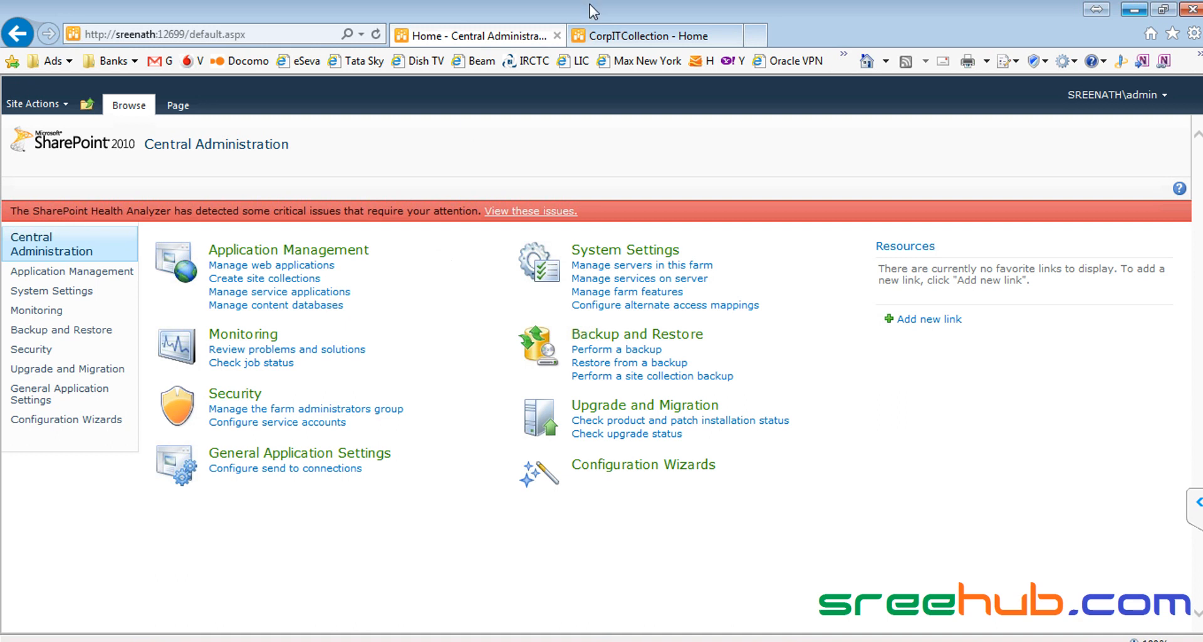
# Step: Navigate from the HR Site up to CorpITCollection and open the WebPartsSample home page for editing
pyautogui.click(627, 37)
pyautogui.click(77, 185)
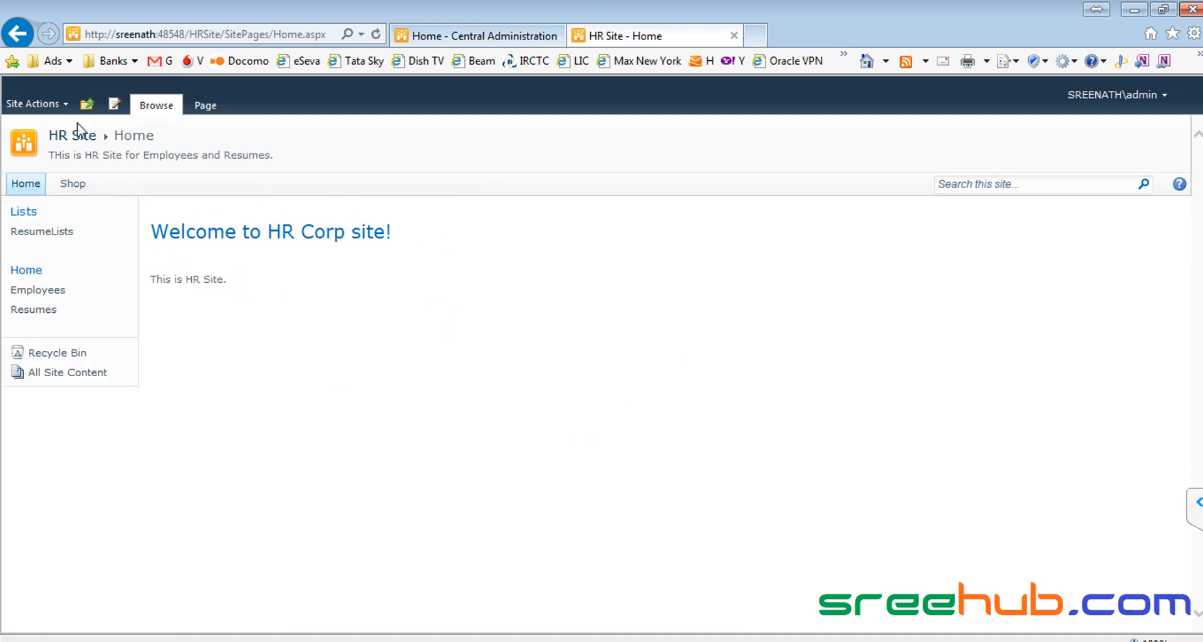
pyautogui.click(34, 103)
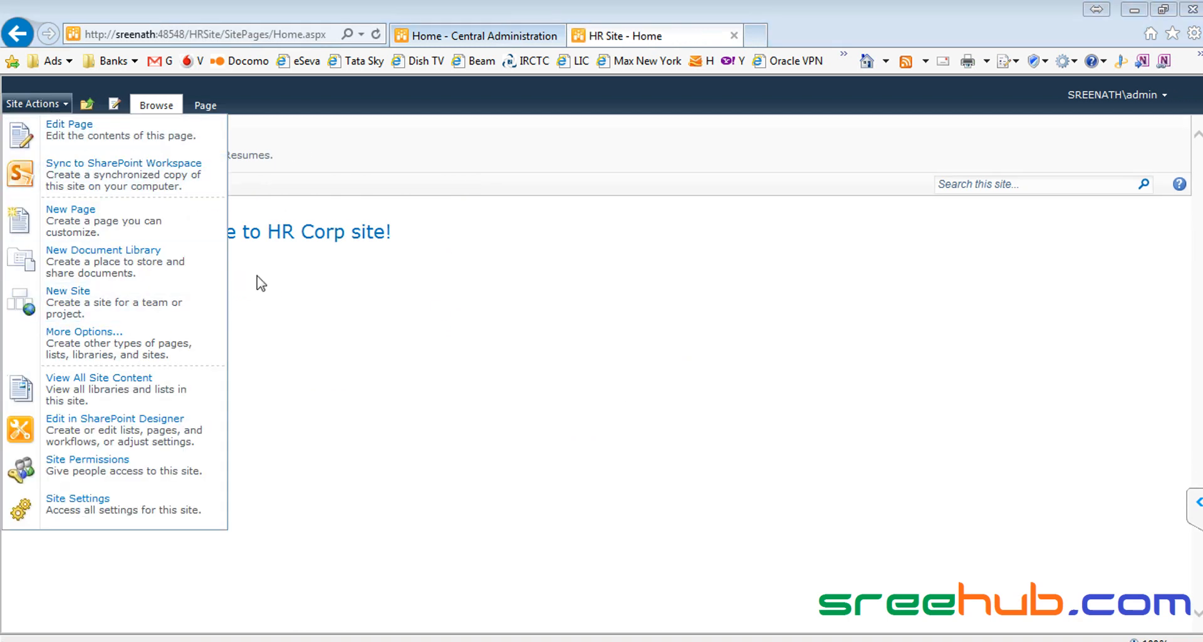
pyautogui.click(301, 226)
pyautogui.click(87, 104)
pyautogui.click(124, 150)
pyautogui.click(332, 188)
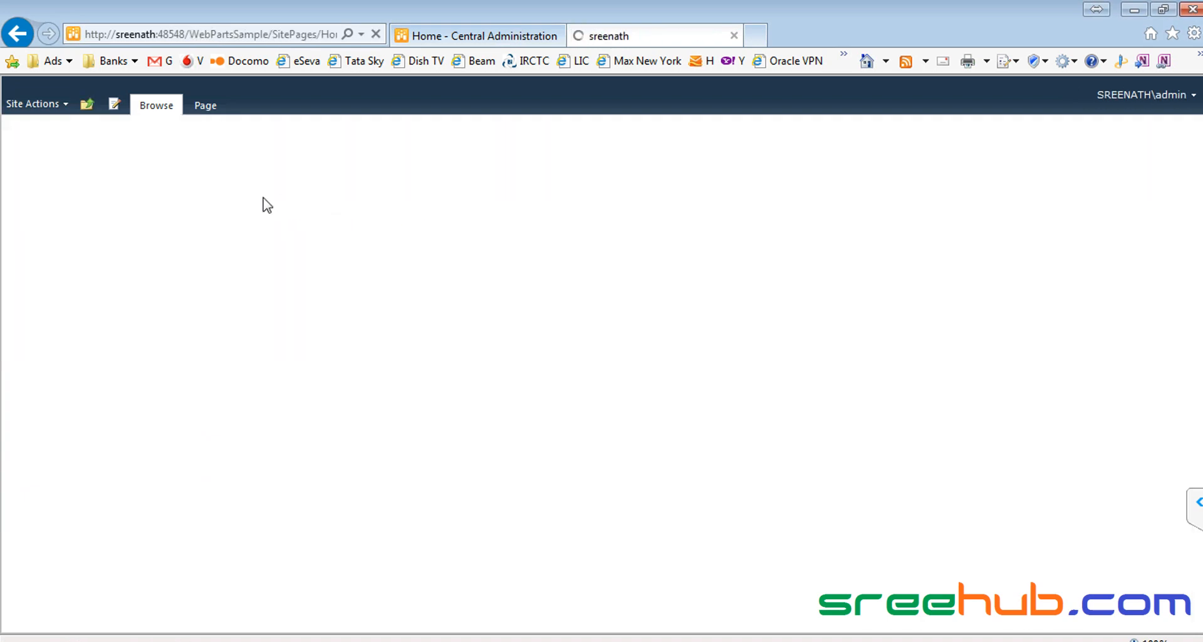
pyautogui.click(115, 114)
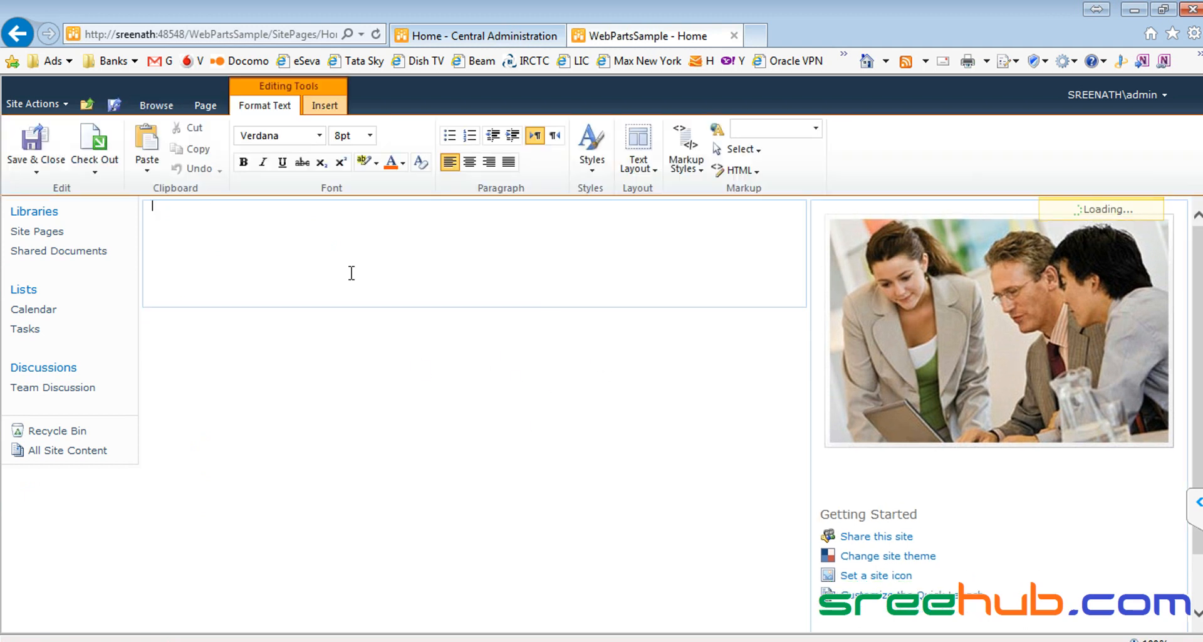
# Step: Delete the picture and the Getting Started heading and links from the right web part, then save
pyautogui.moveTo(1019, 599); pyautogui.dragTo(907, 346)
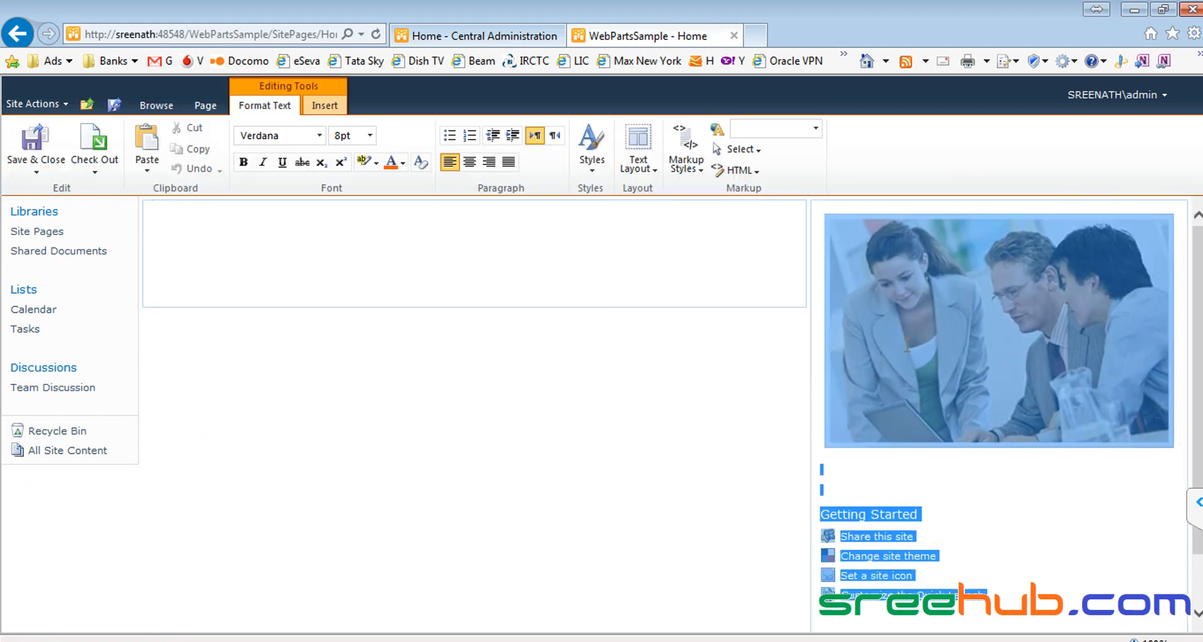
pyautogui.click(854, 272)
pyautogui.press('Delete')
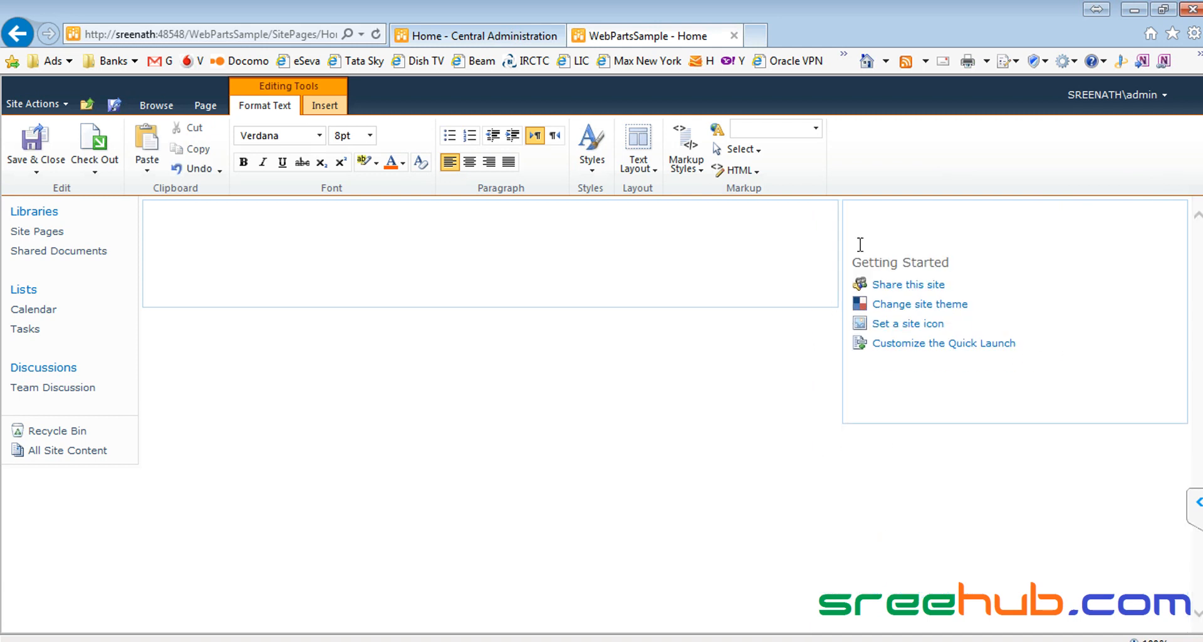
pyautogui.moveTo(853, 210); pyautogui.dragTo(873, 375)
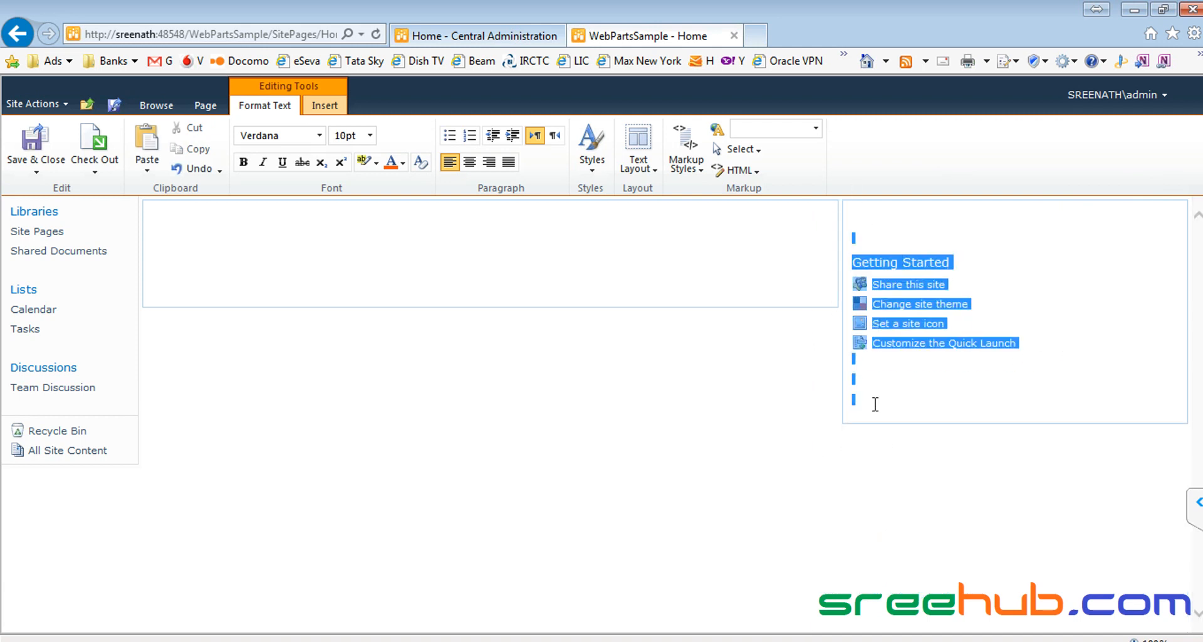
pyautogui.press('Delete')
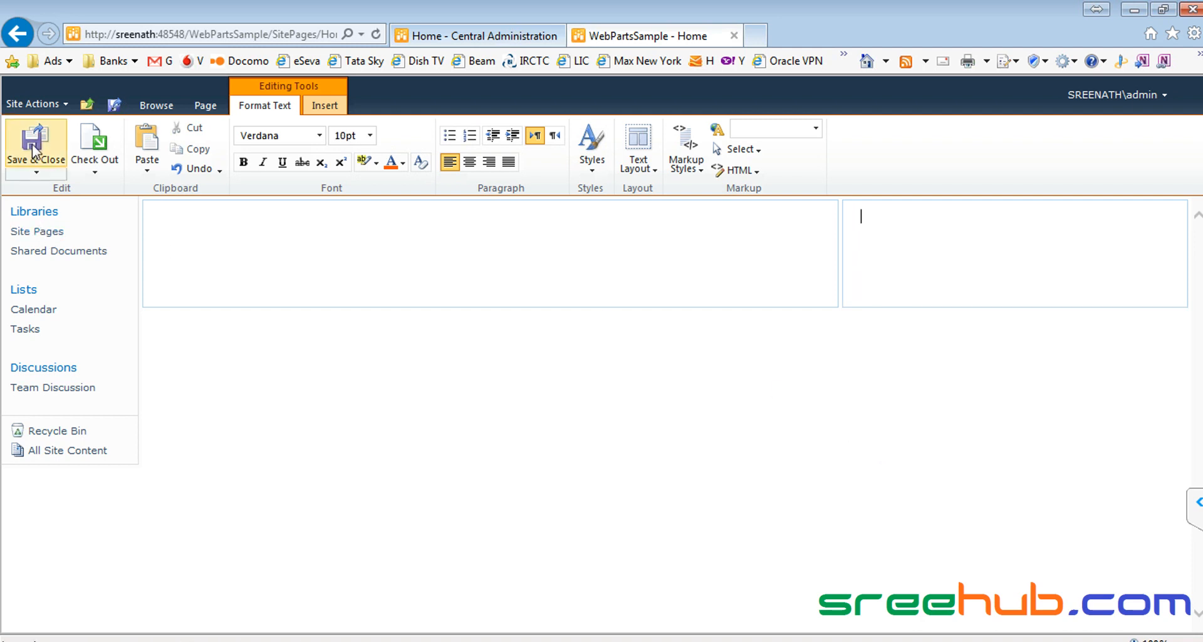
pyautogui.click(35, 153)
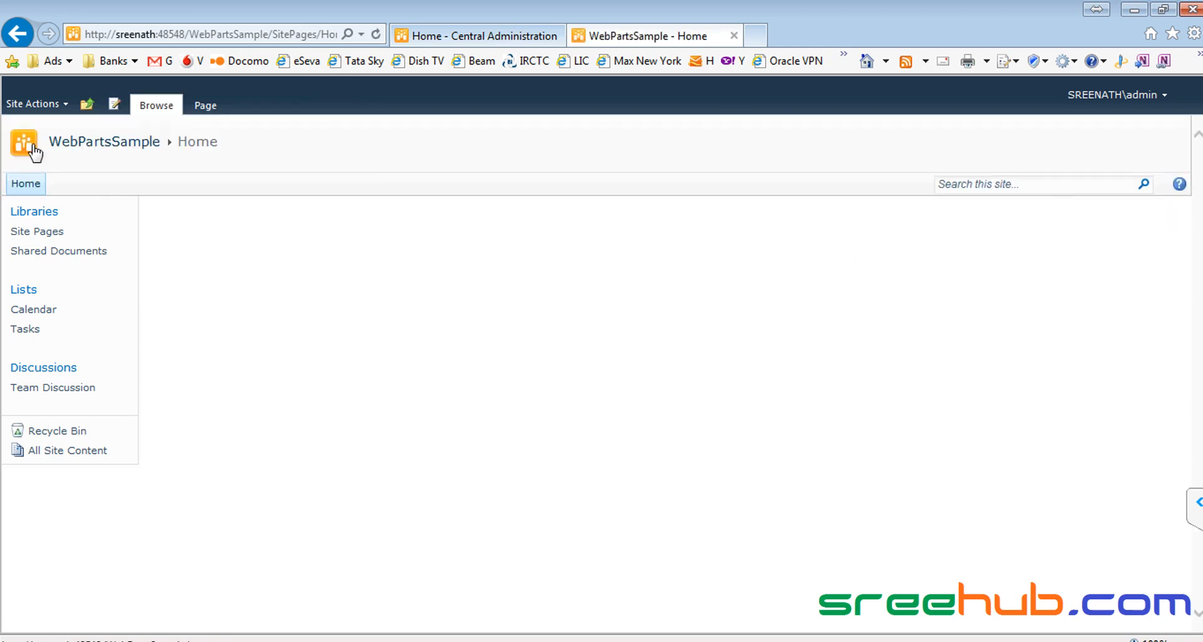
# Step: Once the save finishes, navigate up to the CorpITCollection home page
pyautogui.click(87, 104)
pyautogui.click(122, 145)
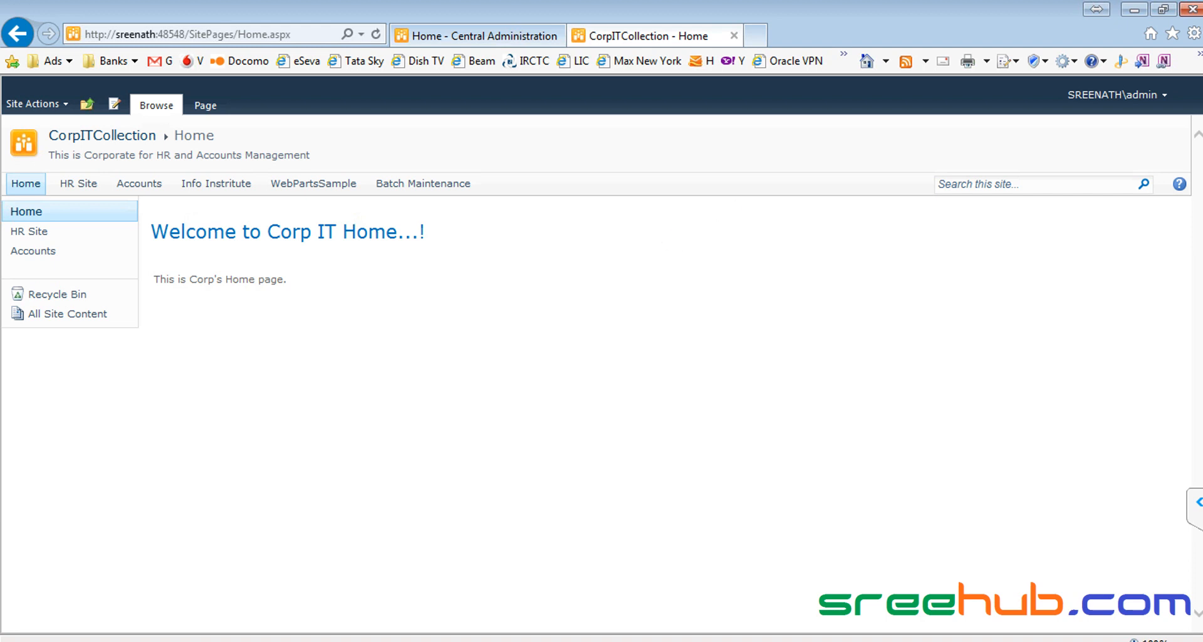
pyautogui.hotkey('alt', 'Tab')
# Step: Type 'Security - Permissions or User security' on line 4 of the new 2 note
pyautogui.write('Security')
pyautogui.scroll(2, 731, 455)
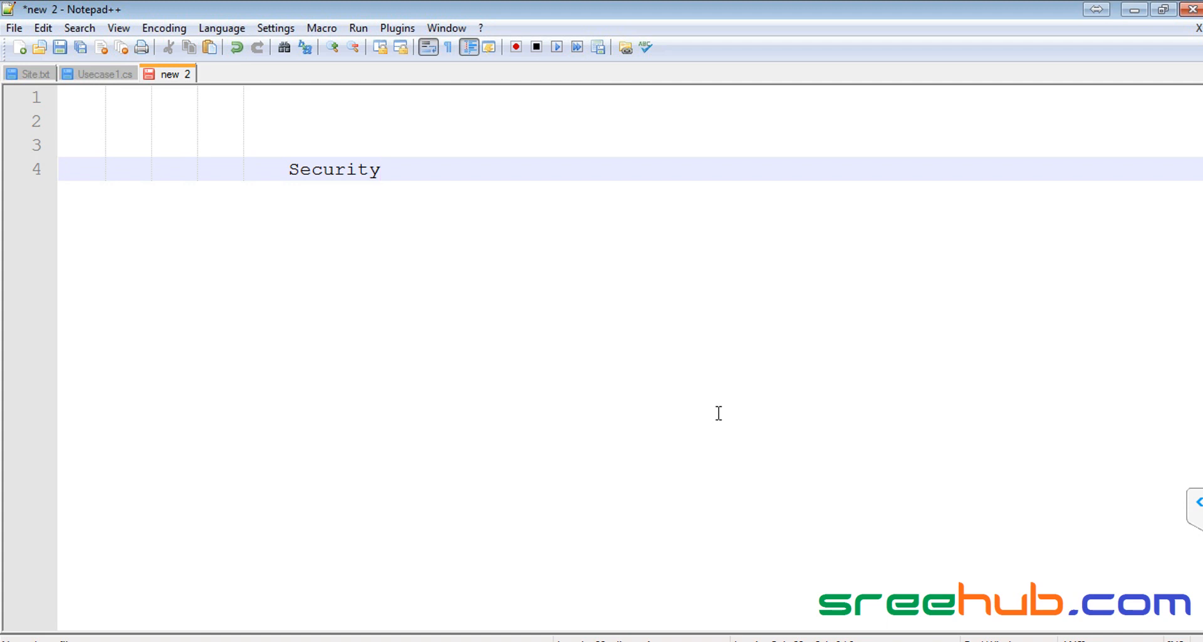
pyautogui.write('- Permissions or User')
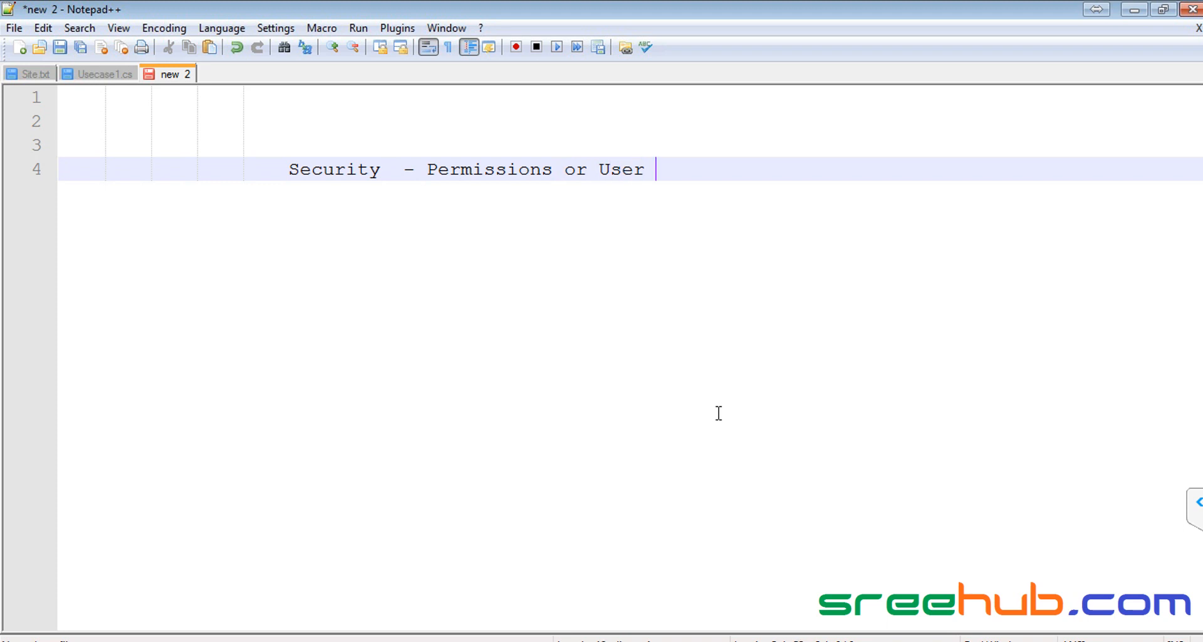
pyautogui.write(' security')
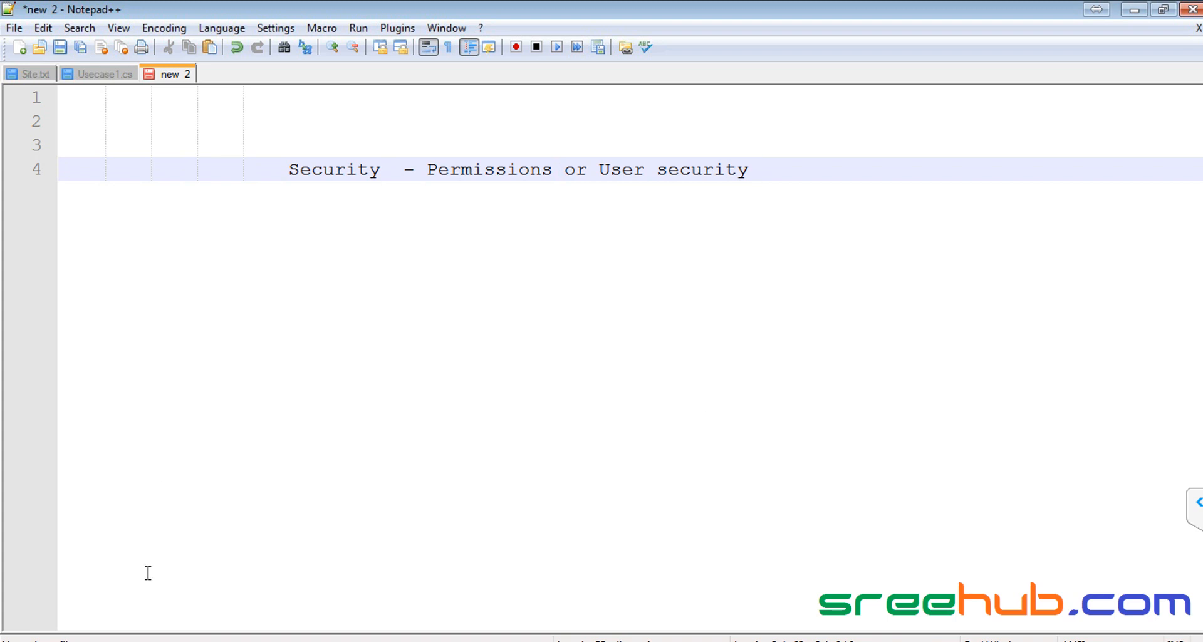
# Step: Open the Info Institute site's IT DocLib library and view Presentation1's item options menu
pyautogui.click(179, 633)
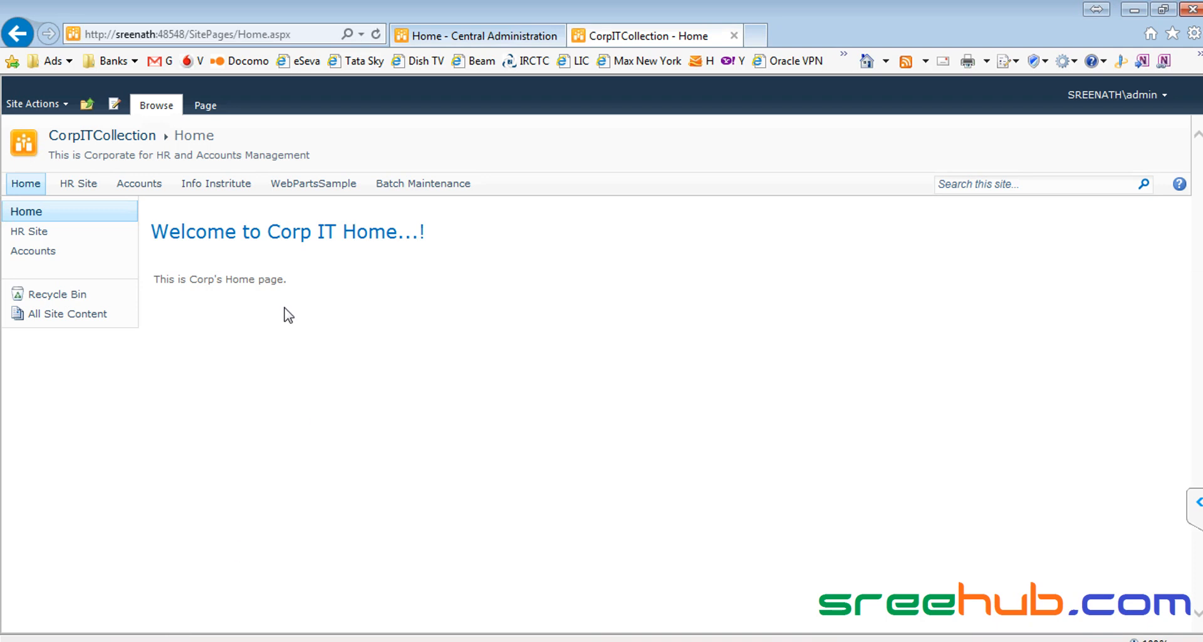
pyautogui.click(248, 187)
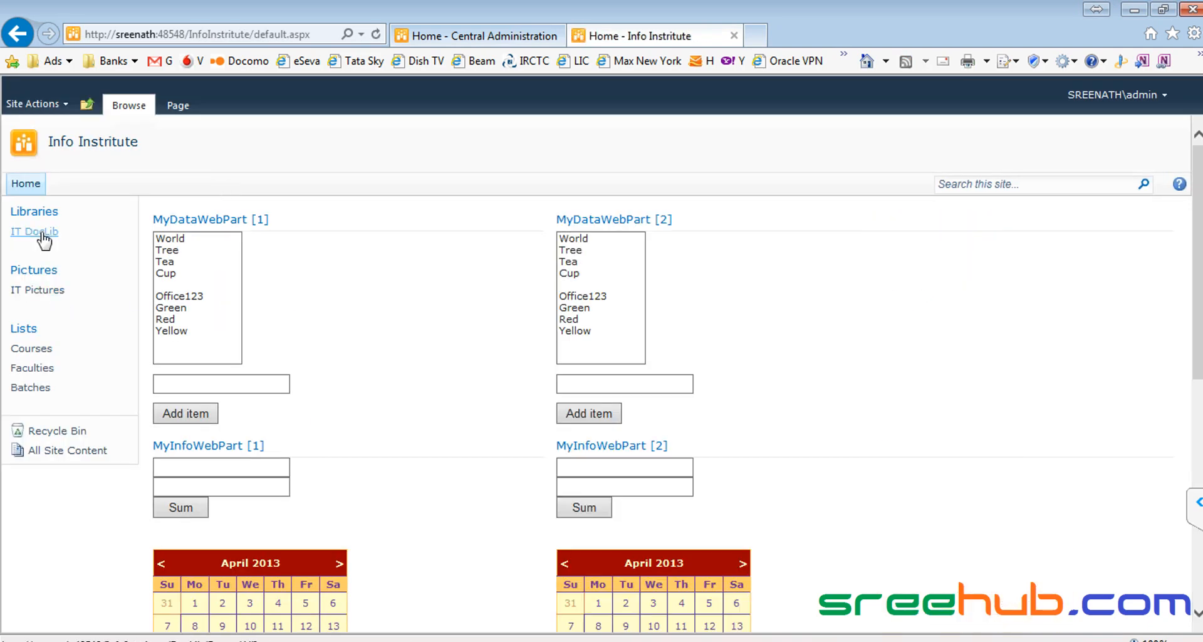
pyautogui.click(42, 236)
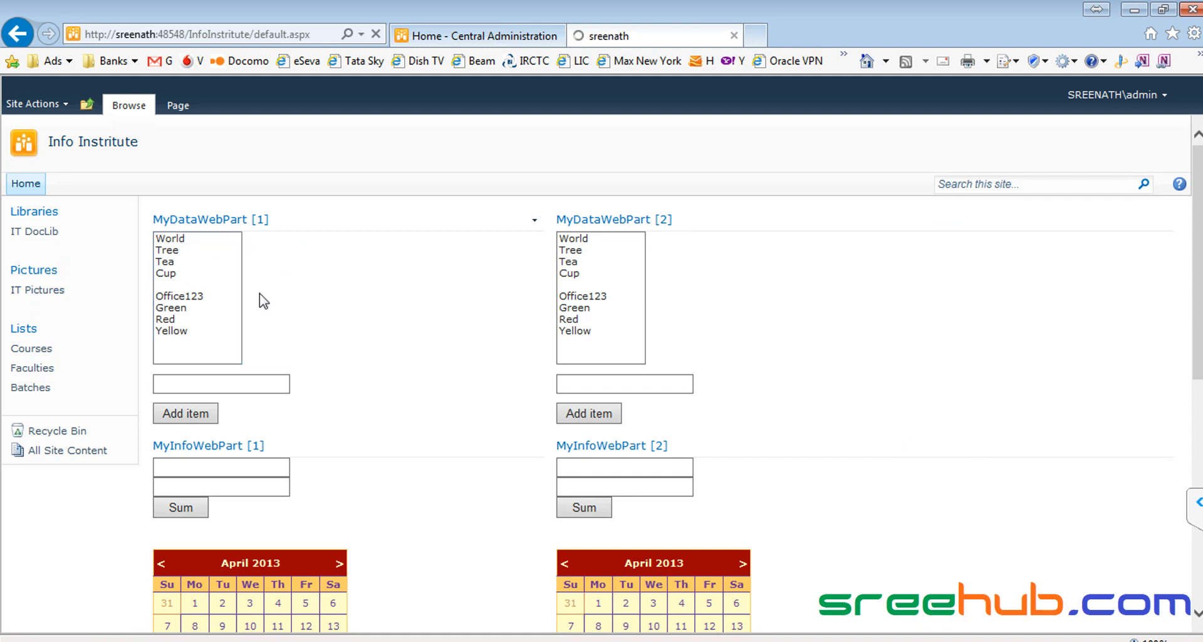
pyautogui.click(489, 259)
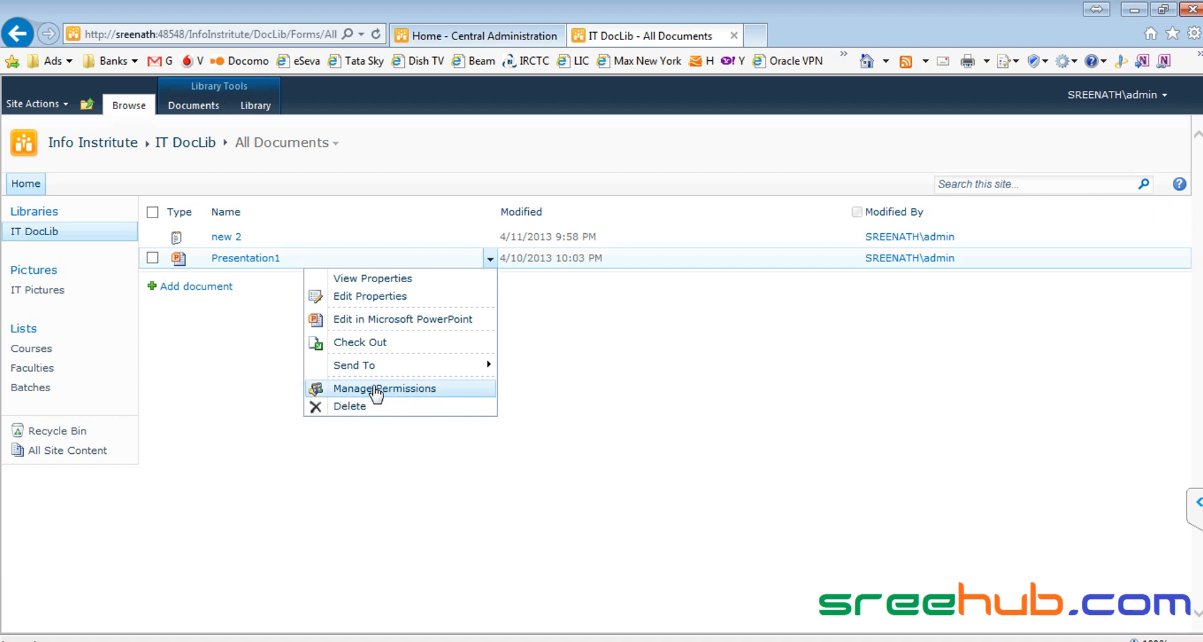
pyautogui.moveTo(380, 371)
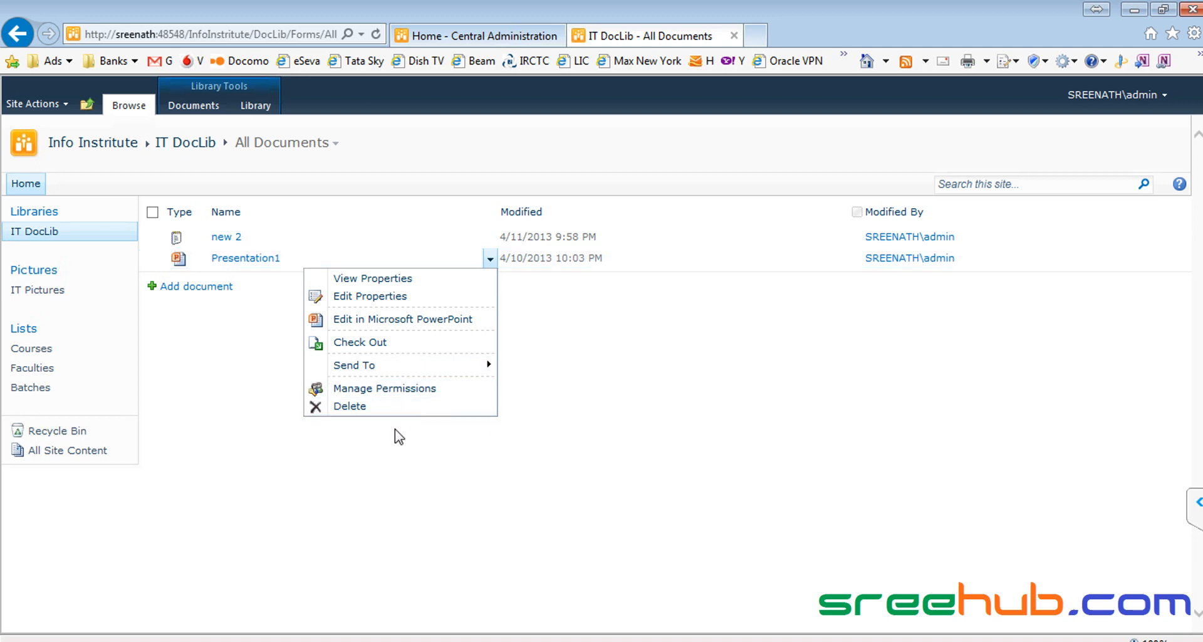
pyautogui.hotkey('alt', 'Tab')
pyautogui.hotkey('alt', 'Tab')
pyautogui.click(408, 469)
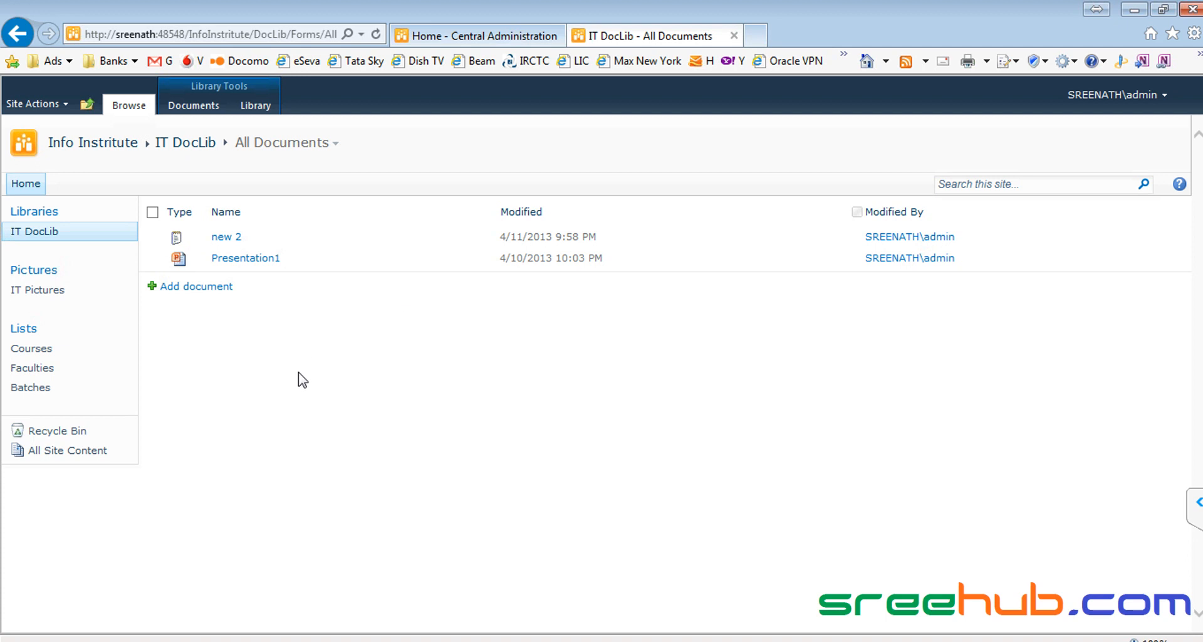
pyautogui.click(796, 641)
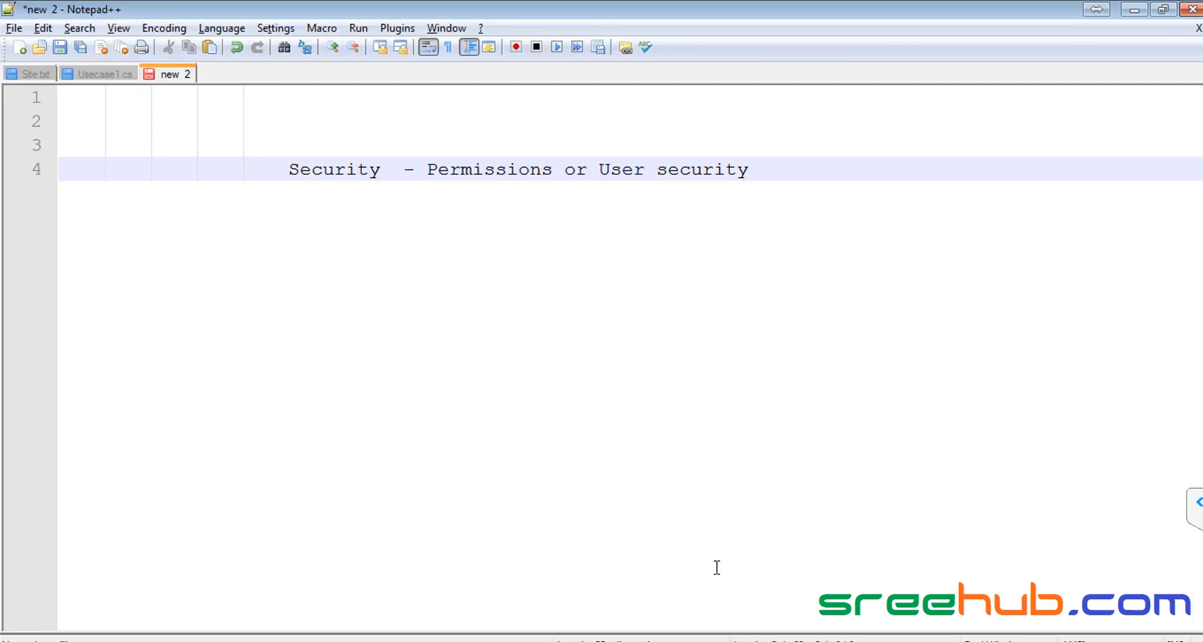
# Step: Add 'Authentication - Authorization' as line 6, below the Security line
pyautogui.doubleClick(327, 173)
pyautogui.moveTo(771, 169); pyautogui.dragTo(292, 174)
pyautogui.click(339, 170)
pyautogui.hotkey('alt', 'Tab')
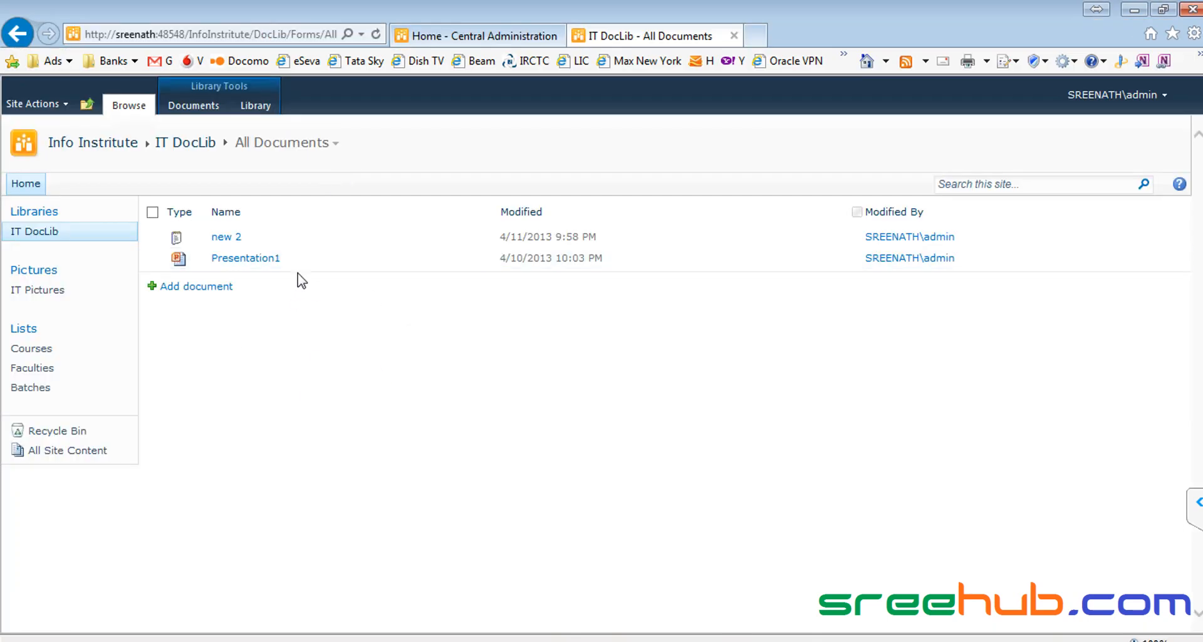
pyautogui.hotkey('alt', 'Tab')
pyautogui.click(811, 169)
pyautogui.press('Return')
pyautogui.press('Return')
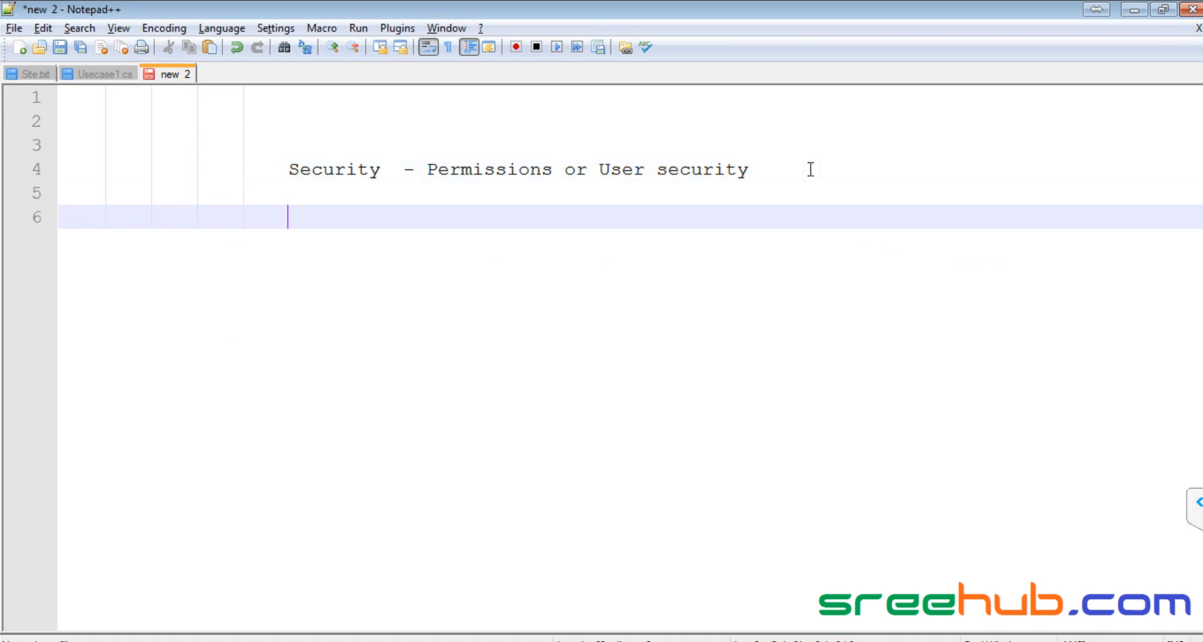
pyautogui.write('Authentication')
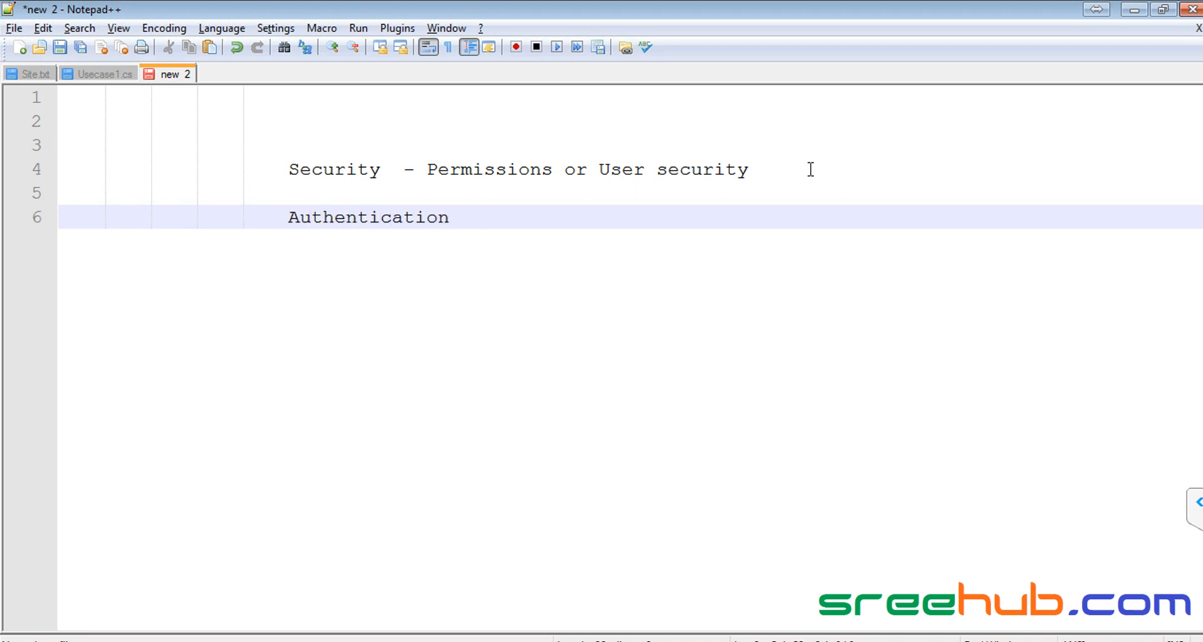
pyautogui.write('   -    Authorization')
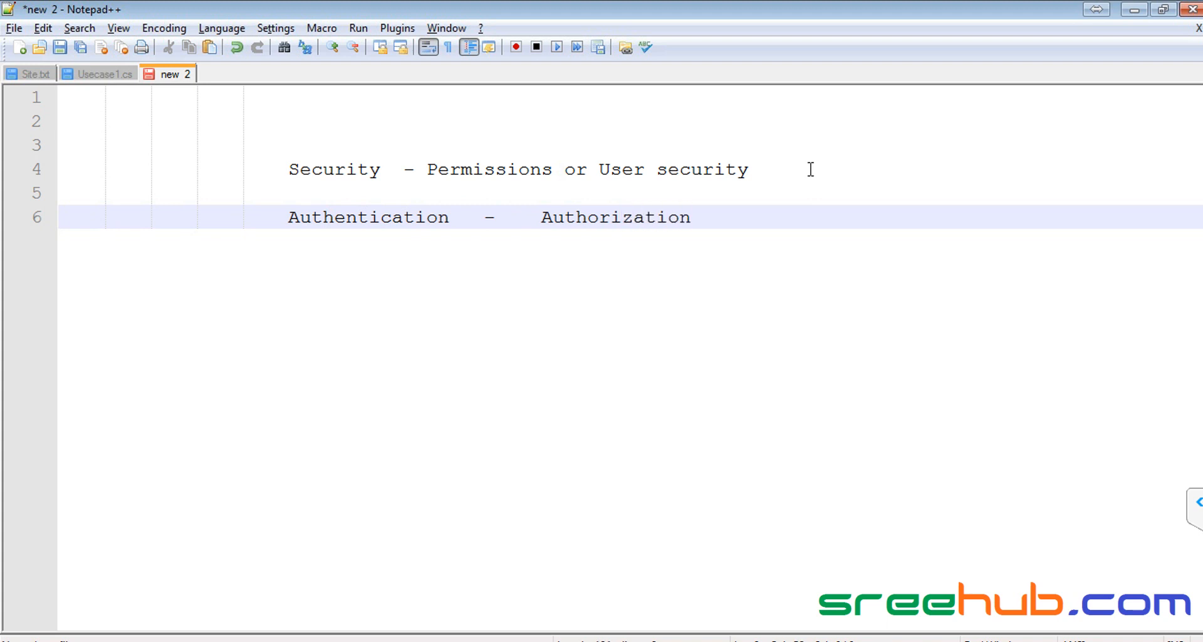
pyautogui.hotkey('shift', 'Home')
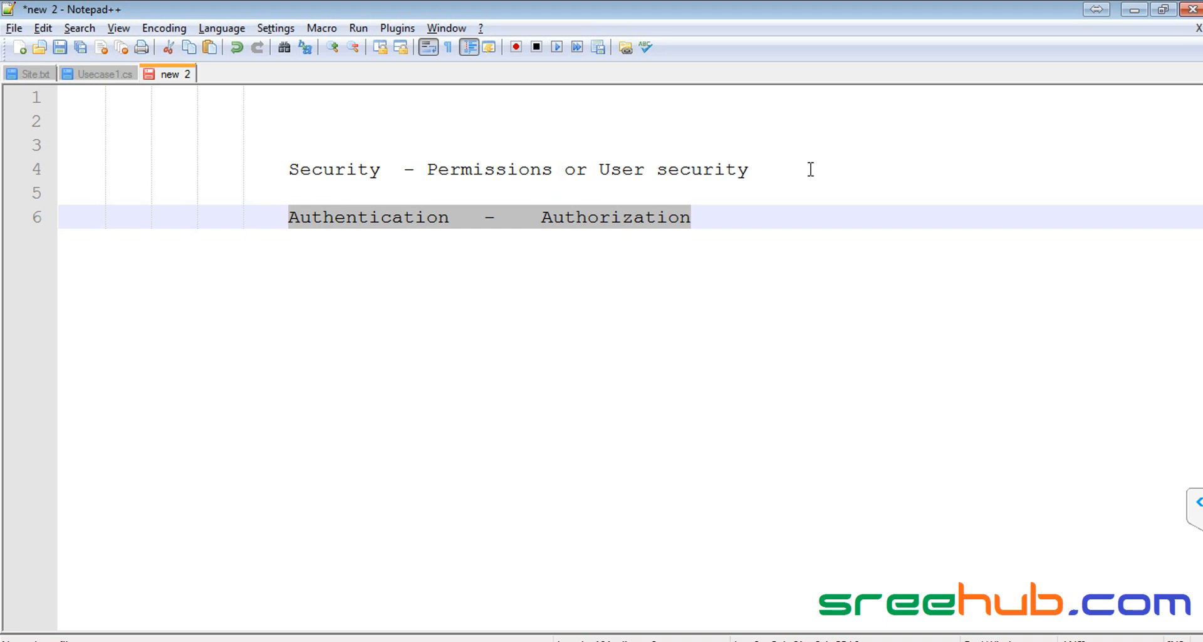
pyautogui.doubleClick(325, 219)
pyautogui.doubleClick(602, 219)
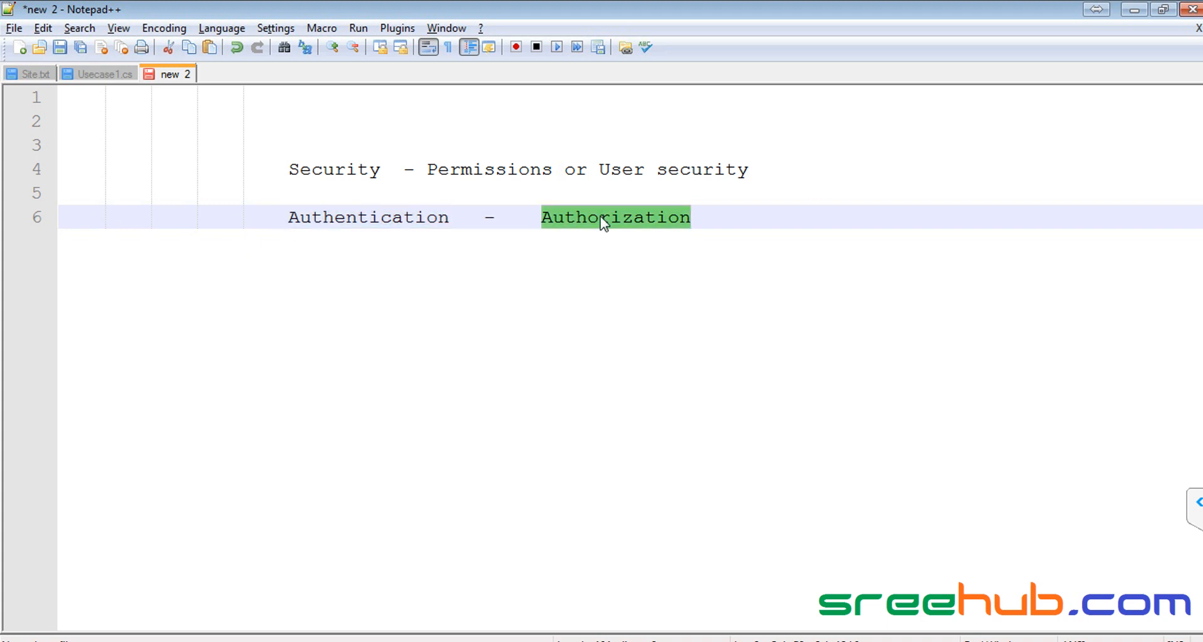
pyautogui.doubleClick(416, 218)
pyautogui.click(323, 217)
pyautogui.press('Home')
pyautogui.keyDown('shift'); pyautogui.click(322, 217); pyautogui.keyUp('shift')
pyautogui.keyDown('shift'); pyautogui.click(742, 216); pyautogui.keyUp('shift')
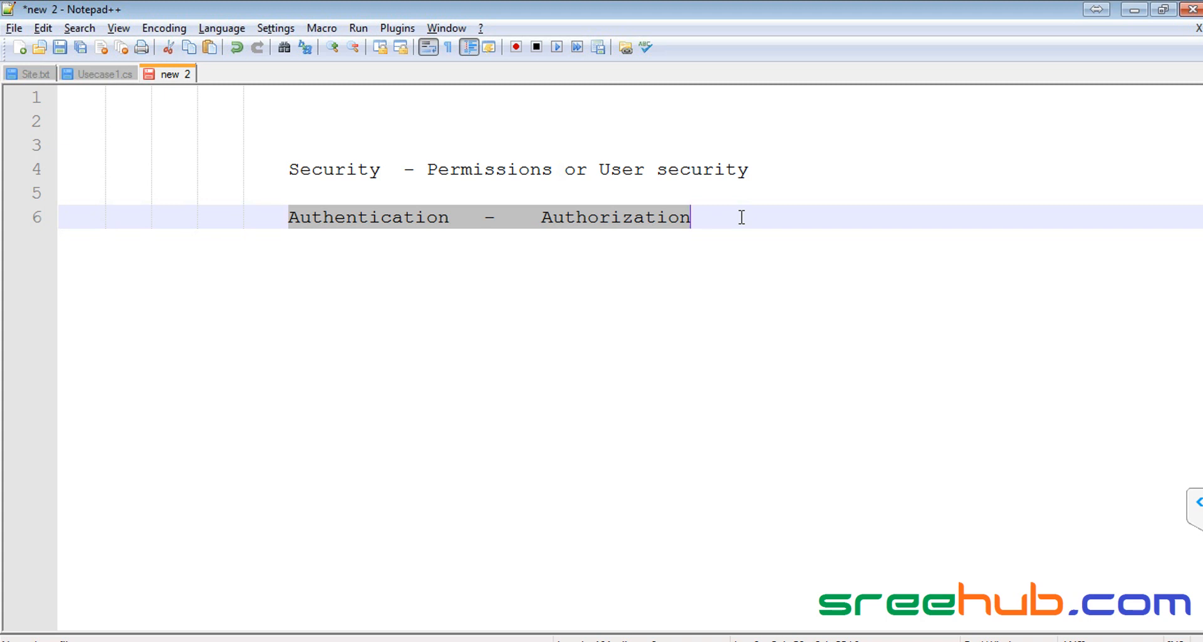
pyautogui.click(375, 218)
pyautogui.doubleClick(374, 219)
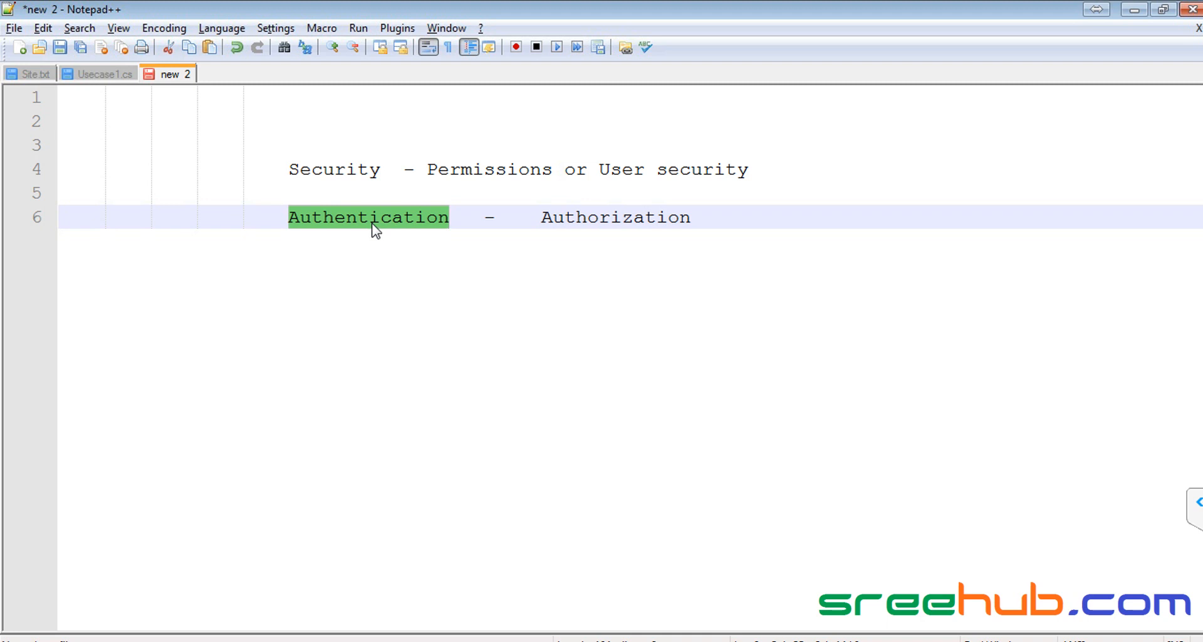
pyautogui.click(374, 223)
pyautogui.doubleClick(374, 224)
pyautogui.doubleClick(633, 219)
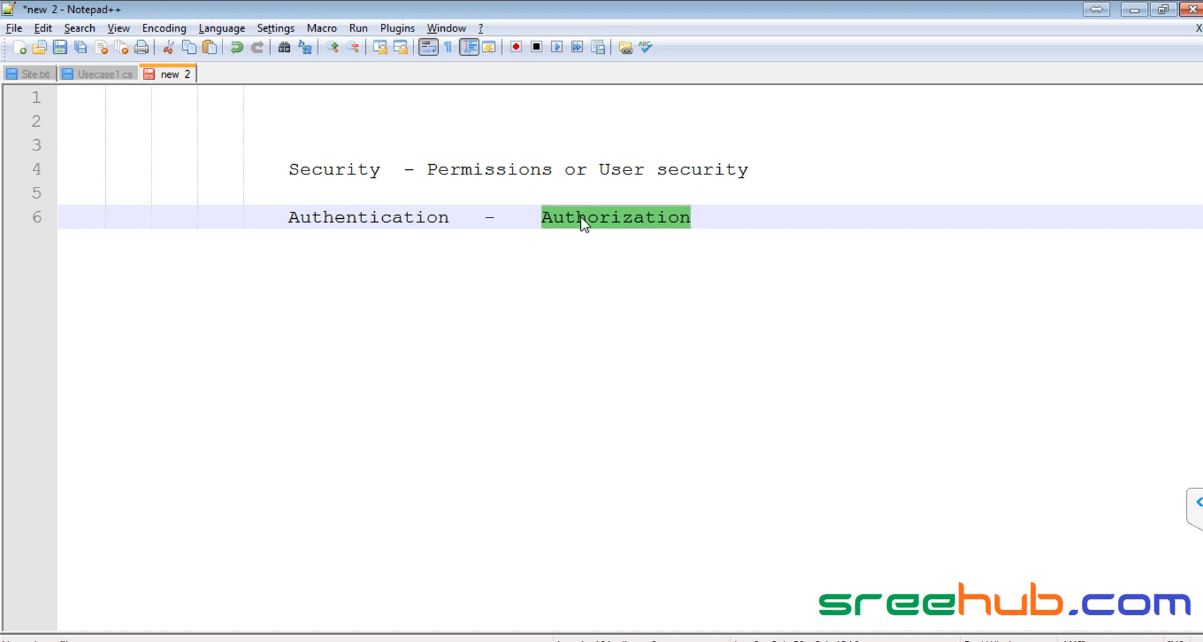
pyautogui.click(289, 215)
pyautogui.moveTo(287, 216); pyautogui.dragTo(692, 217)
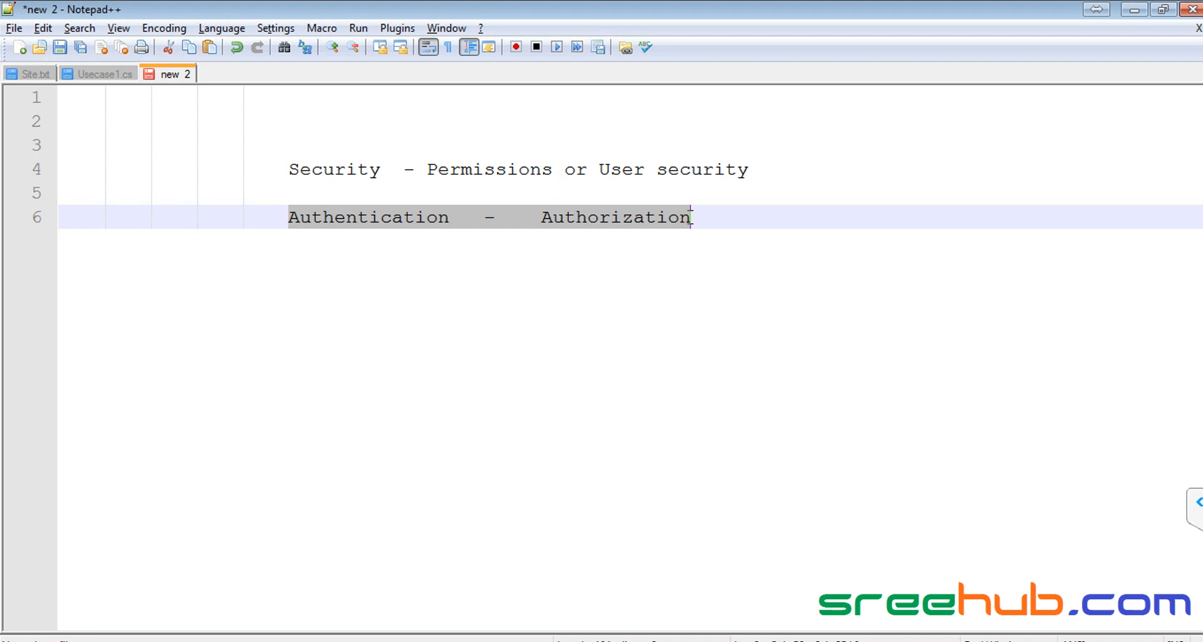
# Step: Highlight the words Authentication and Authorization, then the whole line 6, in the notes
pyautogui.doubleClick(405, 216)
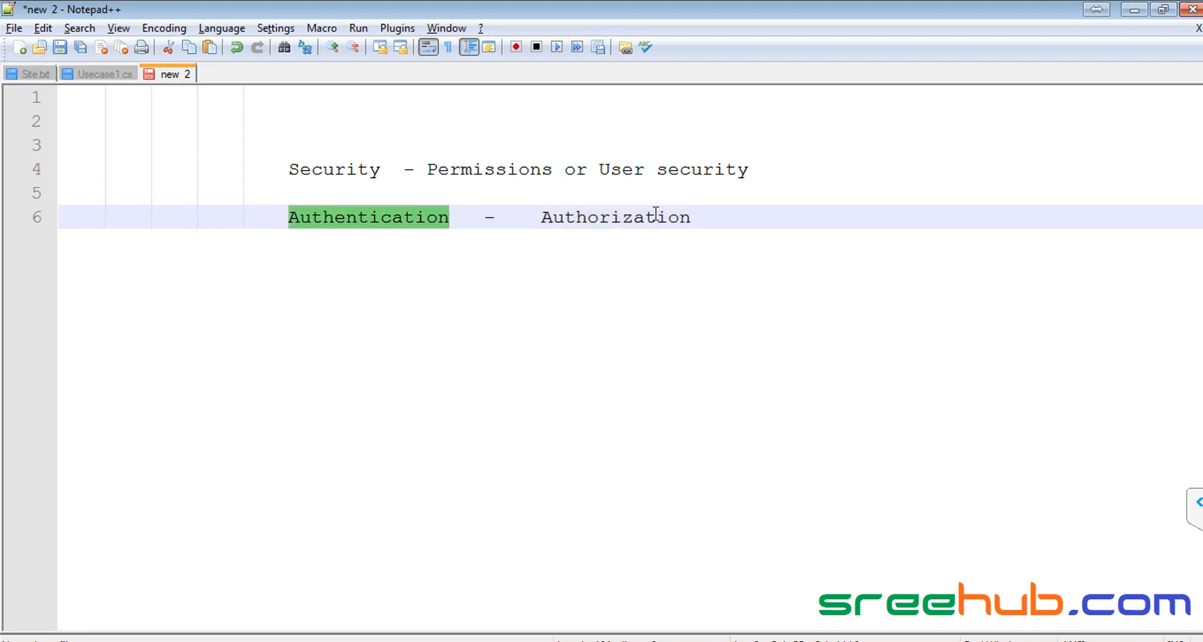
pyautogui.doubleClick(689, 217)
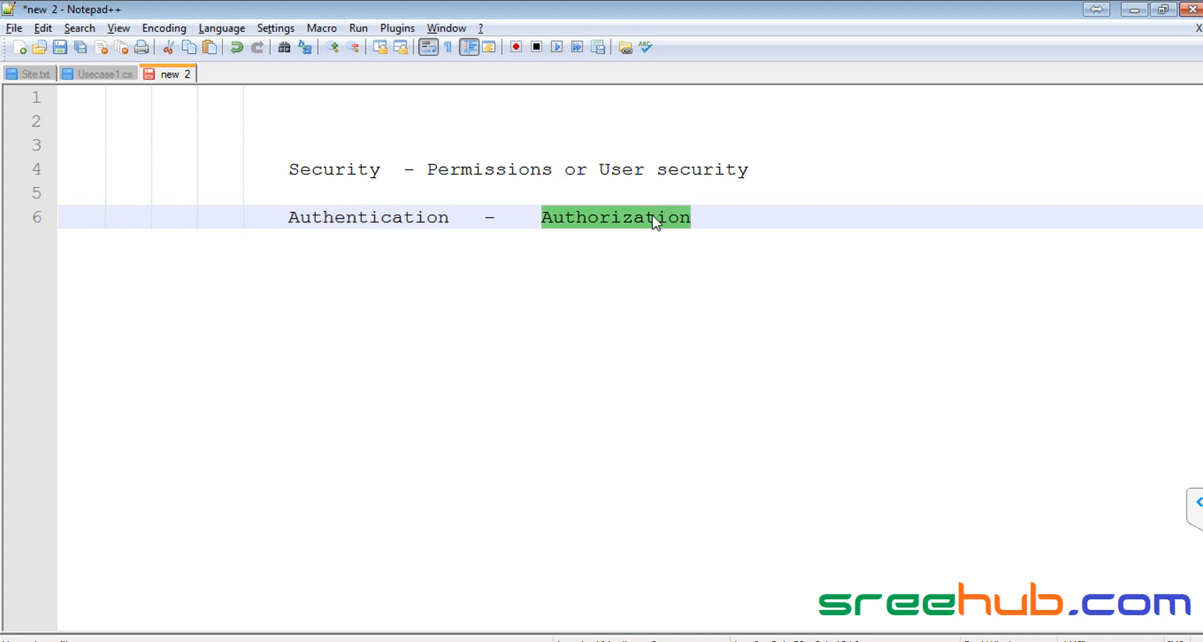
pyautogui.doubleClick(388, 219)
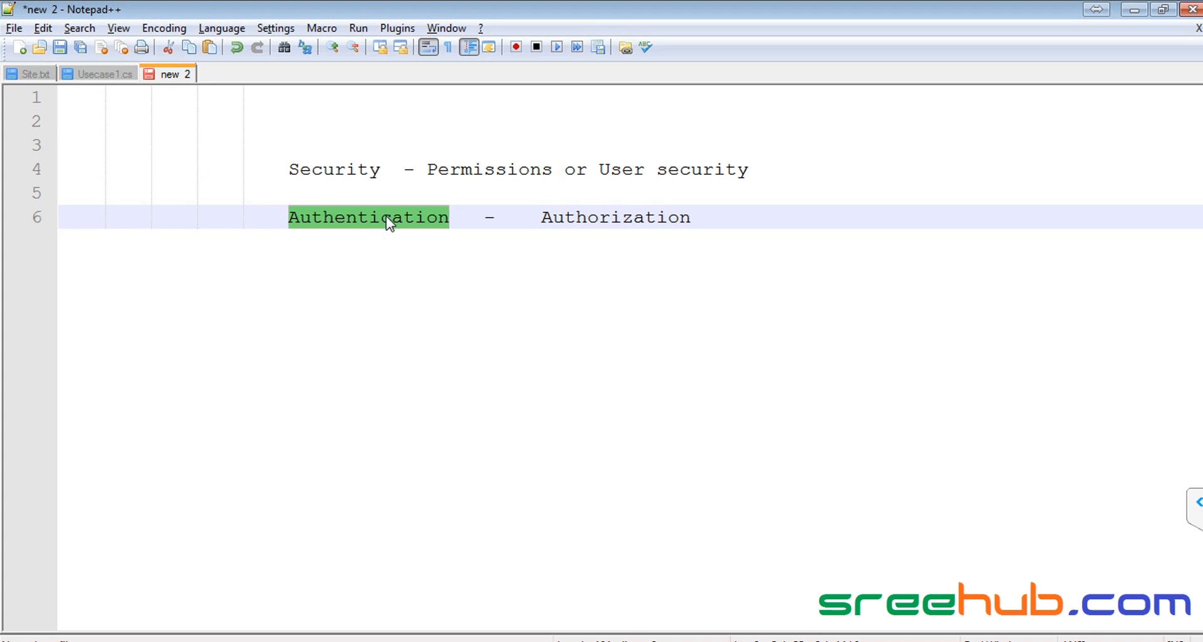
pyautogui.doubleClick(646, 221)
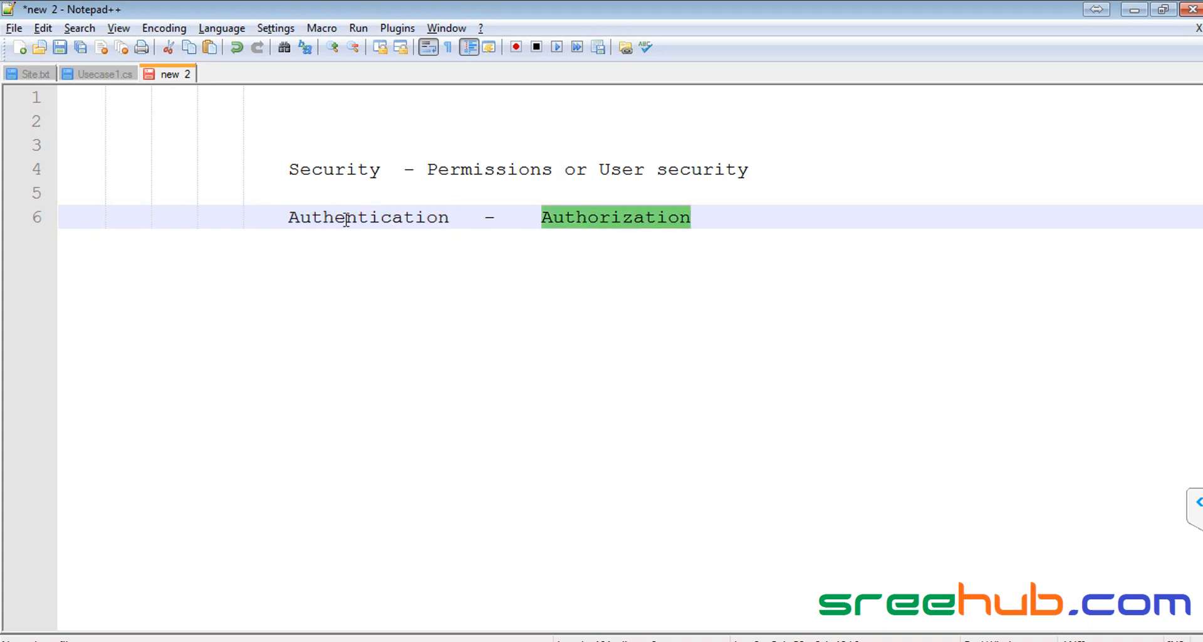
pyautogui.moveTo(271, 218); pyautogui.dragTo(722, 220)
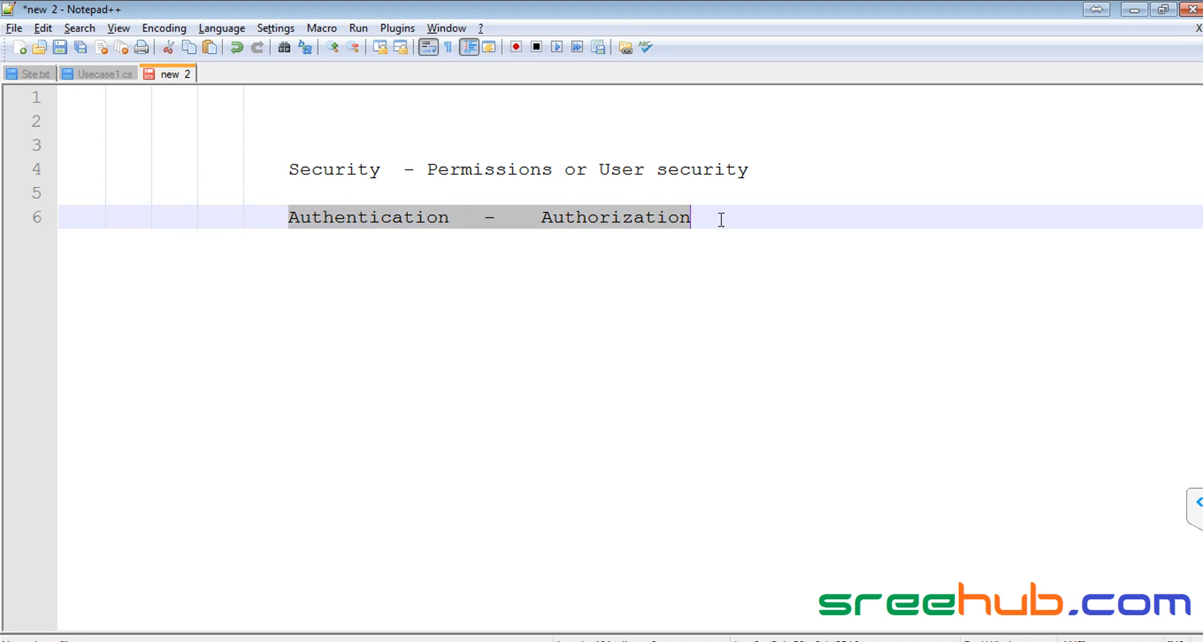
# Step: Highlight Security and Permissions on line 4, select the Authentication line, then return to the browser
pyautogui.doubleClick(352, 171)
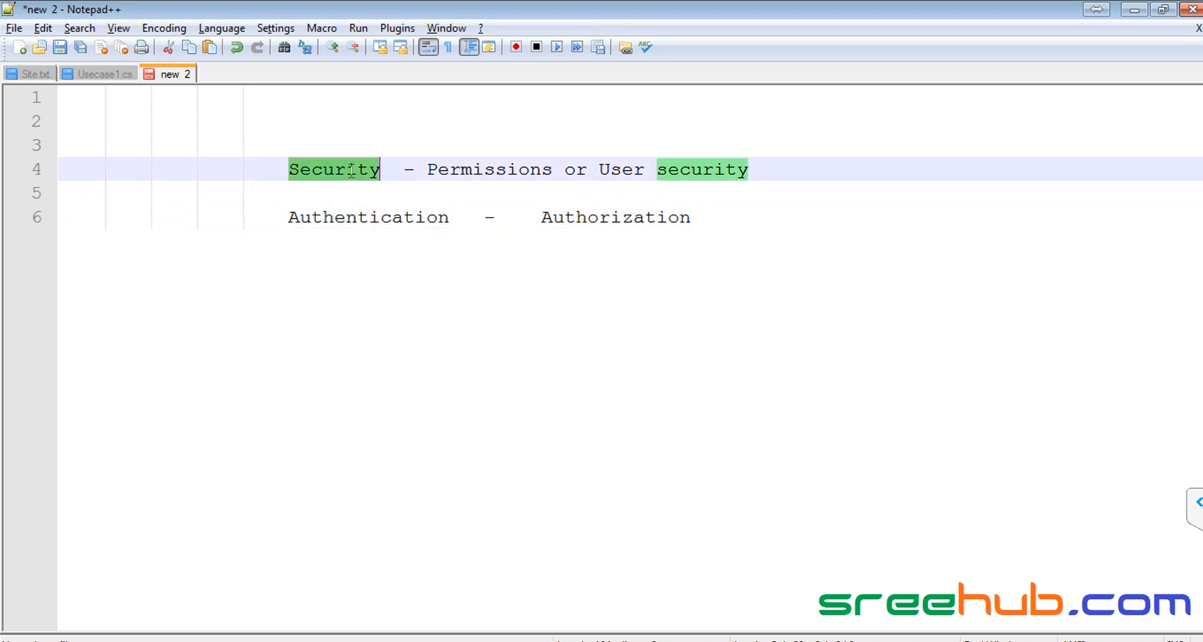
pyautogui.doubleClick(457, 171)
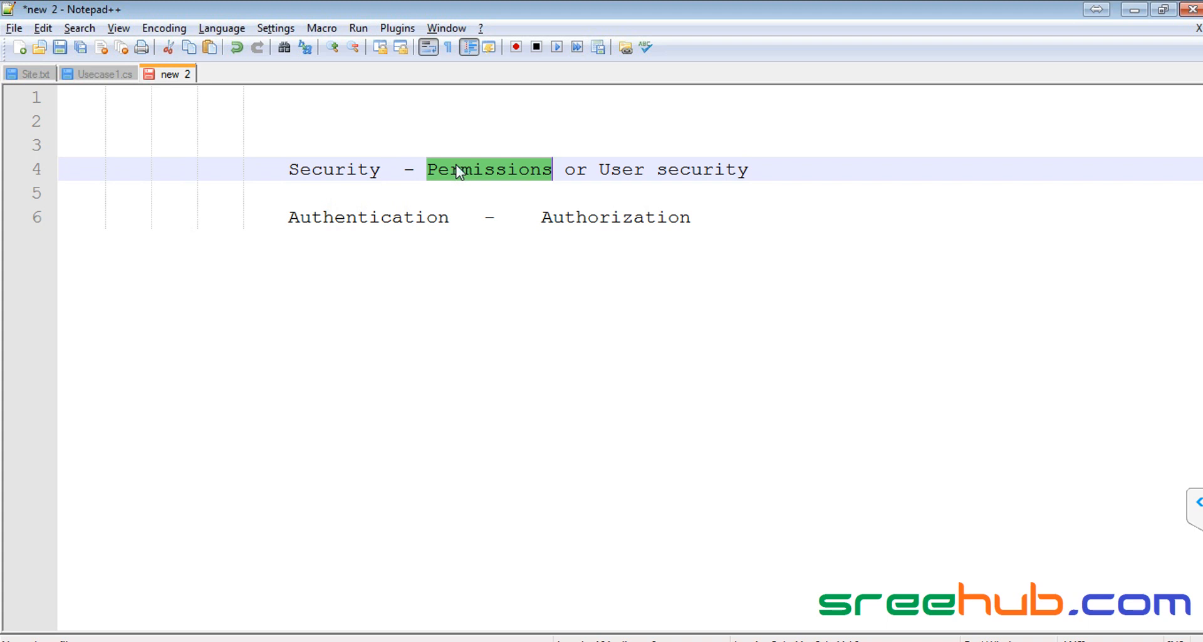
pyautogui.press('Down')
pyautogui.press('Down')
pyautogui.press('Home')
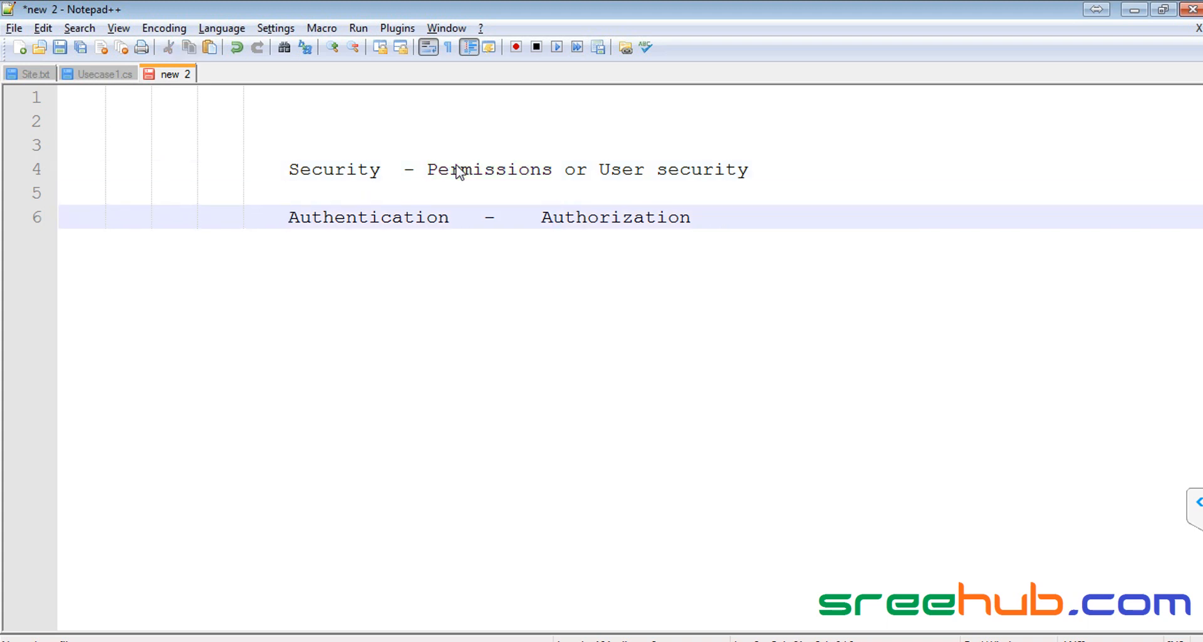
pyautogui.hotkey('shift', 'End')
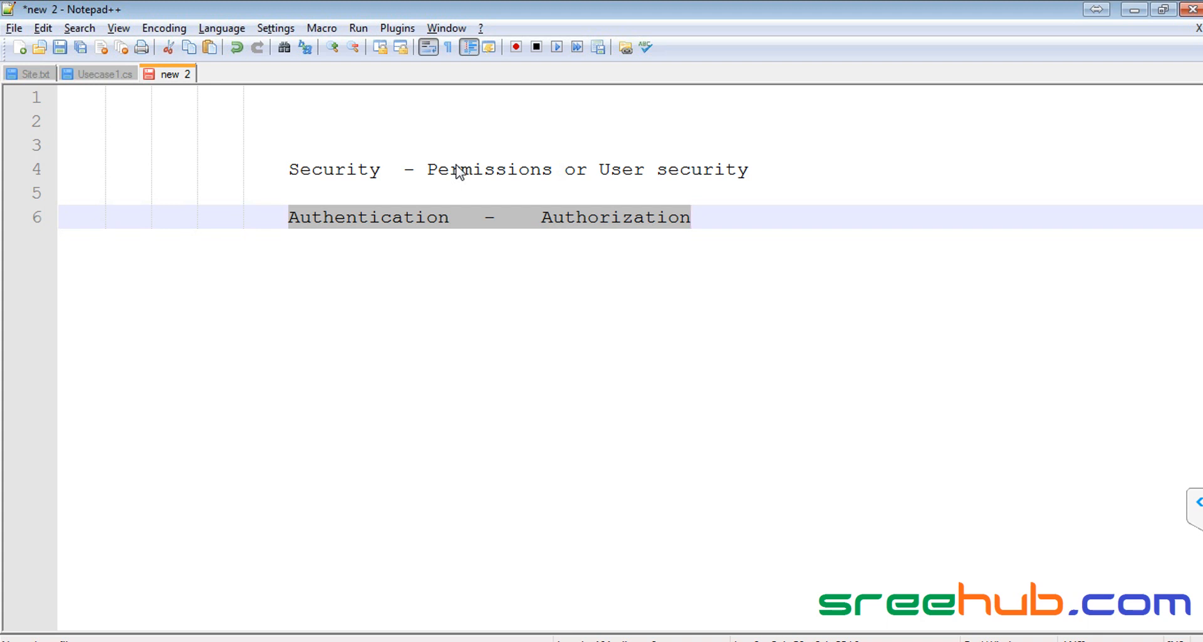
pyautogui.click(120, 631)
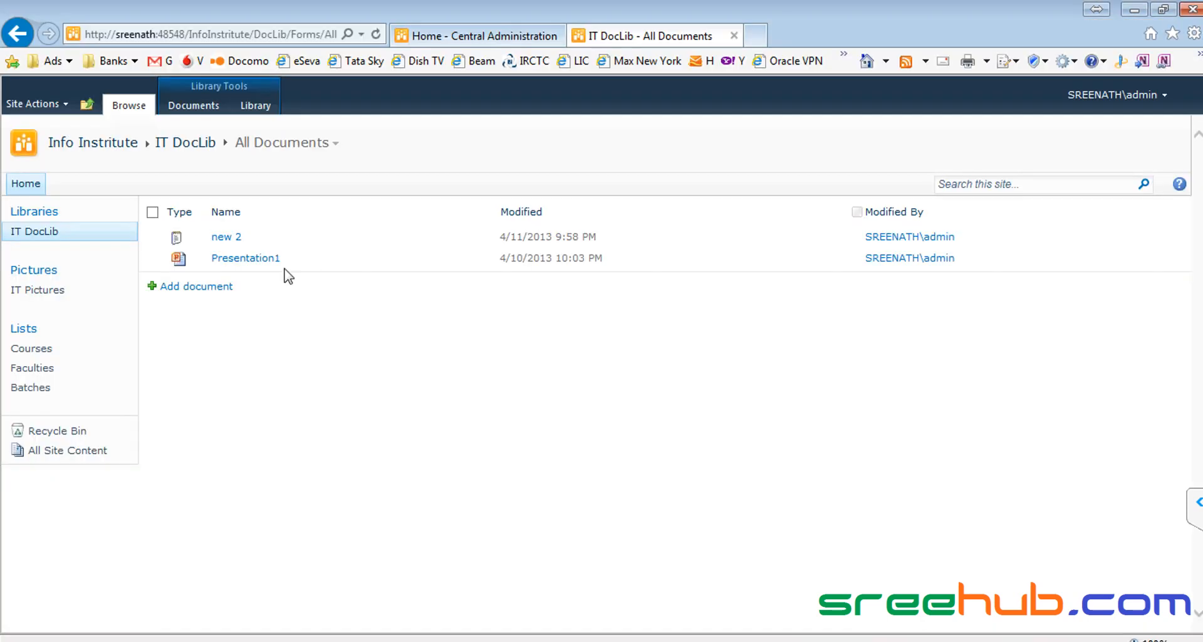
# Step: Navigate up to CorpITCollection and open the Info Institute site's home page
pyautogui.click(90, 100)
pyautogui.click(137, 151)
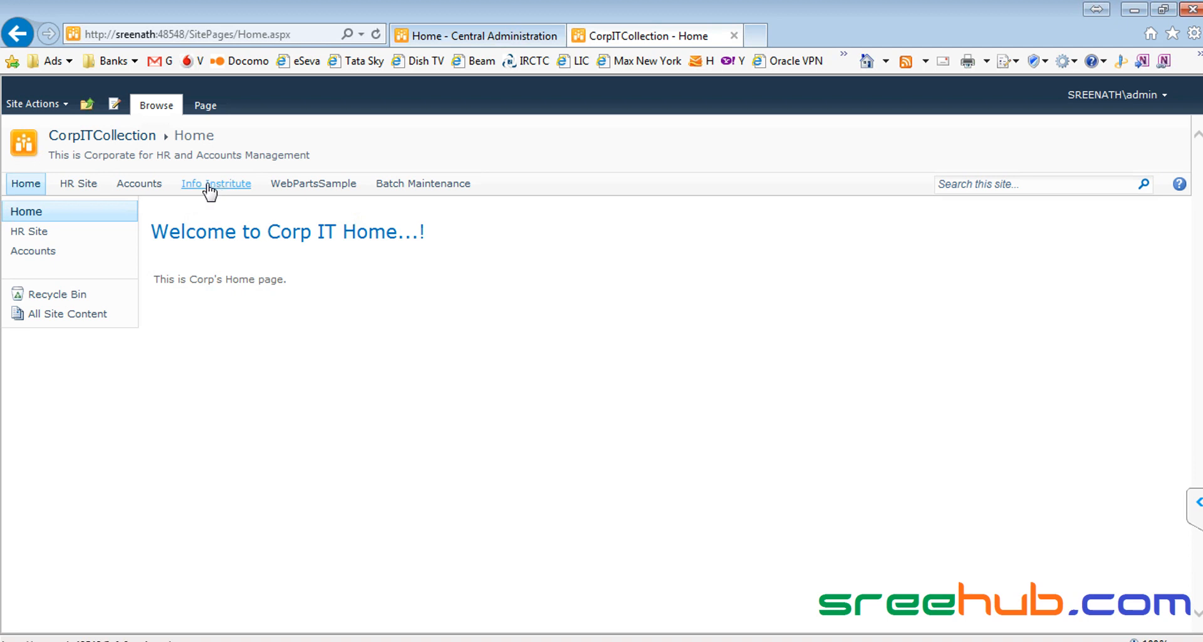
pyautogui.click(230, 186)
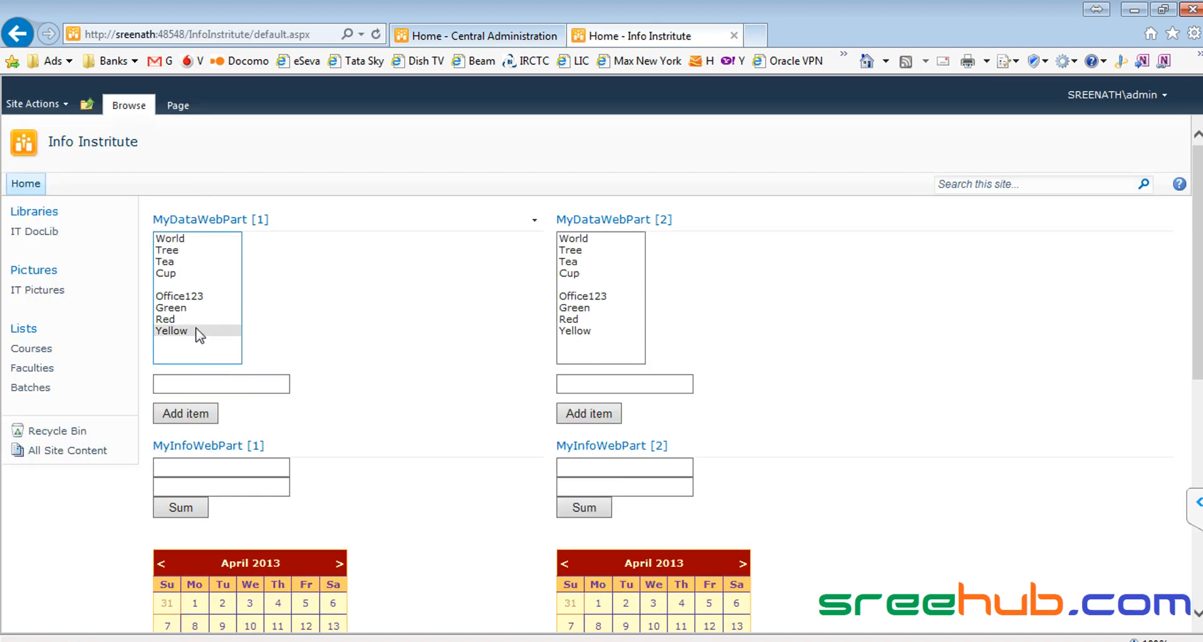
pyautogui.scroll(-6, 320, 382)
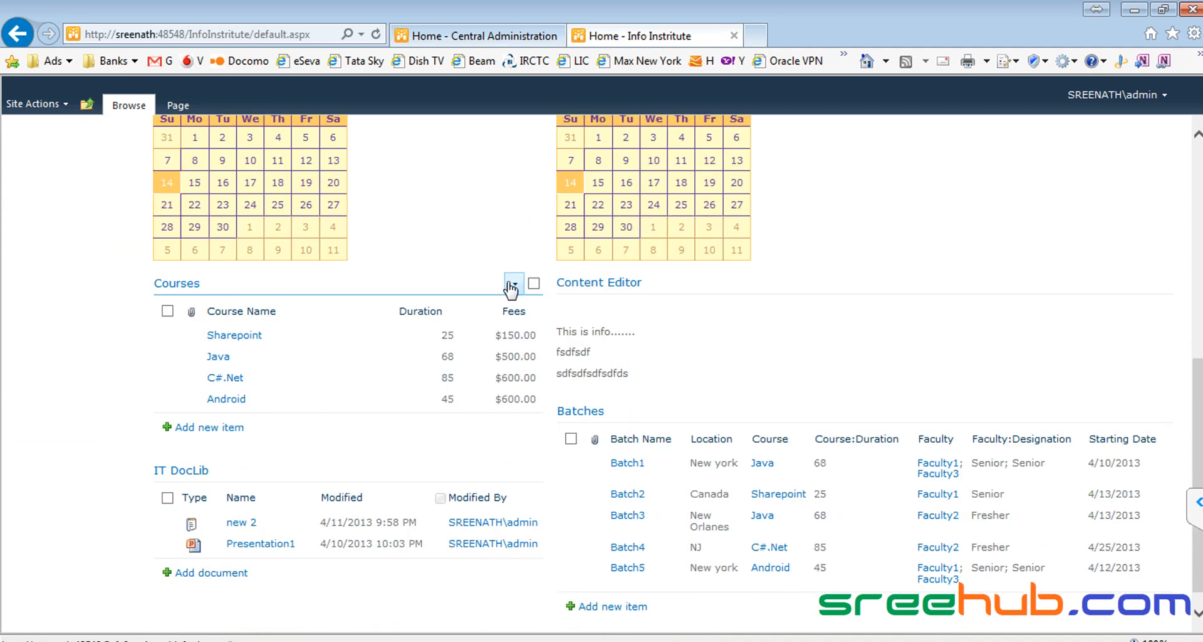
# Step: Show the Courses web part's dropdown options menu
pyautogui.click(515, 284)
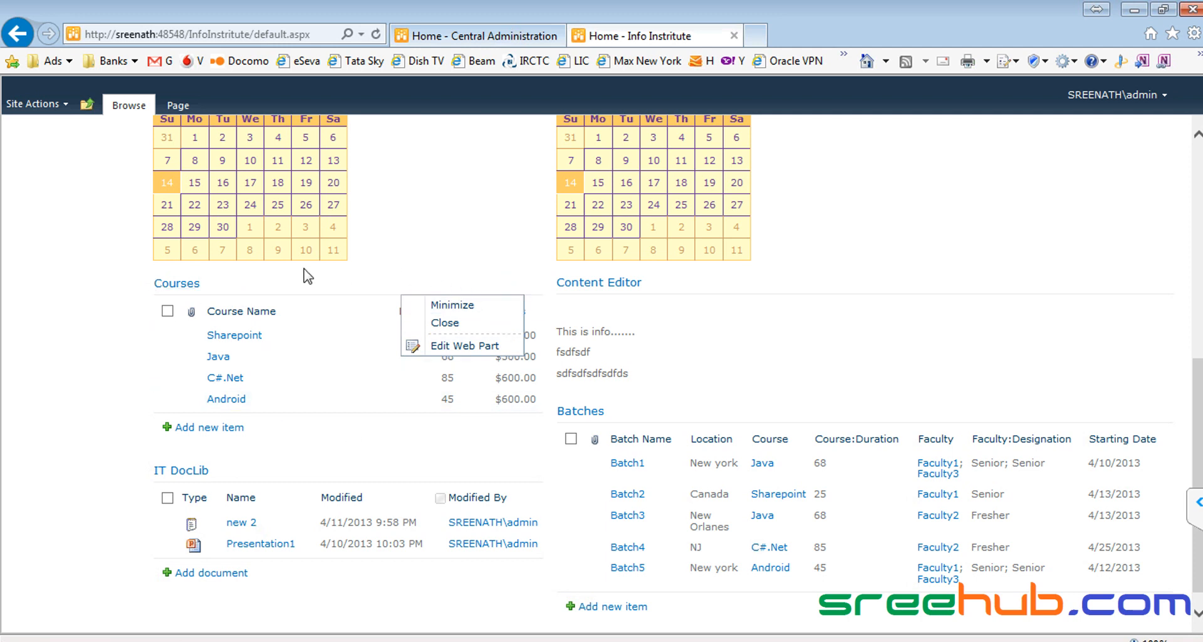
pyautogui.hotkey('alt', 'Tab')
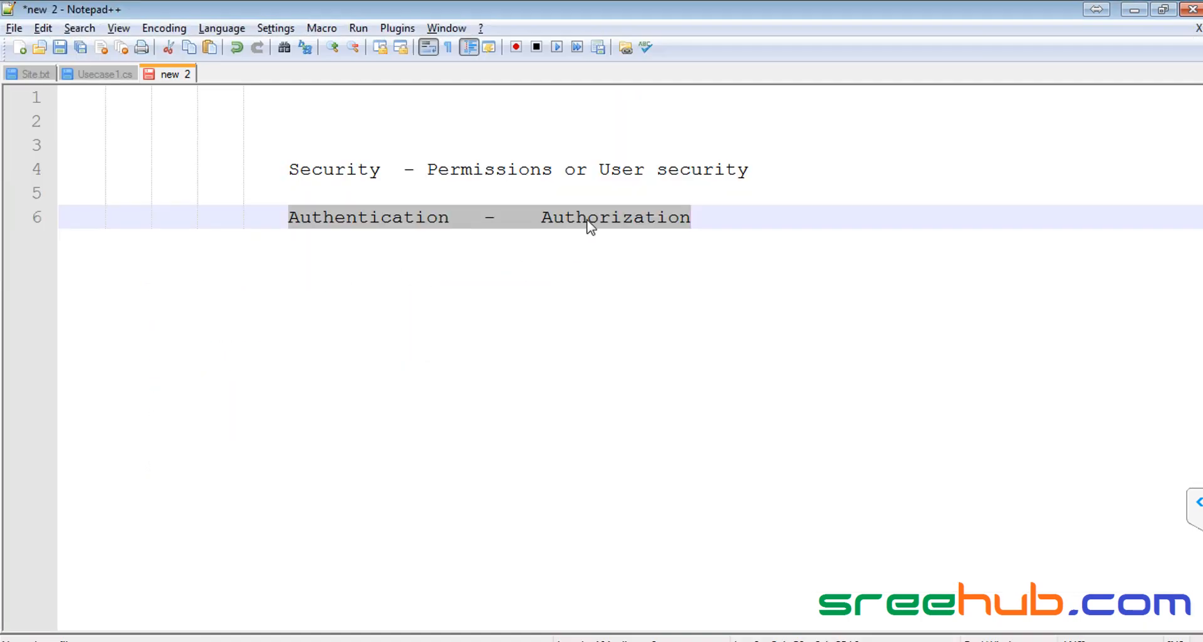
# Step: Highlight Authorization and Authentication, then select the whole line 6 text in the notes
pyautogui.doubleClick(589, 218)
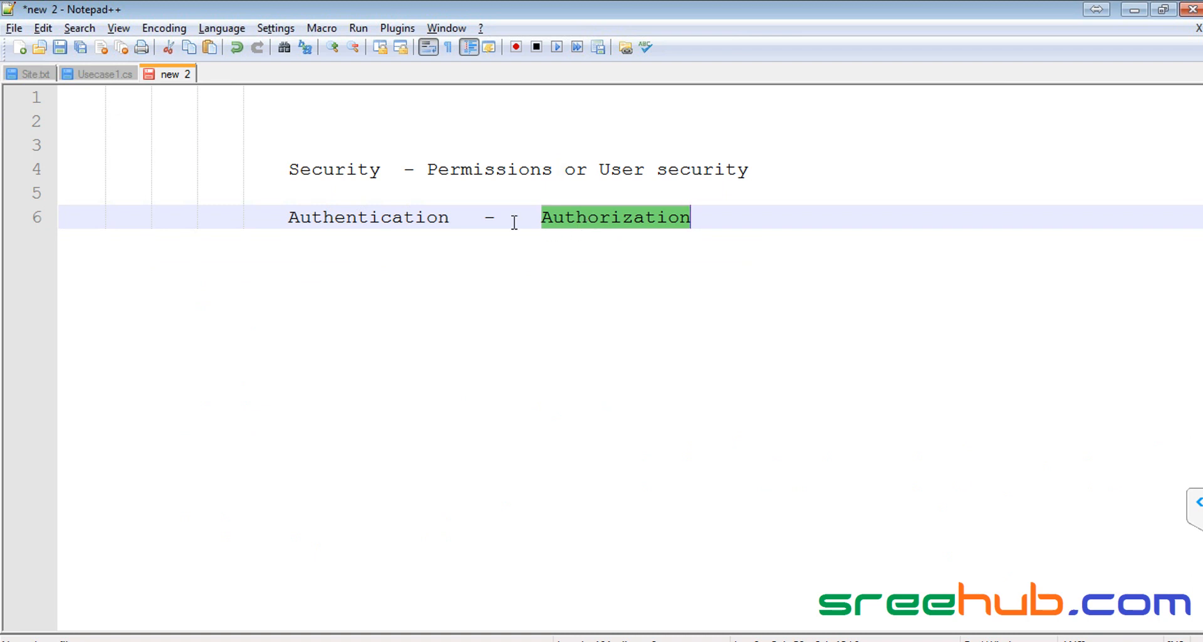
pyautogui.doubleClick(354, 219)
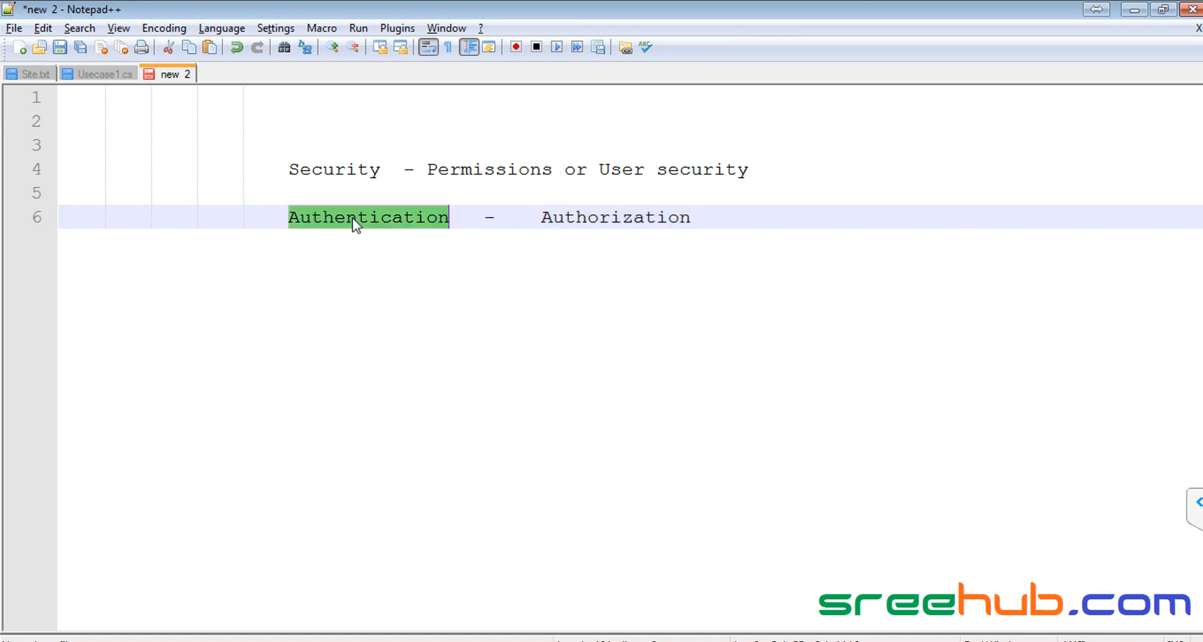
pyautogui.hotkey('alt', 'Tab')
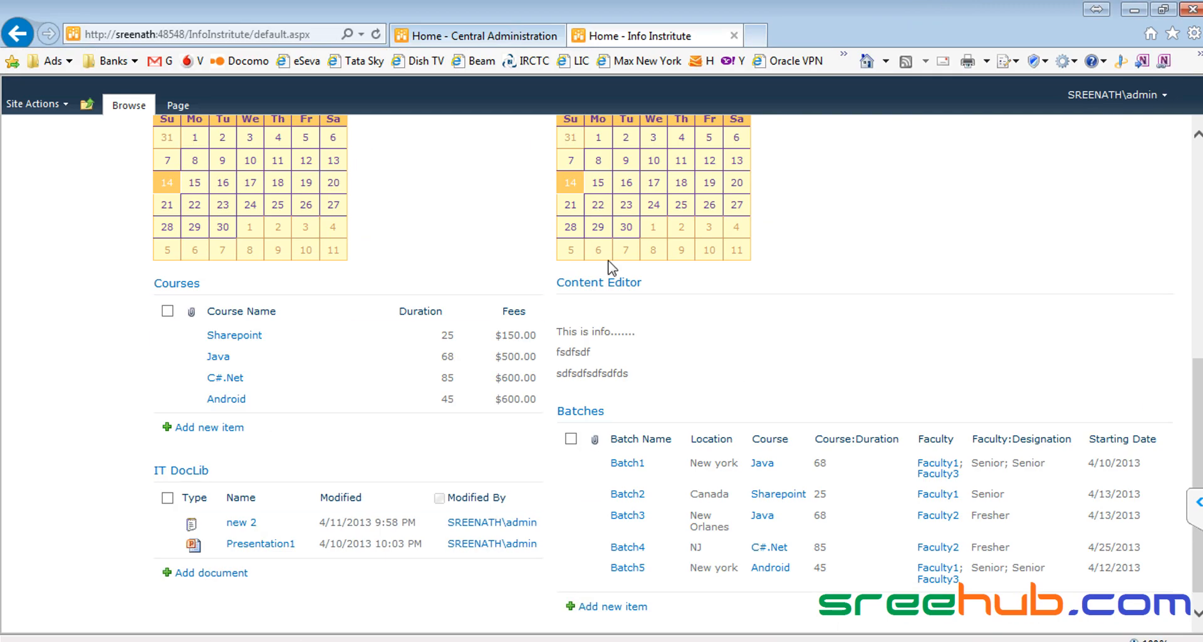
pyautogui.hotkey('alt', 'Tab')
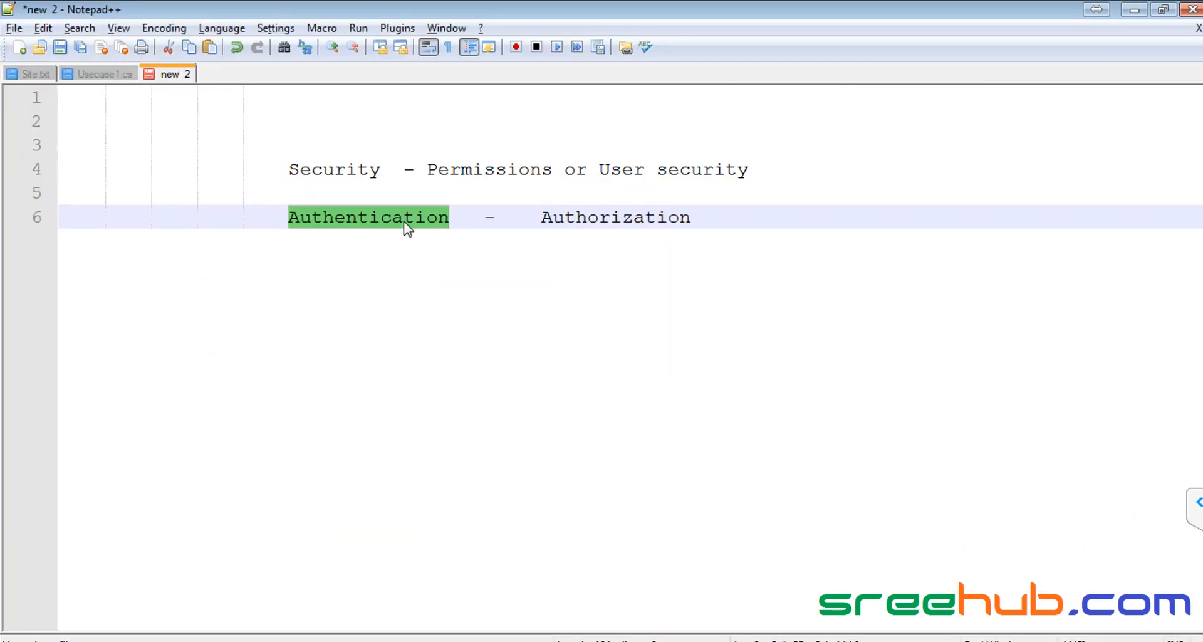
pyautogui.doubleClick(615, 219)
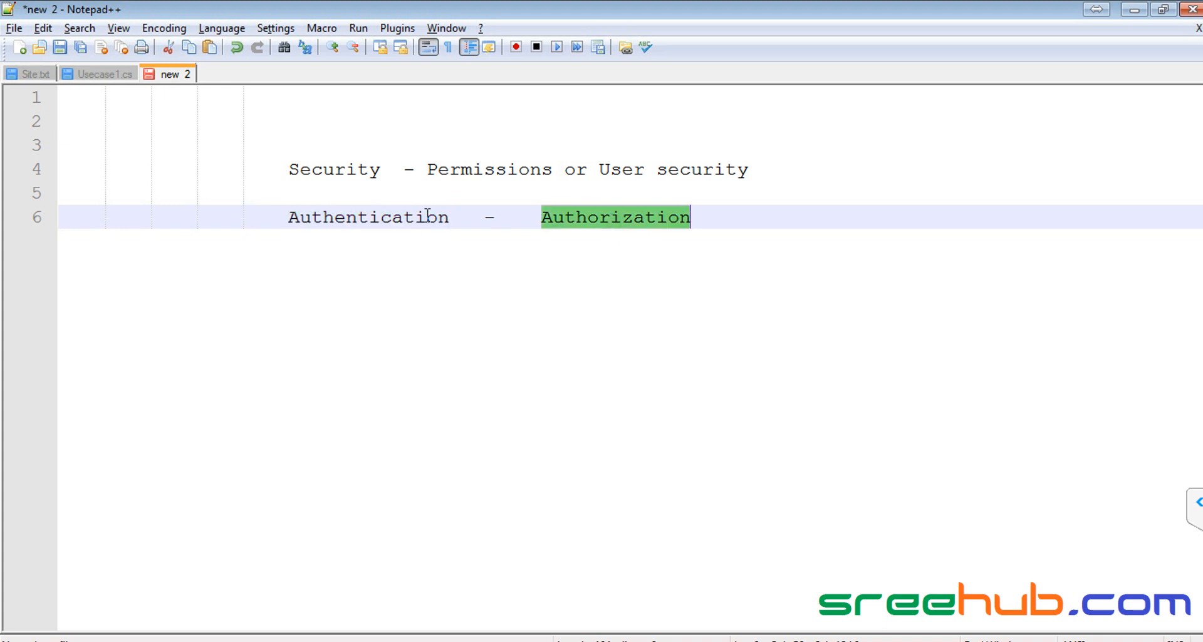
pyautogui.click(406, 215)
pyautogui.moveTo(288, 216); pyautogui.dragTo(688, 223)
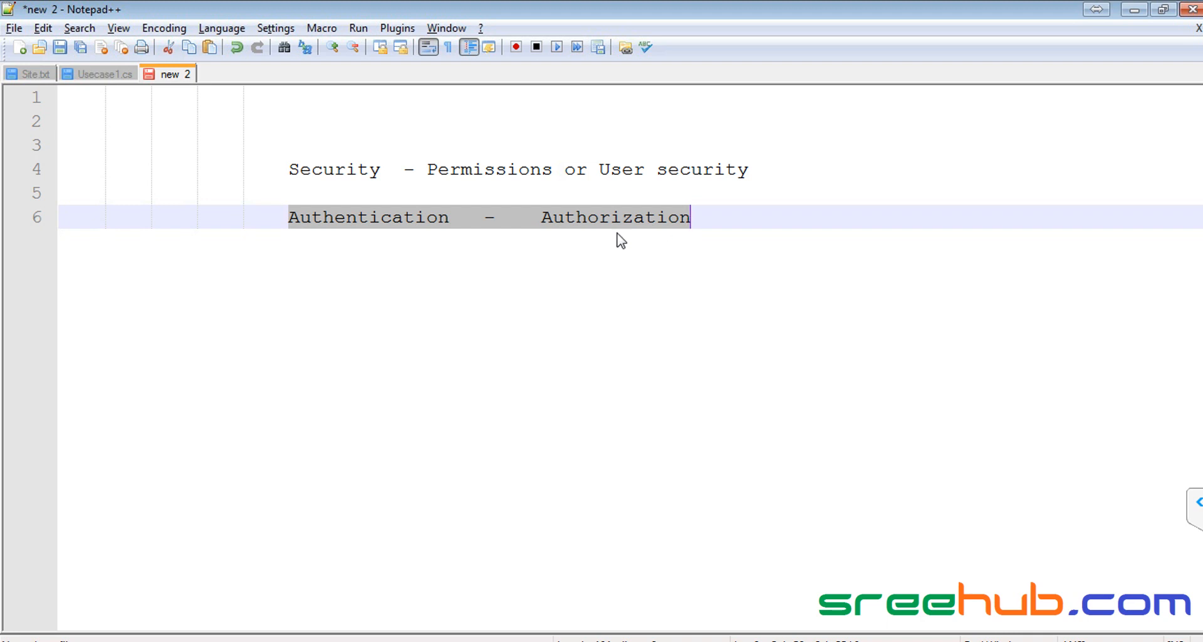
pyautogui.click(404, 219)
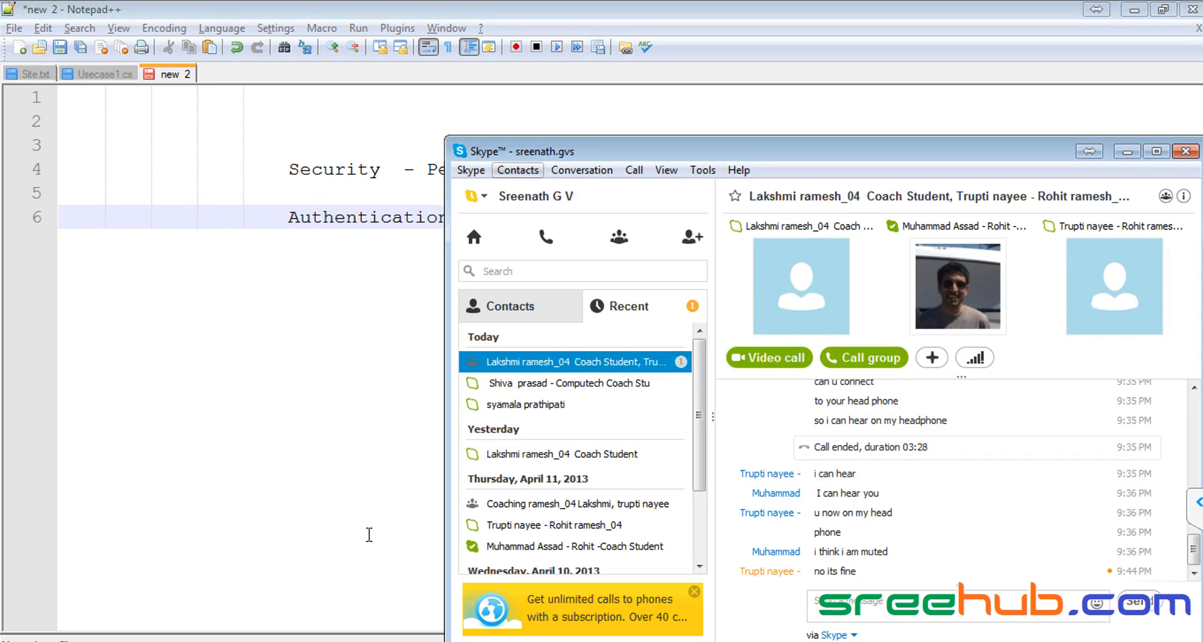
# Step: Dismiss the Skype window and briefly select the Authentication line text in the notes
pyautogui.click(430, 570)
pyautogui.moveTo(285, 217); pyautogui.dragTo(697, 217)
pyautogui.click(699, 217)
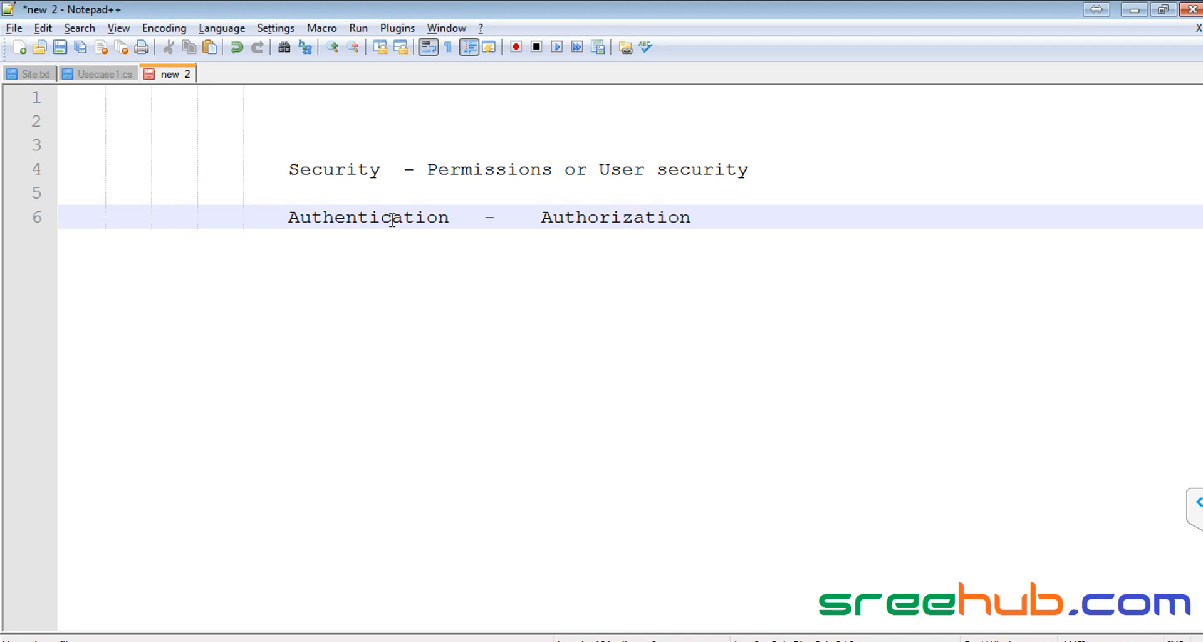
pyautogui.doubleClick(453, 172)
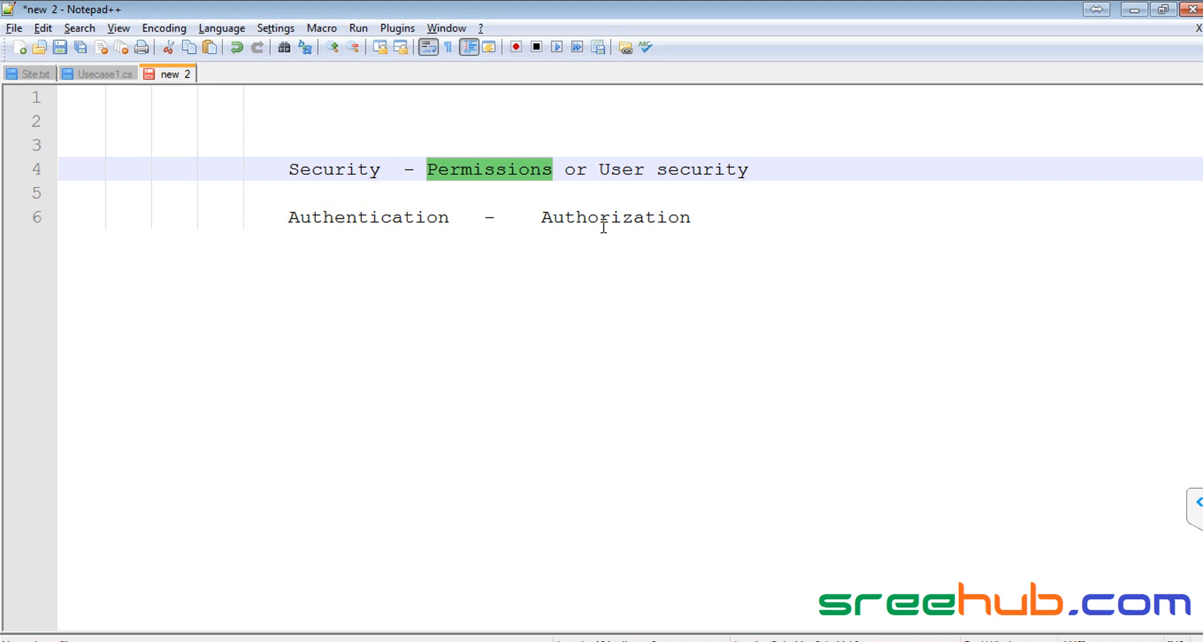
pyautogui.doubleClick(502, 172)
# Step: Add 'User - Level' and 'Group Level' lines beneath the Authentication line in the notes
pyautogui.press('Down')
pyautogui.press('Down')
pyautogui.press('End')
pyautogui.press('Return')
pyautogui.press('Return')
pyautogui.write('User - Level')
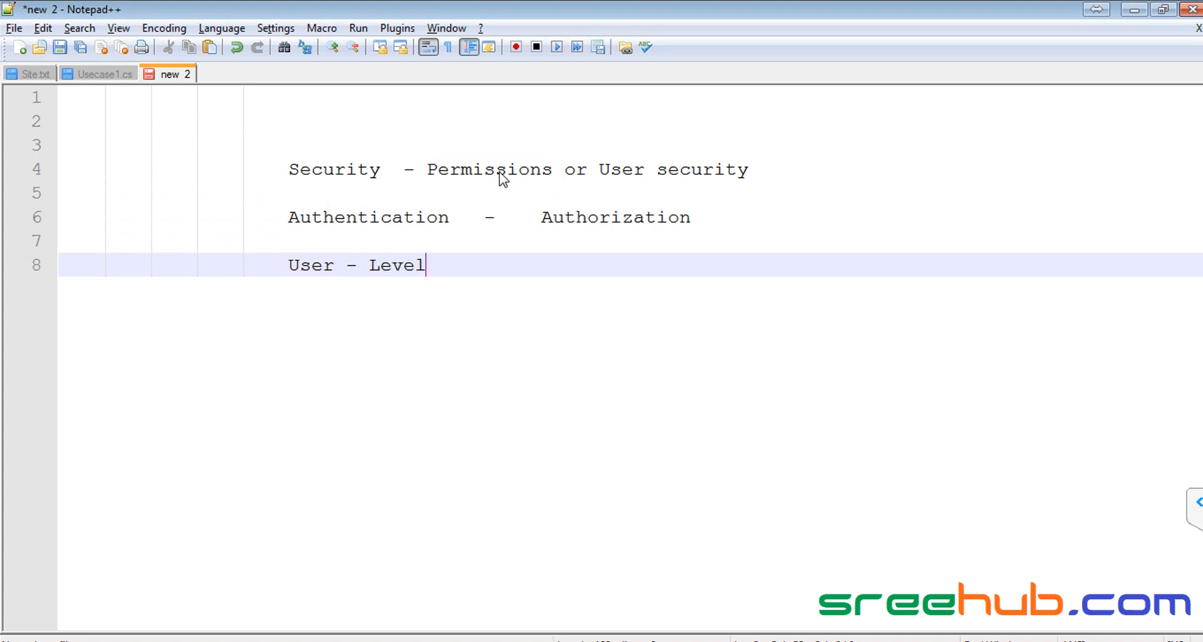
pyautogui.press('Return')
pyautogui.write('Group Level')
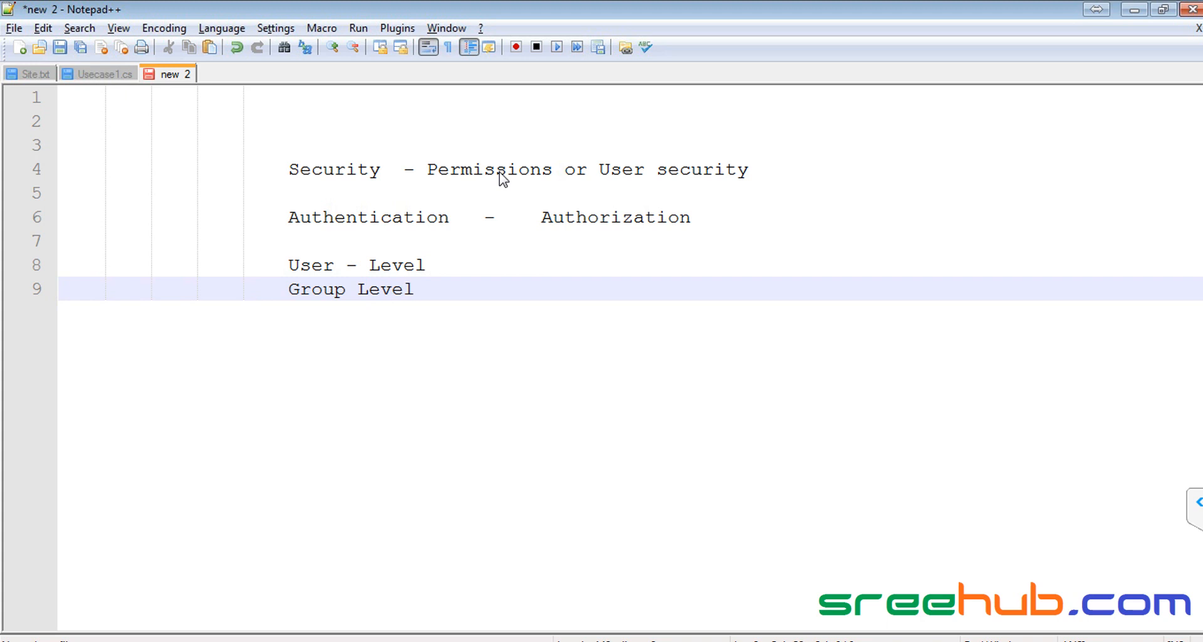
# Step: Select the 'User - Level' line and switch to the SharePoint Info Institute page
pyautogui.press('Up')
pyautogui.press('Home')
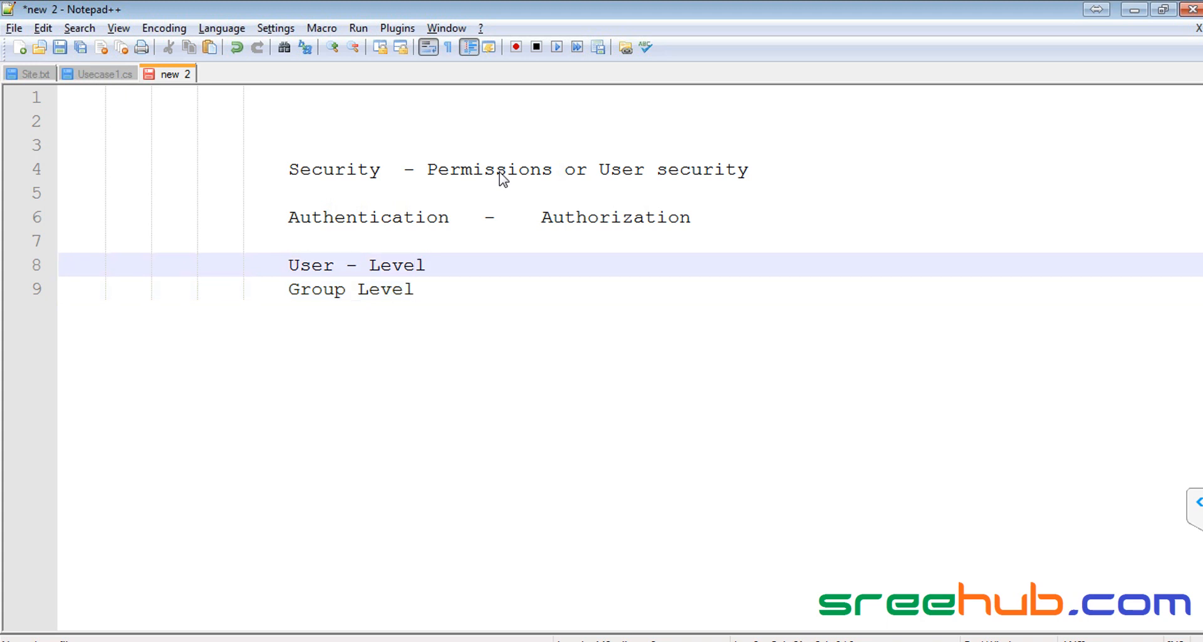
pyautogui.hotkey('shift', 'End')
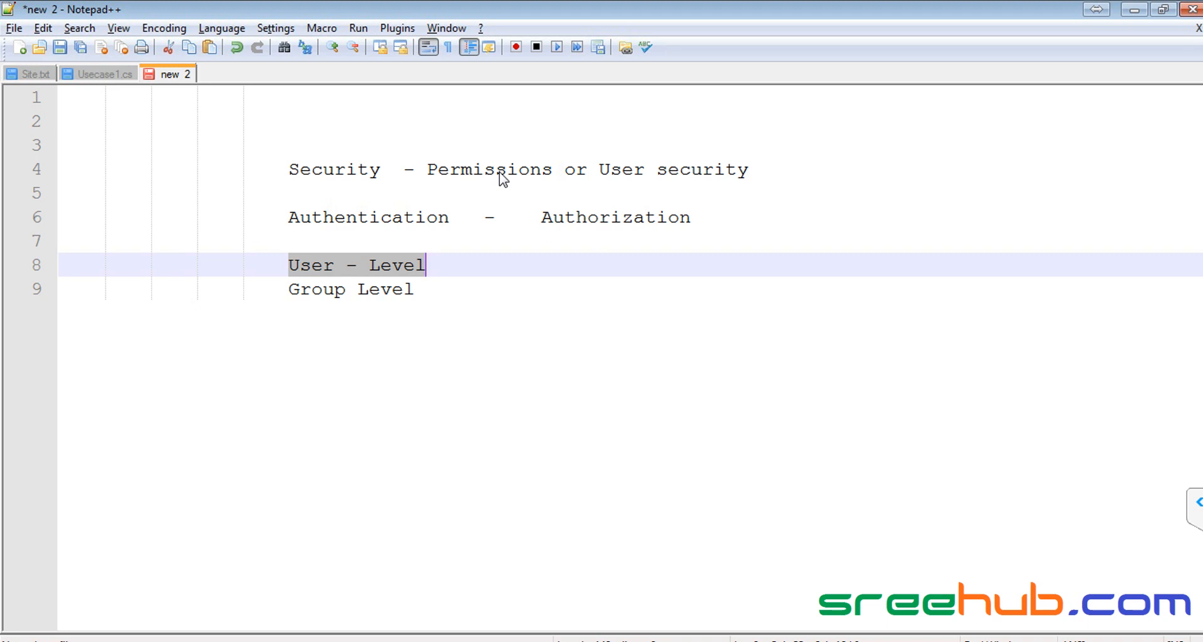
pyautogui.hotkey('alt', 'Tab')
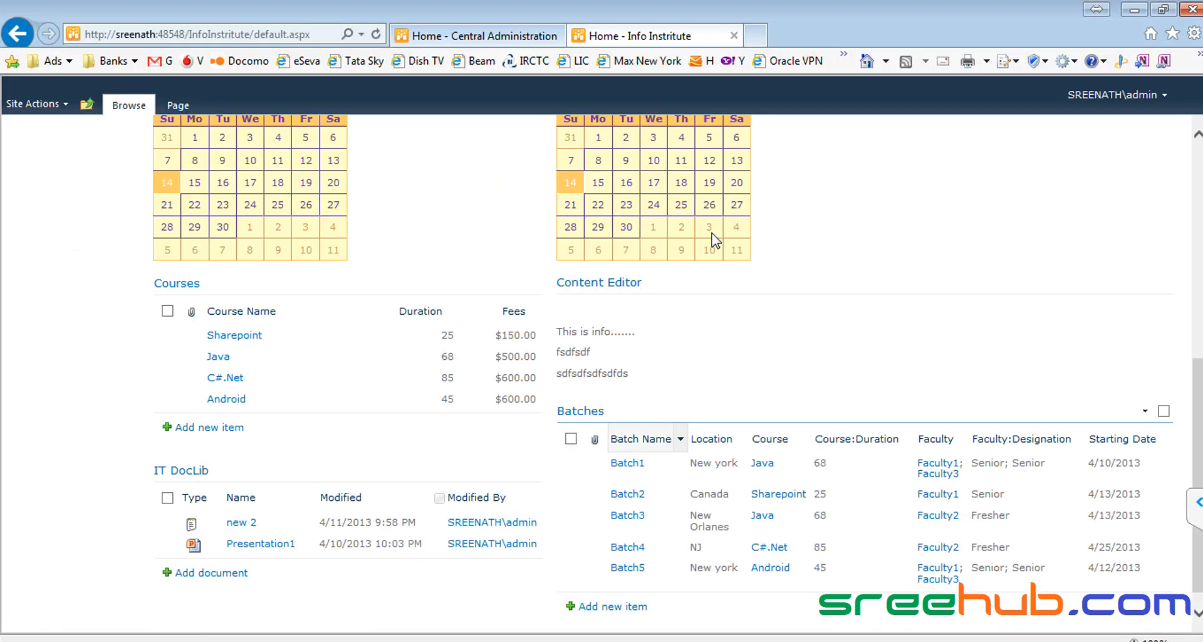
# Step: Highlight the 'Group Level' entry on line 9 of the security notes
pyautogui.scroll(7, 390, 328)
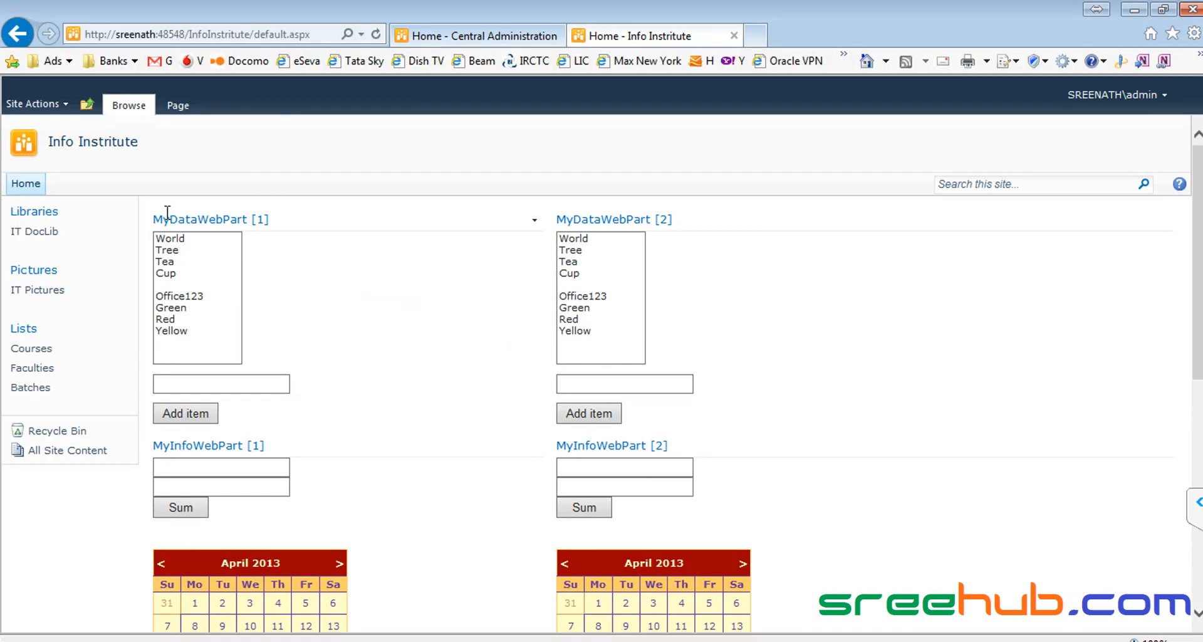
pyautogui.hotkey('alt', 'Tab')
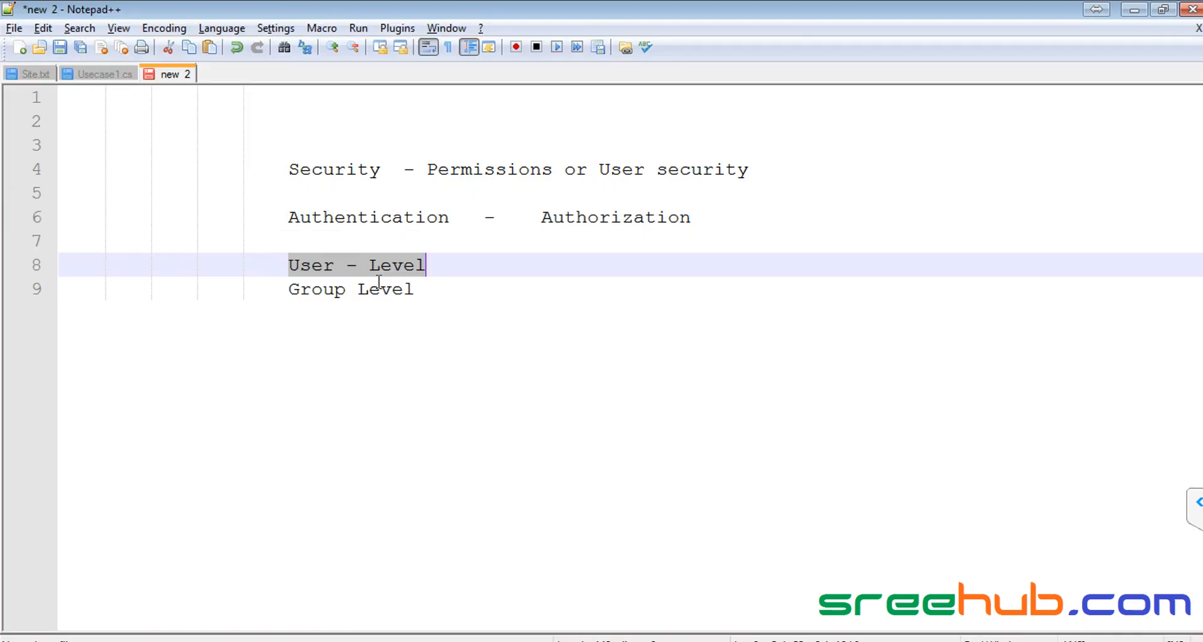
pyautogui.click(330, 287)
pyautogui.moveTo(289, 291); pyautogui.dragTo(415, 290)
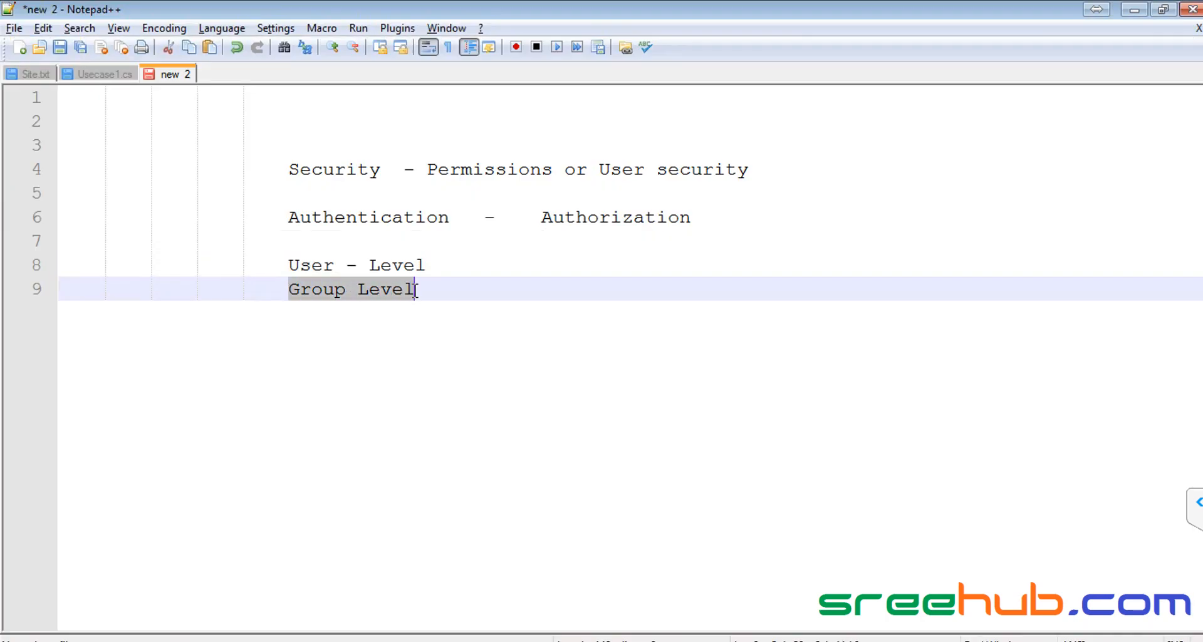
pyautogui.doubleClick(310, 285)
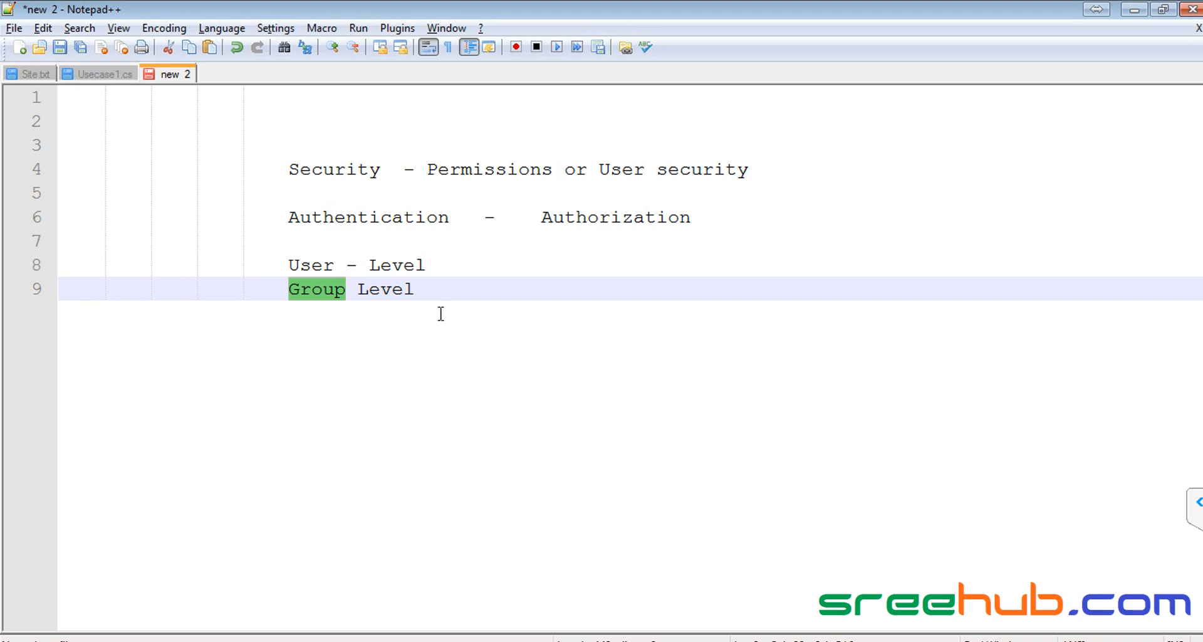
pyautogui.moveTo(289, 288); pyautogui.dragTo(494, 290)
pyautogui.hotkey('alt', 'Tab')
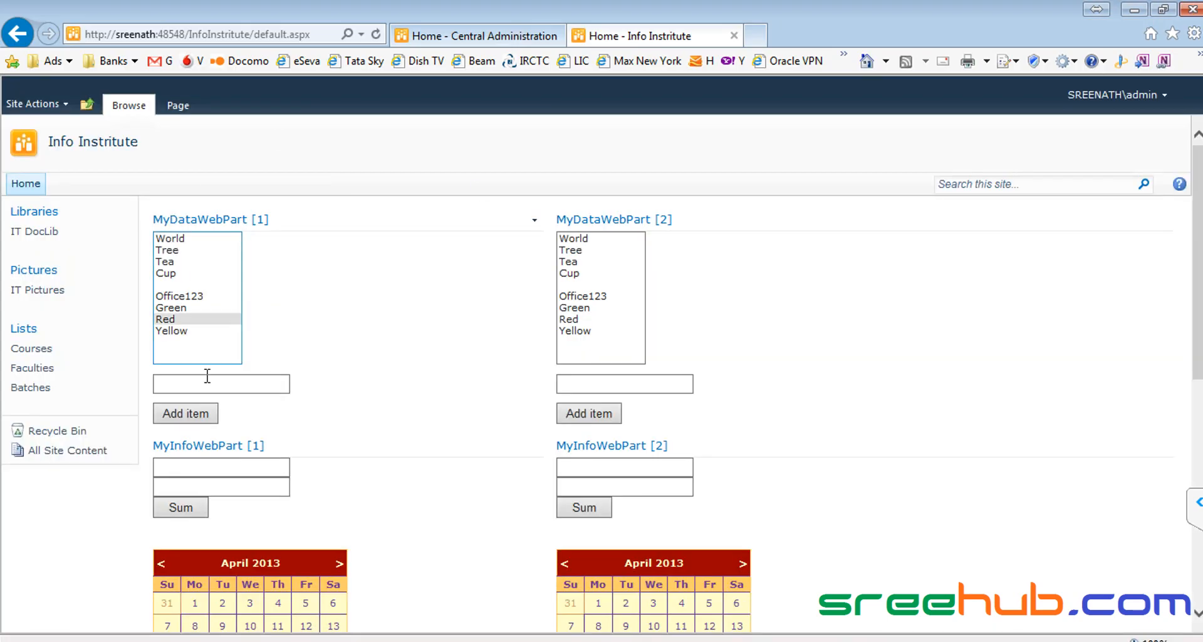
pyautogui.hotkey('alt', 'Tab')
# Step: Walk through the Authentication, User - Level and Group Level lines, then bring up Central Administration
pyautogui.moveTo(288, 266); pyautogui.dragTo(436, 285)
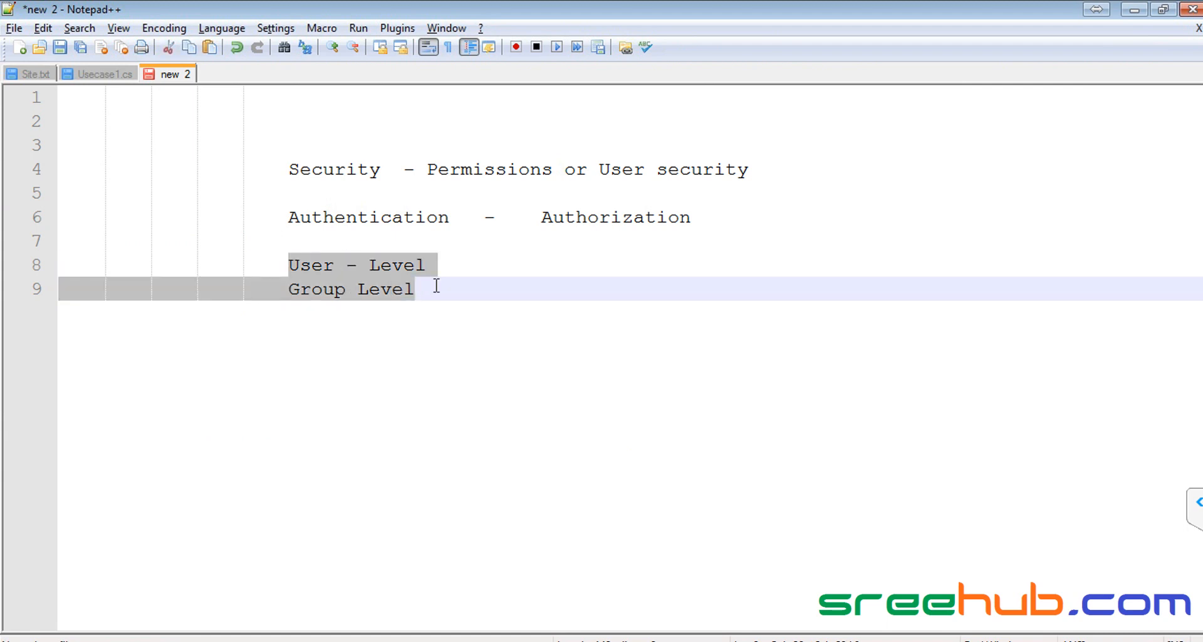
pyautogui.moveTo(289, 217); pyautogui.dragTo(668, 218)
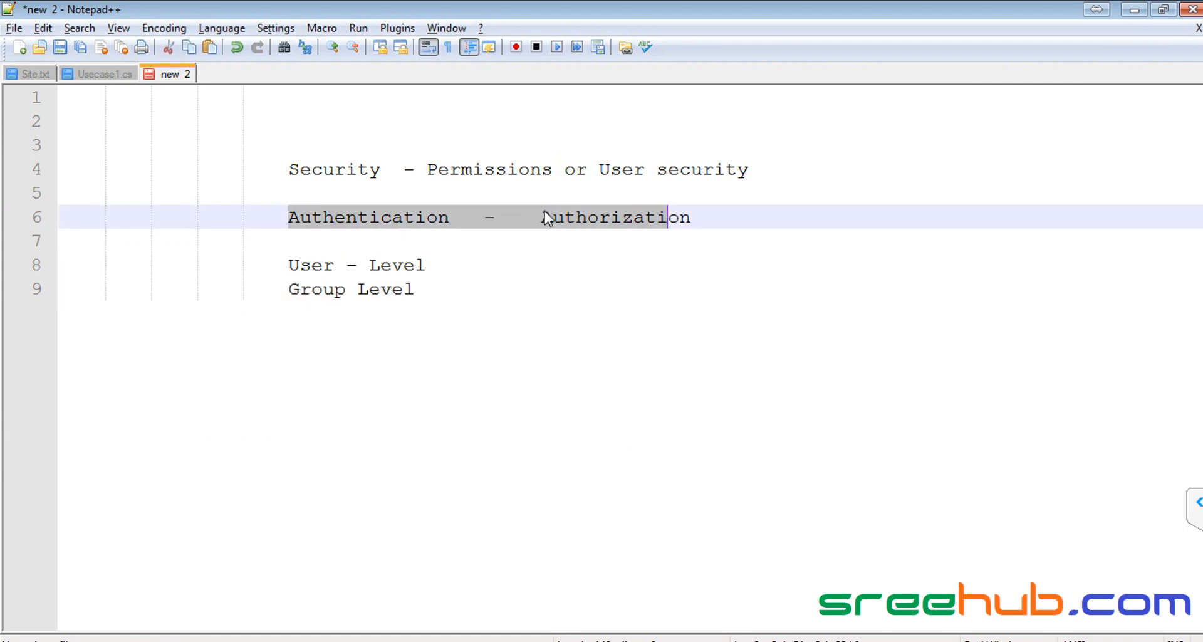
pyautogui.doubleClick(467, 170)
pyautogui.moveTo(289, 217); pyautogui.dragTo(678, 218)
pyautogui.moveTo(287, 266); pyautogui.dragTo(470, 258)
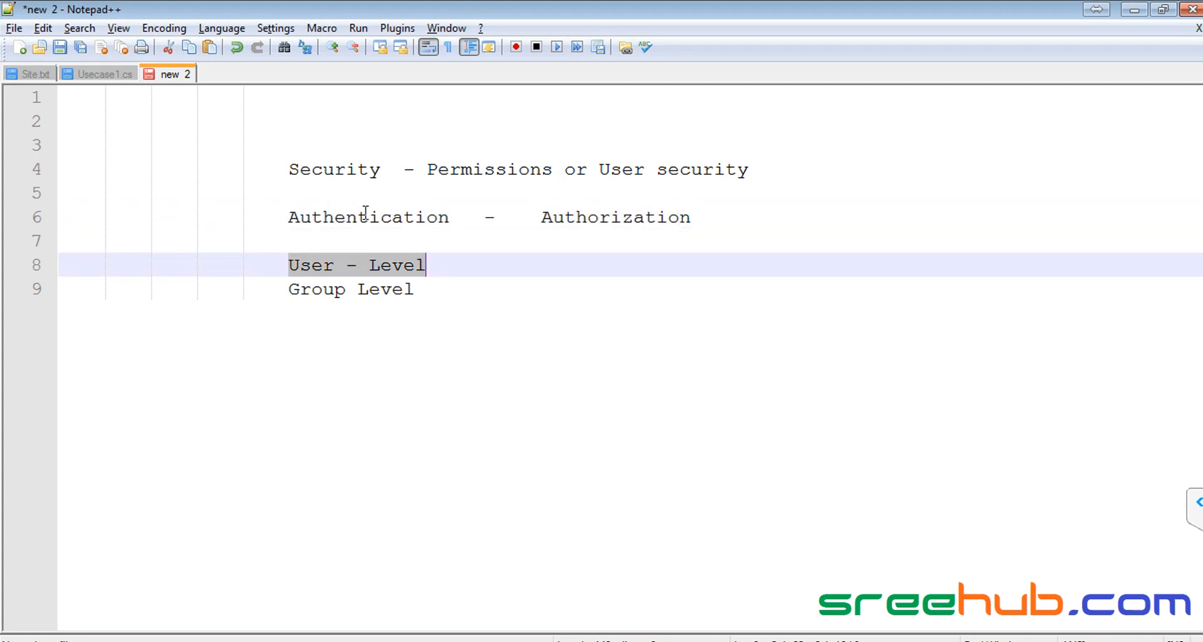
pyautogui.moveTo(289, 294); pyautogui.dragTo(457, 291)
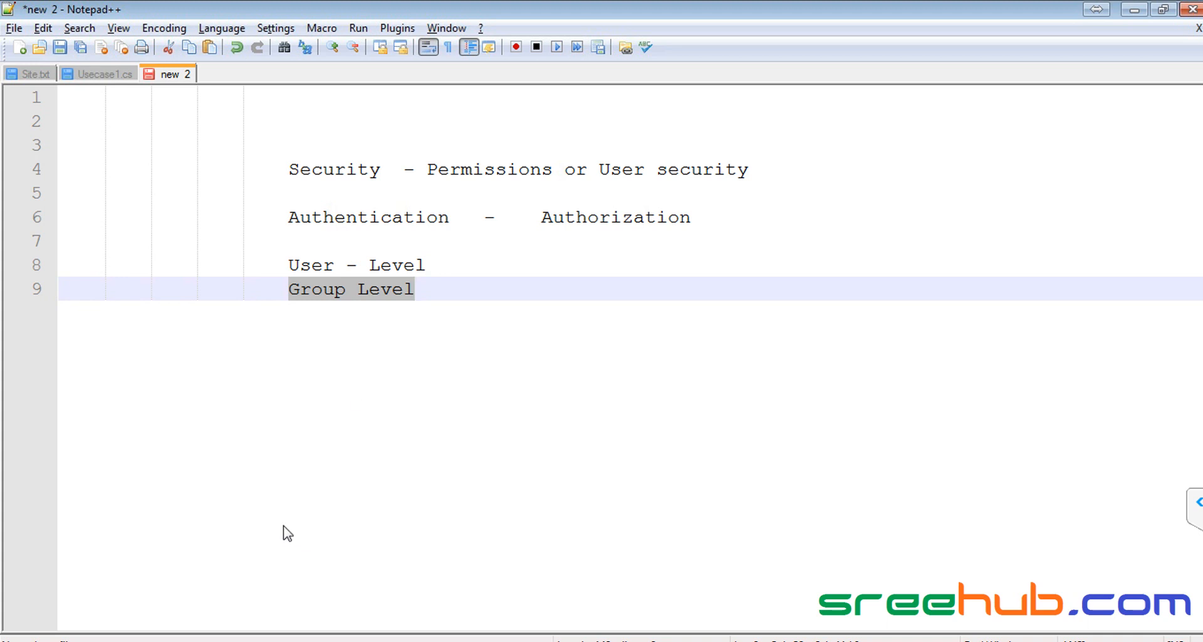
pyautogui.click(139, 633)
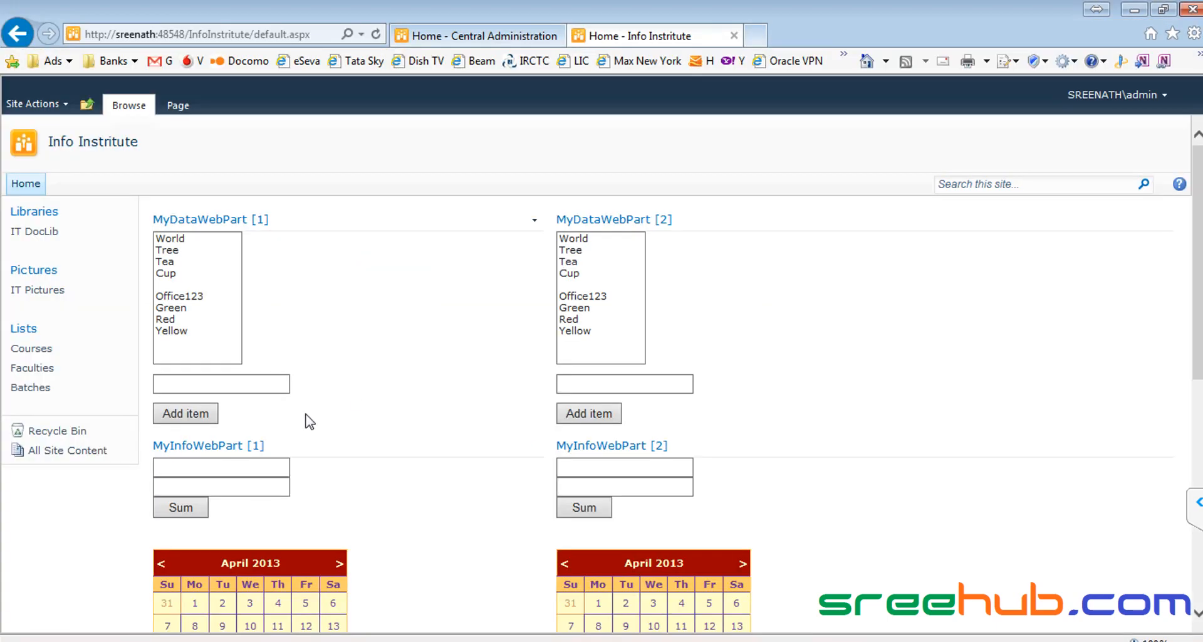
pyautogui.click(454, 36)
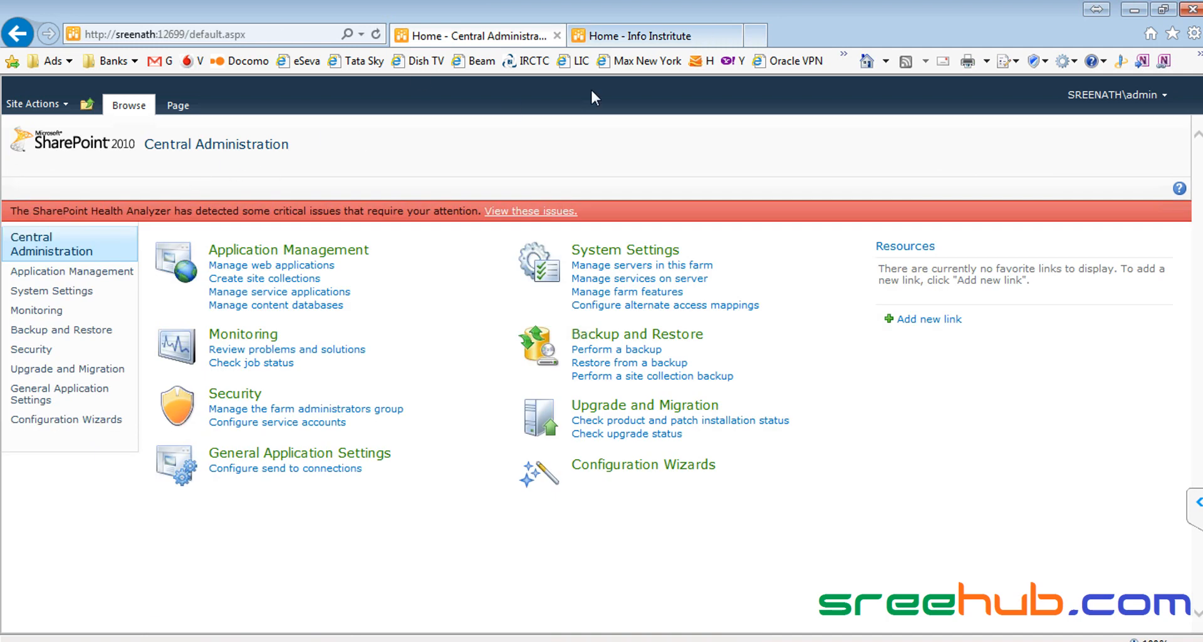
# Step: Visit the CorpITCollection home page, then start Create Site Collections in Central Administration
pyautogui.click(620, 36)
pyautogui.click(86, 104)
pyautogui.click(125, 148)
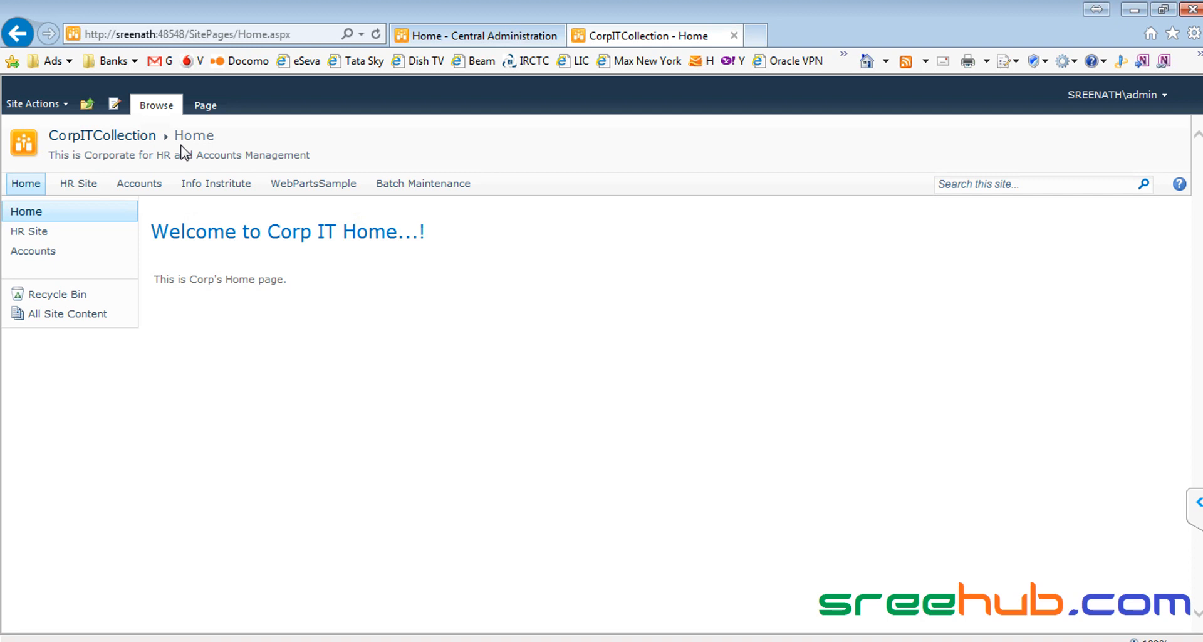
pyautogui.click(453, 38)
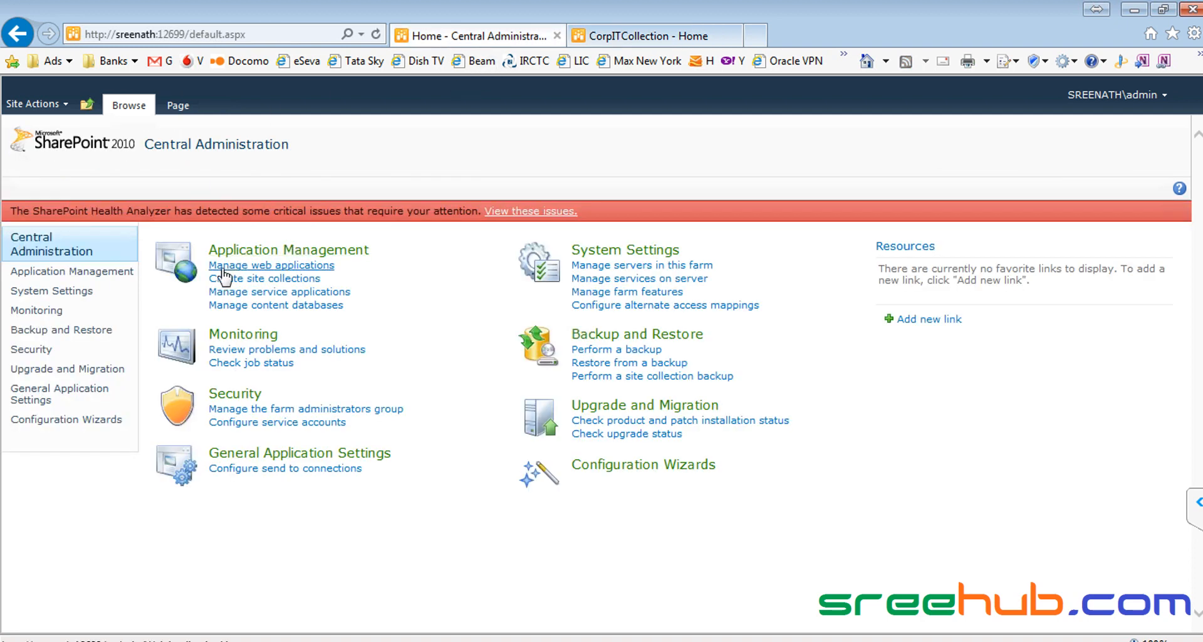
pyautogui.click(266, 280)
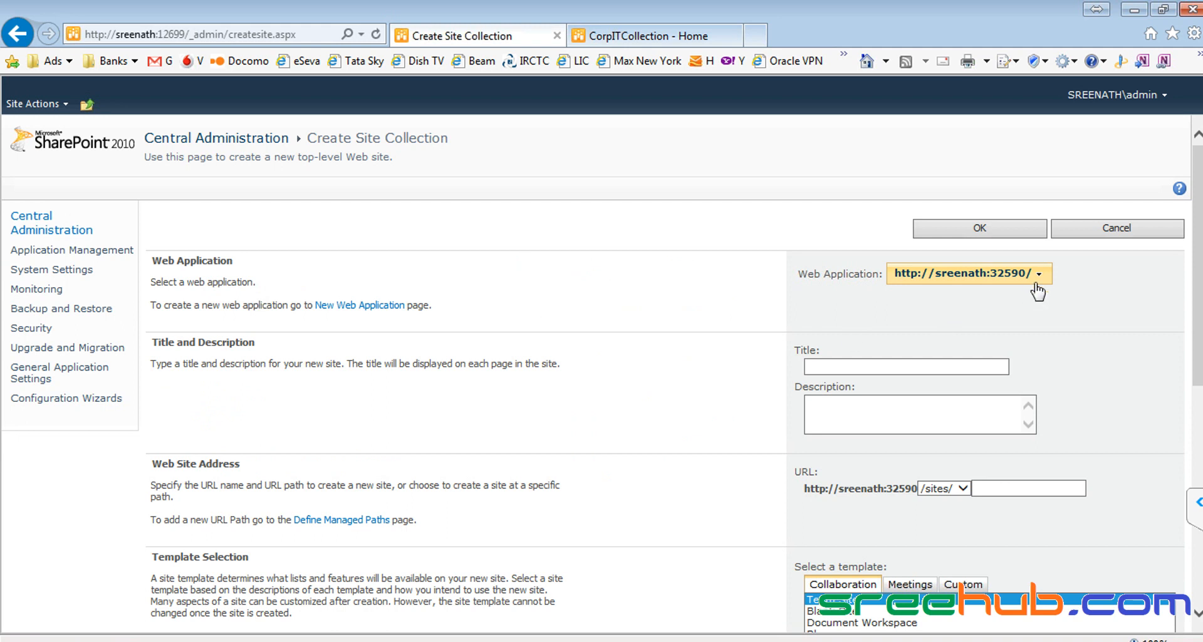
pyautogui.click(1041, 278)
pyautogui.click(1009, 299)
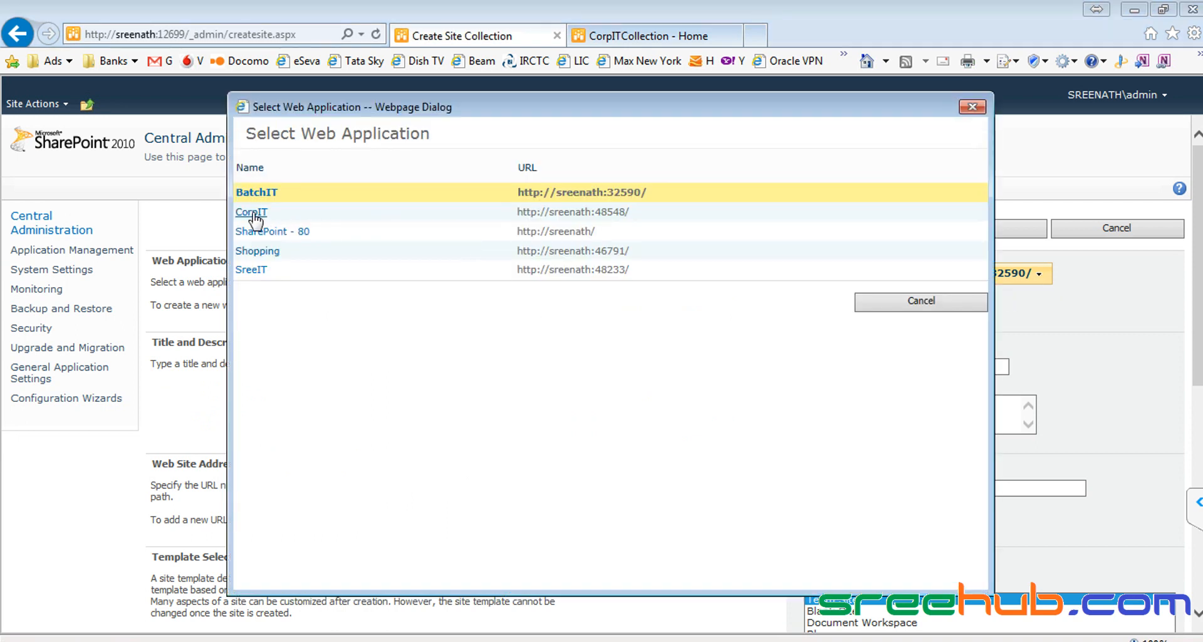
pyautogui.click(251, 212)
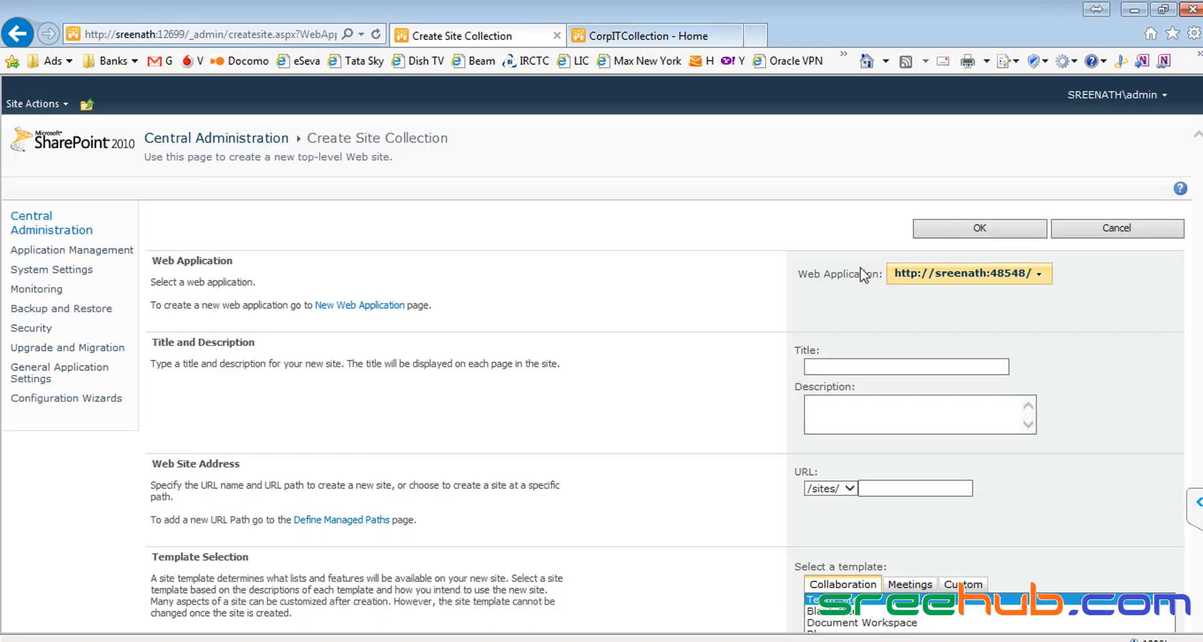
pyautogui.scroll(-7, 932, 432)
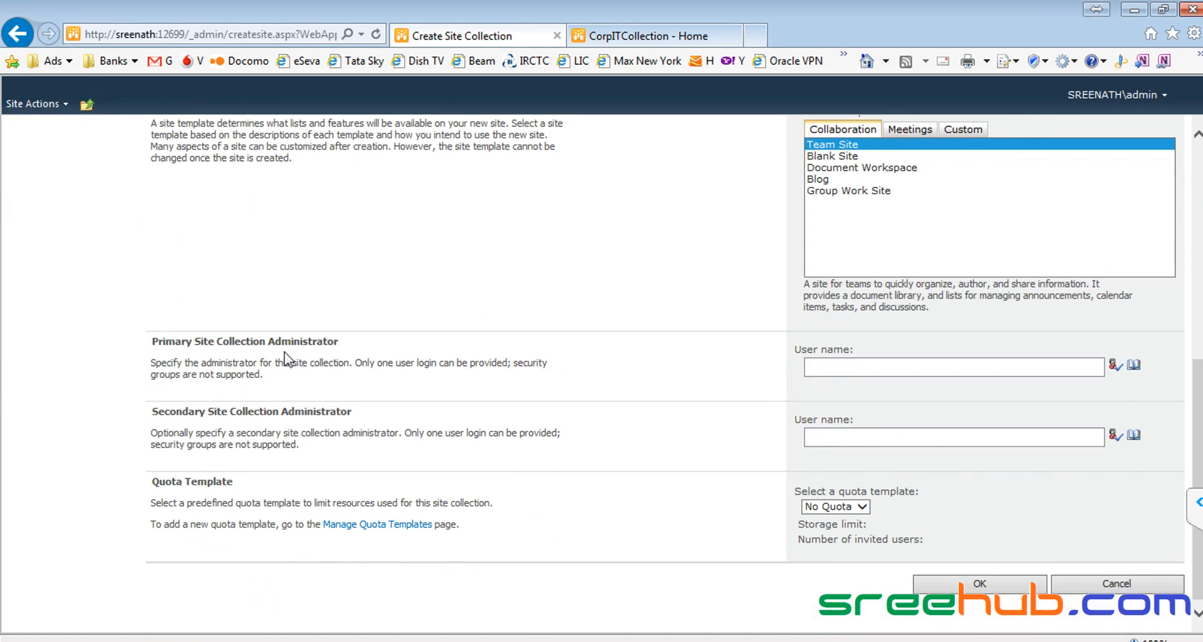
pyautogui.moveTo(155, 340); pyautogui.dragTo(338, 343)
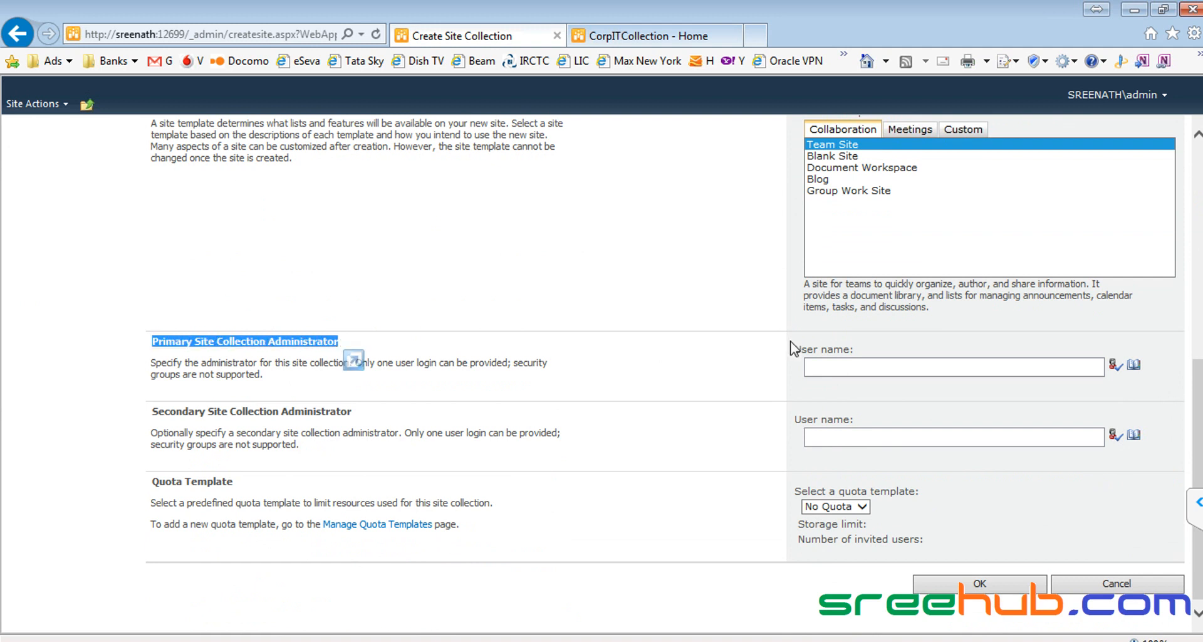
pyautogui.click(834, 368)
pyautogui.click(645, 38)
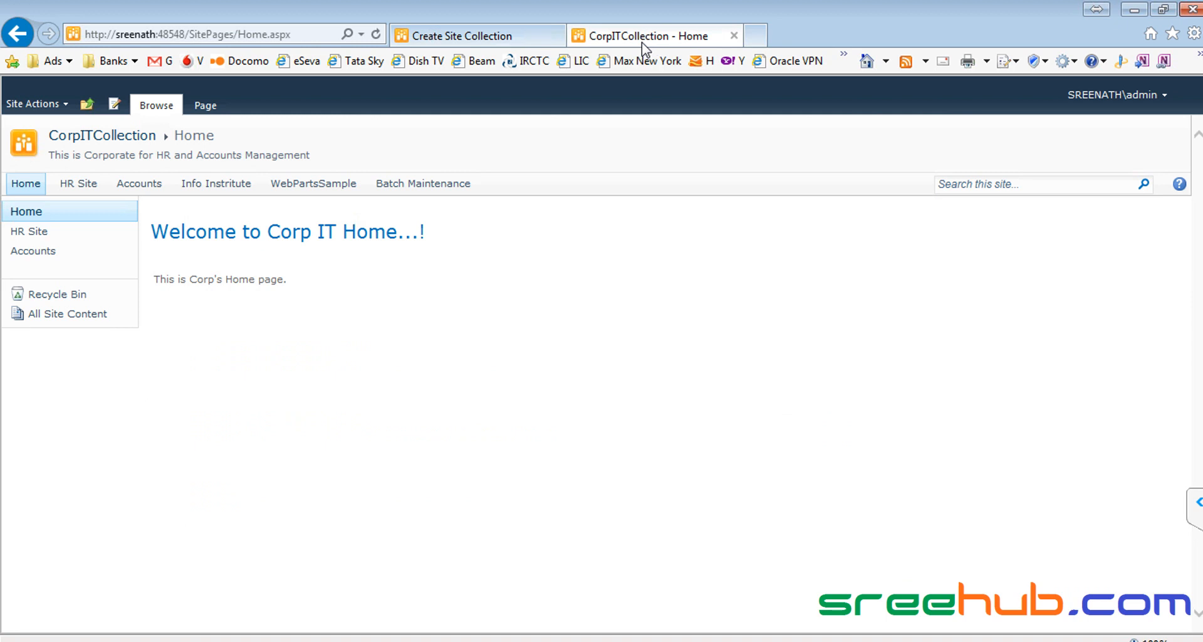
# Step: Enter the admin account as the primary site collection administrator on the Create Site Collection form
pyautogui.click(1197, 498)
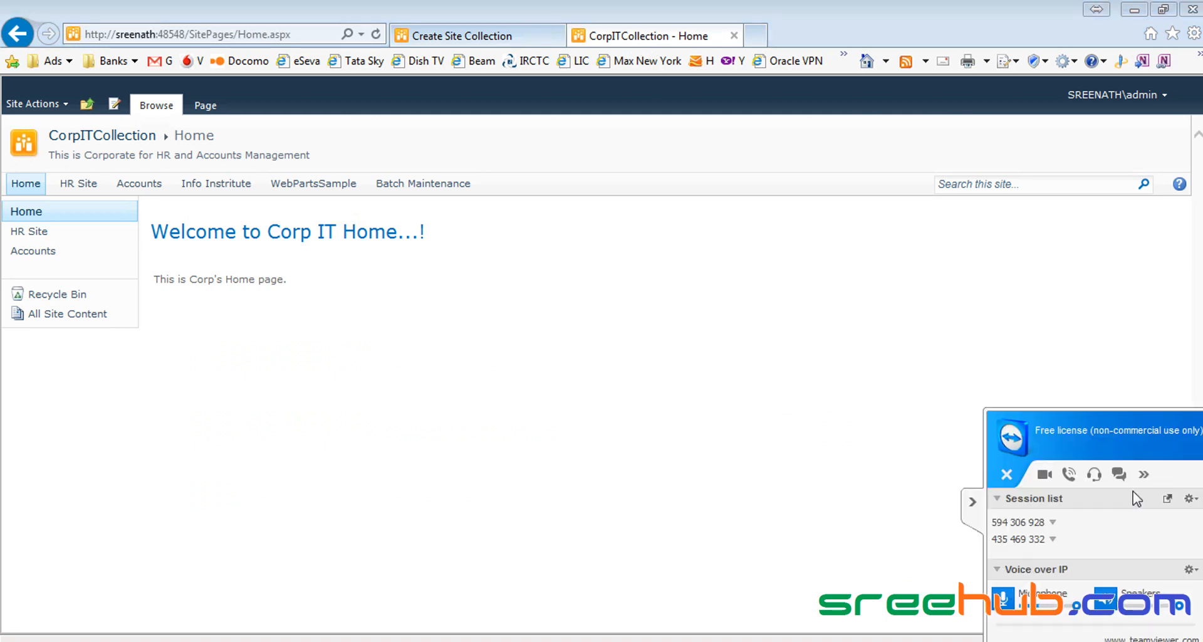
pyautogui.click(974, 501)
pyautogui.click(501, 36)
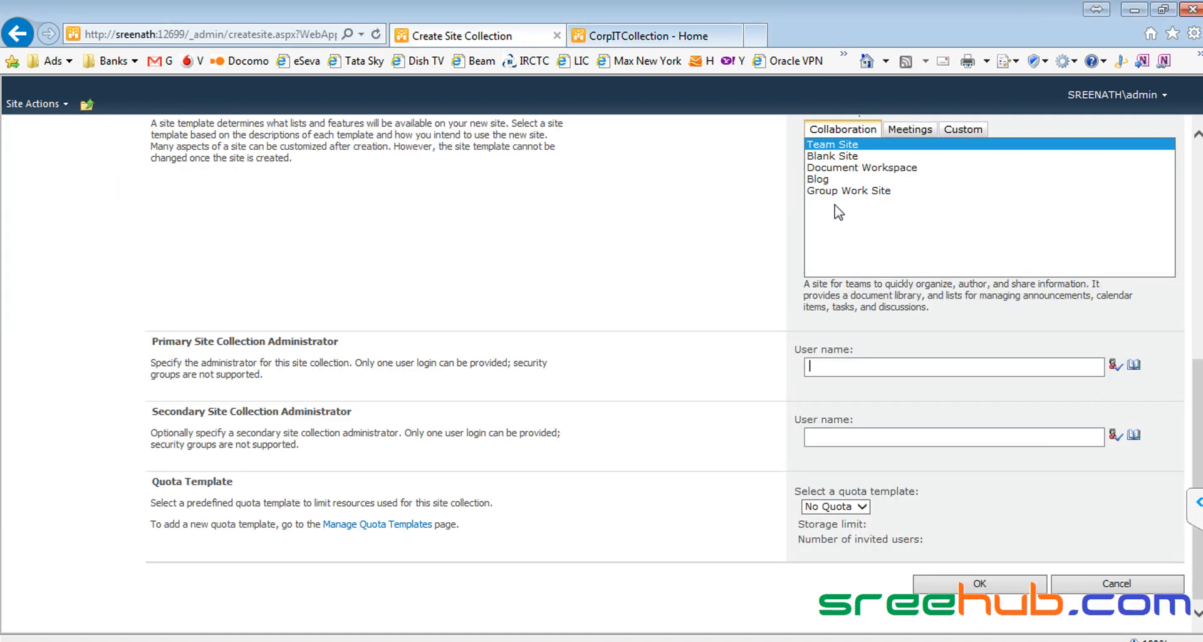
pyautogui.moveTo(1198, 409); pyautogui.dragTo(1186, 440)
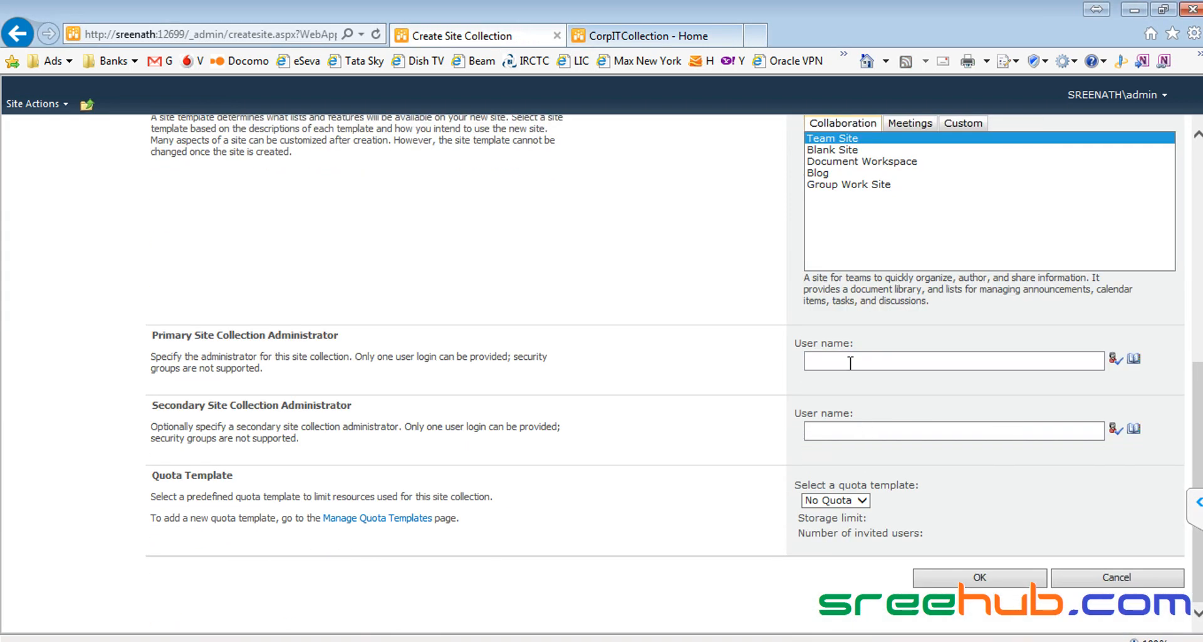
pyautogui.moveTo(134, 334); pyautogui.dragTo(353, 353)
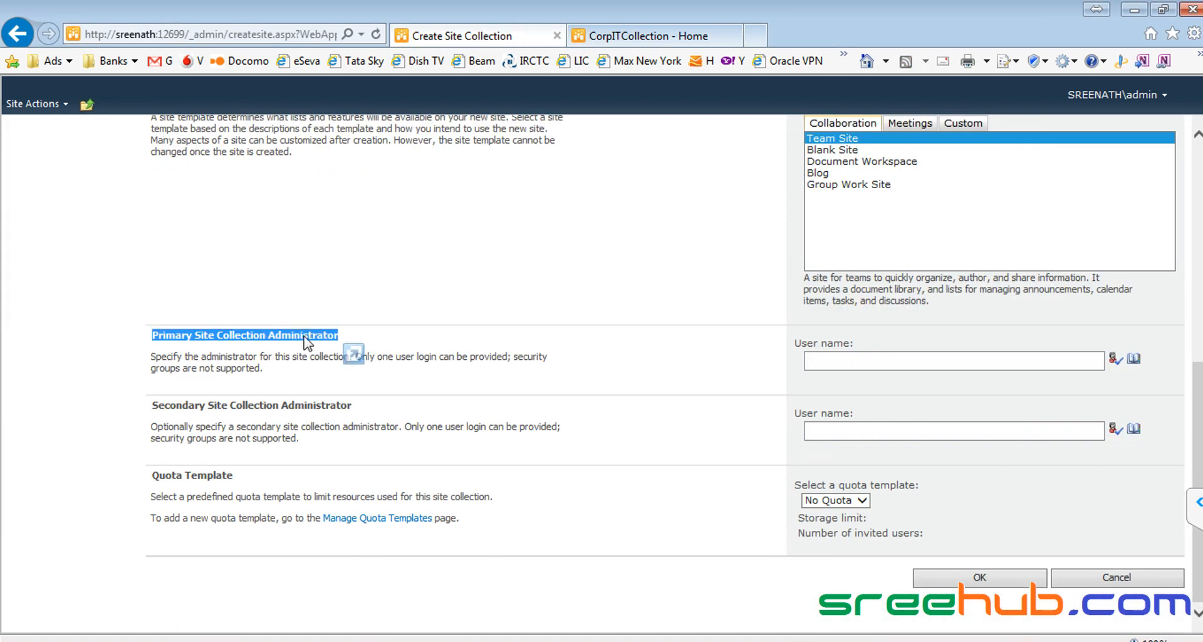
pyautogui.click(815, 362)
pyautogui.write('ADMIN')
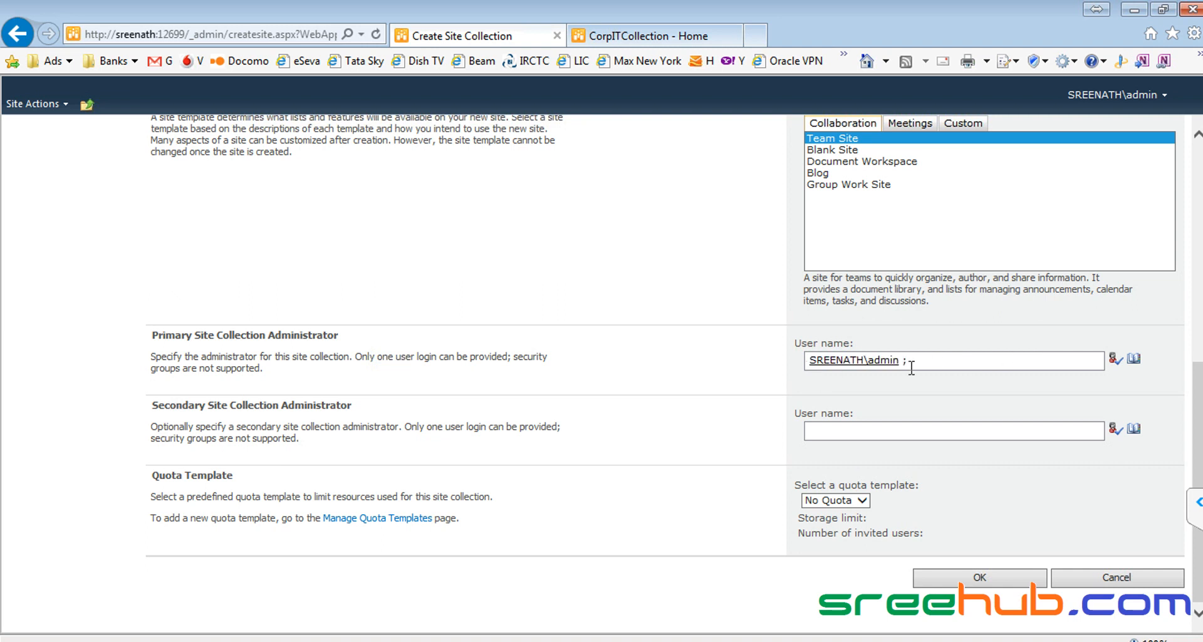
# Step: Open the Info Institute site in the second tab, then select the administrator entry on the form
pyautogui.click(623, 39)
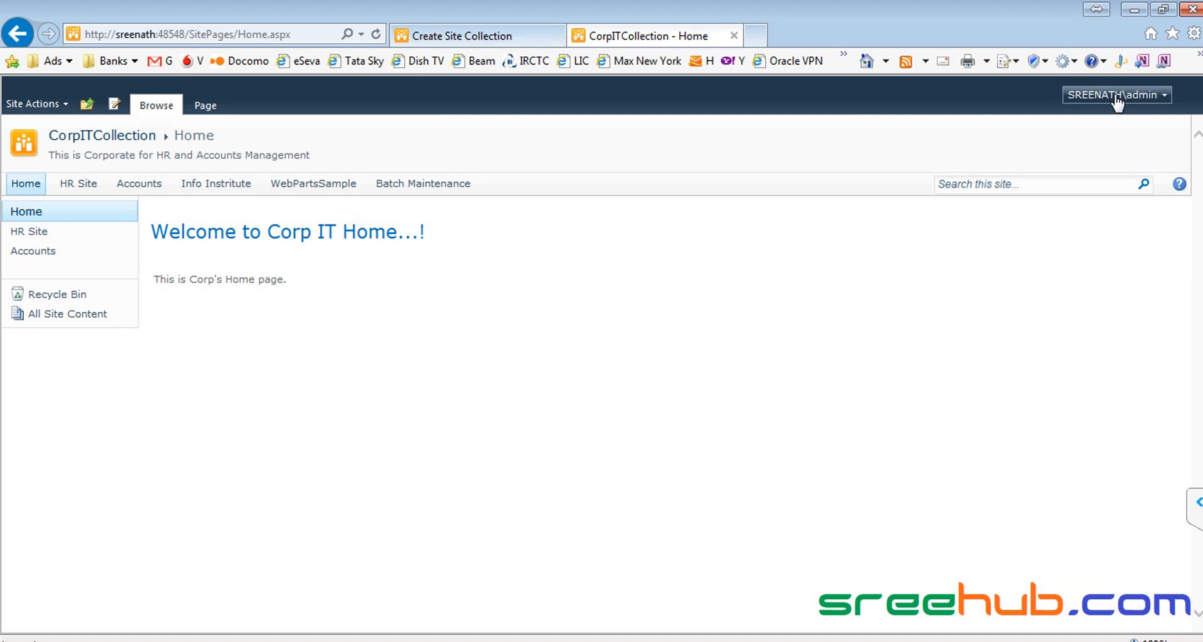
pyautogui.click(202, 184)
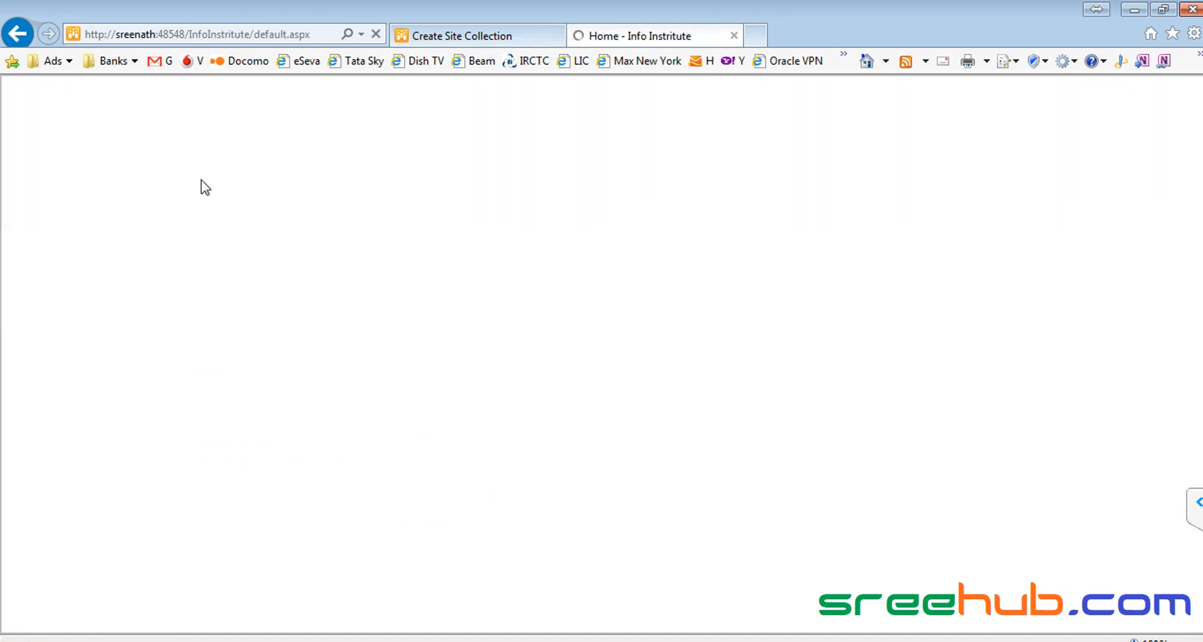
pyautogui.click(452, 39)
pyautogui.click(943, 362)
pyautogui.hotkey('ctrl', 'a')
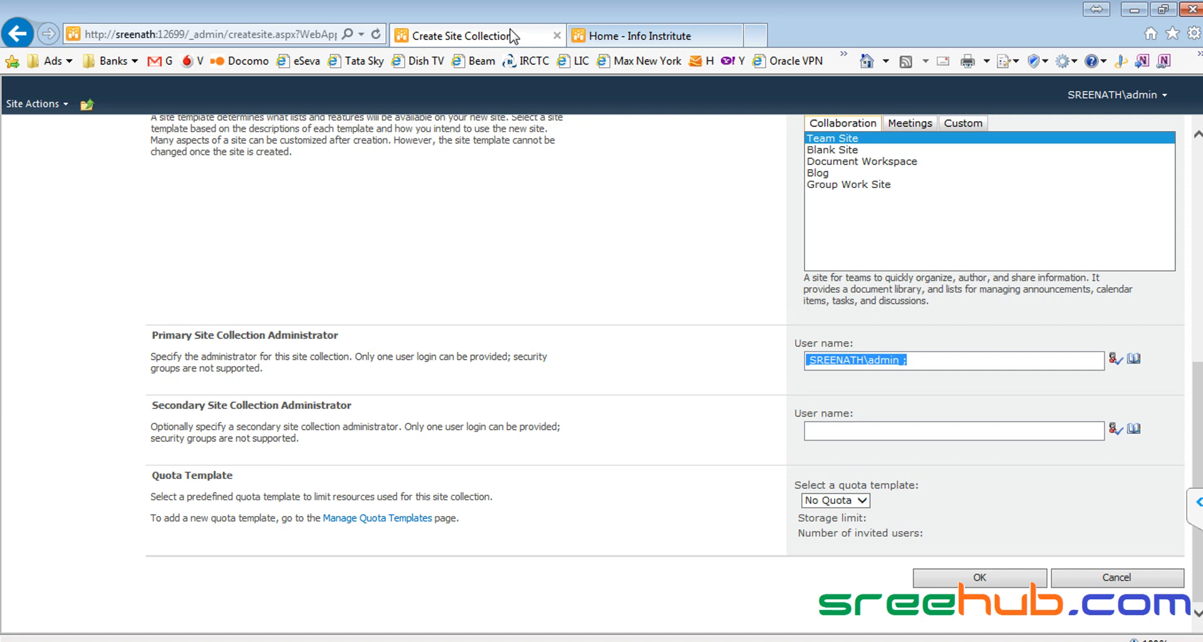
# Step: Navigate the second tab up from Info Institute back to the CorpITCollection home page
pyautogui.click(940, 363)
pyautogui.moveTo(940, 363); pyautogui.dragTo(808, 361)
pyautogui.click(921, 363)
pyautogui.click(580, 39)
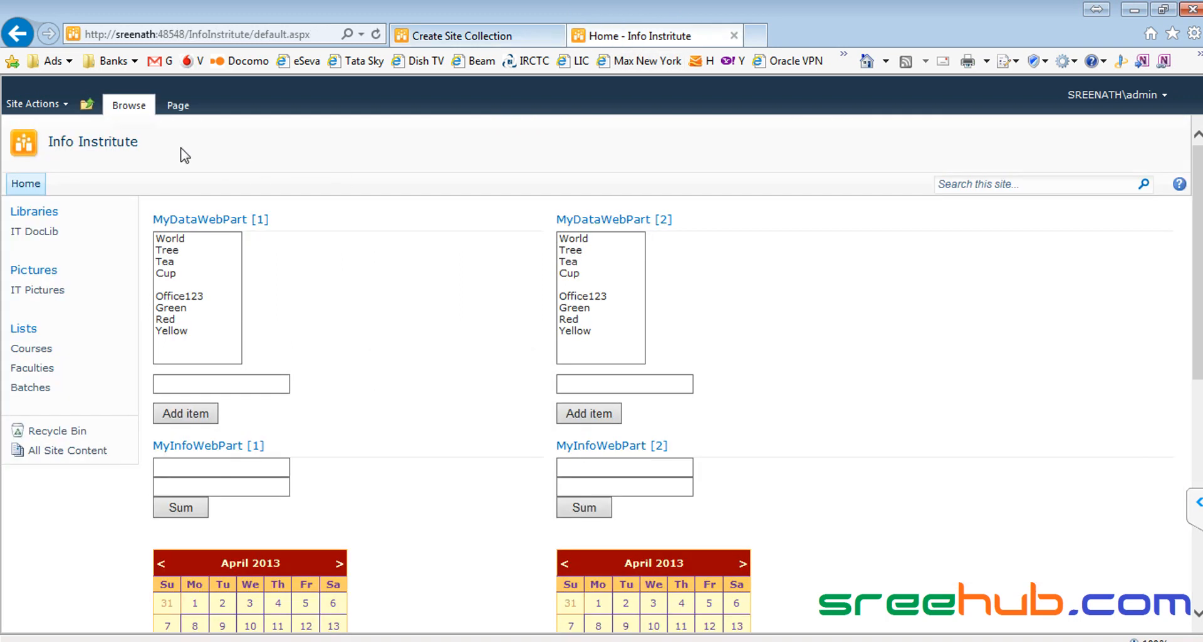
pyautogui.click(86, 103)
pyautogui.click(130, 150)
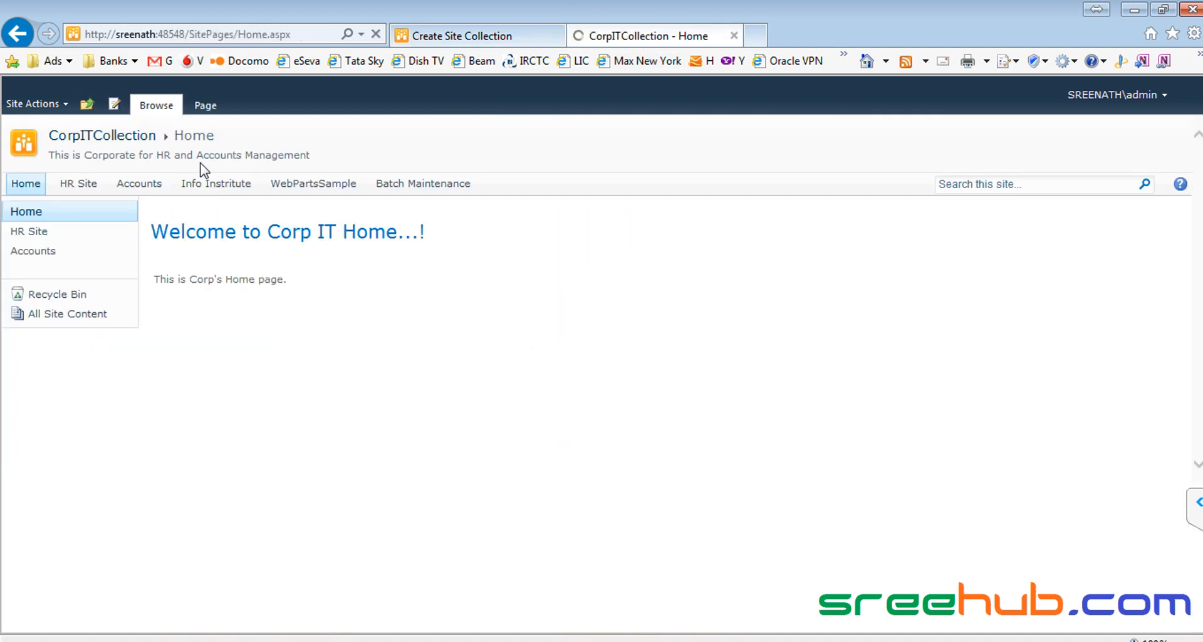
pyautogui.click(461, 36)
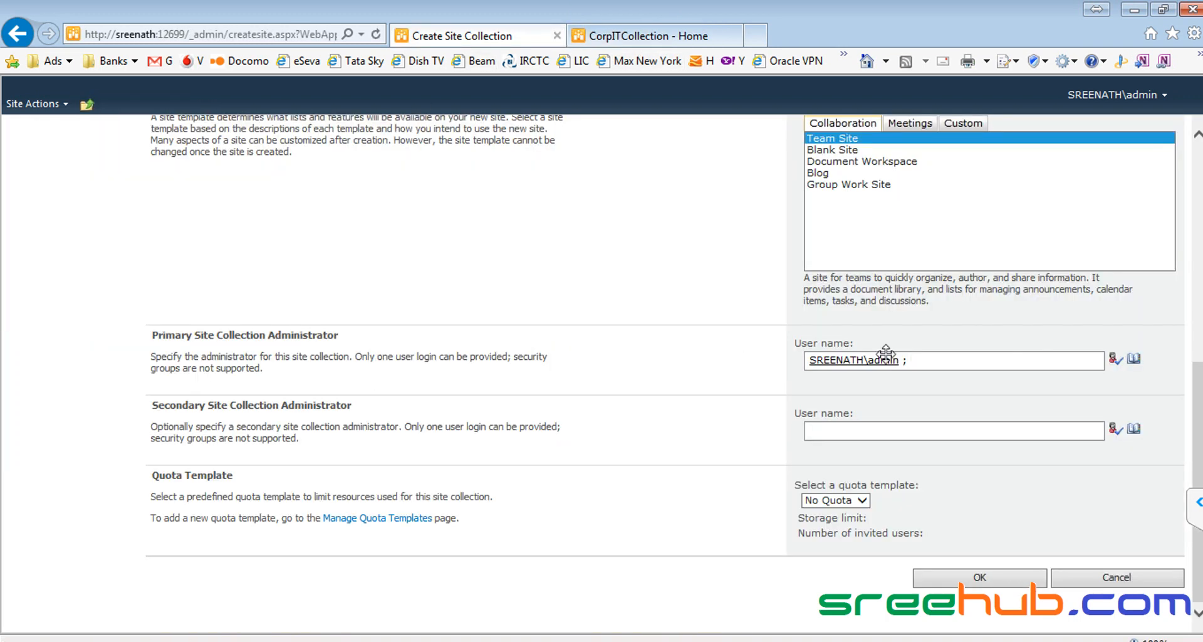
pyautogui.moveTo(958, 359); pyautogui.dragTo(741, 343)
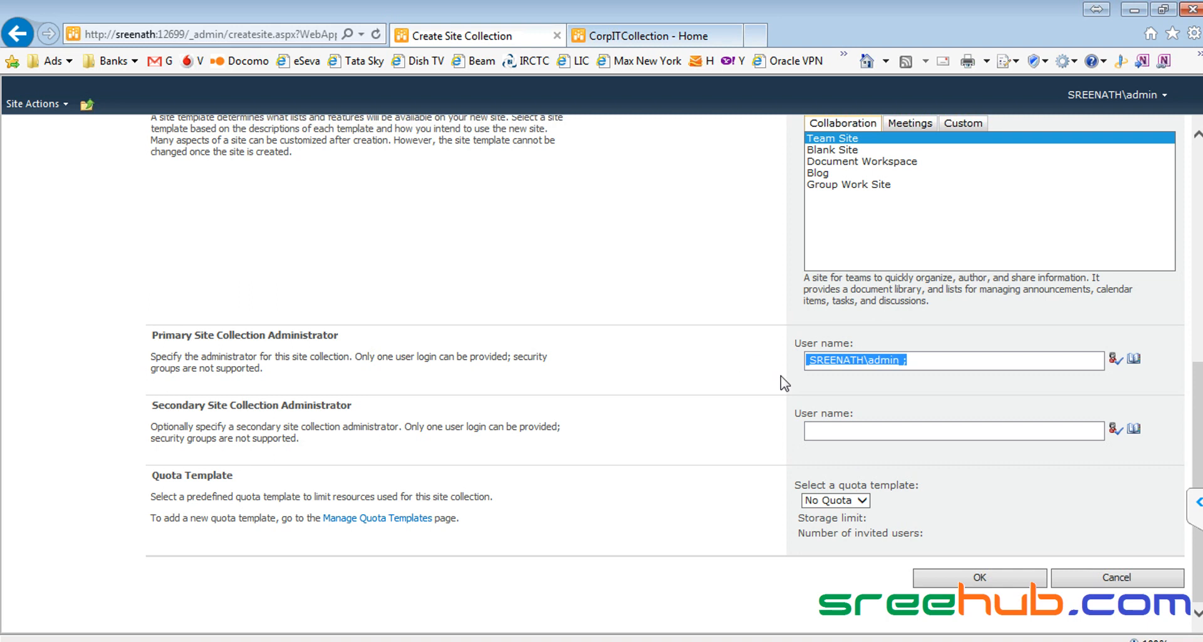
pyautogui.click(942, 361)
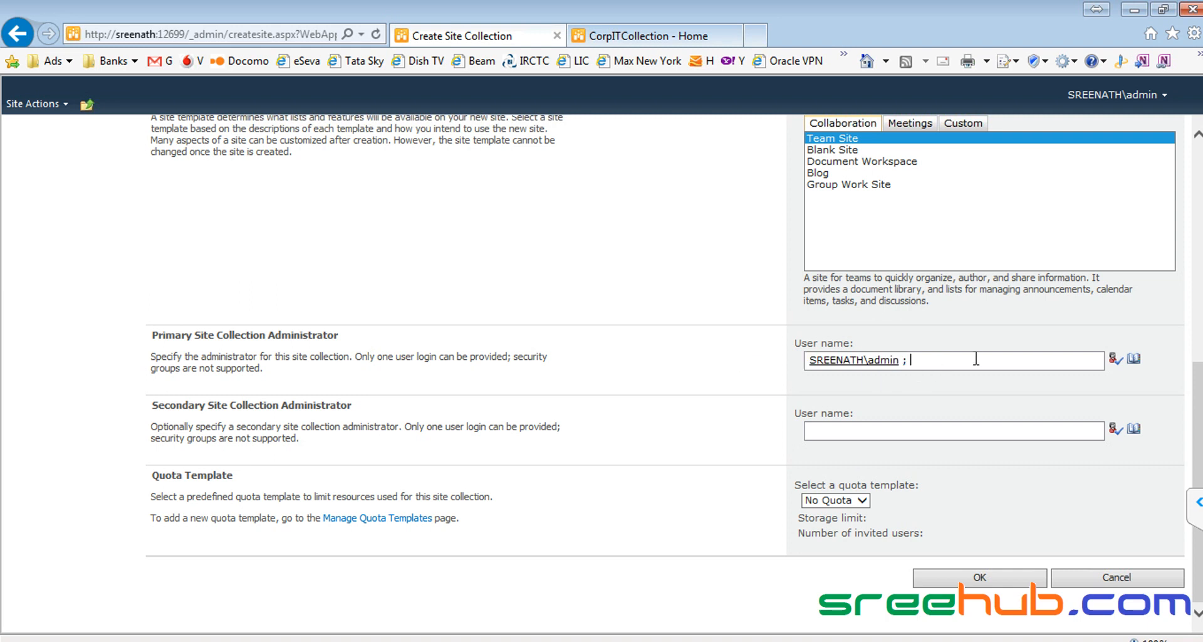
pyautogui.click(645, 36)
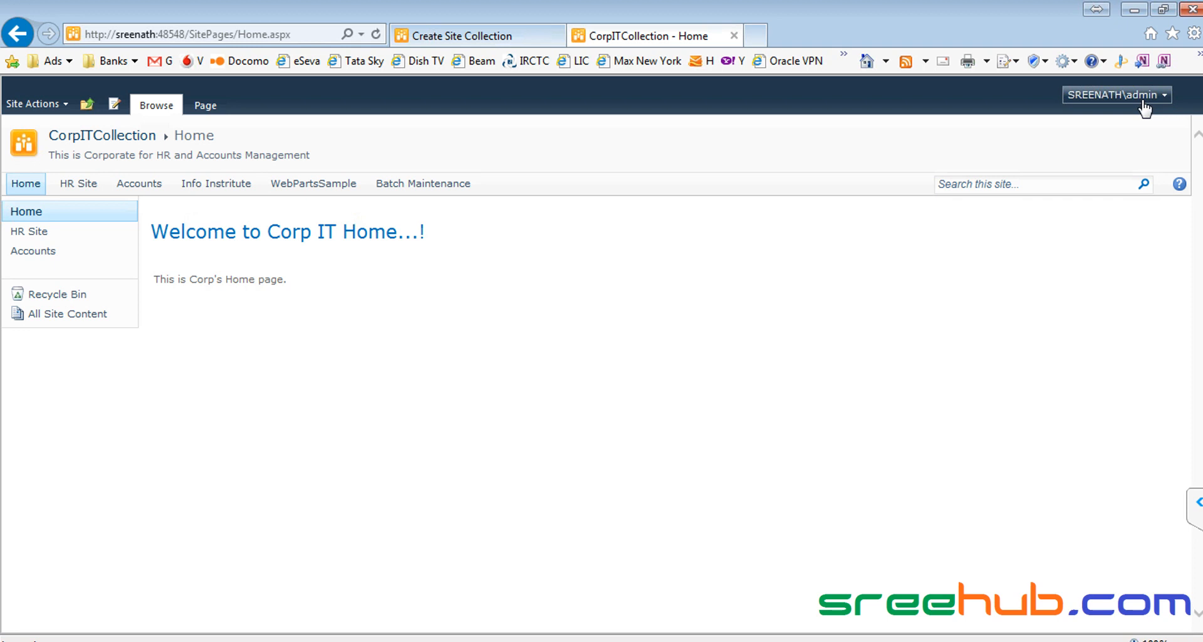
# Step: Refresh the Central Administration tab with F5 and reload the CorpITCollection home page
pyautogui.click(516, 36)
pyautogui.moveTo(924, 358); pyautogui.dragTo(711, 356)
pyautogui.moveTo(978, 356); pyautogui.dragTo(713, 354)
pyautogui.click(652, 36)
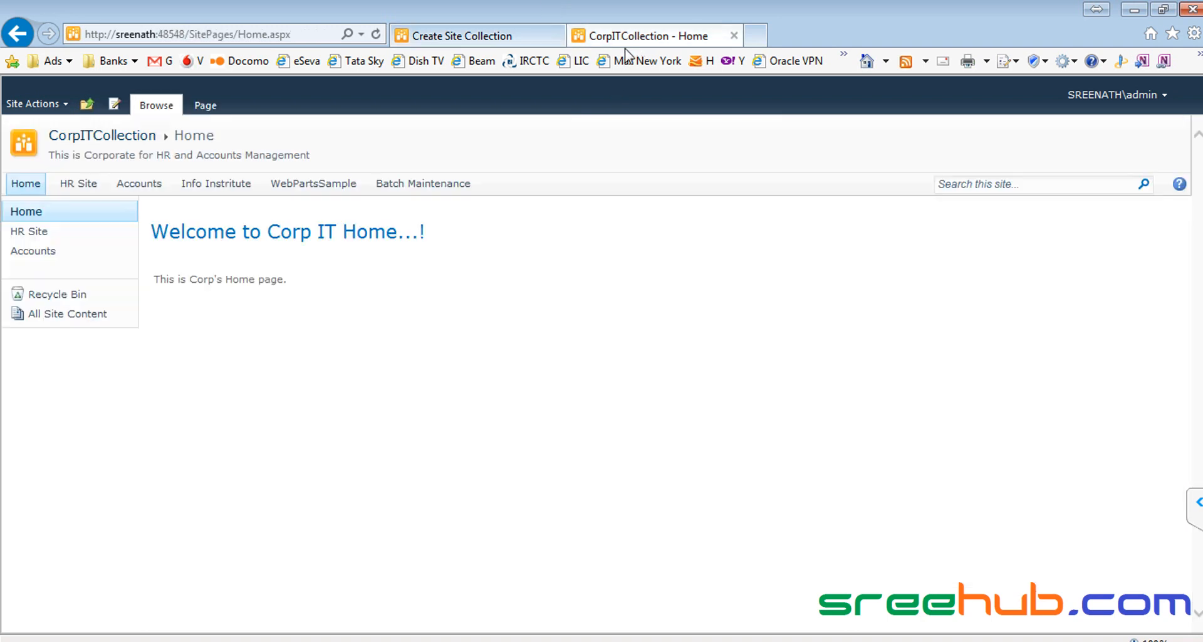
pyautogui.click(487, 38)
pyautogui.press('F5')
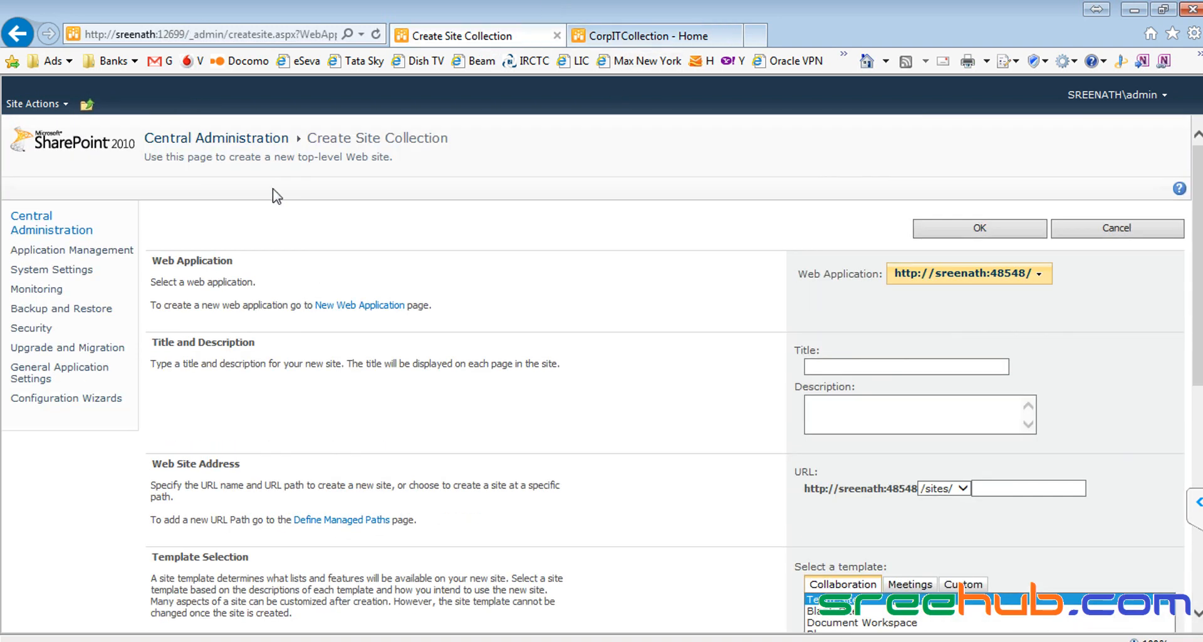
pyautogui.click(609, 38)
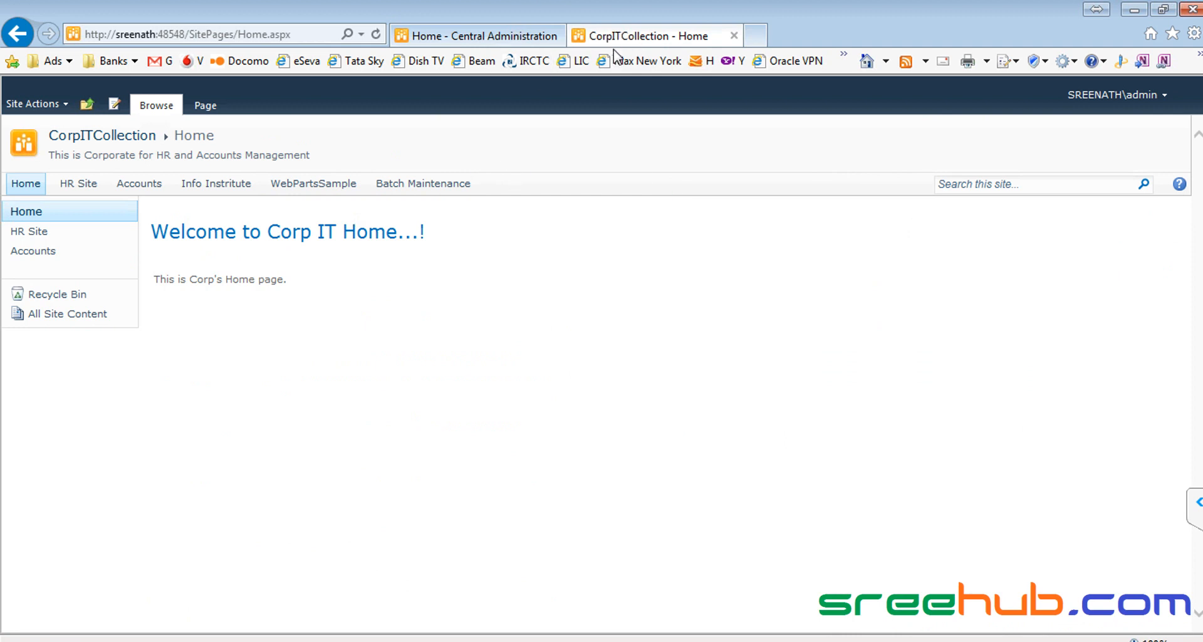
pyautogui.click(134, 146)
# Step: Open Control Panel from the Windows Start menu, showing All Control Panel Items
pyautogui.press('super')
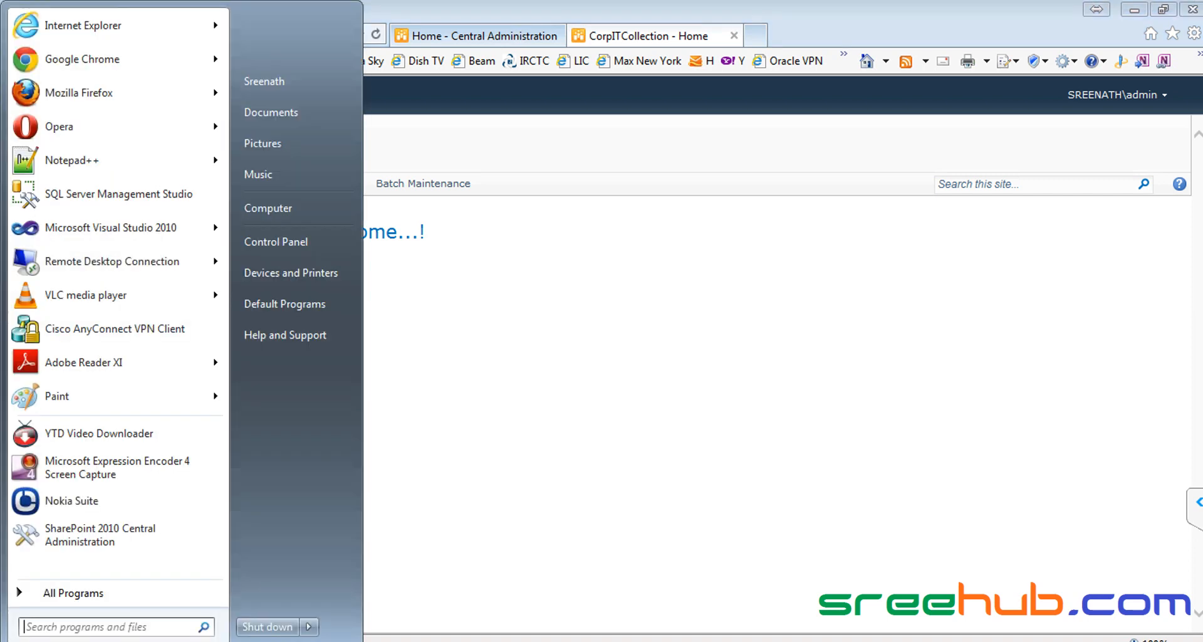
pyautogui.click(479, 294)
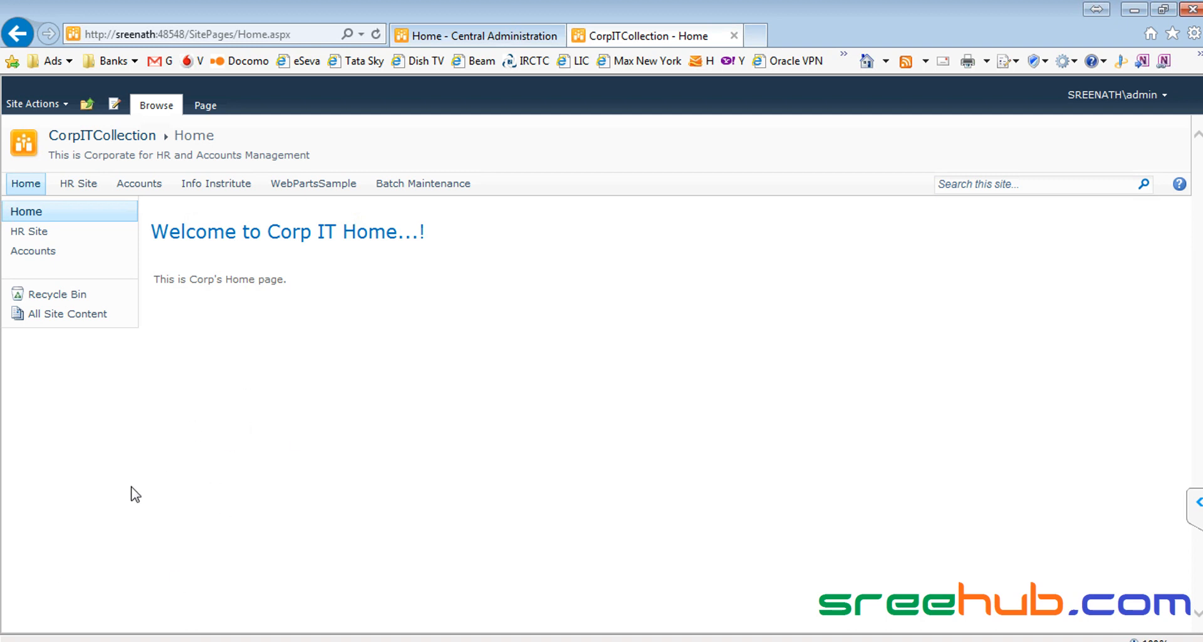
pyautogui.press('super')
pyautogui.press('super')
pyautogui.press('super')
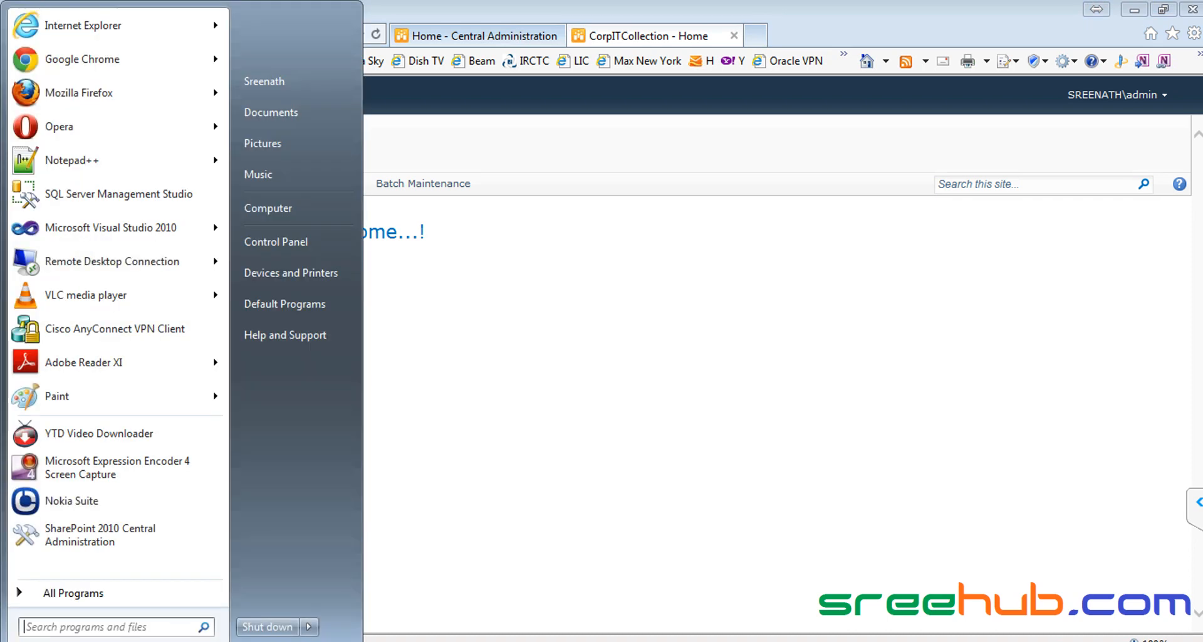
pyautogui.click(291, 243)
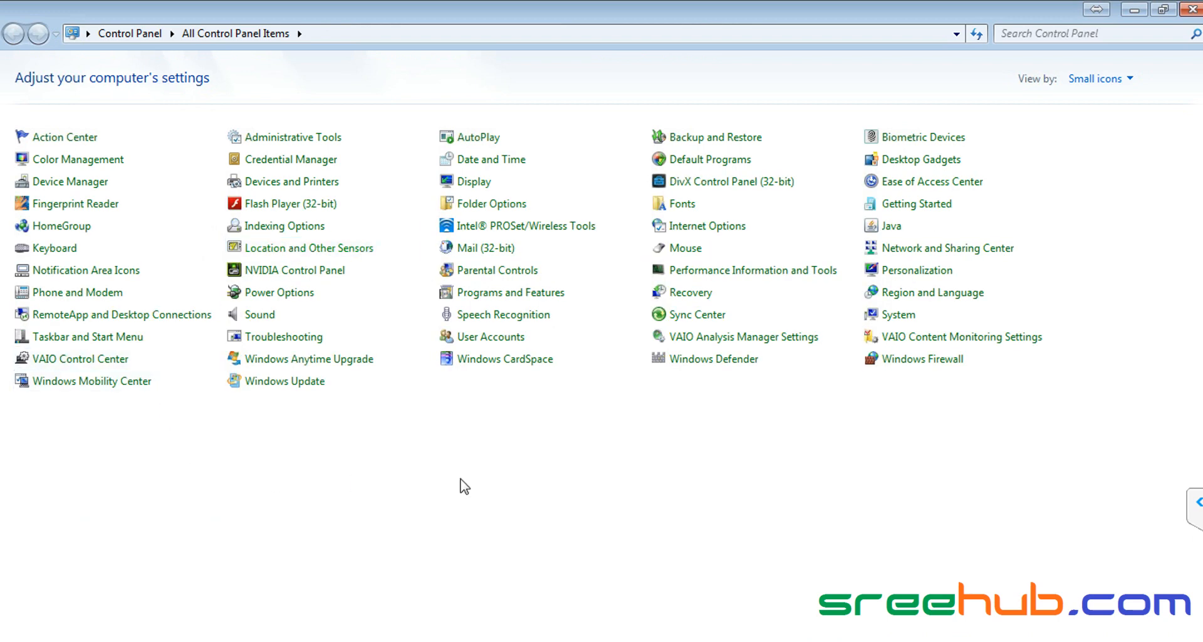
# Step: Go to User Accounts, review the existing accounts, and start creating a new Standard user account
pyautogui.click(485, 338)
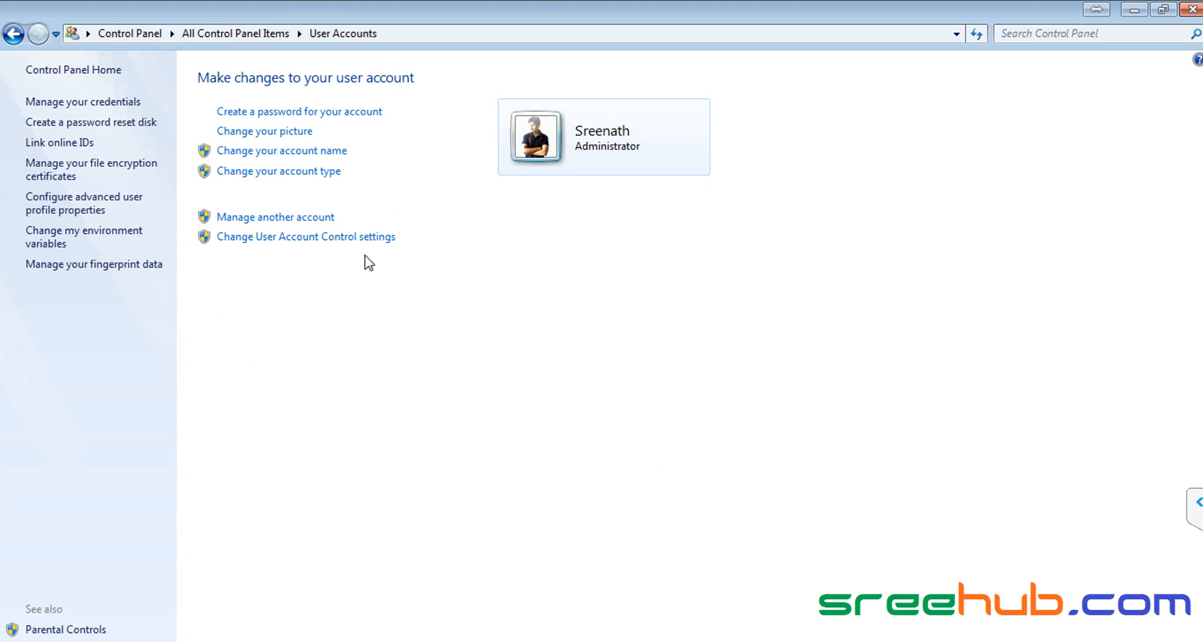
pyautogui.click(277, 220)
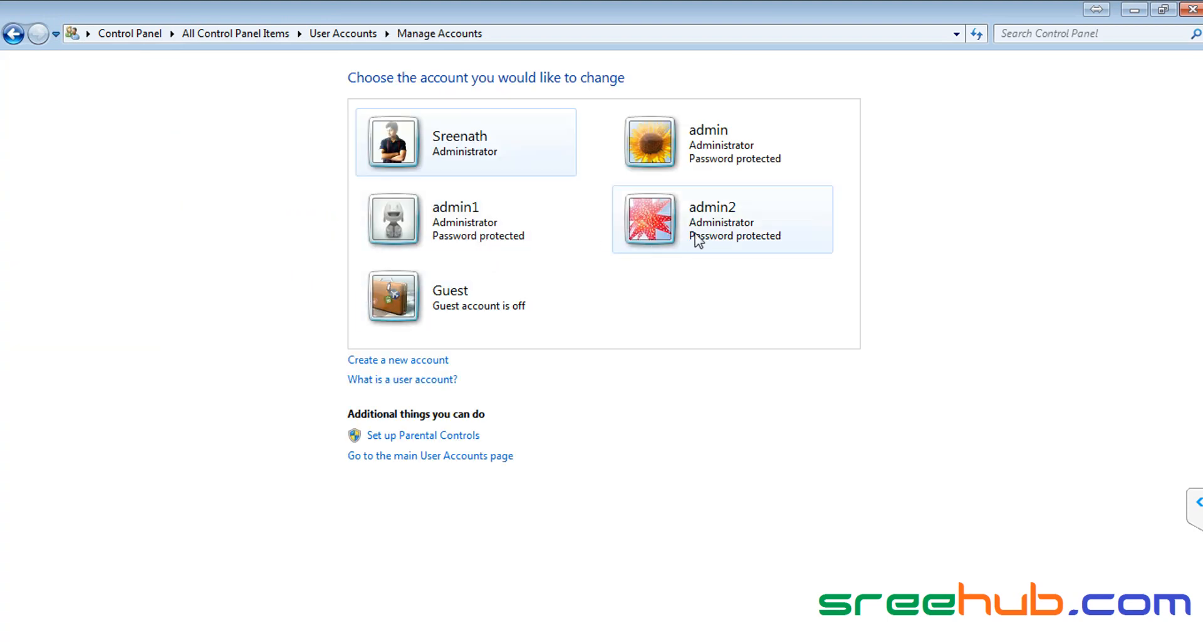
pyautogui.click(703, 149)
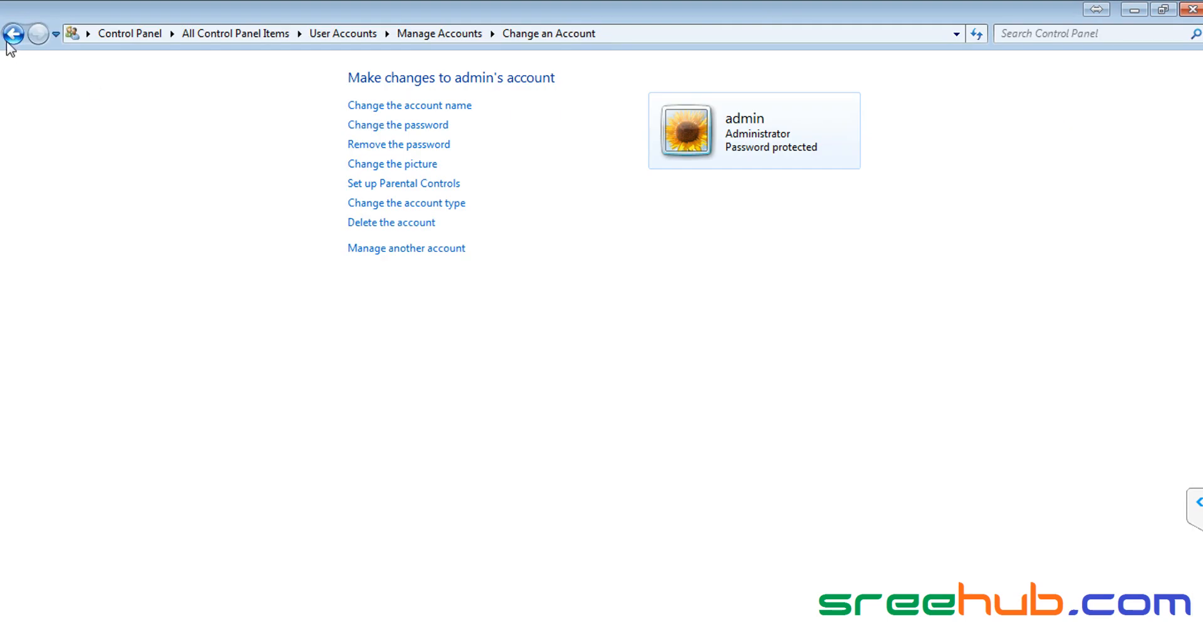
pyautogui.click(15, 35)
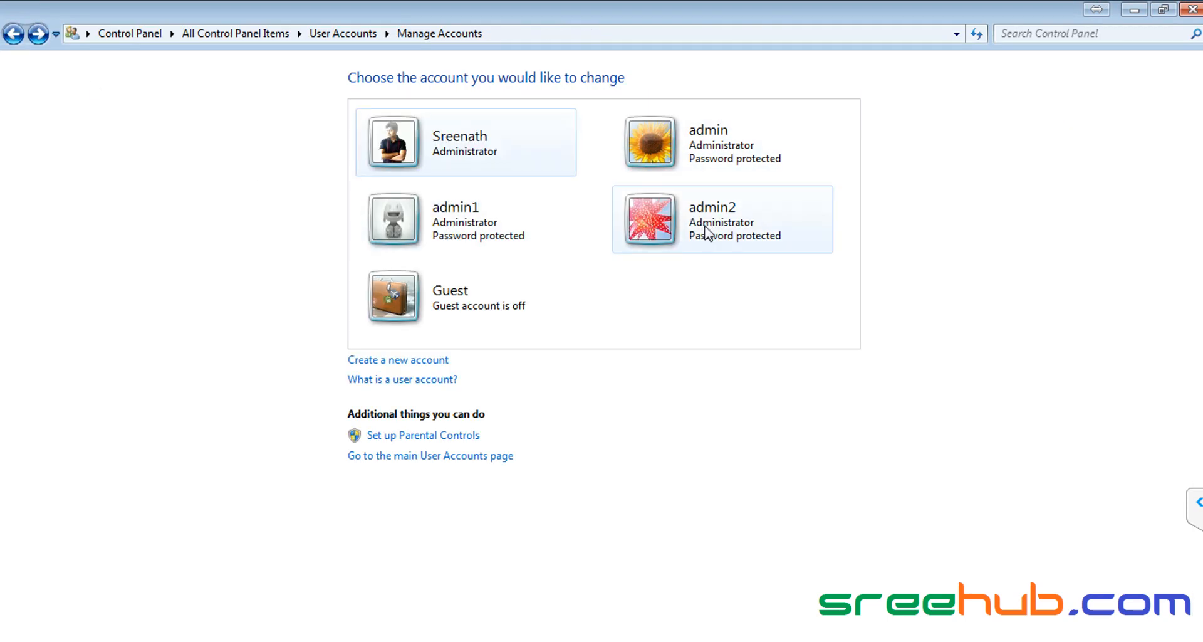
pyautogui.click(417, 361)
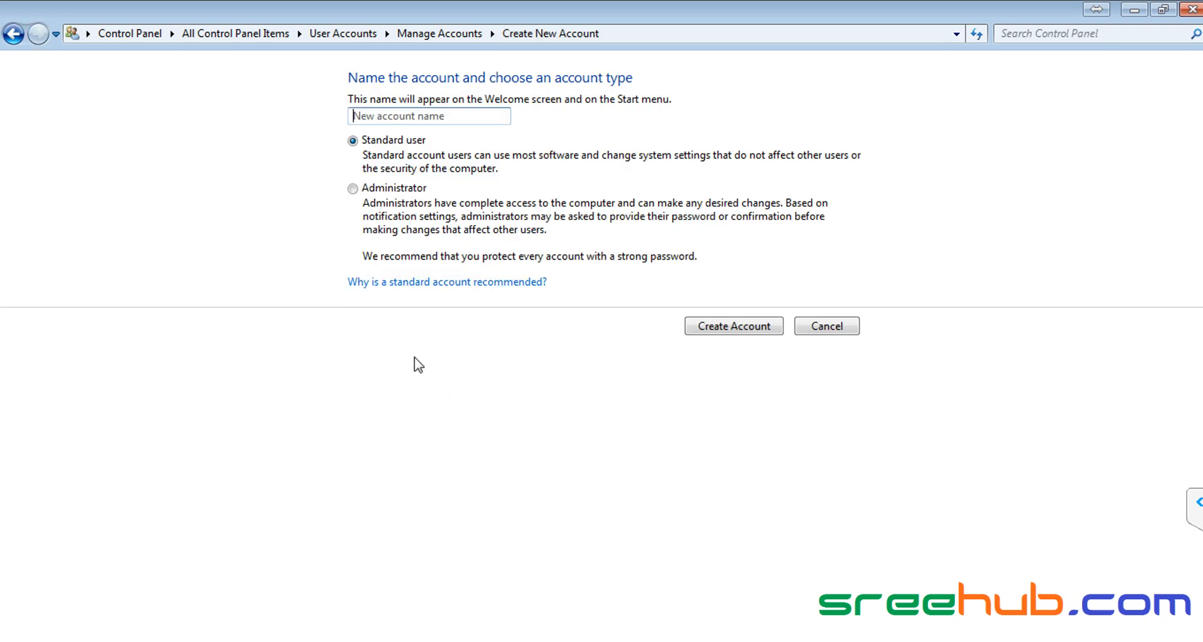
# Step: Create a new Administrator account named Person1
pyautogui.write('Pero')
pyautogui.write('son1')
pyautogui.click(353, 189)
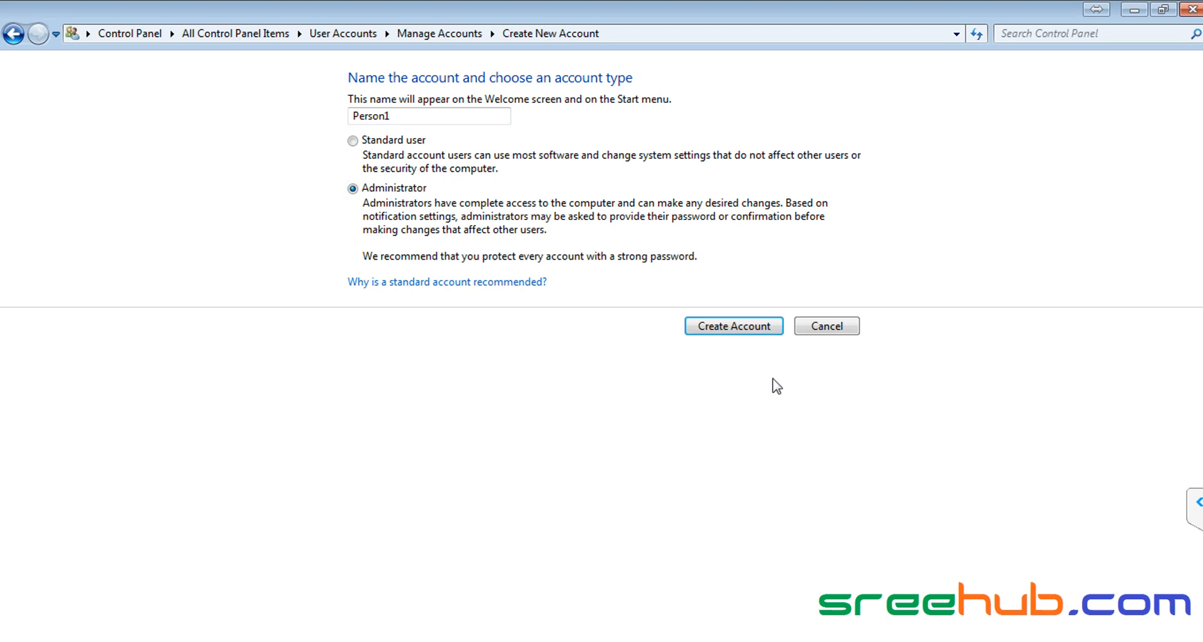
pyautogui.click(715, 333)
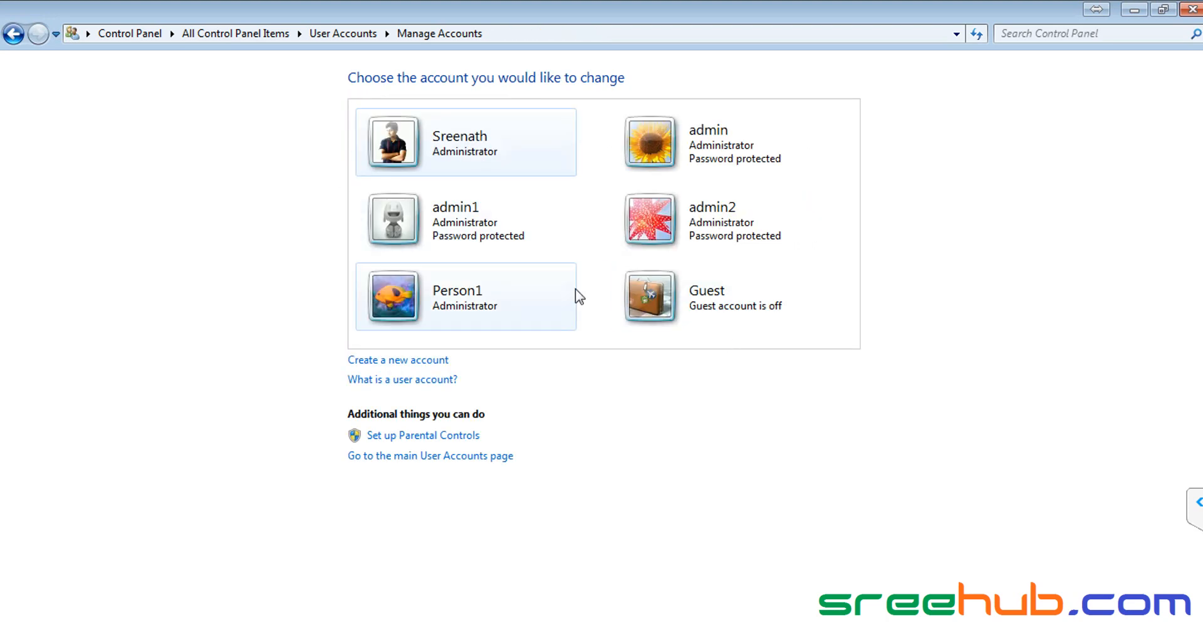
# Step: Give Person1 a password, entering and confirming it
pyautogui.click(470, 300)
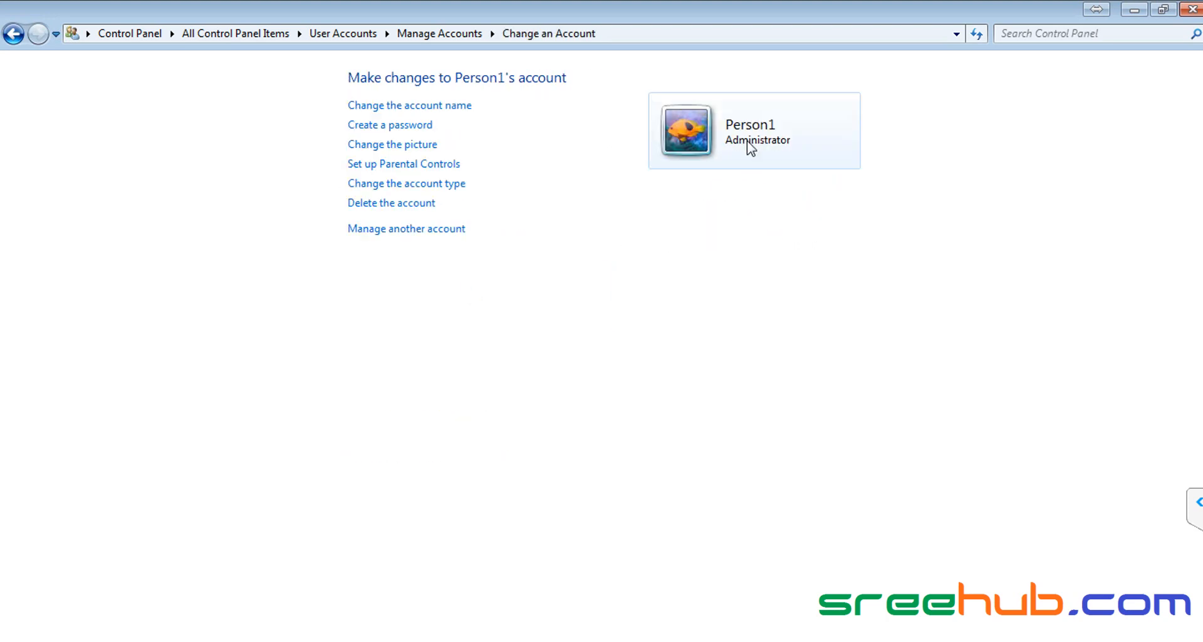
pyautogui.click(391, 129)
pyautogui.write('●●●●●')
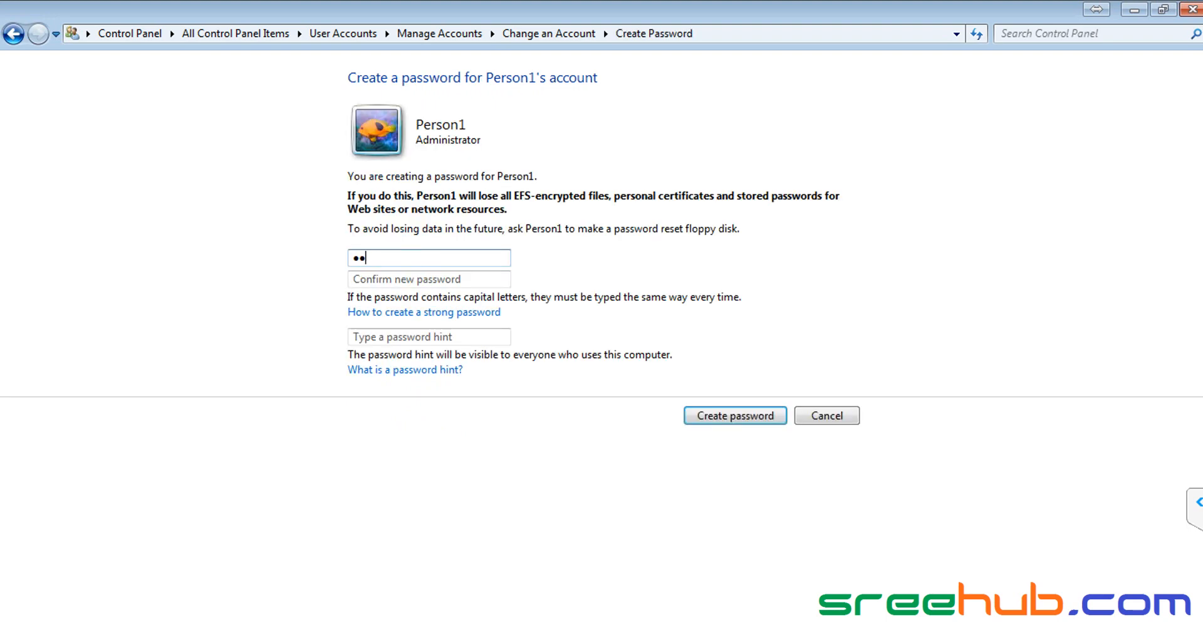
pyautogui.write('●●')
pyautogui.press('Tab')
pyautogui.write('●')
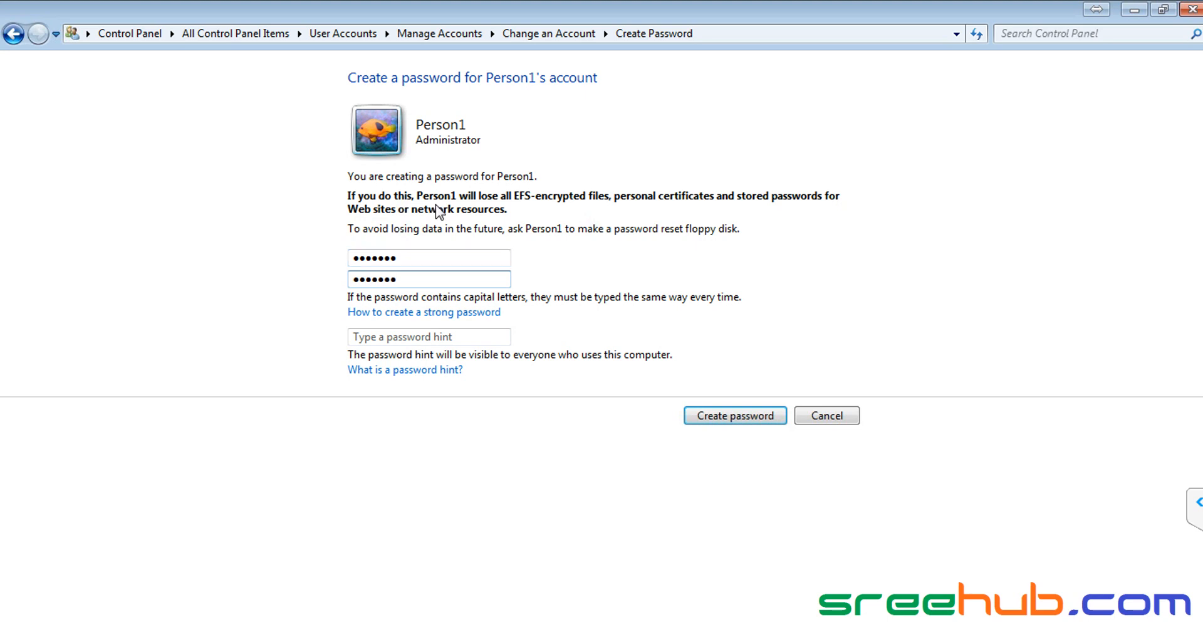
pyautogui.click(721, 417)
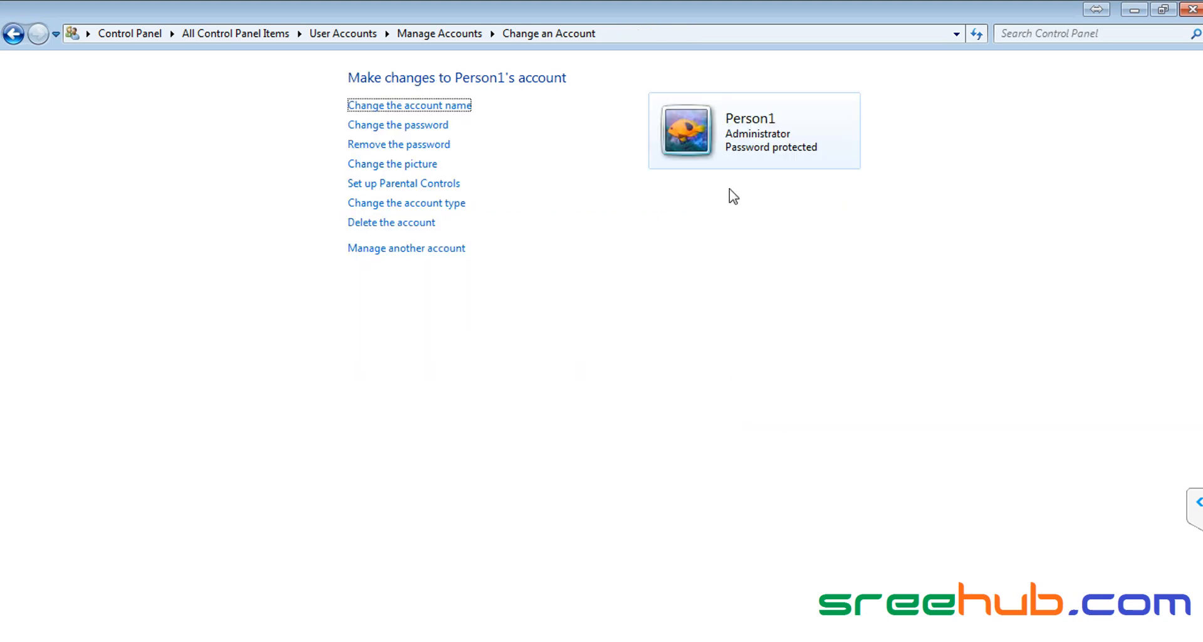
# Step: Create another Administrator account named Person2
pyautogui.click(407, 249)
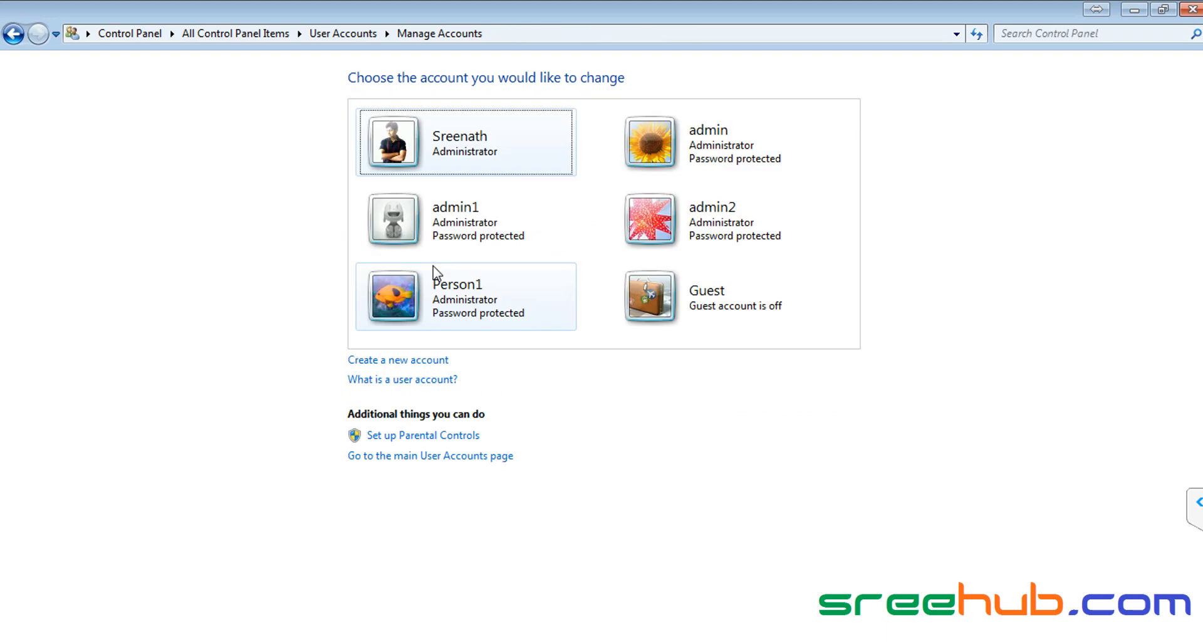
pyautogui.click(403, 361)
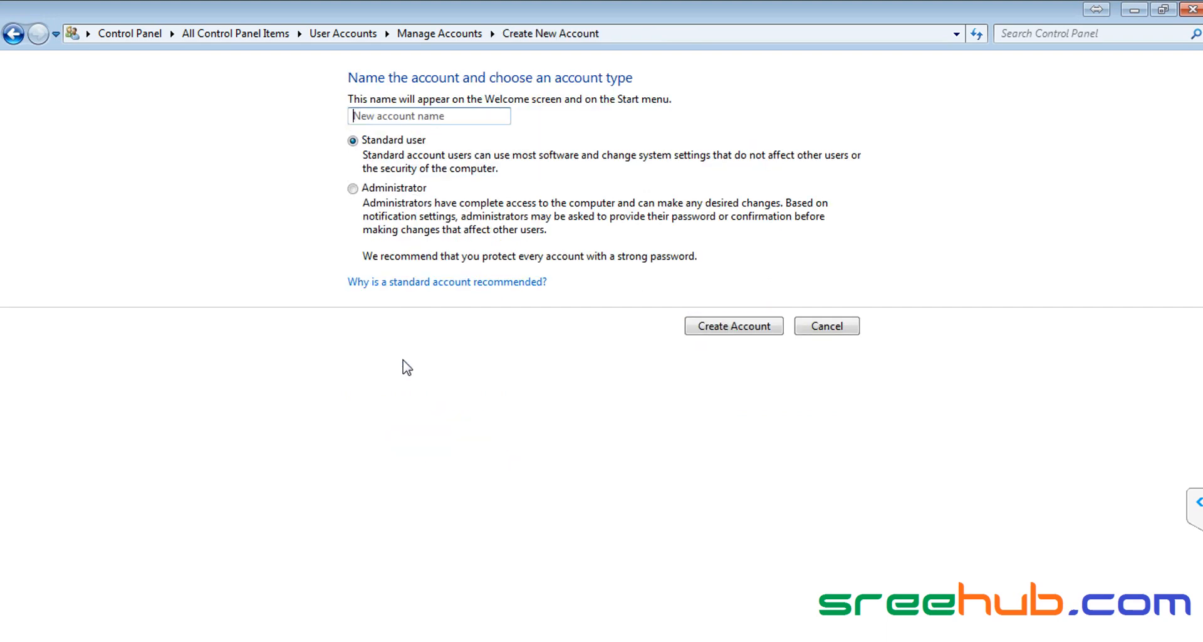
pyautogui.write('Person2')
pyautogui.click(353, 189)
pyautogui.click(727, 326)
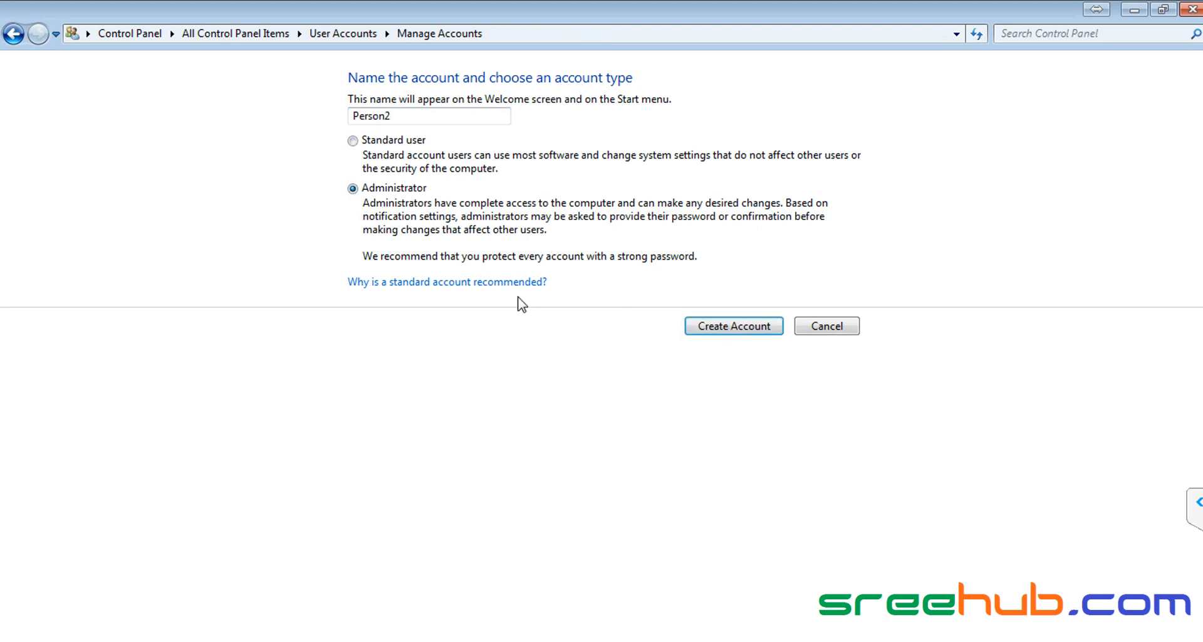
# Step: Give Person2 a password, entering and confirming it
pyautogui.click(693, 298)
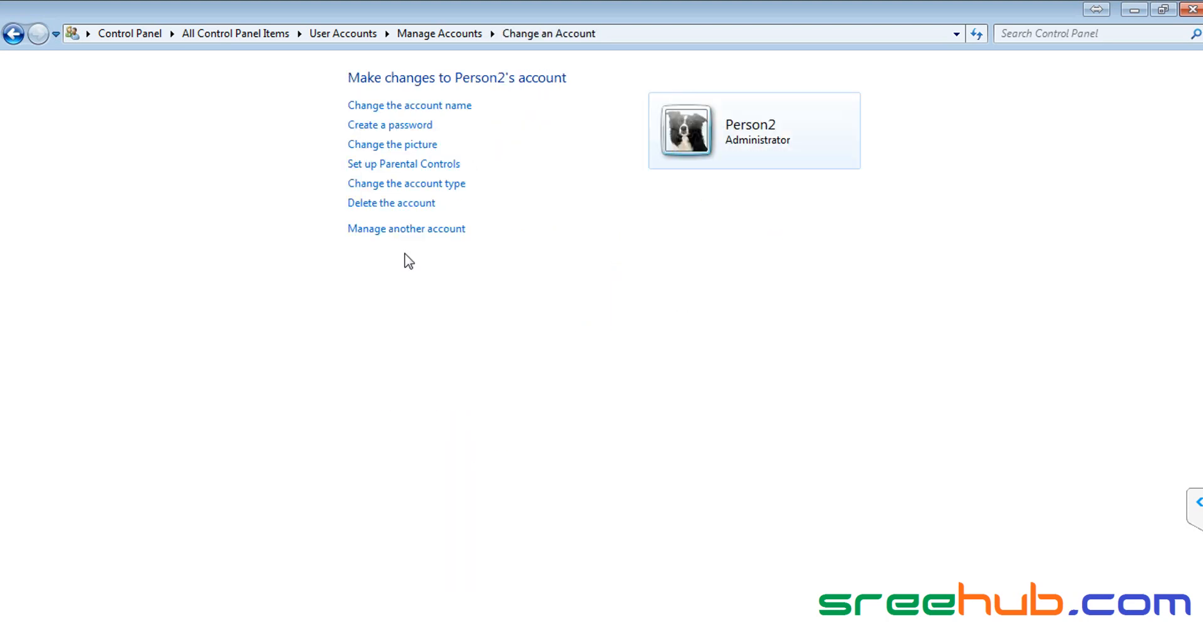
pyautogui.click(393, 126)
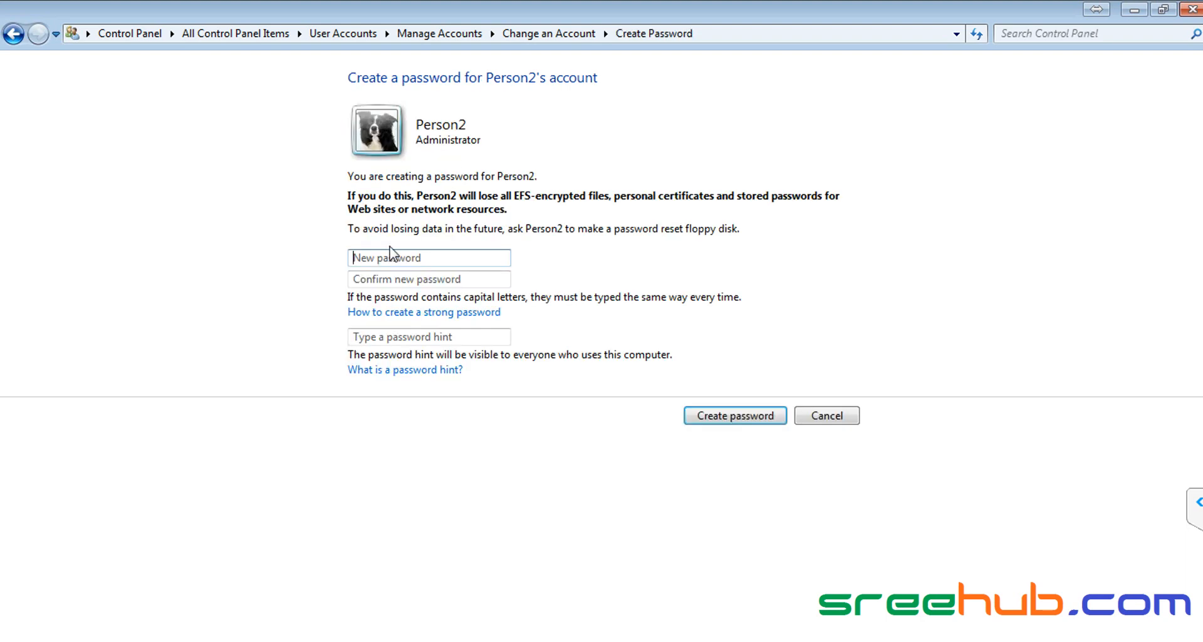
pyautogui.write('passwor')
pyautogui.press('Tab')
pyautogui.write('passwo')
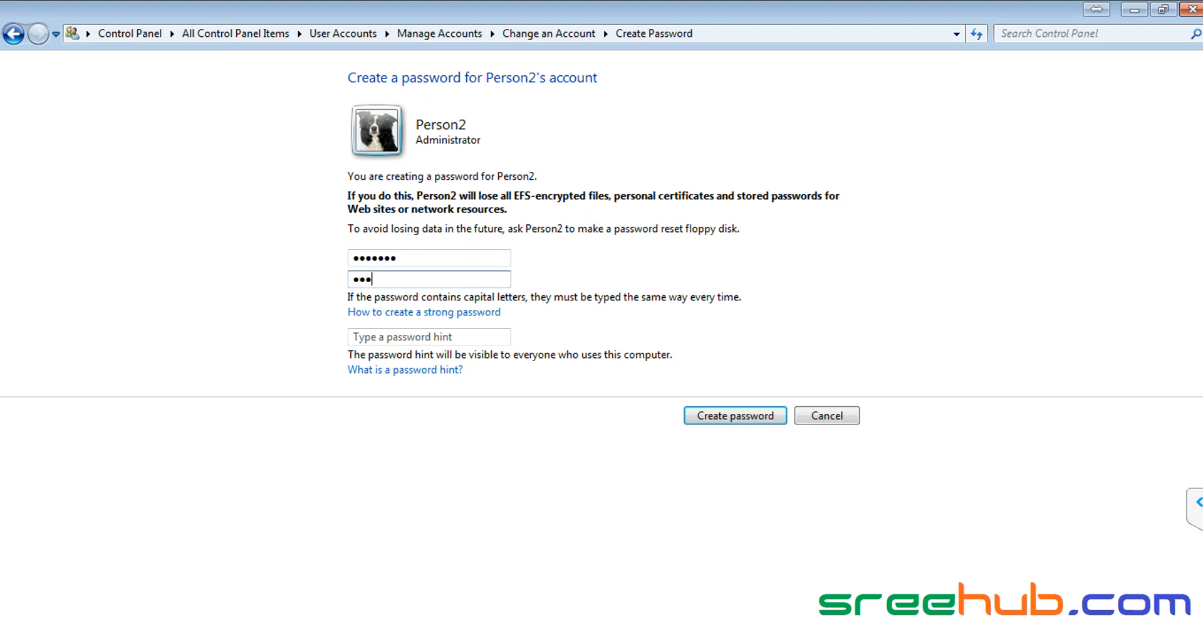
pyautogui.write('r')
pyautogui.click(686, 417)
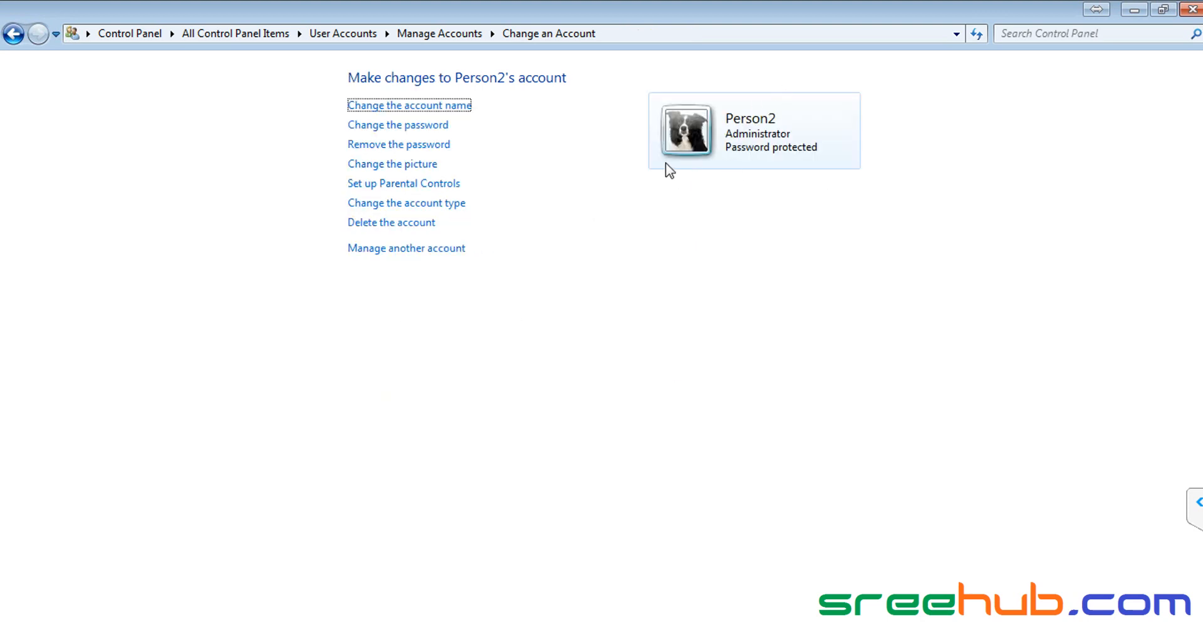
# Step: Try renaming Person2 to 'person2', dismiss the duplicate-name error, and return to the account list
pyautogui.click(398, 107)
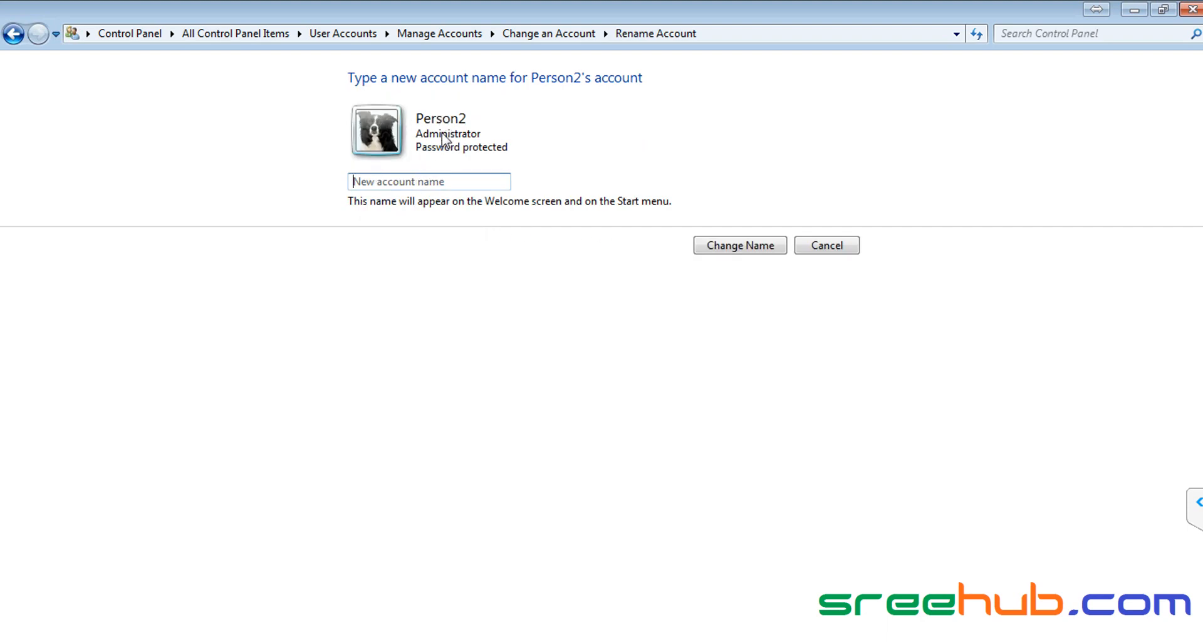
pyautogui.write('person2')
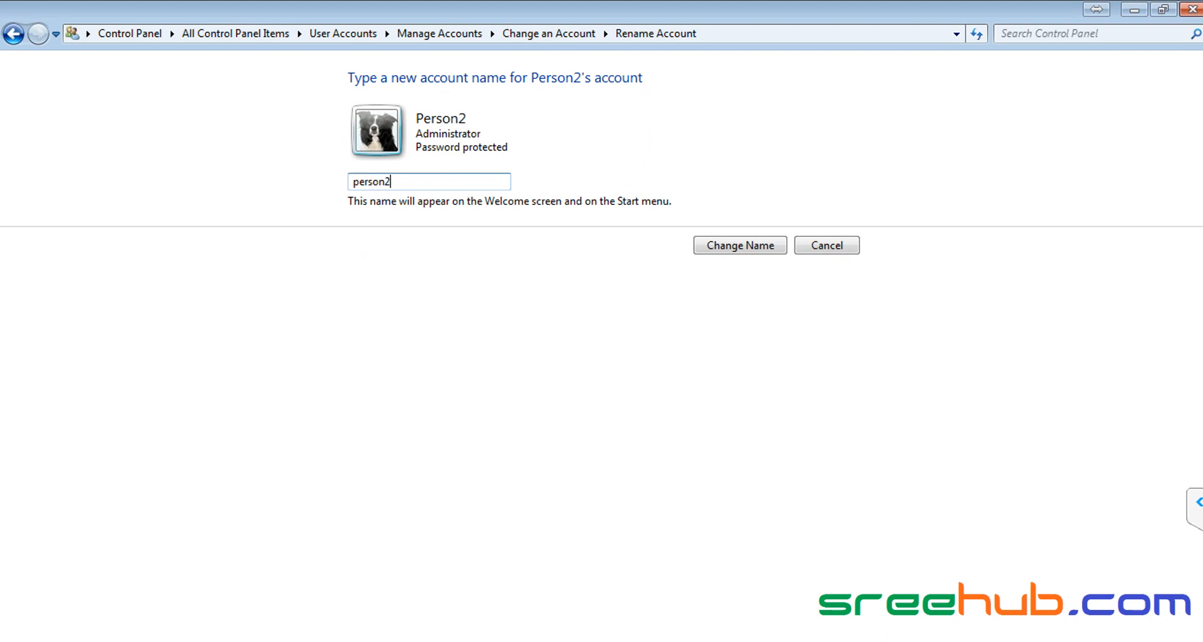
pyautogui.click(755, 246)
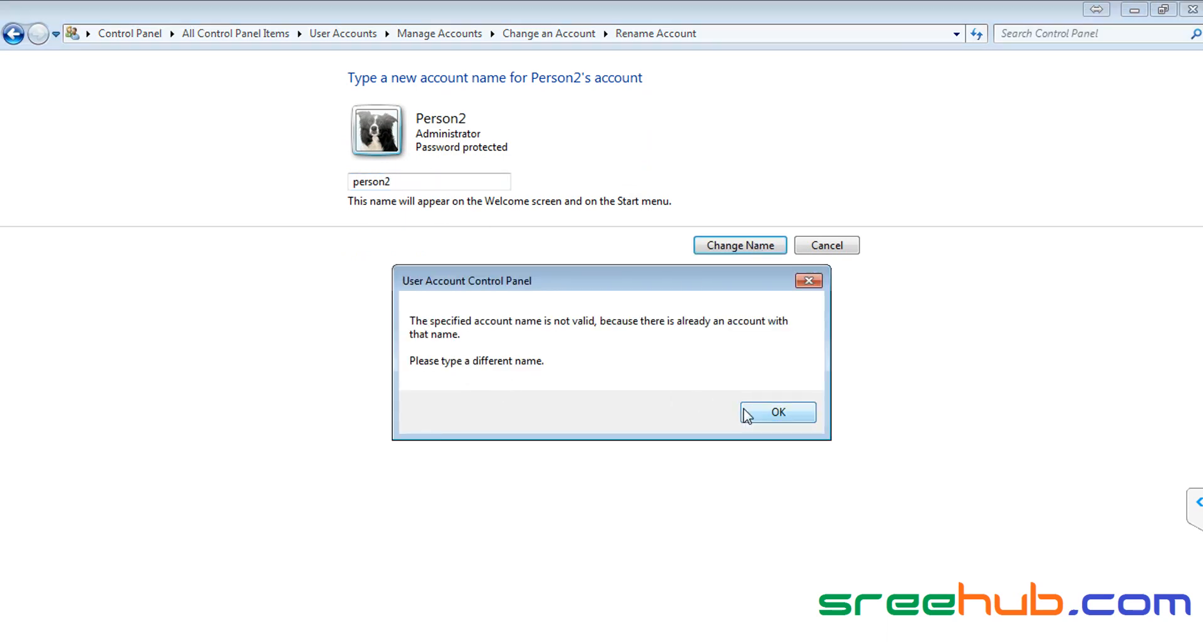
pyautogui.click(779, 412)
pyautogui.click(829, 245)
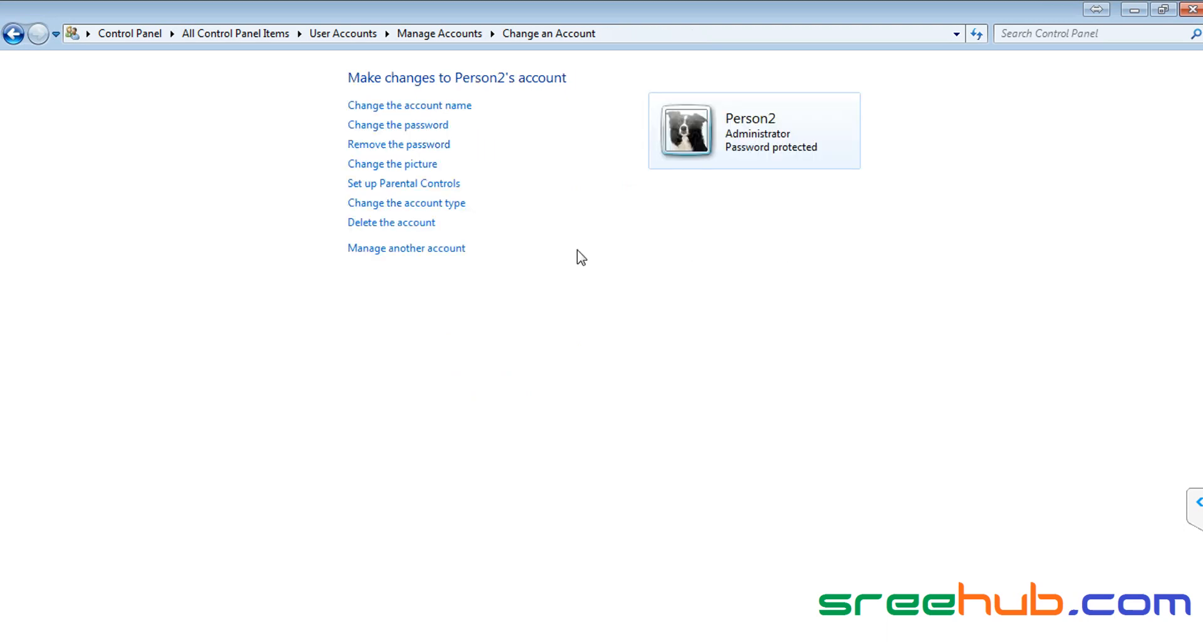
pyautogui.click(384, 250)
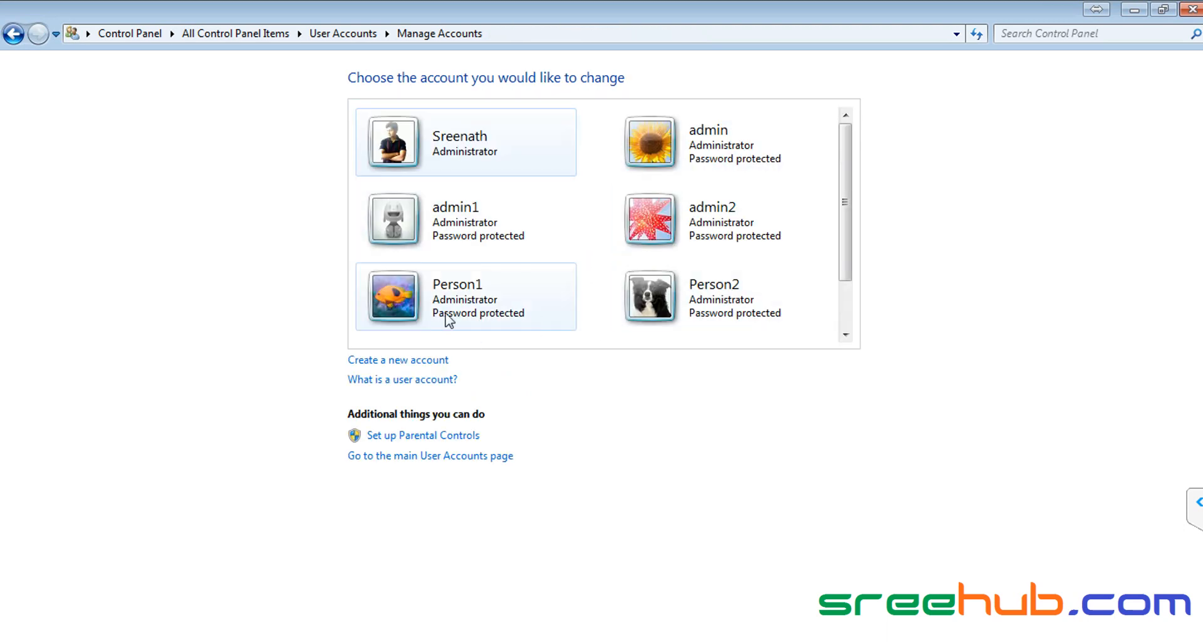
# Step: Change Person1's password to a new one
pyautogui.click(392, 305)
pyautogui.click(399, 126)
pyautogui.write('•••')
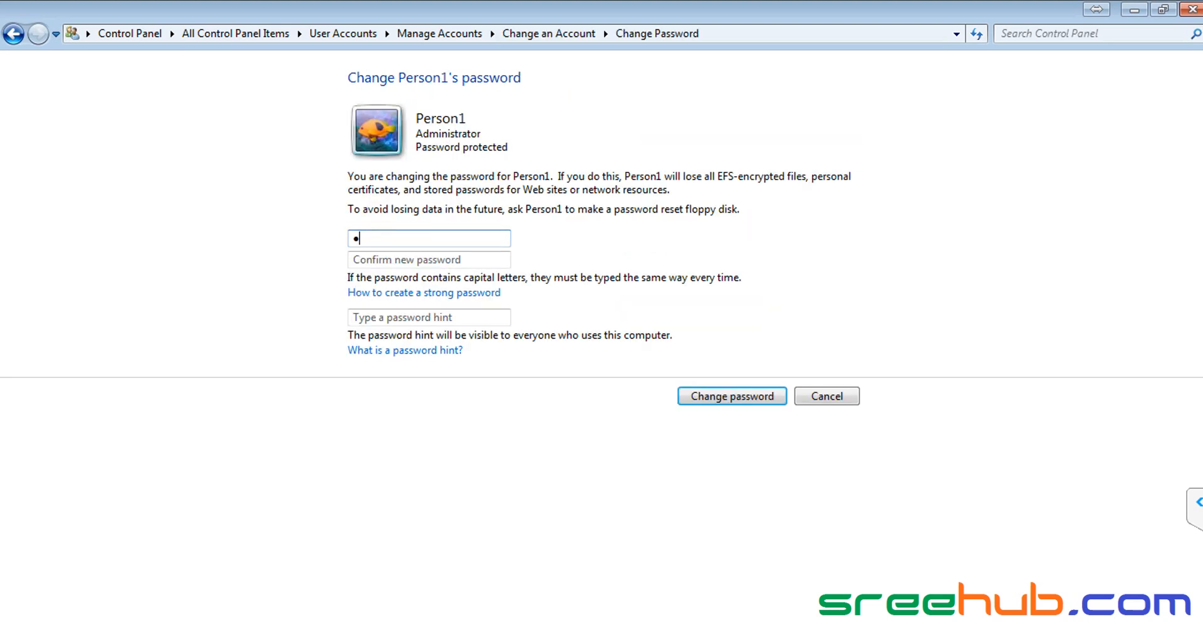
pyautogui.write('•••')
pyautogui.press('Tab')
pyautogui.write('••••••')
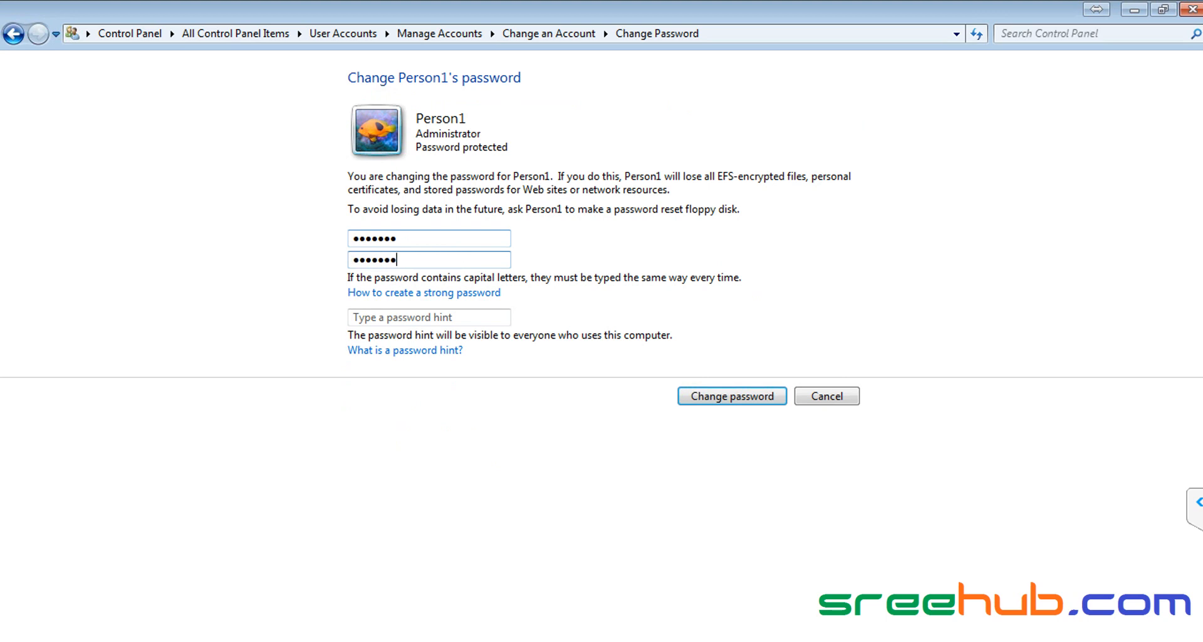
pyautogui.click(737, 396)
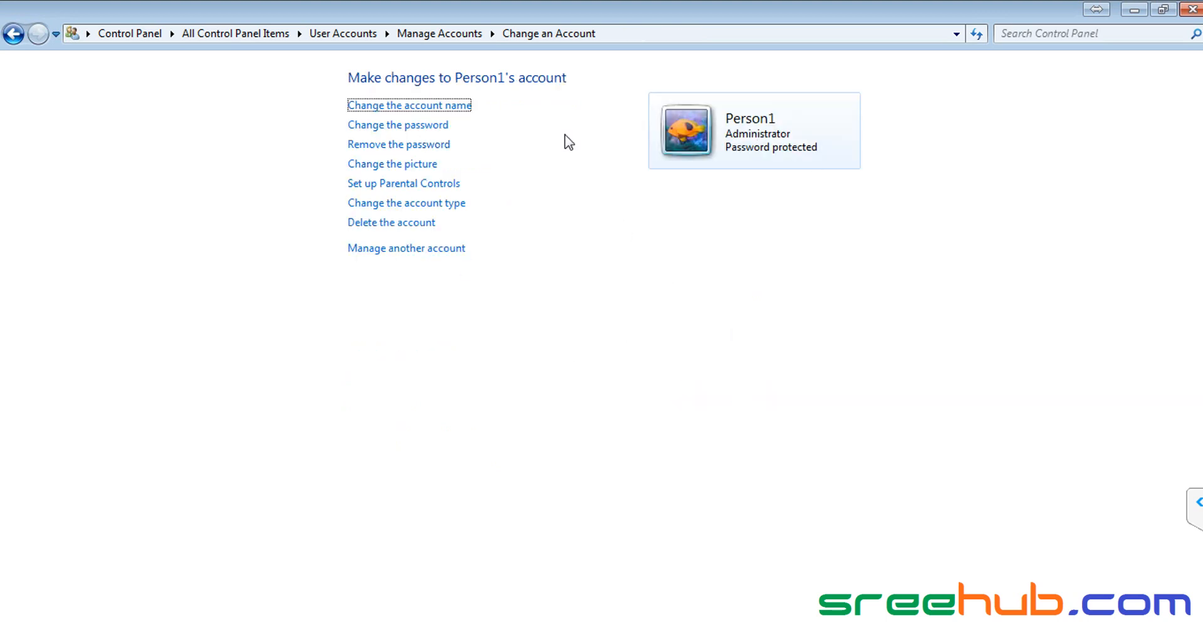
# Step: Go to the full account list and open the admin account's settings
pyautogui.click(439, 249)
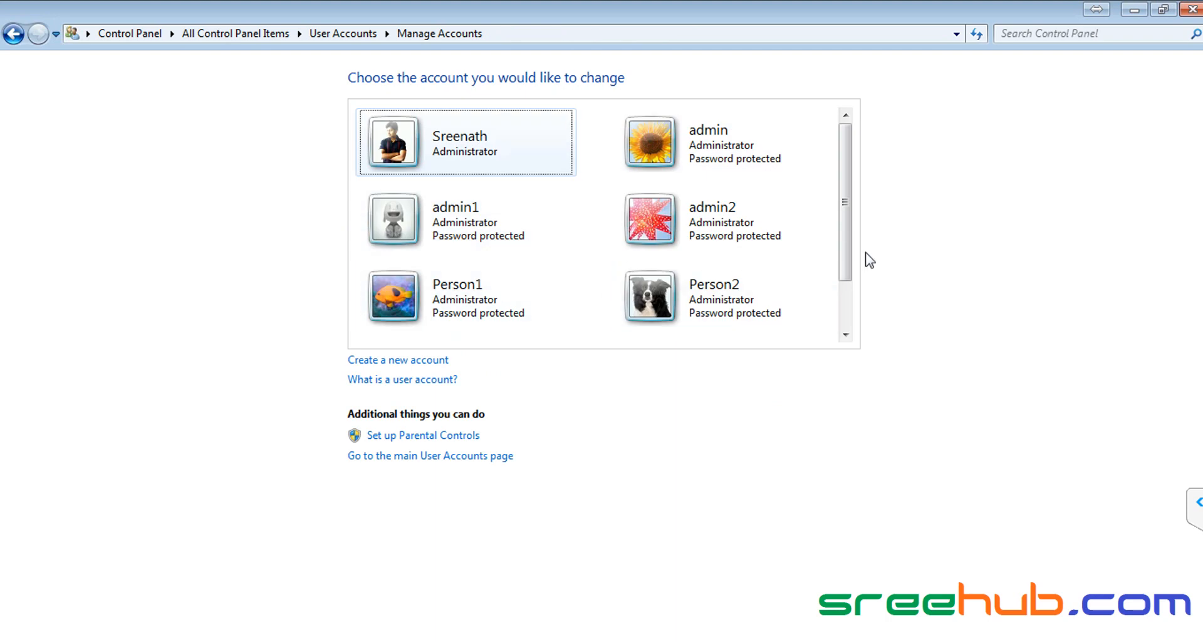
pyautogui.moveTo(846, 242)
pyautogui.mouseDown()
pyautogui.moveTo(846, 289)
pyautogui.moveTo(851, 226)
pyautogui.mouseUp()
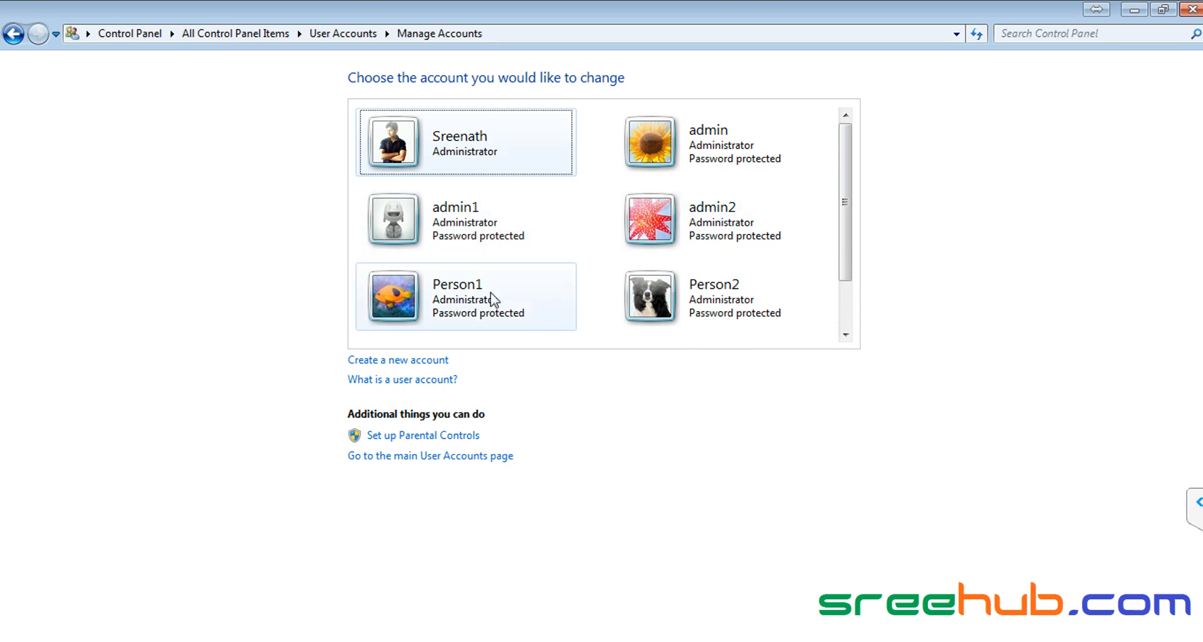
pyautogui.moveTo(844, 246)
pyautogui.mouseDown()
pyautogui.moveTo(847, 310)
pyautogui.moveTo(853, 251)
pyautogui.mouseUp()
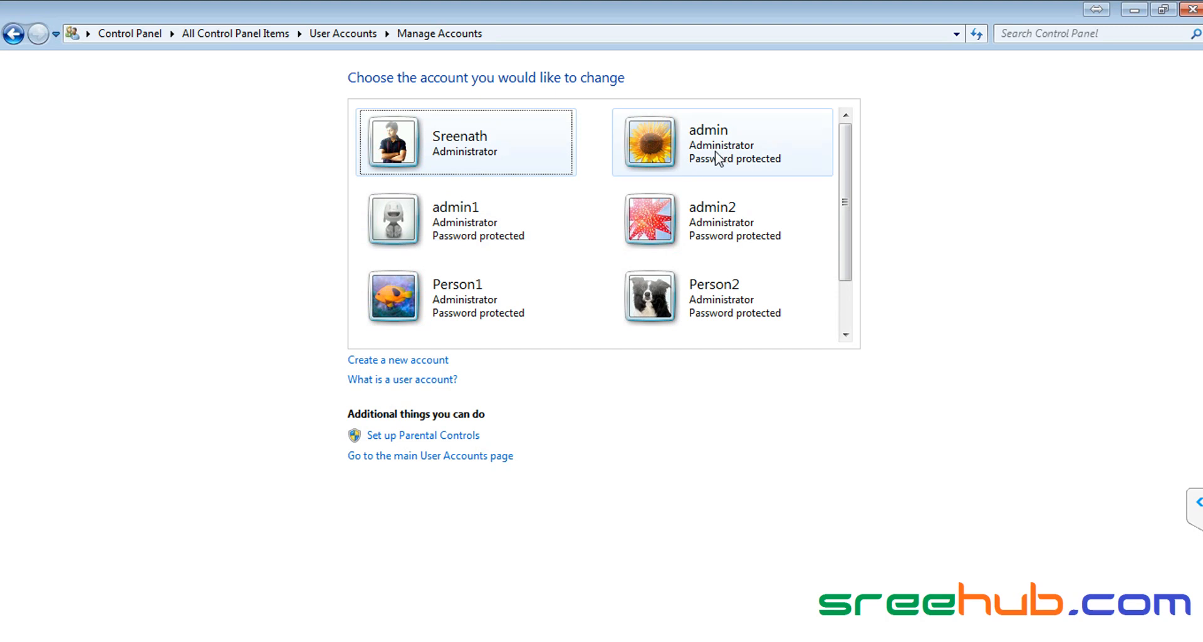
pyautogui.click(707, 157)
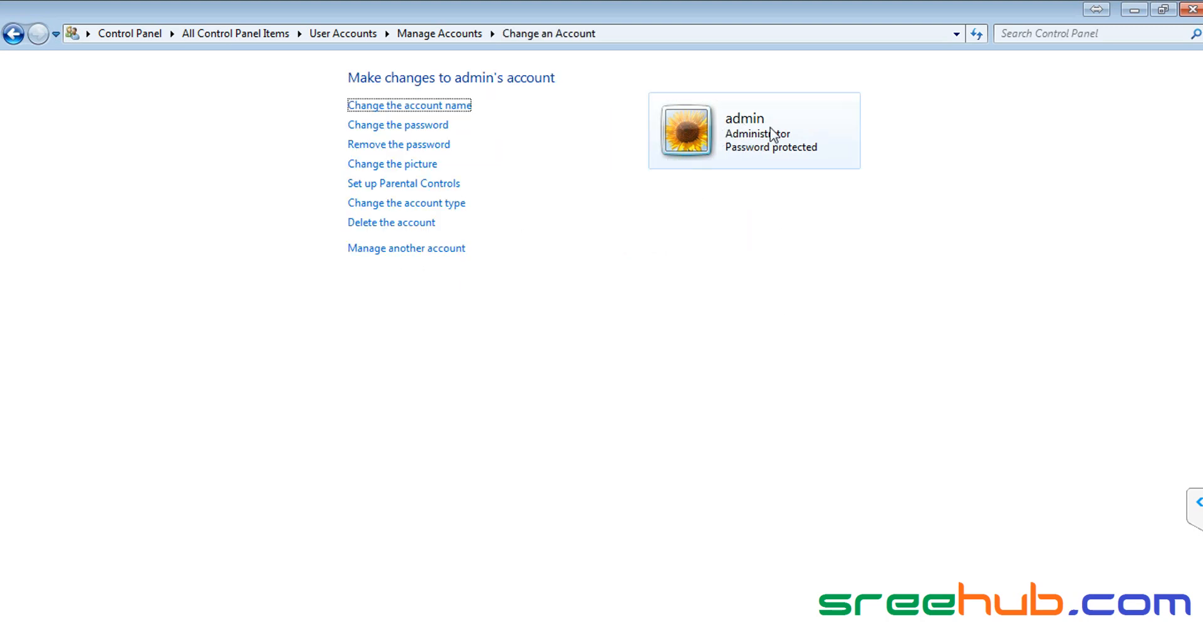
# Step: Go back through Manage Accounts to the main User Accounts page and bring up the Start menu
pyautogui.click(432, 35)
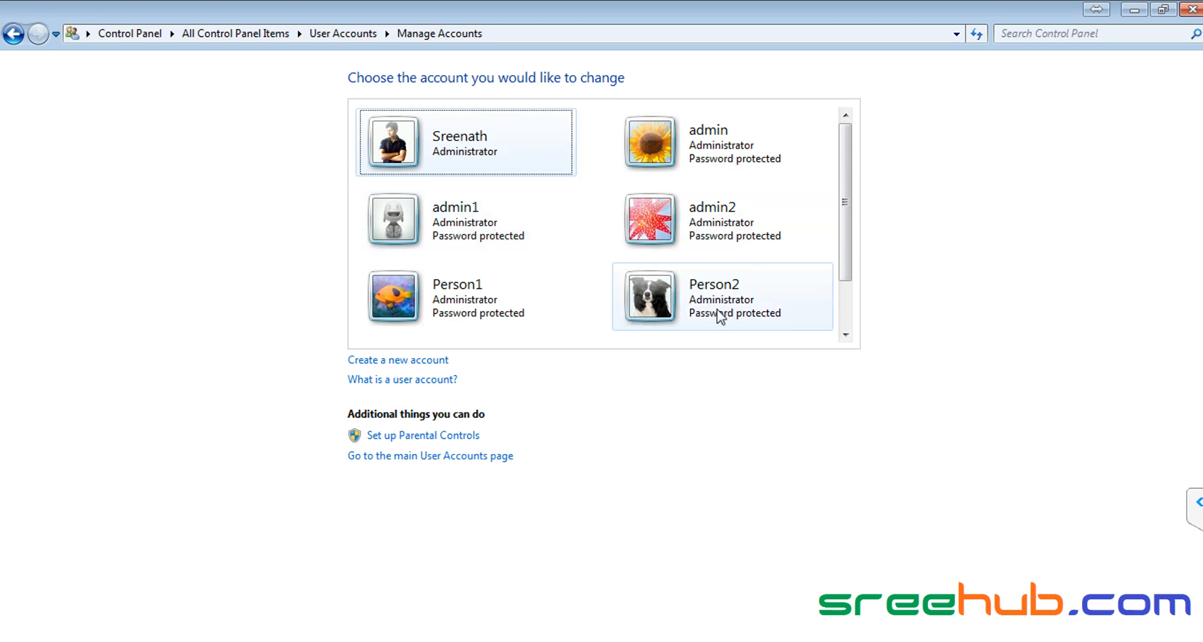
pyautogui.moveTo(852, 249); pyautogui.dragTo(846, 196)
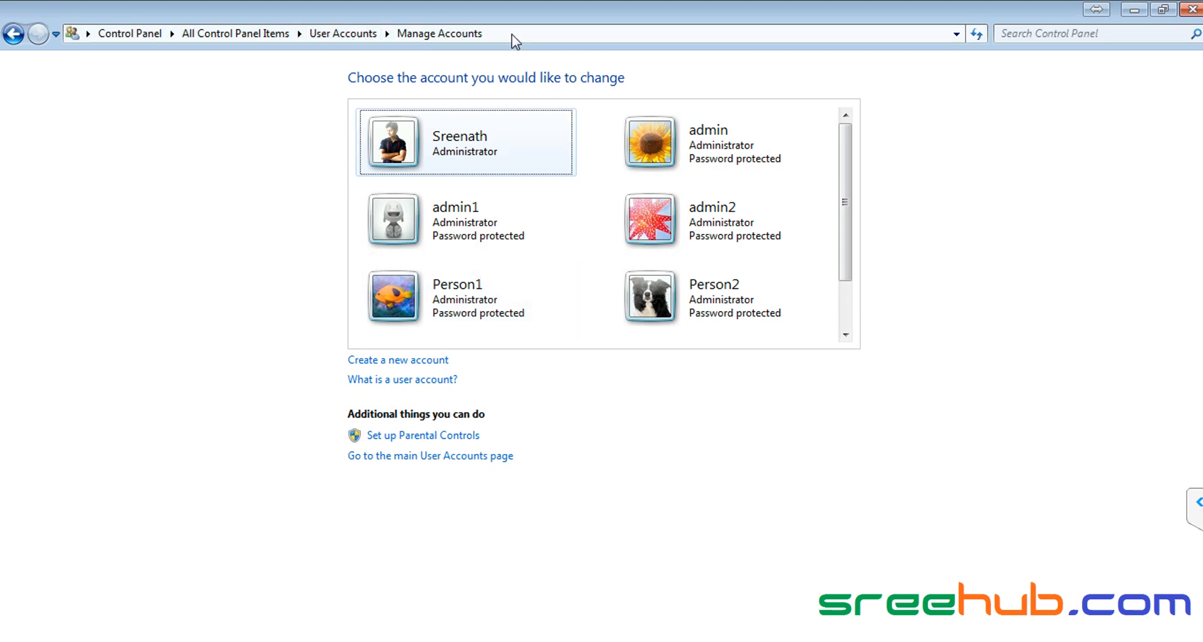
pyautogui.click(329, 33)
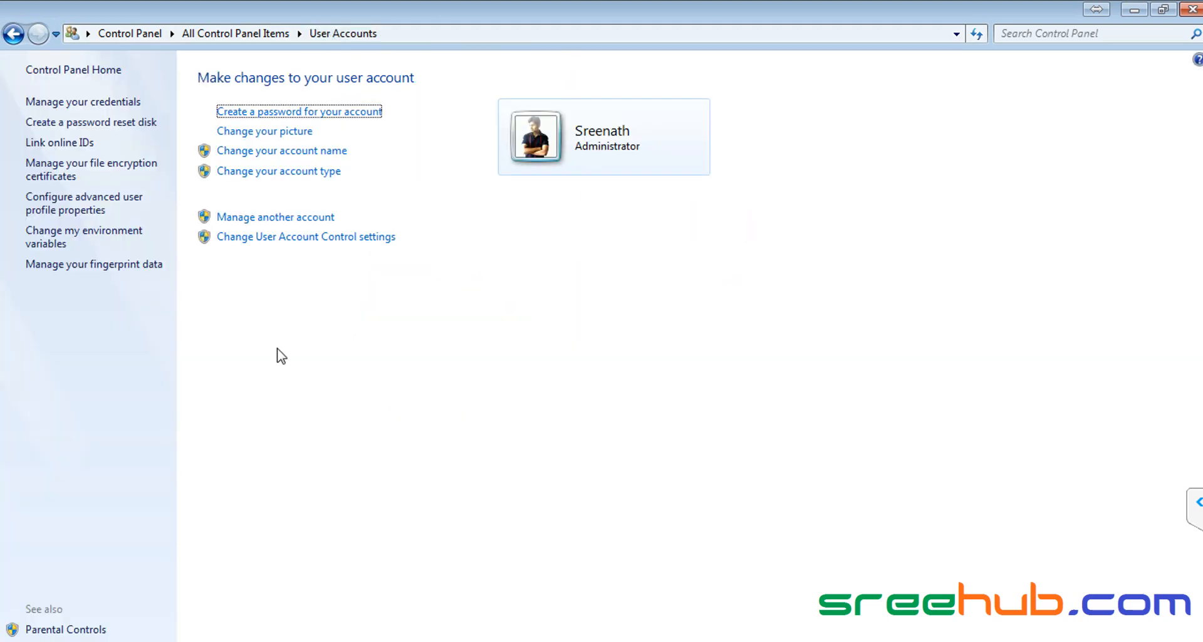
pyautogui.press('super')
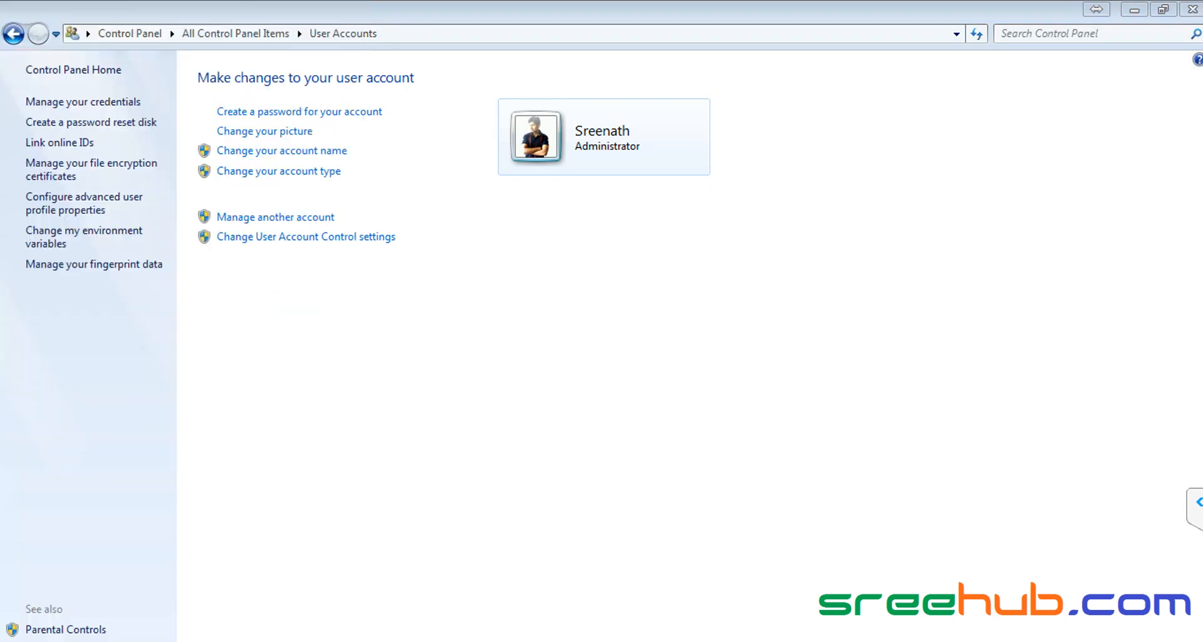
# Step: Minimize Control Panel and launch Computer Management via Manage on the Start menu's Computer entry
pyautogui.rightClick(286, 212)
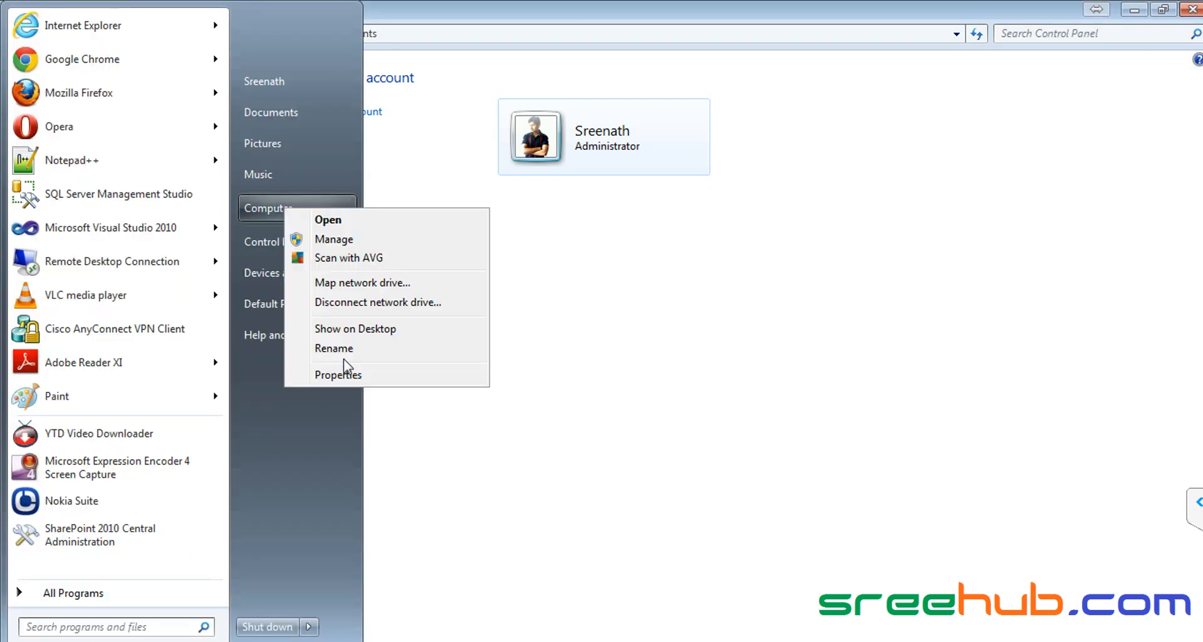
pyautogui.click(352, 239)
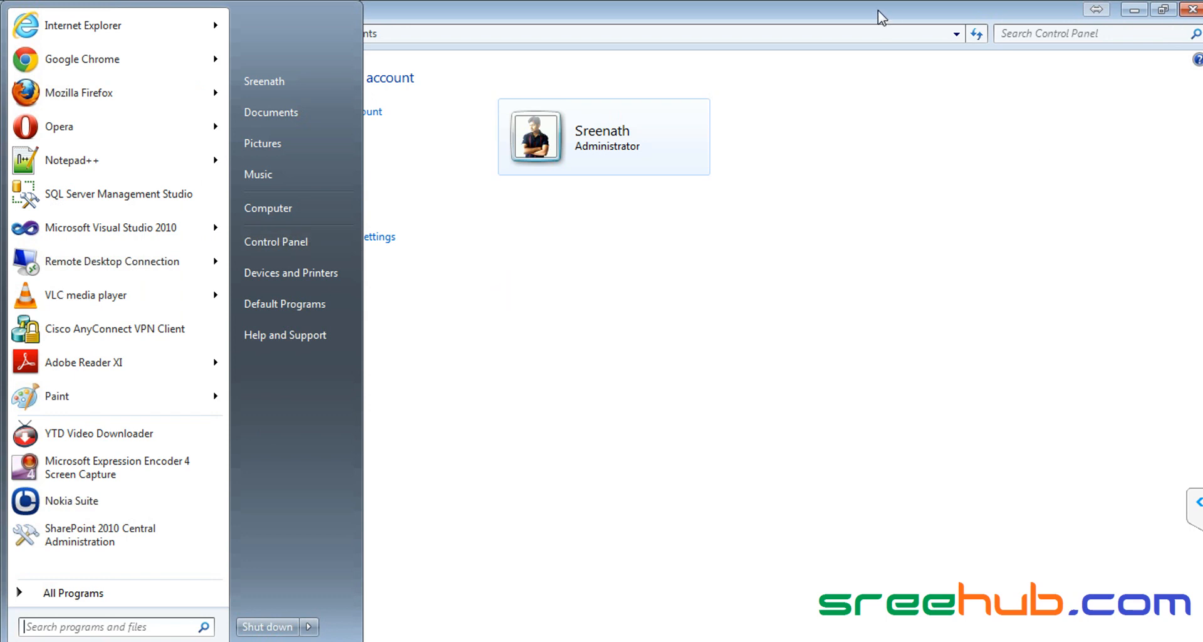
pyautogui.click(1136, 10)
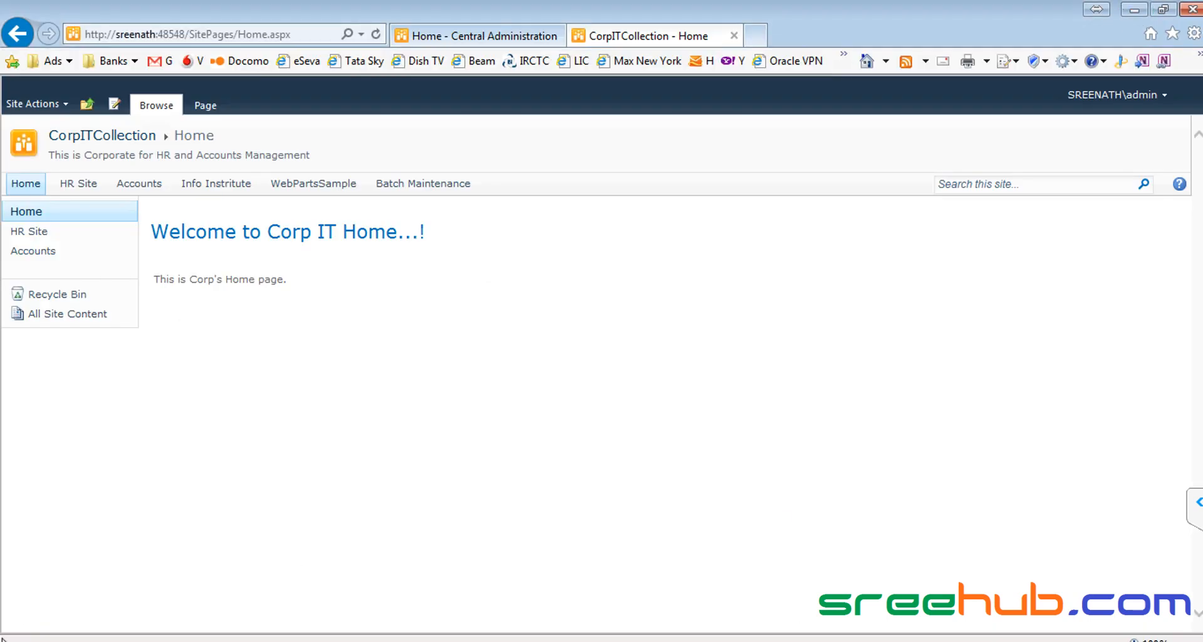
pyautogui.press('super')
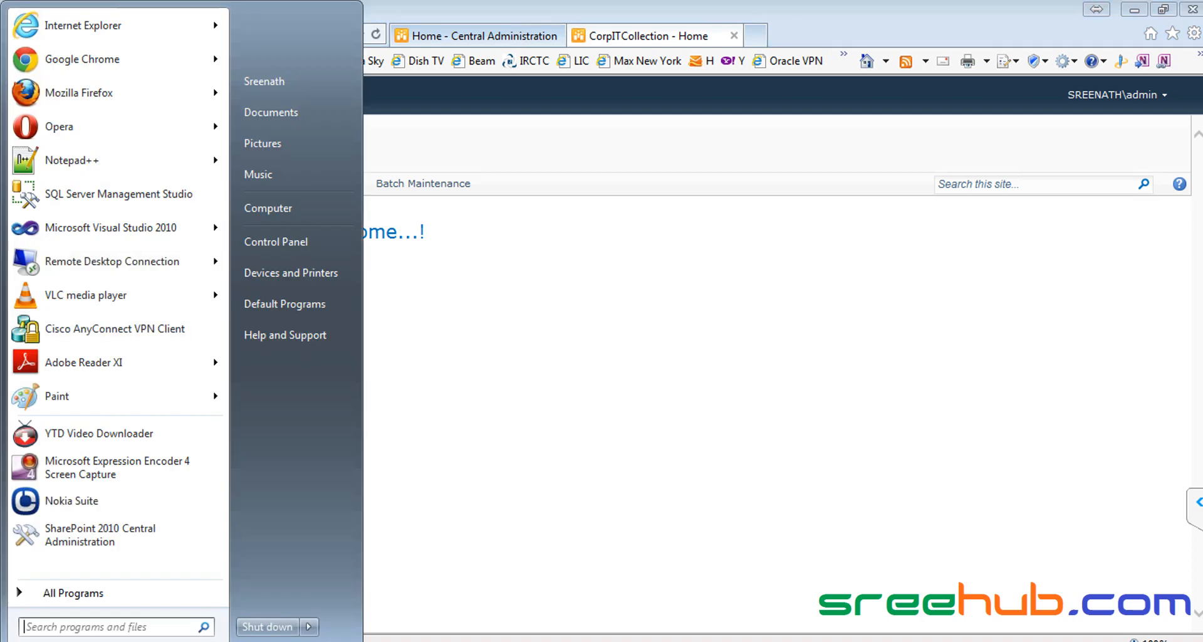
pyautogui.rightClick(276, 213)
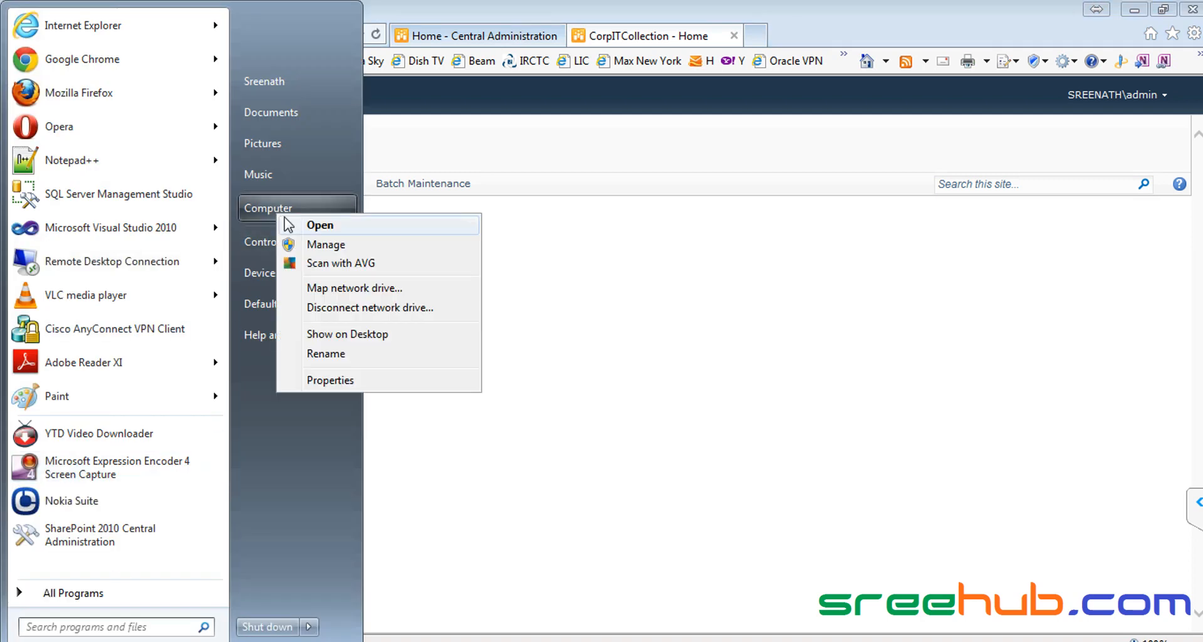
pyautogui.click(477, 252)
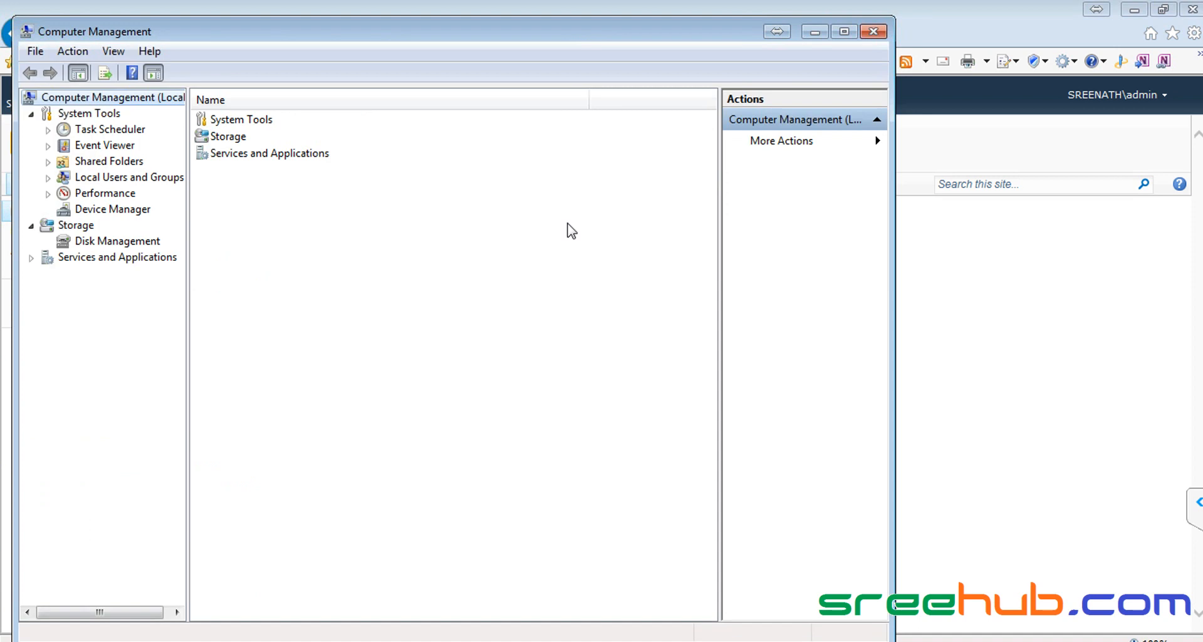
# Step: Maximize Computer Management and list the users under Local Users and Groups
pyautogui.click(844, 31)
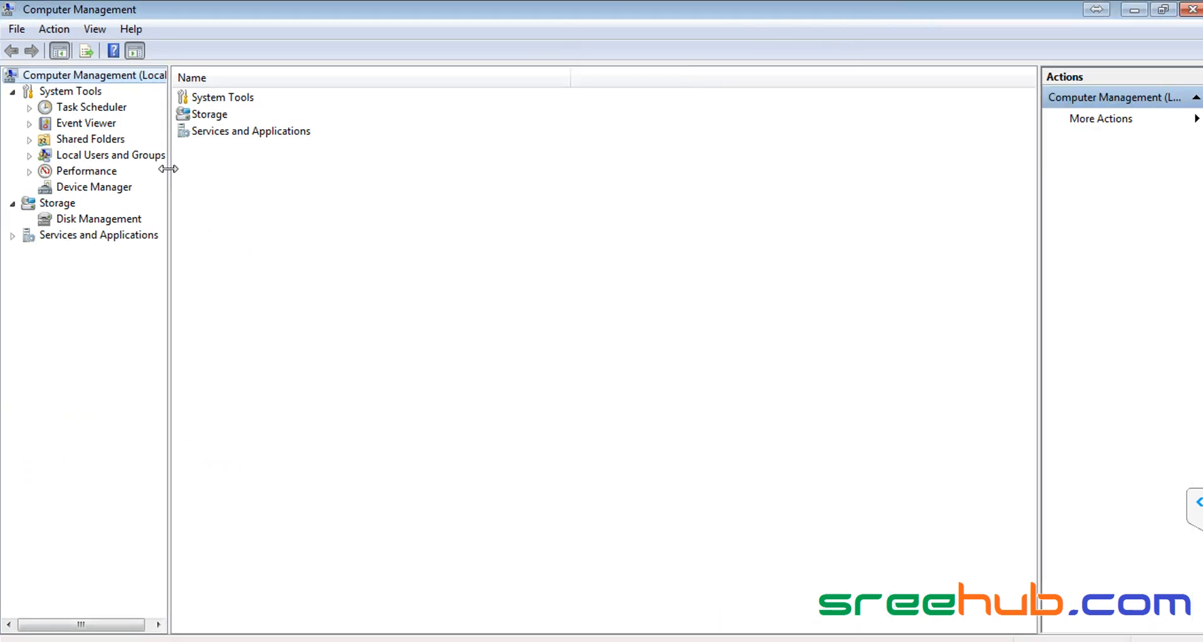
pyautogui.moveTo(169, 170); pyautogui.dragTo(296, 170)
pyautogui.click(31, 156)
pyautogui.click(85, 172)
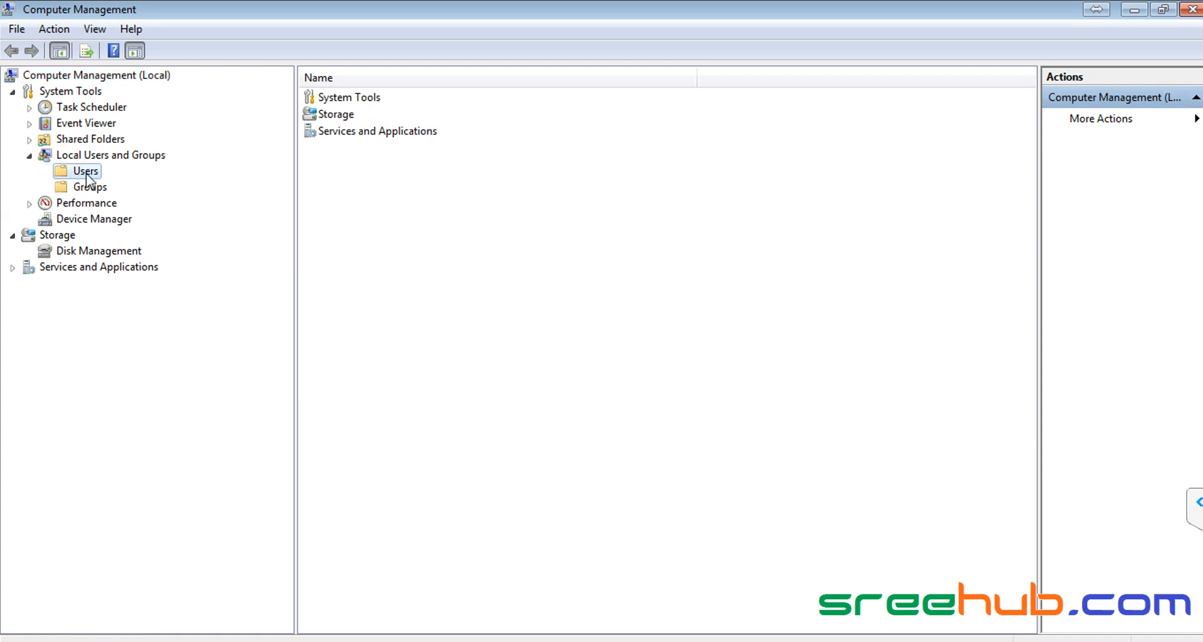
# Step: Review the admin1, admin2, Person1 and Person2 user rows, then close Computer Management
pyautogui.click(354, 114)
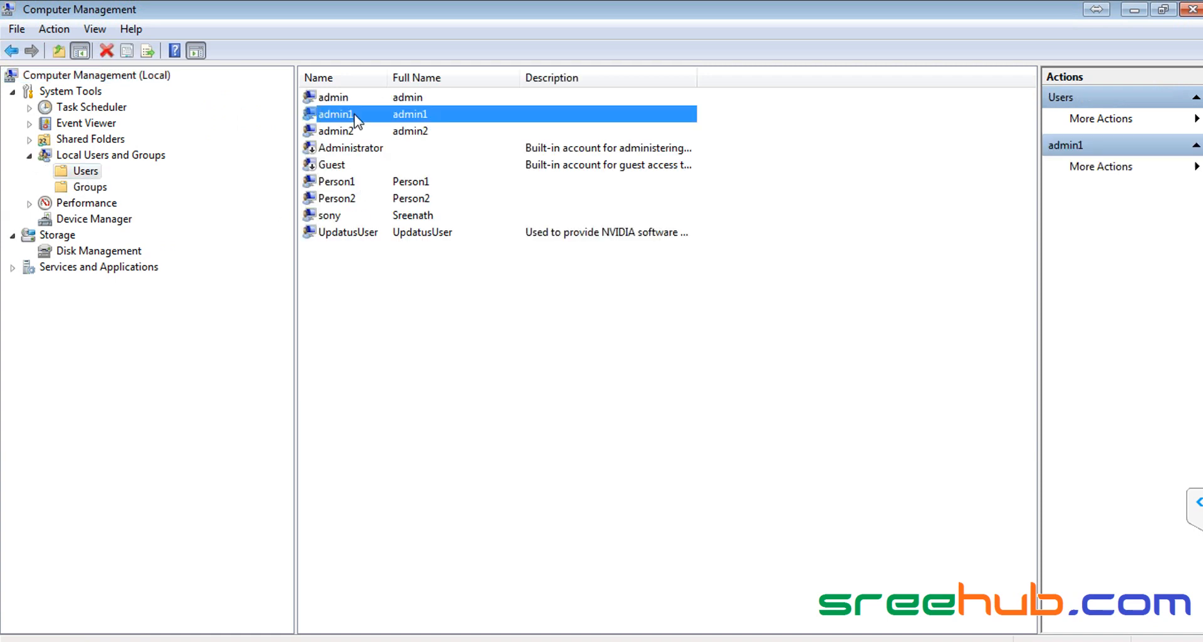
pyautogui.click(355, 130)
pyautogui.click(359, 182)
pyautogui.click(359, 198)
pyautogui.click(356, 180)
pyautogui.click(353, 198)
pyautogui.click(353, 179)
pyautogui.click(352, 199)
pyautogui.click(354, 181)
pyautogui.click(353, 198)
pyautogui.click(352, 179)
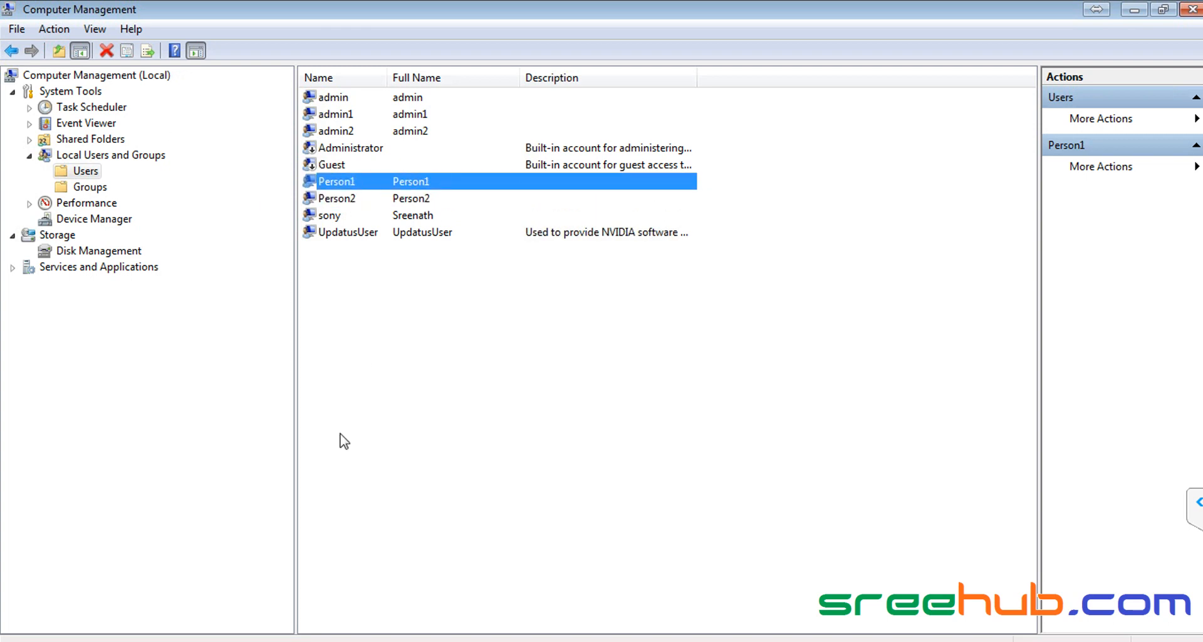
pyautogui.click(363, 198)
pyautogui.click(363, 185)
pyautogui.click(363, 197)
pyautogui.click(367, 182)
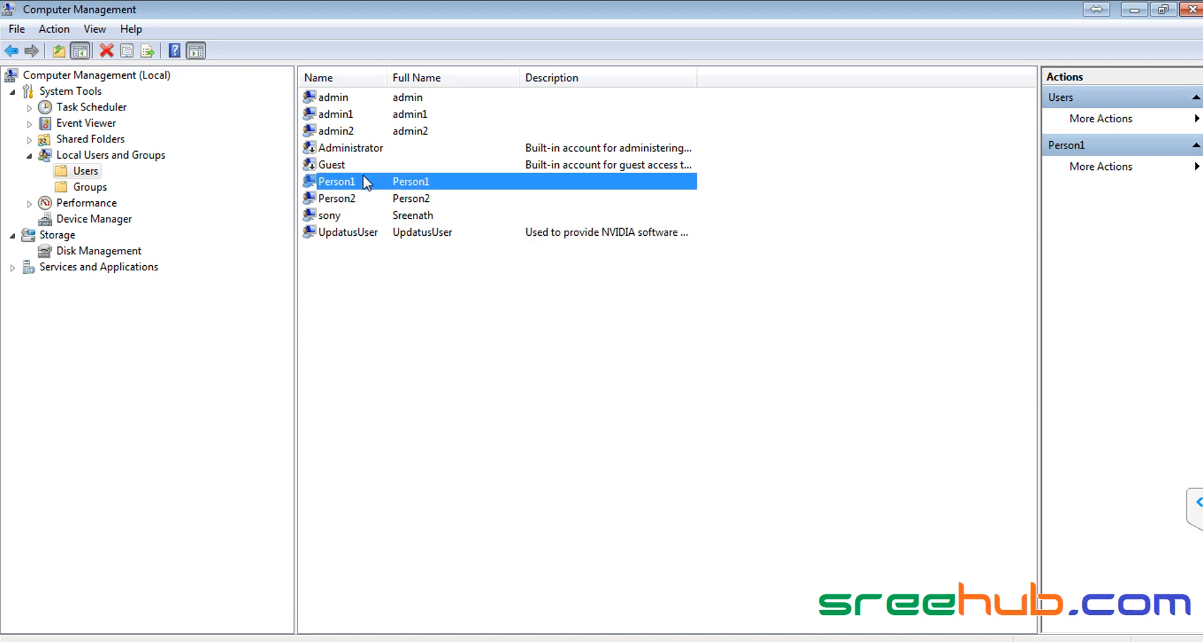
pyautogui.click(363, 115)
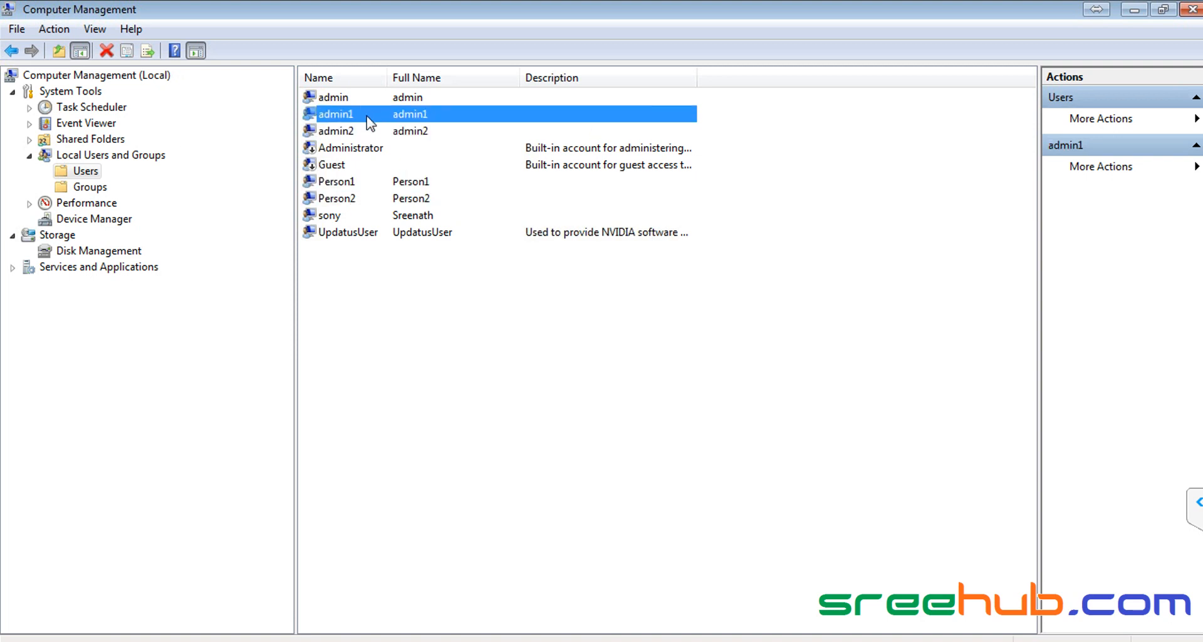
pyautogui.click(1192, 10)
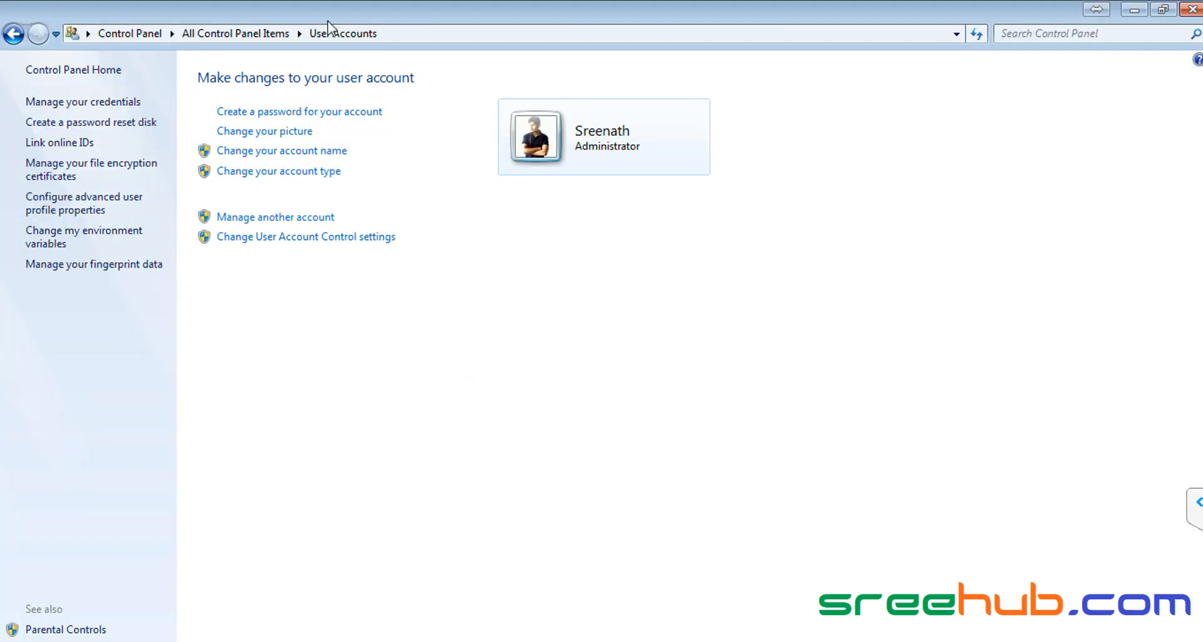
# Step: Check the account list, then reload the CorpITCollection home page in Internet Explorer
pyautogui.click(310, 217)
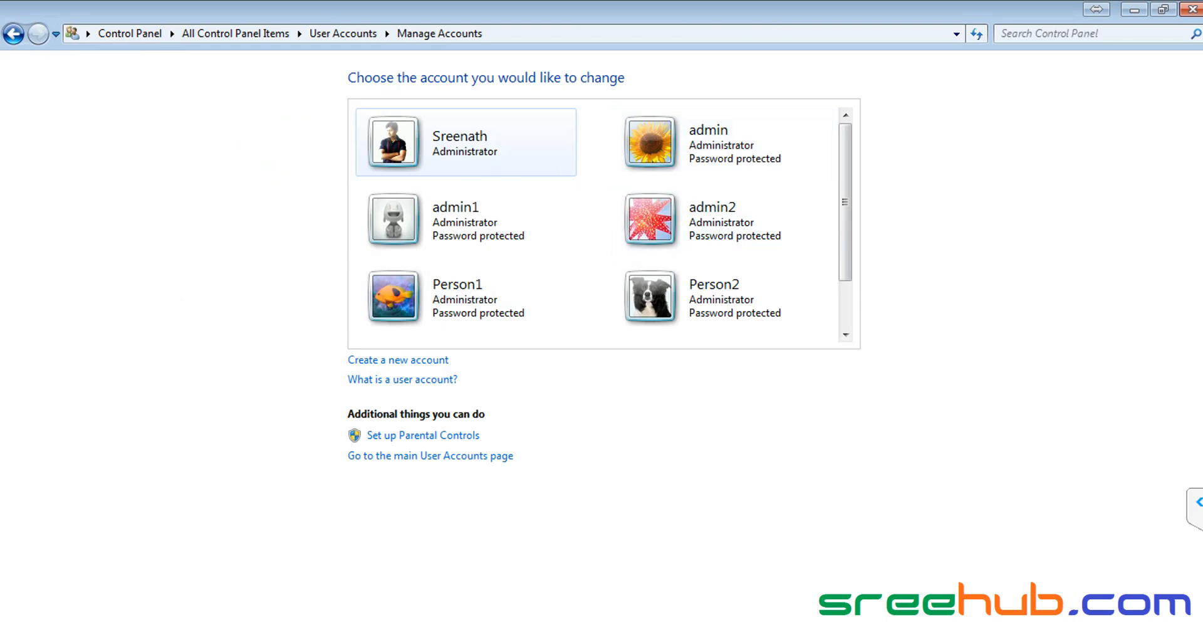
pyautogui.click(152, 639)
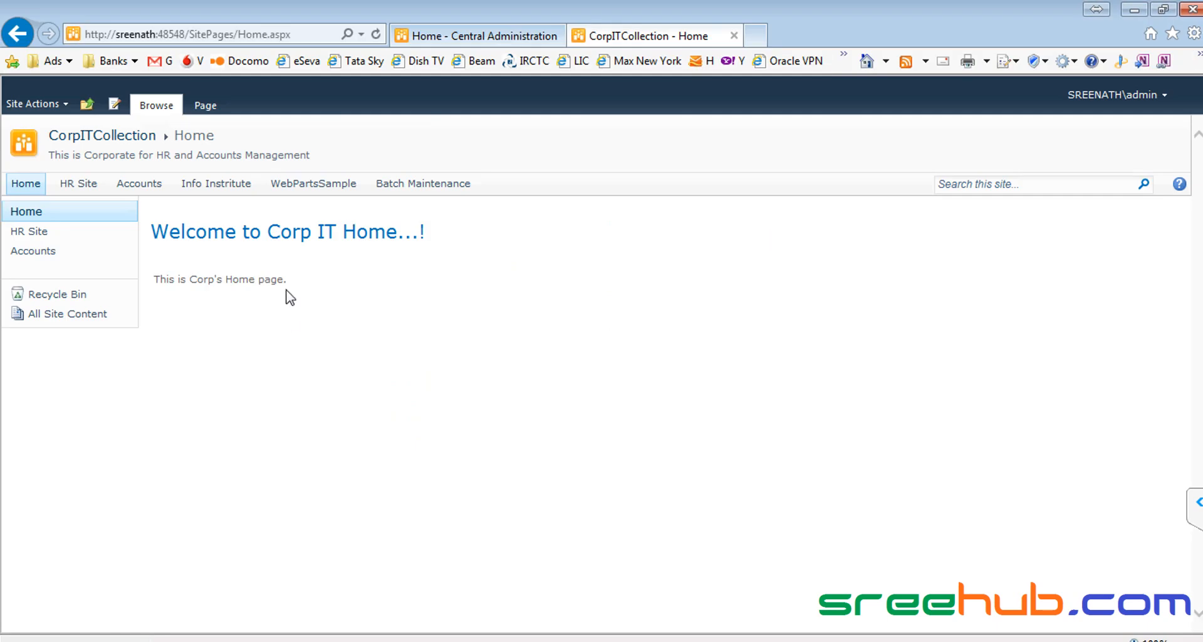
pyautogui.click(72, 139)
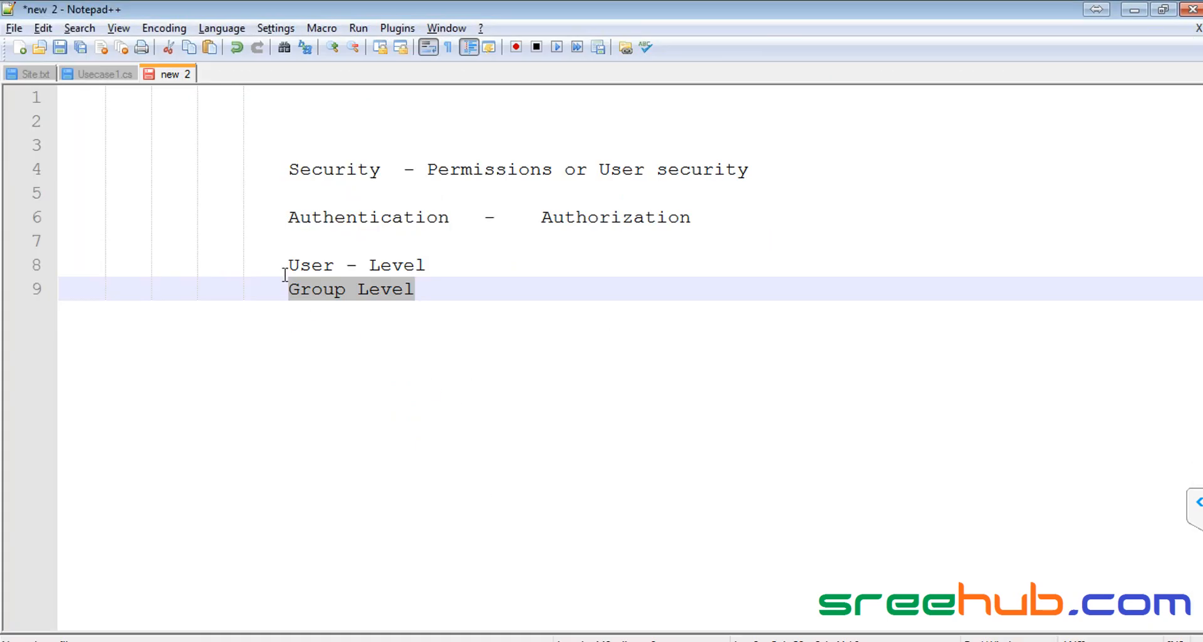
# Step: Highlight the User - Level and Group Level lines in the security notes, then return to SharePoint
pyautogui.click(305, 258)
pyautogui.moveTo(290, 259); pyautogui.dragTo(450, 260)
pyautogui.click(290, 262)
pyautogui.moveTo(290, 262); pyautogui.dragTo(440, 264)
pyautogui.click(282, 264)
pyautogui.moveTo(282, 265); pyautogui.dragTo(497, 265)
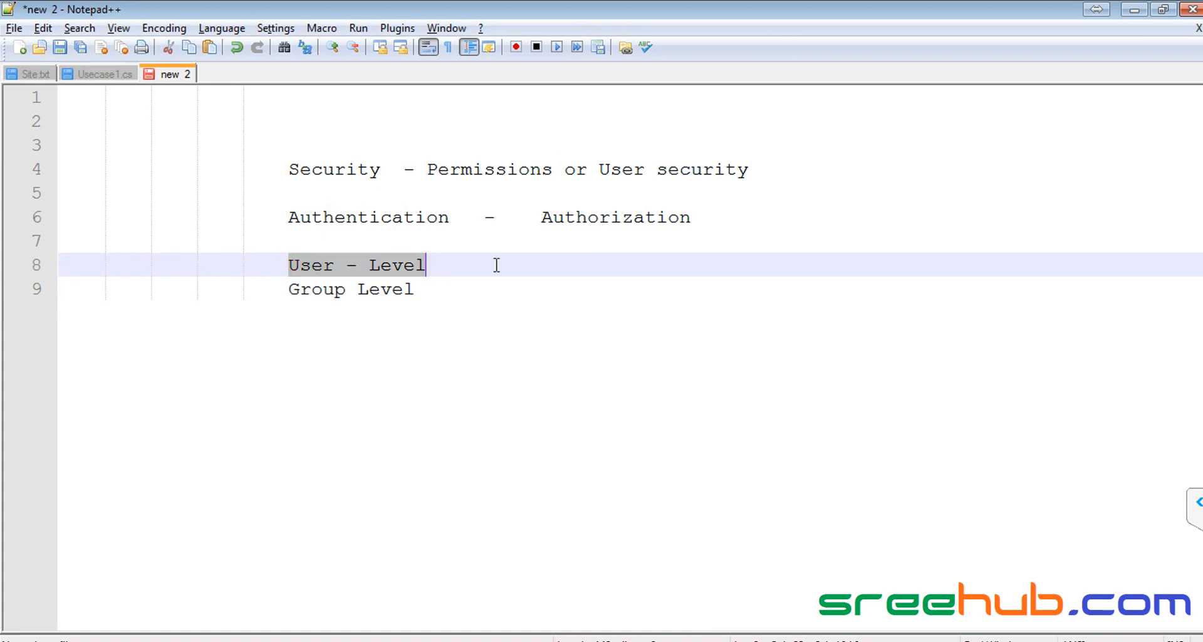
pyautogui.click(294, 265)
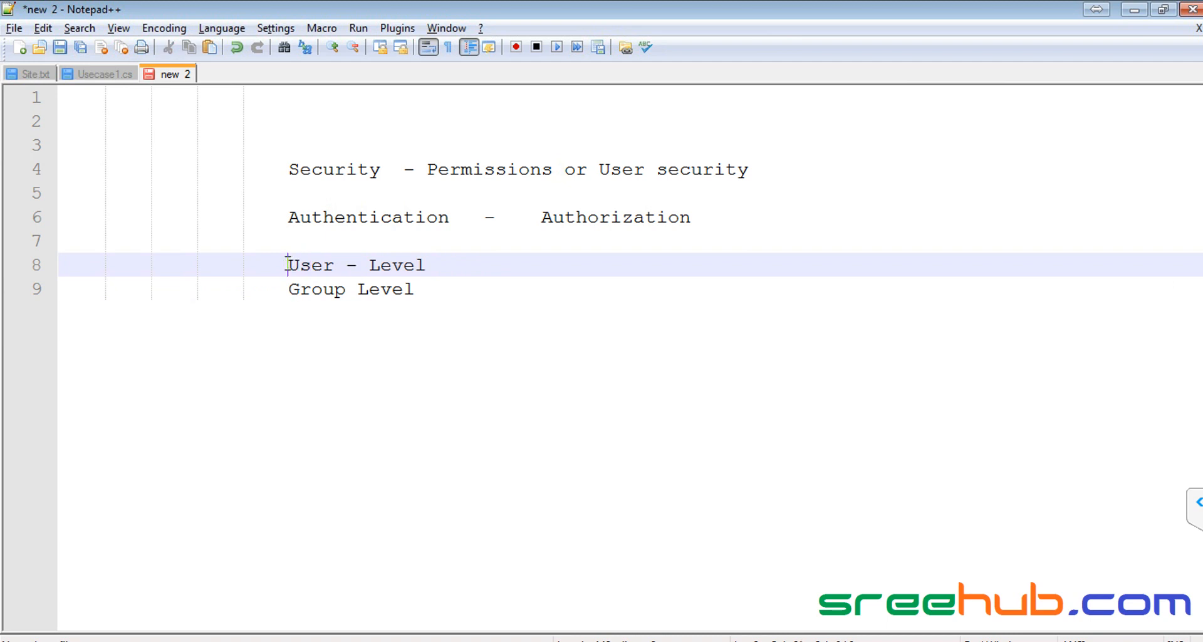
pyautogui.moveTo(288, 265); pyautogui.dragTo(488, 263)
pyautogui.click(291, 292)
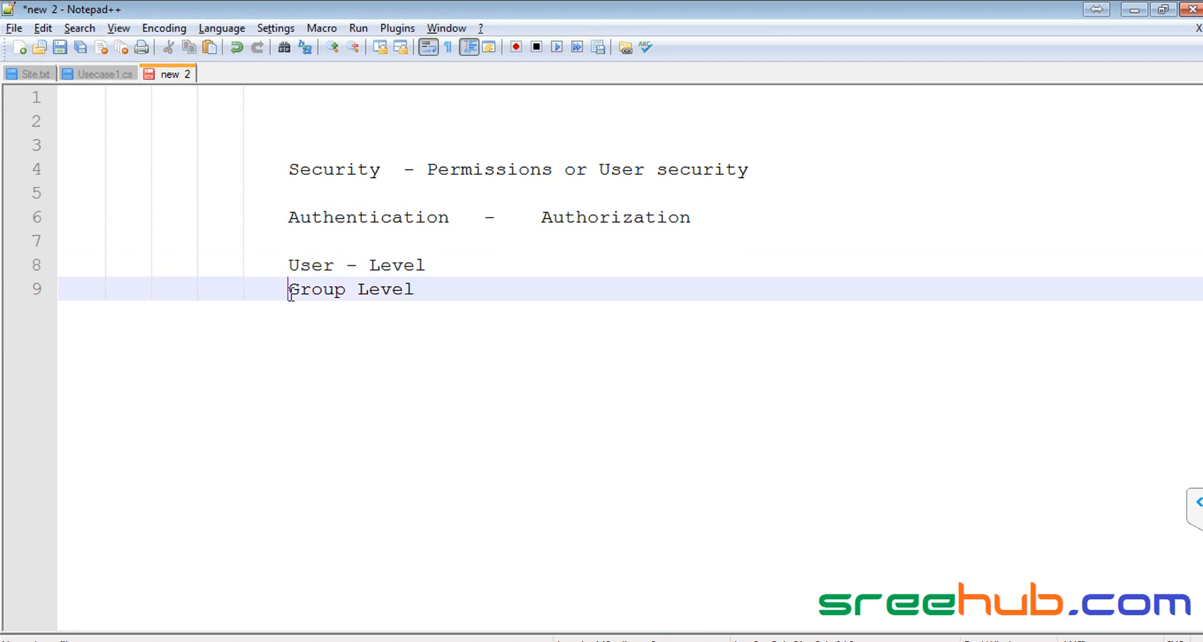
pyautogui.moveTo(297, 287); pyautogui.dragTo(459, 286)
pyautogui.moveTo(288, 264); pyautogui.dragTo(427, 264)
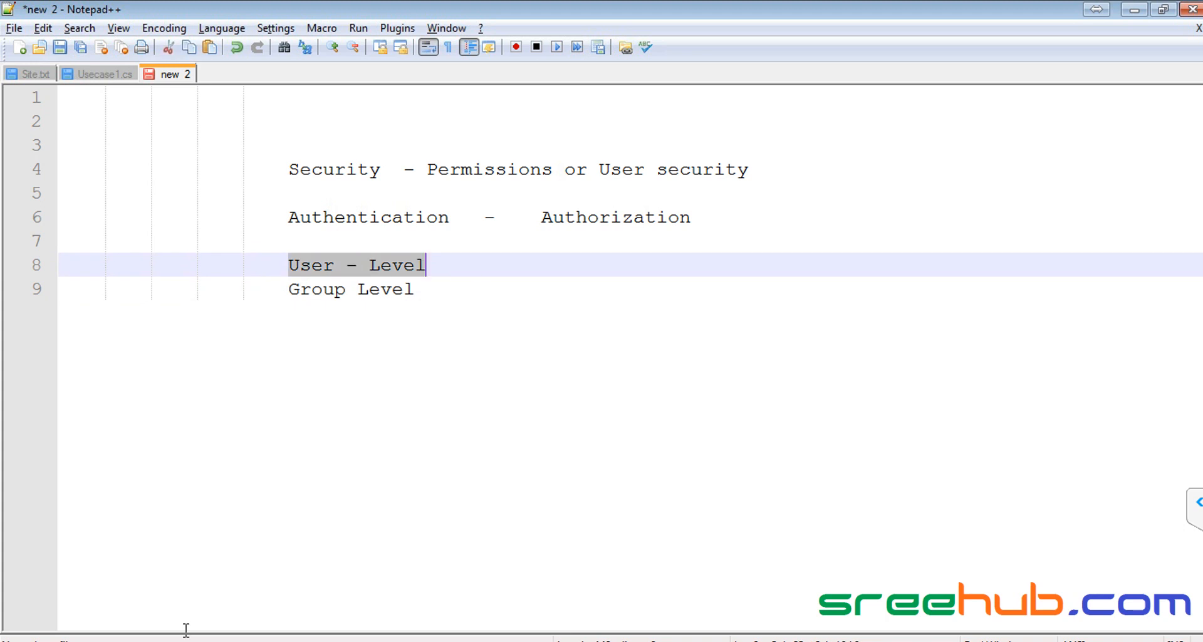
pyautogui.click(149, 629)
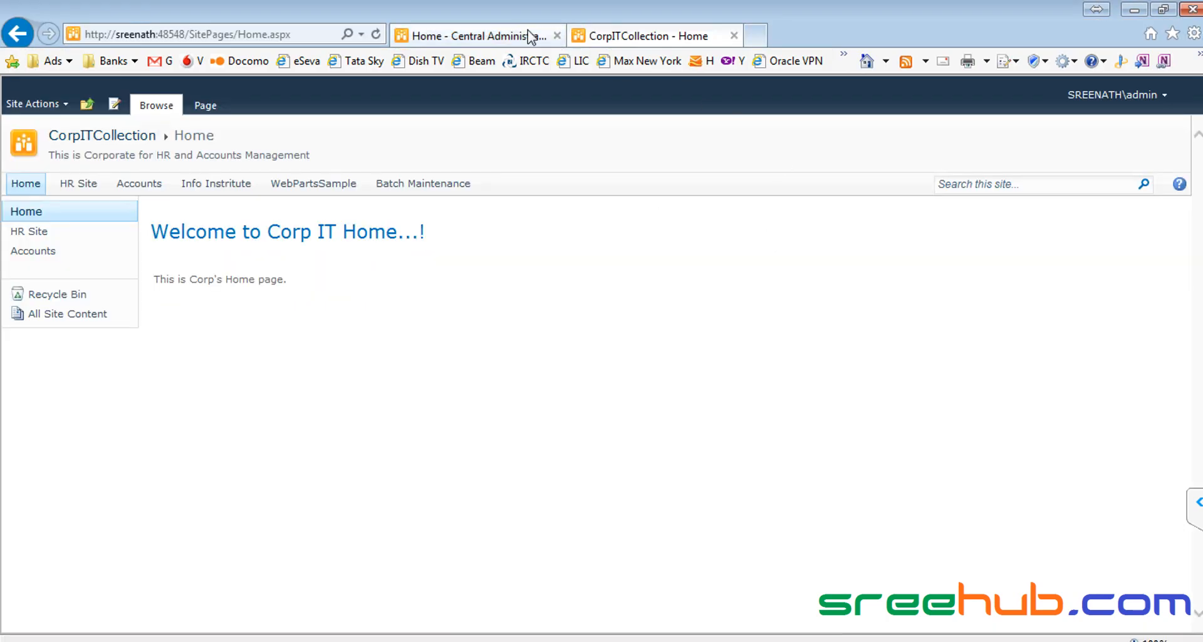
# Step: Navigate to the CorpITCollection top-level site and open Site Permissions from Site Actions
pyautogui.click(494, 38)
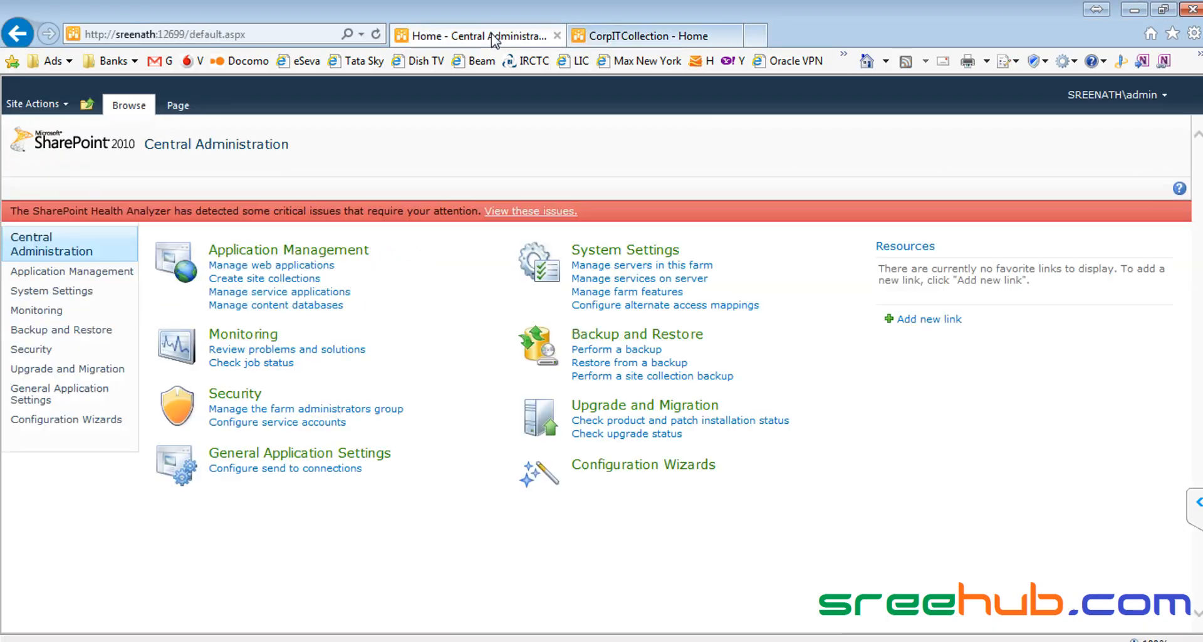
pyautogui.click(557, 37)
pyautogui.click(100, 137)
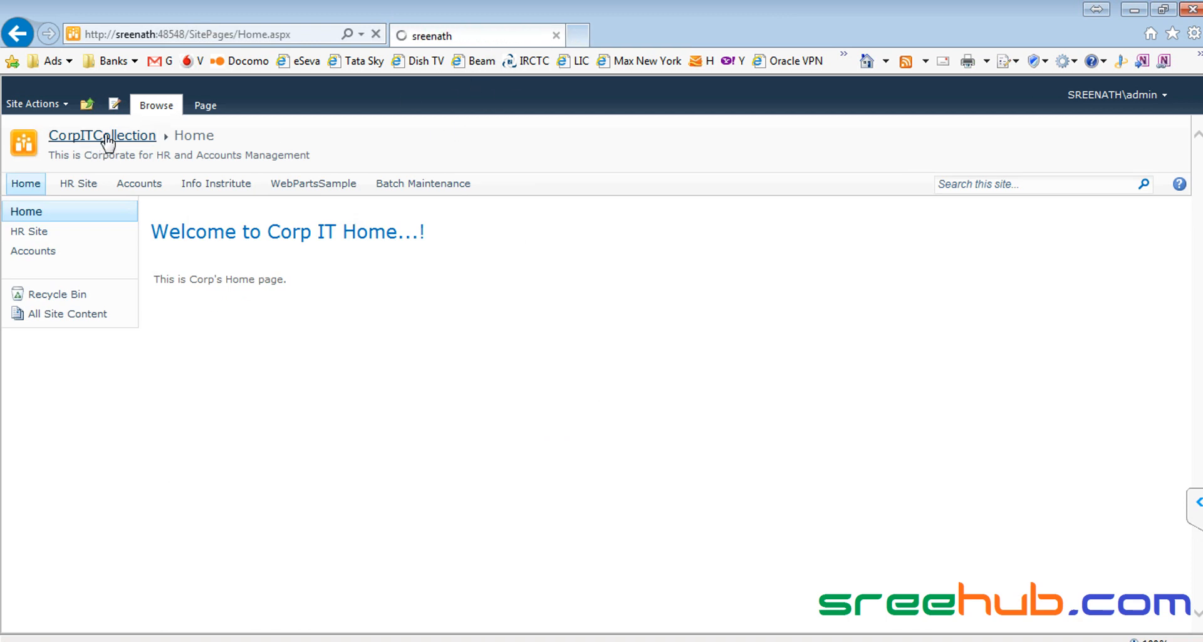
pyautogui.click(94, 113)
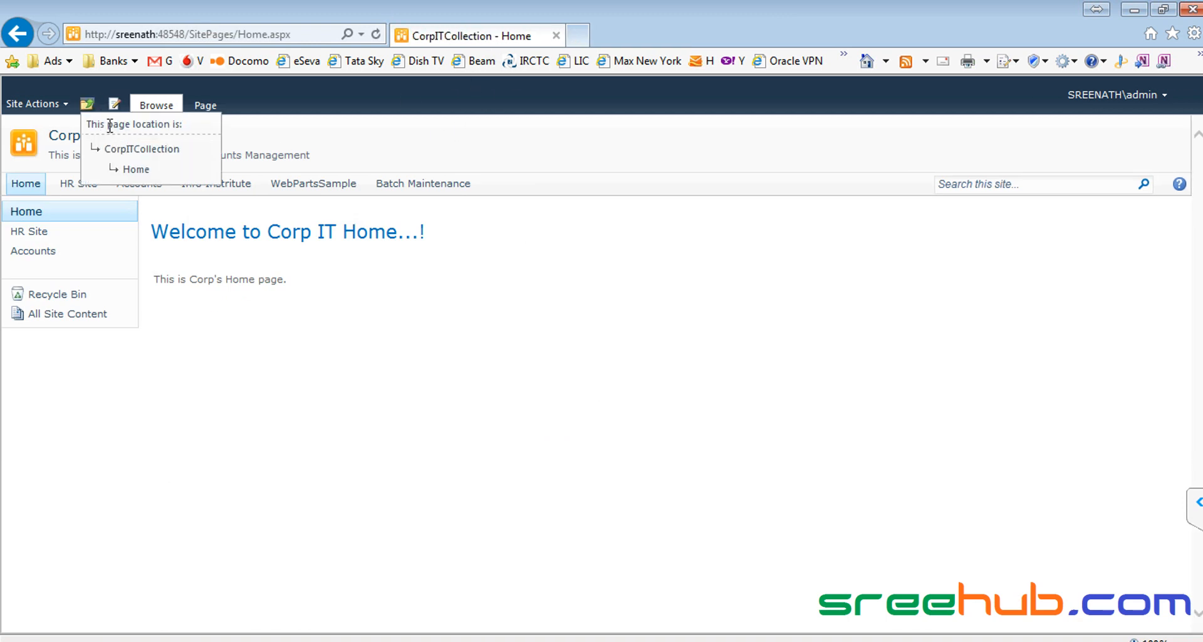
pyautogui.click(138, 152)
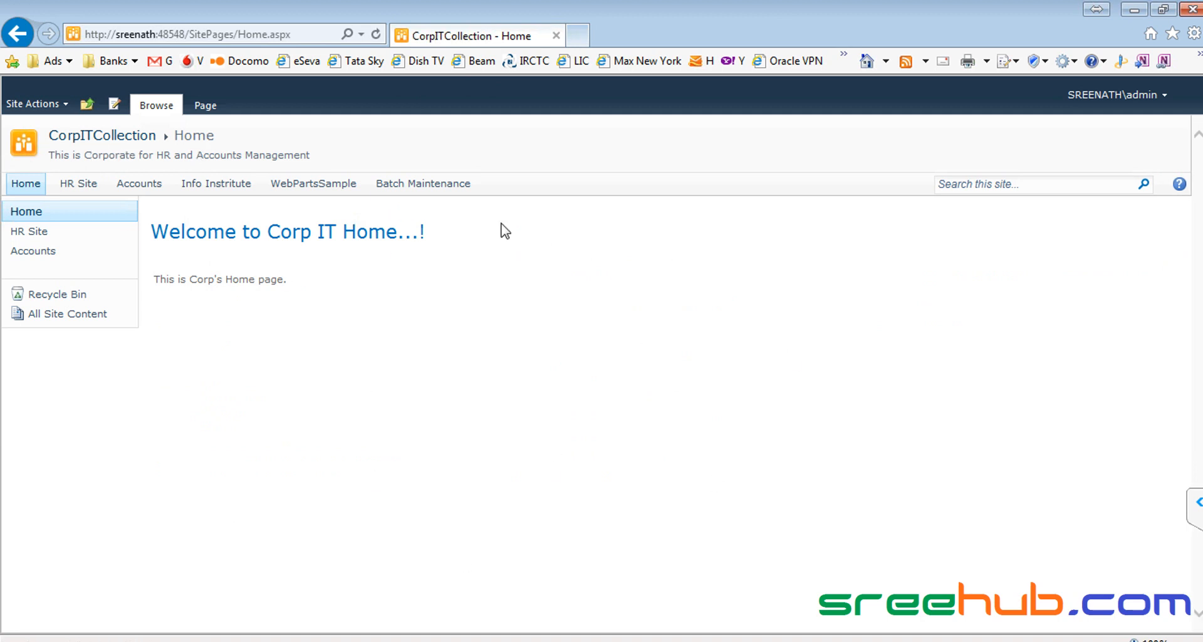
pyautogui.click(34, 105)
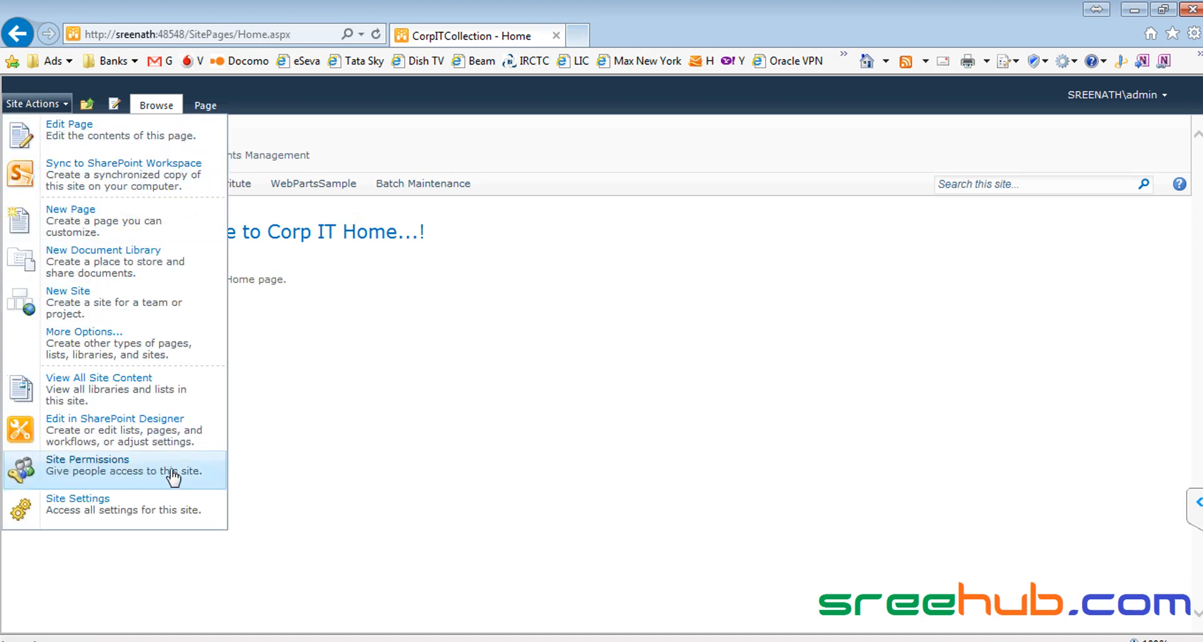
pyautogui.click(50, 476)
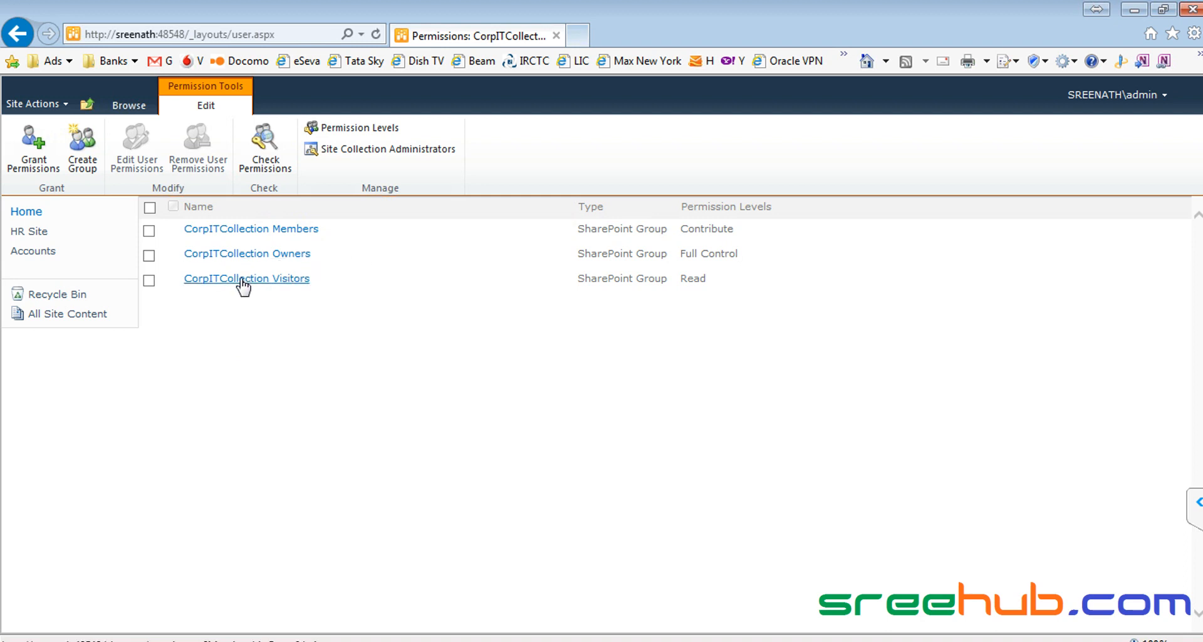
# Step: Browse the CorpITCollection Visitors, Members and Owners groups, ending on the empty Visitors group
pyautogui.click(292, 284)
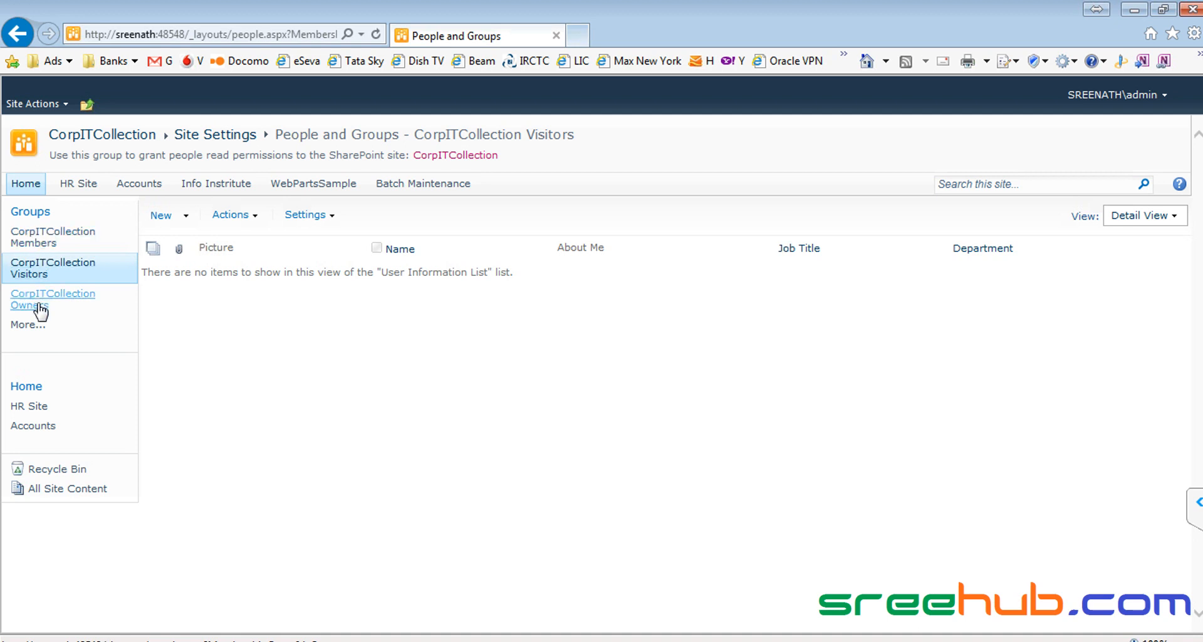
pyautogui.click(40, 239)
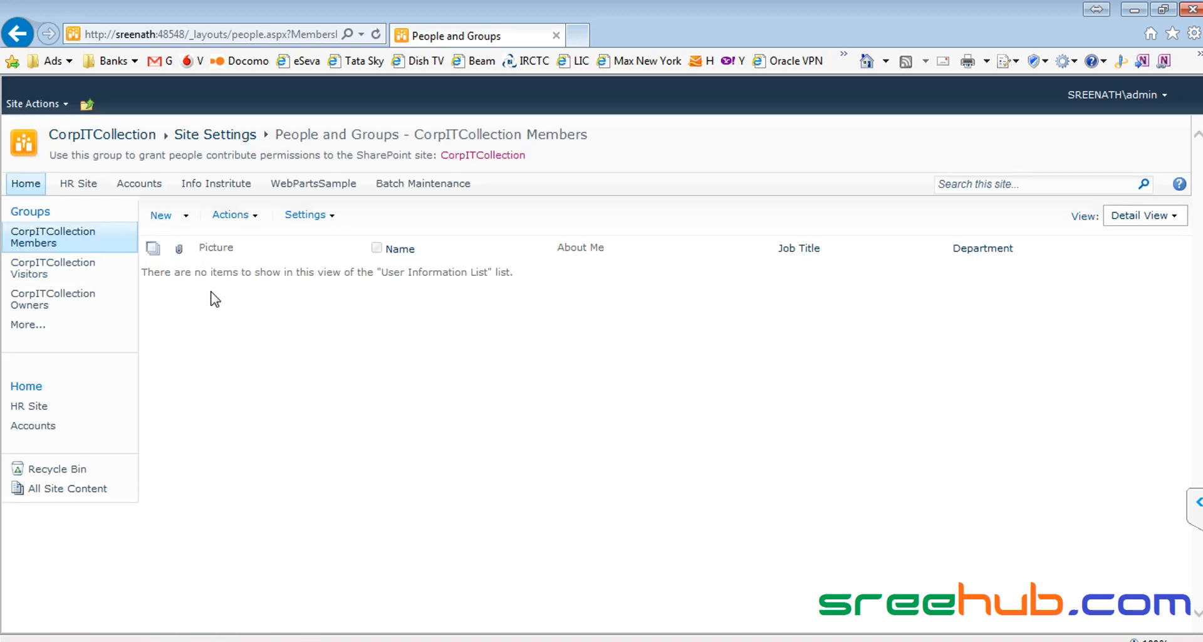
pyautogui.click(28, 266)
pyautogui.click(28, 302)
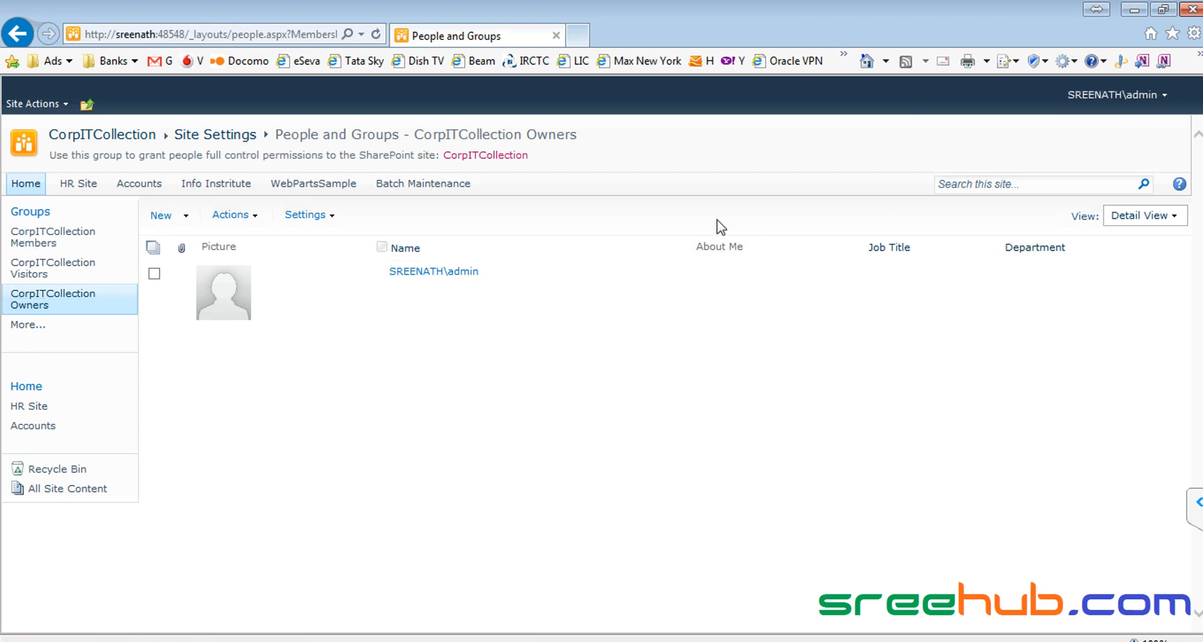
pyautogui.click(49, 271)
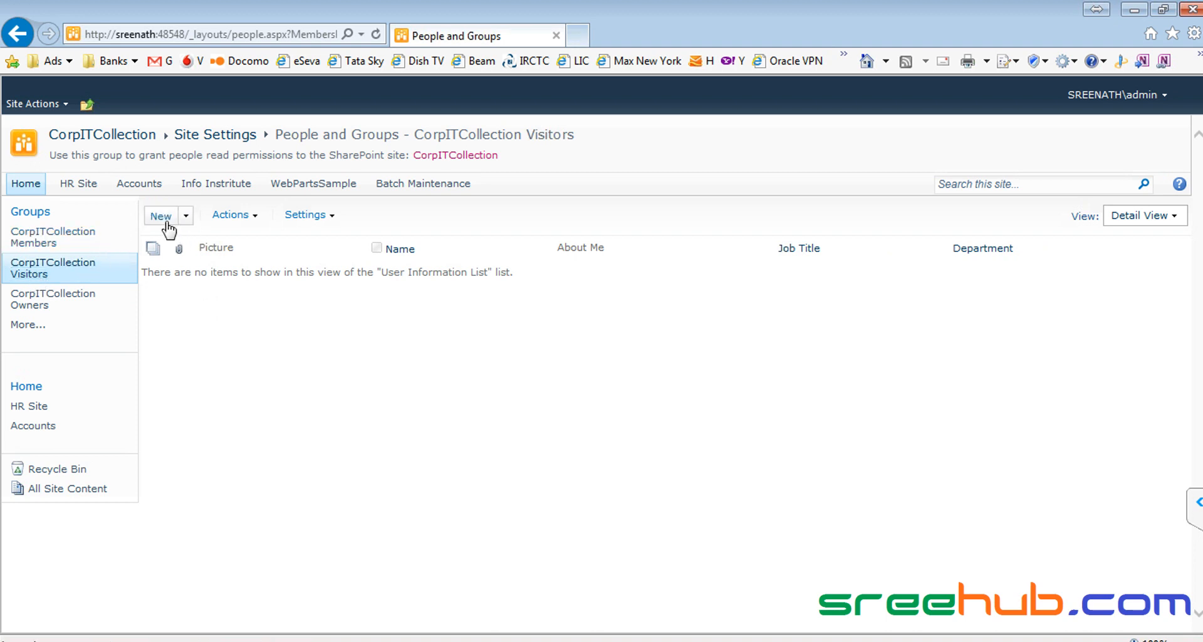
pyautogui.click(186, 217)
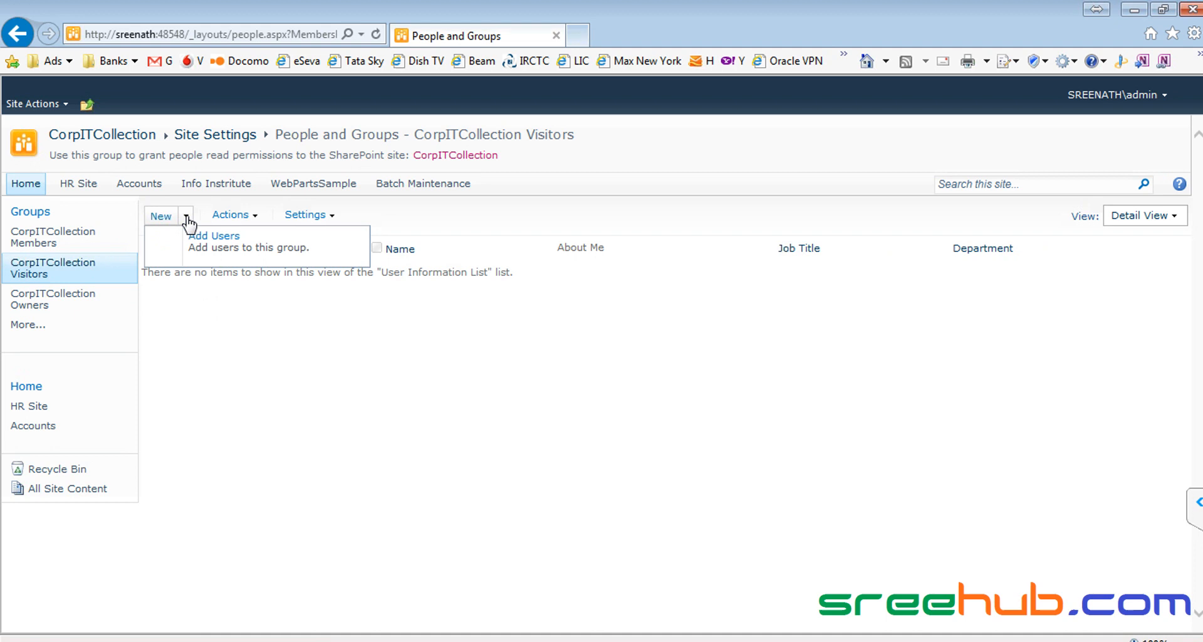
pyautogui.click(218, 244)
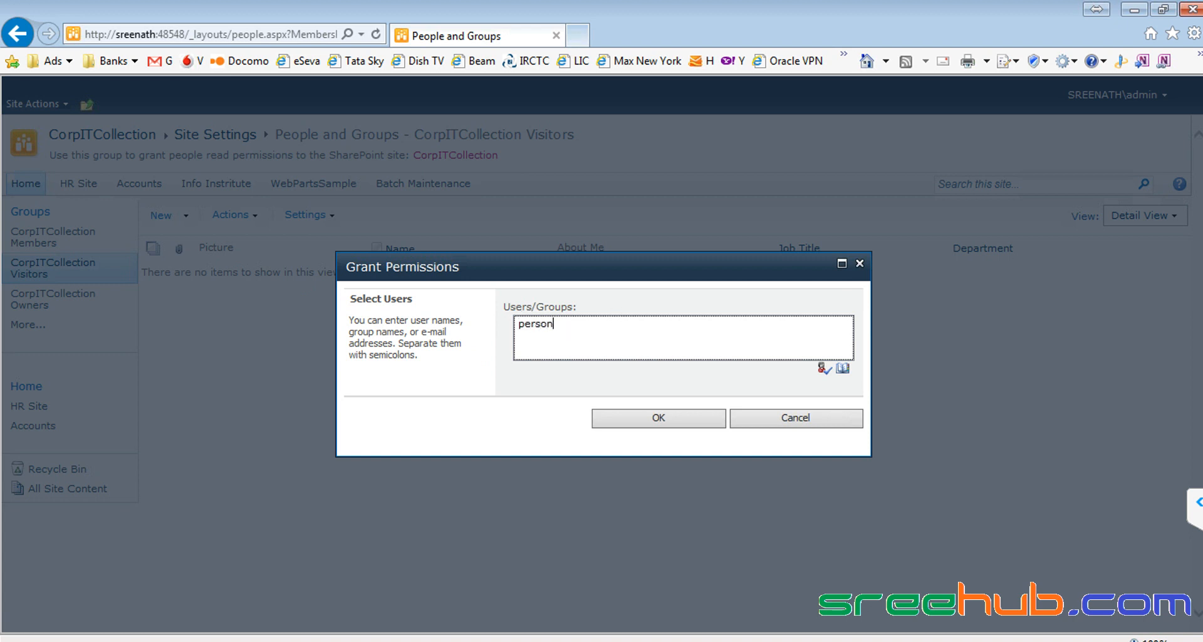
pyautogui.click(822, 371)
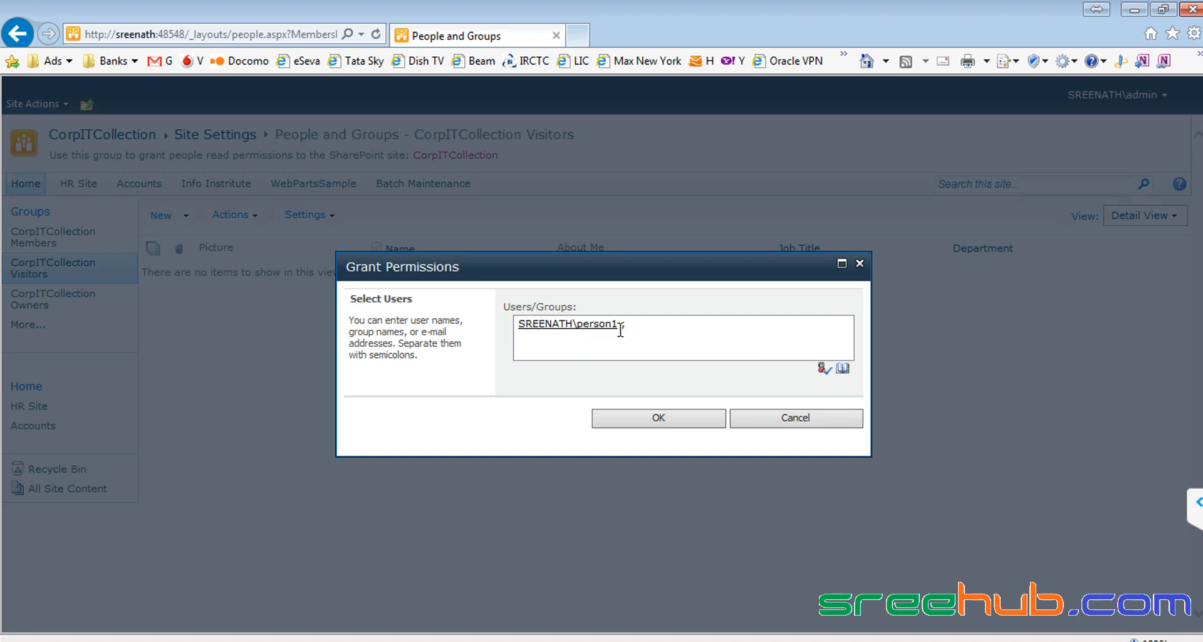
pyautogui.click(796, 419)
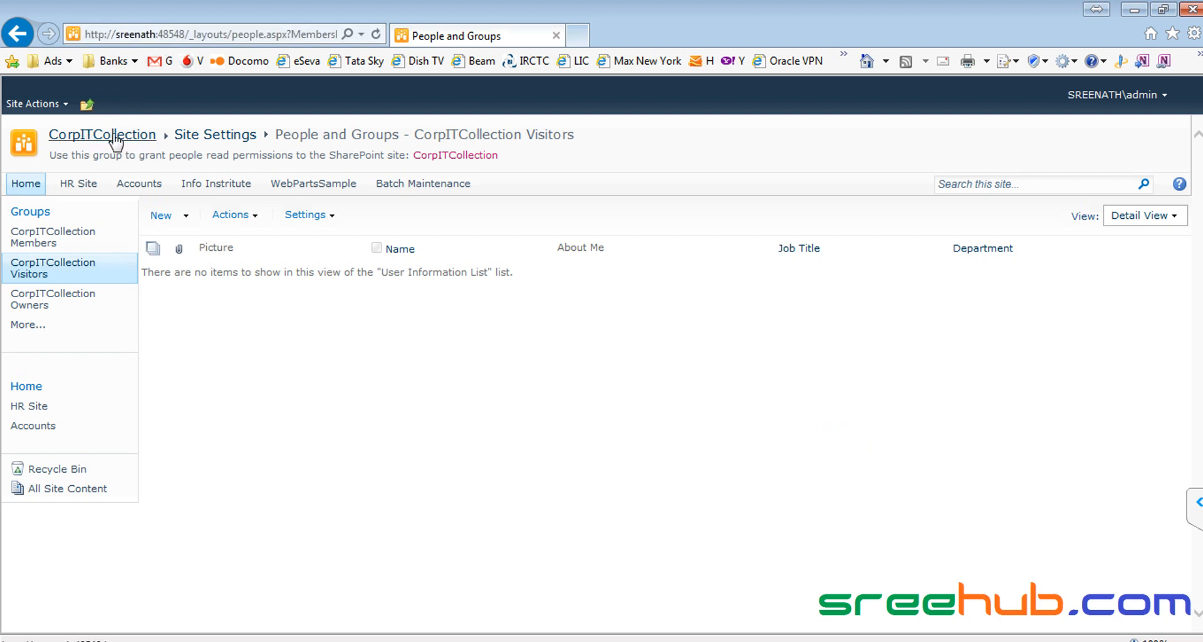
# Step: Copy the SharePoint site address (host and port) from Internet Explorer's address bar
pyautogui.press('Home')
pyautogui.hotkey('shift', 'Right')
pyautogui.hotkey('shift', 'Right')
pyautogui.hotkey('shift', 'Right')
pyautogui.hotkey('shift', 'Right')
pyautogui.hotkey('shift', 'Right')
pyautogui.hotkey('shift', 'Right')
pyautogui.hotkey('shift', 'Right')
pyautogui.hotkey('shift', 'Right')
pyautogui.hotkey('shift', 'Right')
pyautogui.hotkey('shift', 'Right')
pyautogui.hotkey('shift', 'Right')
pyautogui.hotkey('shift', 'Right')
pyautogui.hotkey('shift', 'Right')
pyautogui.hotkey('shift', 'Right')
pyautogui.hotkey('shift', 'Right')
pyautogui.hotkey('shift', 'Right')
pyautogui.hotkey('shift', 'Right')
pyautogui.hotkey('shift', 'Right')
pyautogui.hotkey('shift', 'Right')
pyautogui.hotkey('shift', 'Right')
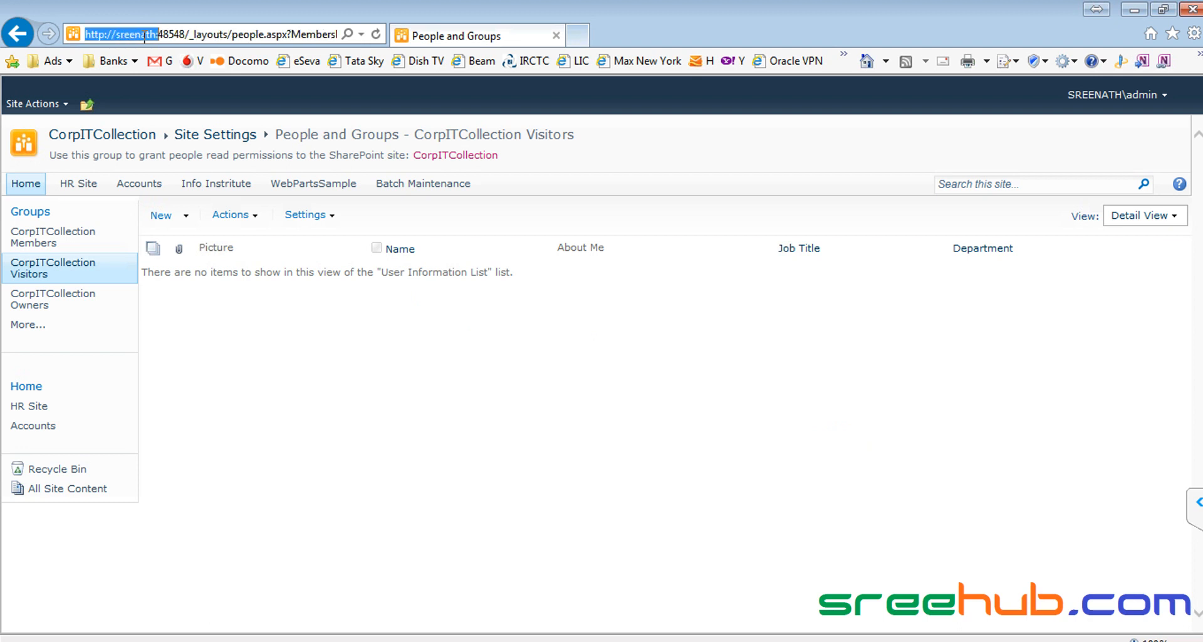
pyautogui.hotkey('shift', 'Right')
pyautogui.hotkey('shift', 'Right')
pyautogui.hotkey('ctrl', 'c')
pyautogui.click(332, 215)
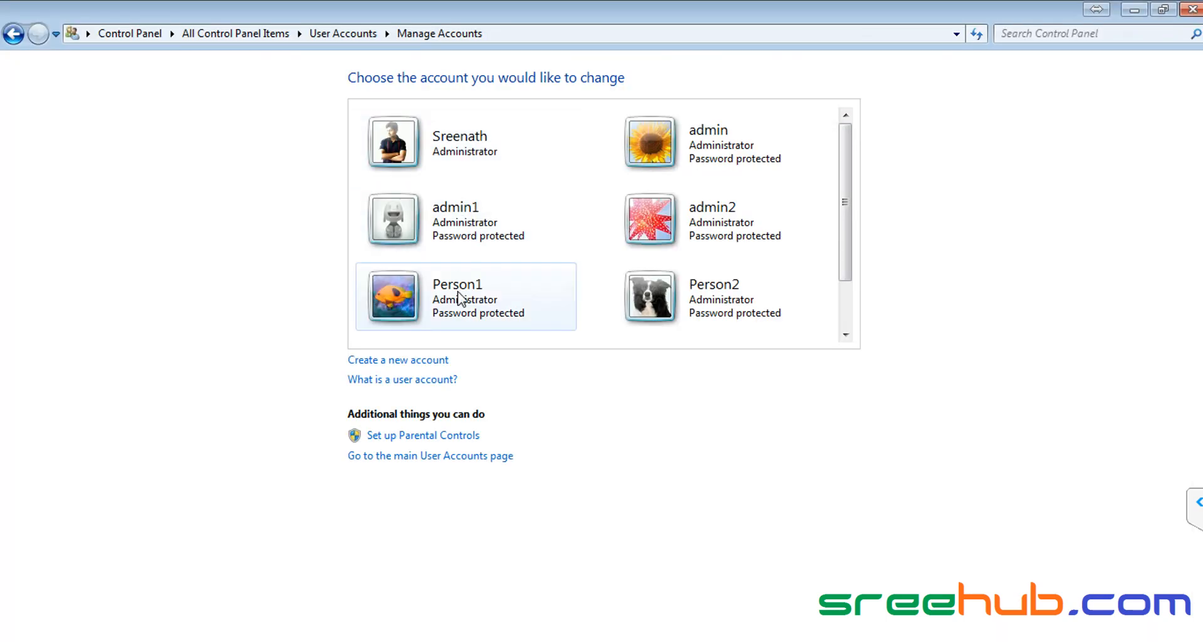
pyautogui.click(460, 298)
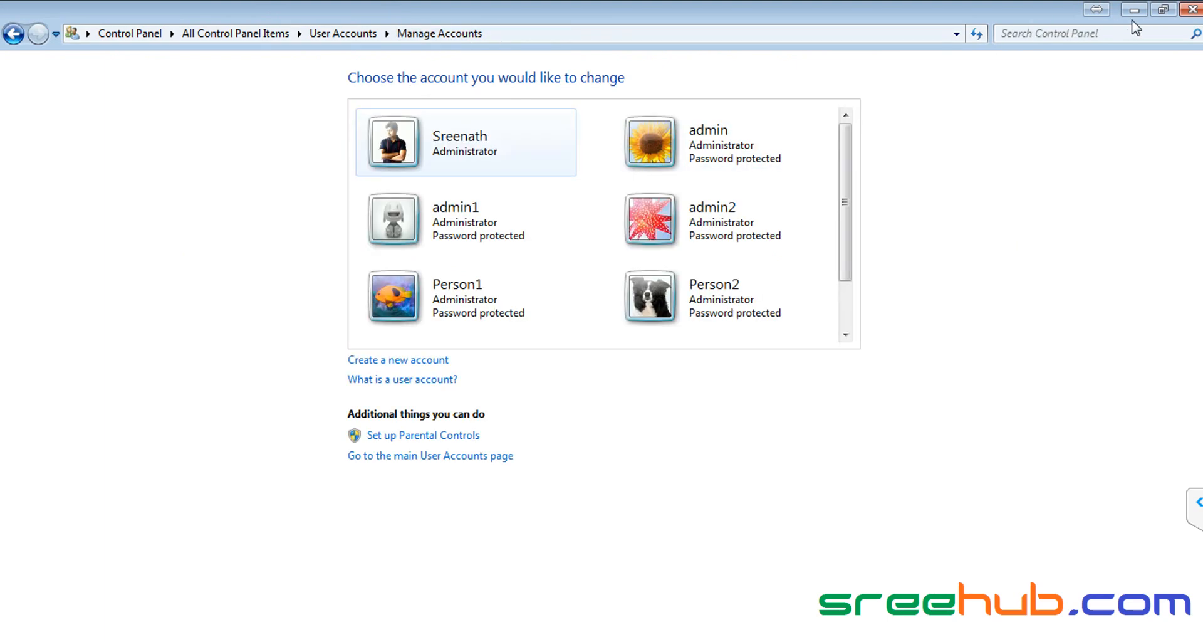
pyautogui.click(1134, 10)
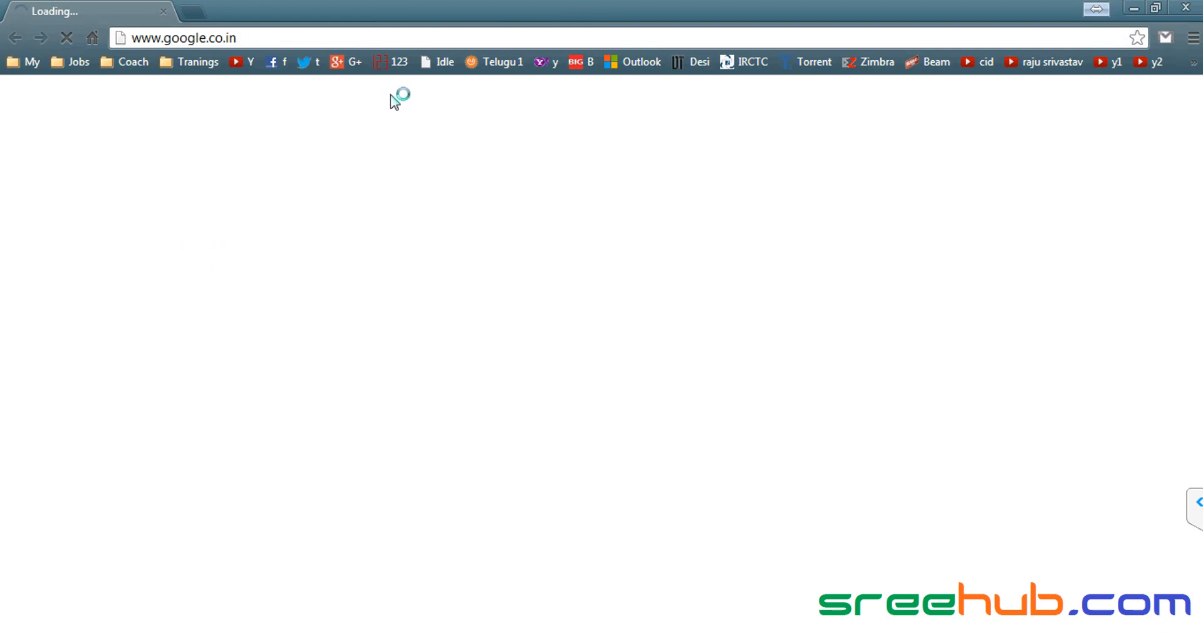
# Step: Paste the site address into Chrome and load it, waiting through the unresponsive-page prompt
pyautogui.click(265, 38)
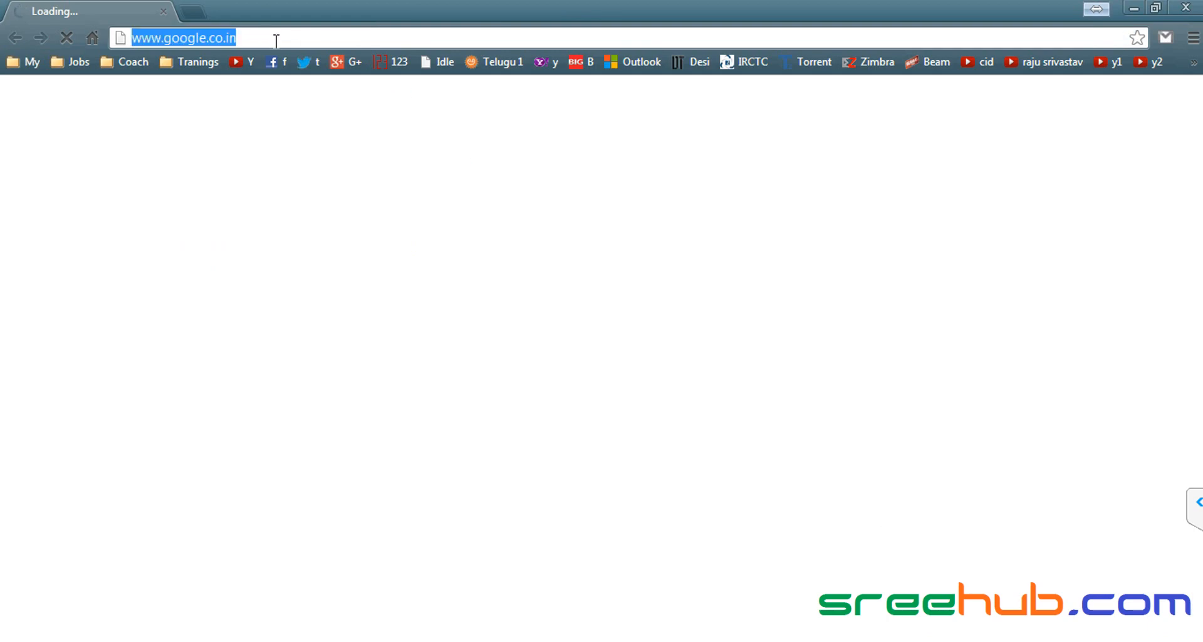
pyautogui.hotkey('ctrl', 'v')
pyautogui.press('Return')
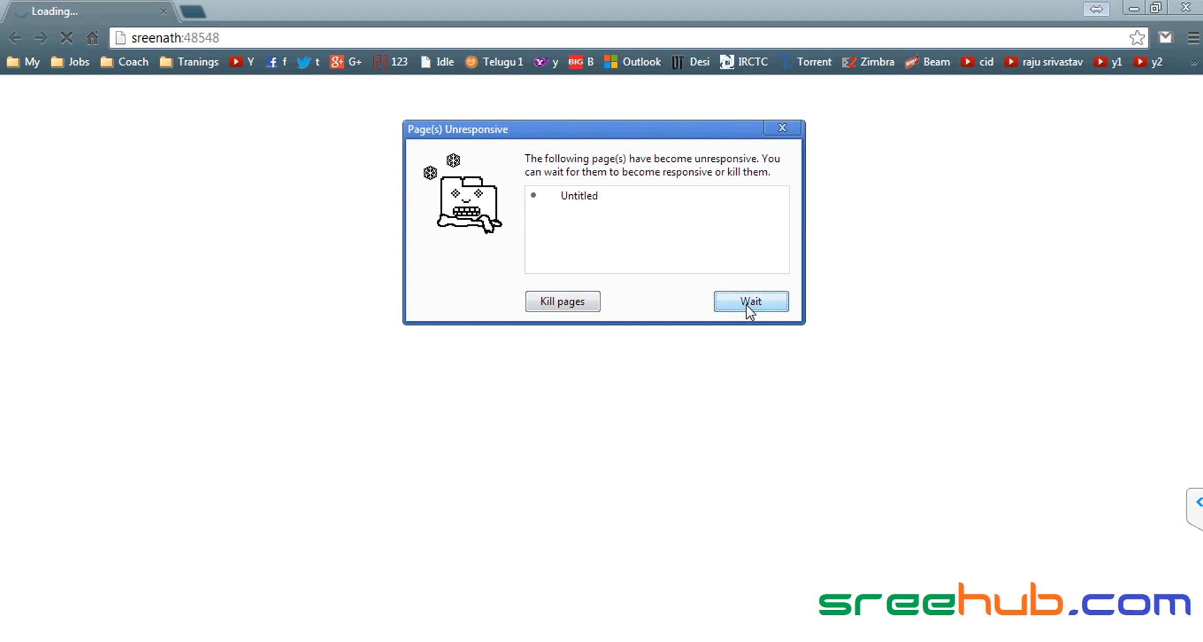
pyautogui.click(748, 302)
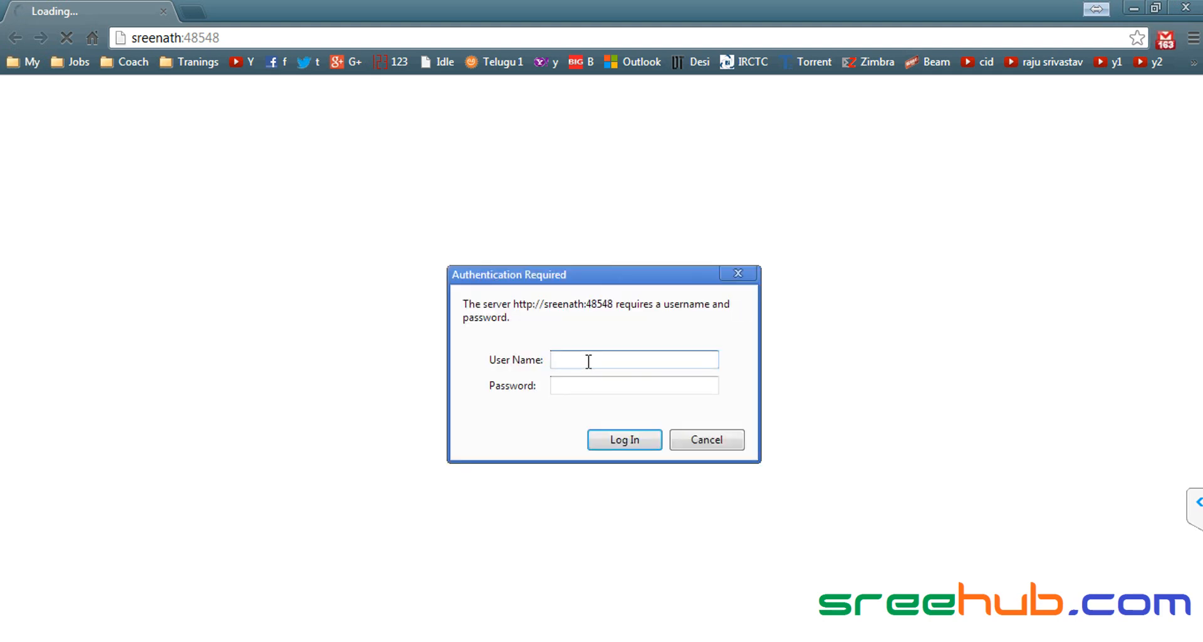
# Step: Sign in with the admin user name and its password
pyautogui.write('admin')
pyautogui.press('Tab')
pyautogui.write('*****')
pyautogui.press('Return')
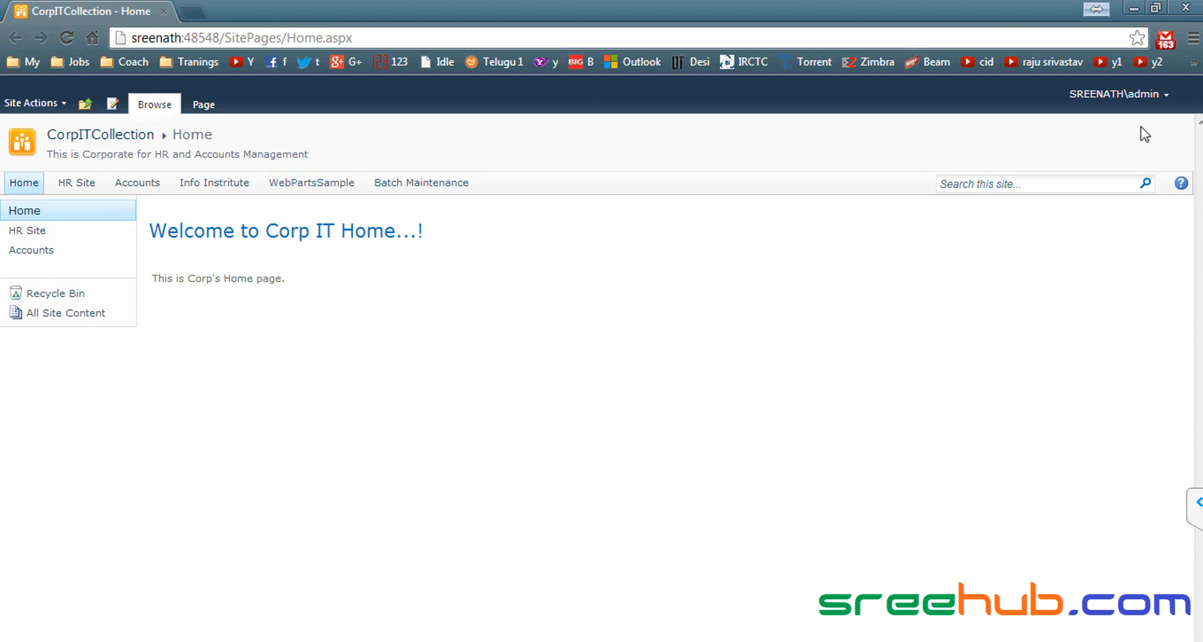
# Step: Sign out of the SharePoint site from the admin user menu
pyautogui.click(1132, 93)
pyautogui.click(1033, 204)
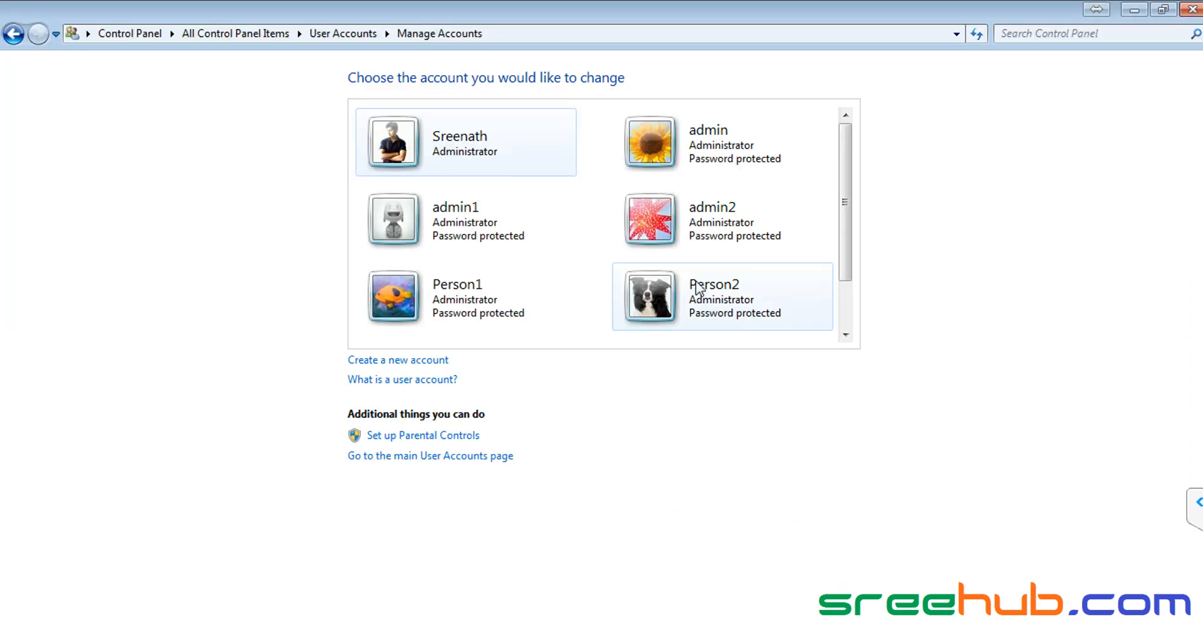
pyautogui.click(1134, 10)
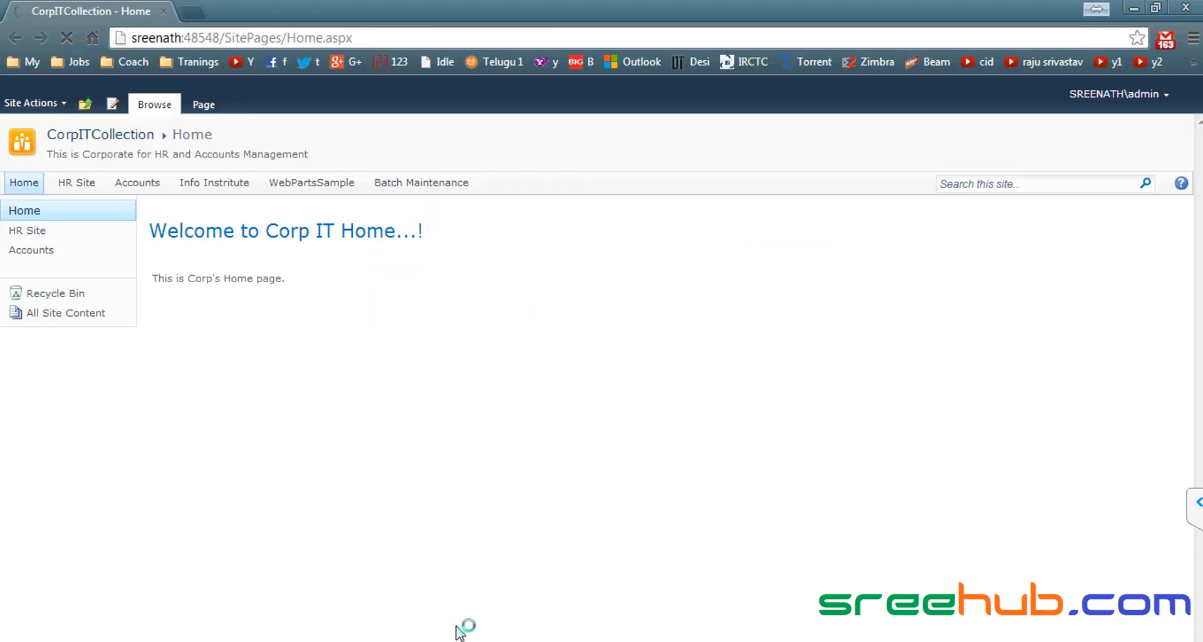
# Step: In Internet Explorer, review the CorpITCollection Members, Visitors and Owners groups
pyautogui.click(225, 640)
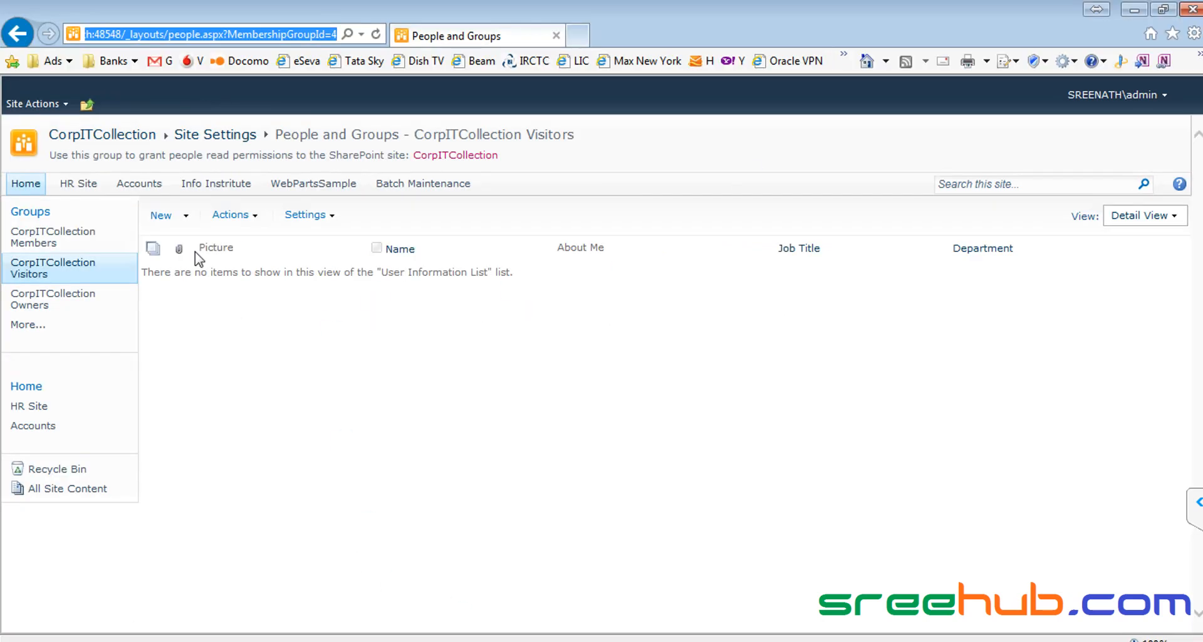
pyautogui.click(56, 237)
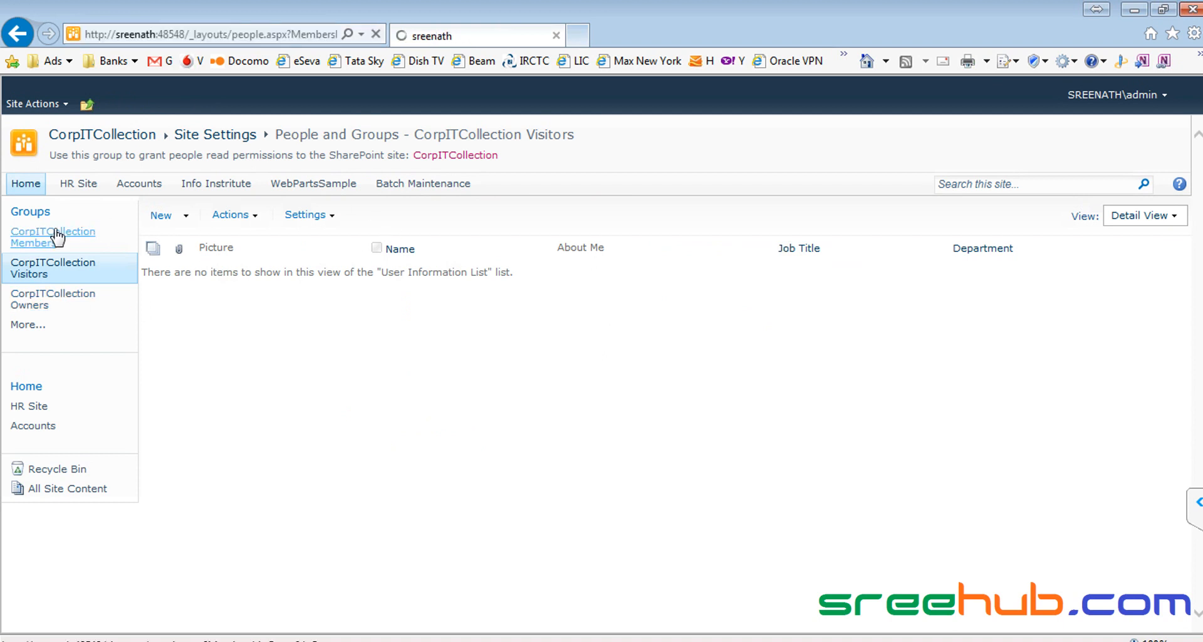
pyautogui.click(55, 268)
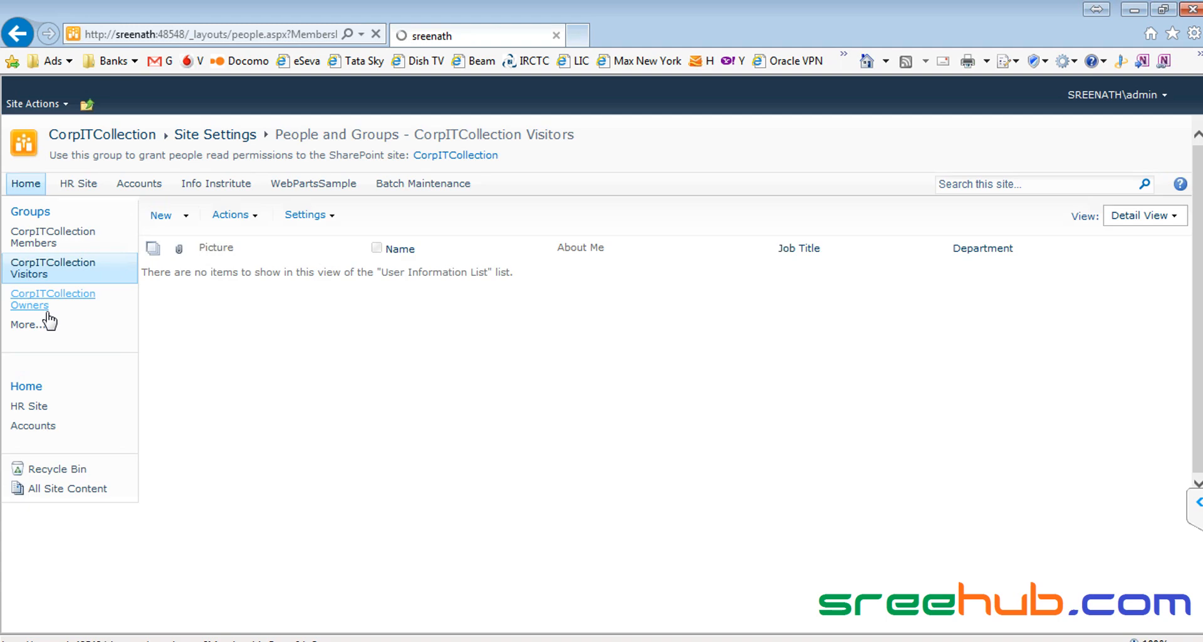
pyautogui.click(46, 308)
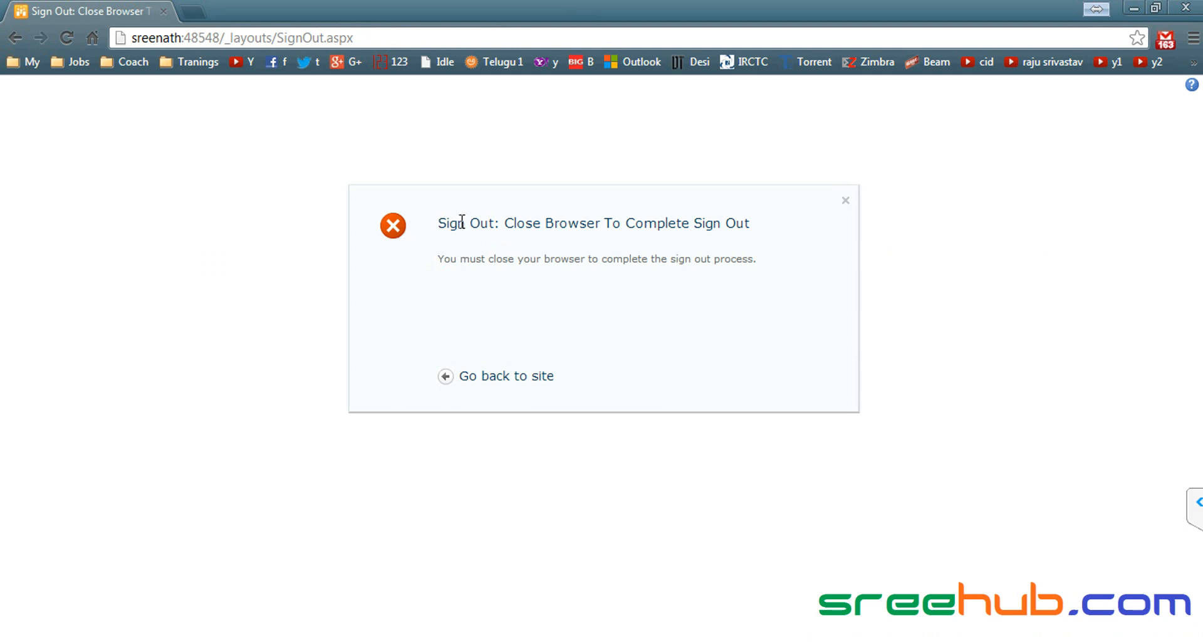
# Step: Go back to the site from the sign-out page, then replace the CorpITCollection tab with a new tab
pyautogui.click(508, 376)
pyautogui.click(197, 39)
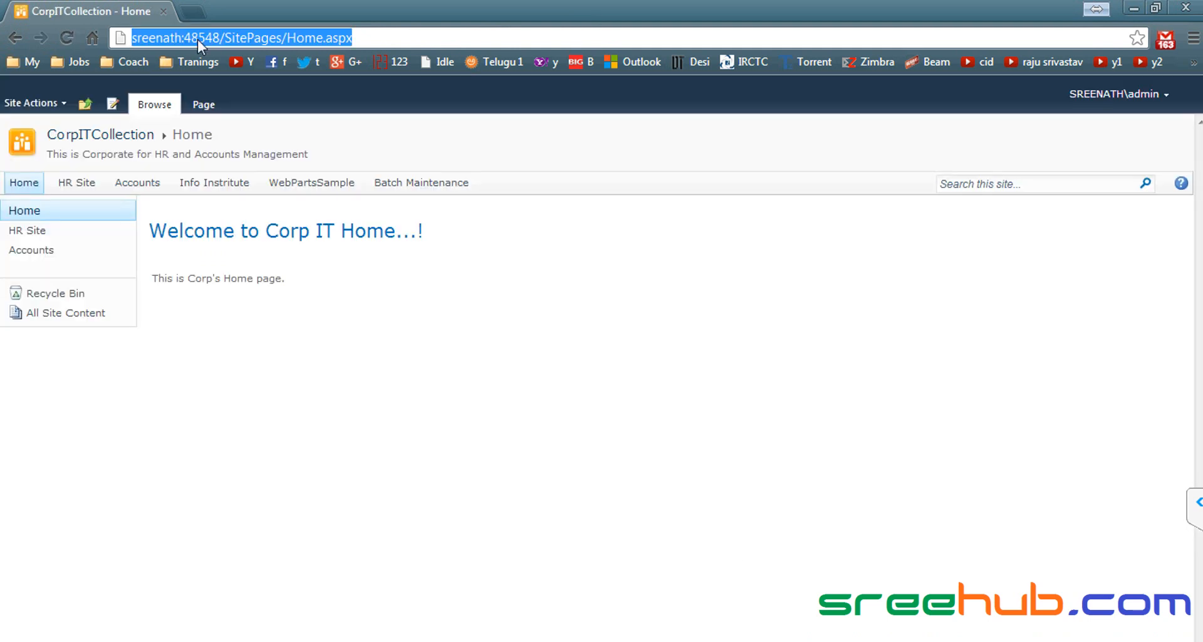
pyautogui.click(202, 13)
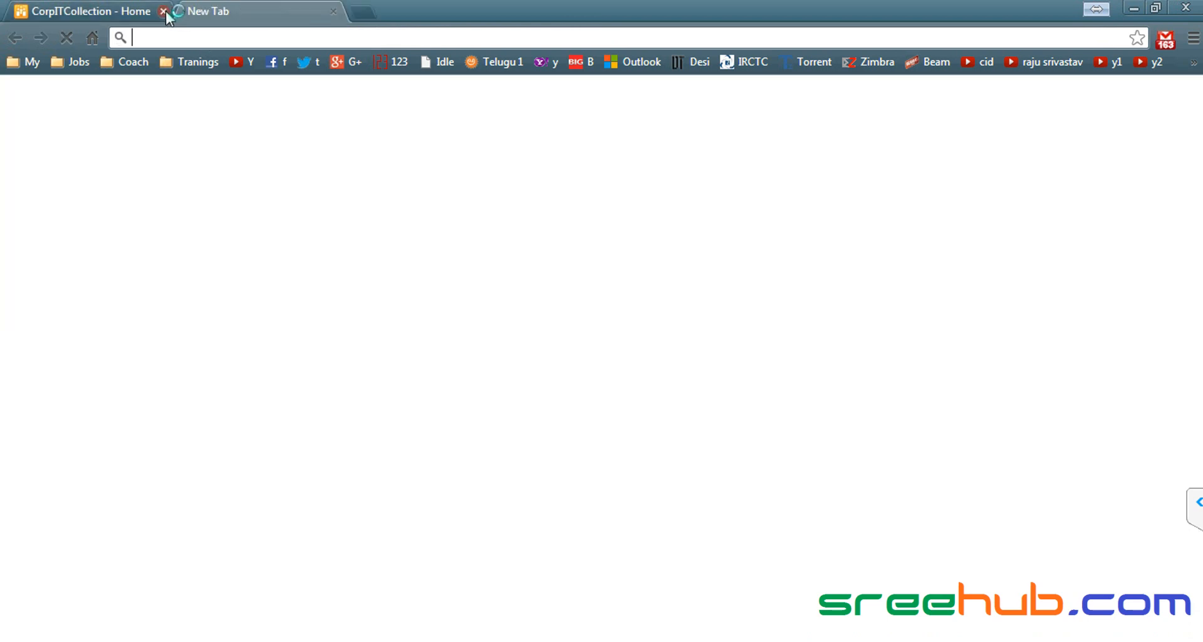
pyautogui.click(164, 11)
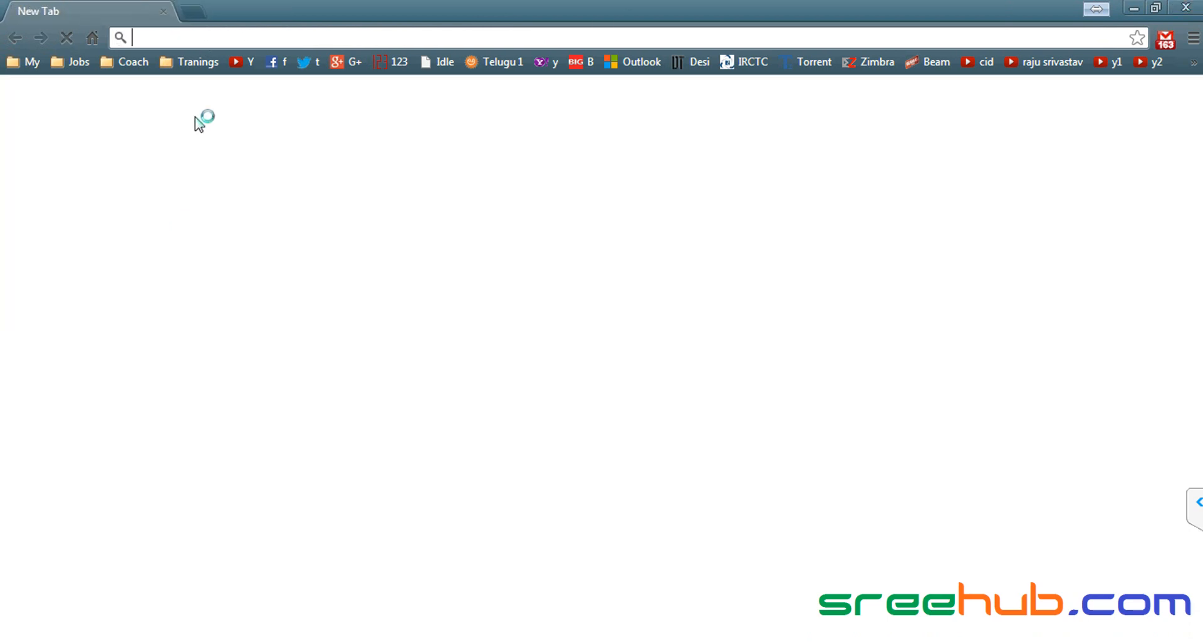
# Step: Paste the SharePoint site address into the new tab and load it
pyautogui.hotkey('ctrl', 'v')
pyautogui.press('Return')
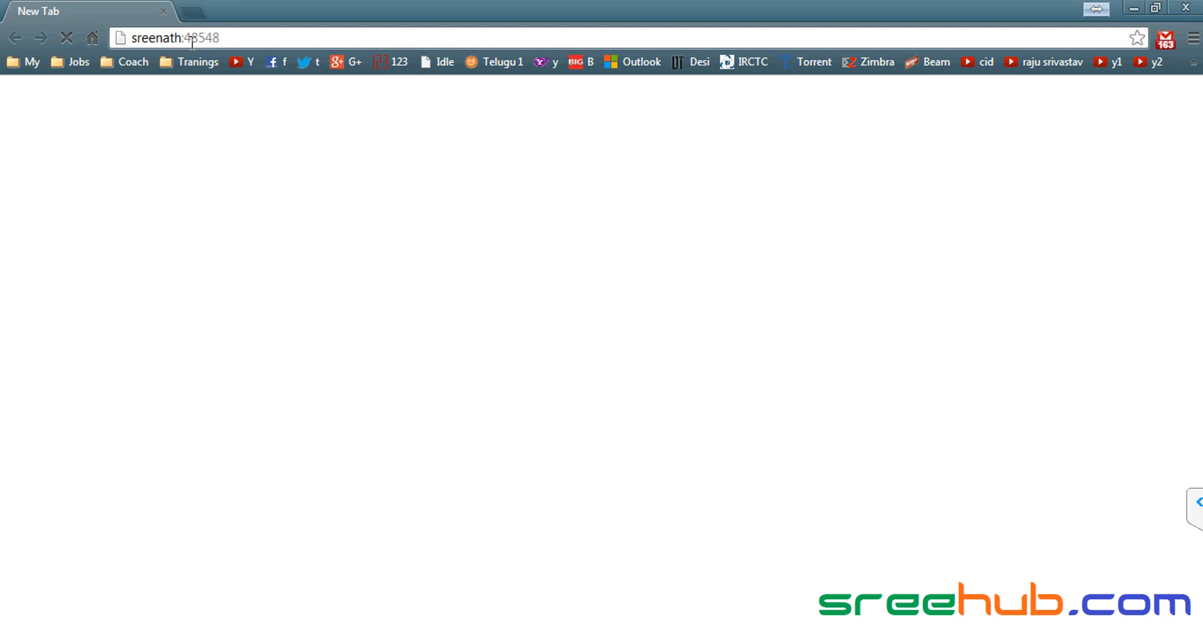
pyautogui.click(223, 39)
pyautogui.click(223, 39)
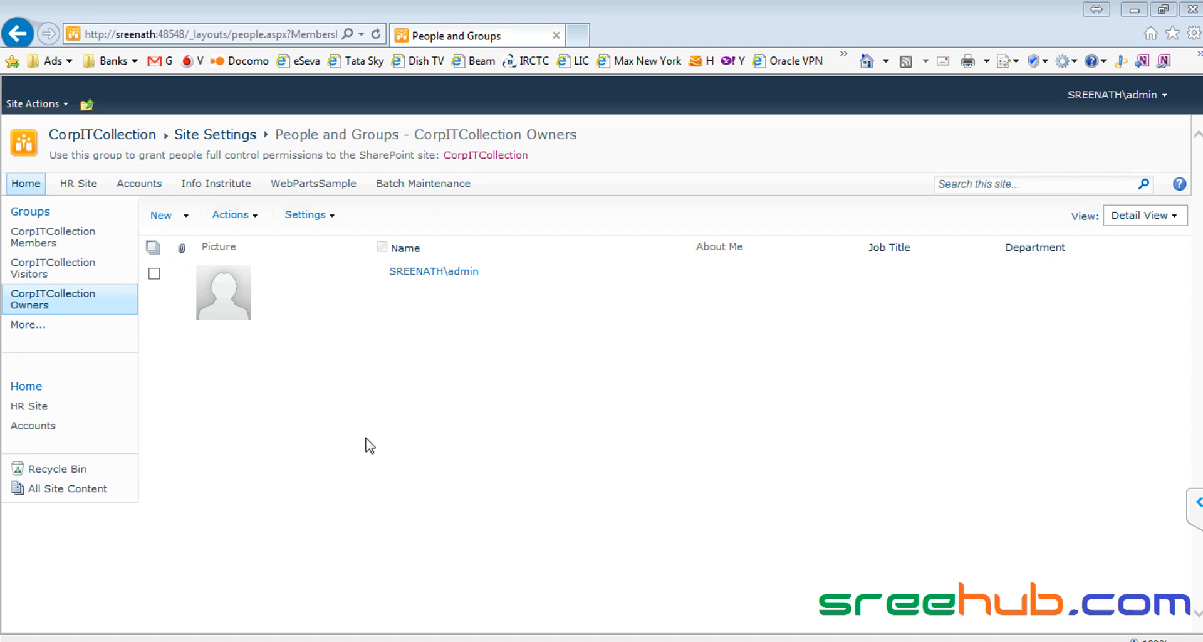
# Step: Go to sreenath:48548 in Chrome, dismissing the default-browser notice and waiting for the page
pyautogui.click(250, 37)
pyautogui.write('sreenath:48548')
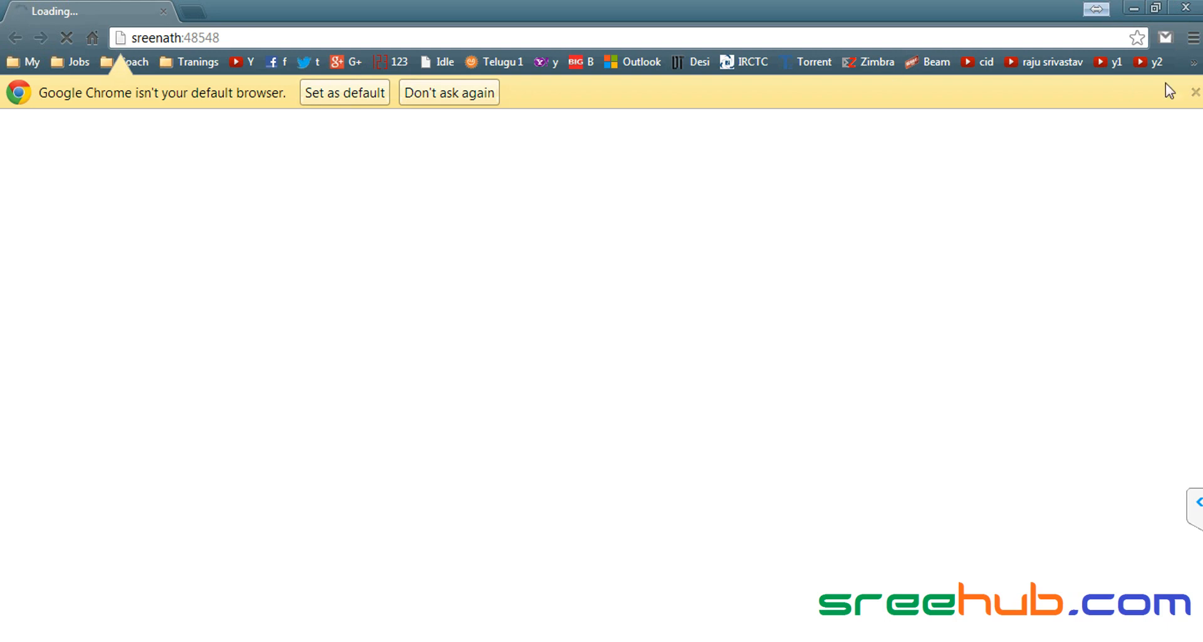
pyautogui.click(1196, 93)
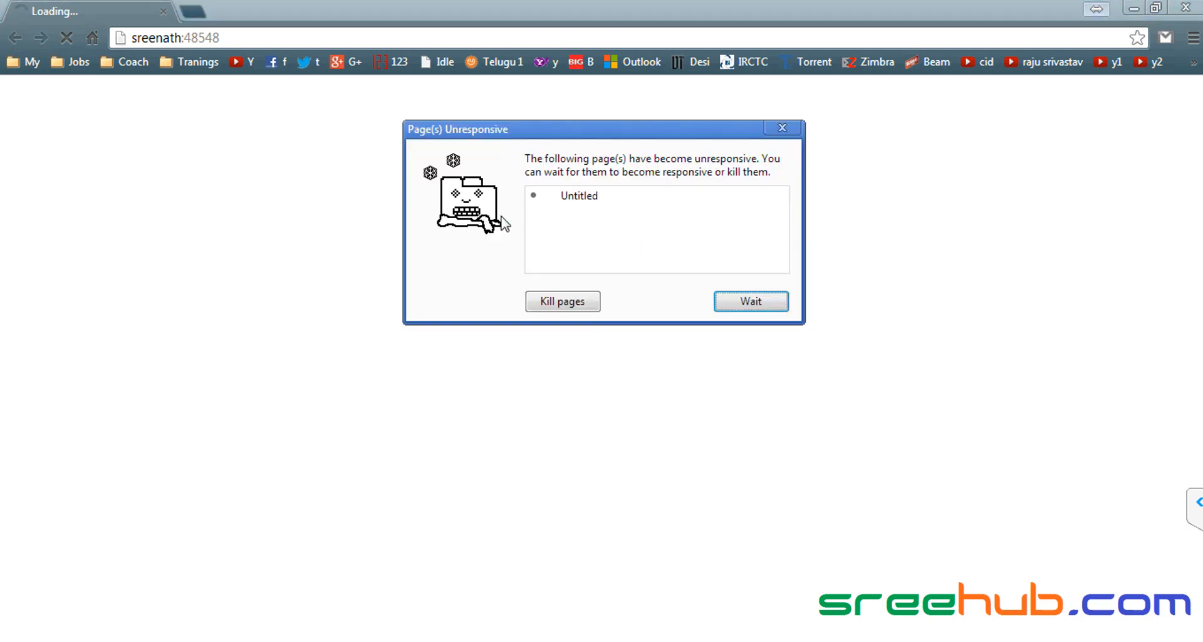
pyautogui.click(777, 302)
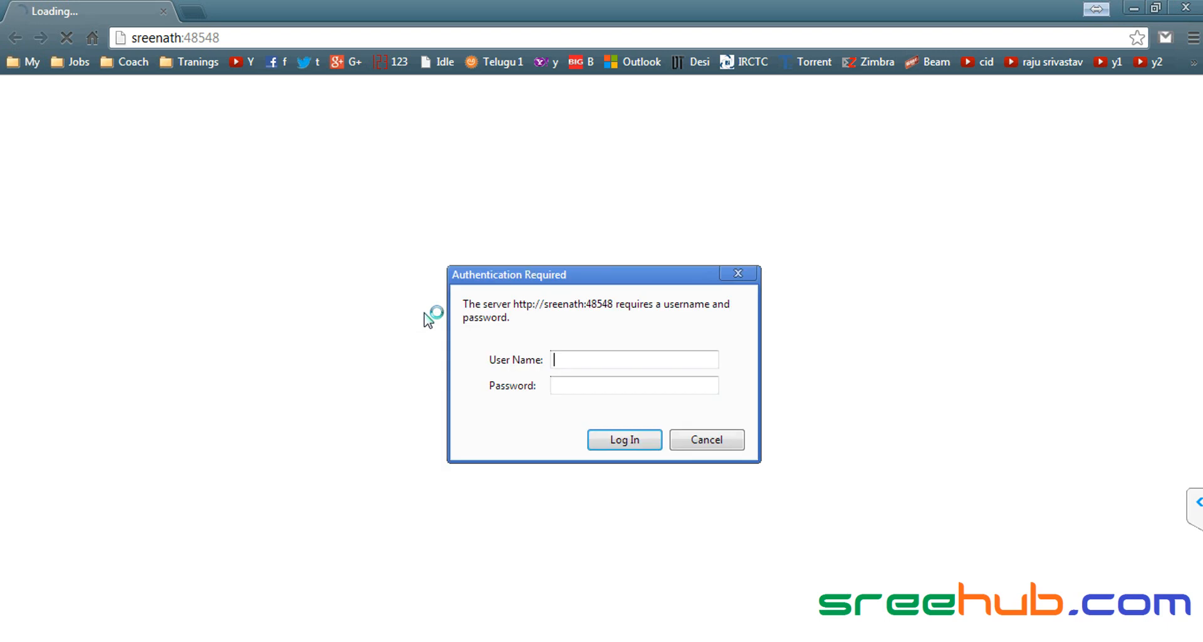
# Step: Sign in with the test user's credentials
pyautogui.click(606, 358)
pyautogui.write('person1')
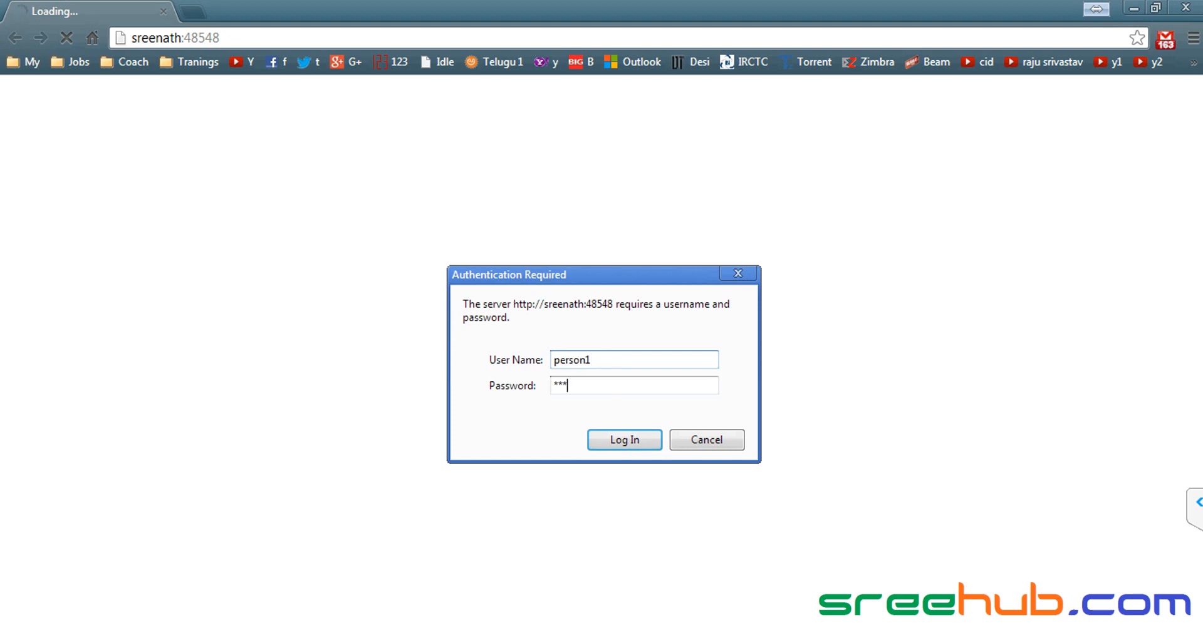
pyautogui.press('Return')
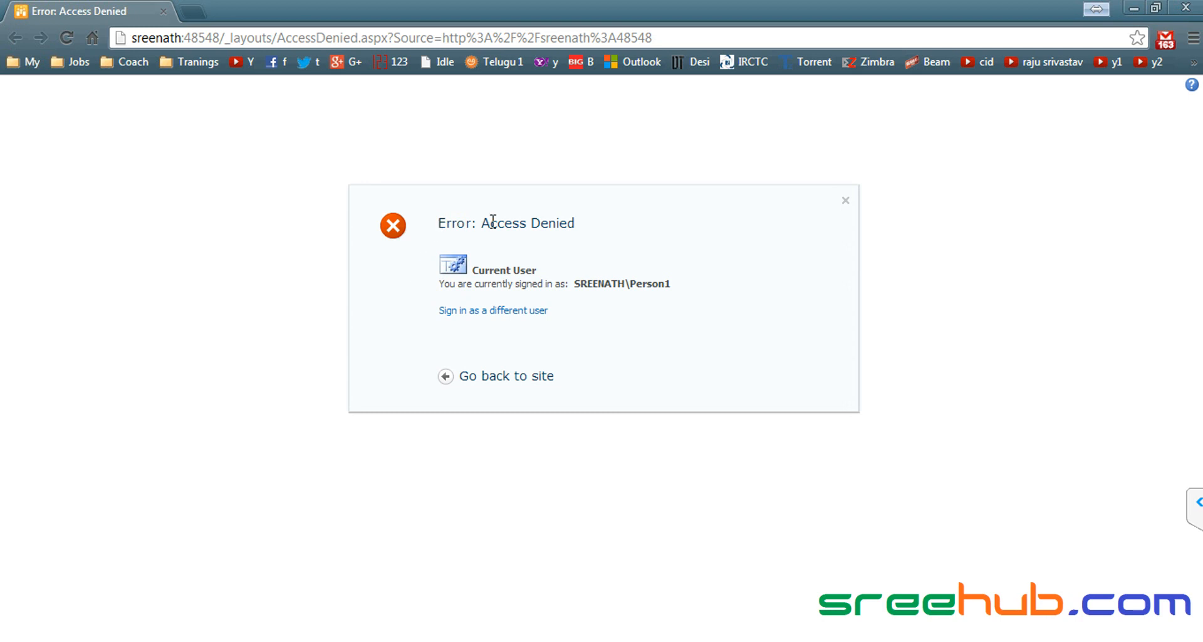
# Step: Highlight the Access Denied message and the signed-in account name in Chrome
pyautogui.moveTo(482, 223); pyautogui.dragTo(598, 226)
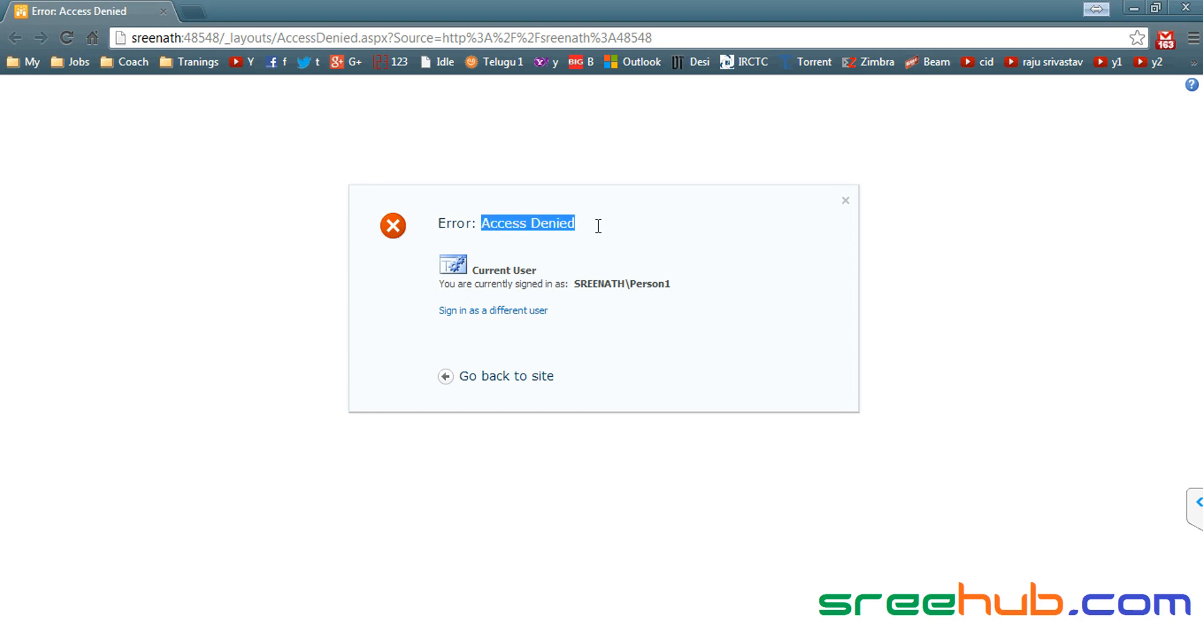
pyautogui.click(533, 227)
pyautogui.moveTo(631, 284); pyautogui.dragTo(659, 285)
pyautogui.click(646, 285)
pyautogui.click(653, 283)
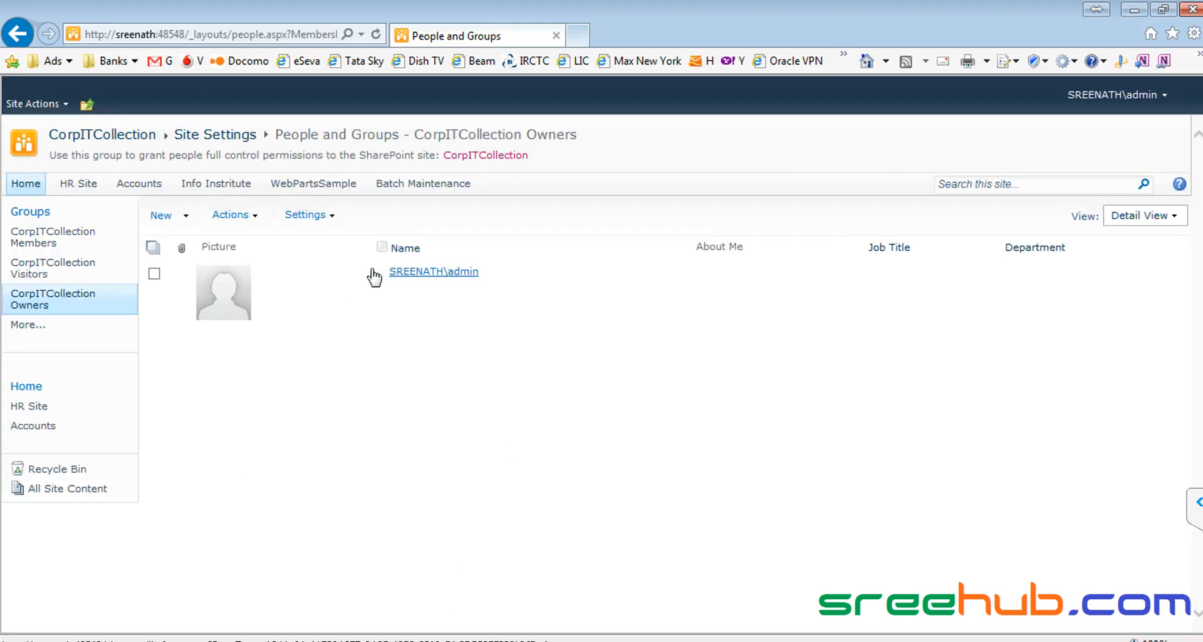
# Step: In IE, check the Visitors and Members groups, then open CorpITCollection Visitors via Site Actions > Site Permissions
pyautogui.click(31, 270)
pyautogui.click(64, 244)
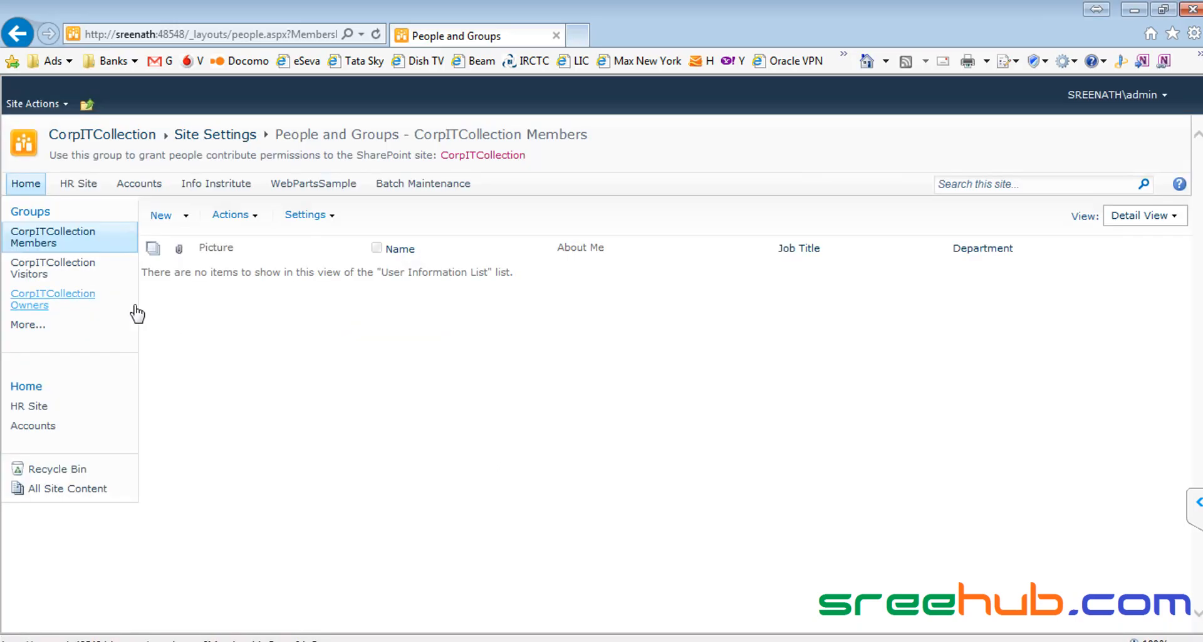
pyautogui.click(45, 273)
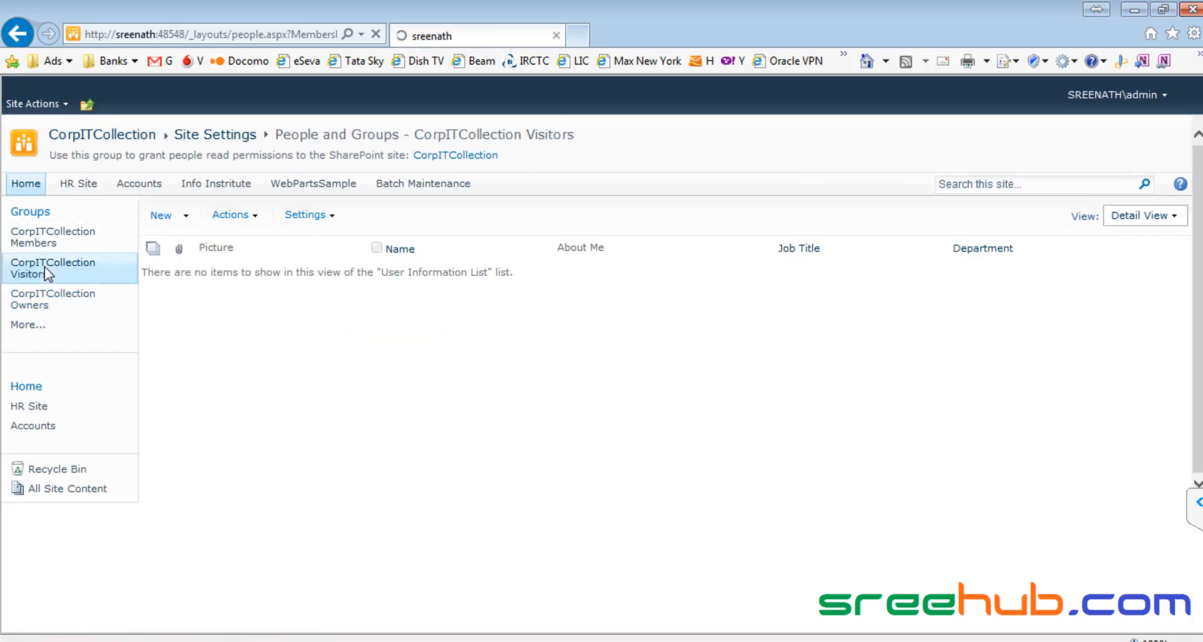
pyautogui.click(94, 134)
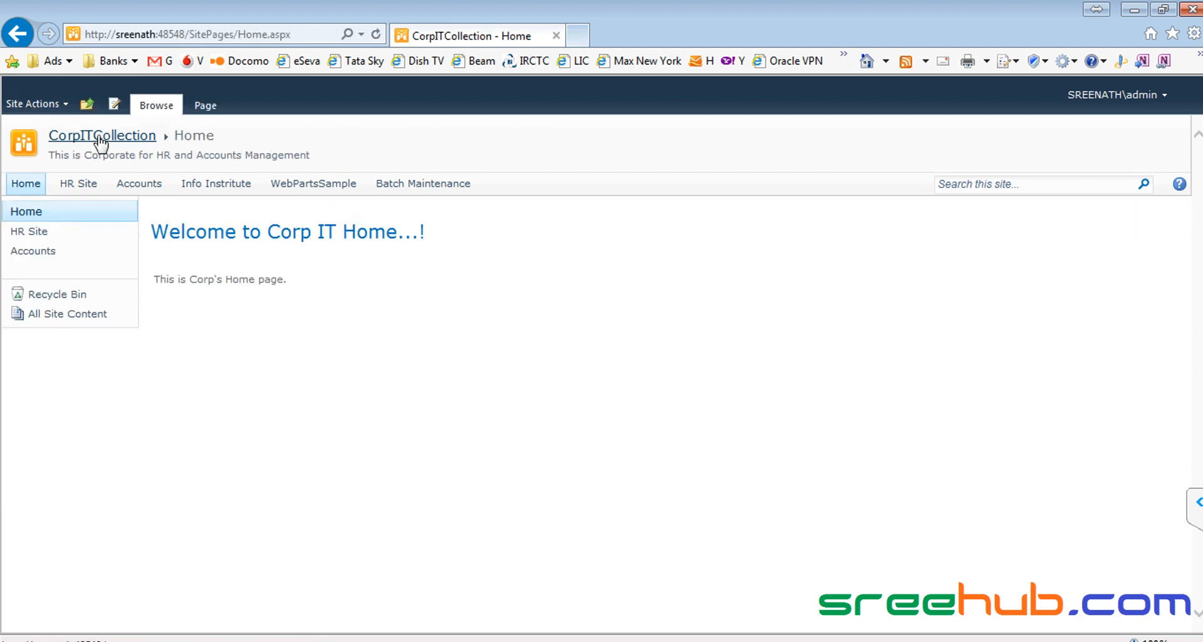
pyautogui.click(35, 105)
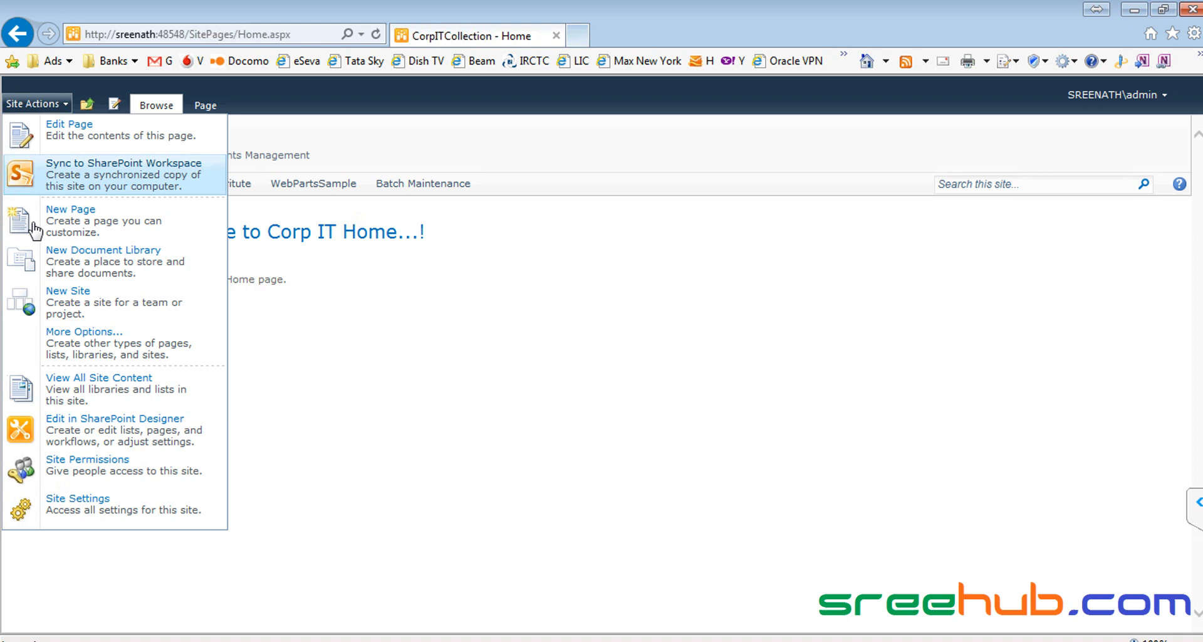
pyautogui.click(80, 469)
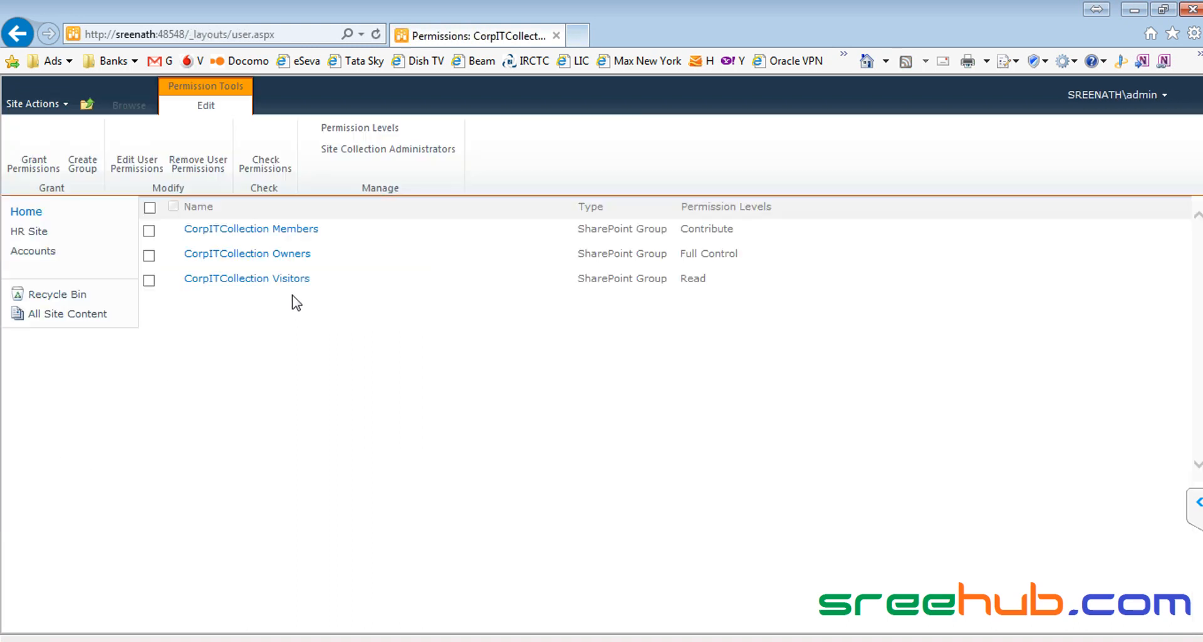
pyautogui.click(295, 279)
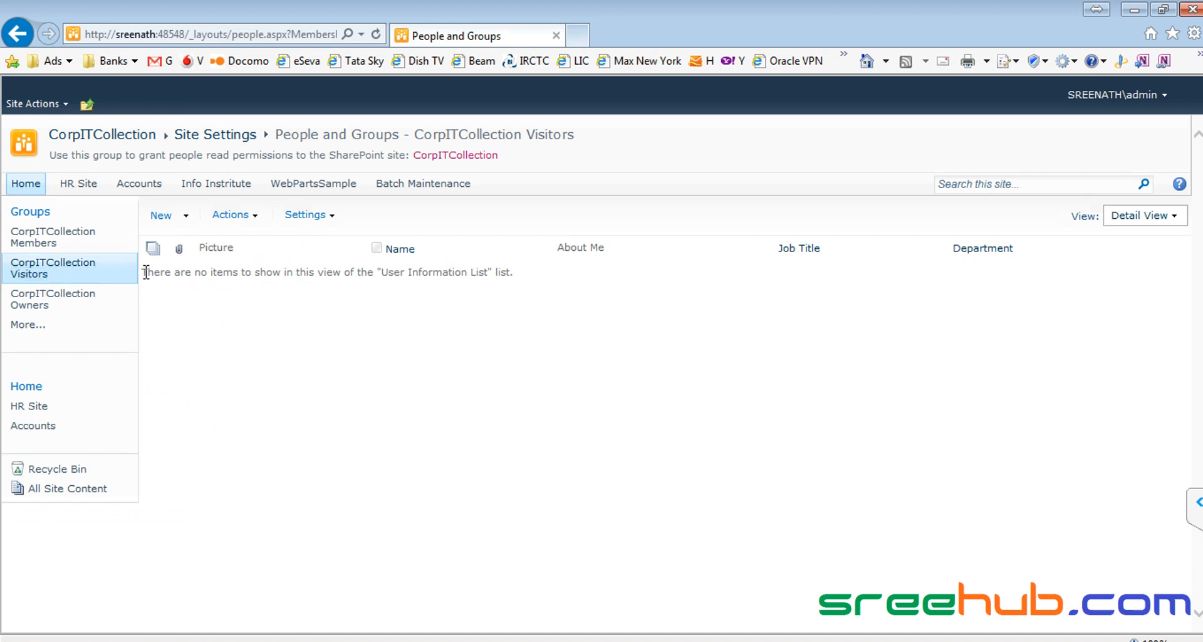
# Step: Add the test user to CorpITCollection Visitors via New > Add Users, checking the name before confirming
pyautogui.click(184, 218)
pyautogui.click(217, 251)
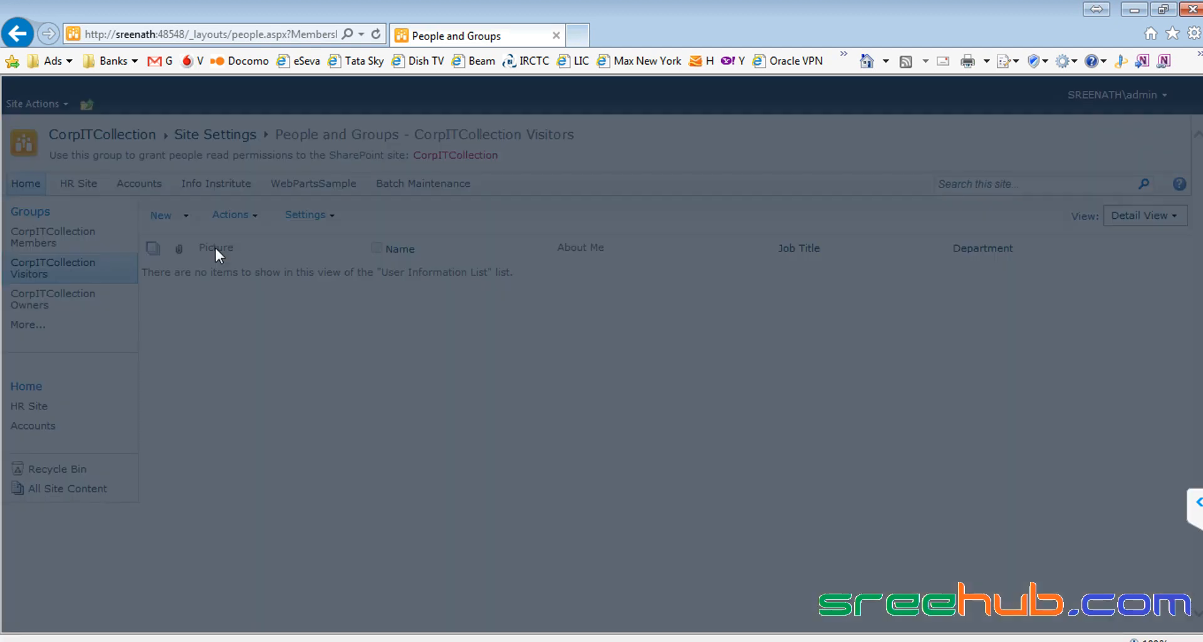
pyautogui.write('person1')
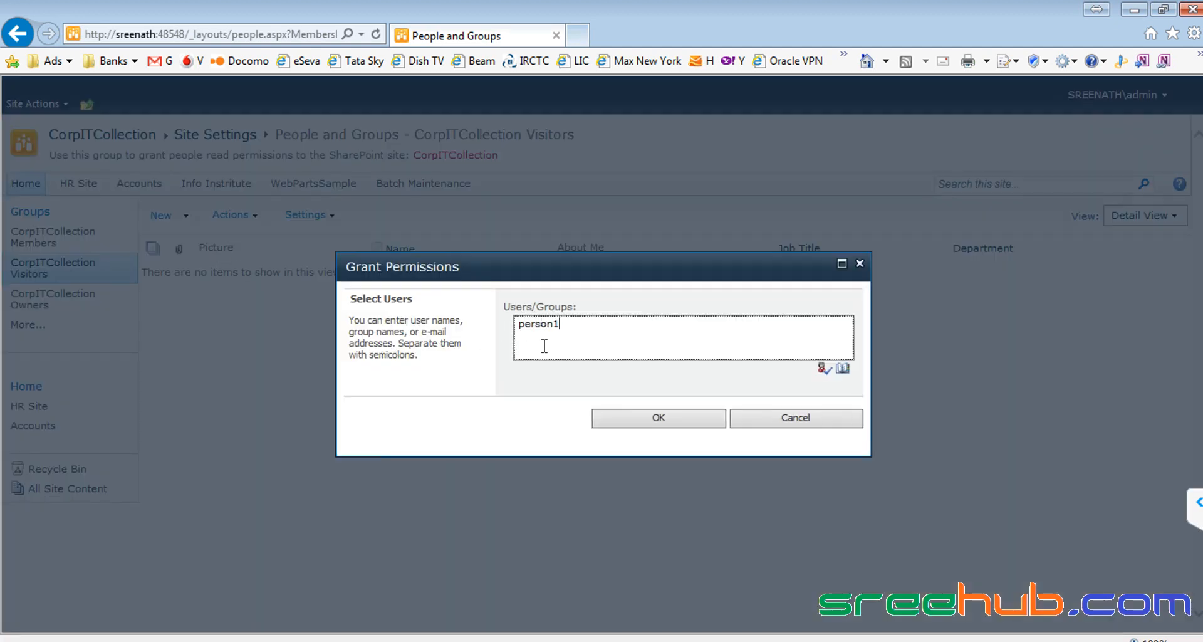
pyautogui.click(823, 368)
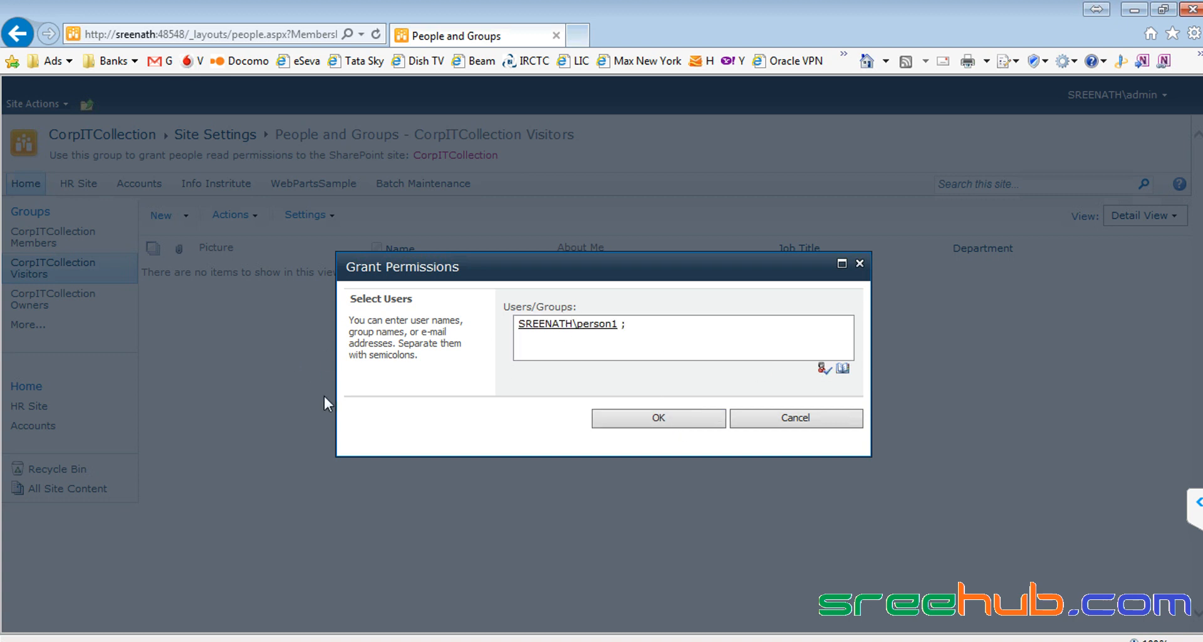
pyautogui.click(677, 420)
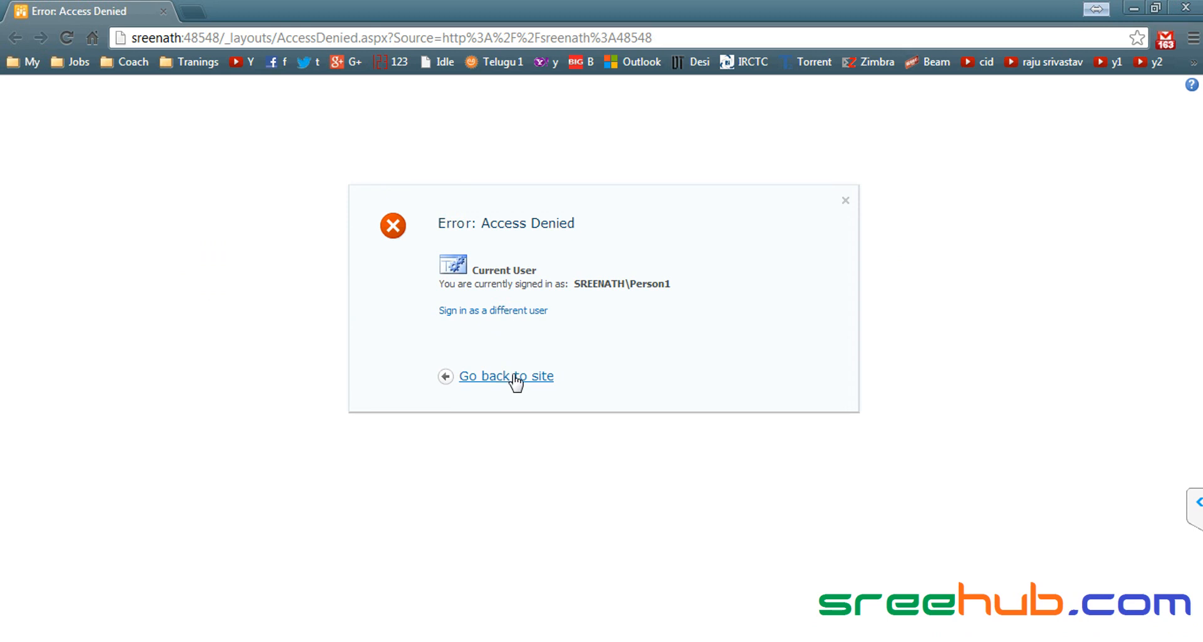
# Step: Sign in as a different user, entering the test user's credentials
pyautogui.click(483, 311)
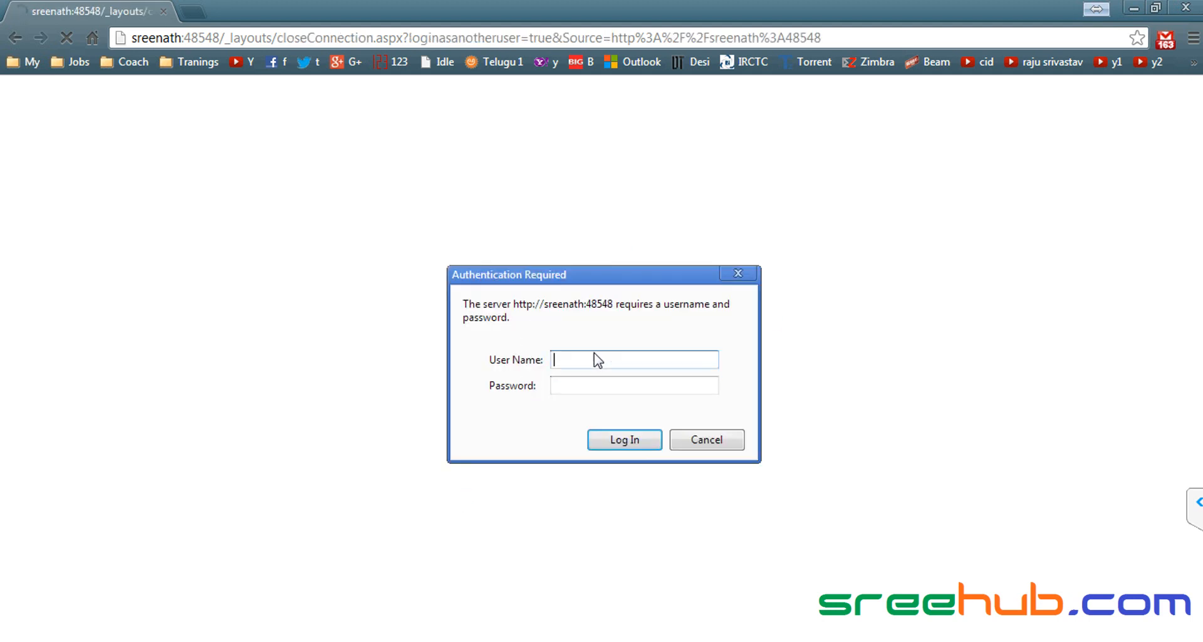
pyautogui.write('perso')
pyautogui.write('***')
pyautogui.press('Return')
pyautogui.write('p')
# Step: Open sreenath:48233 and sign in again with the test user's credentials
pyautogui.click(273, 37)
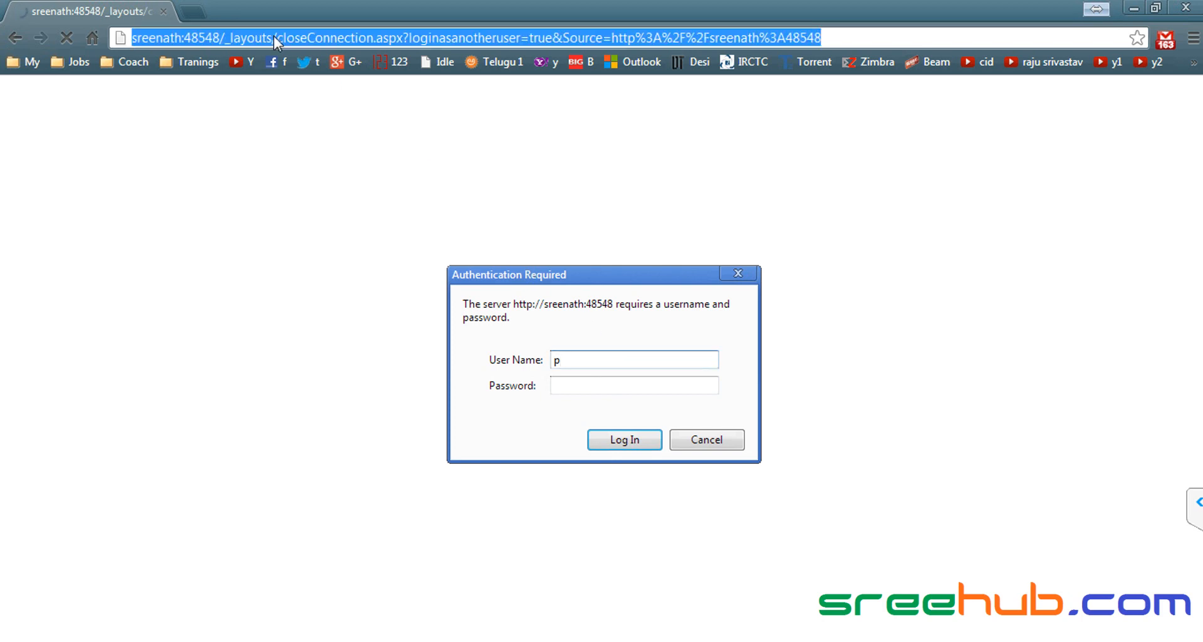
pyautogui.write('sreenath:48233')
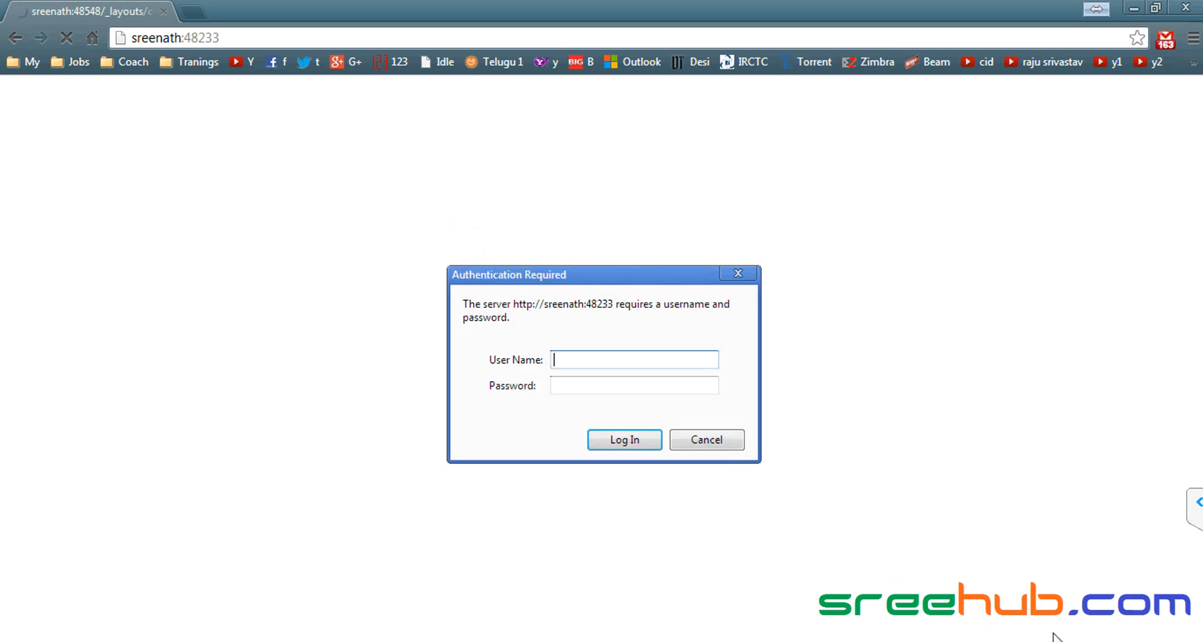
pyautogui.click(1115, 632)
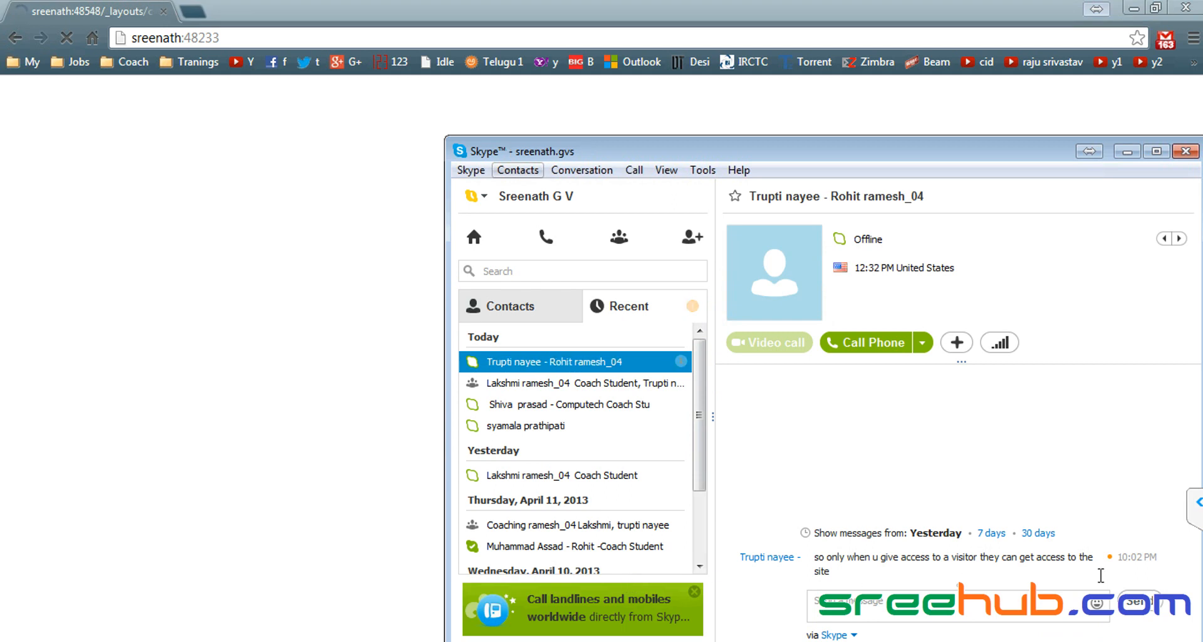
pyautogui.click(1129, 151)
pyautogui.write('person1')
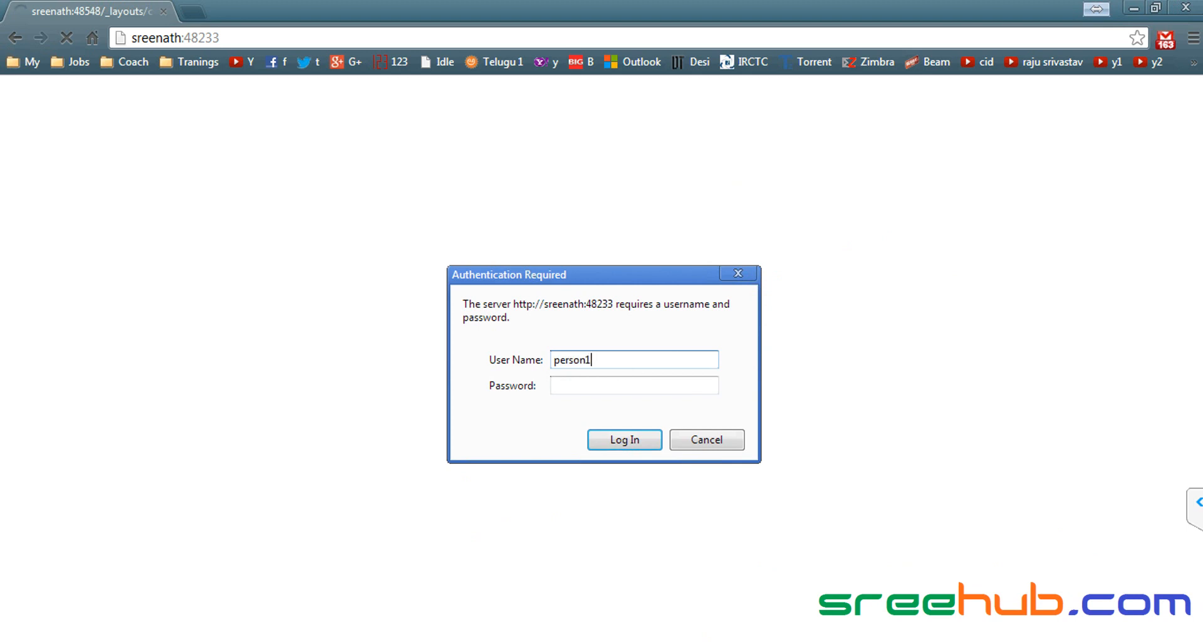
pyautogui.write('*******')
pyautogui.press('Return')
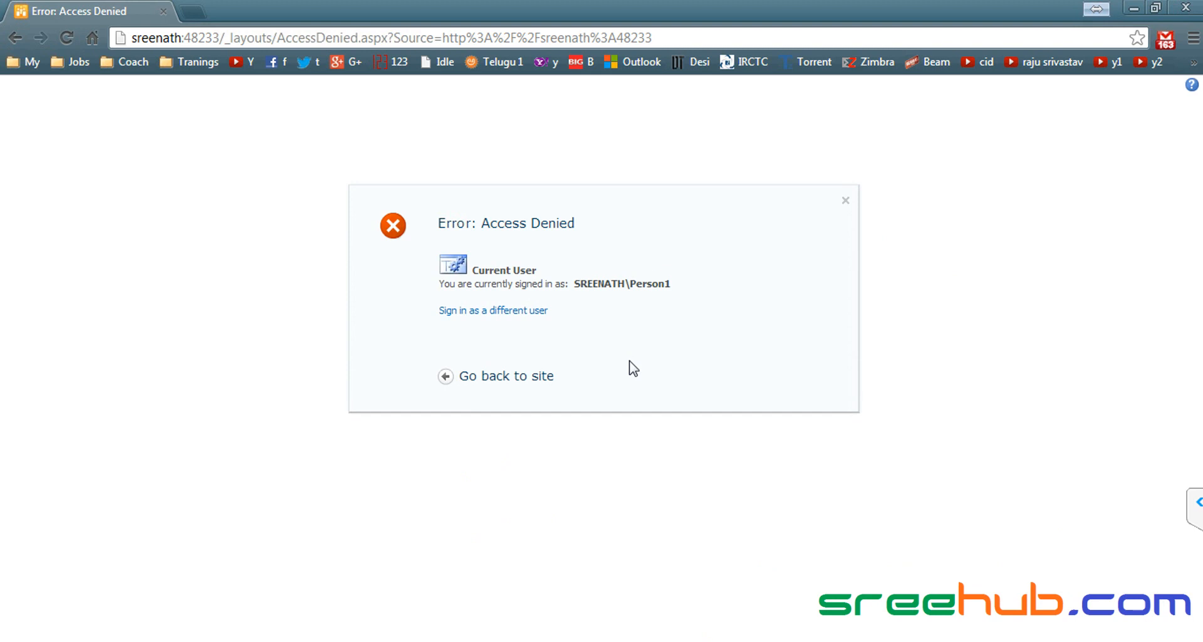
pyautogui.click(1185, 7)
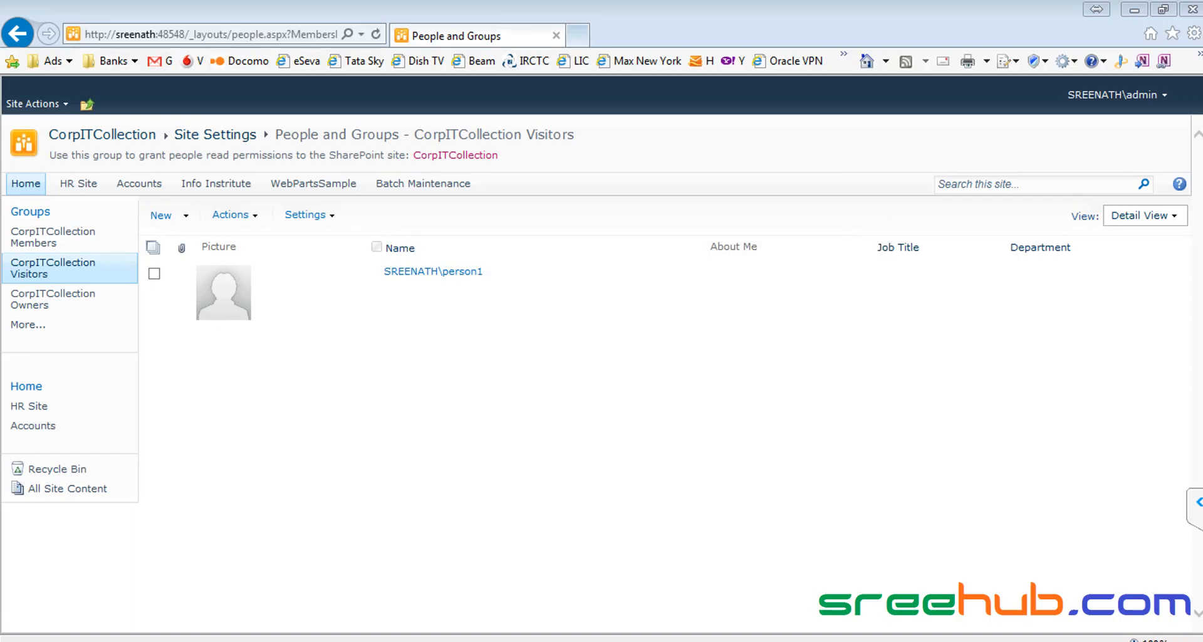
pyautogui.click(289, 185)
pyautogui.click(216, 39)
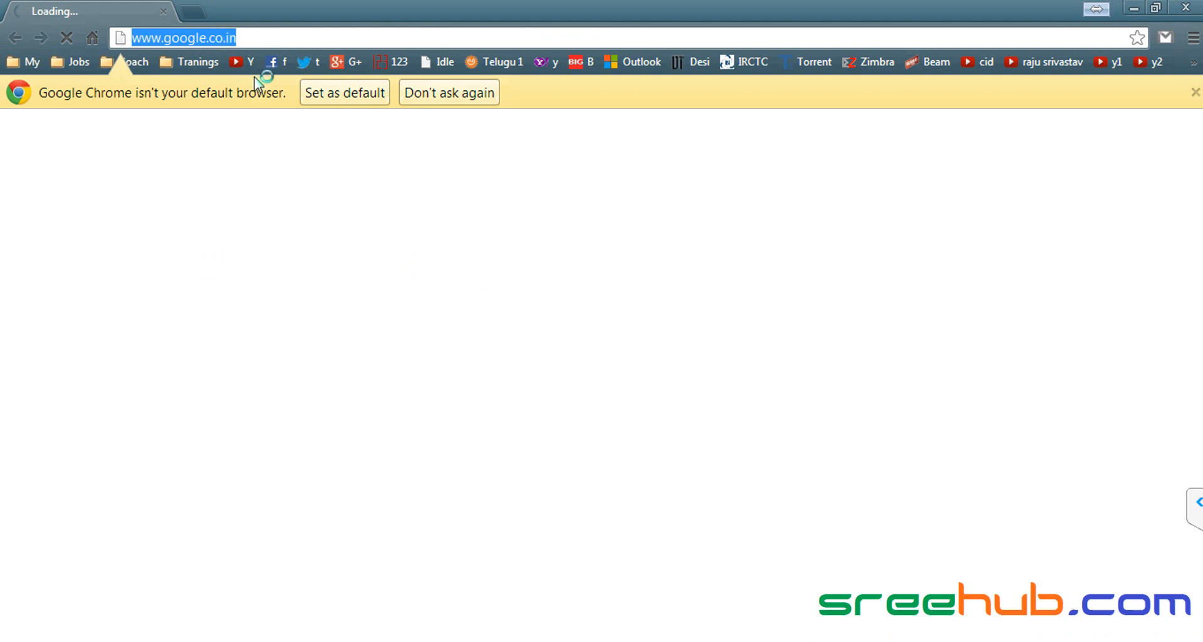
pyautogui.click(329, 98)
pyautogui.click(251, 34)
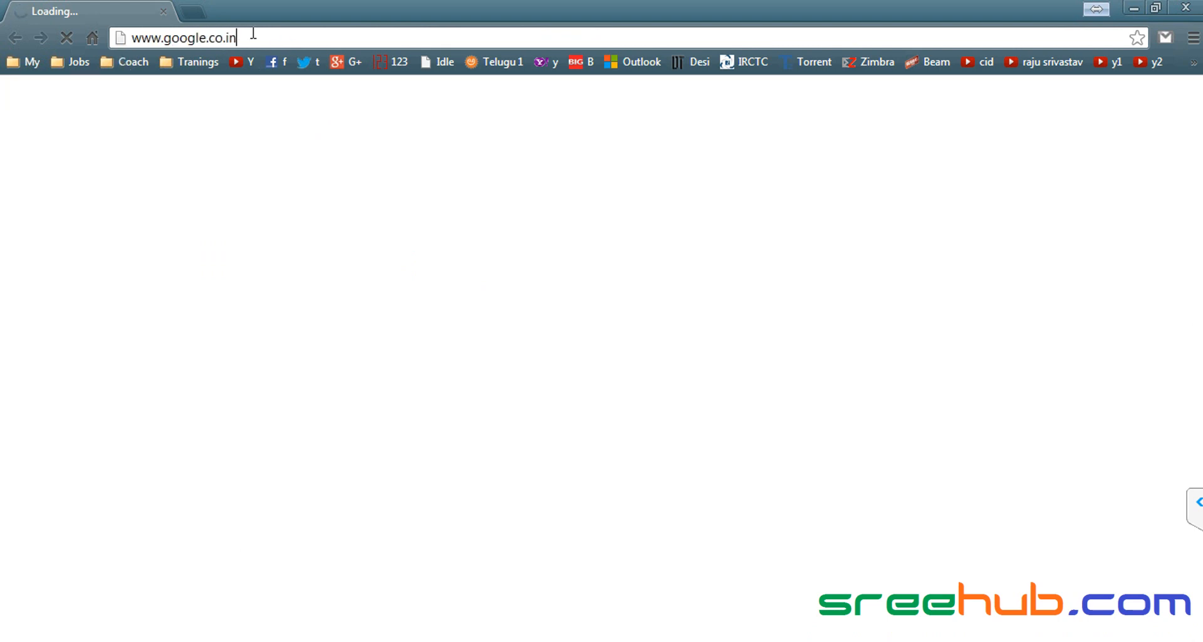
pyautogui.write('http://sreenath:48548/')
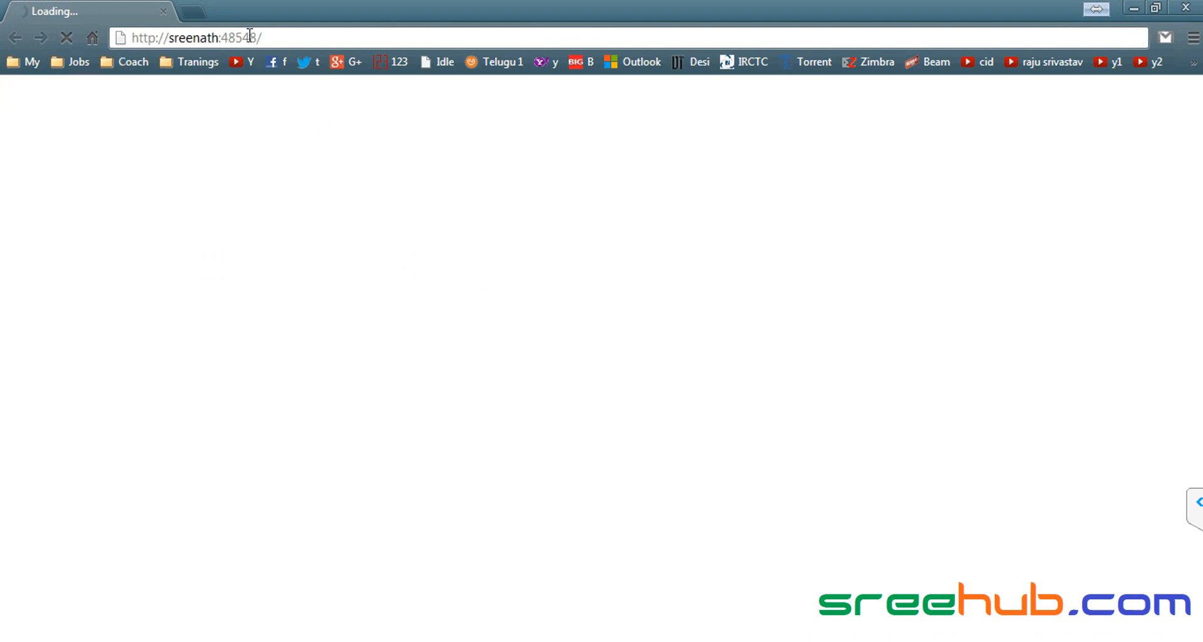
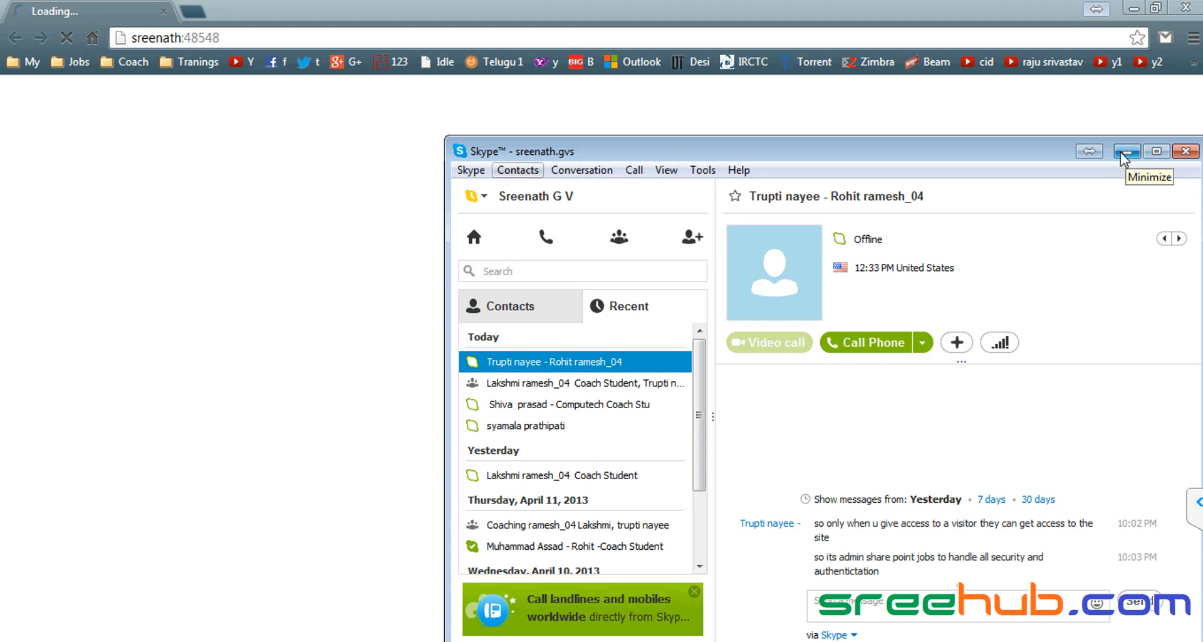
# Step: Move Skype out of the way and keep waiting for the unresponsive Chrome page
pyautogui.click(1125, 151)
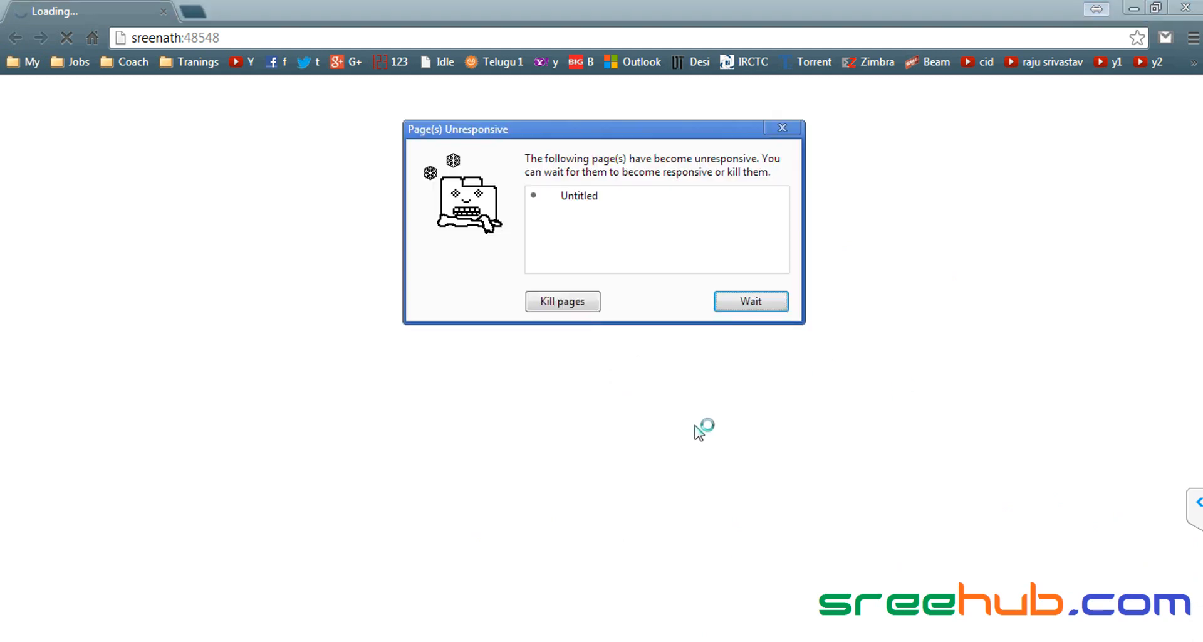
pyautogui.click(766, 302)
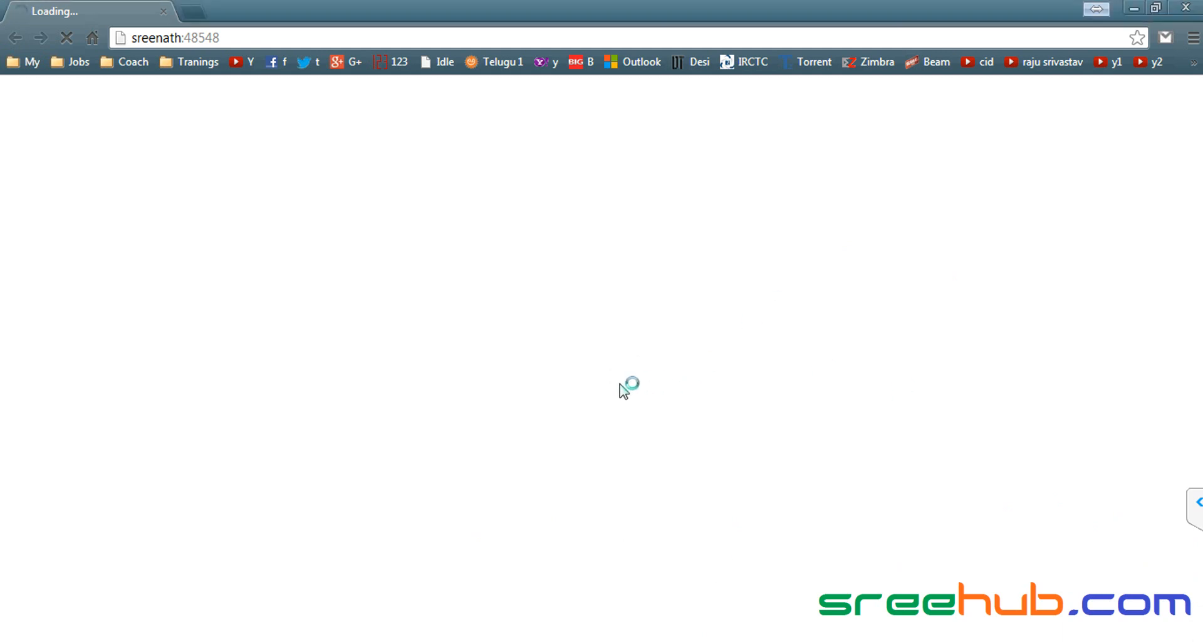
pyautogui.click(273, 40)
pyautogui.hotkey('ctrl', 'c')
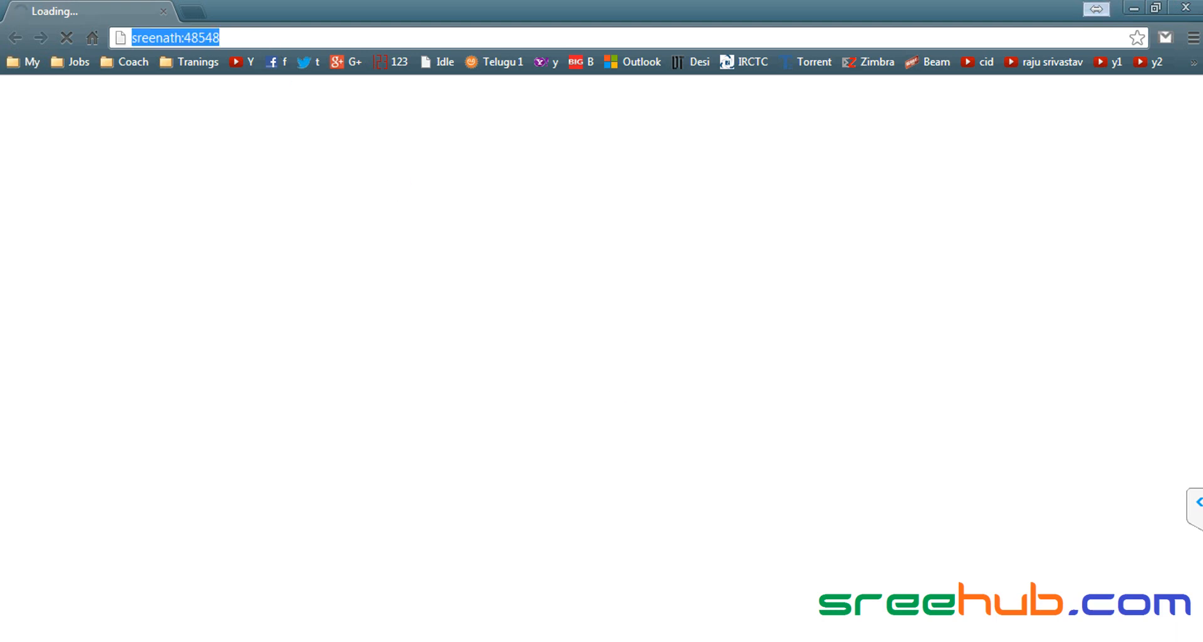
pyautogui.hotkey('alt', 'Tab')
pyautogui.click(1128, 145)
pyautogui.click(113, 641)
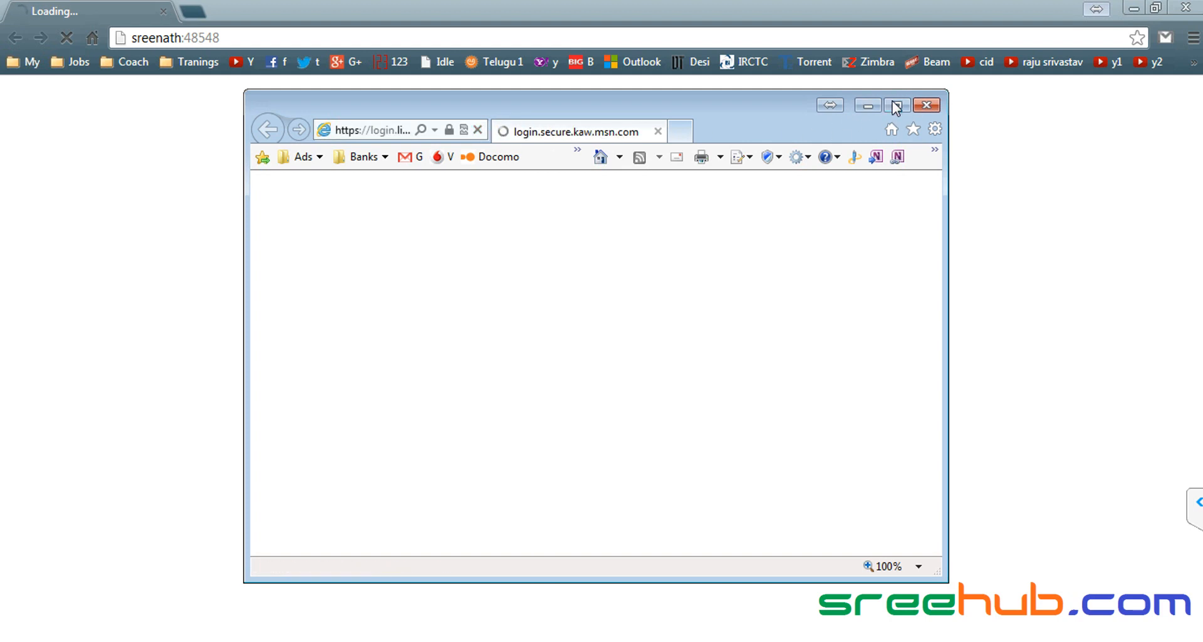
pyautogui.click(907, 106)
pyautogui.click(274, 39)
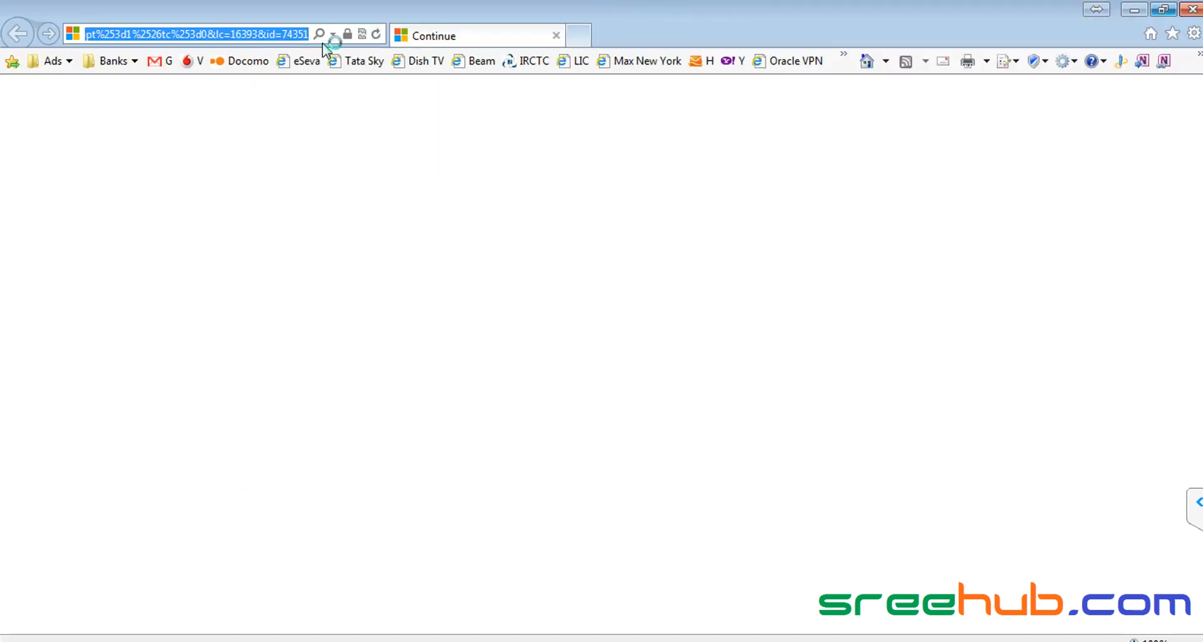
pyautogui.hotkey('ctrl', 'v')
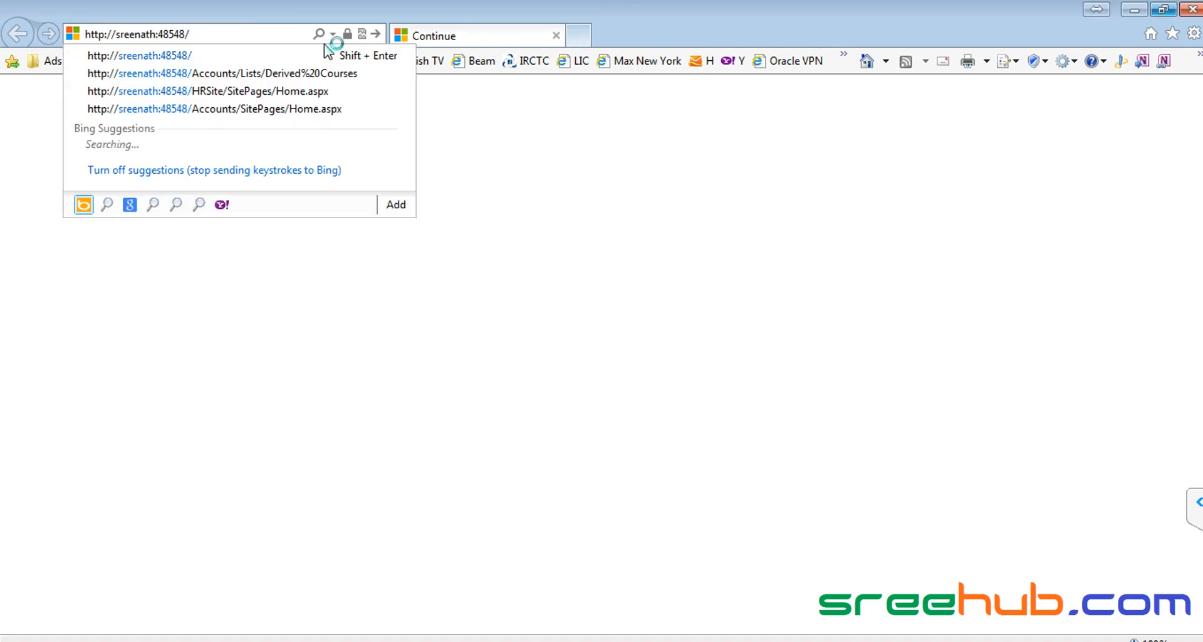
pyautogui.press('Return')
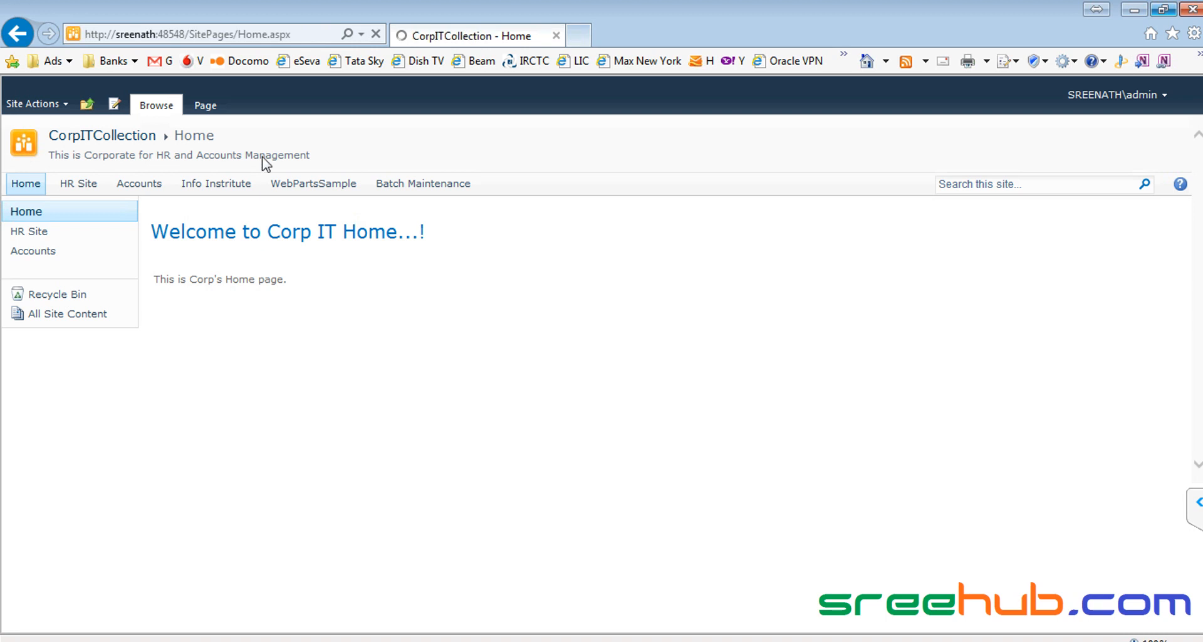
pyautogui.click(1193, 10)
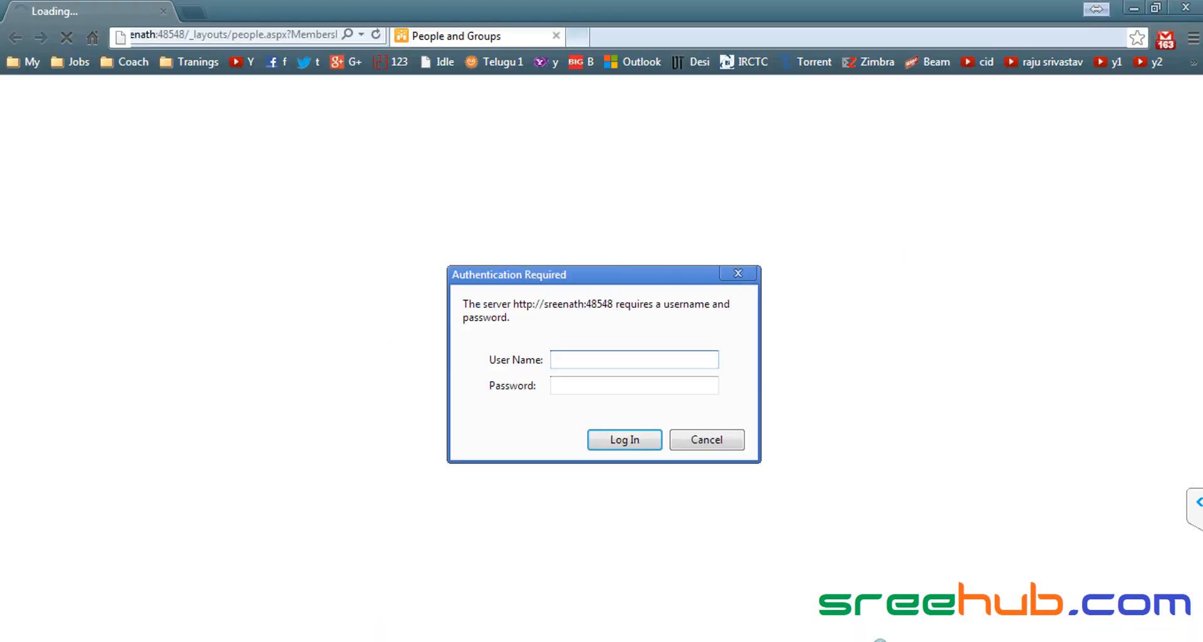
pyautogui.click(578, 362)
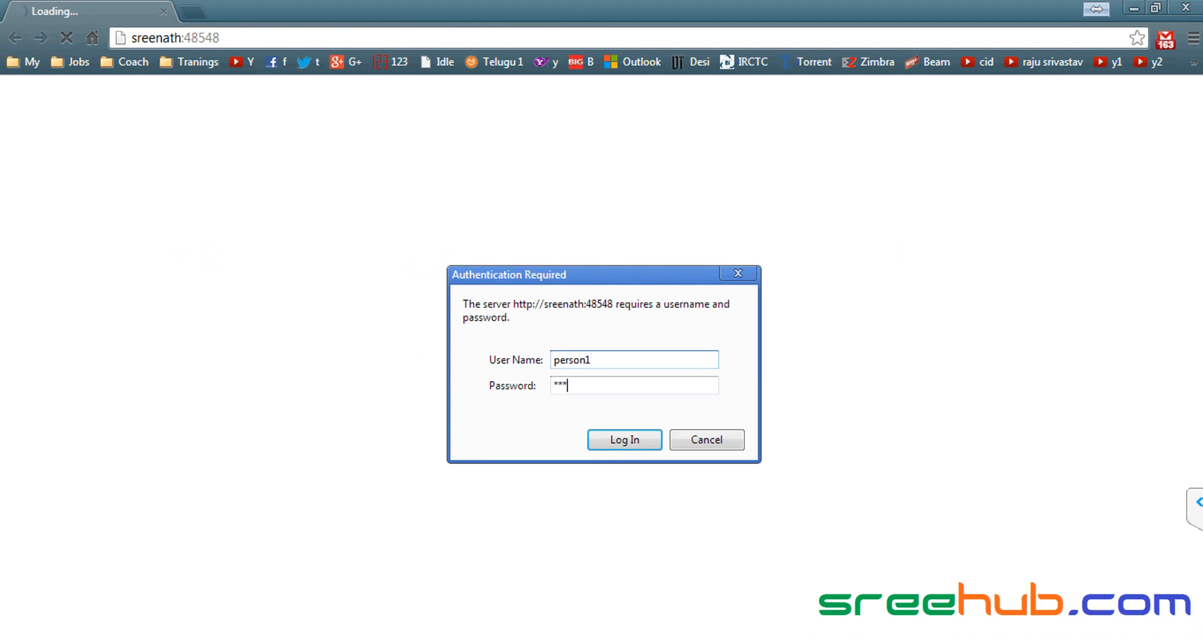
# Step: Sign in as the visitor, compare with IE's Visitors group, and review the visitor's Site Actions menu
pyautogui.press('Return')
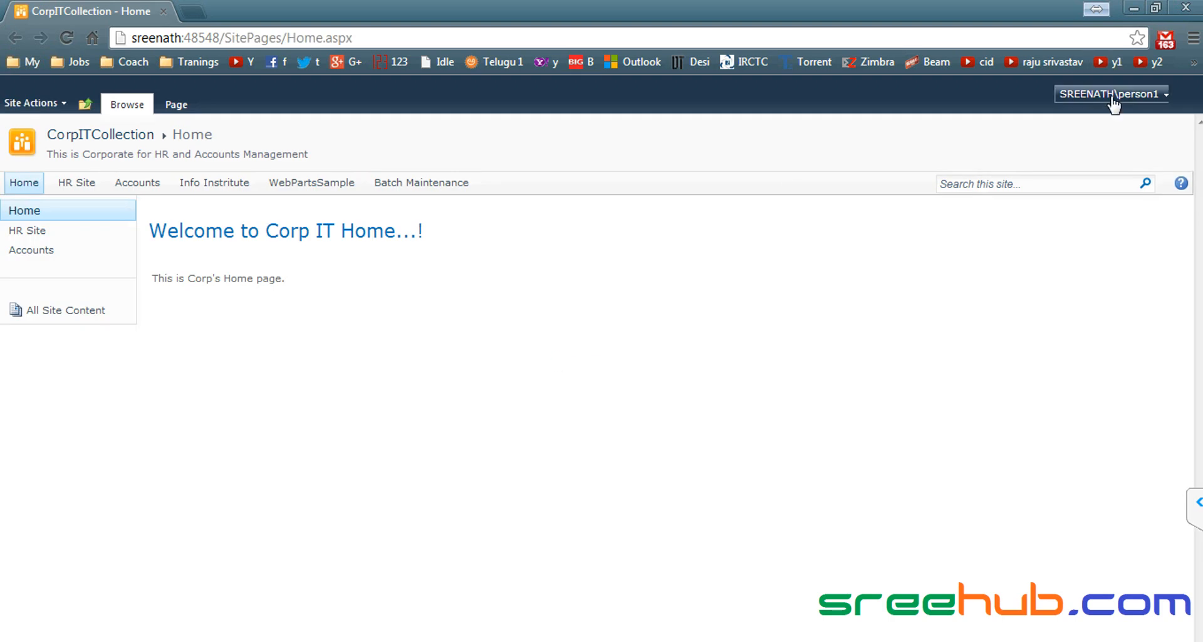
pyautogui.hotkey('alt', 'Tab')
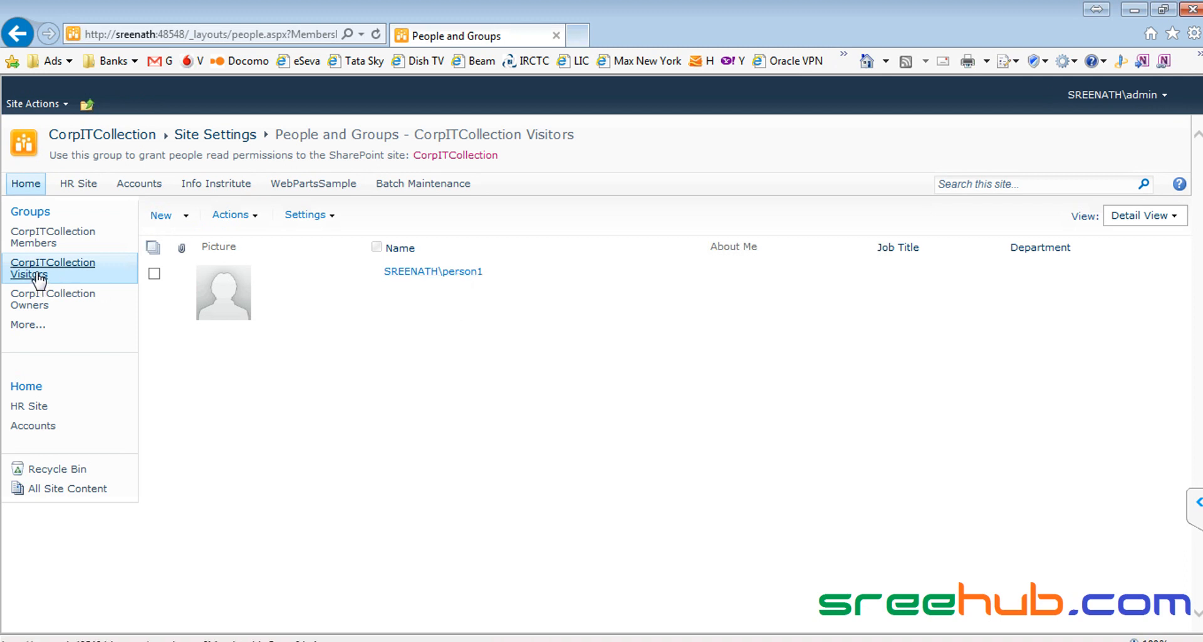
pyautogui.hotkey('alt', 'Tab')
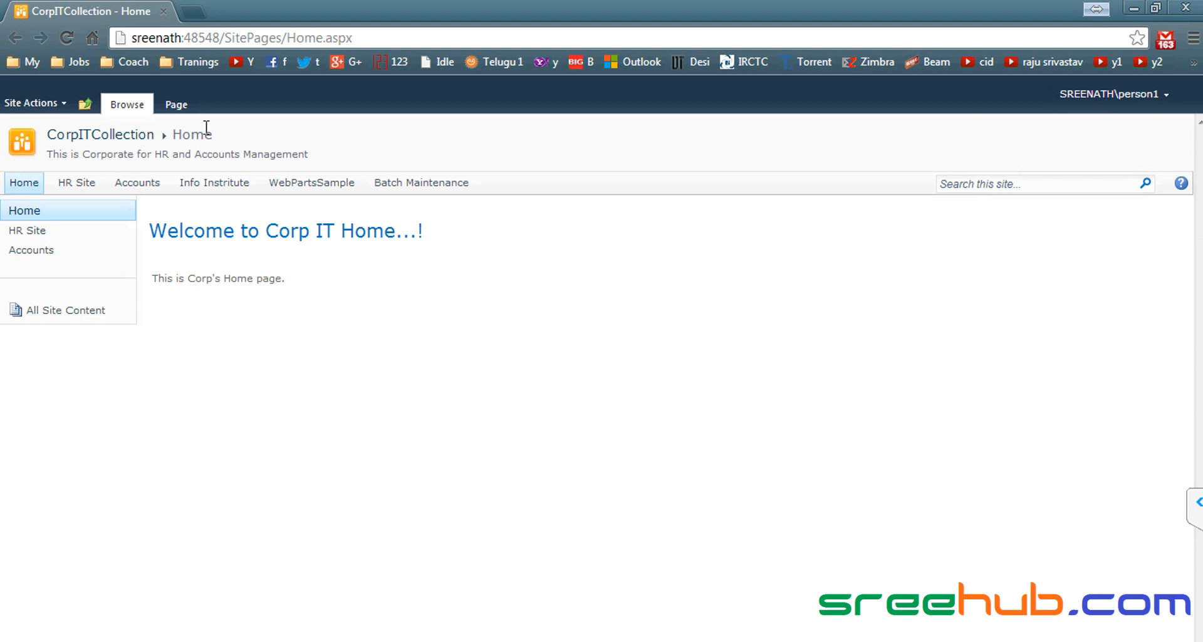
pyautogui.click(54, 107)
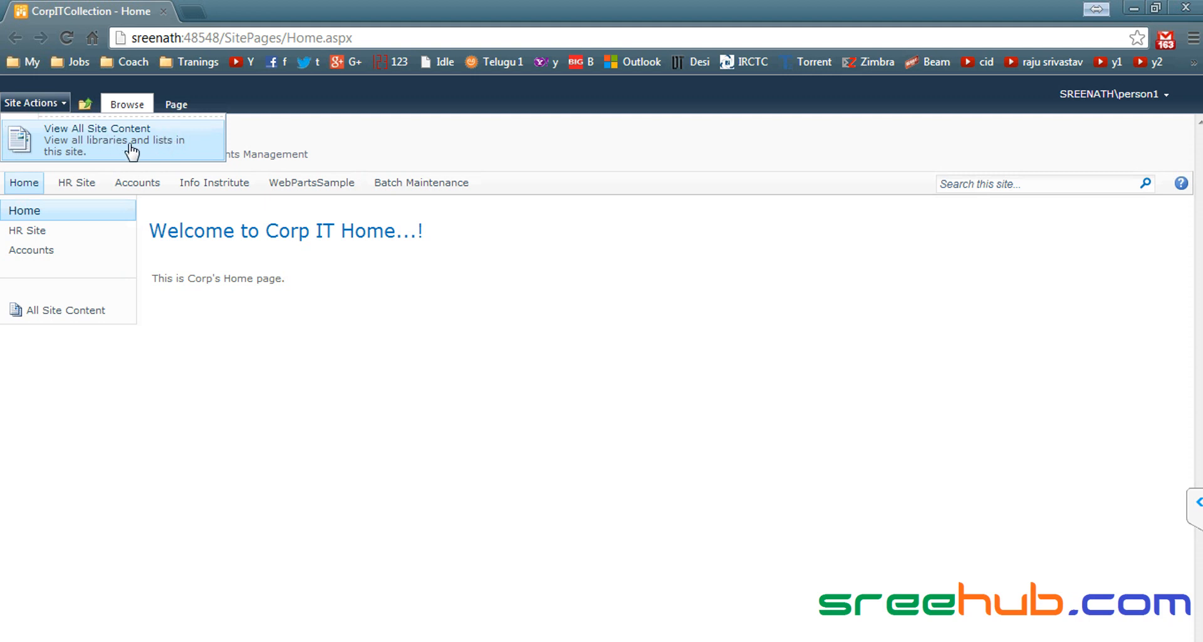
pyautogui.press('Escape')
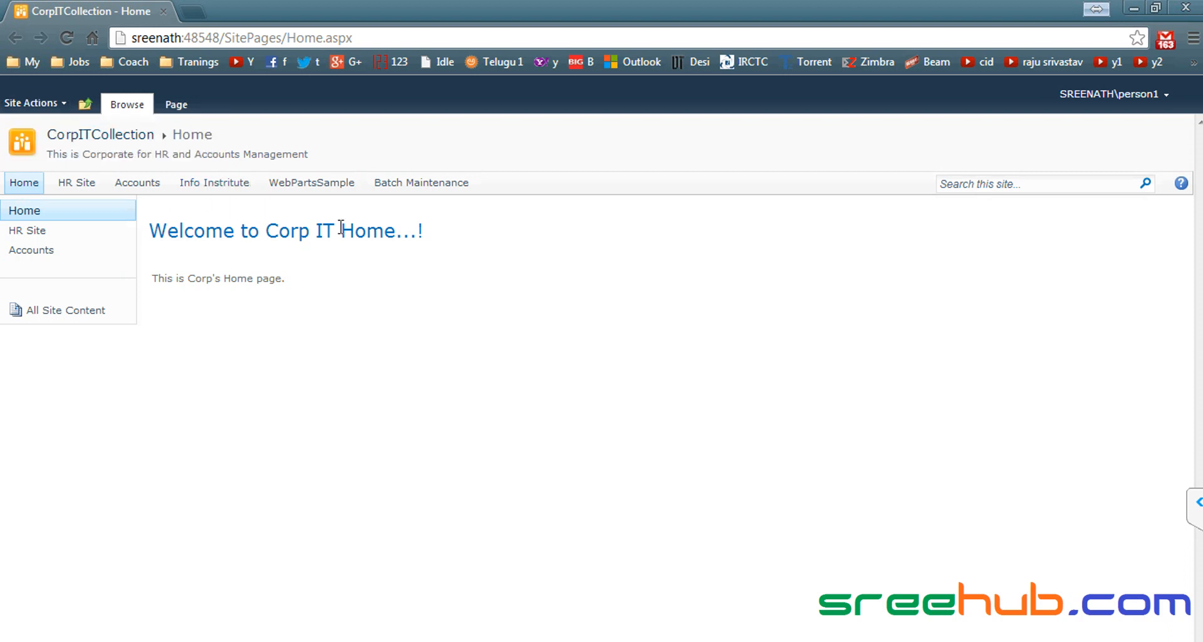
# Step: Open Info Institute's Courses list, inspect the Sharepoint item menu and List ribbon, then return home
pyautogui.click(214, 188)
pyautogui.click(30, 348)
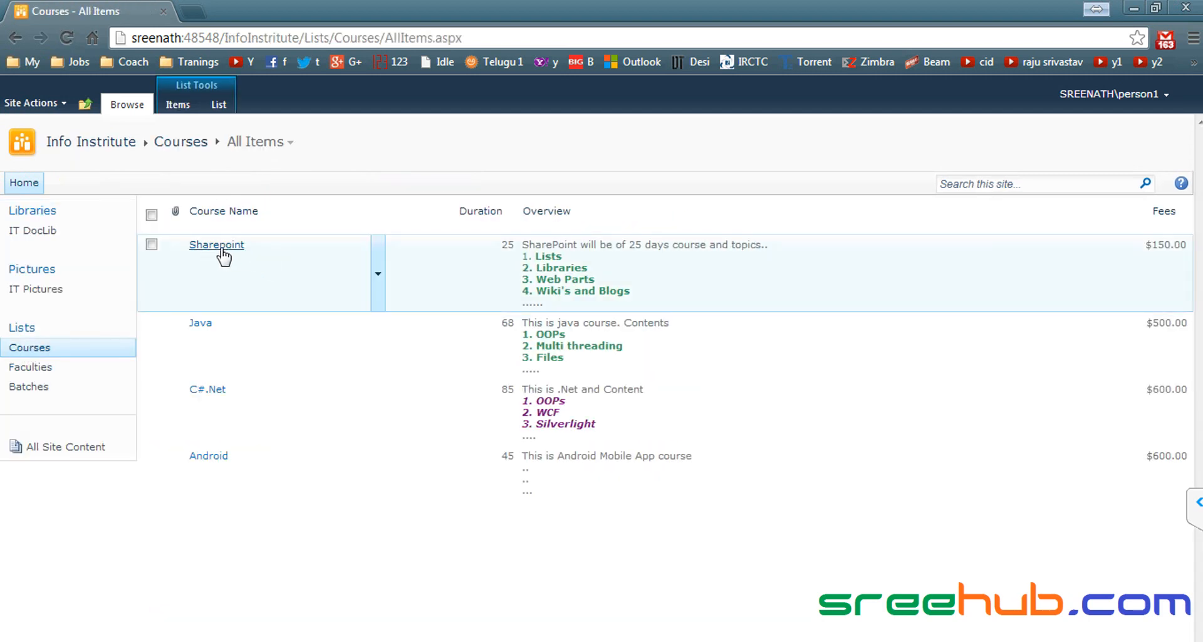
pyautogui.click(379, 275)
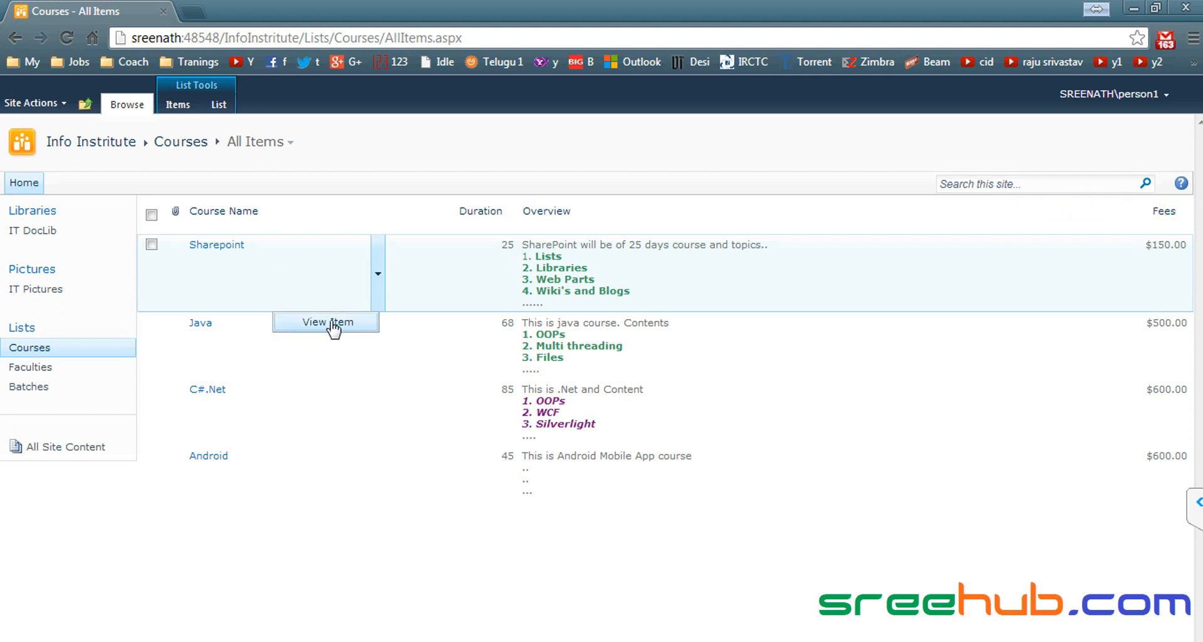
pyautogui.click(220, 105)
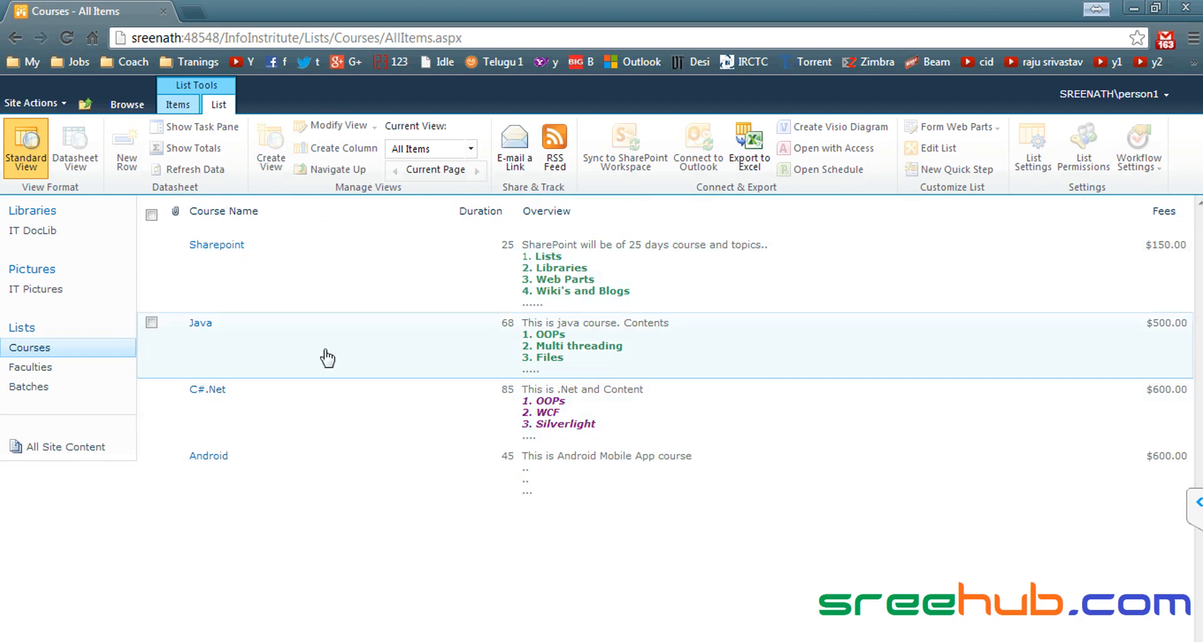
pyautogui.click(126, 104)
pyautogui.click(131, 145)
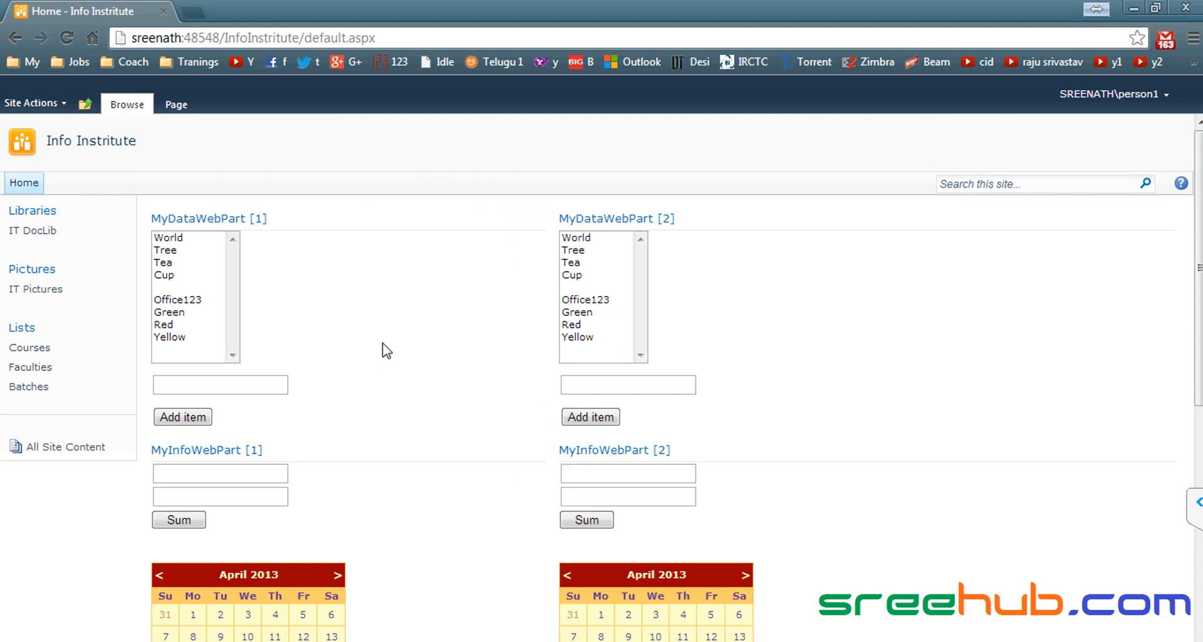
# Step: On the Info Institute home page, inspect the item menus for Sharepoint and new 2
pyautogui.scroll(-7, 378, 342)
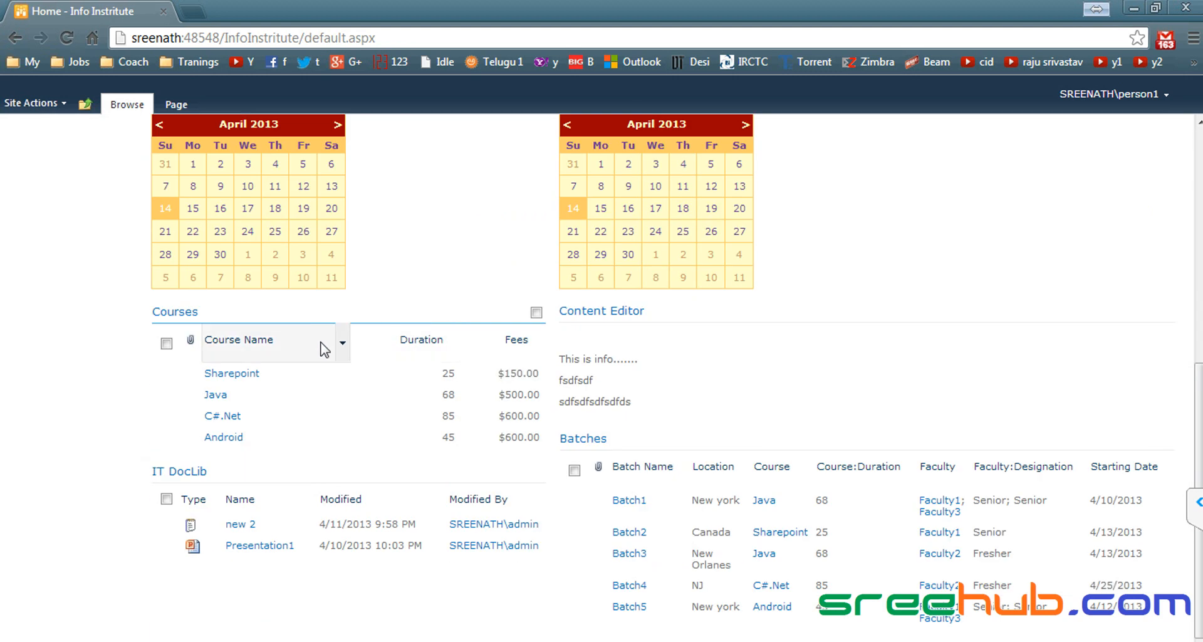
pyautogui.click(342, 375)
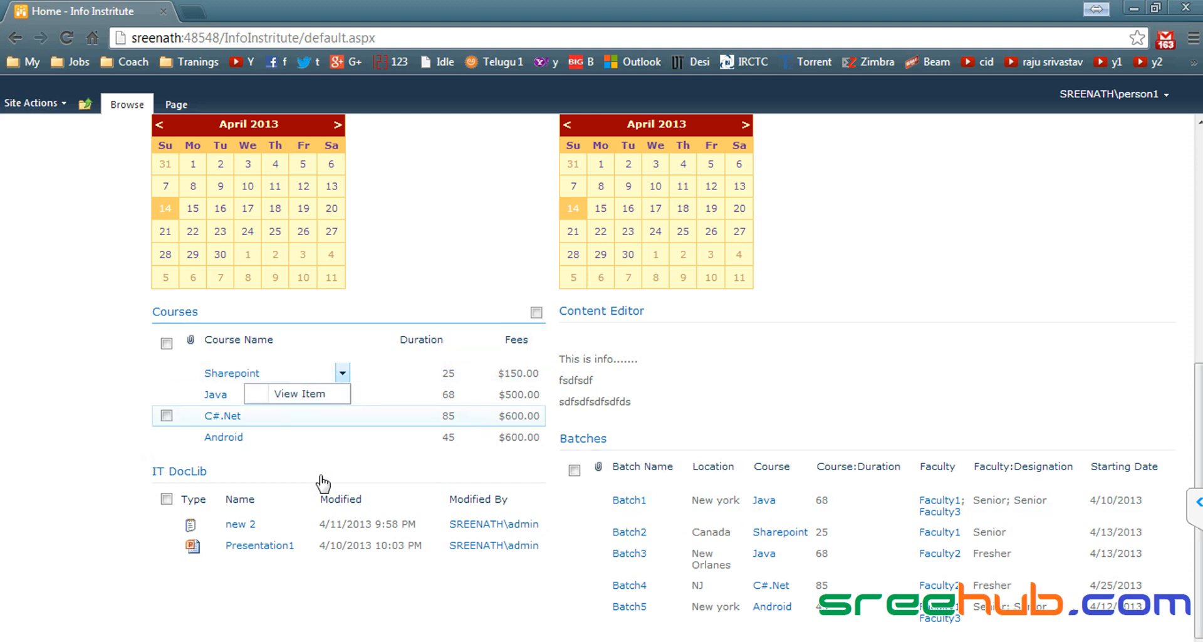
pyautogui.click(252, 525)
pyautogui.click(308, 524)
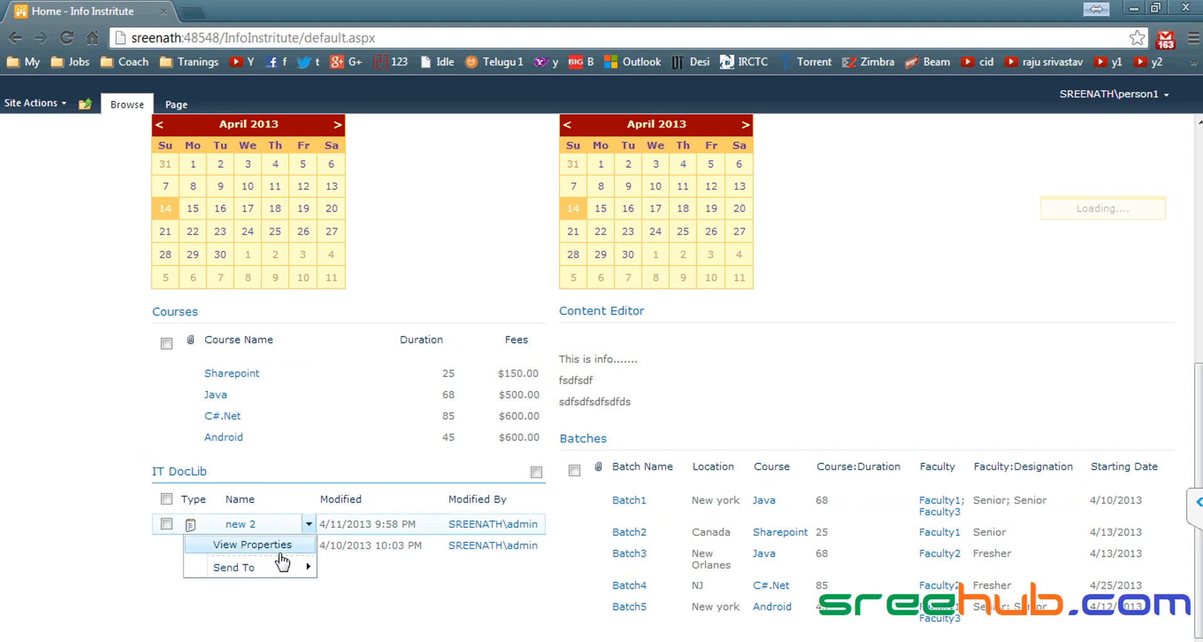
pyautogui.moveTo(268, 569)
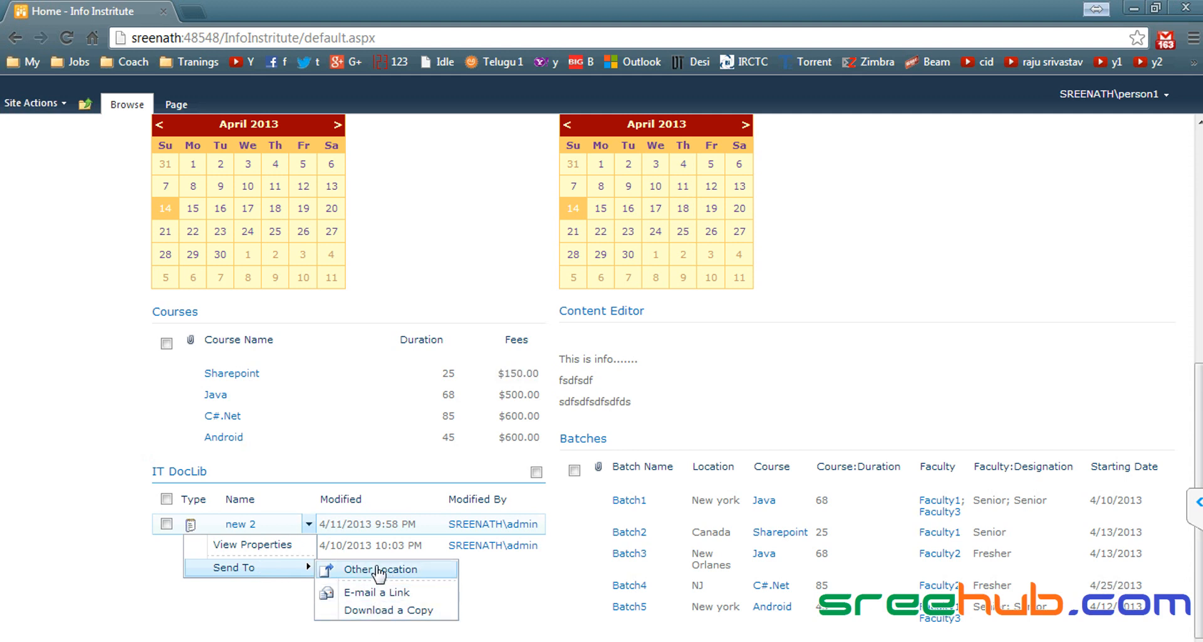
pyautogui.click(87, 469)
# Step: Open the IT Pictures library and check its Actions menu
pyautogui.scroll(5, 86, 469)
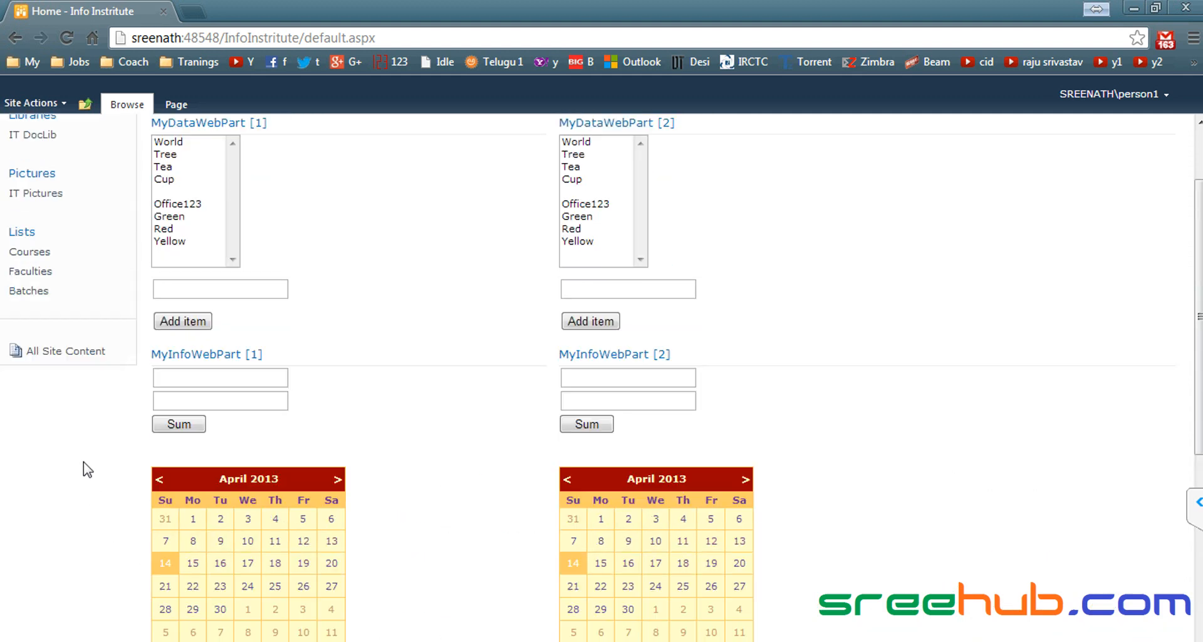
pyautogui.scroll(2, 88, 469)
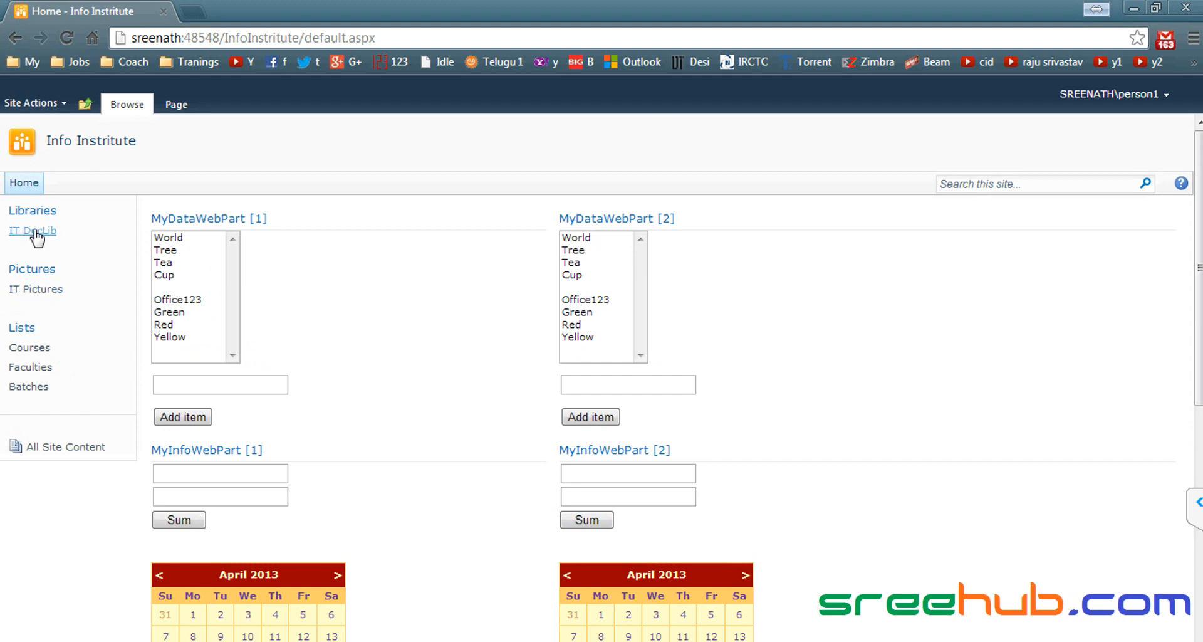
pyautogui.click(61, 290)
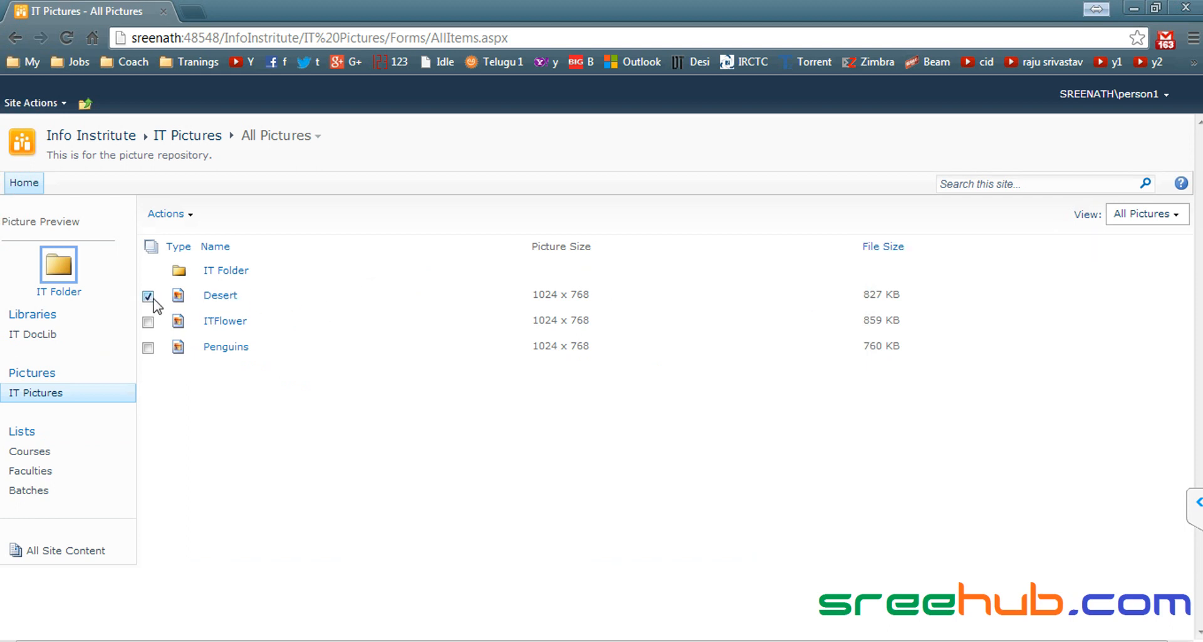
pyautogui.click(190, 216)
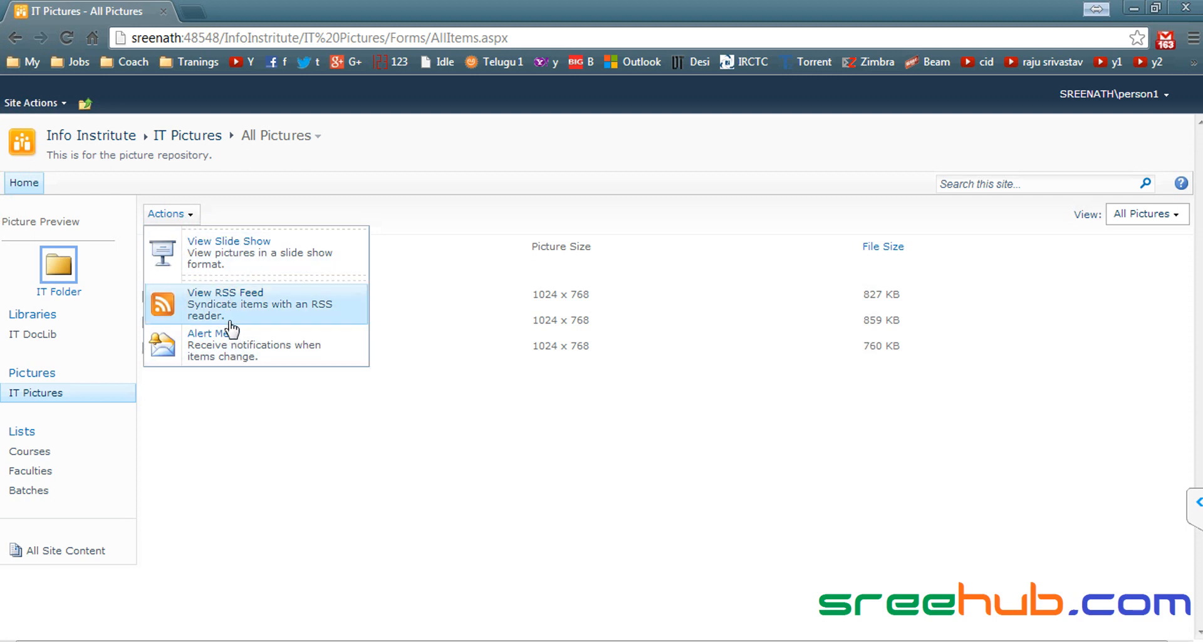
pyautogui.click(370, 221)
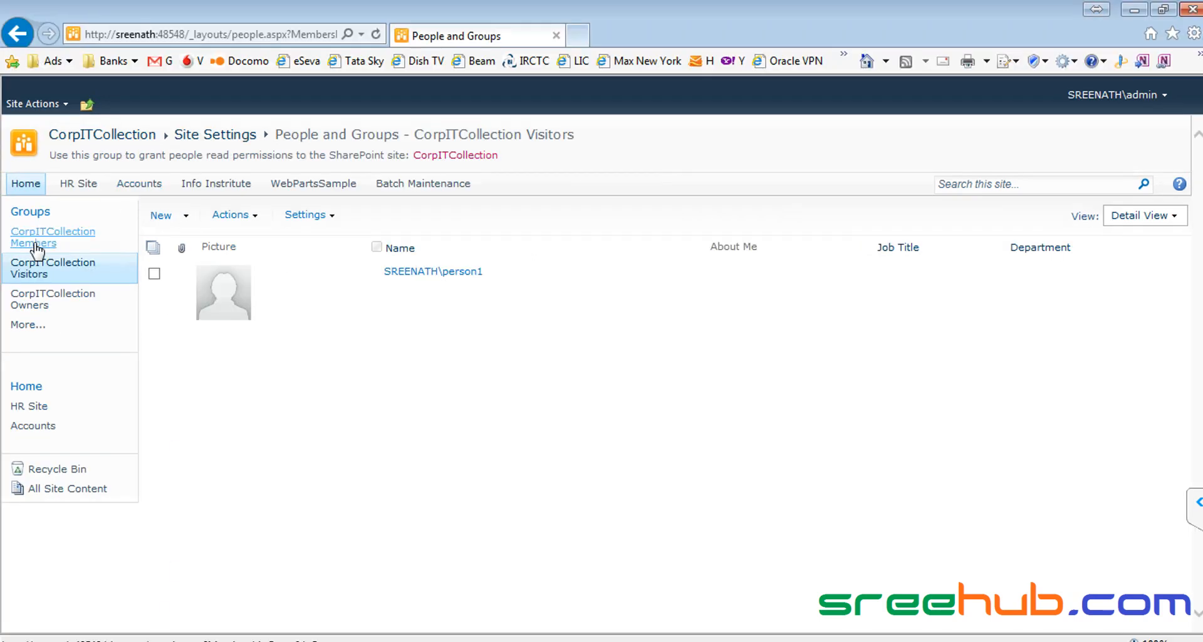
# Step: As admin, view the Visitors group under Site Settings > People and groups, then open Site Permissions
pyautogui.click(34, 104)
pyautogui.click(485, 480)
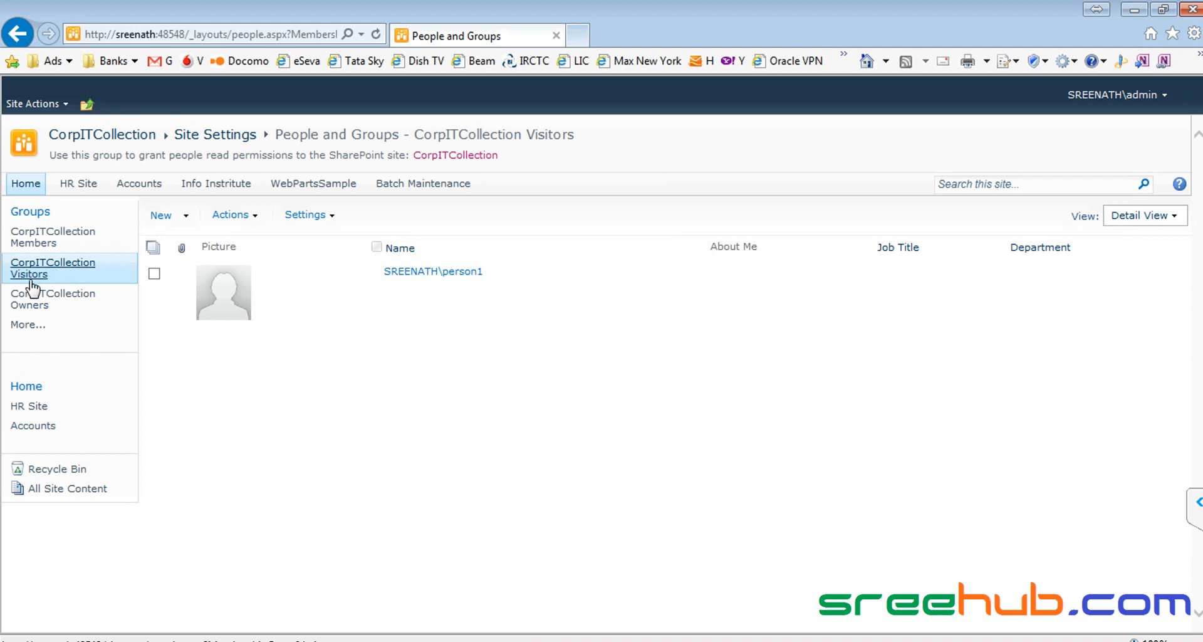
pyautogui.click(44, 104)
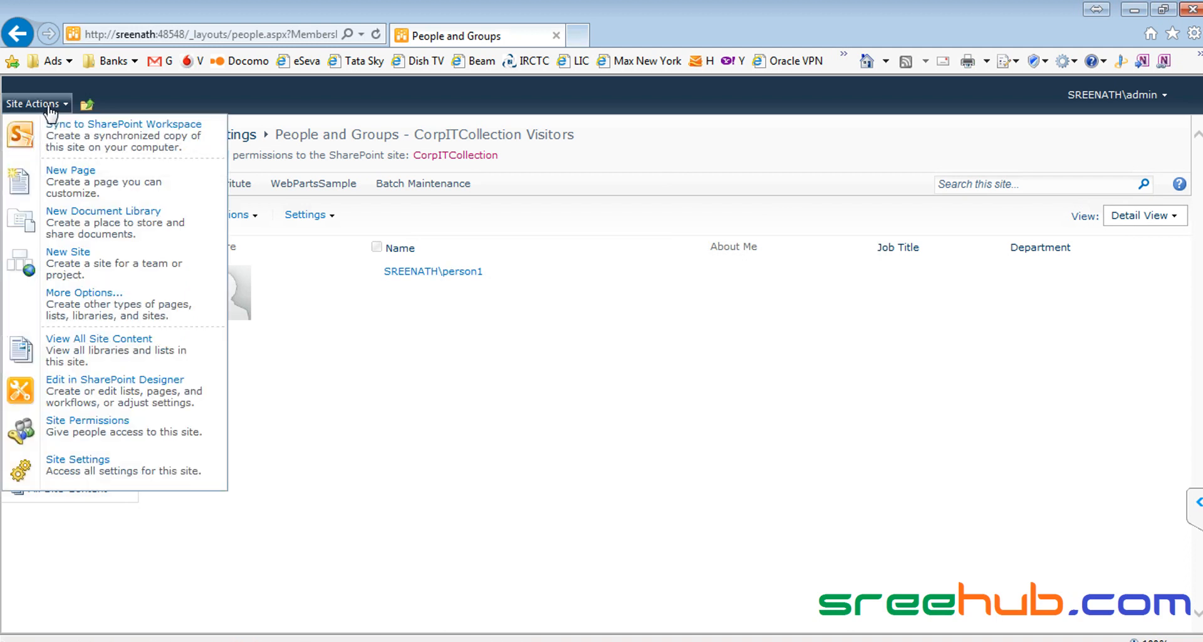
pyautogui.click(519, 582)
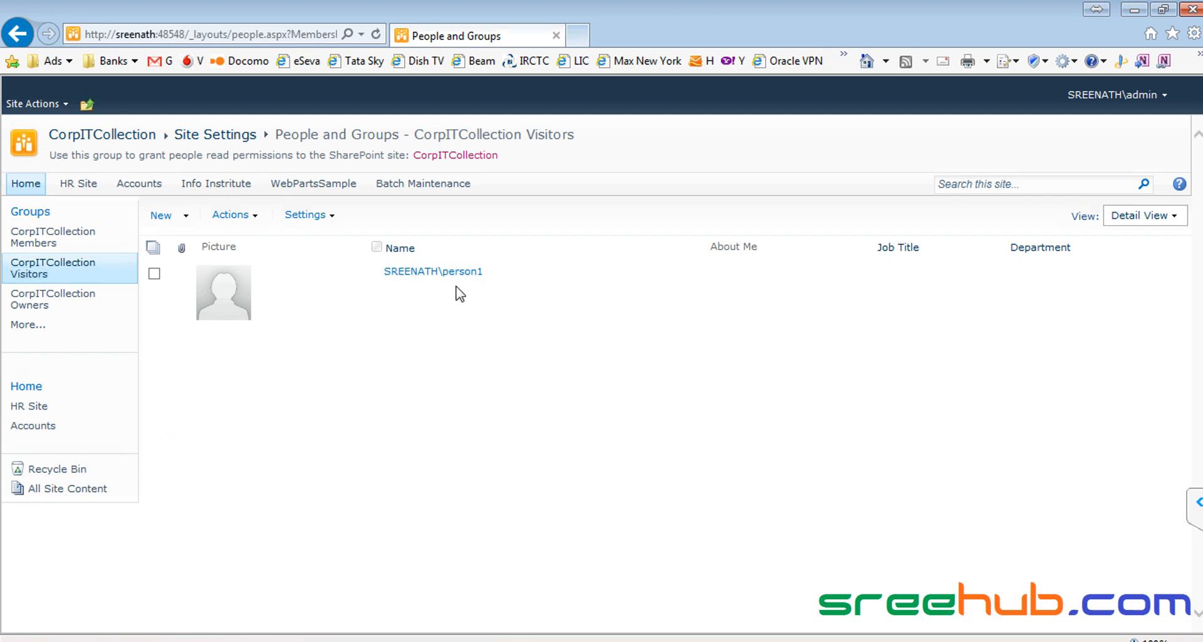
pyautogui.click(35, 104)
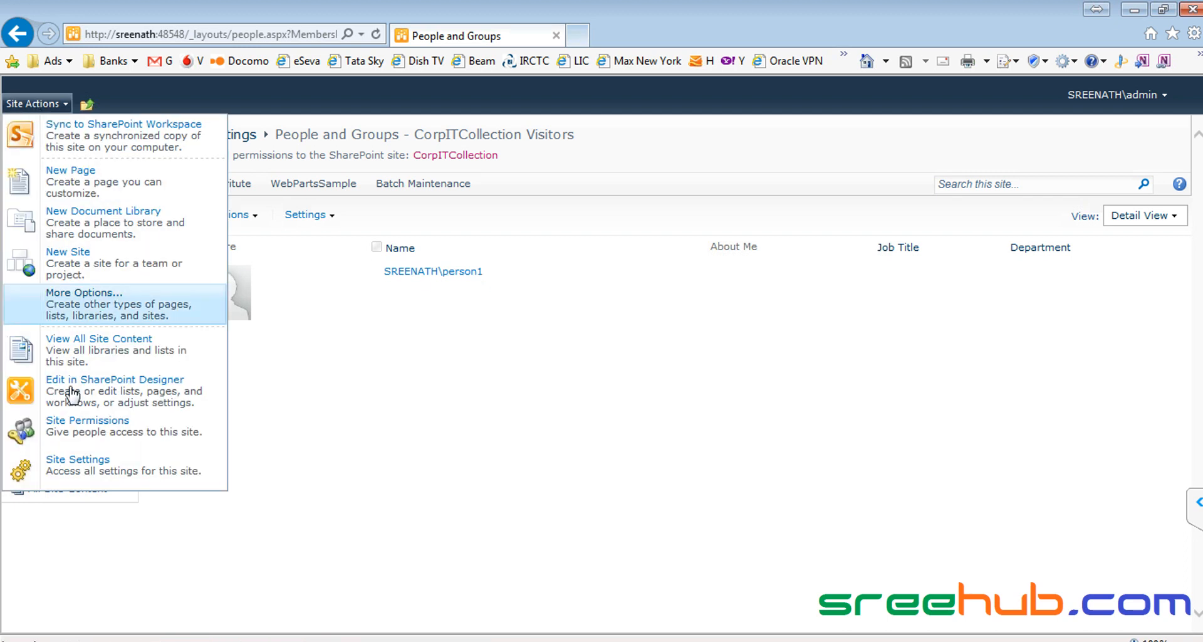
pyautogui.click(108, 469)
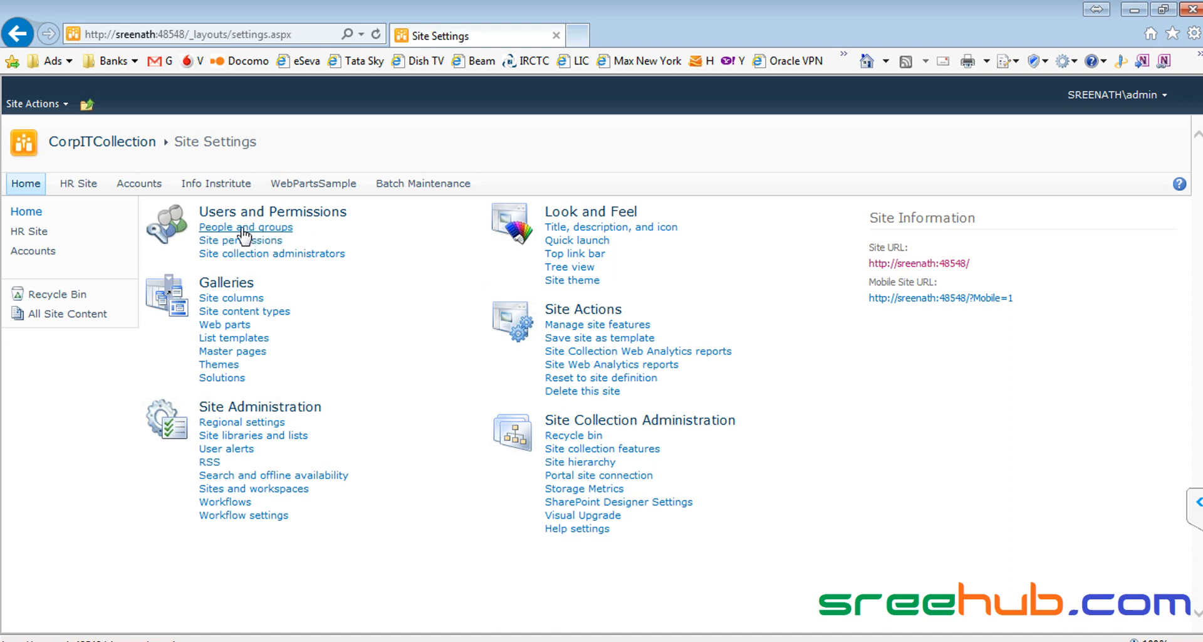
pyautogui.click(263, 228)
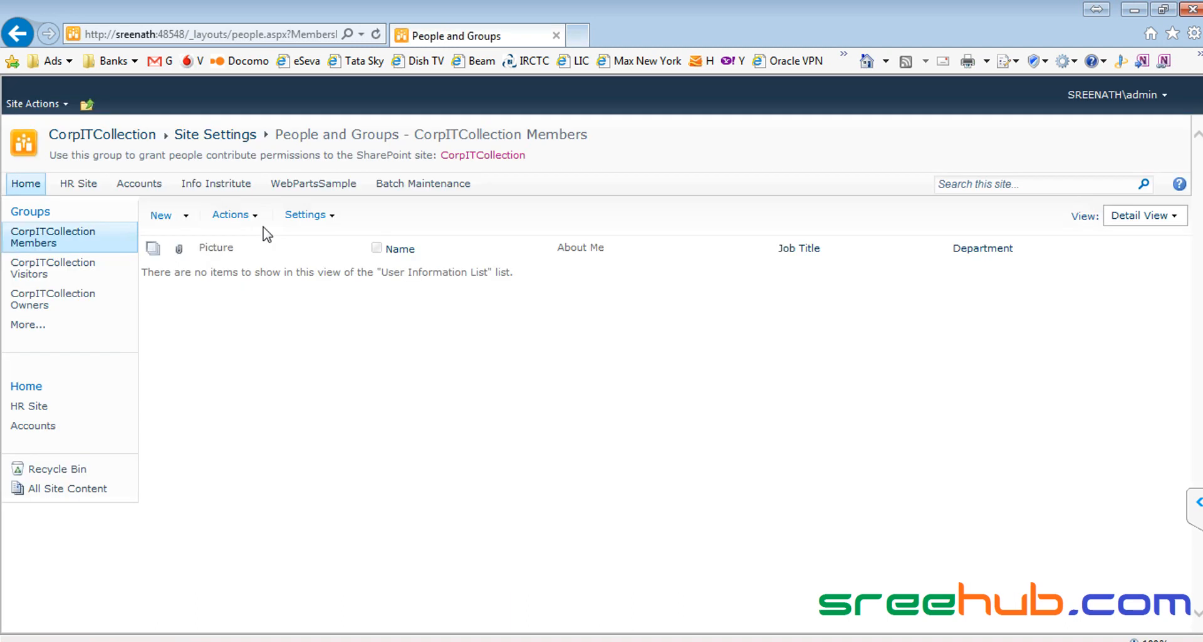
pyautogui.click(38, 278)
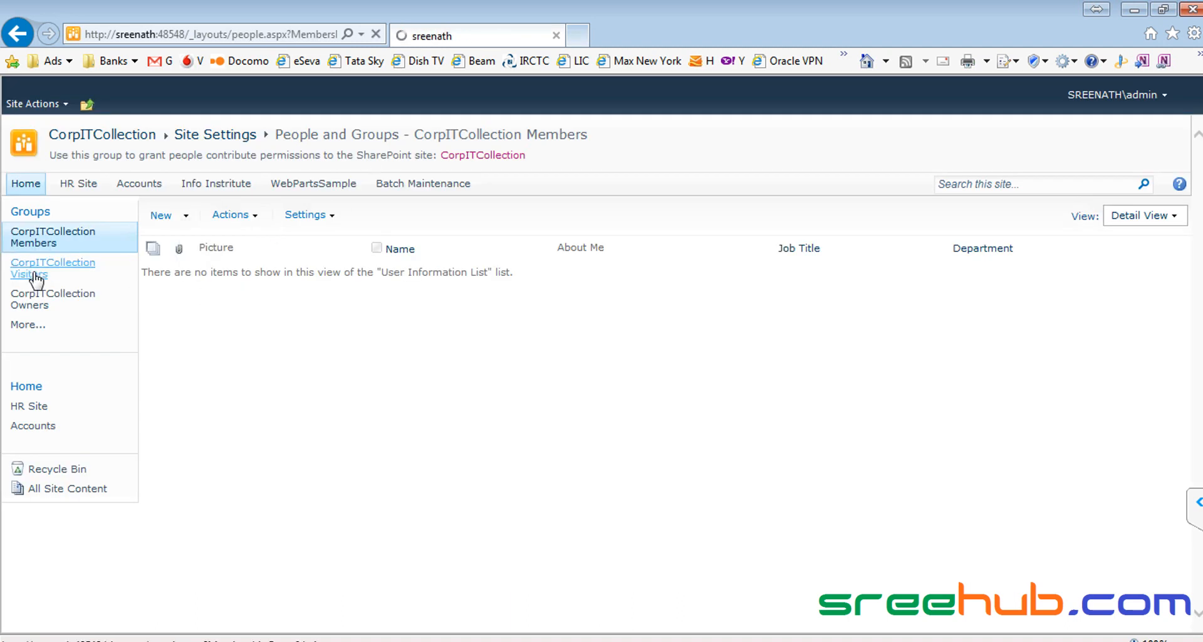
pyautogui.click(34, 103)
pyautogui.click(123, 432)
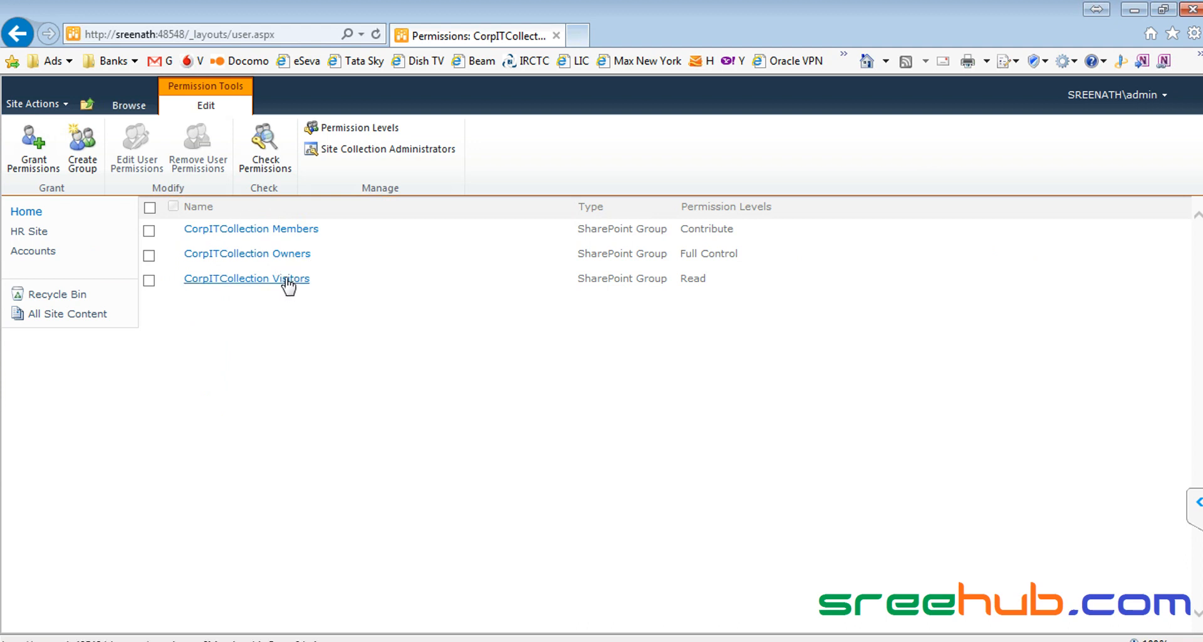
pyautogui.click(149, 280)
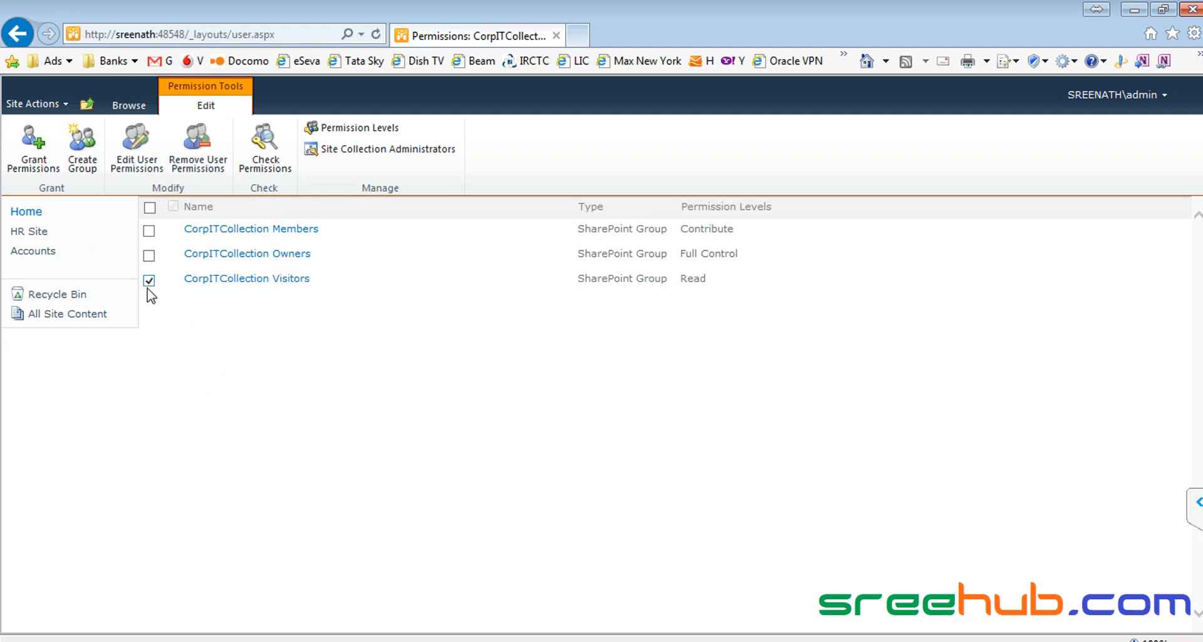
pyautogui.click(138, 150)
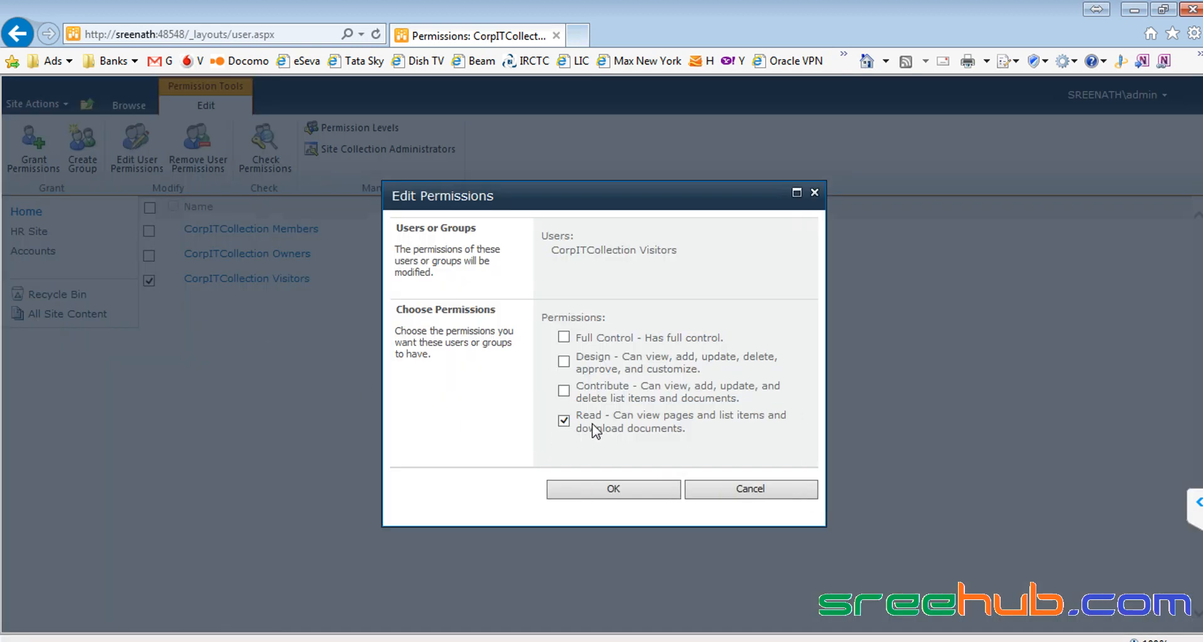
pyautogui.moveTo(688, 430); pyautogui.dragTo(623, 418)
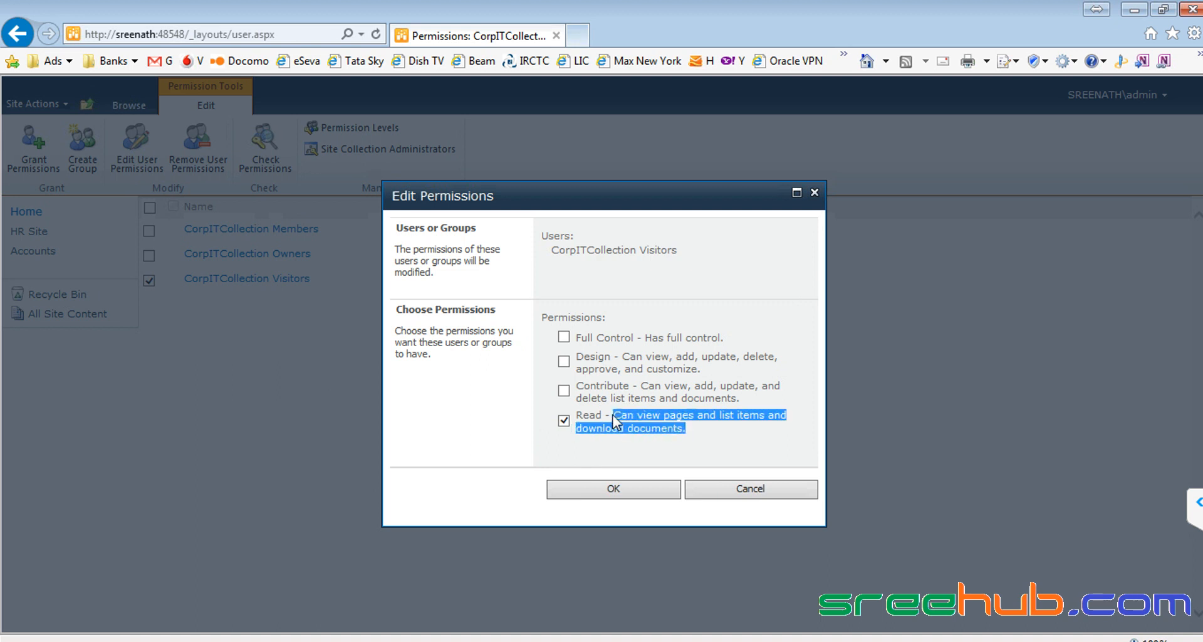
pyautogui.click(625, 424)
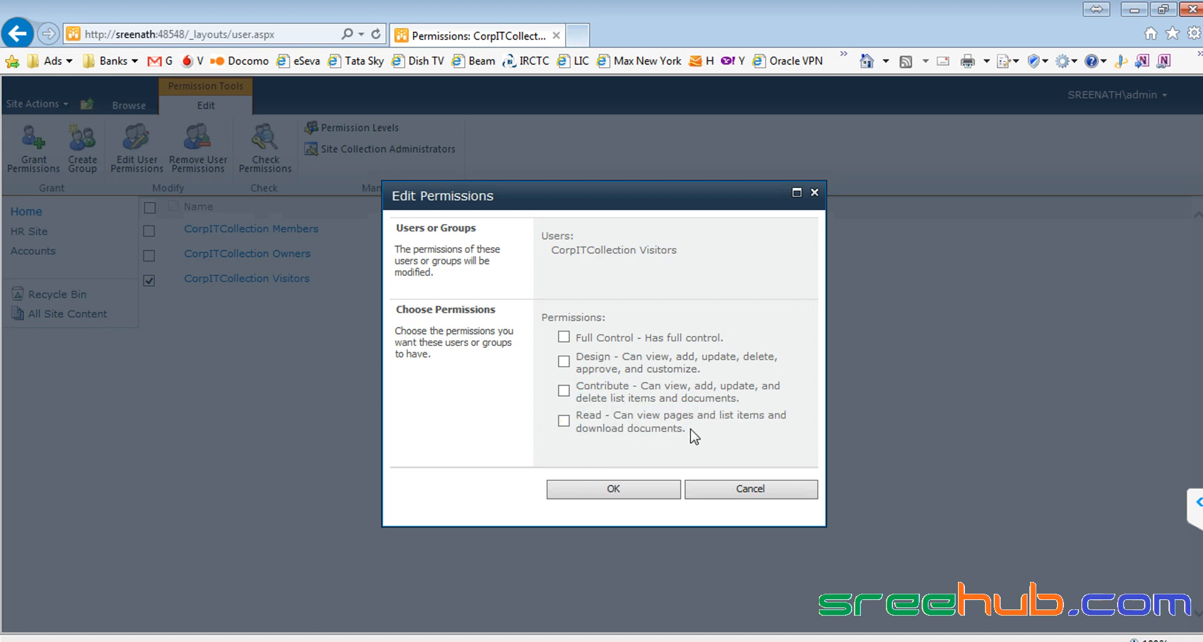
pyautogui.moveTo(690, 430); pyautogui.dragTo(611, 424)
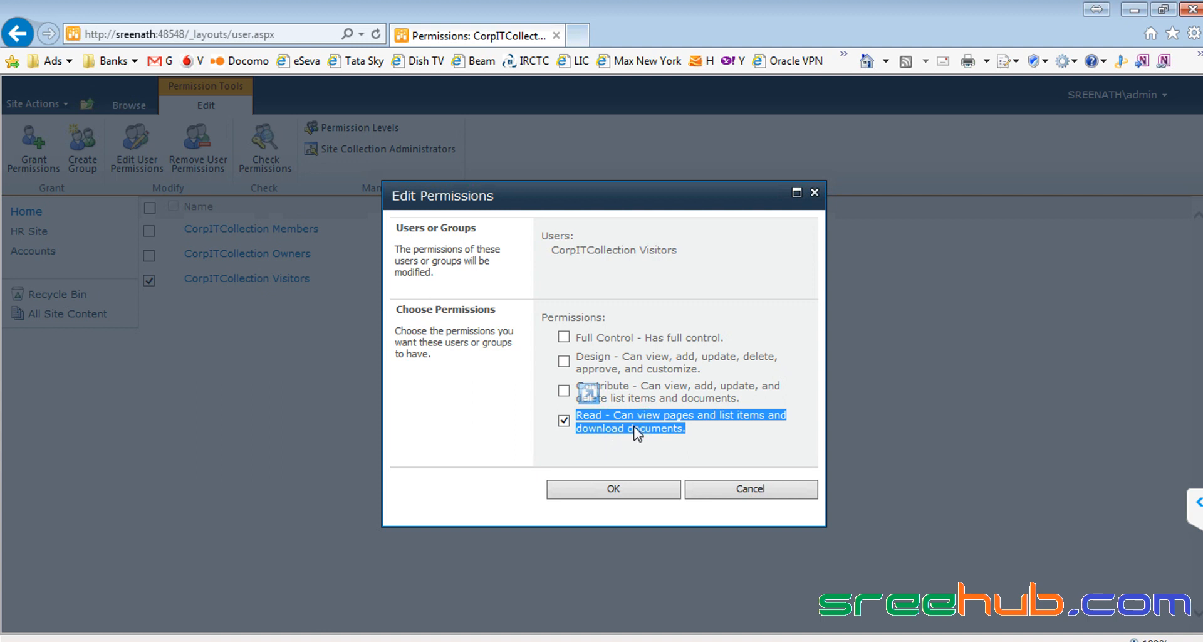
pyautogui.click(731, 489)
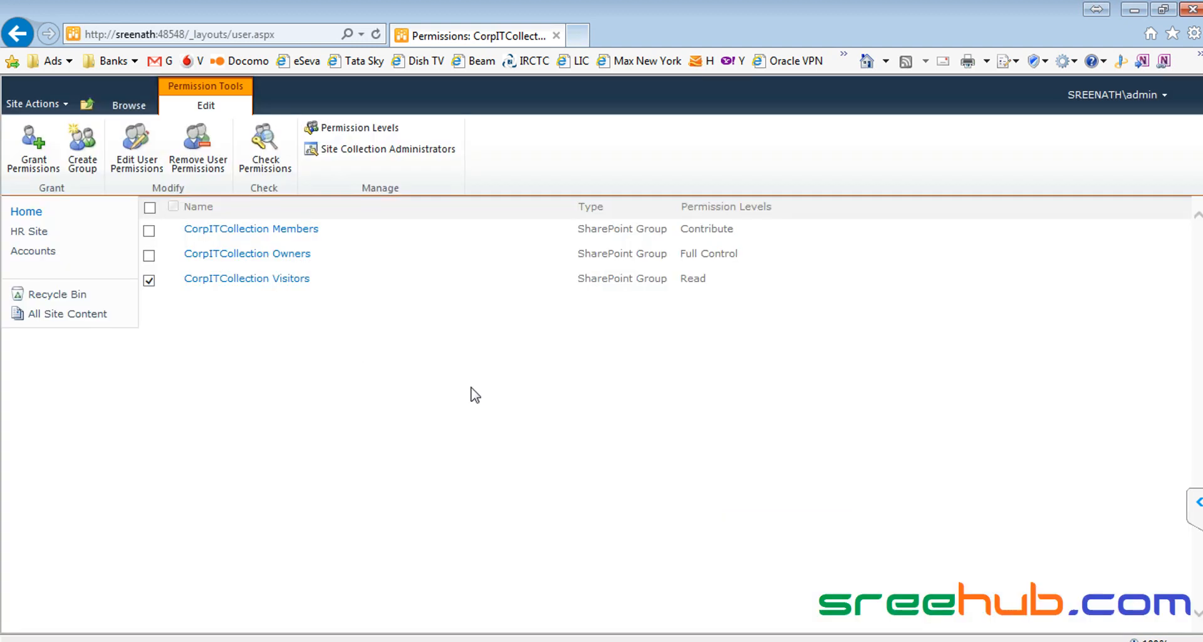
pyautogui.click(245, 255)
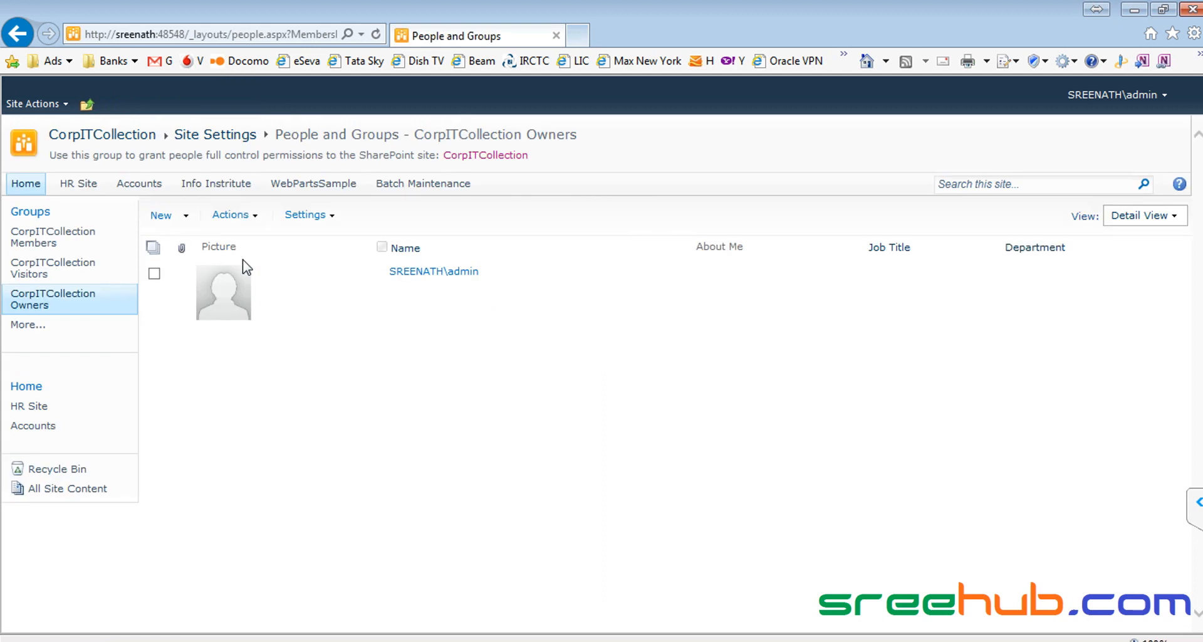
pyautogui.click(18, 34)
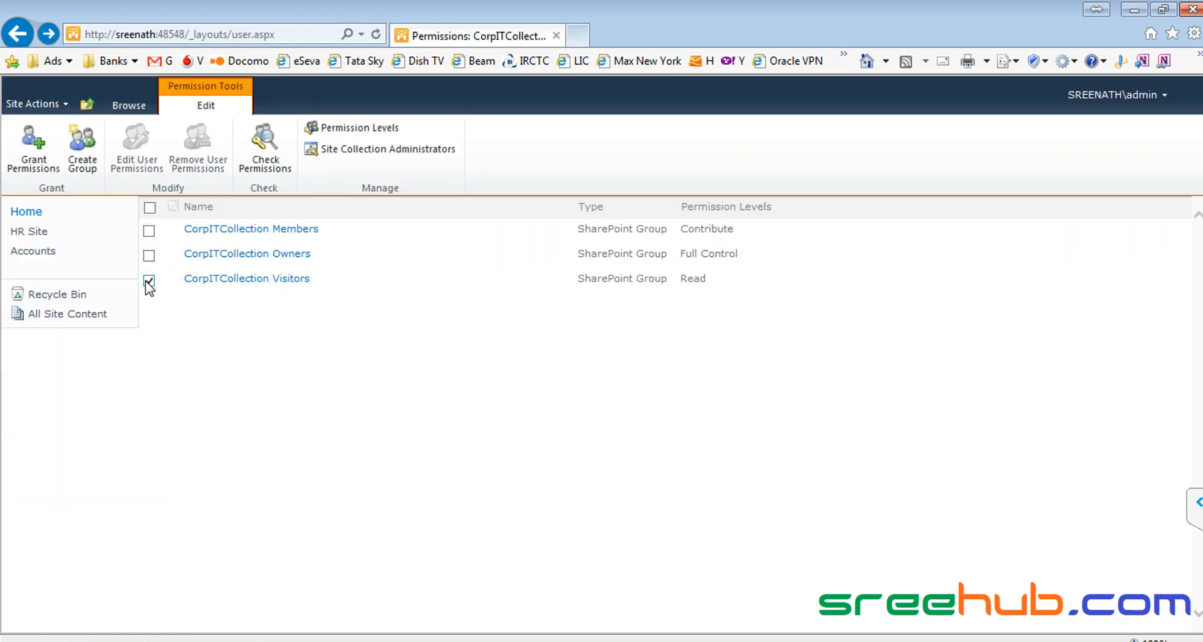
pyautogui.click(149, 256)
pyautogui.click(134, 144)
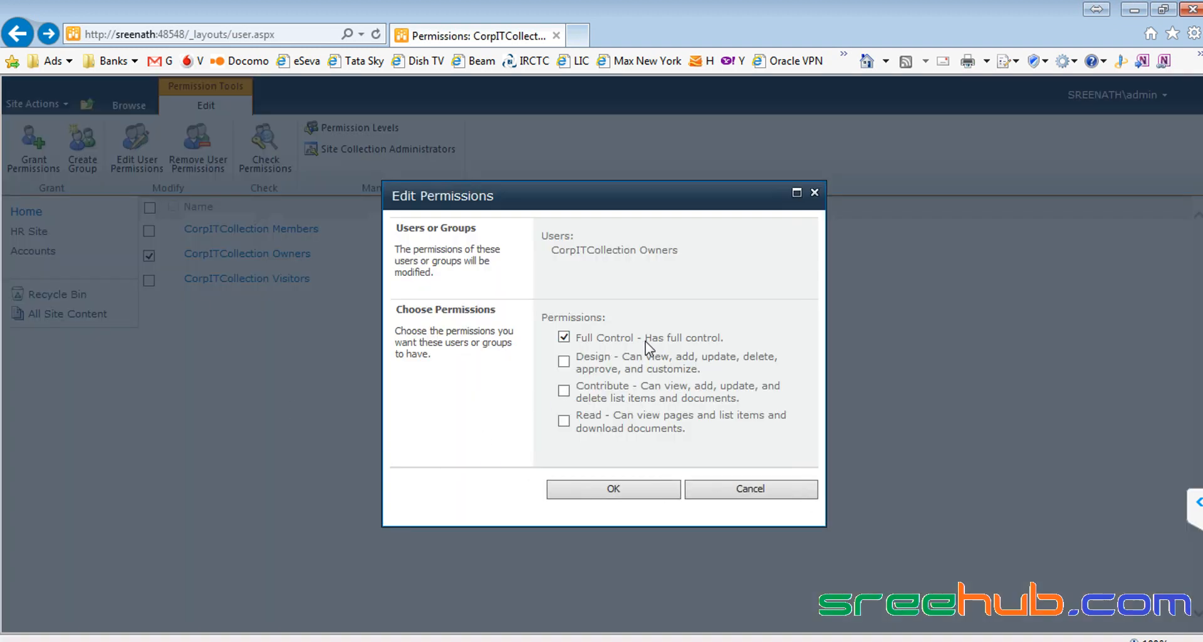
pyautogui.click(750, 490)
pyautogui.click(149, 255)
pyautogui.click(149, 231)
pyautogui.click(135, 144)
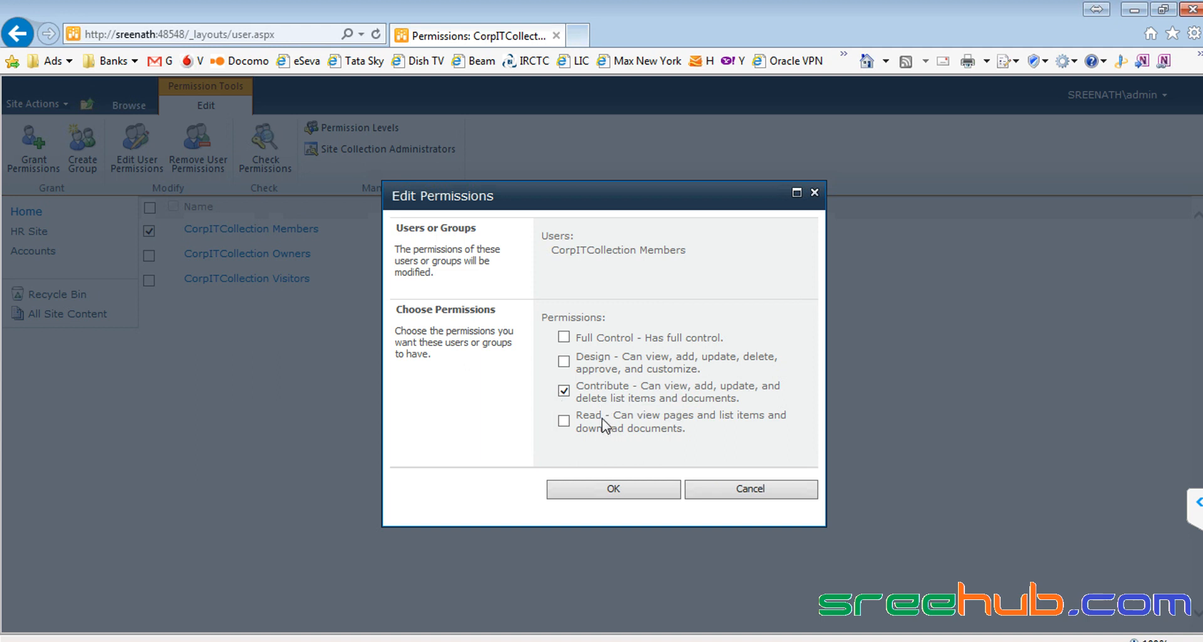
pyautogui.click(704, 488)
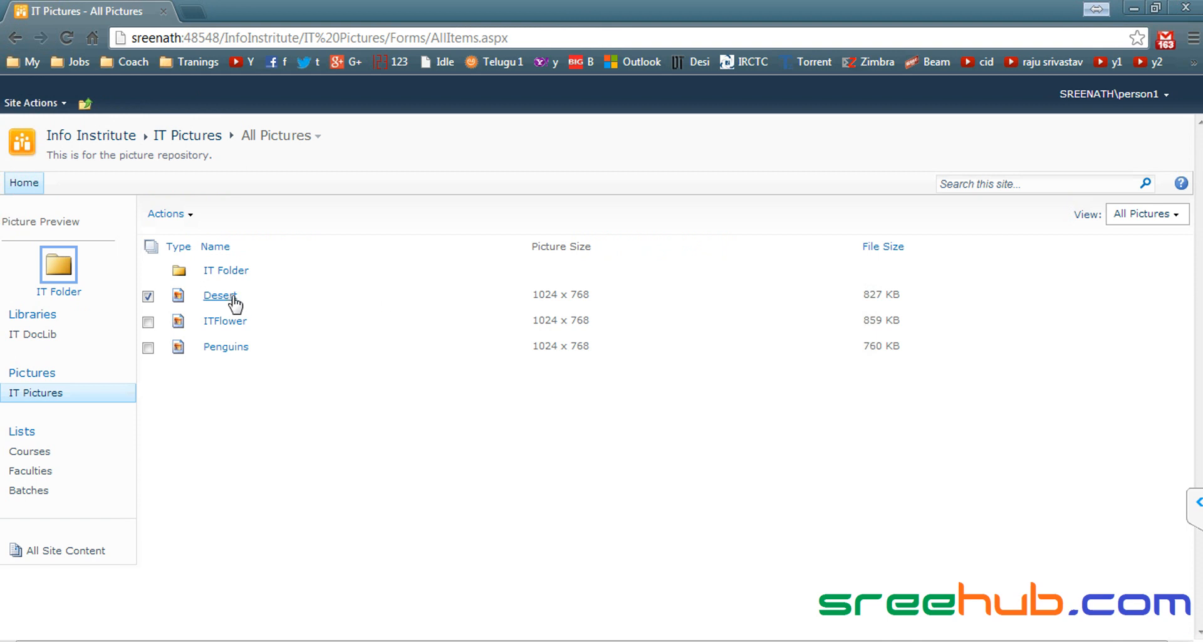
# Step: In Chrome, open the Courses list and check that the Sharepoint item offers only View Item
pyautogui.moveTo(231, 287)
pyautogui.click(101, 139)
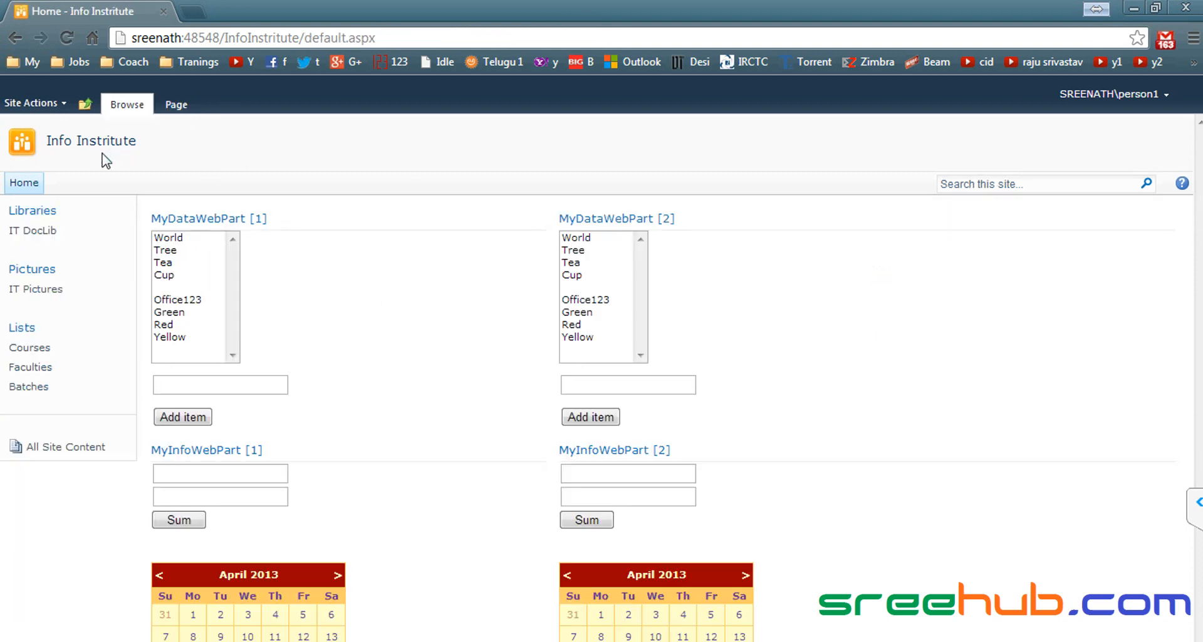
pyautogui.click(41, 348)
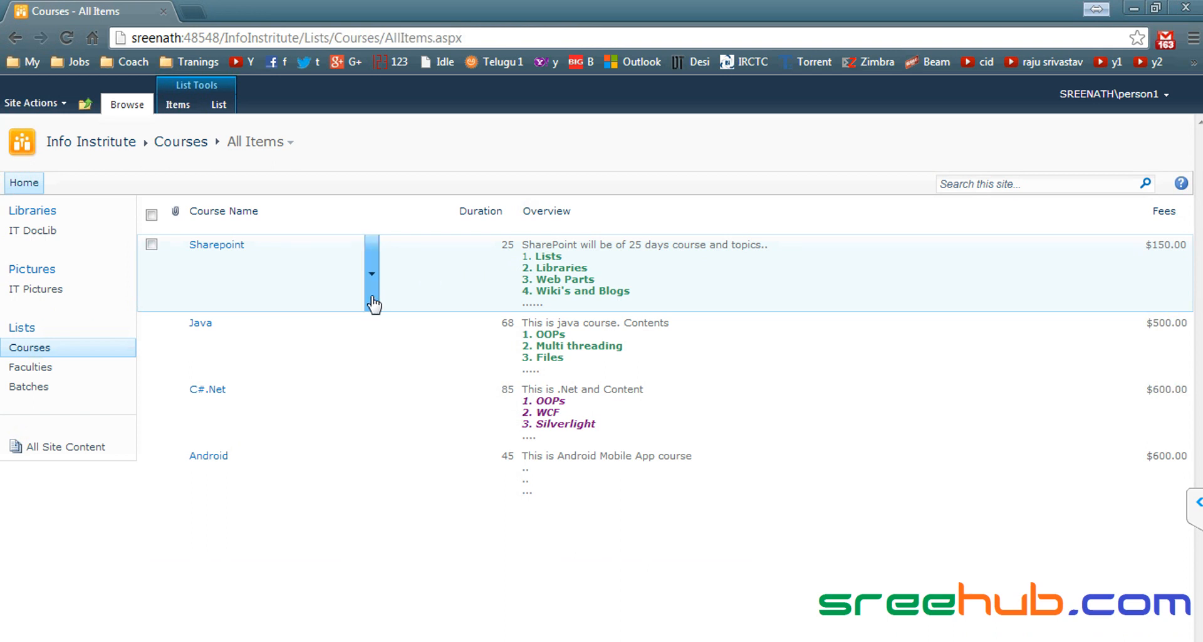
pyautogui.click(373, 299)
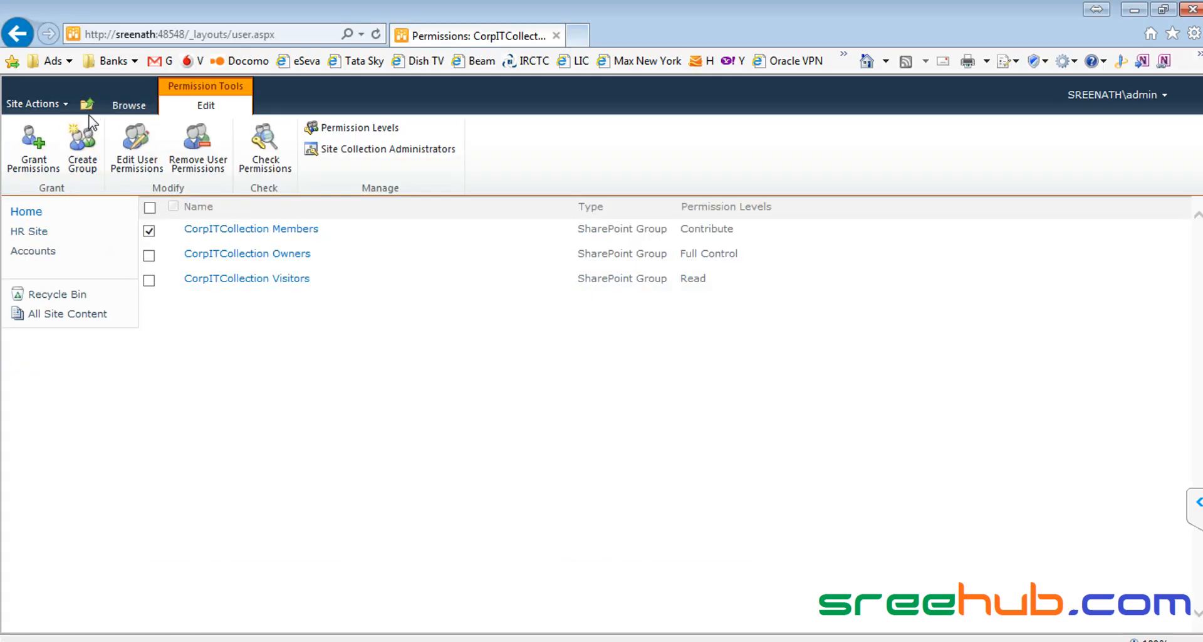
# Step: In Internet Explorer, reopen Site Permissions and the CorpITCollection Visitors group
pyautogui.click(32, 104)
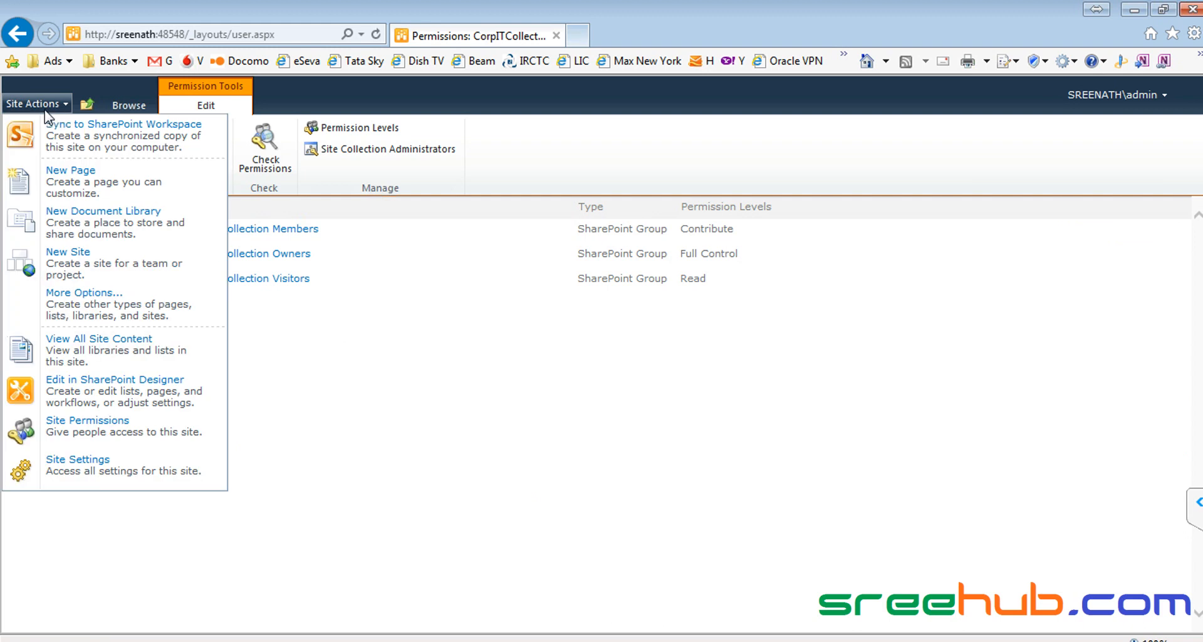
pyautogui.click(128, 434)
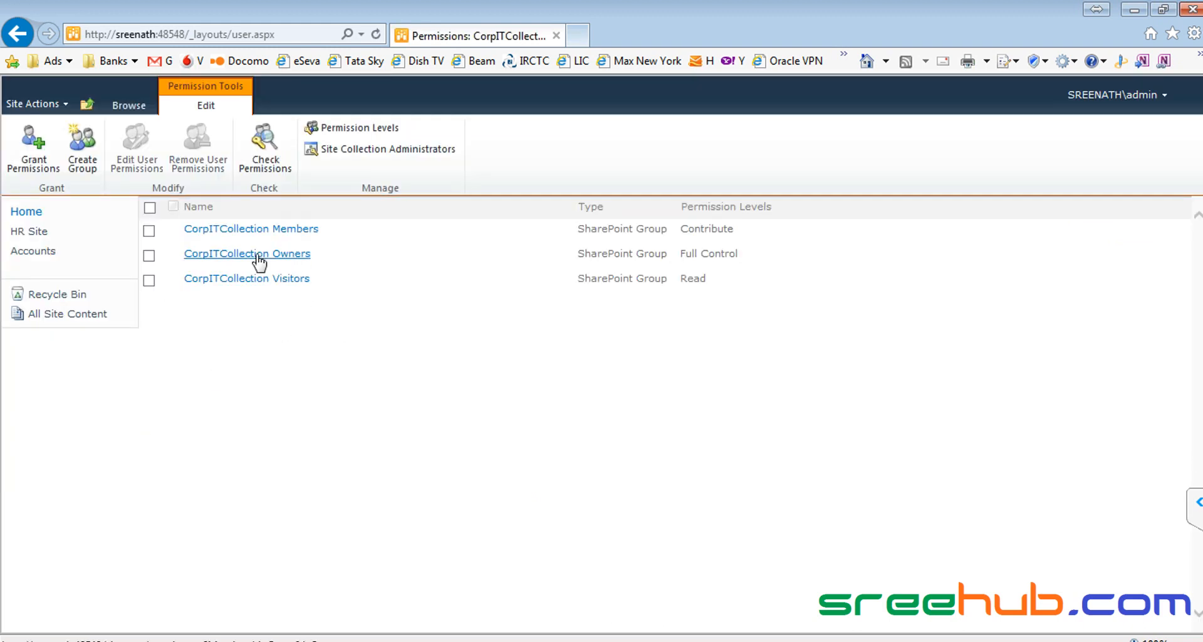
pyautogui.click(256, 280)
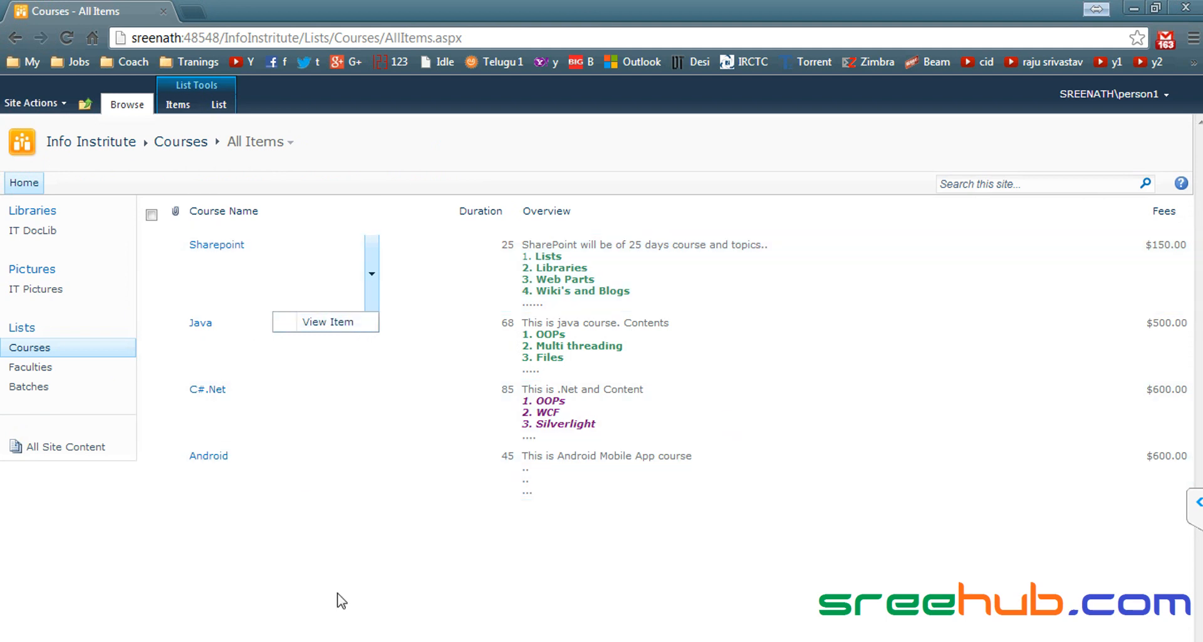
# Step: Back in Chrome, return to the Info Institute home page and open IT Pictures
pyautogui.click(161, 123)
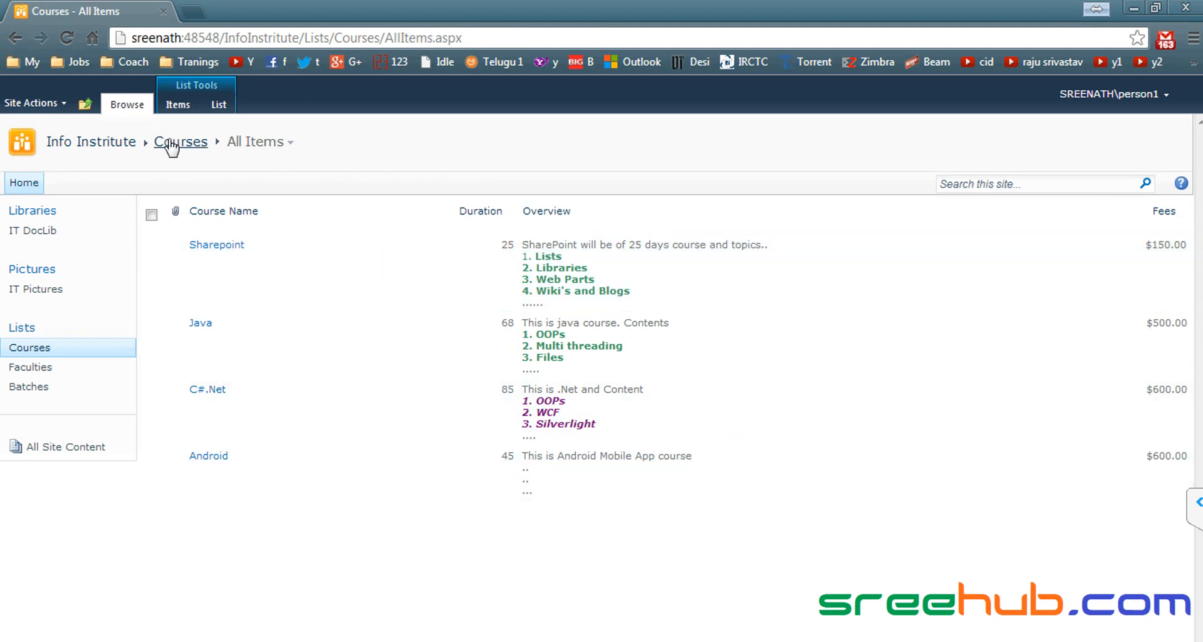
pyautogui.click(99, 144)
pyautogui.click(46, 294)
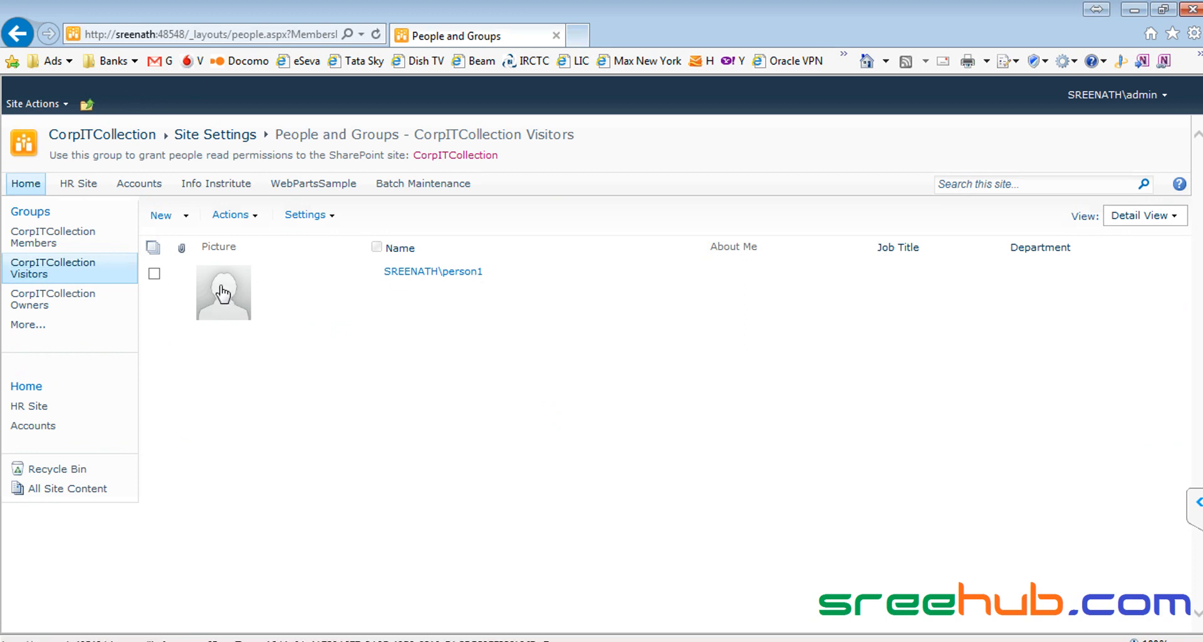
# Step: Remove the test user from CorpITCollection Visitors via Actions > Remove Users from Group
pyautogui.click(154, 273)
pyautogui.click(253, 216)
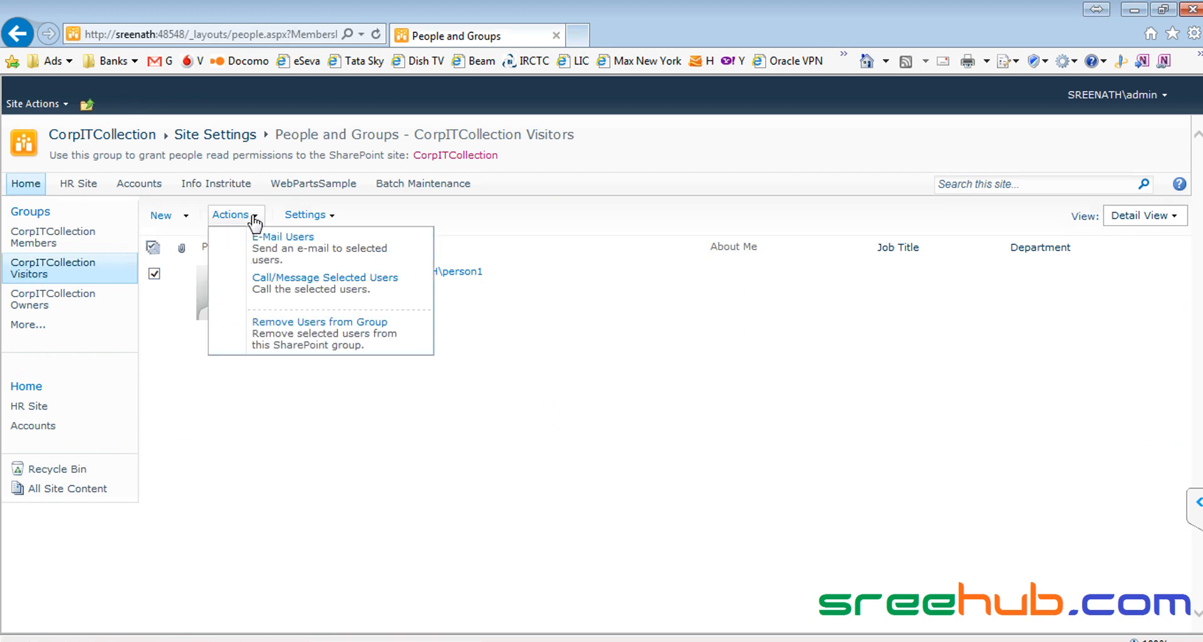
pyautogui.click(354, 327)
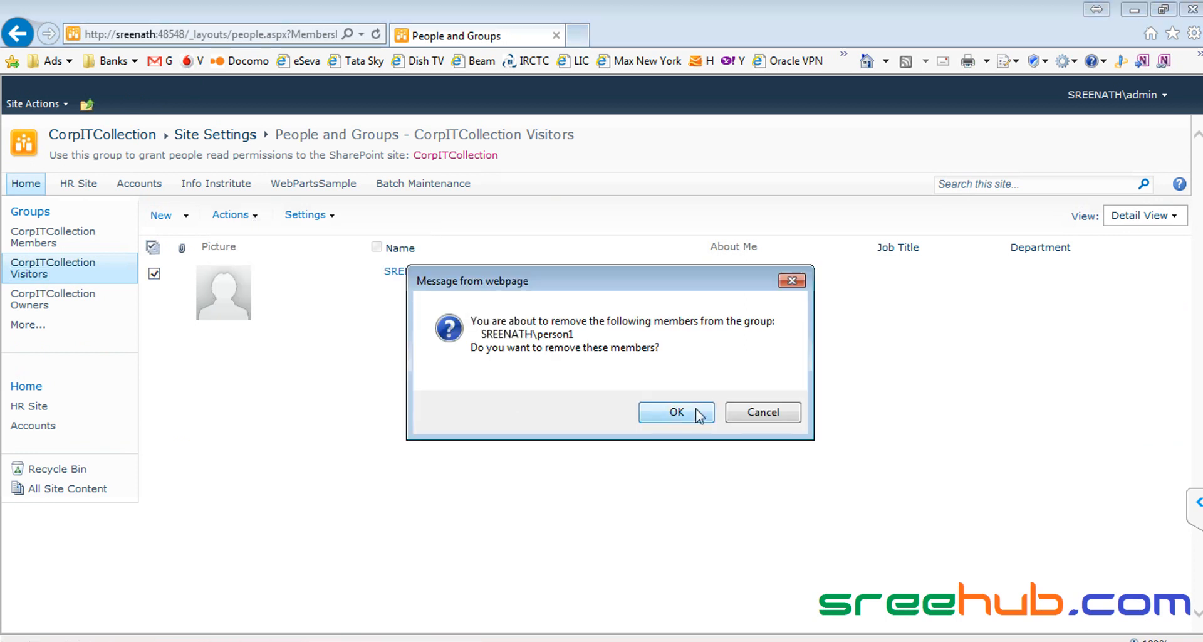
pyautogui.click(770, 417)
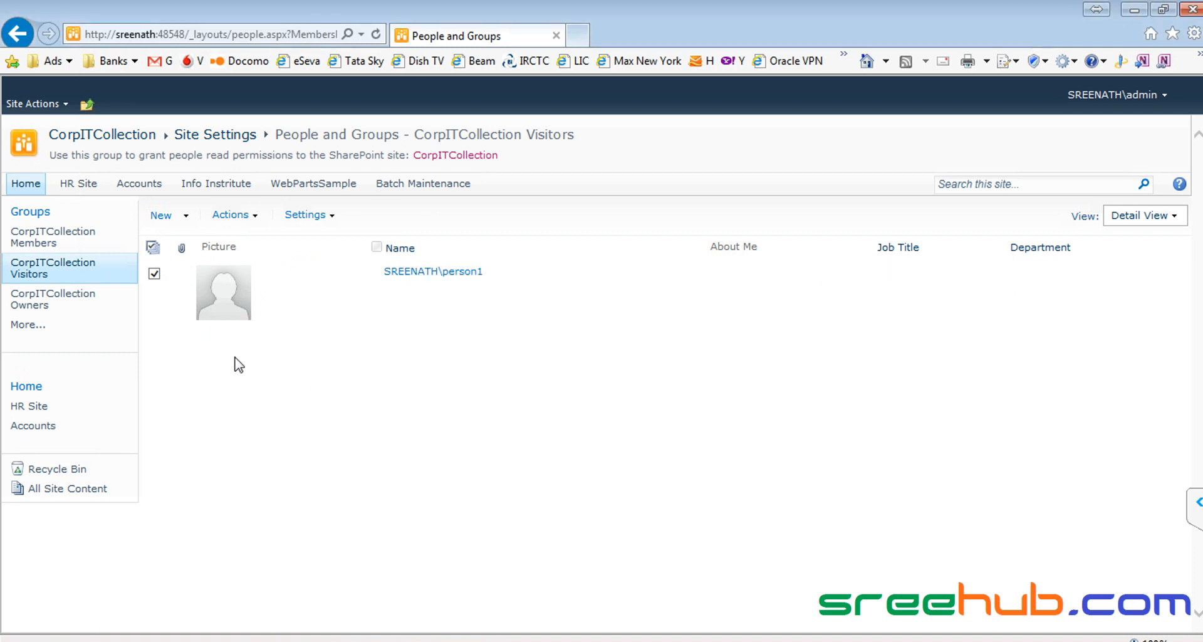
pyautogui.click(249, 220)
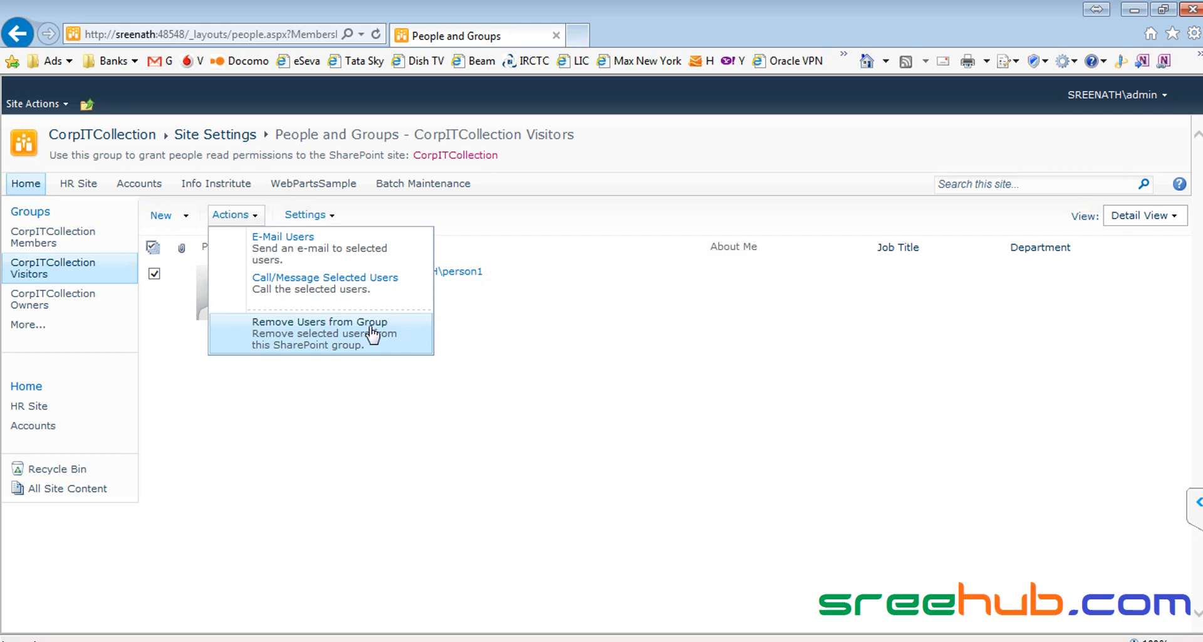
pyautogui.click(317, 343)
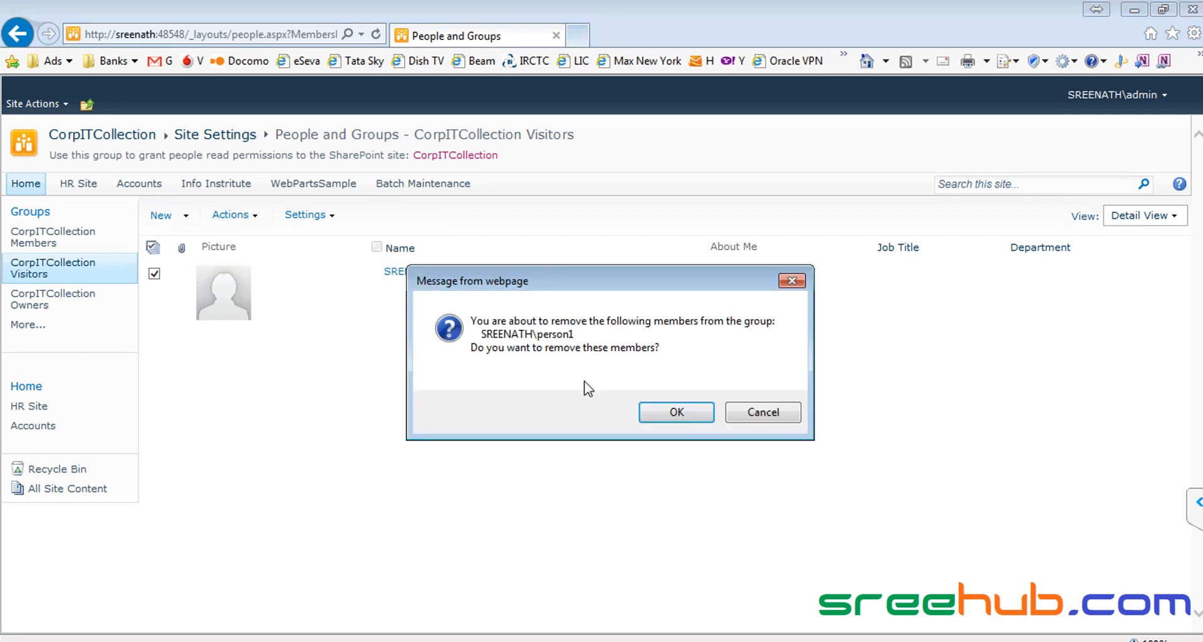
pyautogui.click(671, 413)
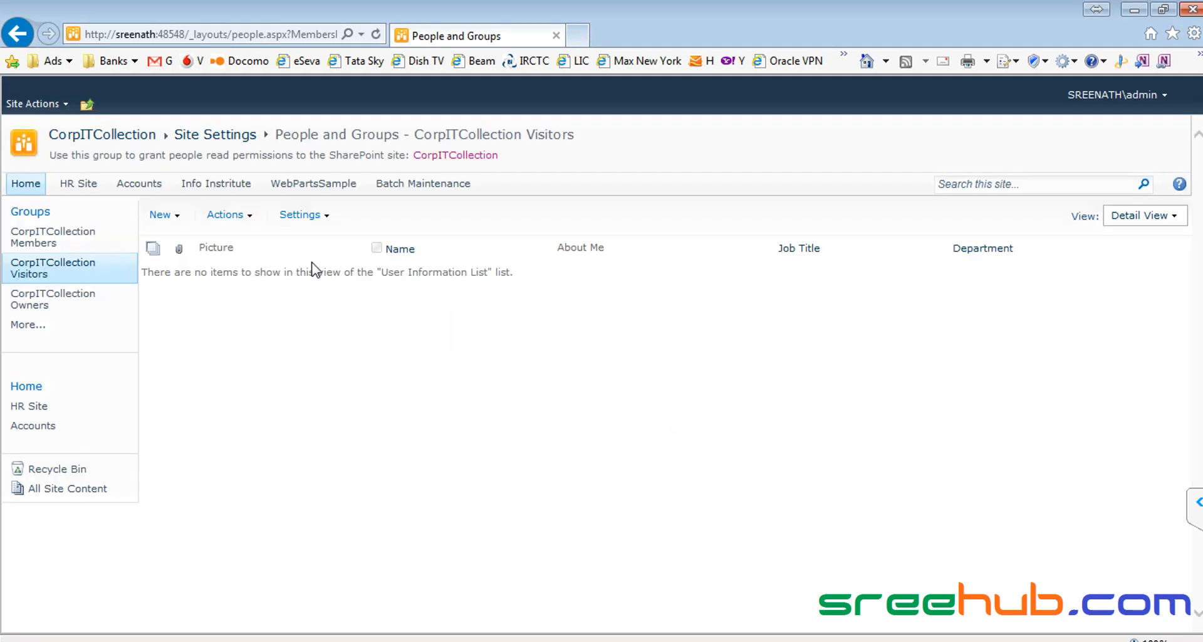
pyautogui.hotkey('alt', 'Tab')
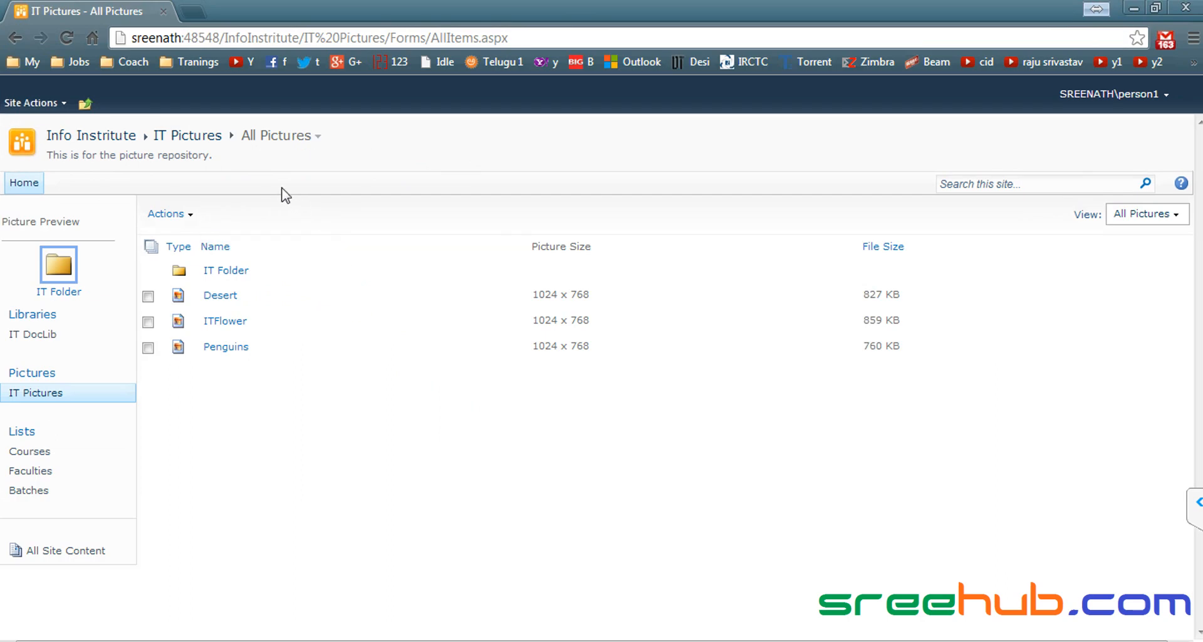
# Step: As the test user, try IT DocLib and return to the site, still getting Access Denied
pyautogui.click(29, 335)
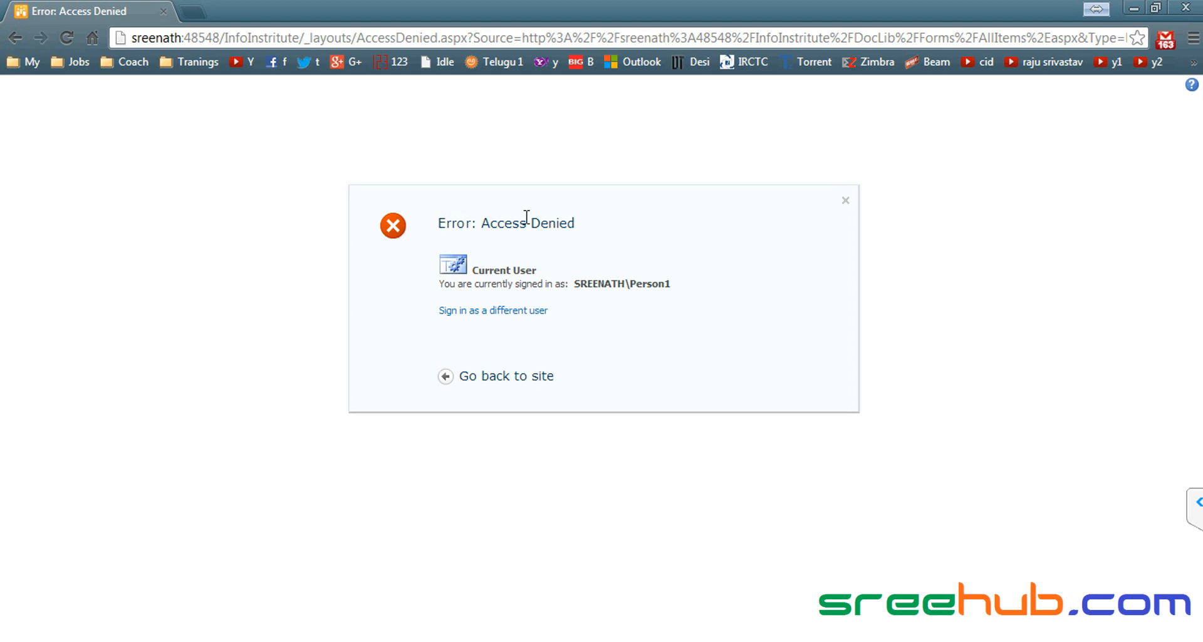
pyautogui.click(499, 378)
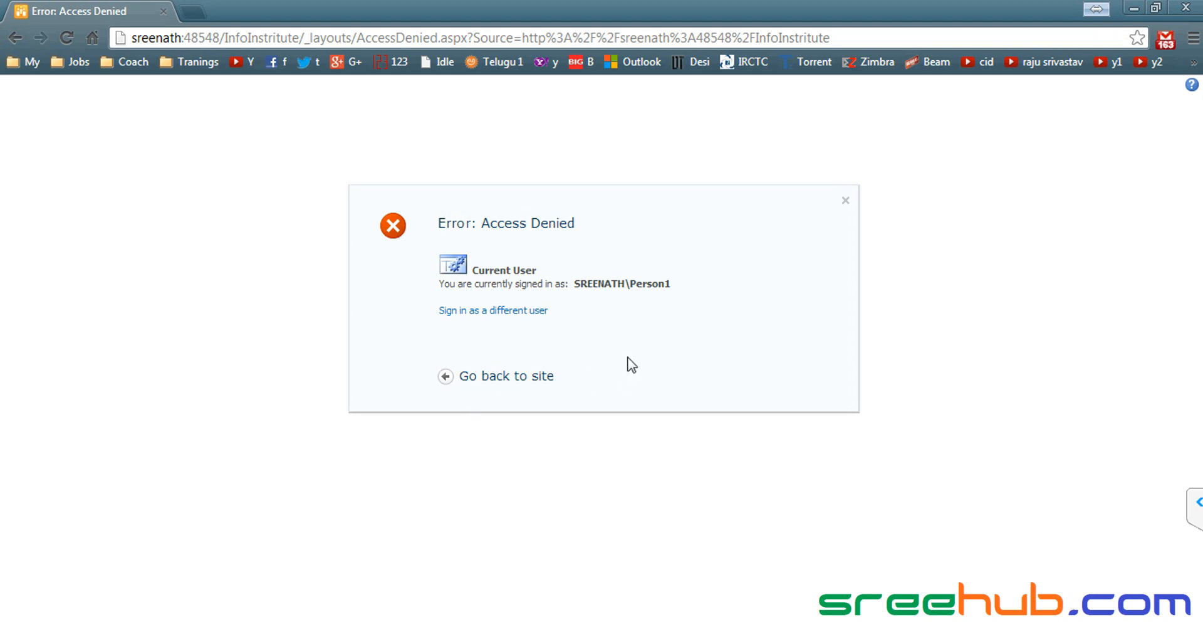
pyautogui.moveTo(569, 285); pyautogui.dragTo(691, 282)
pyautogui.click(623, 283)
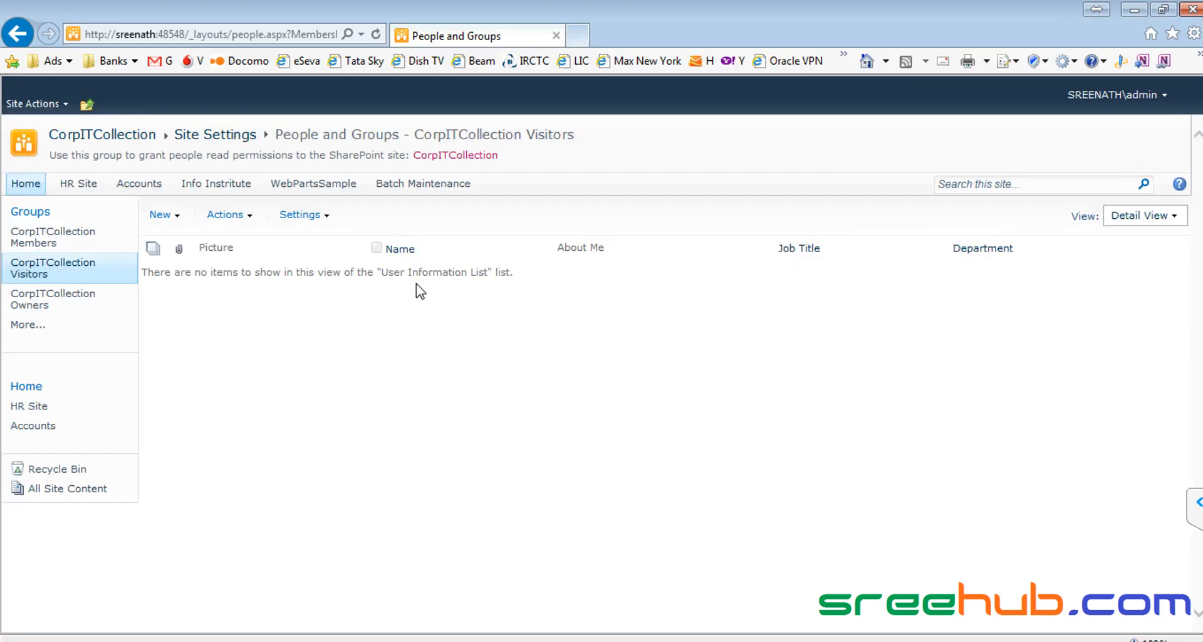
# Step: Add the test user account to the CorpITCollection Members group via New > Add Users
pyautogui.click(50, 243)
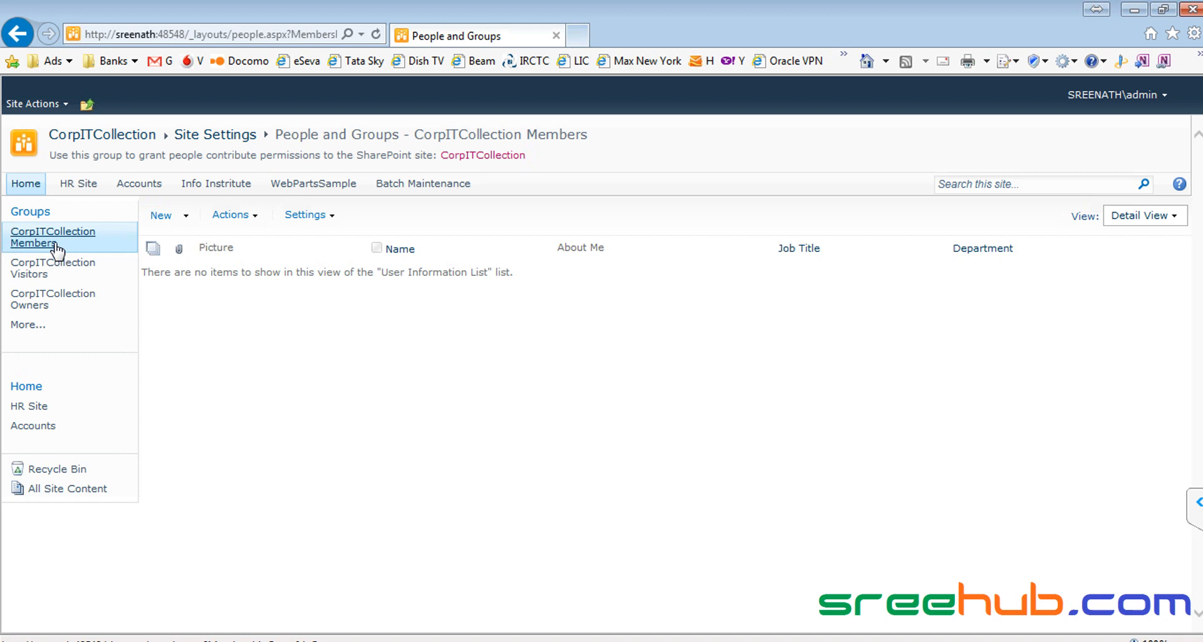
pyautogui.click(187, 218)
pyautogui.click(196, 238)
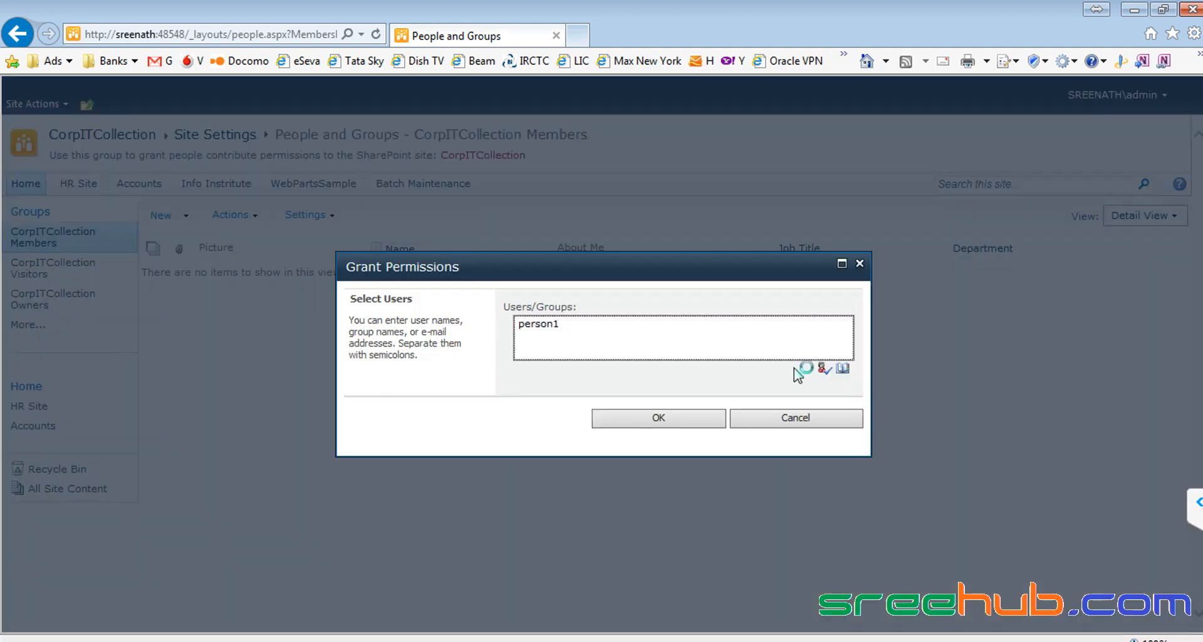
pyautogui.click(823, 368)
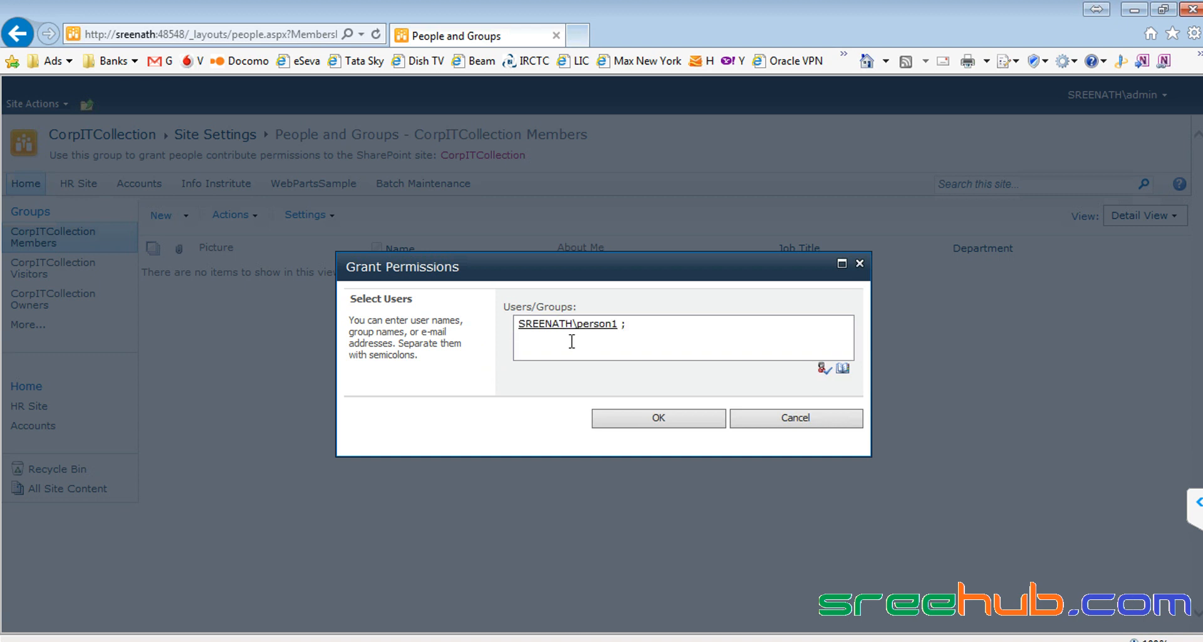
pyautogui.click(592, 411)
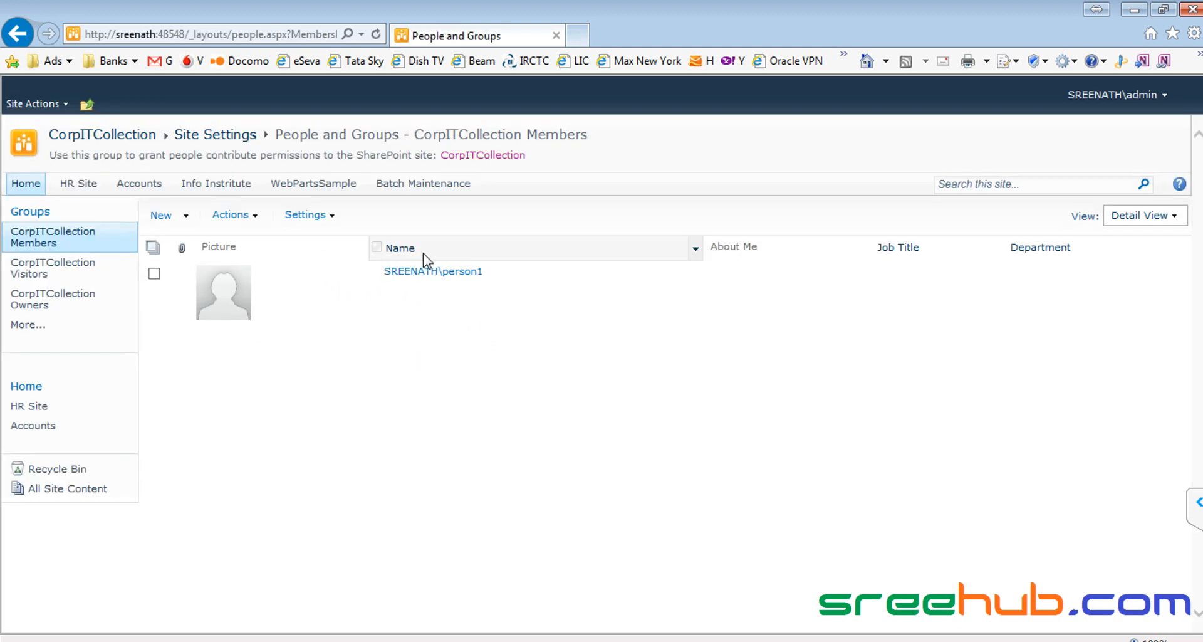
pyautogui.hotkey('alt', 'Tab')
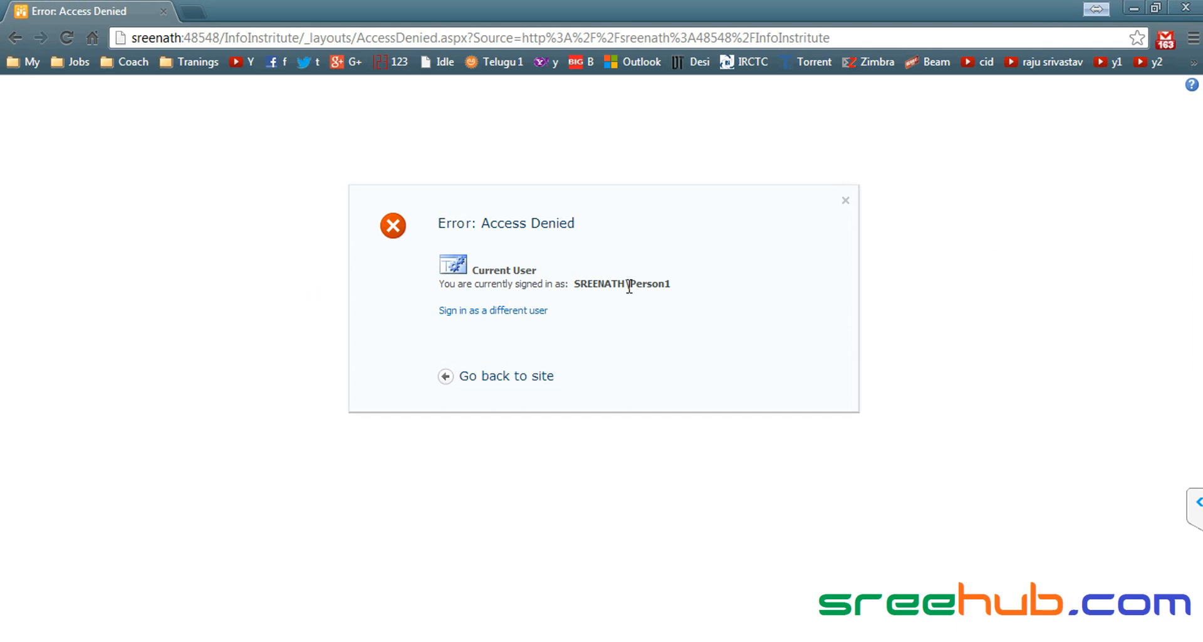
# Step: Retry 'Go back to site' from Access Denied, now reaching the Info Institute home page
pyautogui.moveTo(630, 285); pyautogui.dragTo(548, 312)
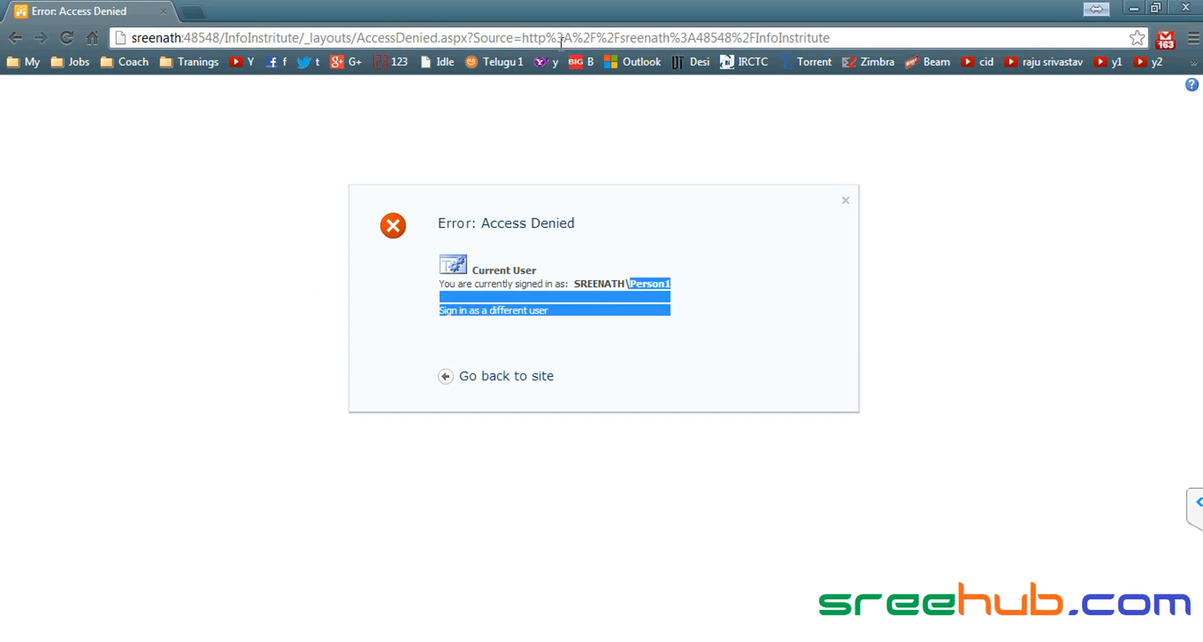
pyautogui.click(653, 278)
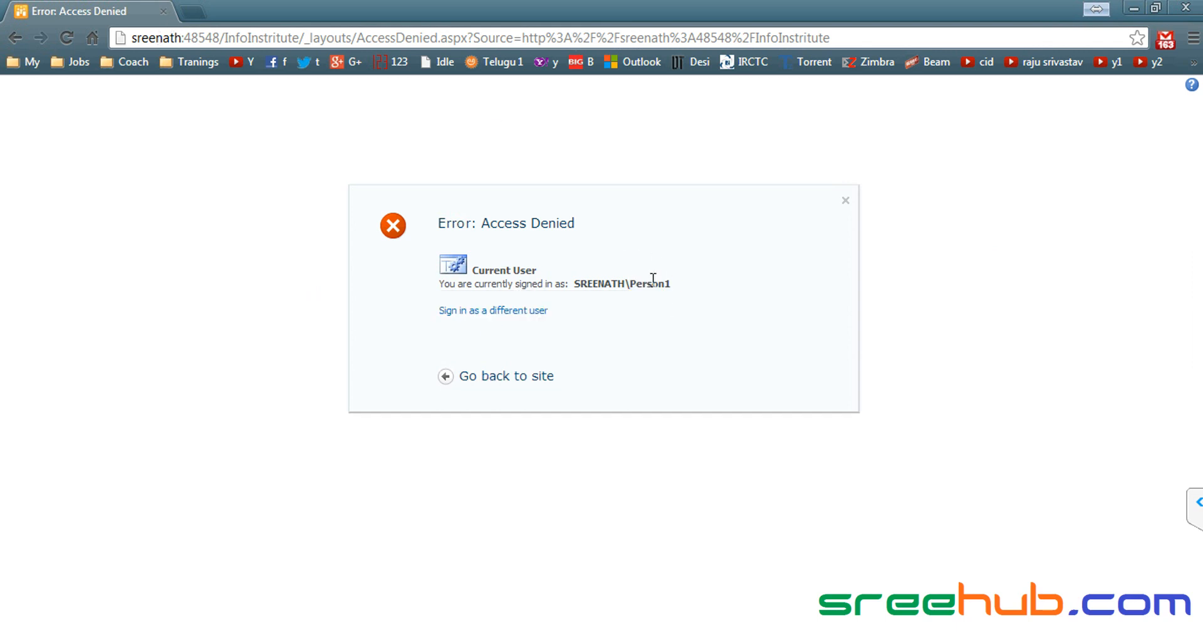
pyautogui.click(509, 379)
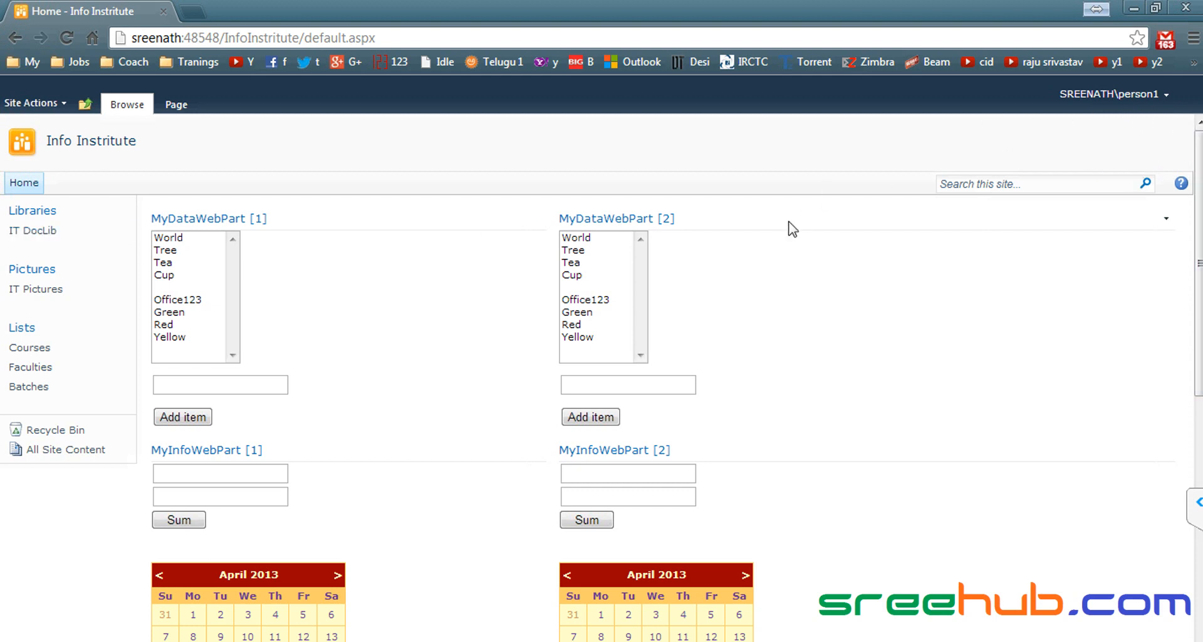
pyautogui.click(19, 290)
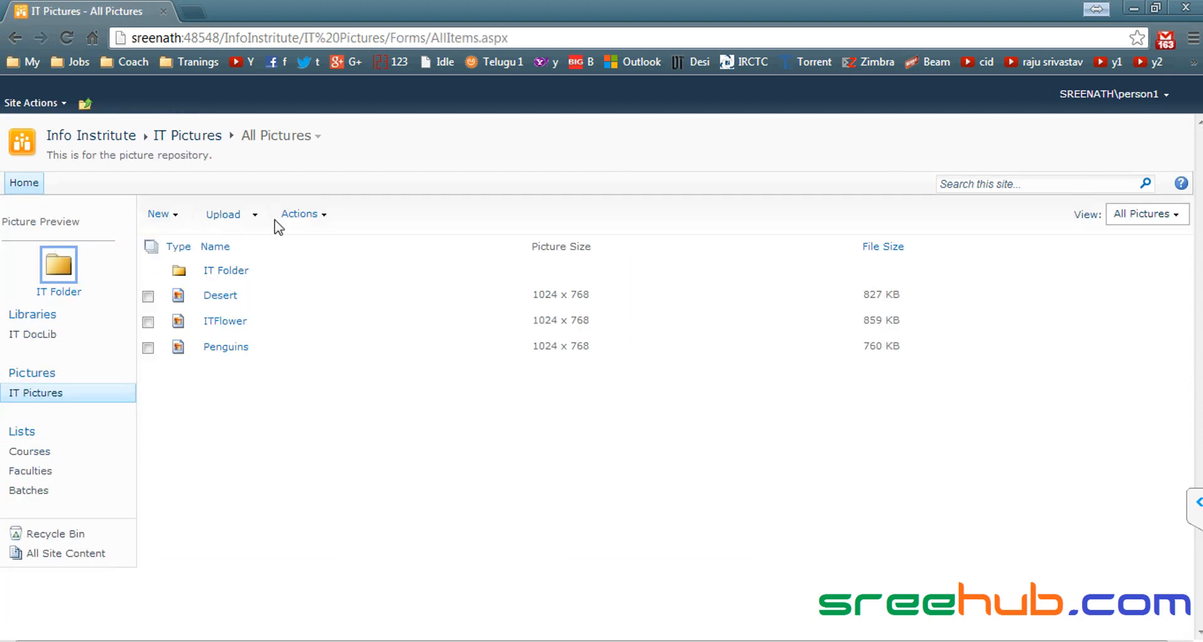
pyautogui.click(178, 217)
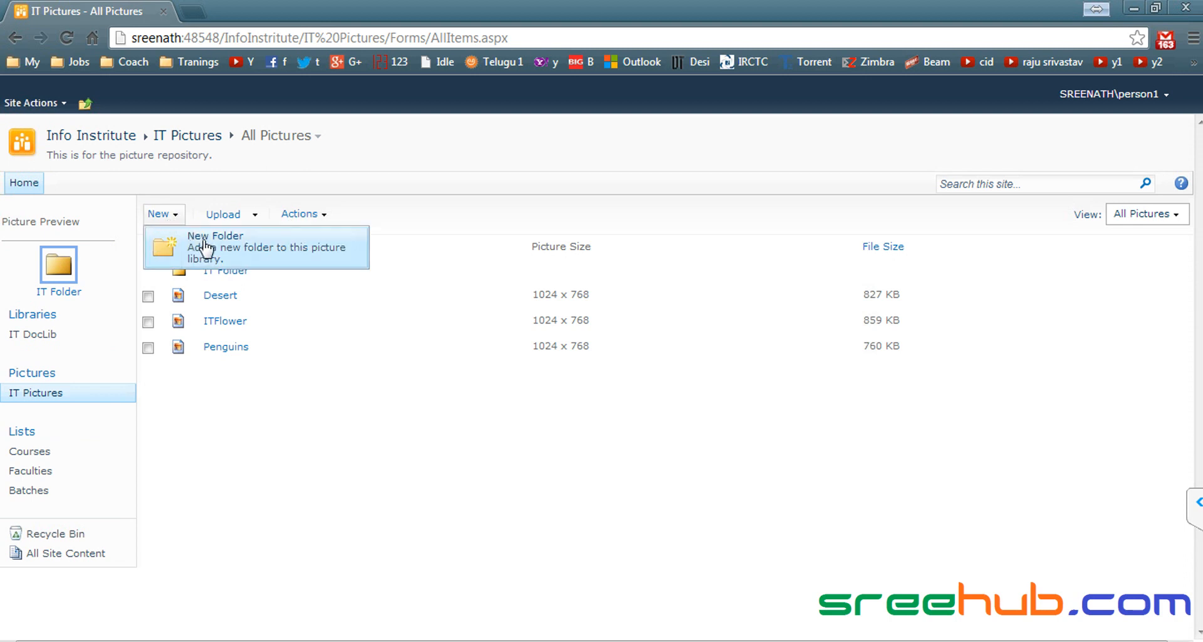
pyautogui.click(255, 216)
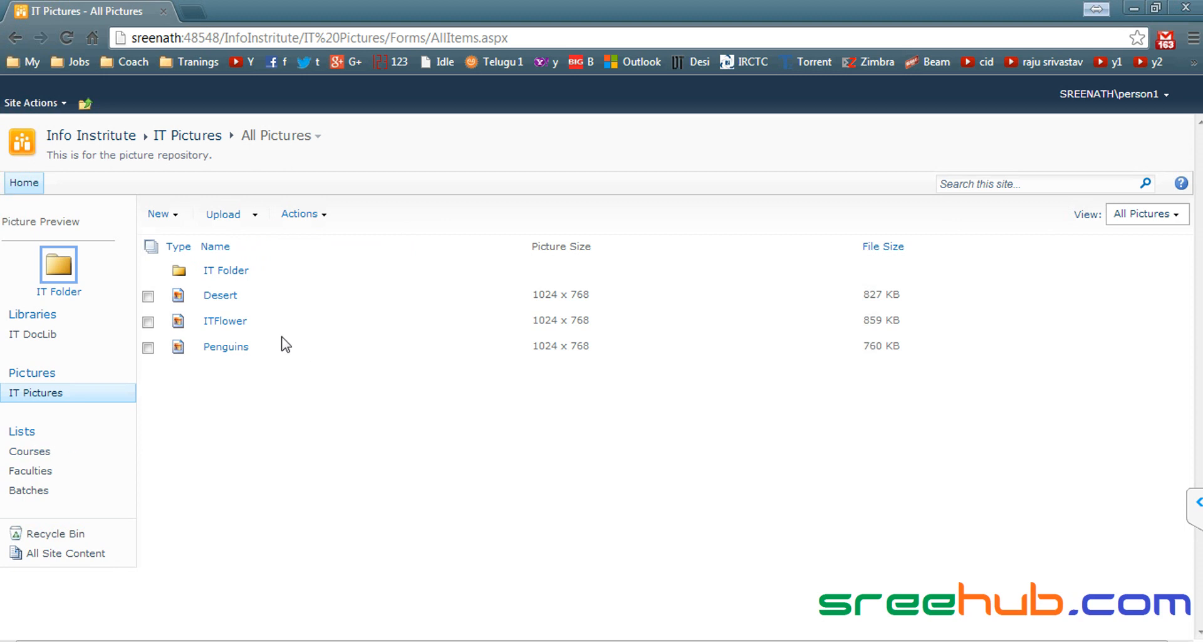
pyautogui.click(31, 451)
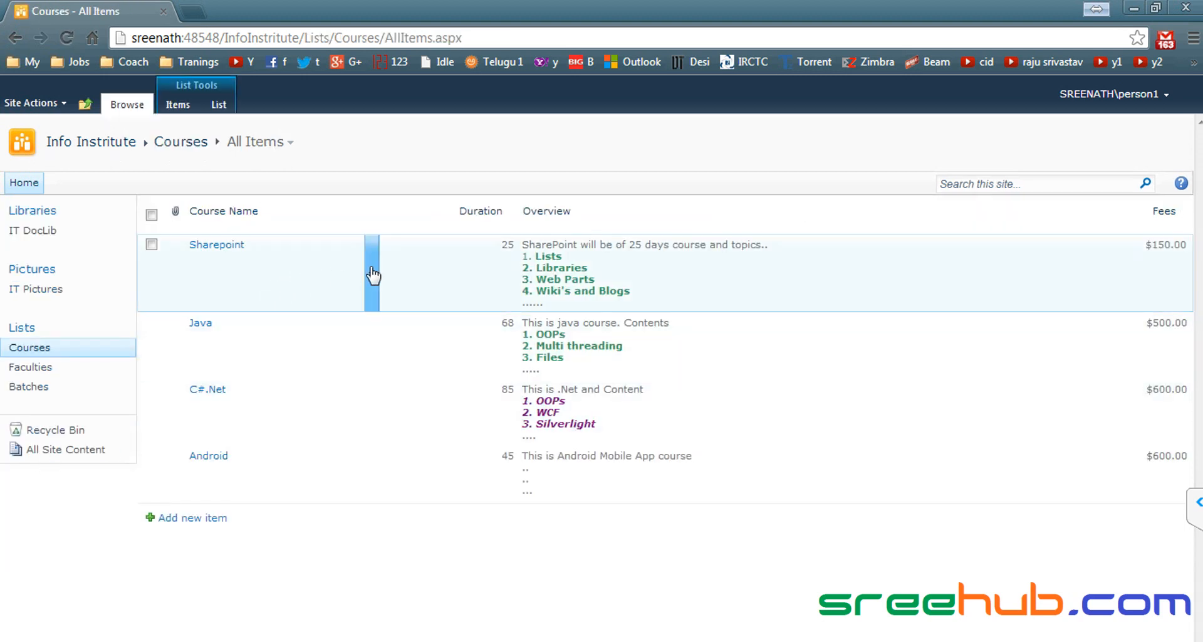
pyautogui.click(371, 260)
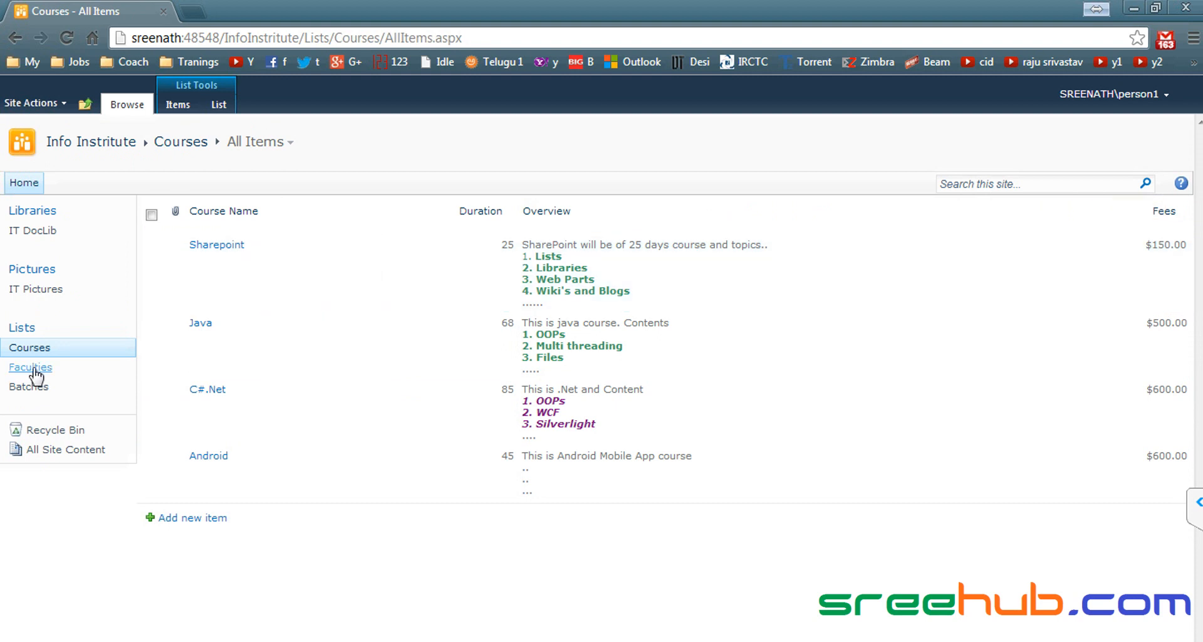
pyautogui.click(88, 150)
pyautogui.scroll(-7, 398, 398)
pyautogui.scroll(-1, 396, 402)
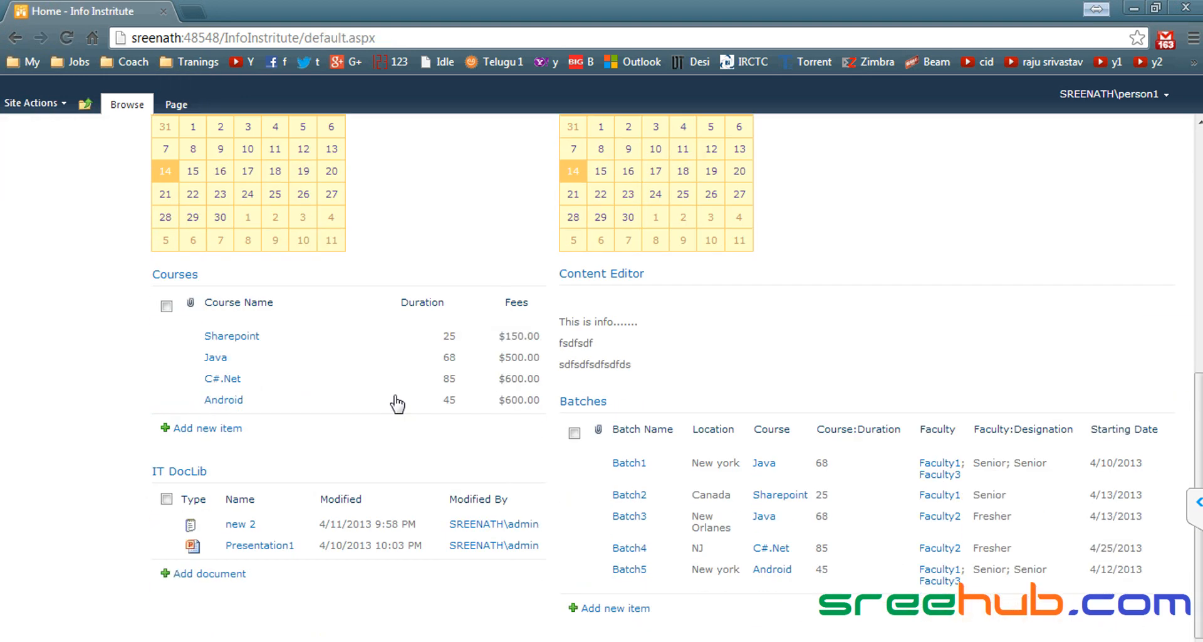
pyautogui.click(343, 338)
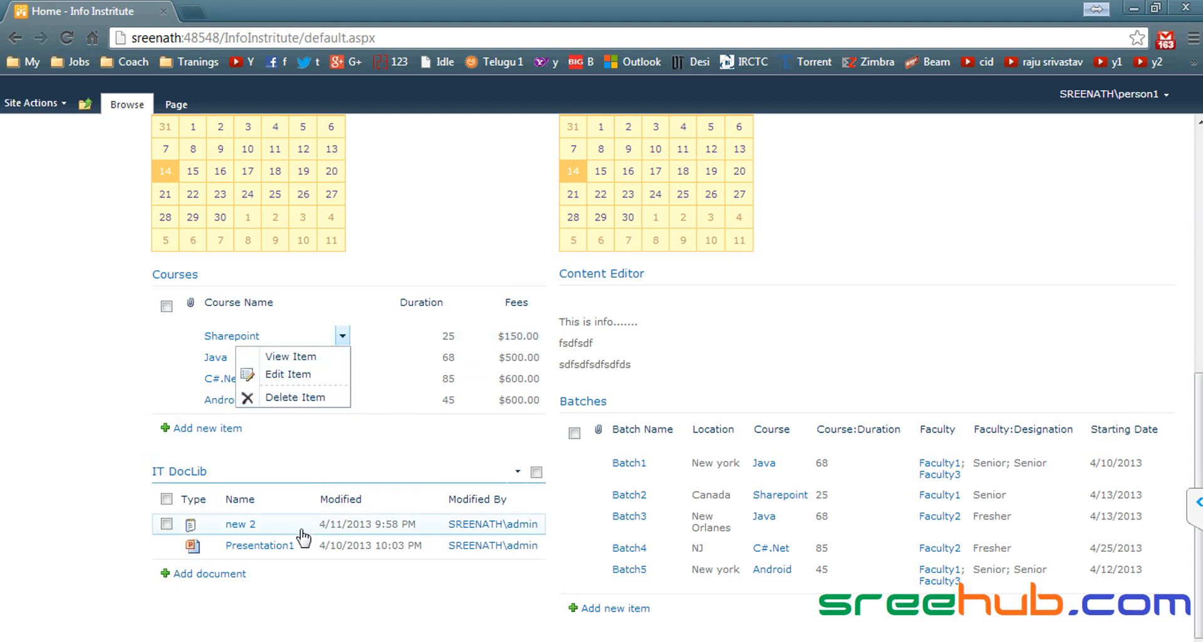
pyautogui.click(94, 459)
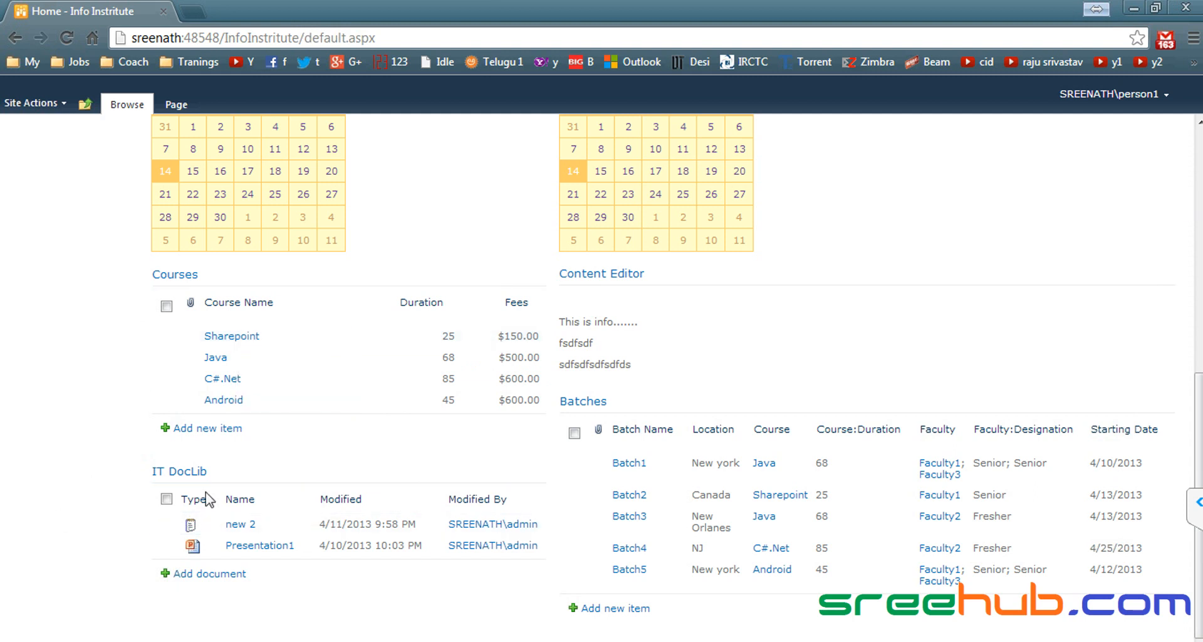
pyautogui.click(308, 524)
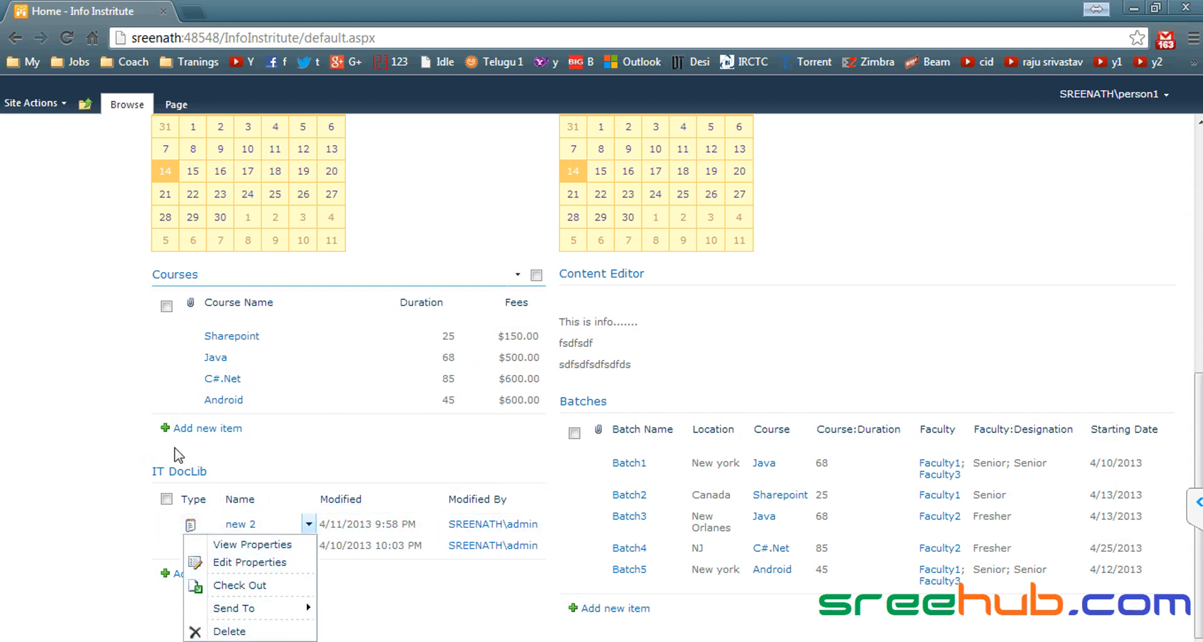
pyautogui.click(94, 329)
pyautogui.scroll(8, 94, 329)
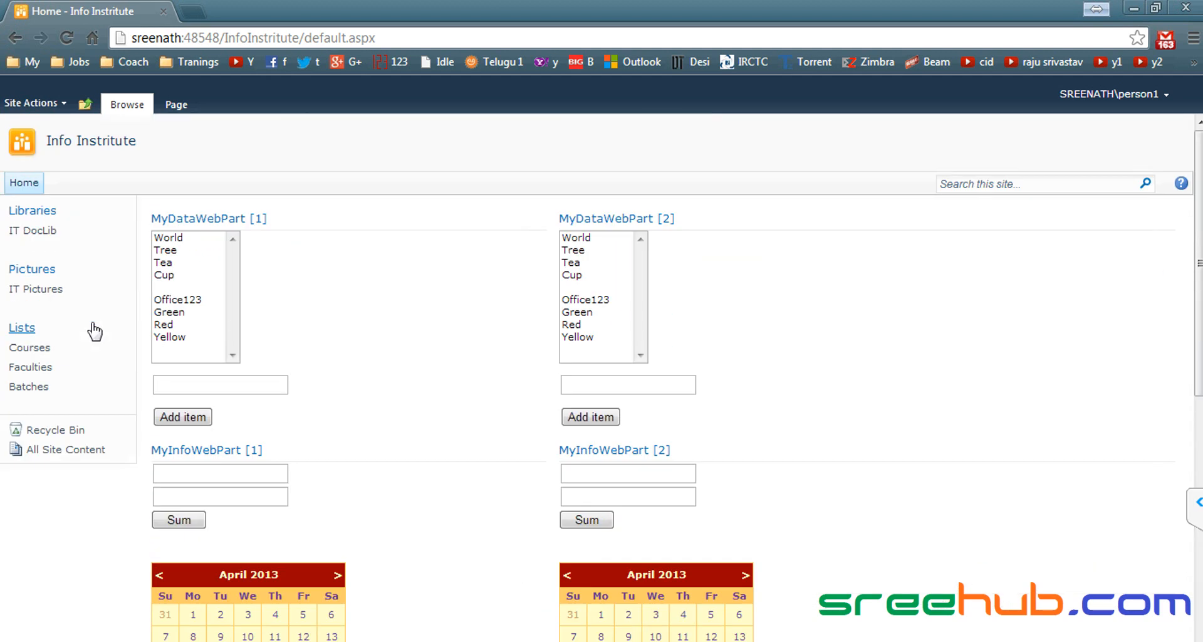
pyautogui.scroll(-4, 301, 395)
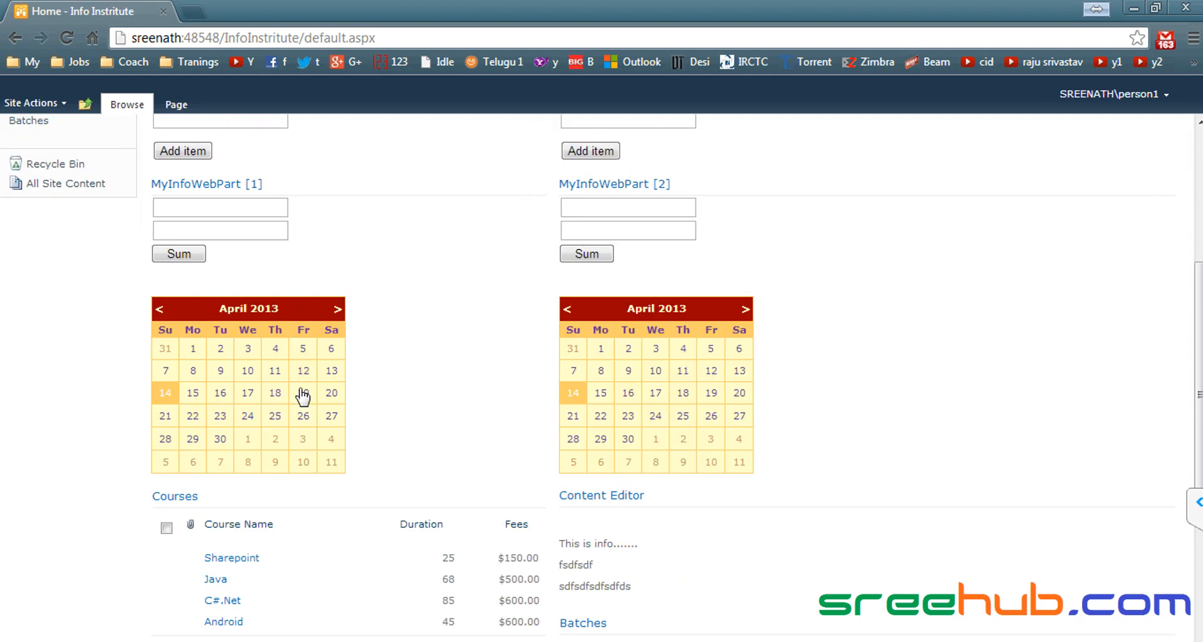
pyautogui.scroll(3, 140, 397)
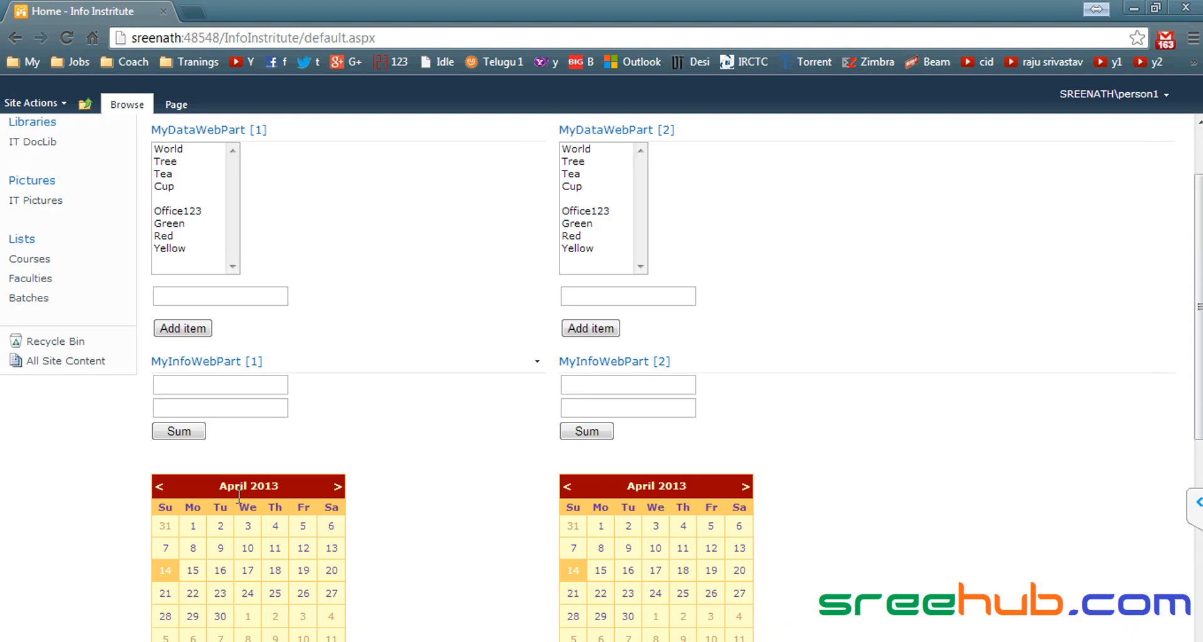
pyautogui.scroll(2, 242, 489)
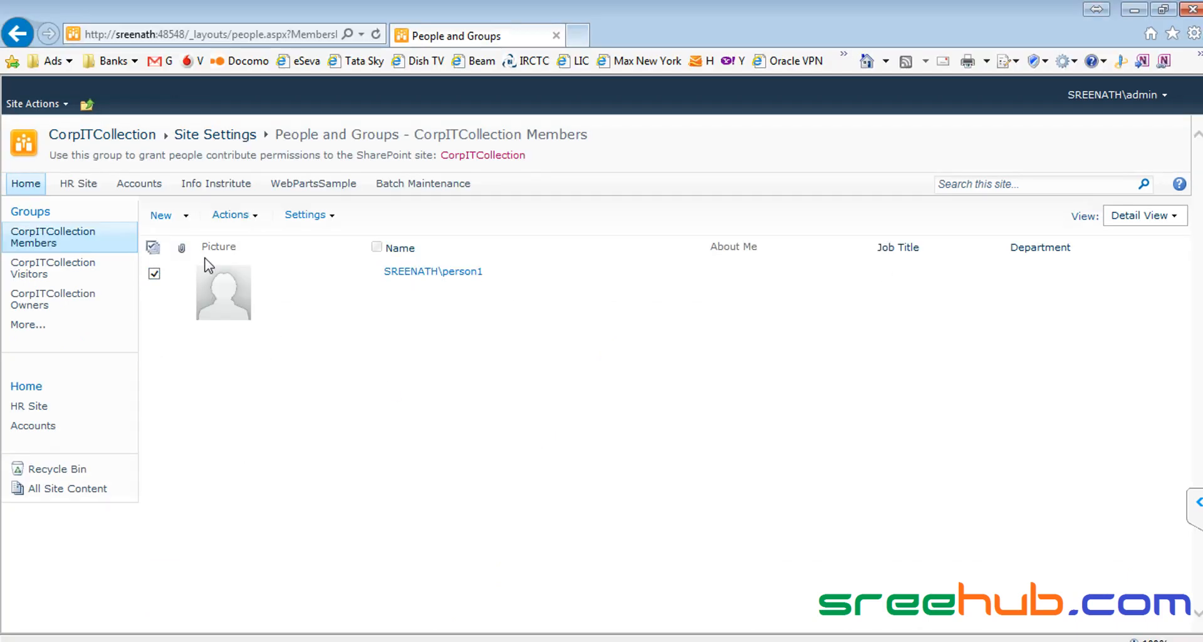
# Step: Remove the checked test user from the CorpITCollection Members group
pyautogui.click(252, 216)
pyautogui.click(307, 335)
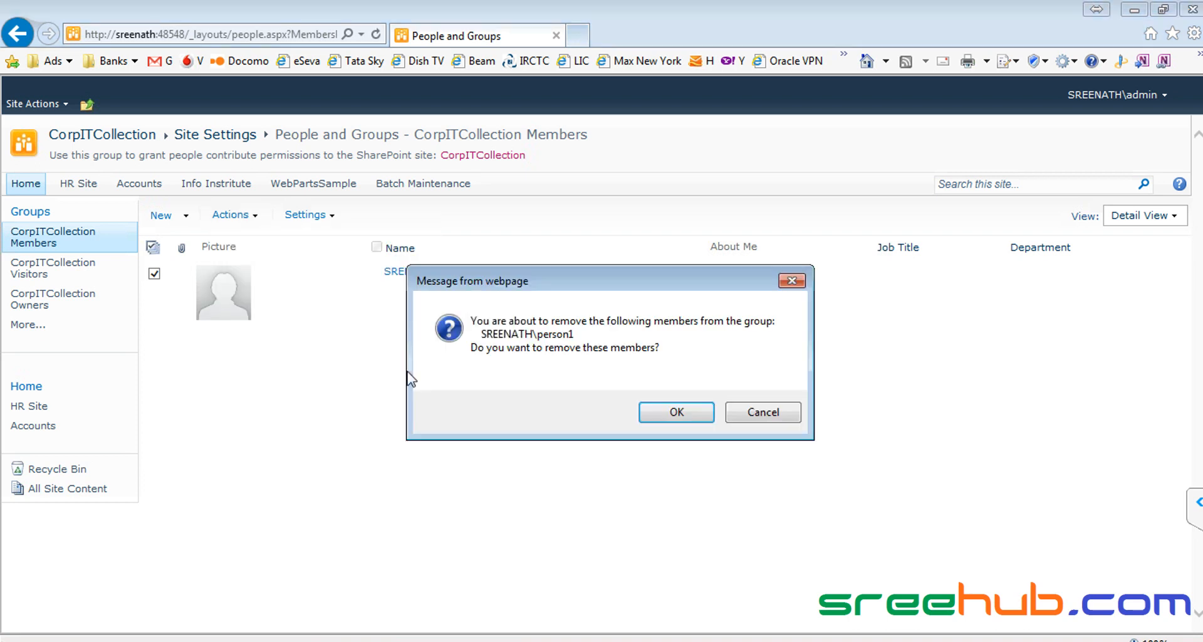
pyautogui.click(688, 417)
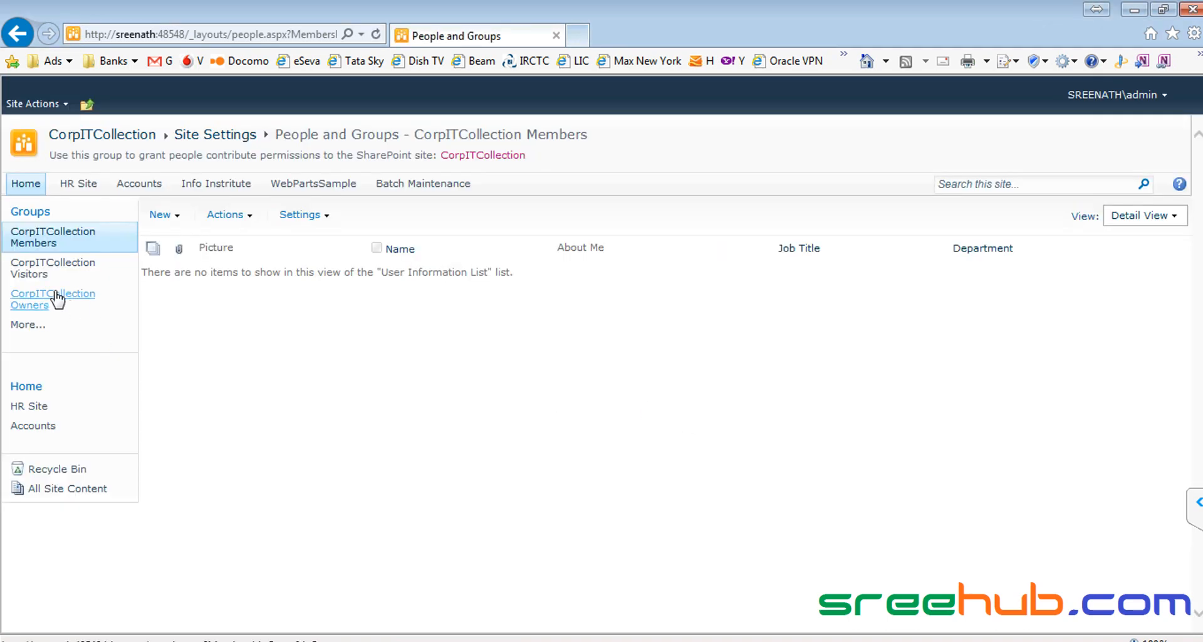
# Step: Add the test user to CorpITCollection Visitors, resolving the name with Check Names
pyautogui.click(36, 269)
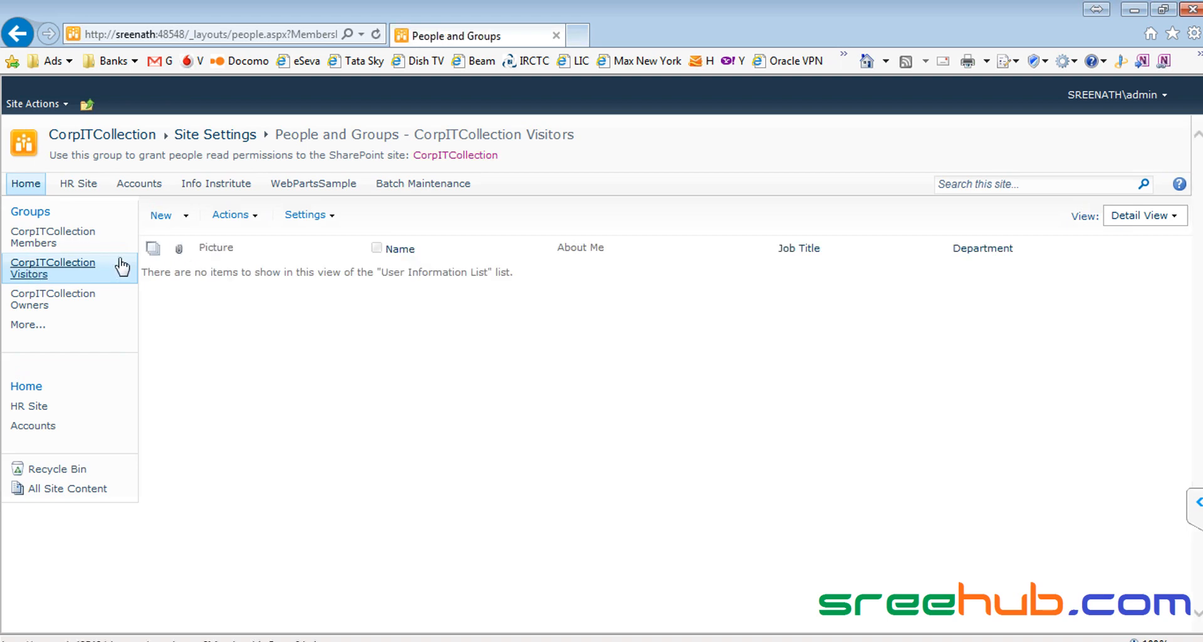
pyautogui.click(161, 215)
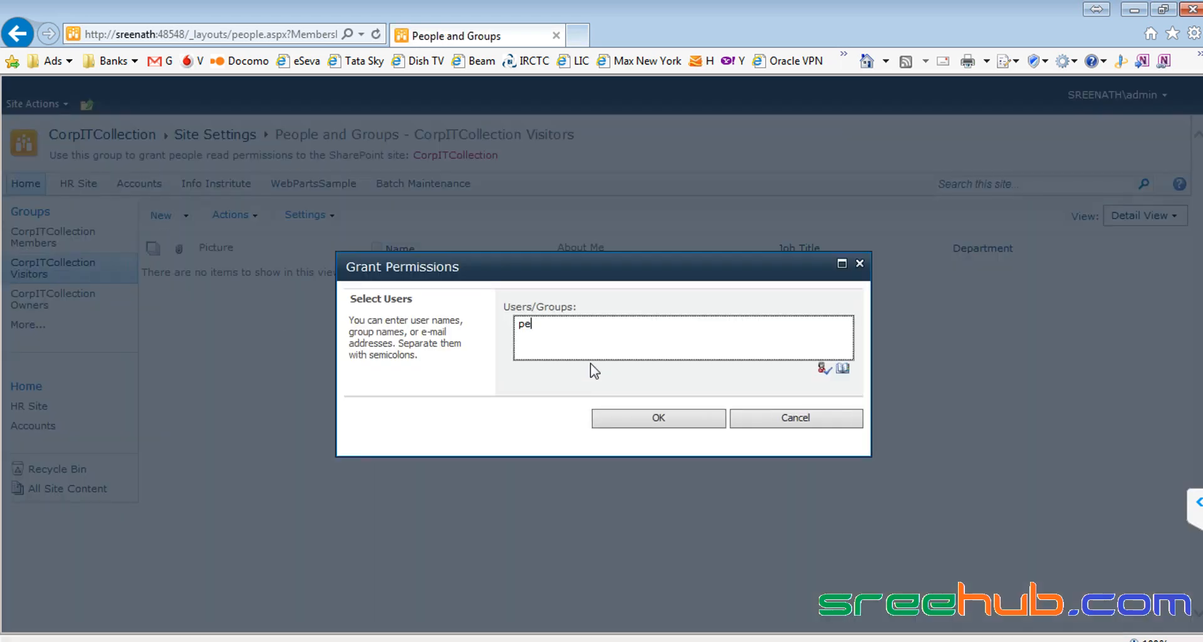
pyautogui.click(823, 369)
pyautogui.click(633, 415)
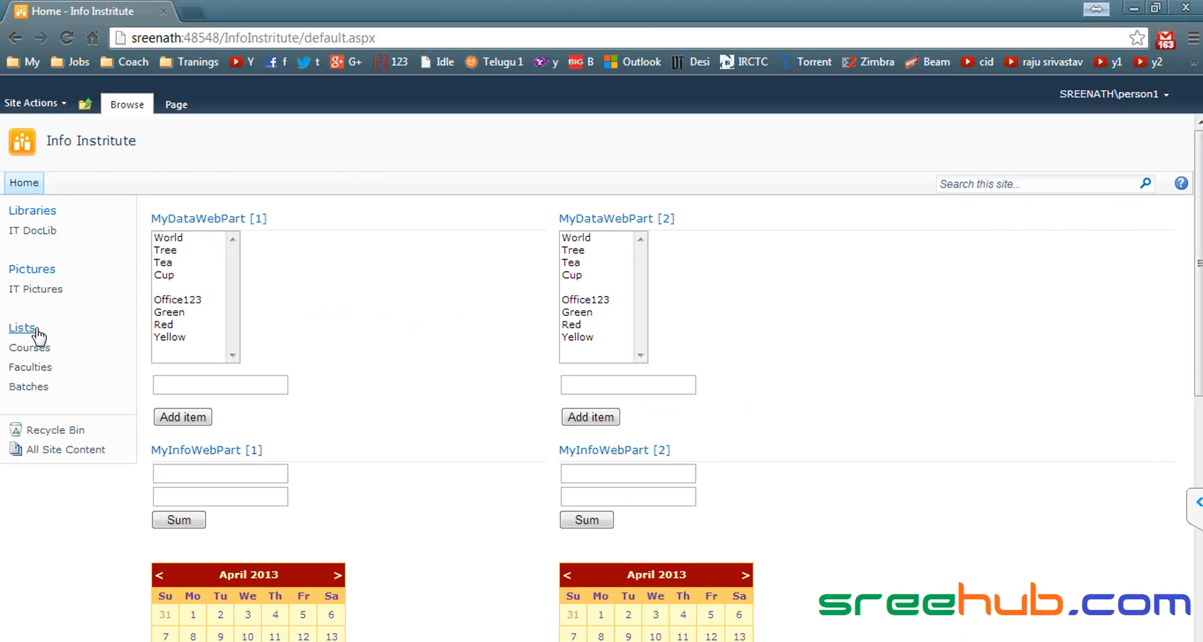
# Step: As the read-only user, view the actions offered for the 'new 2' document in IT DocLib
pyautogui.click(42, 233)
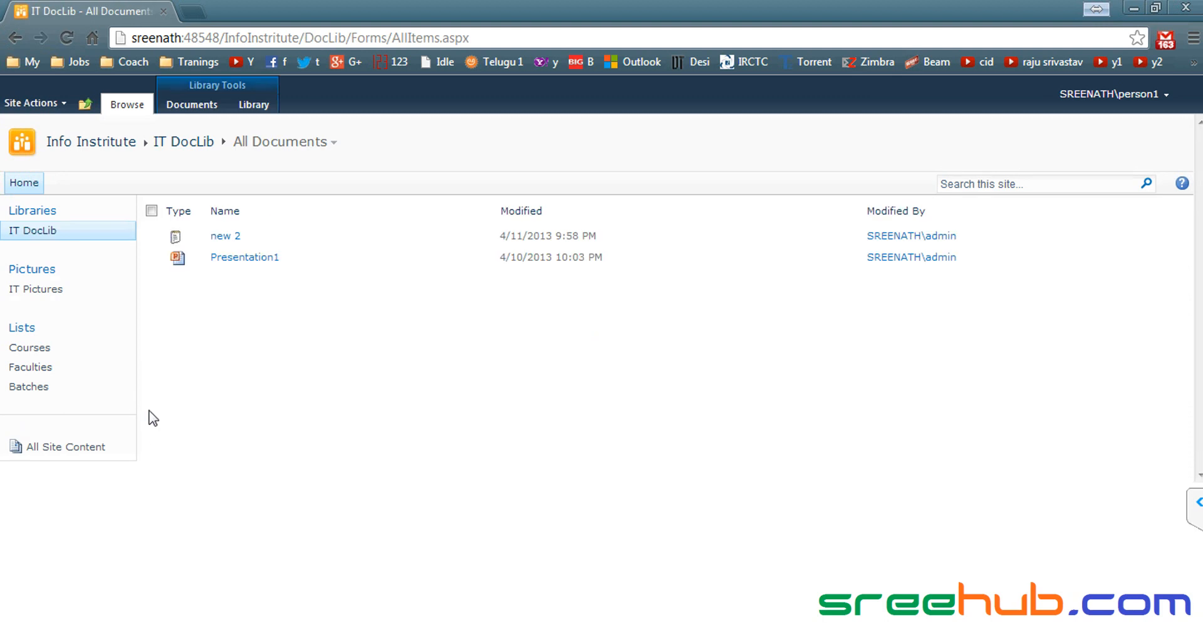
pyautogui.click(489, 237)
pyautogui.moveTo(448, 284)
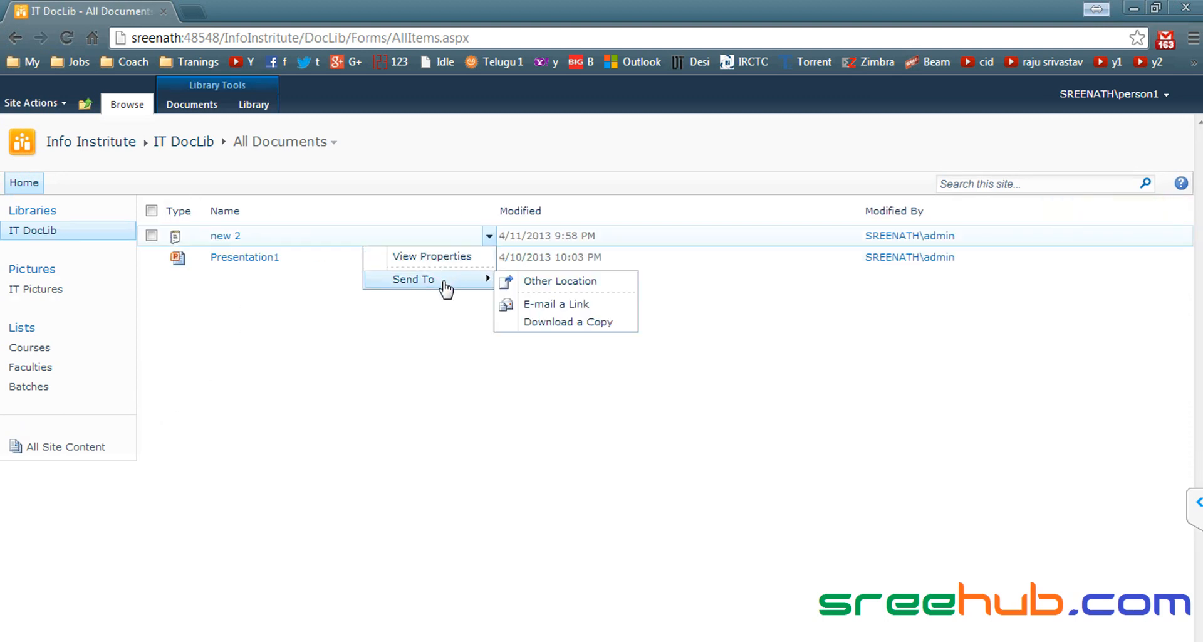
pyautogui.click(33, 351)
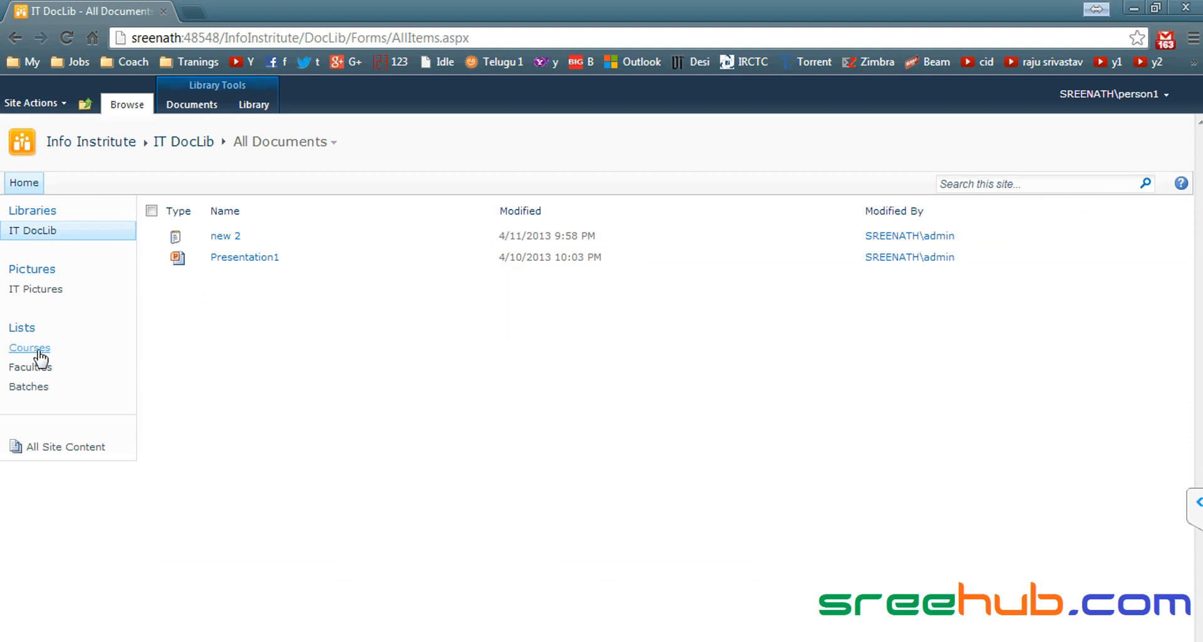
# Step: Show that the Sharepoint course offers only View Item and that most List commands are greyed out
pyautogui.click(40, 353)
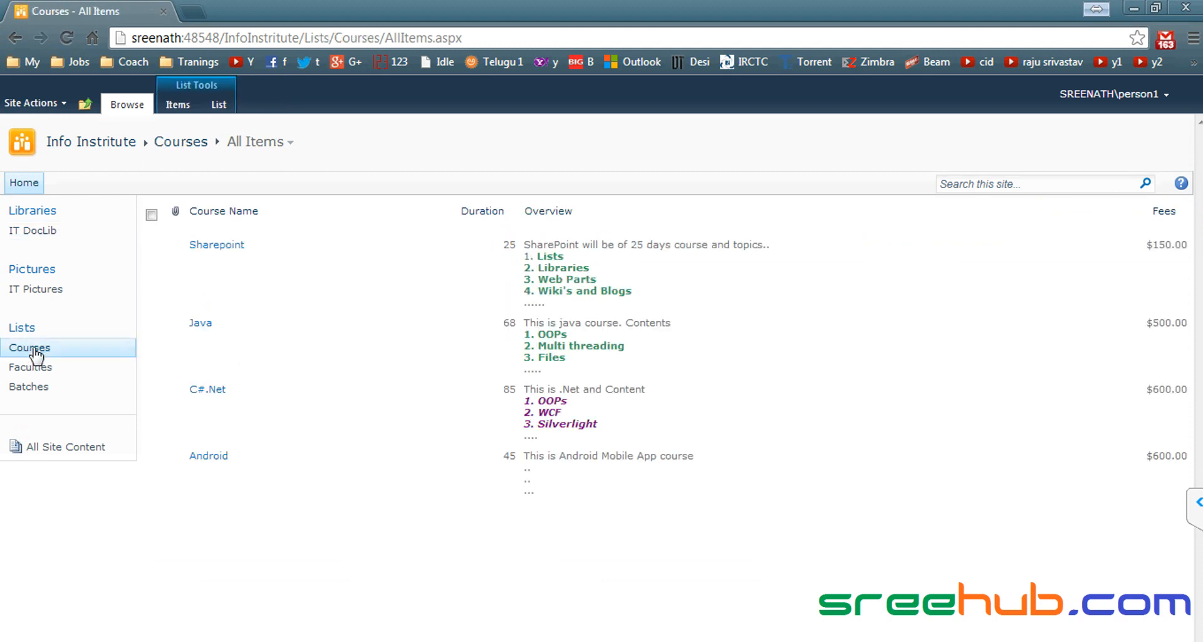
pyautogui.click(373, 276)
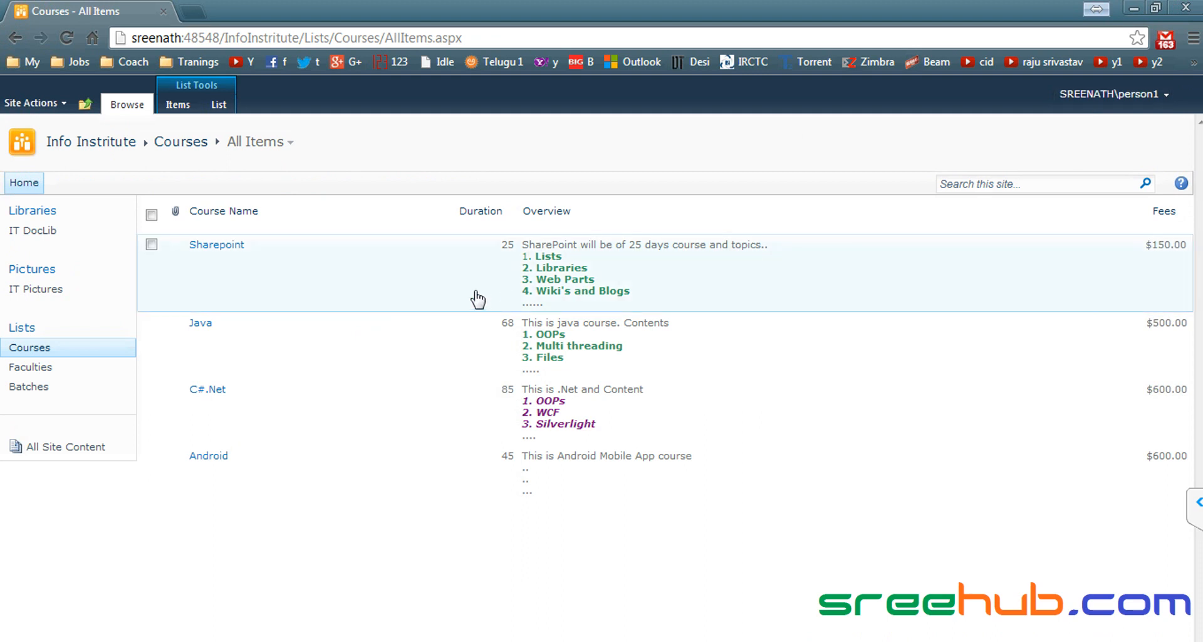
pyautogui.click(372, 274)
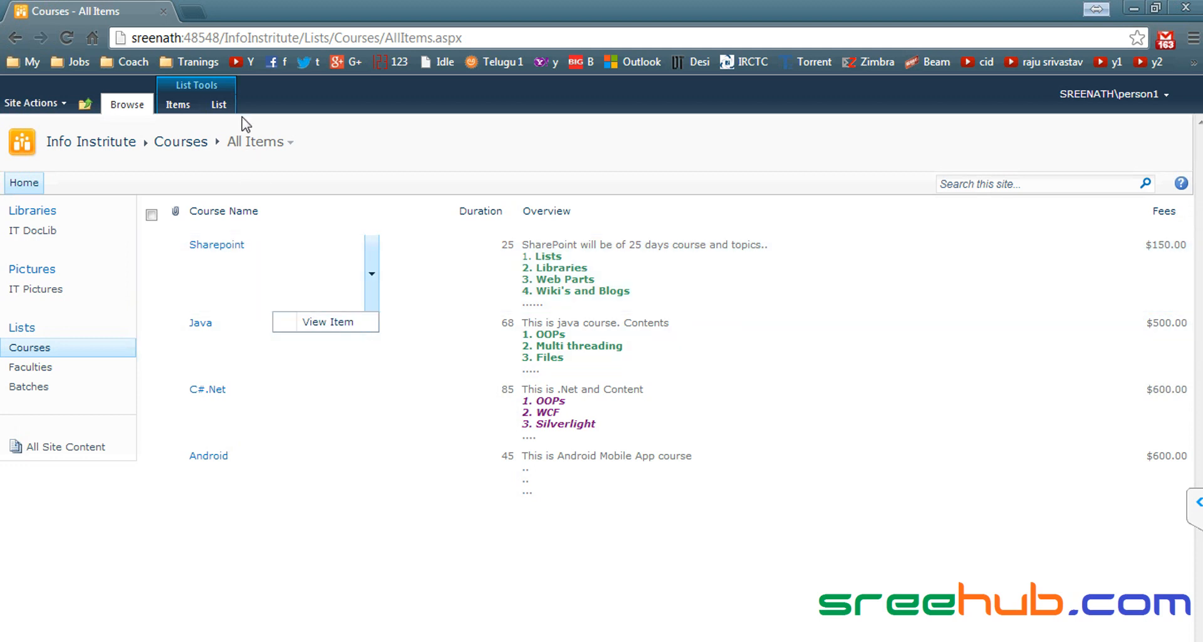
pyautogui.click(221, 108)
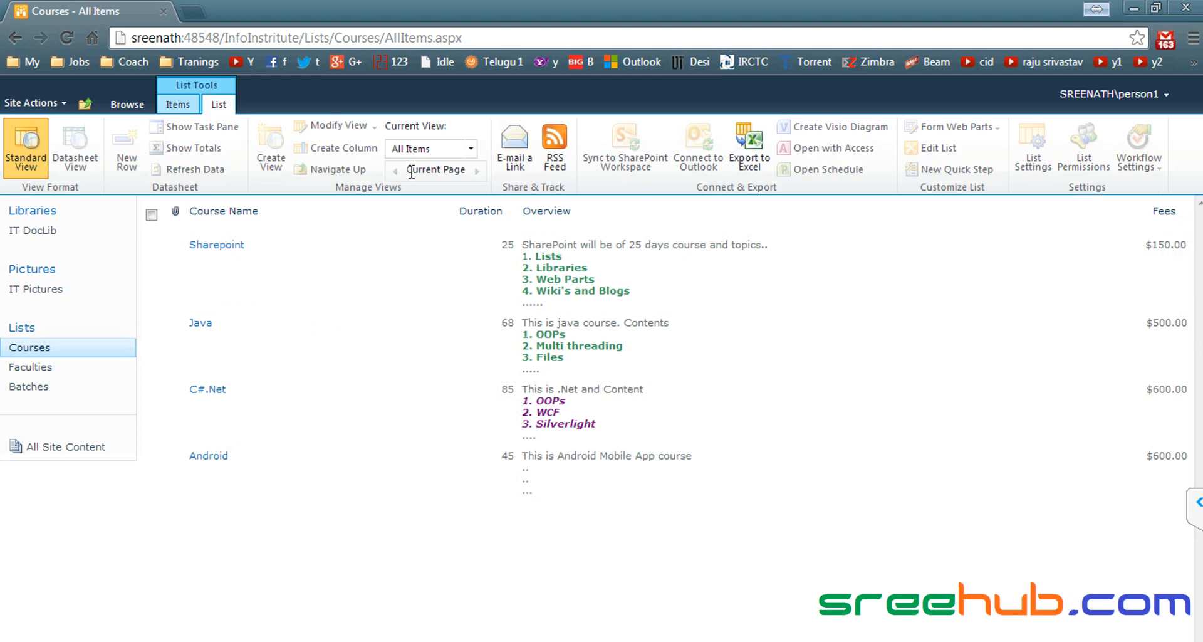
pyautogui.moveTo(363, 259)
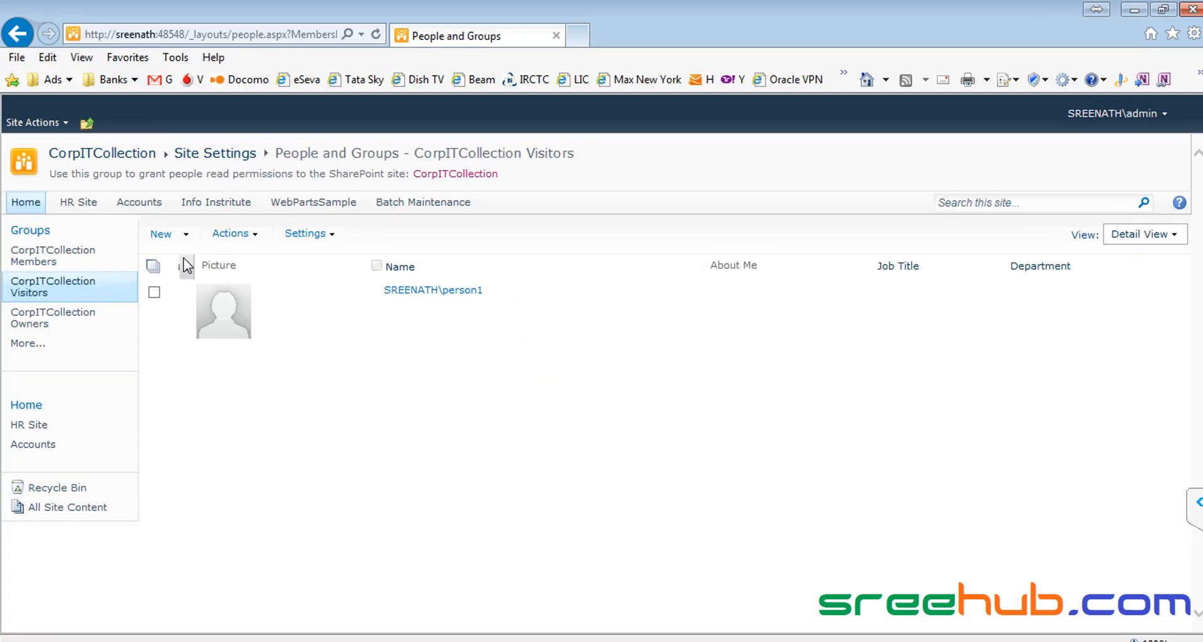
# Step: Remove the test user from the CorpITCollection Visitors group
pyautogui.click(155, 293)
pyautogui.click(253, 234)
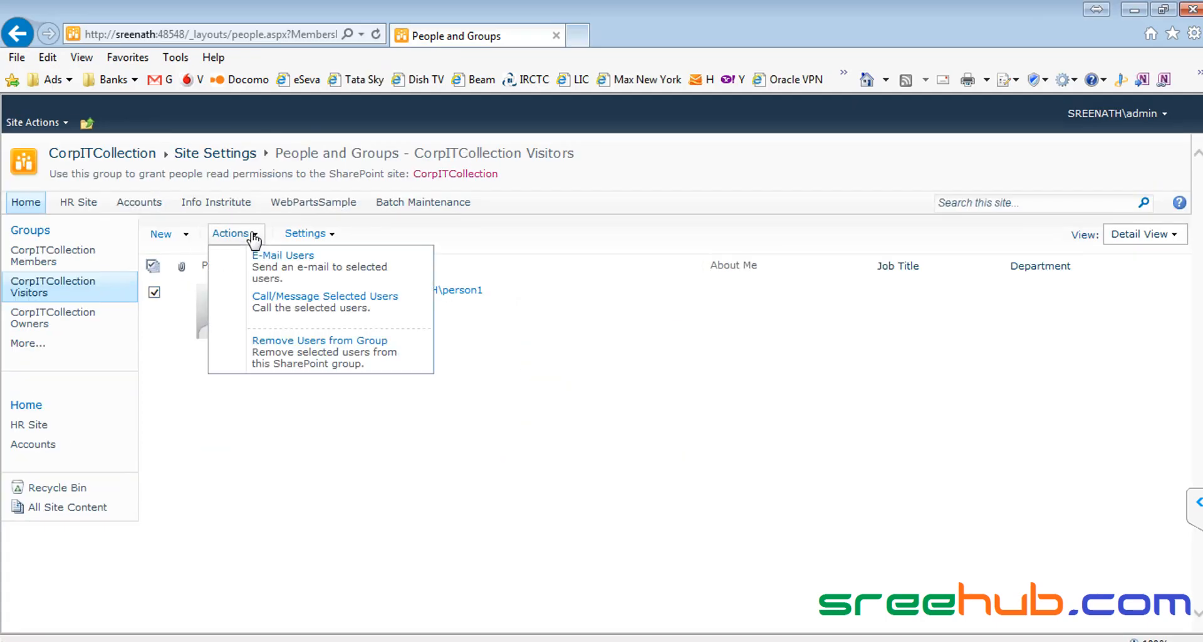
pyautogui.click(320, 351)
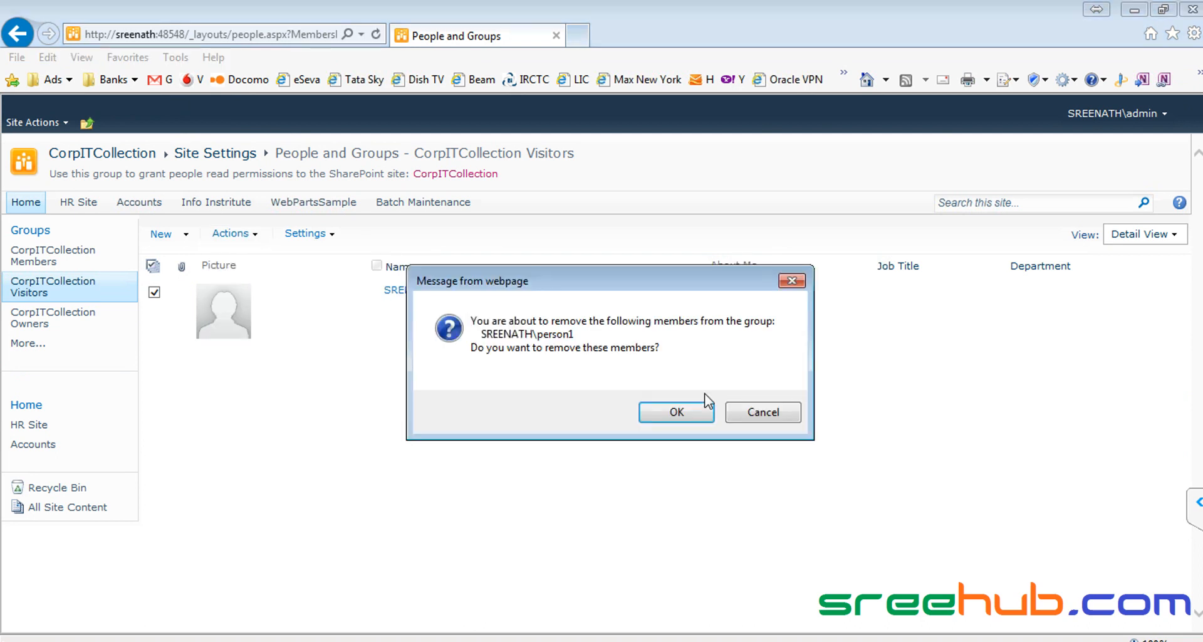
pyautogui.click(677, 412)
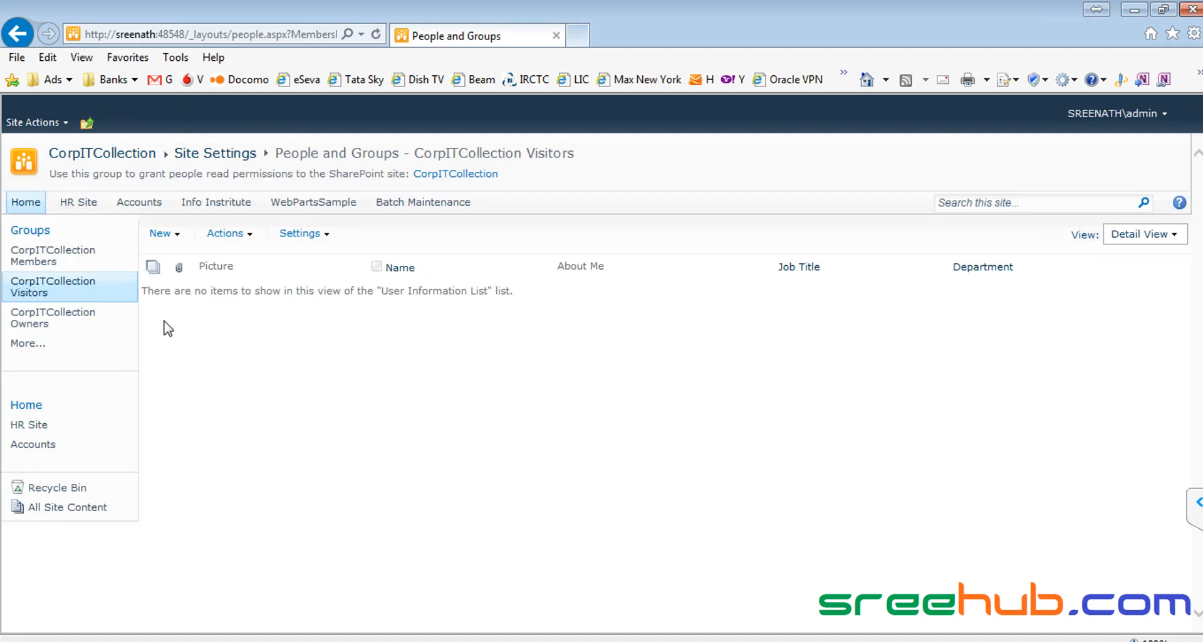
# Step: Add the test user to CorpITCollection Members, resolving the entered name
pyautogui.click(59, 263)
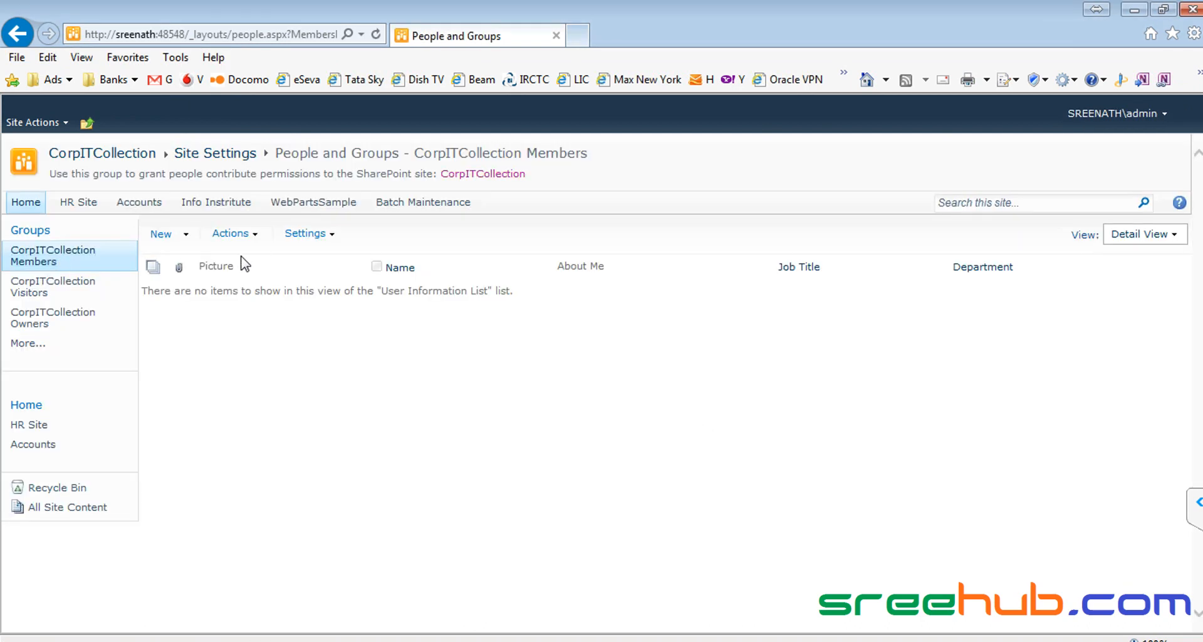
pyautogui.click(161, 234)
pyautogui.write('person1')
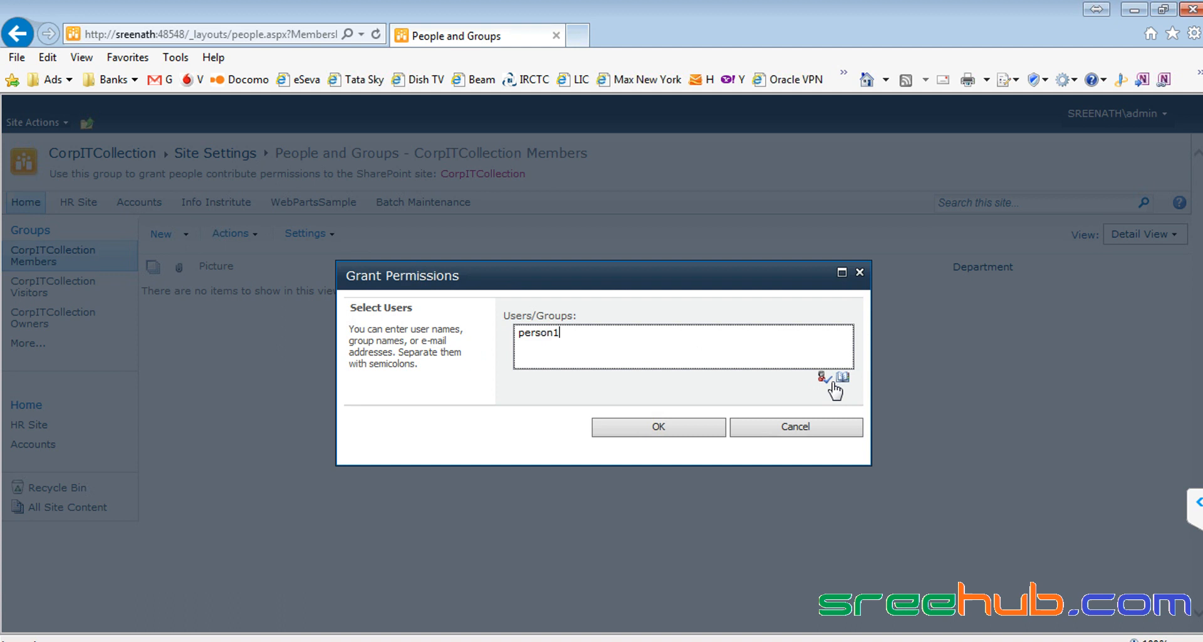
pyautogui.click(833, 384)
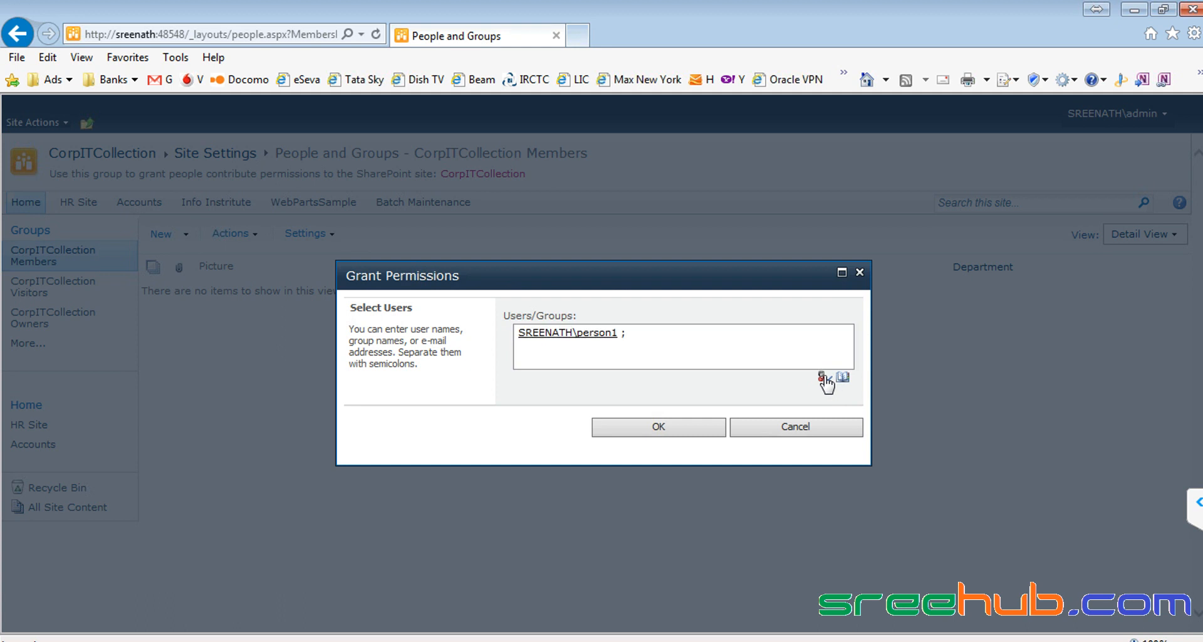
pyautogui.click(677, 426)
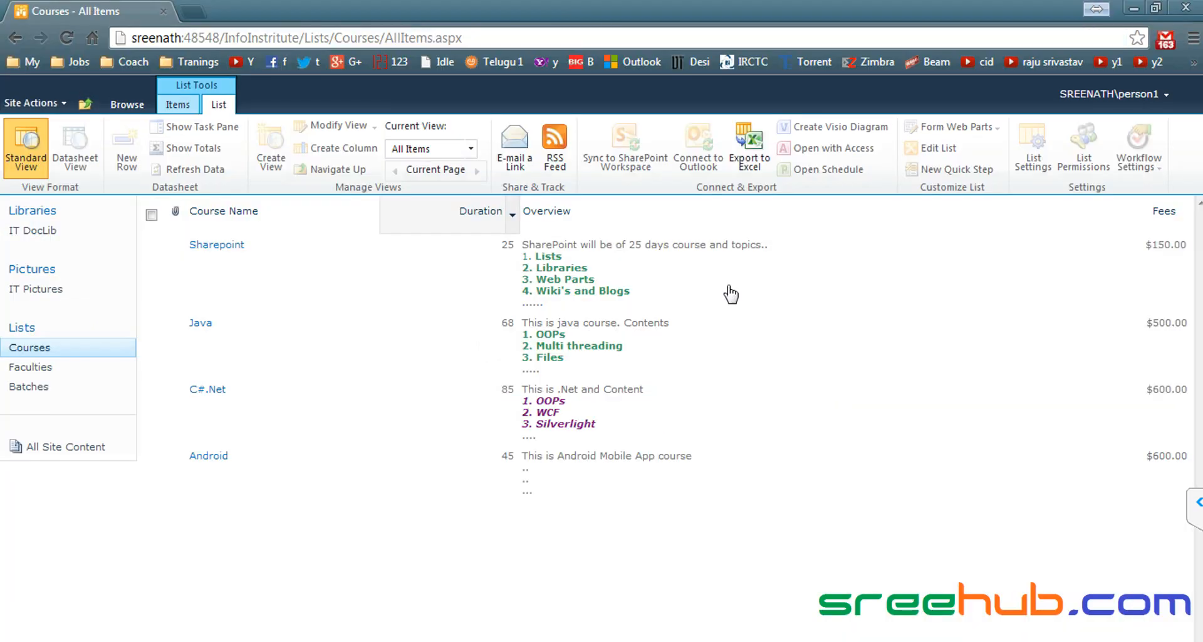
# Step: Reload Courses as the member and confirm the Sharepoint course now offers Edit Item and Delete Item
pyautogui.click(30, 347)
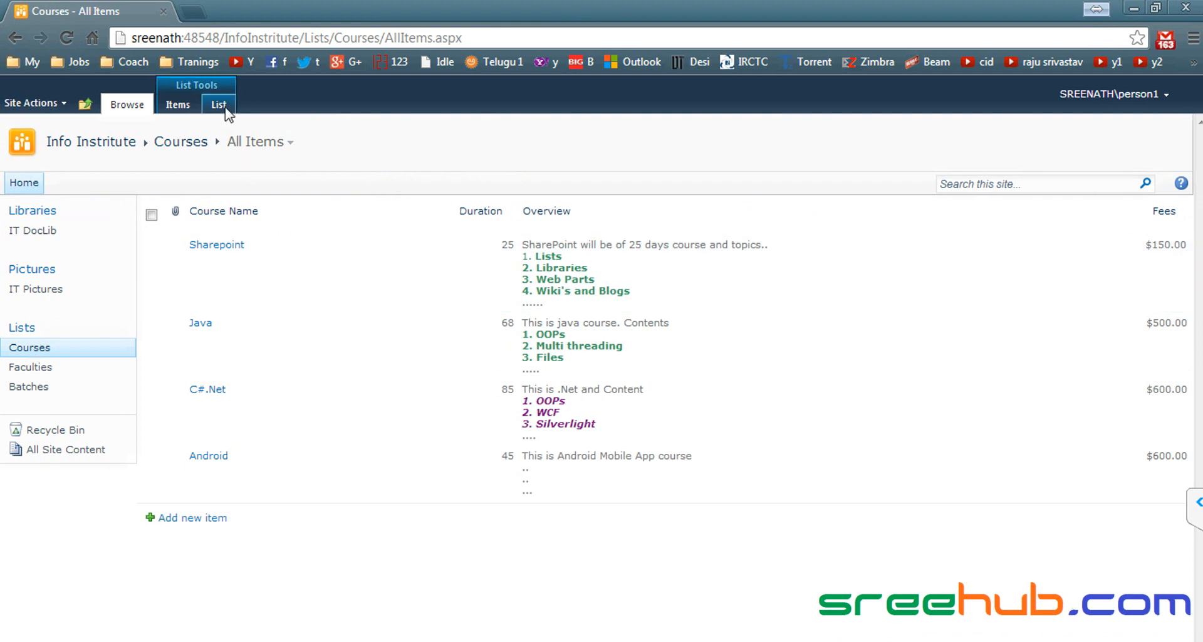
pyautogui.click(220, 105)
pyautogui.click(52, 352)
pyautogui.click(44, 368)
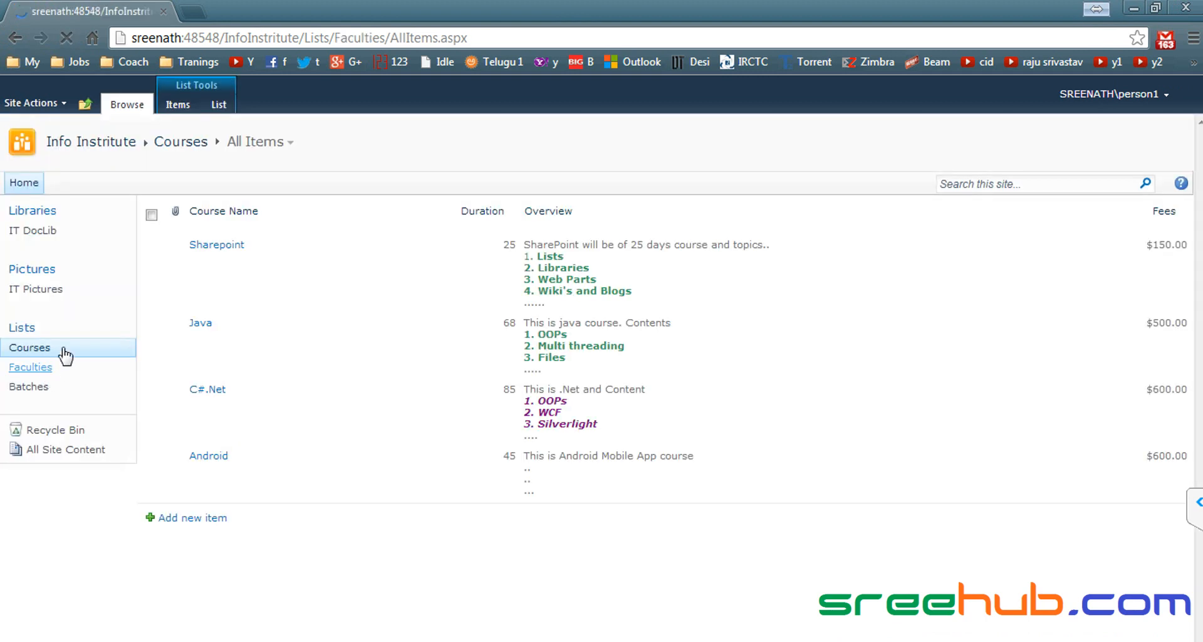
pyautogui.click(51, 348)
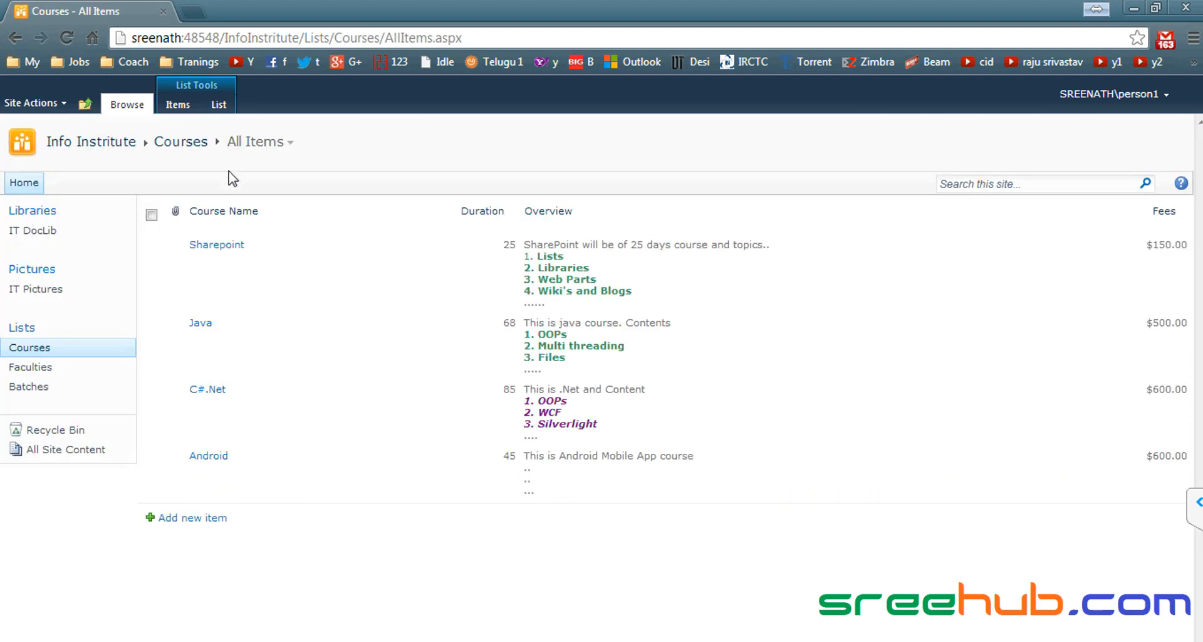
pyautogui.click(219, 104)
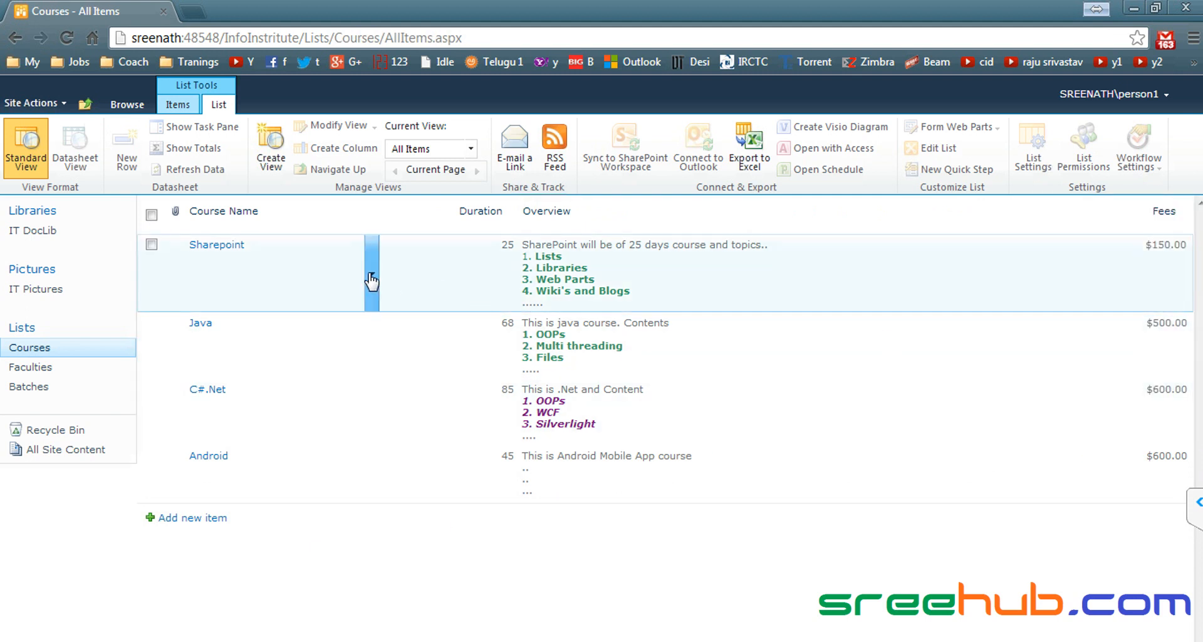
pyautogui.click(371, 266)
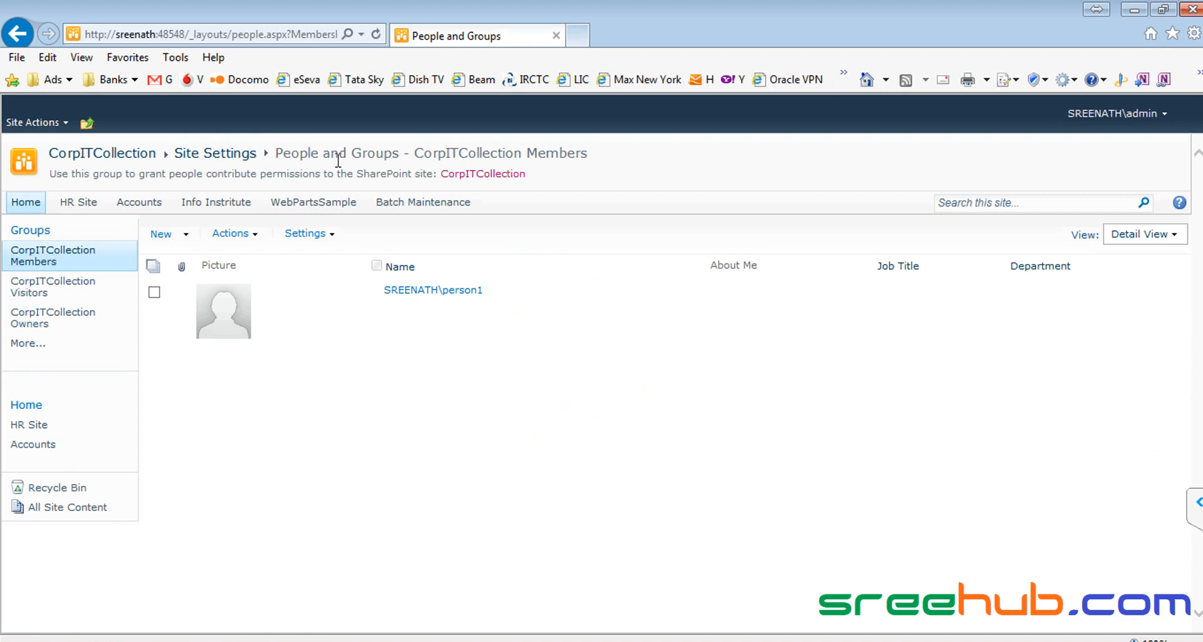
# Step: Go from Site Settings through People and Groups to the Site Permissions page
pyautogui.click(232, 154)
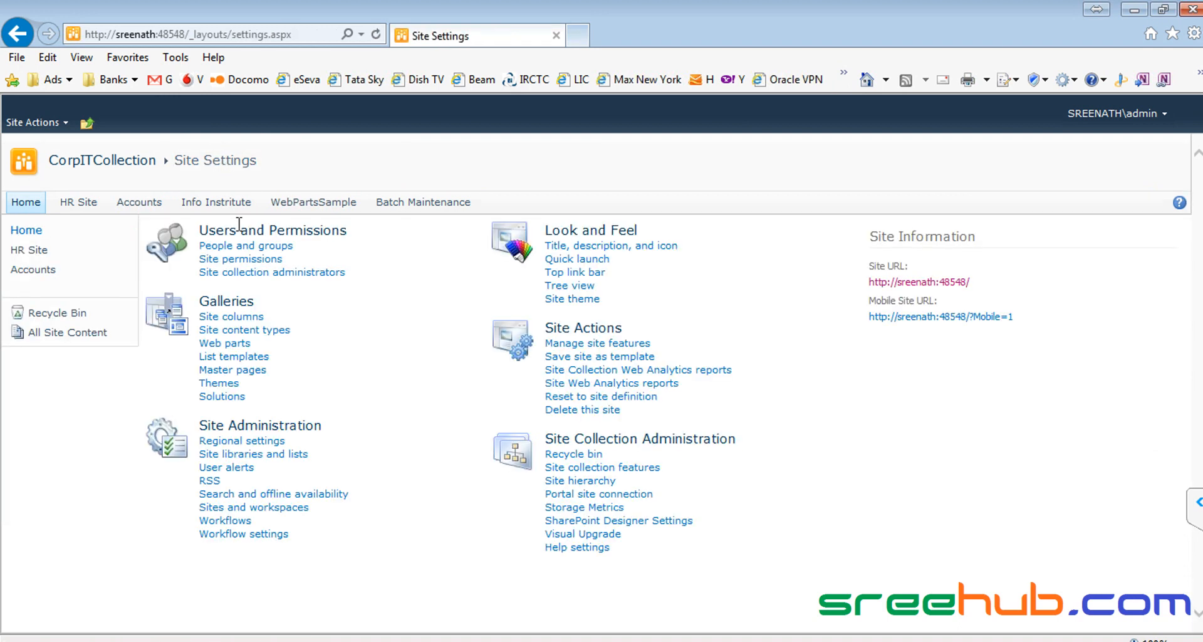
pyautogui.click(242, 249)
pyautogui.click(37, 124)
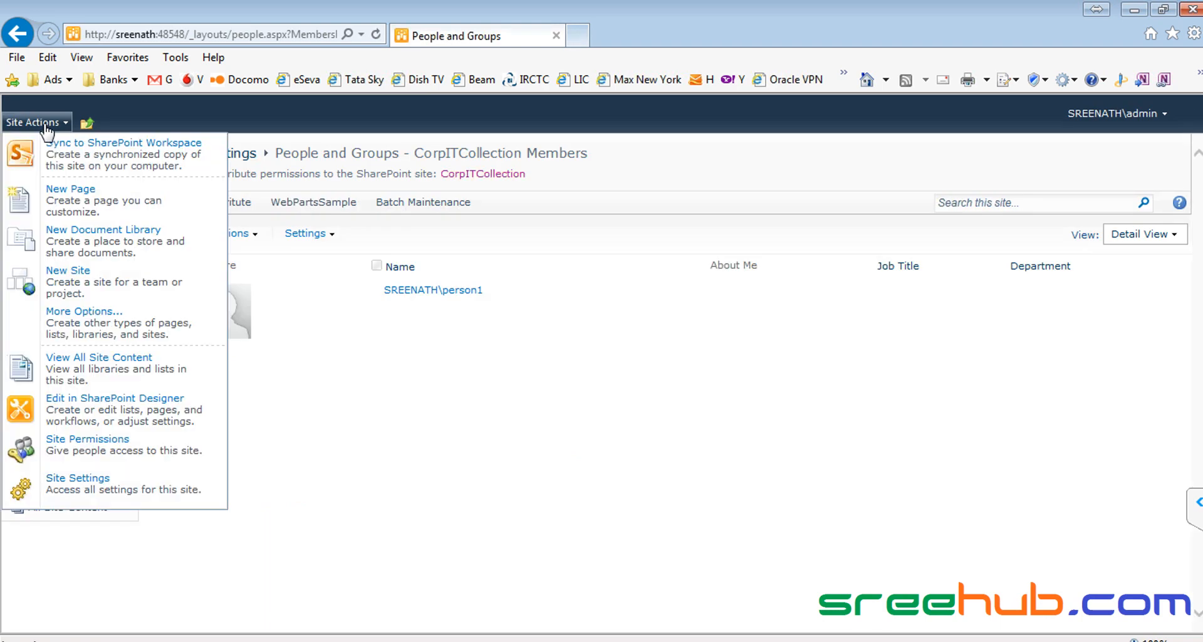
pyautogui.click(76, 456)
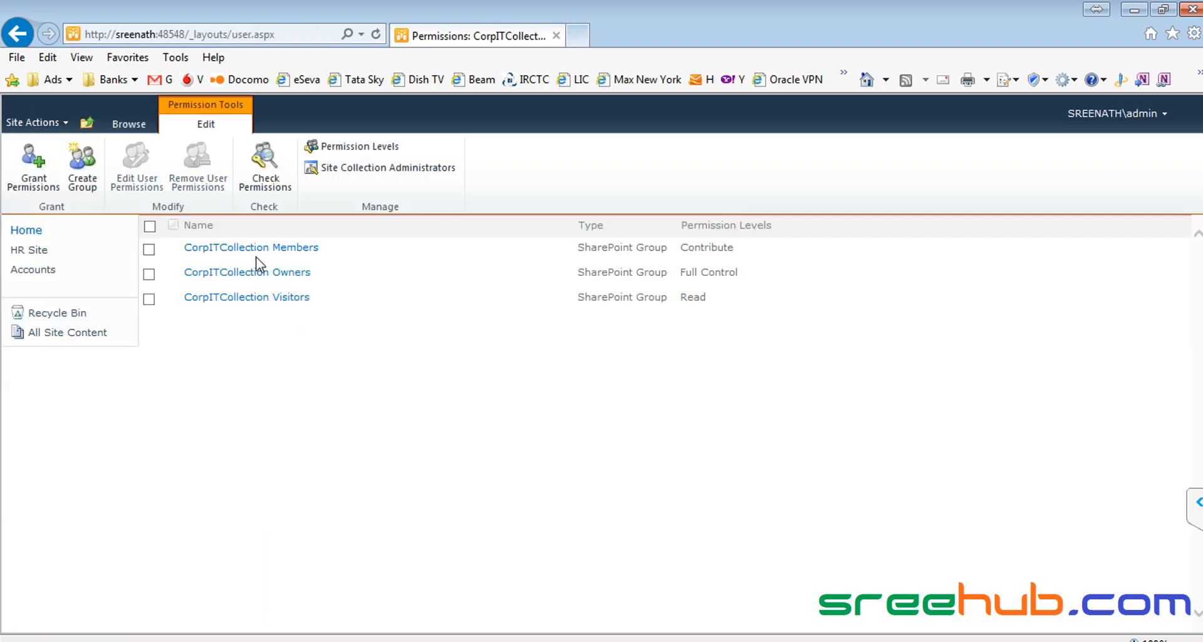
# Step: Inspect the Members group's Contribute permission in Edit User Permissions, cancelling without changes
pyautogui.click(149, 250)
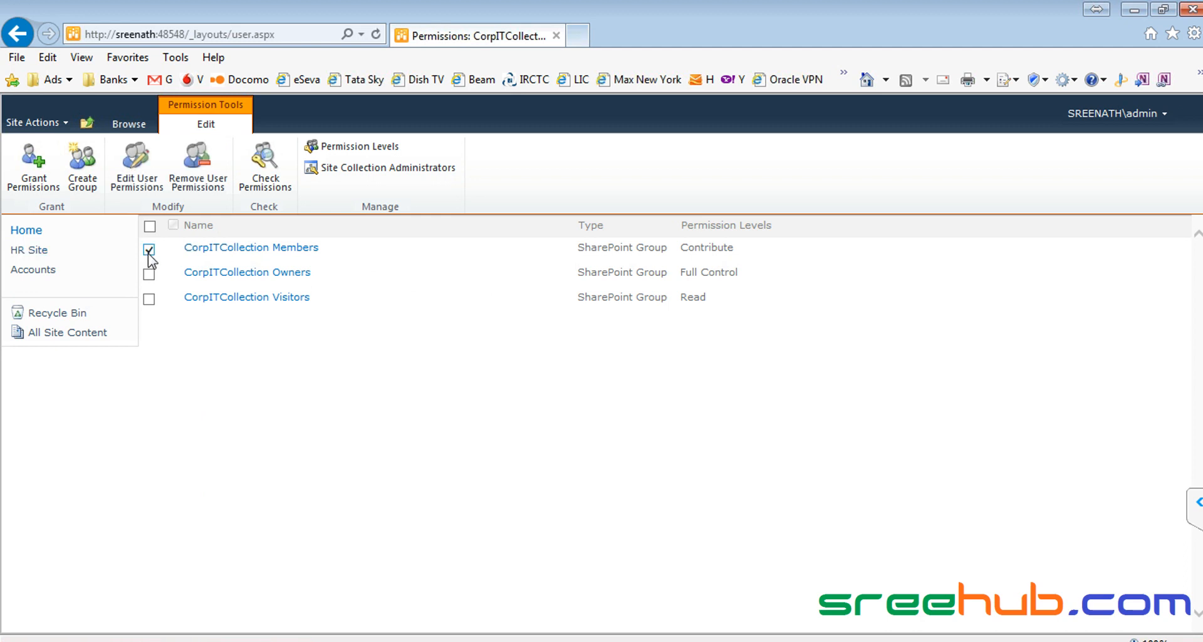
pyautogui.click(136, 165)
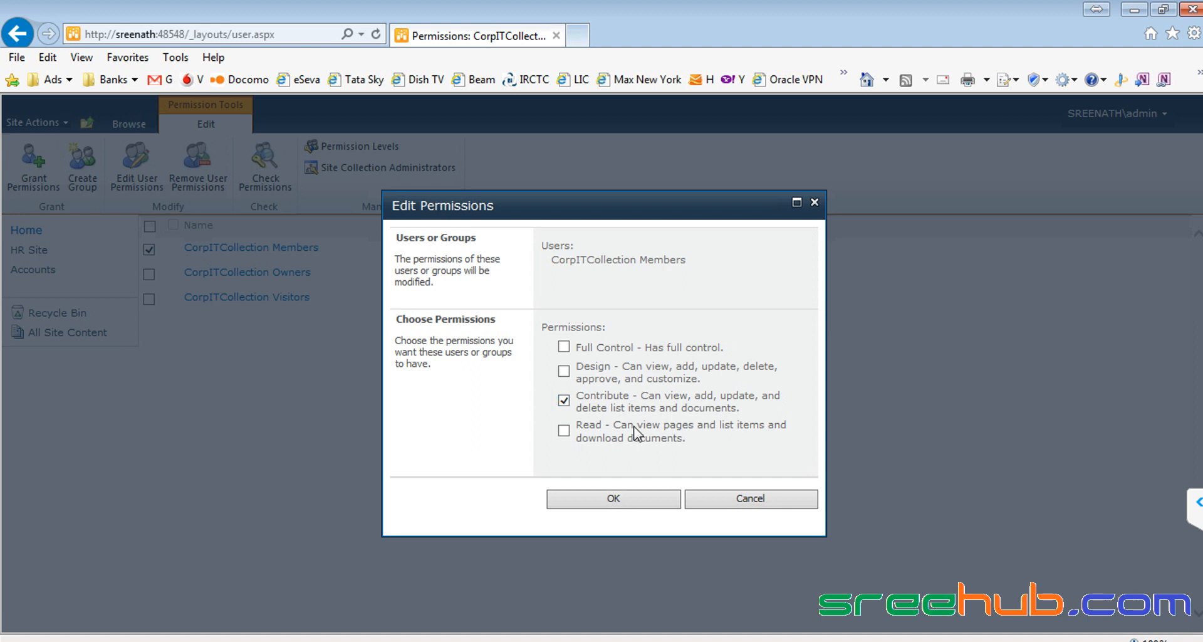
pyautogui.click(755, 500)
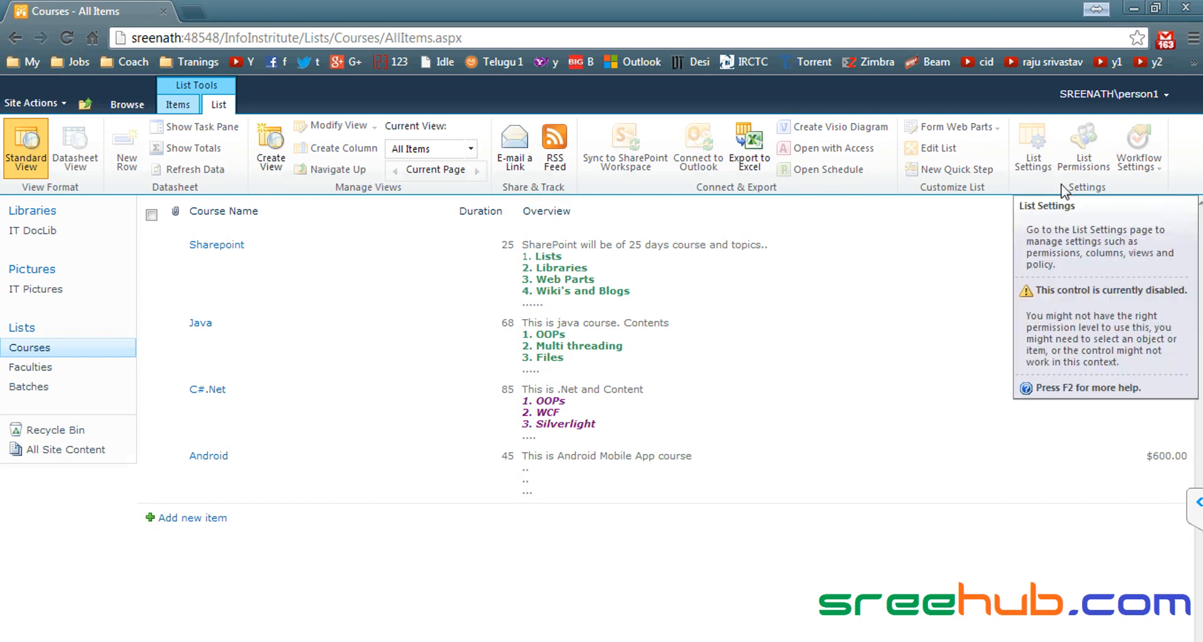
# Step: Check the Upload options available to the member in the IT Pictures library
pyautogui.click(40, 290)
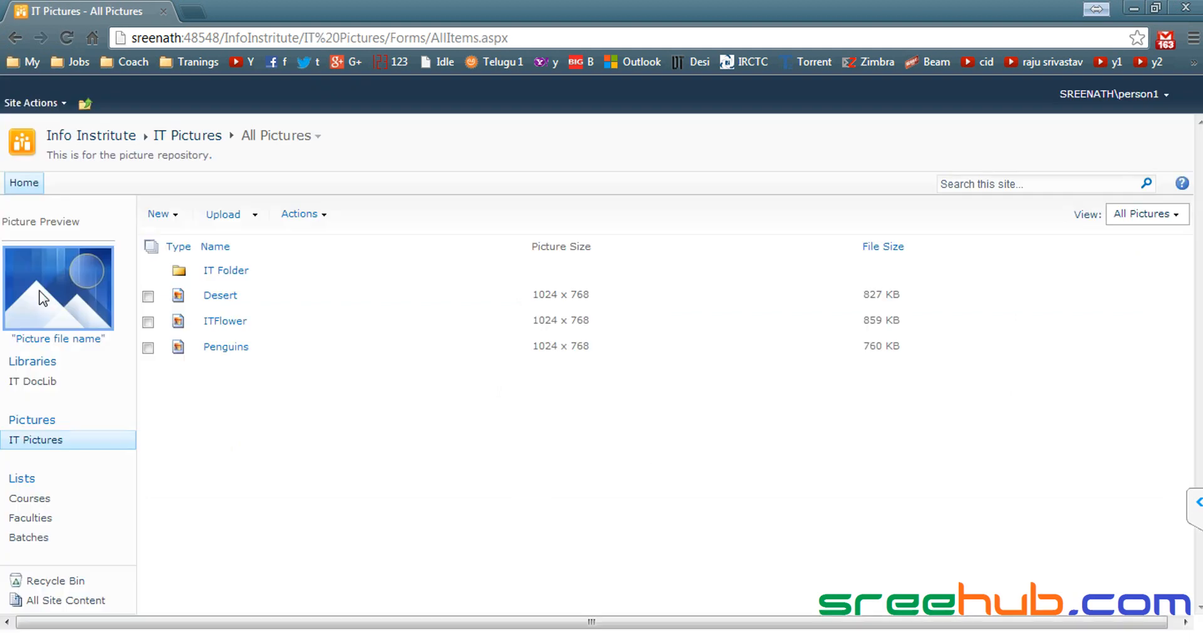
pyautogui.click(253, 220)
pyautogui.click(276, 428)
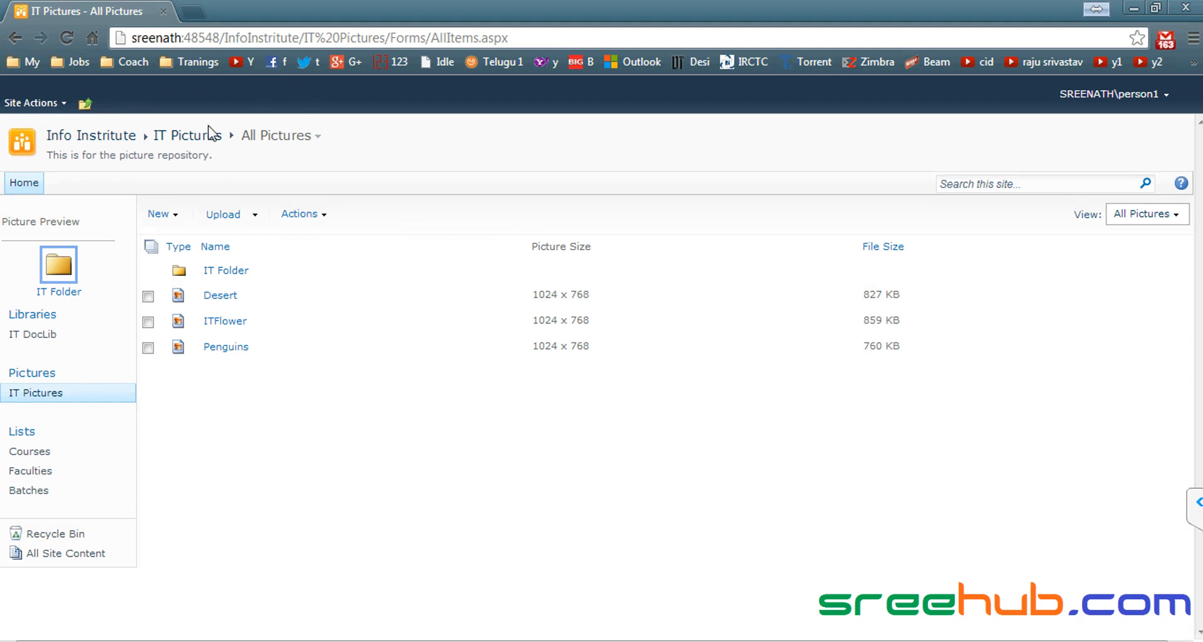
# Step: View the Faculties List commands and Faculty1's item options with Edit Item and Delete Item
pyautogui.click(26, 471)
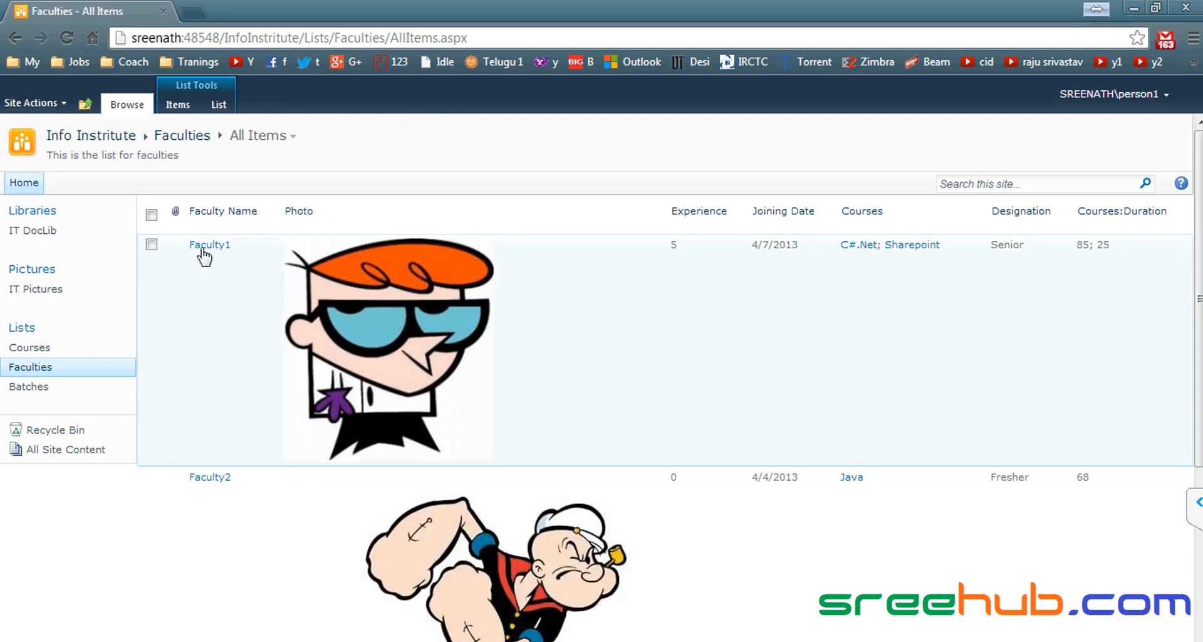
pyautogui.click(219, 104)
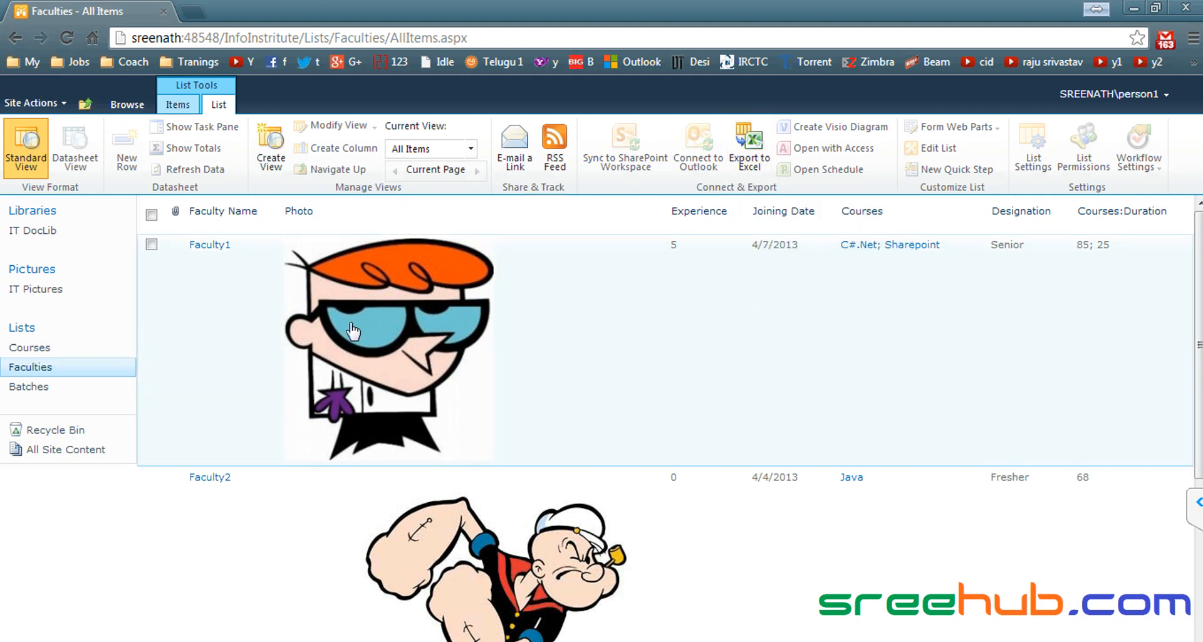
pyautogui.click(269, 310)
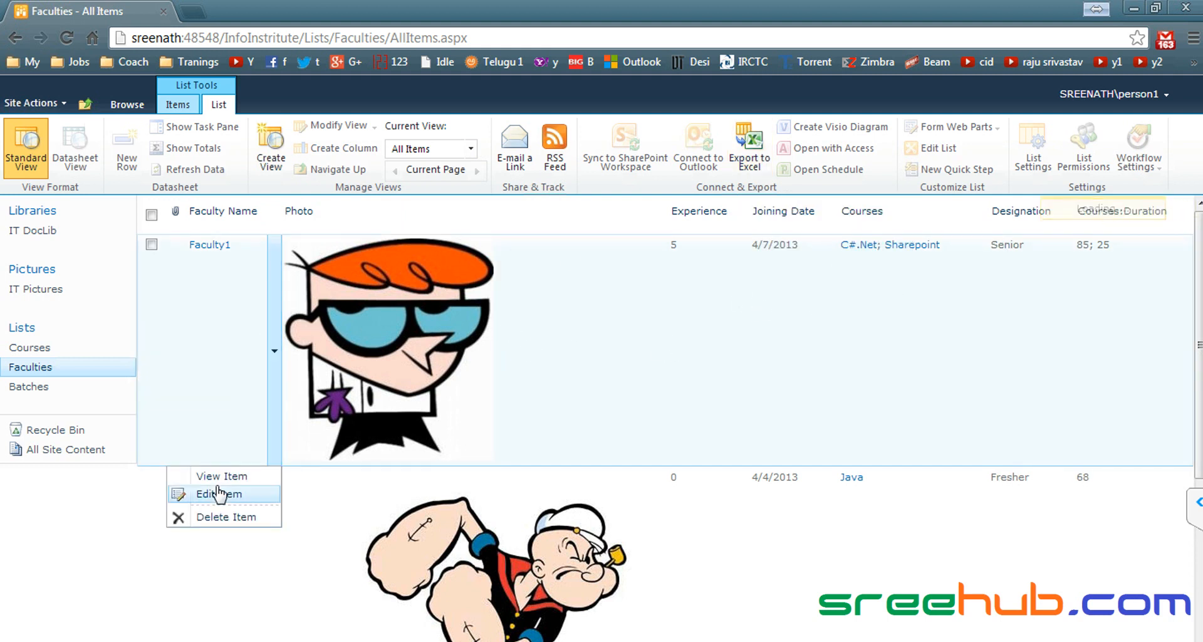
pyautogui.hotkey('alt', 'Tab')
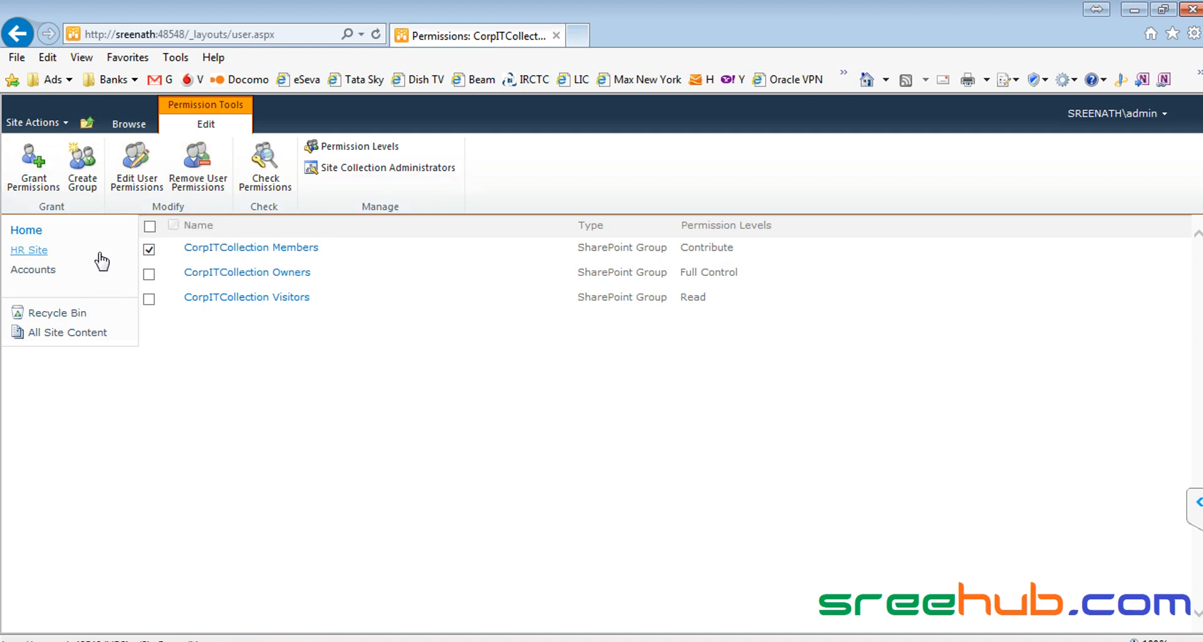
# Step: Return to the Site Permissions page via the CorpITCollection home page
pyautogui.click(130, 124)
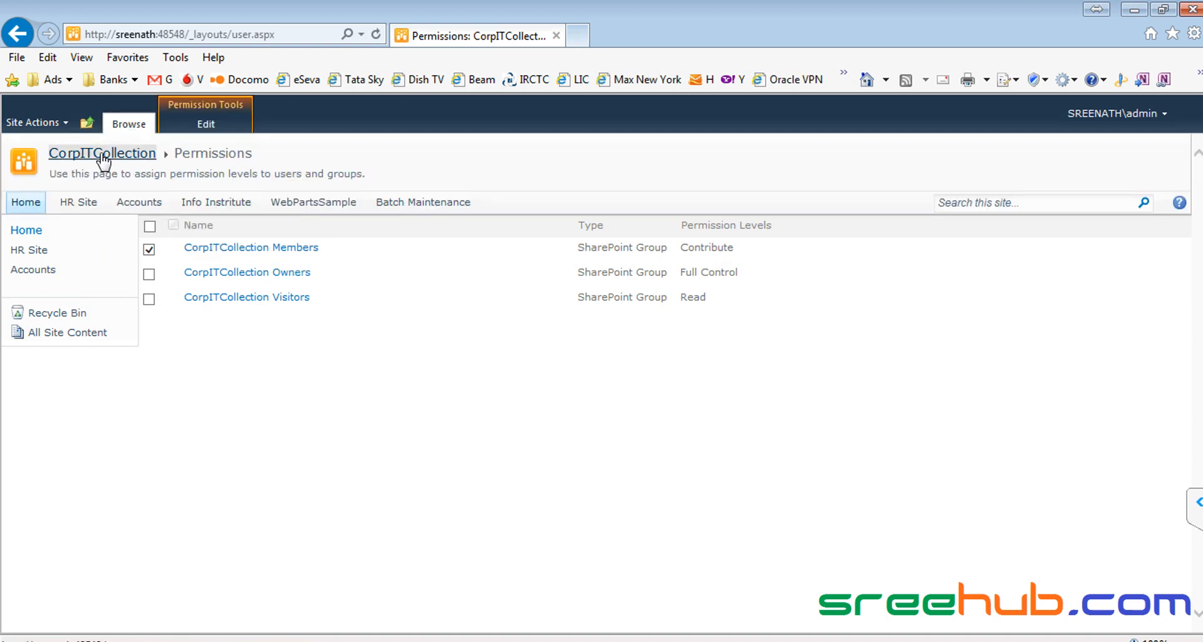
pyautogui.click(107, 154)
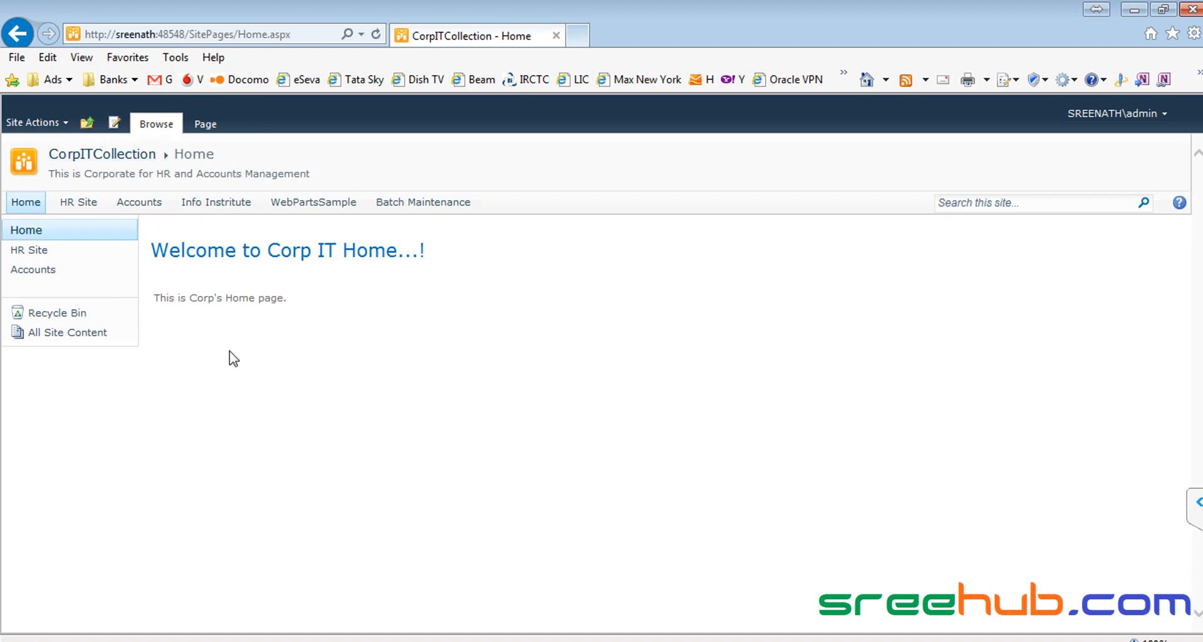
pyautogui.click(37, 104)
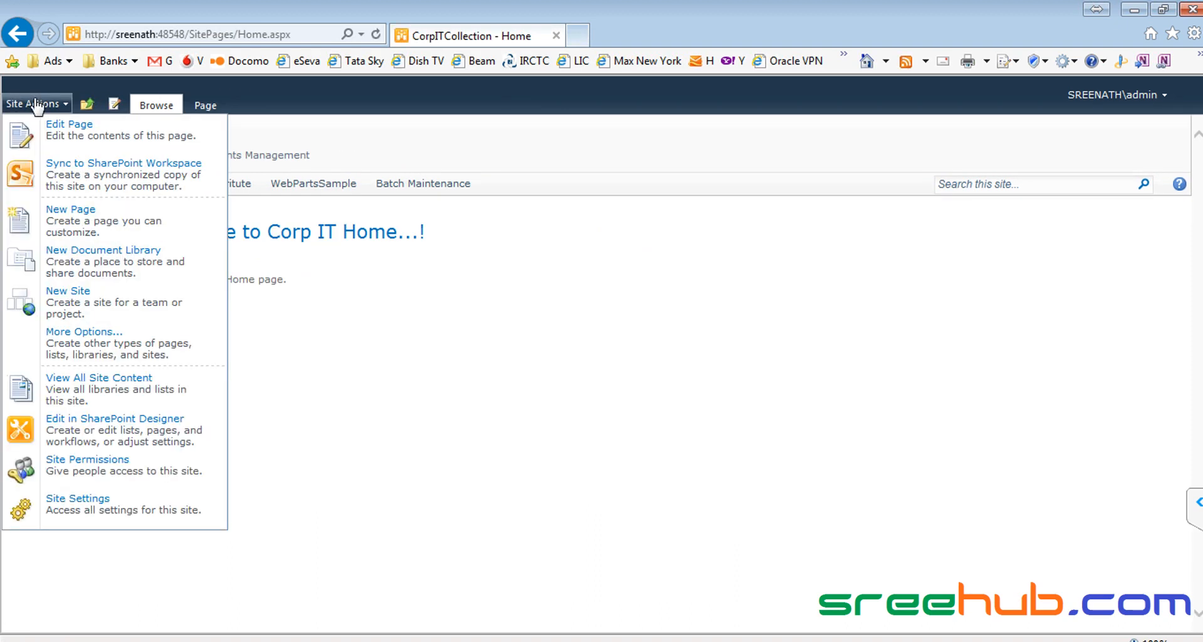
pyautogui.click(115, 467)
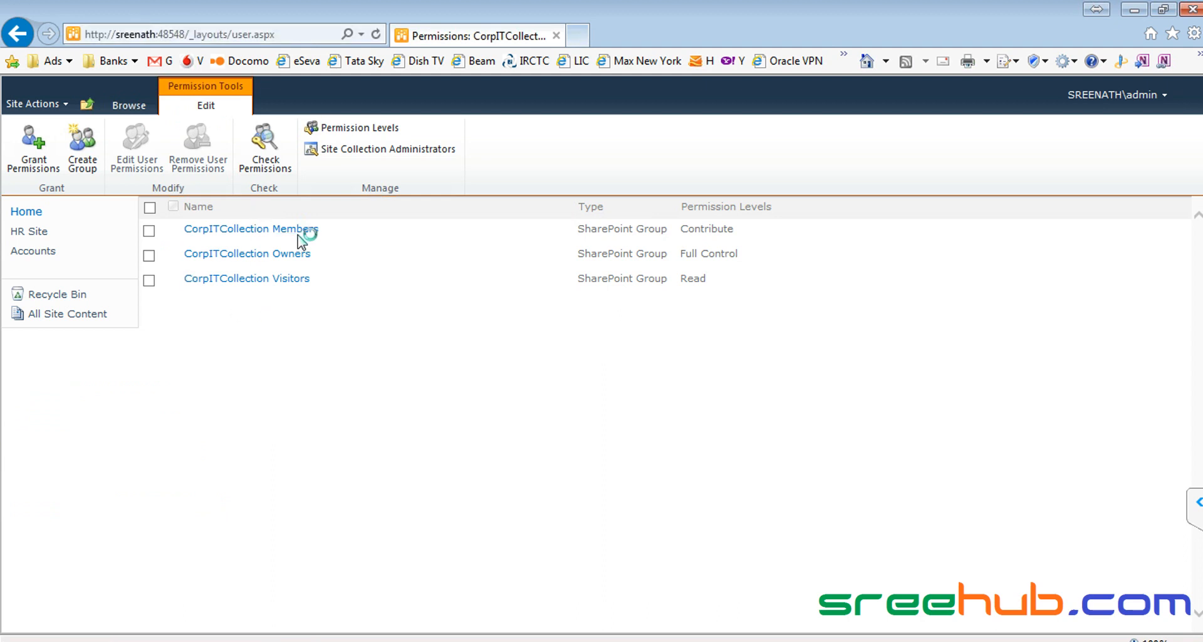
# Step: Highlight the Contribute, Full Control and Read permission levels, then open CorpITCollection Members
pyautogui.click(196, 232)
pyautogui.moveTo(684, 228); pyautogui.dragTo(771, 229)
pyautogui.moveTo(679, 210); pyautogui.dragTo(788, 210)
pyautogui.click(702, 240)
pyautogui.doubleClick(685, 228)
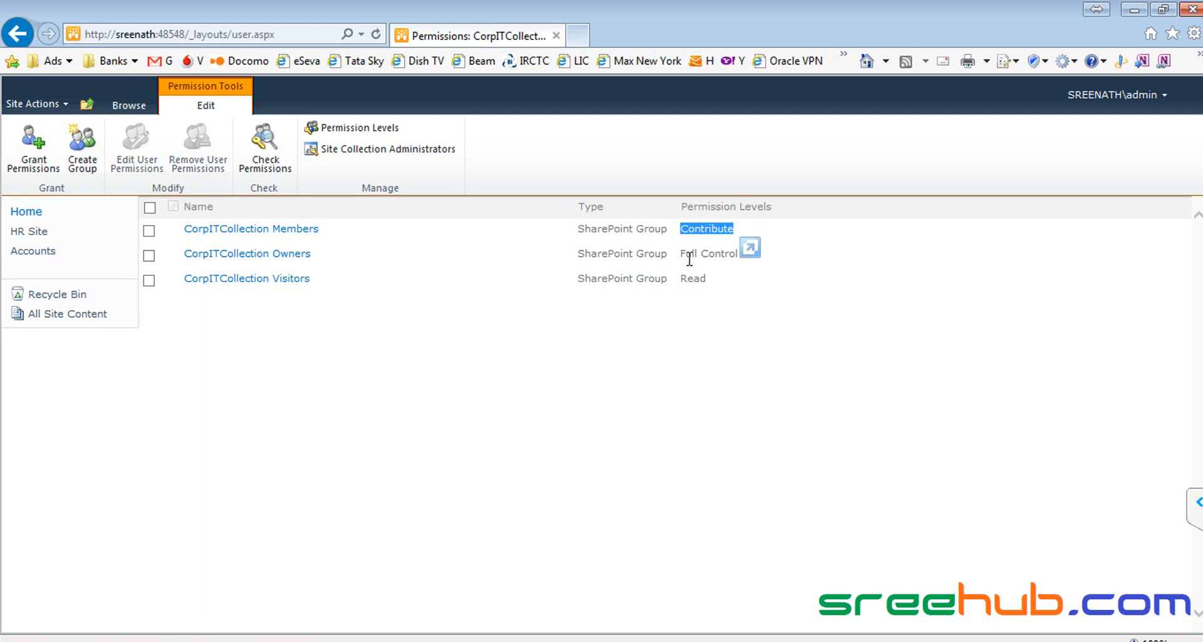
pyautogui.moveTo(680, 253); pyautogui.dragTo(788, 252)
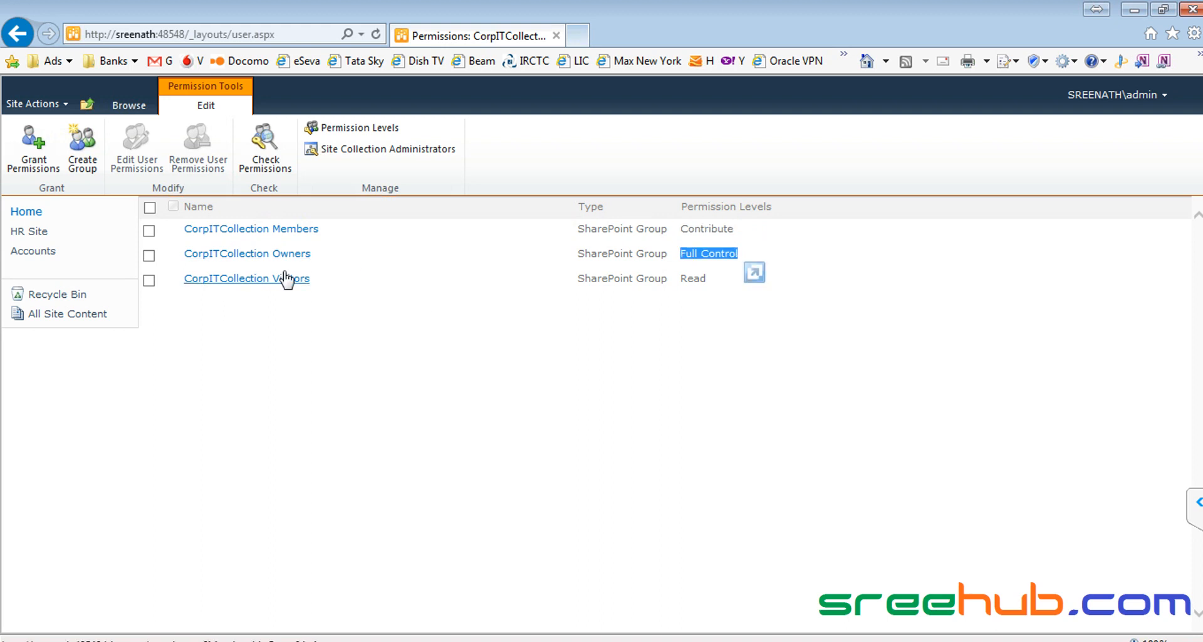
pyautogui.moveTo(680, 280); pyautogui.dragTo(729, 286)
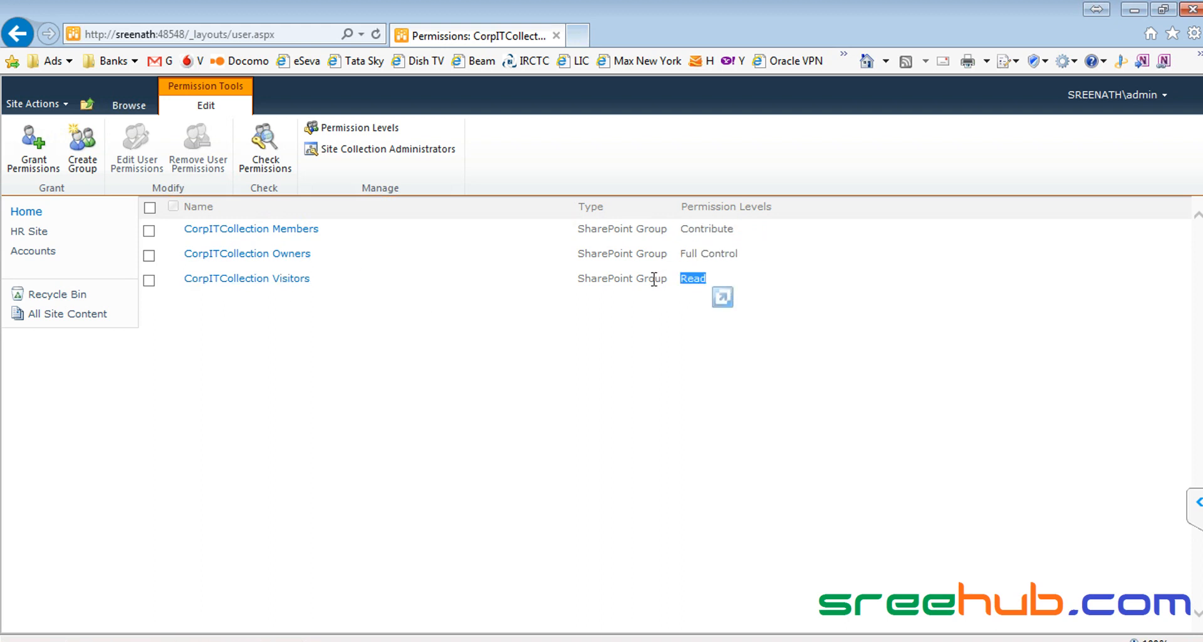
pyautogui.click(290, 230)
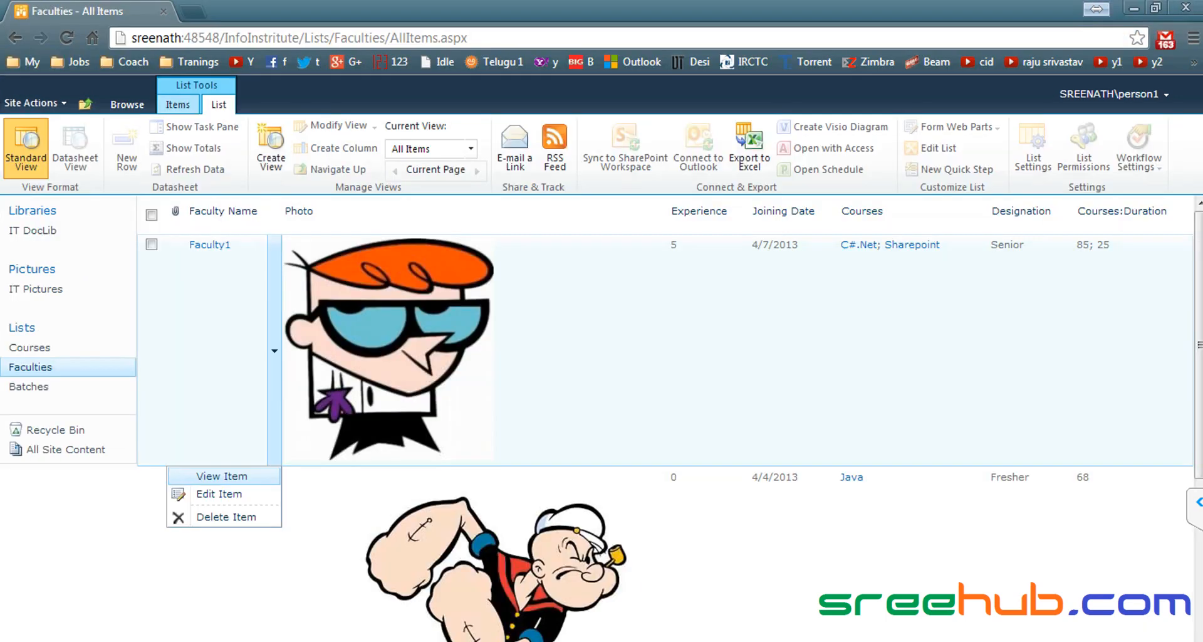
# Step: As the member, open IT DocLib and show Presentation1's item menu with its edit options
pyautogui.click(53, 232)
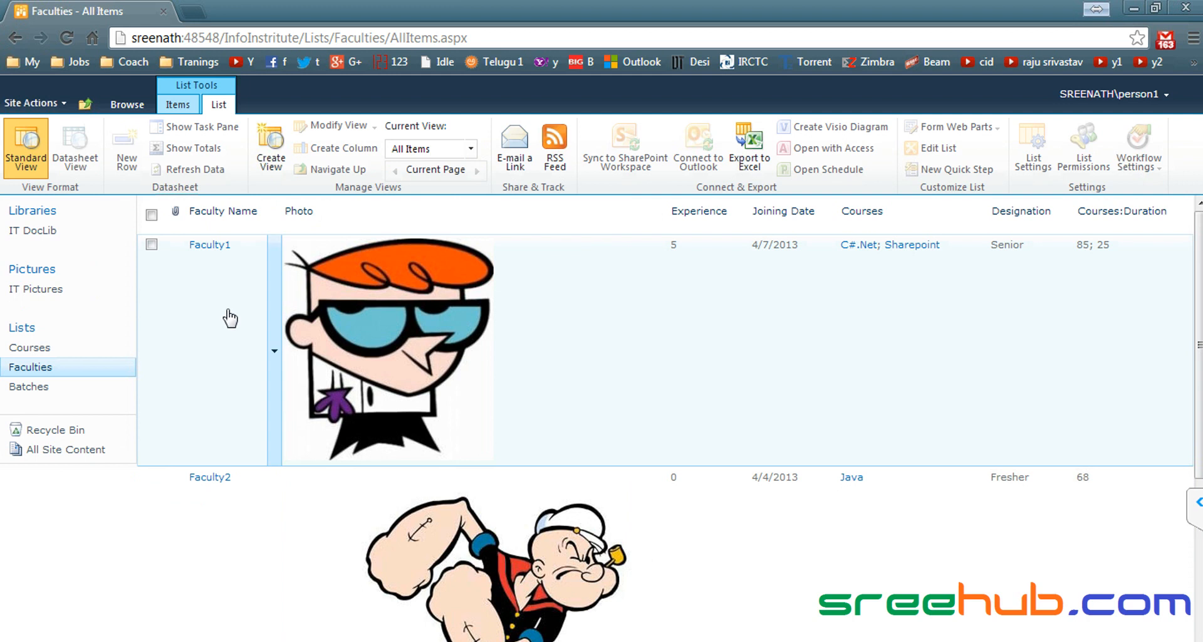
pyautogui.click(52, 239)
pyautogui.hotkey('alt', 'Tab')
pyautogui.hotkey('alt', 'Tab')
pyautogui.click(491, 258)
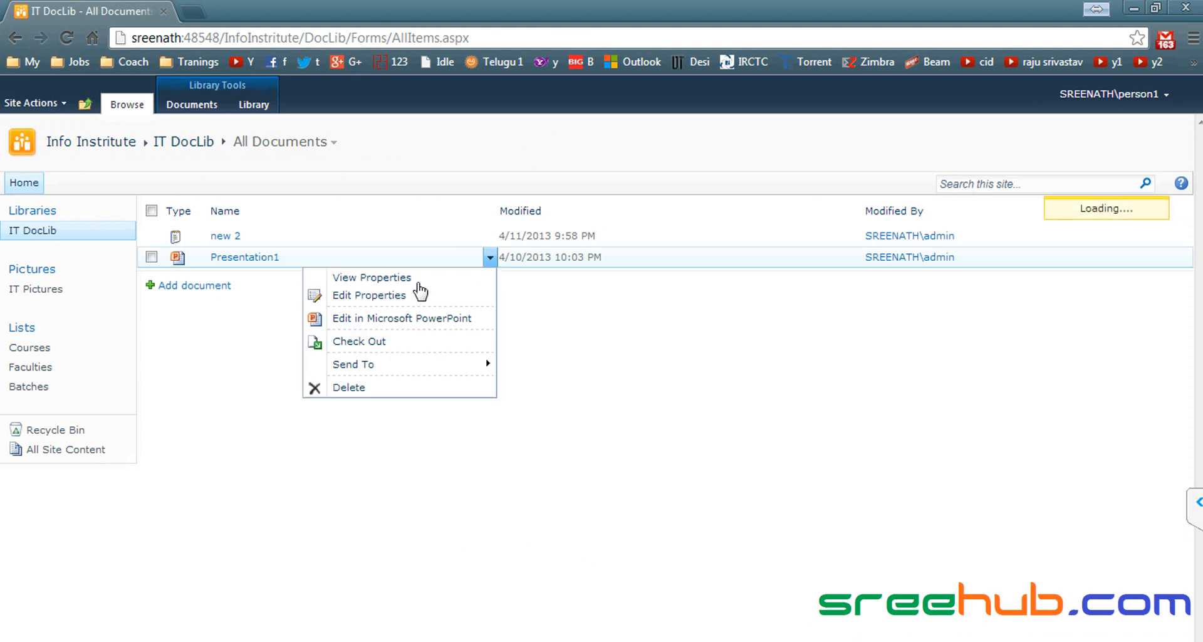
pyautogui.hotkey('alt', 'Tab')
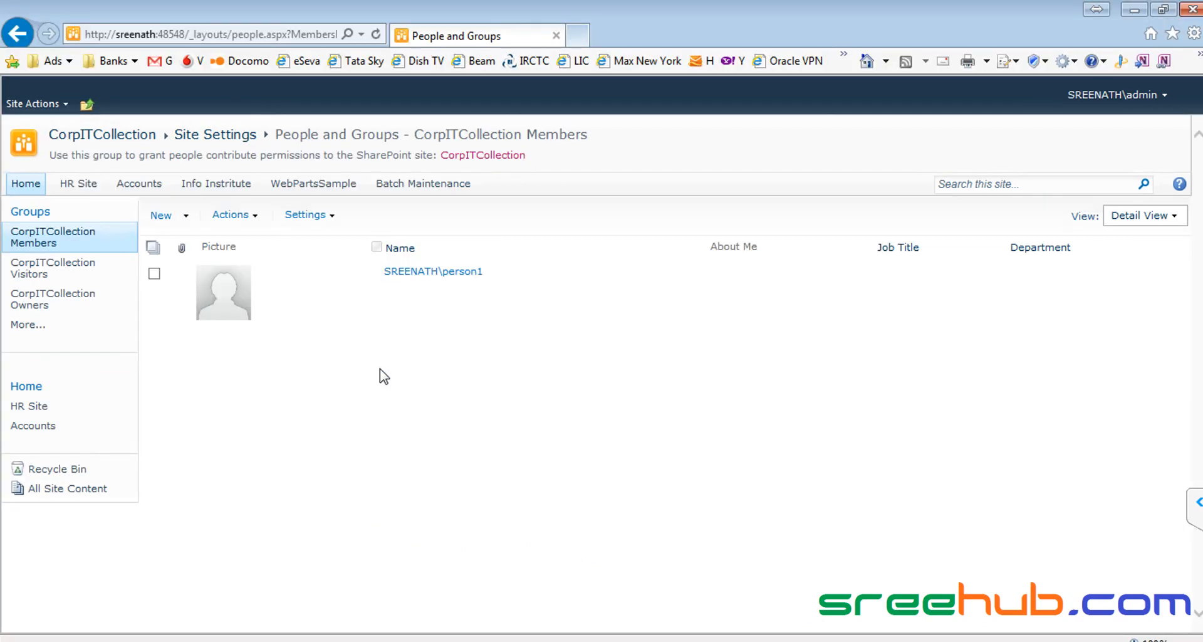
# Step: Remove the test user from the CorpITCollection Members group
pyautogui.click(154, 274)
pyautogui.click(263, 220)
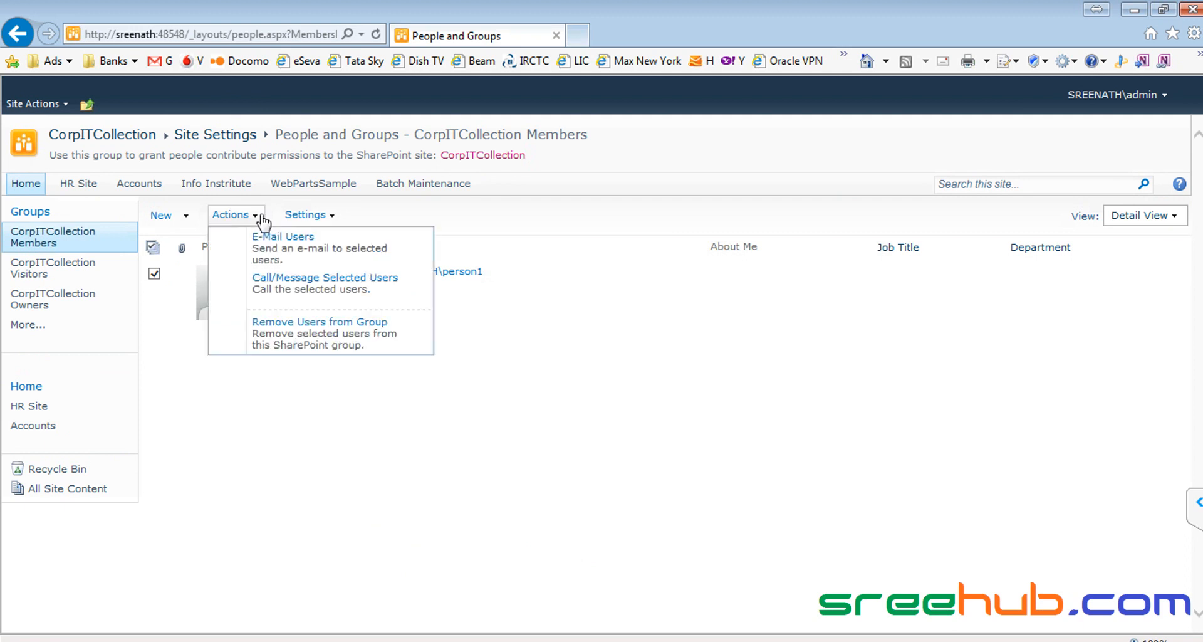
pyautogui.click(287, 339)
pyautogui.click(676, 414)
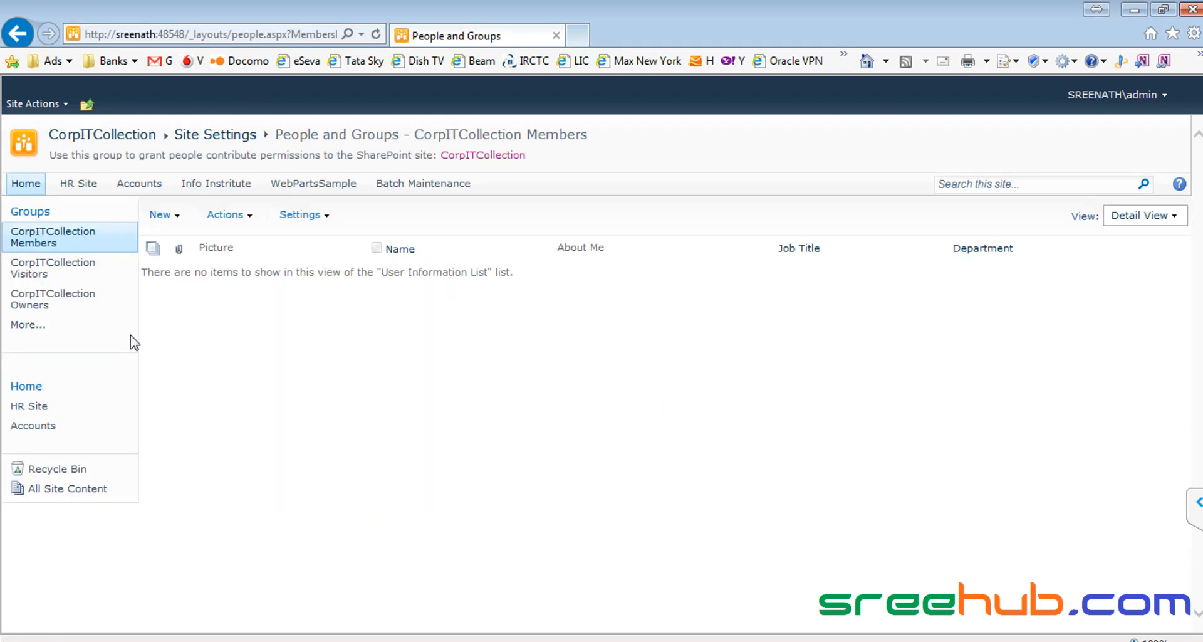
# Step: Reload Members, then view the empty Visitors group and the Owners group
pyautogui.click(43, 243)
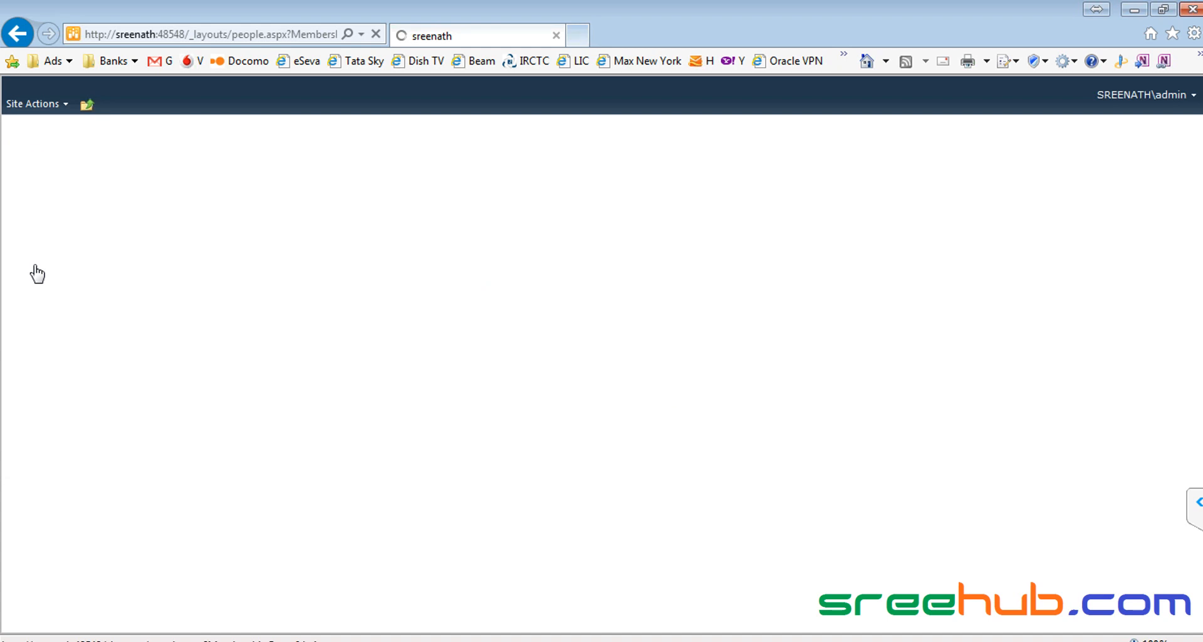
pyautogui.click(24, 274)
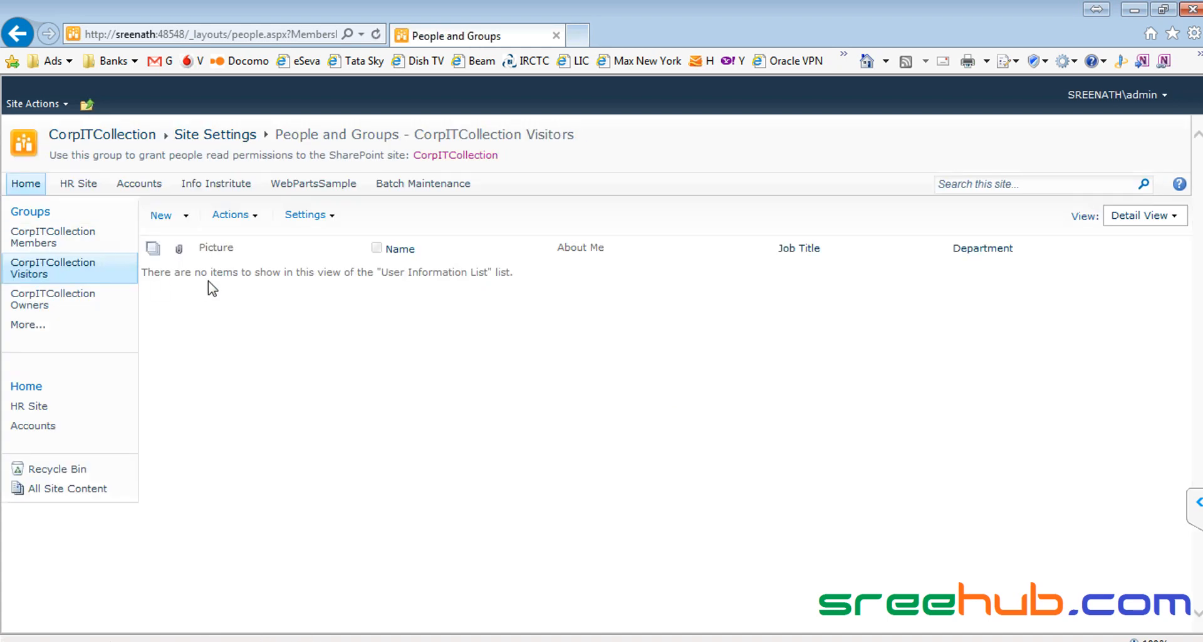
pyautogui.click(54, 300)
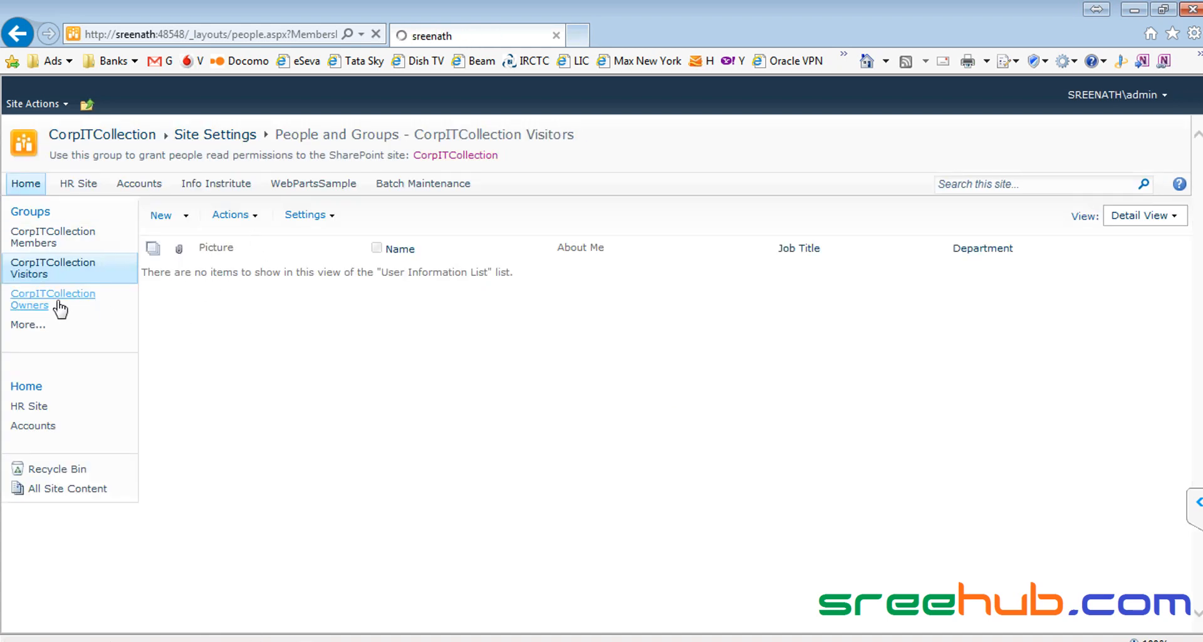
# Step: Try opening IT Pictures as the removed test user and get the Access Denied page
pyautogui.hotkey('alt', 'Tab')
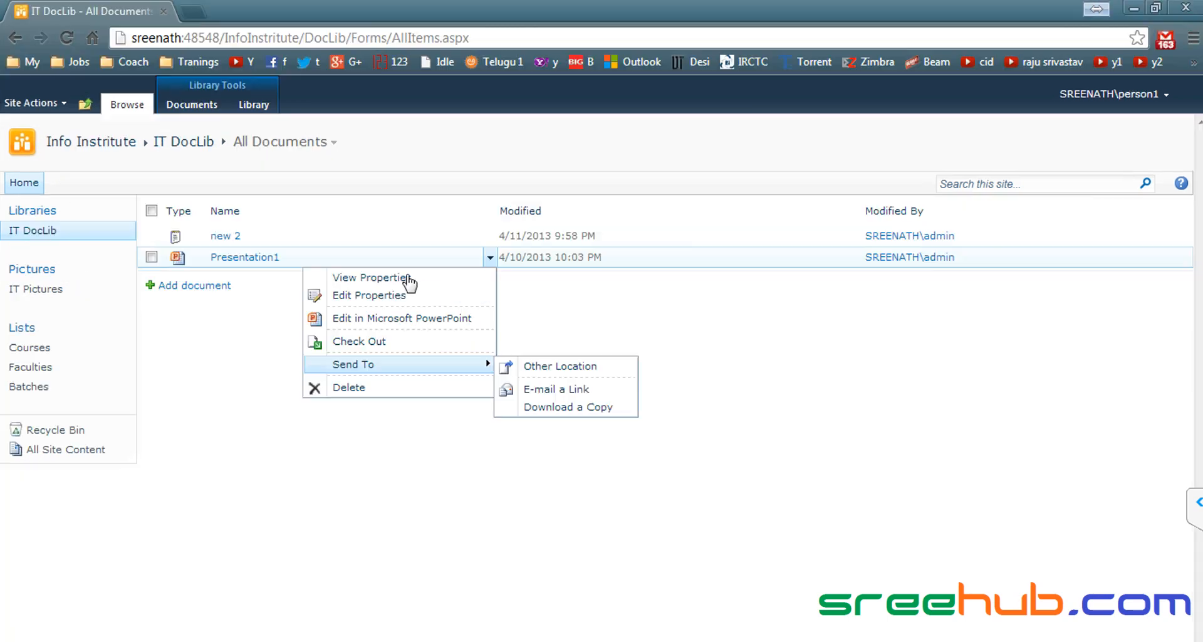
pyautogui.click(39, 292)
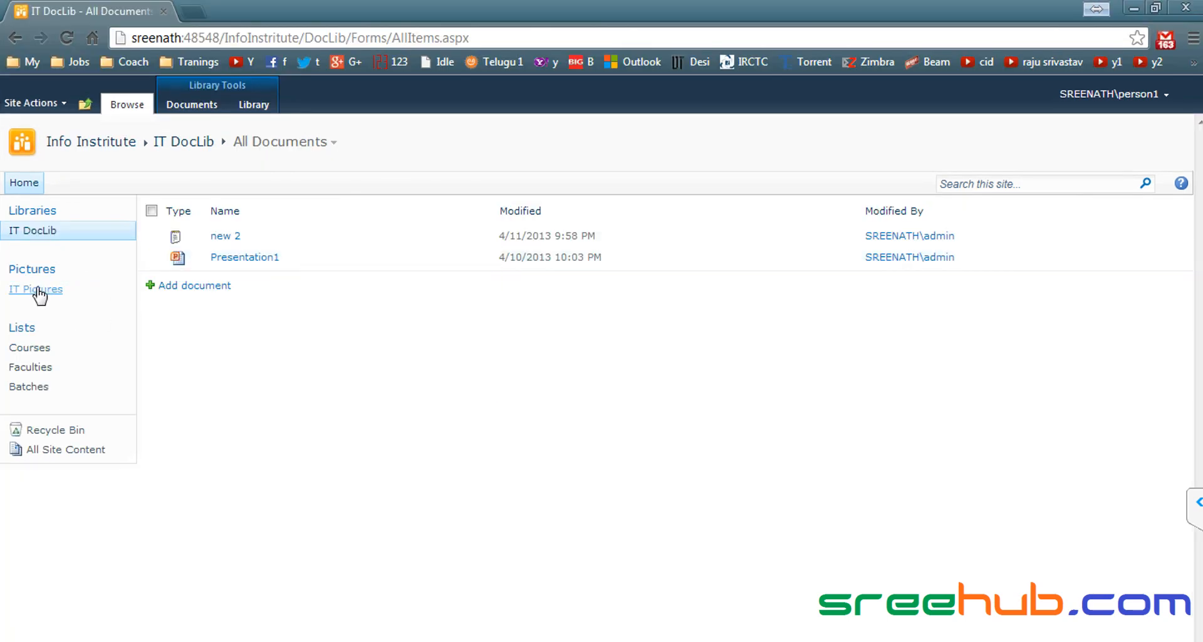
pyautogui.click(52, 297)
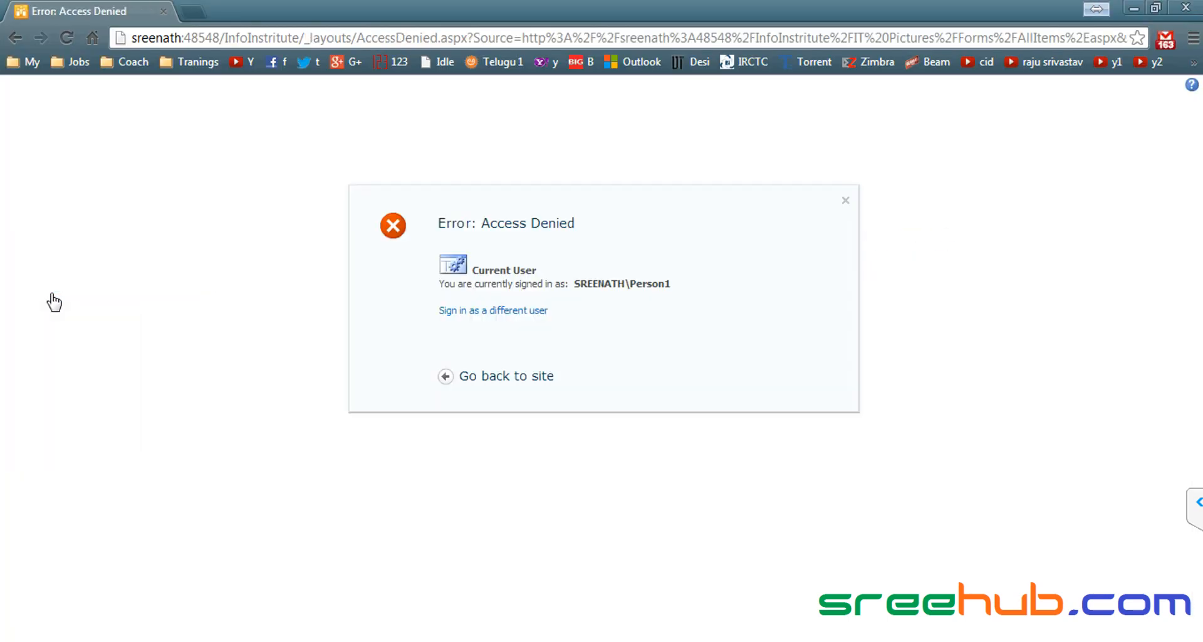
pyautogui.moveTo(472, 224); pyautogui.dragTo(667, 230)
pyautogui.click(668, 234)
# Step: Highlight the 'User - Level' line in the Notepad++ security notes, then return to the browser
pyautogui.click(761, 641)
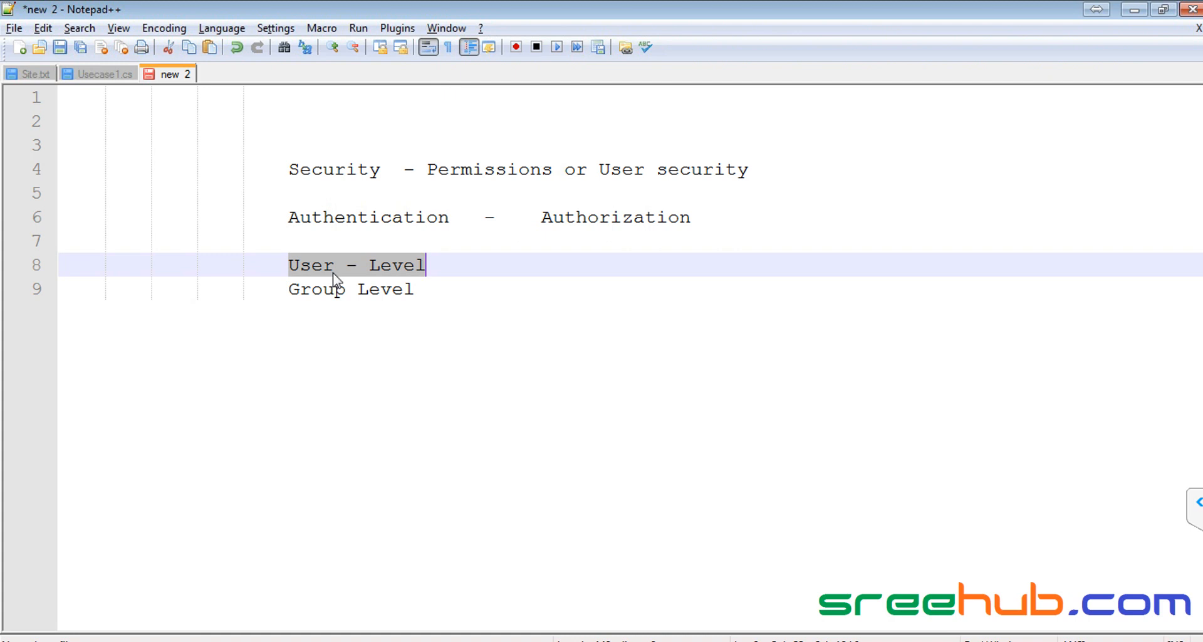
pyautogui.click(304, 263)
pyautogui.moveTo(289, 265); pyautogui.dragTo(532, 268)
pyautogui.moveTo(290, 264); pyautogui.dragTo(507, 269)
pyautogui.hotkey('alt', 'Tab')
# Step: Open the CorpITCollection site permissions page from Site Actions
pyautogui.click(126, 139)
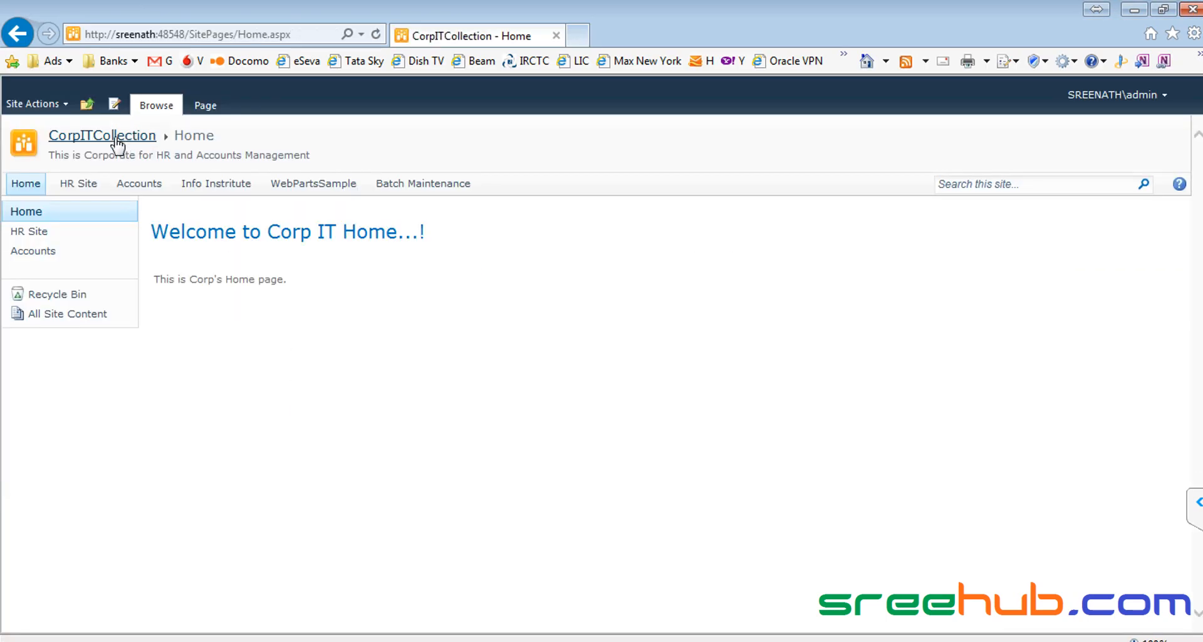
pyautogui.click(44, 105)
pyautogui.click(94, 463)
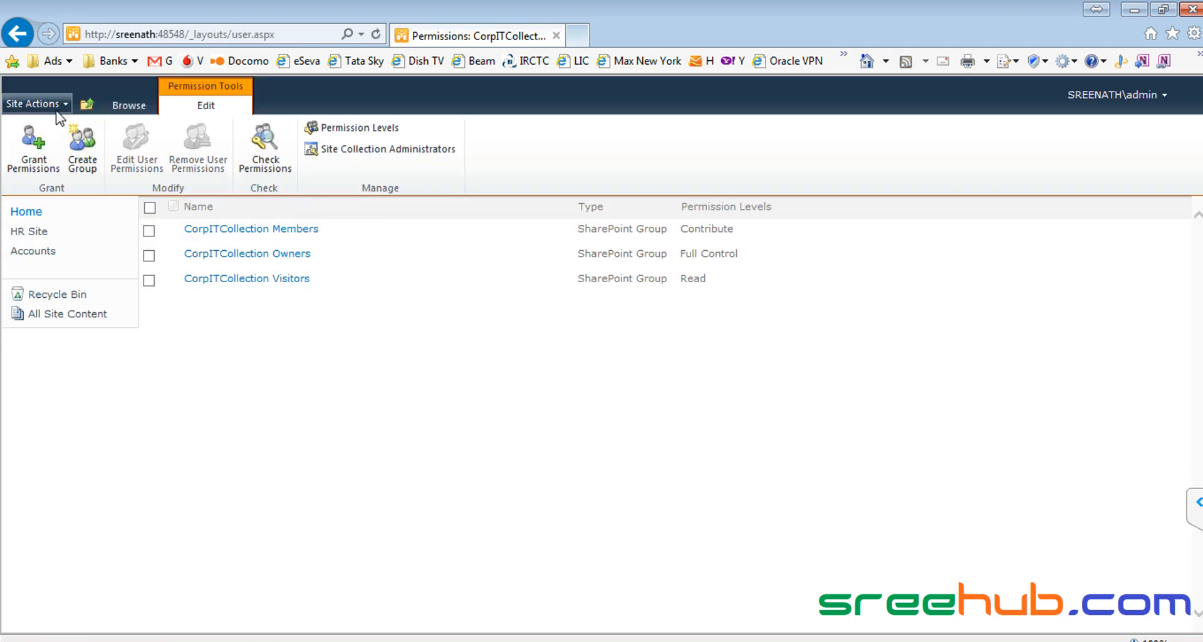
pyautogui.click(131, 106)
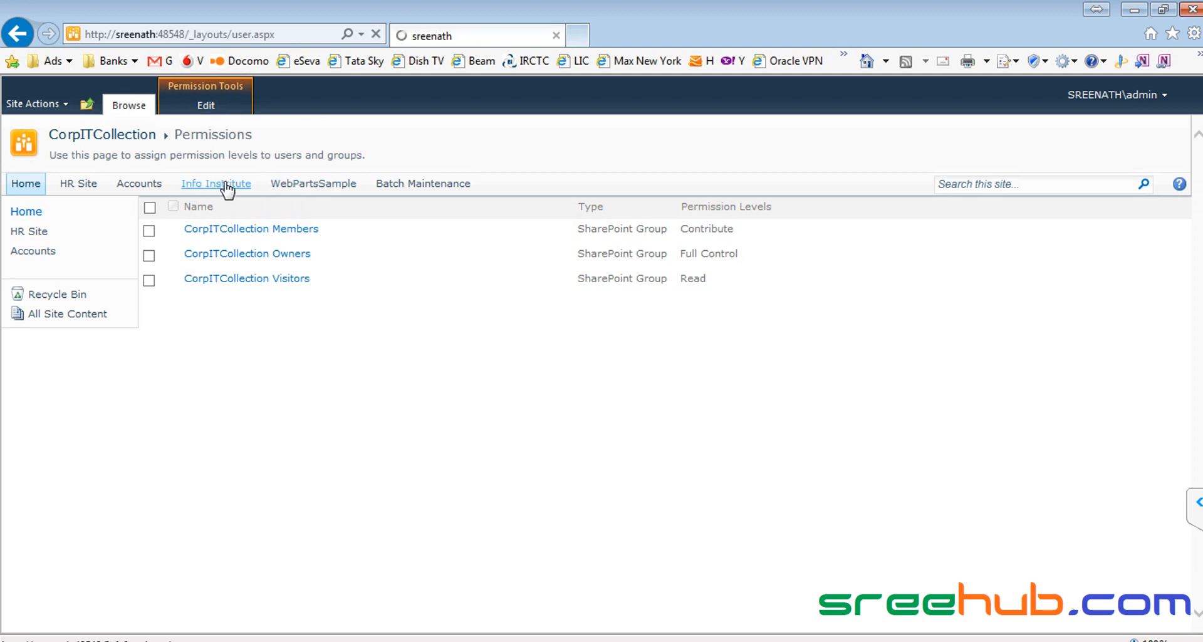
# Step: View the Sharepoint course item's inherited permissions in Info Institute Courses, then open the Visitors group
pyautogui.click(238, 187)
pyautogui.scroll(-4, 330, 269)
pyautogui.scroll(4, 133, 331)
pyautogui.click(33, 349)
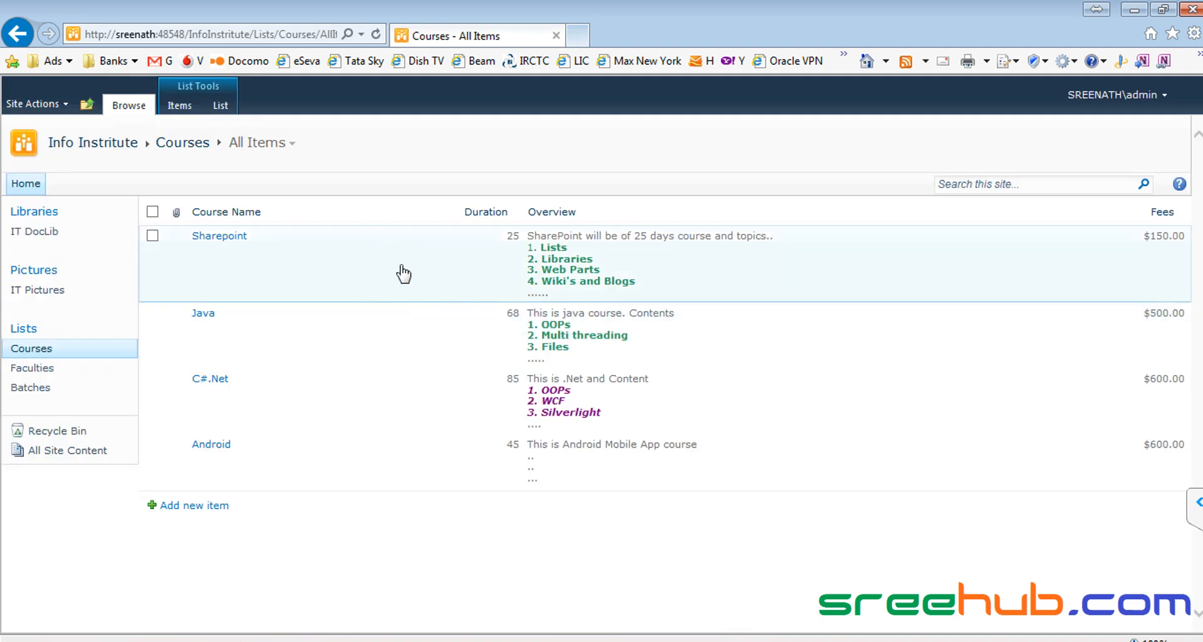
pyautogui.click(378, 268)
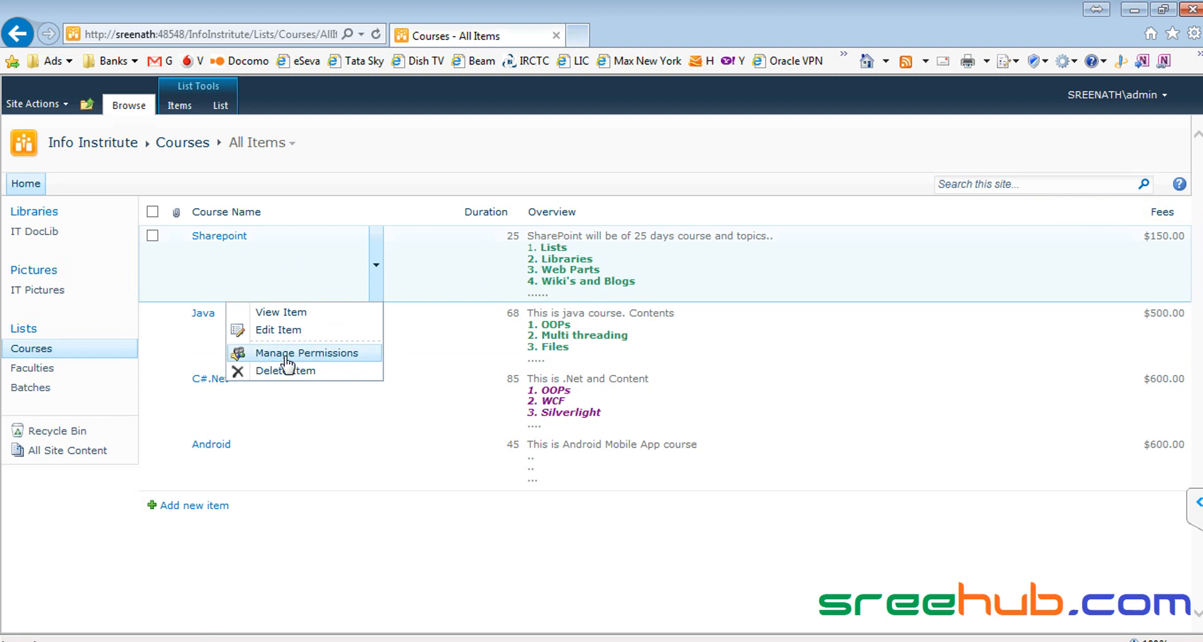
pyautogui.click(320, 353)
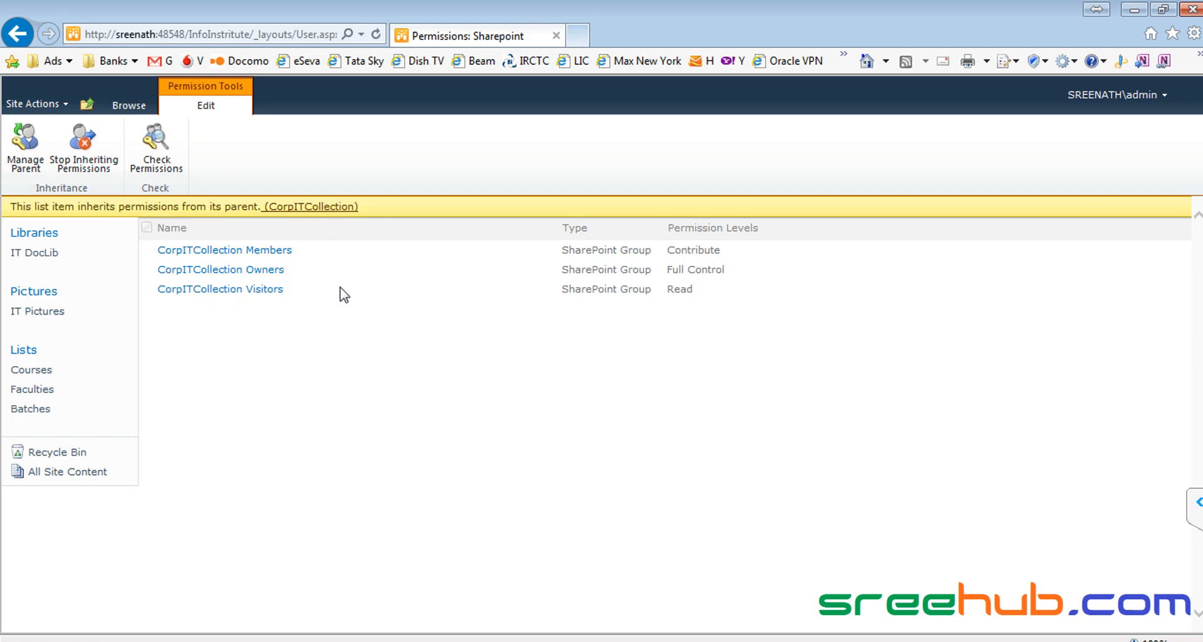
pyautogui.click(234, 291)
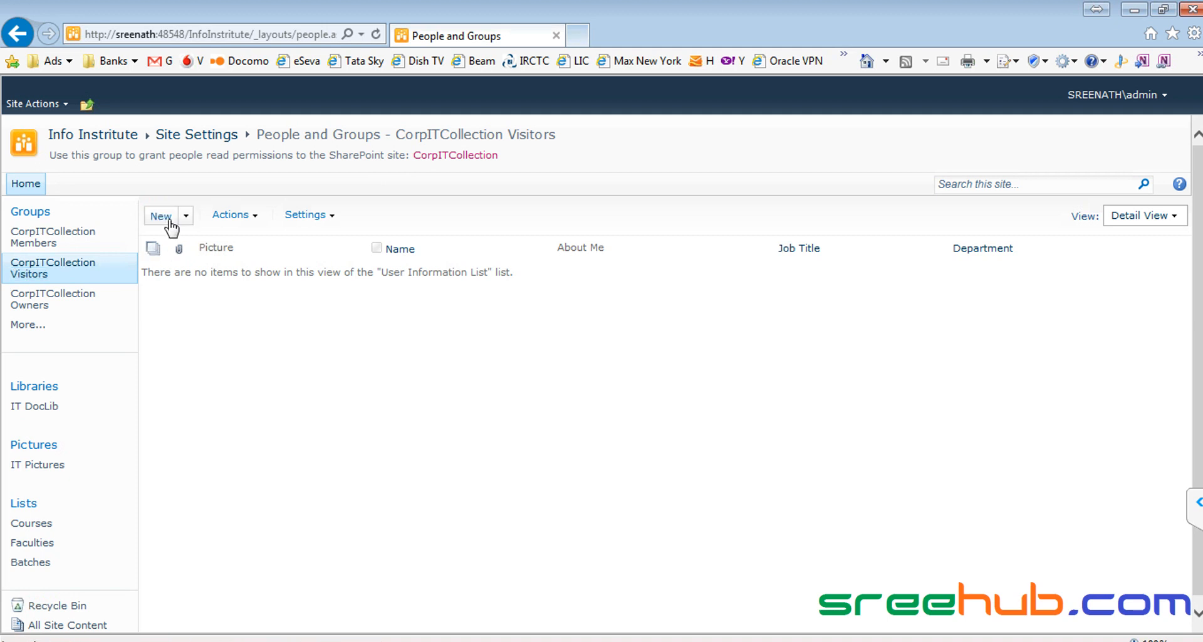
# Step: Add the test user to CorpITCollection Visitors, resolving the name with Check Names
pyautogui.click(186, 216)
pyautogui.click(201, 241)
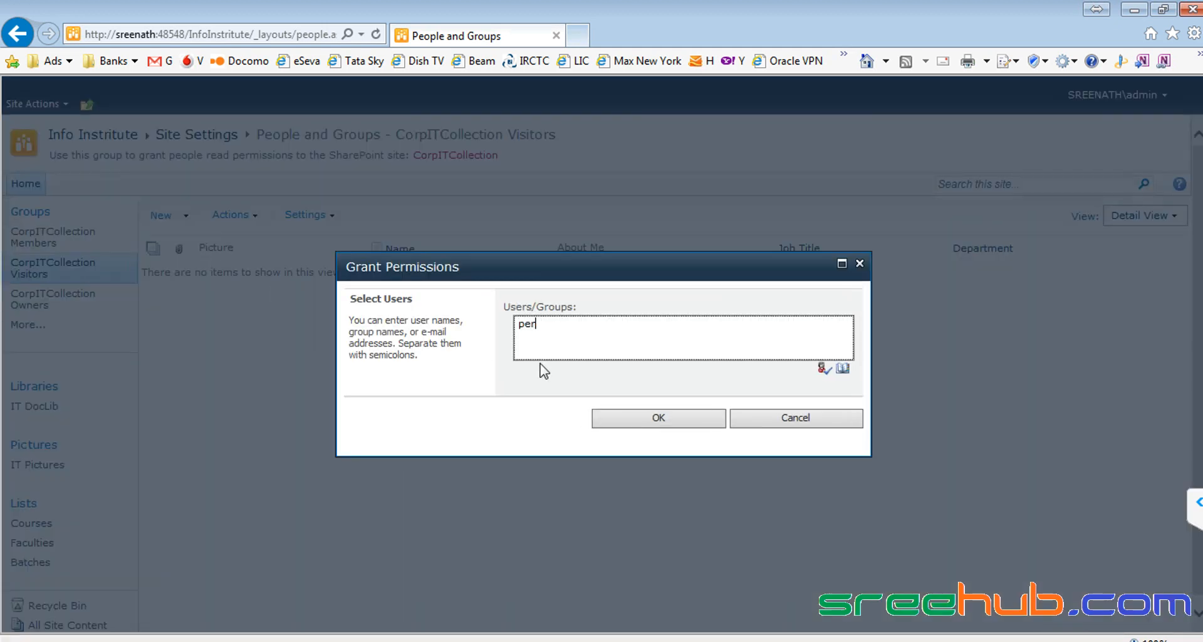
pyautogui.click(823, 369)
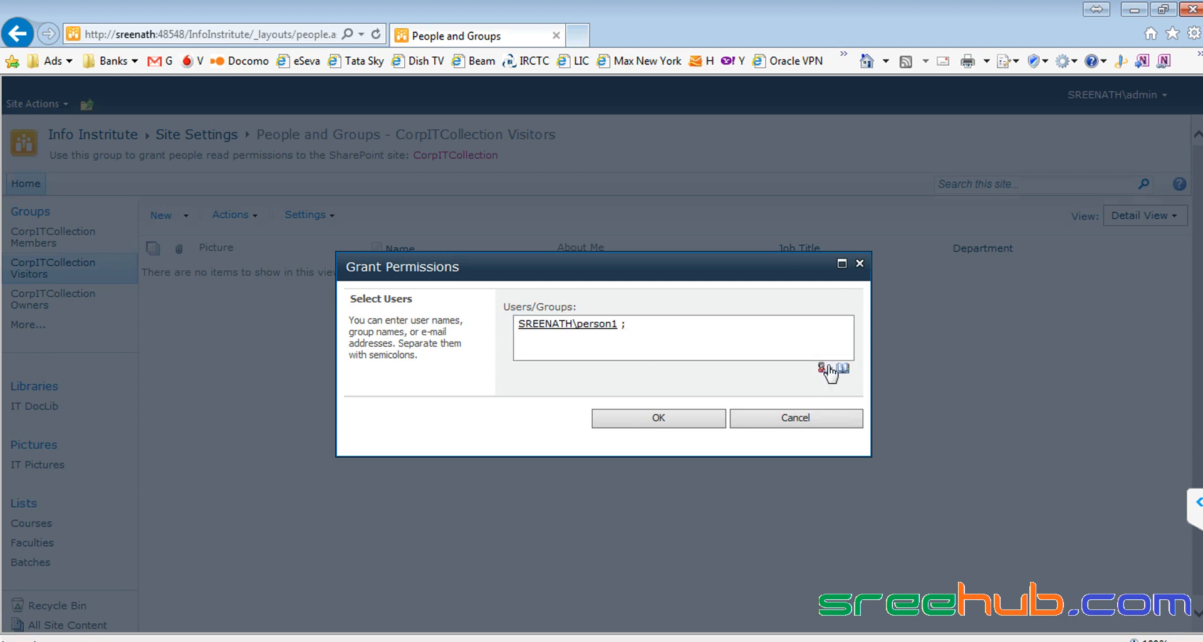
pyautogui.click(661, 420)
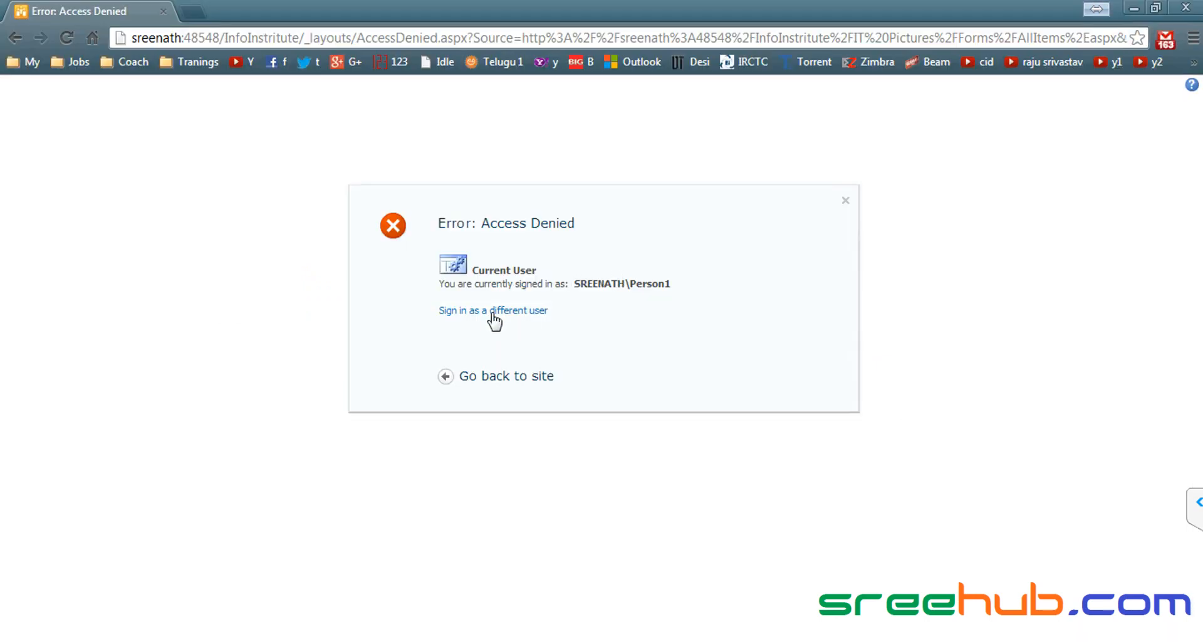
# Step: As the test user, leave the Access Denied page and open the Info Institute Courses list
pyautogui.click(512, 376)
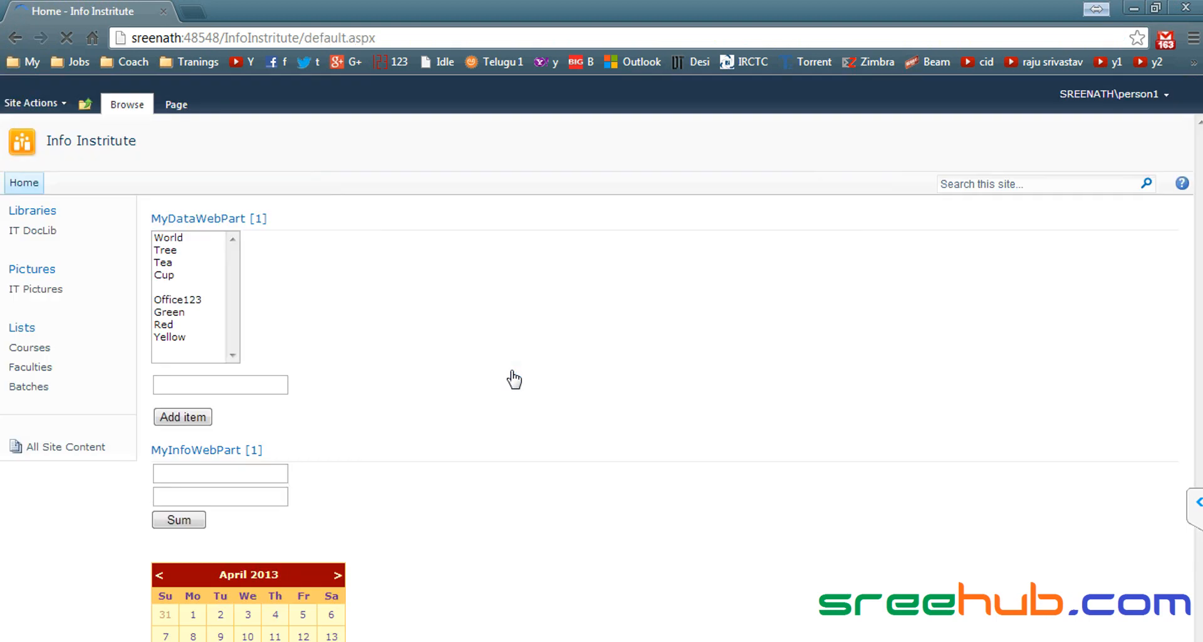
pyautogui.click(30, 348)
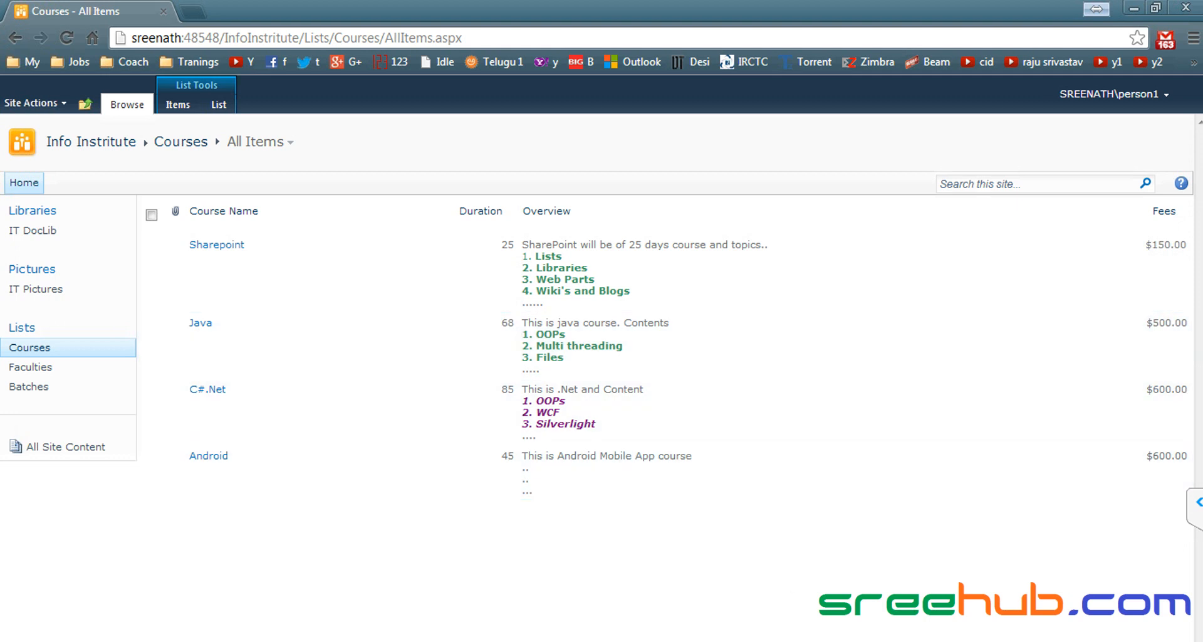
pyautogui.hotkey('alt', 'Tab')
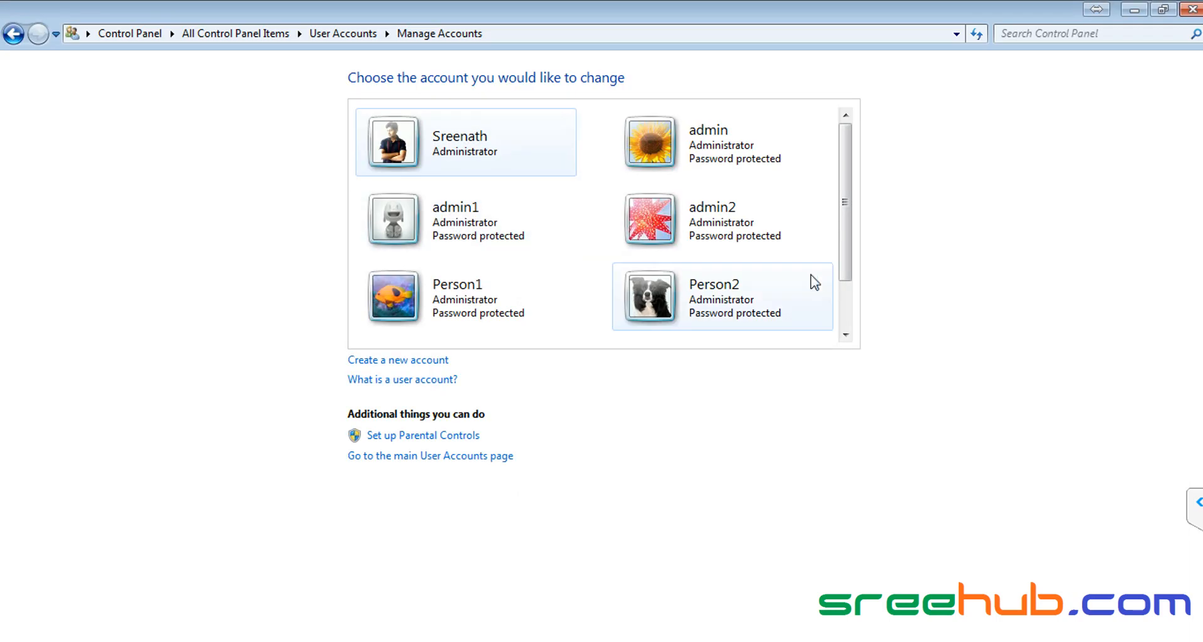
# Step: Create a new standard Windows account named Guest1
pyautogui.click(427, 361)
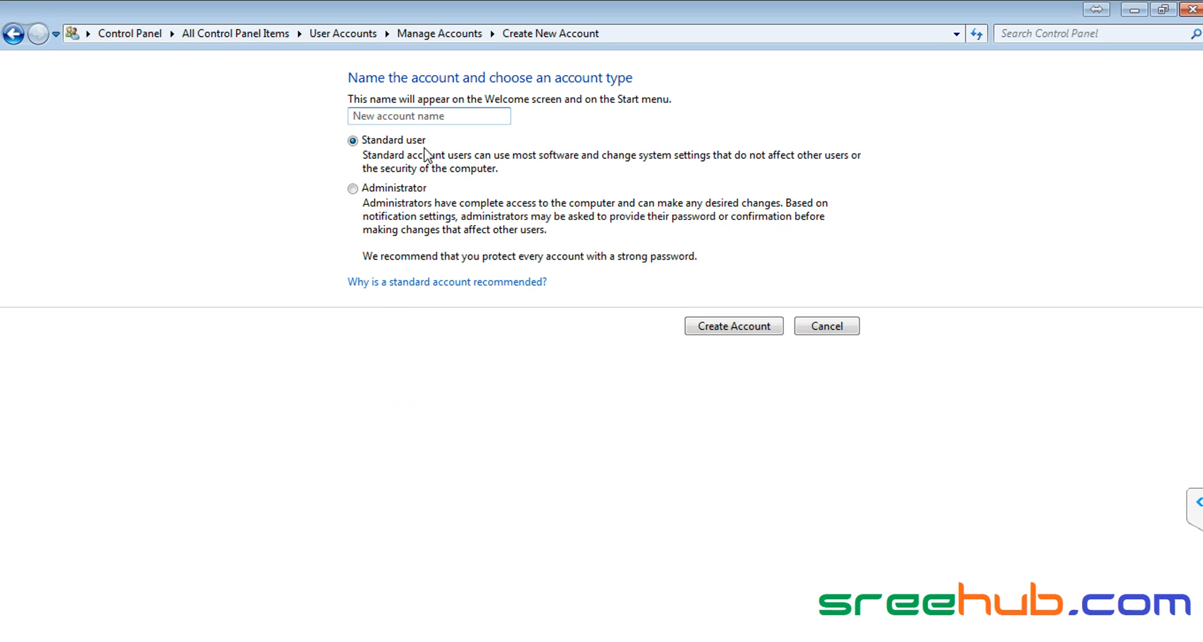
pyautogui.write('Guest1')
pyautogui.click(740, 332)
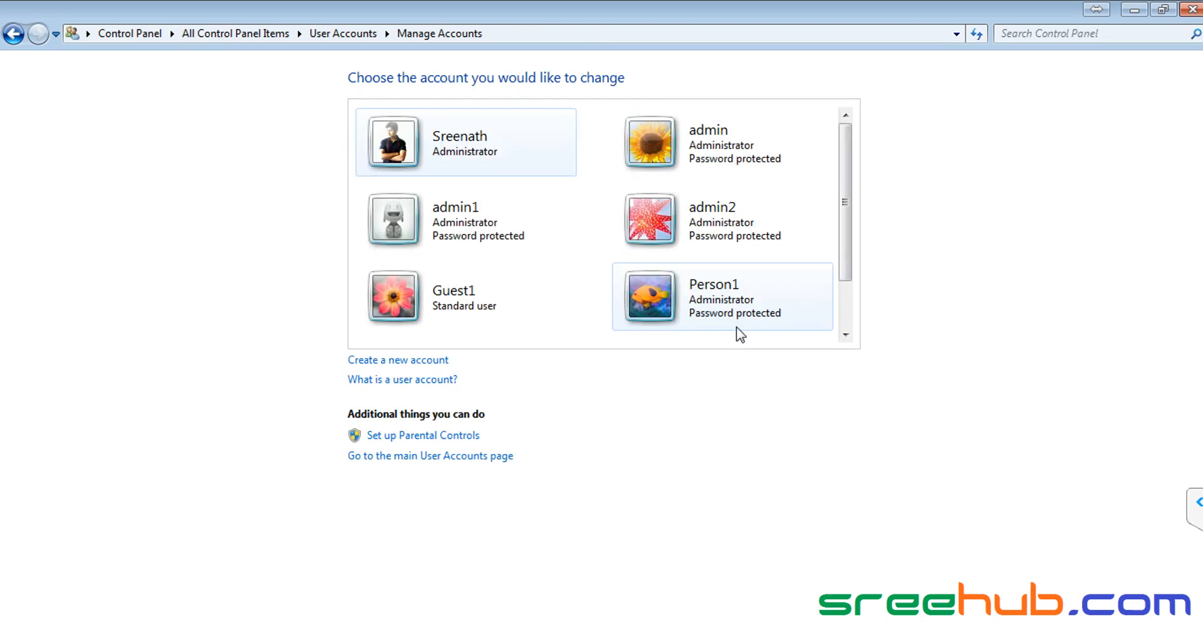
# Step: Give the Guest1 account a password, entering and confirming it
pyautogui.click(447, 299)
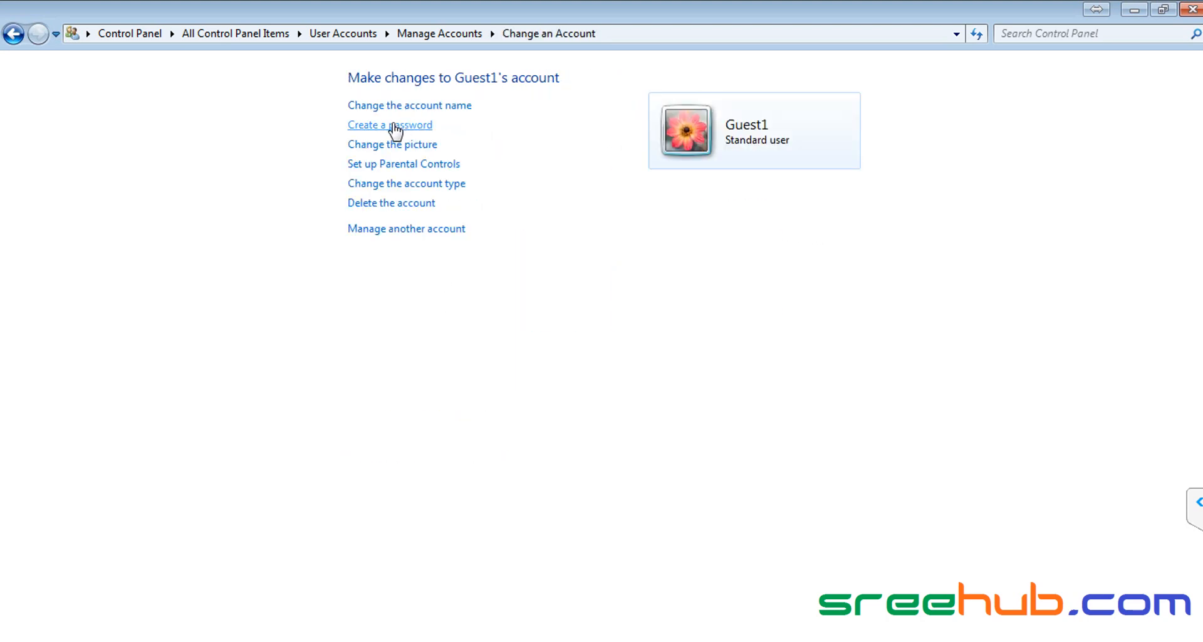
pyautogui.click(393, 124)
pyautogui.write('123')
pyautogui.press('BackSpace')
pyautogui.press('BackSpace')
pyautogui.write('1')
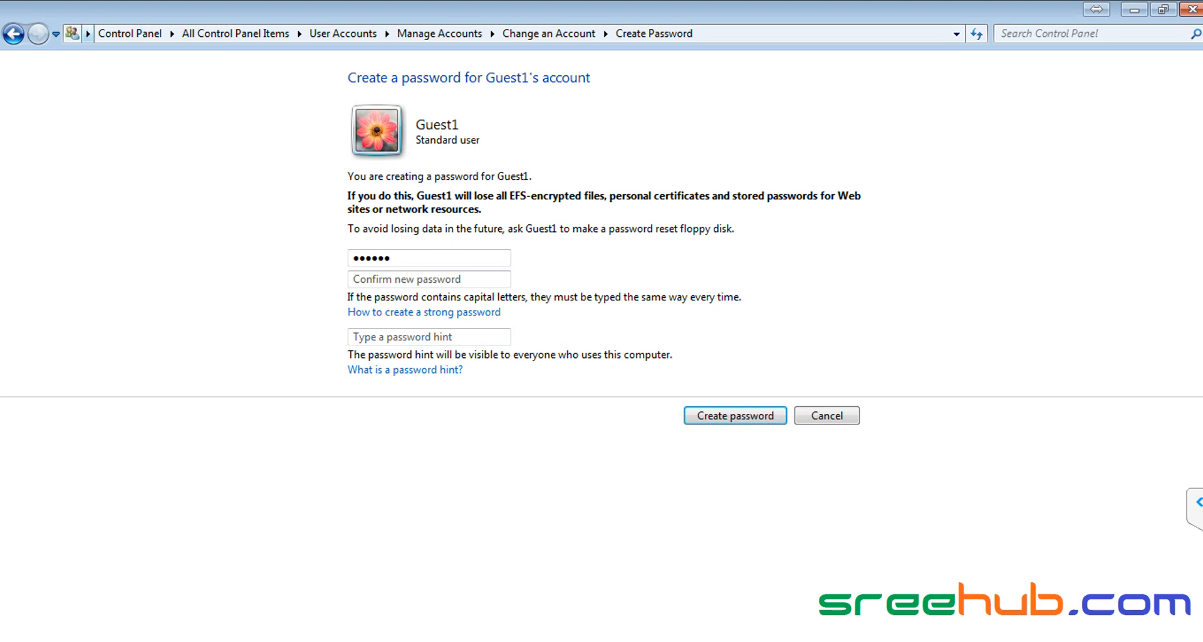
pyautogui.click(419, 279)
pyautogui.write('••')
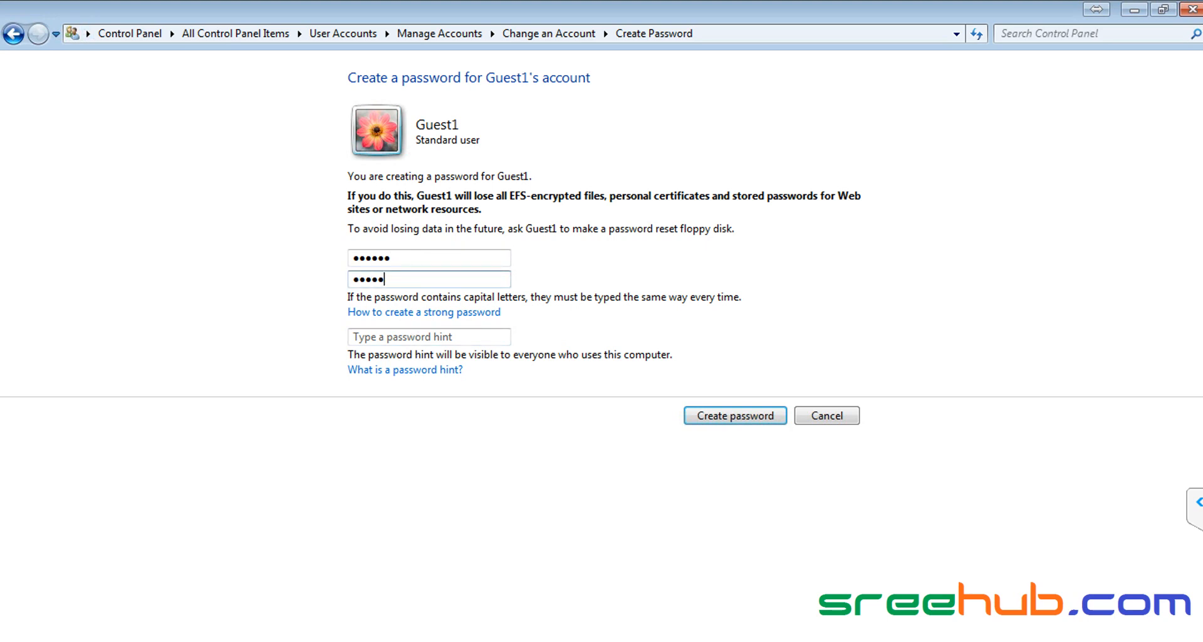
pyautogui.click(739, 415)
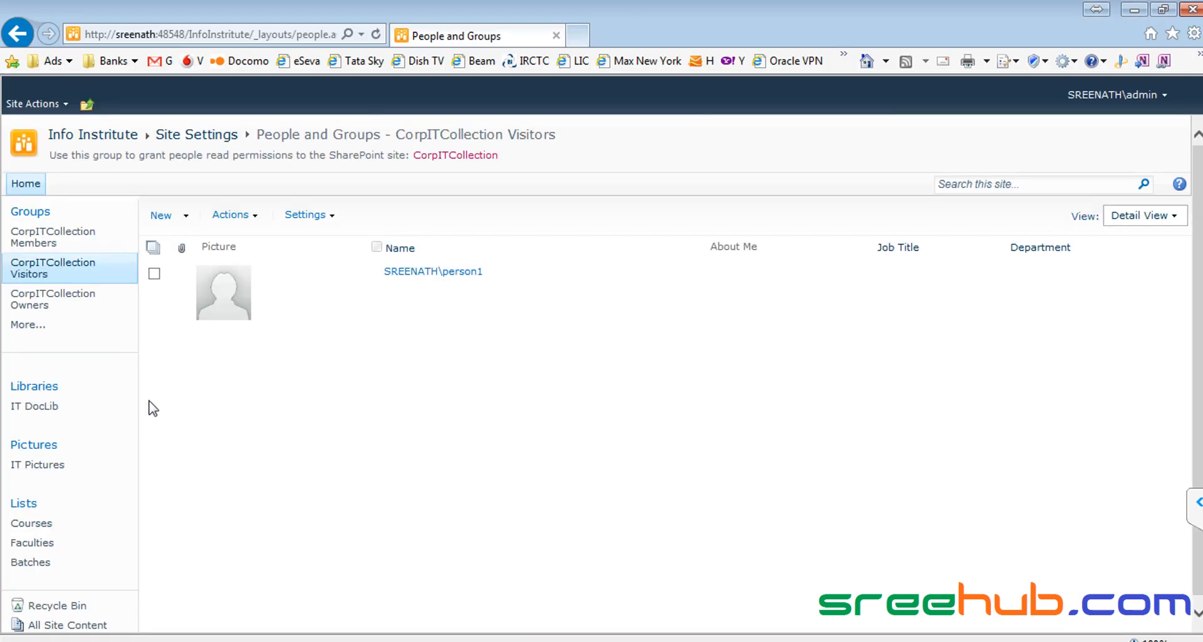
# Step: Add guest1 to the CorpITCollection Visitors group through Site Permissions, resolving the name with Check Names
pyautogui.click(81, 138)
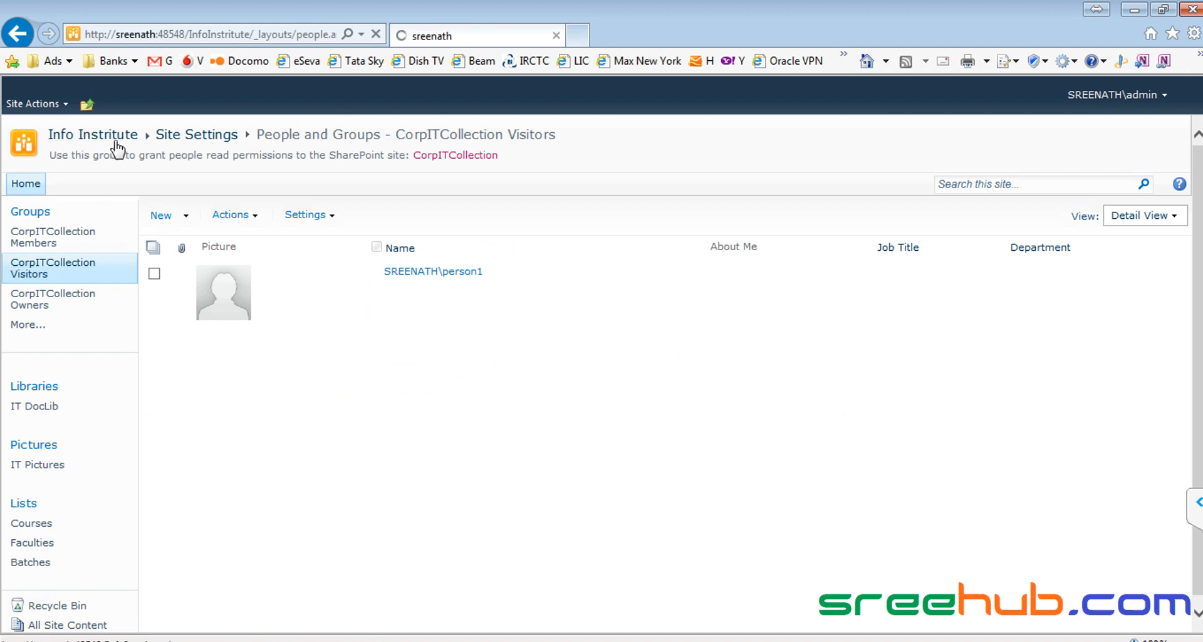
pyautogui.click(36, 104)
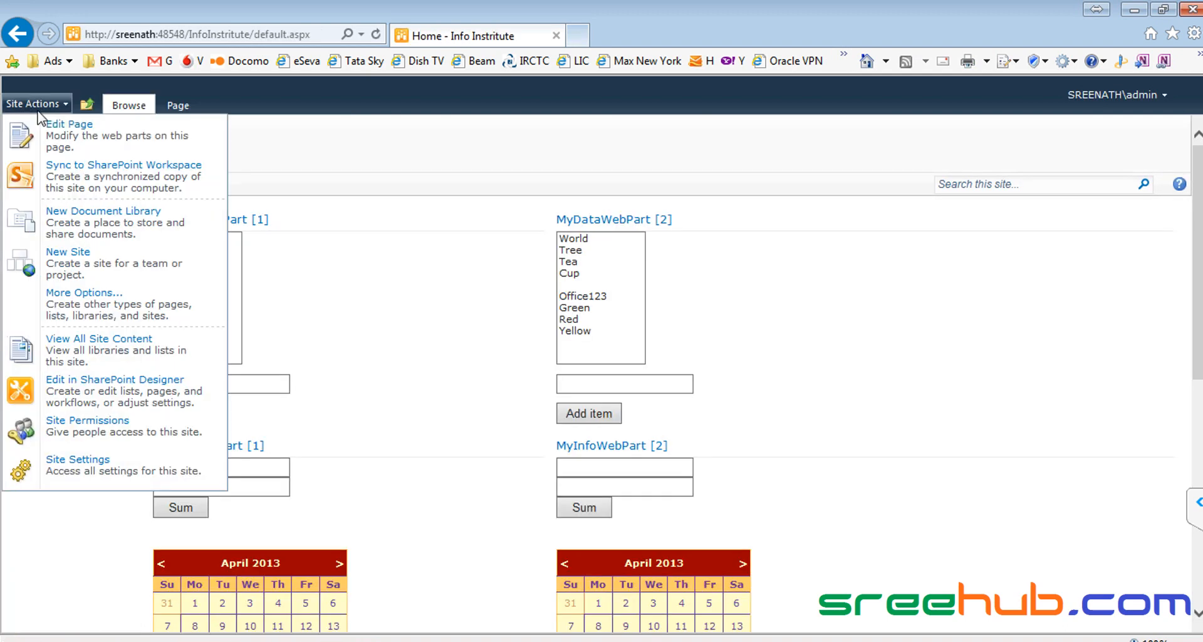
pyautogui.click(85, 435)
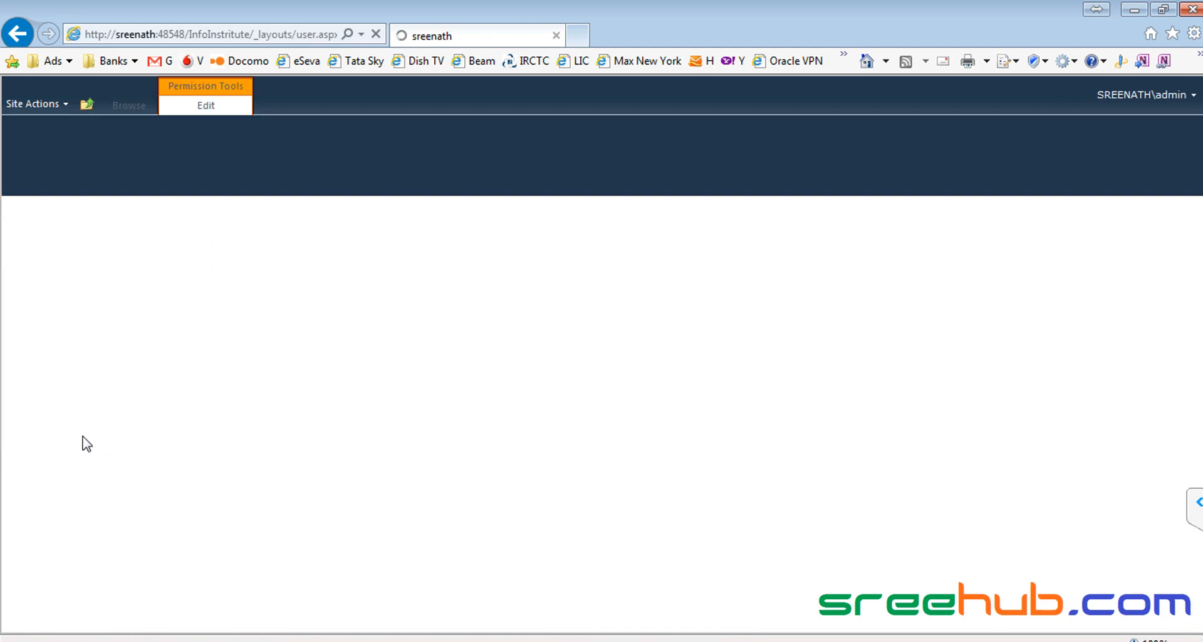
pyautogui.click(182, 290)
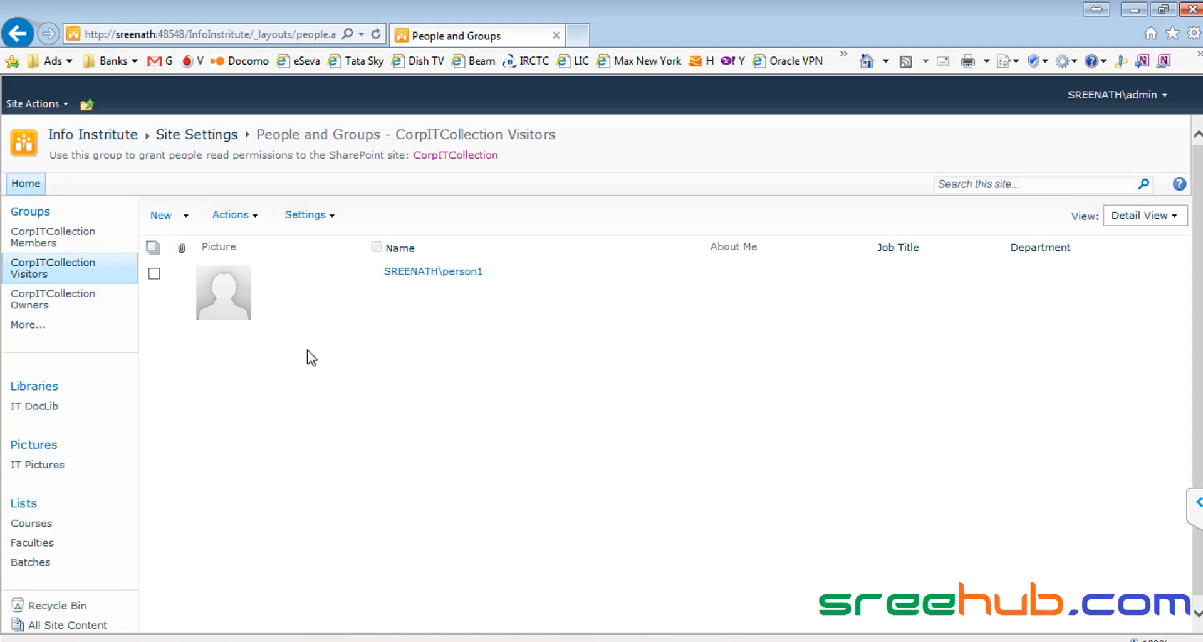
pyautogui.click(185, 220)
pyautogui.click(203, 244)
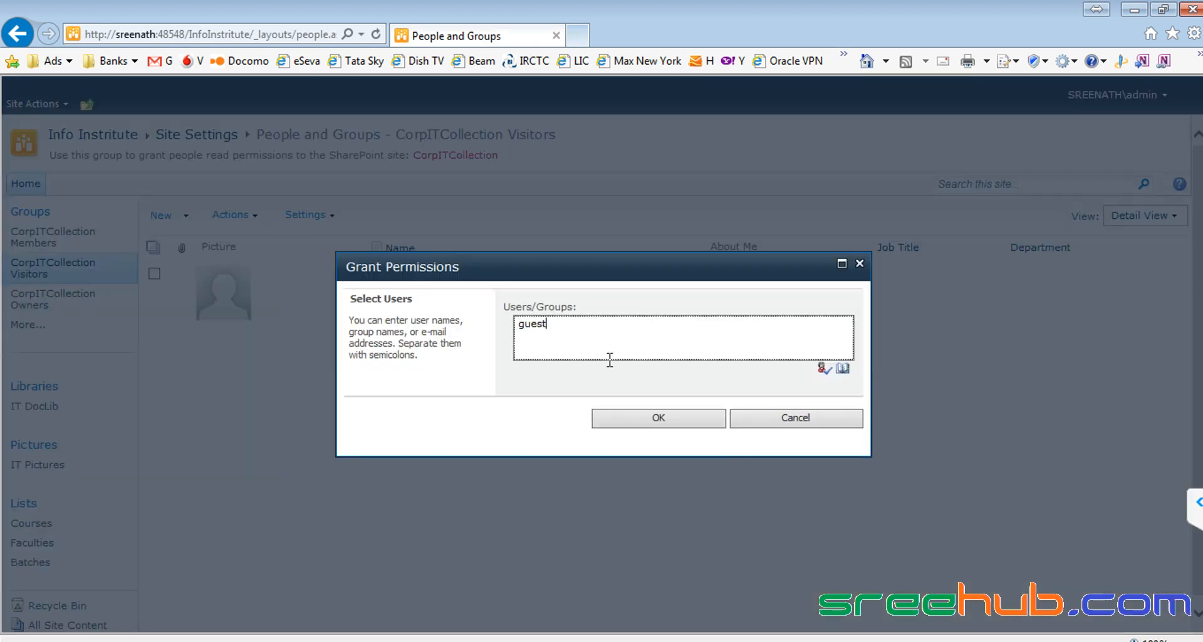
pyautogui.click(822, 370)
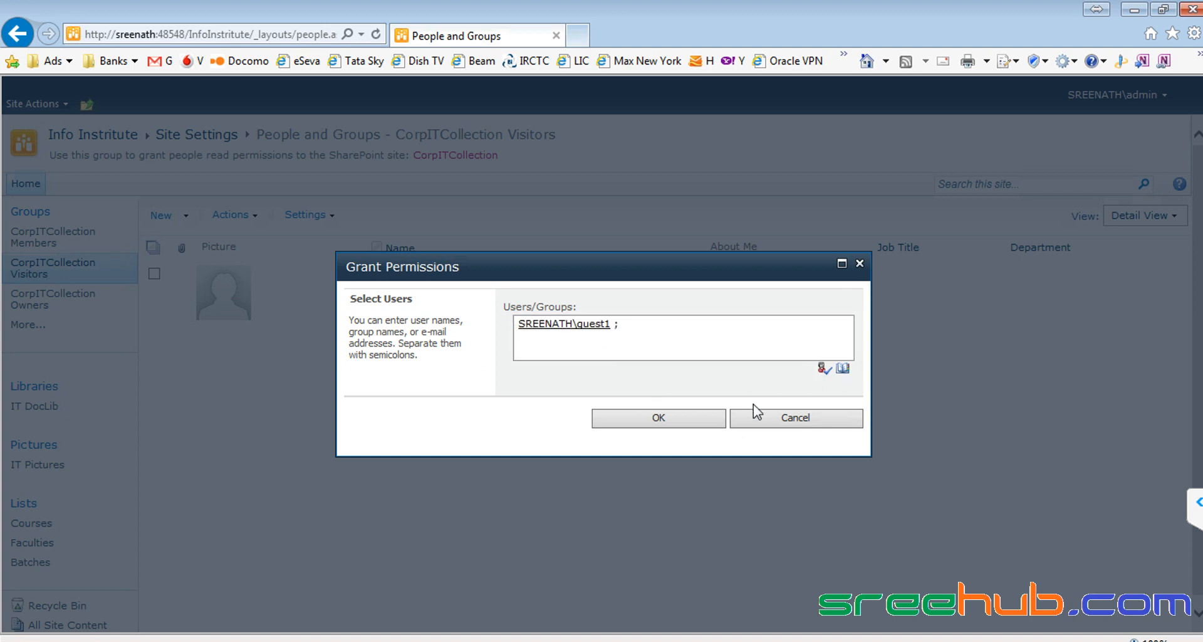
pyautogui.click(658, 419)
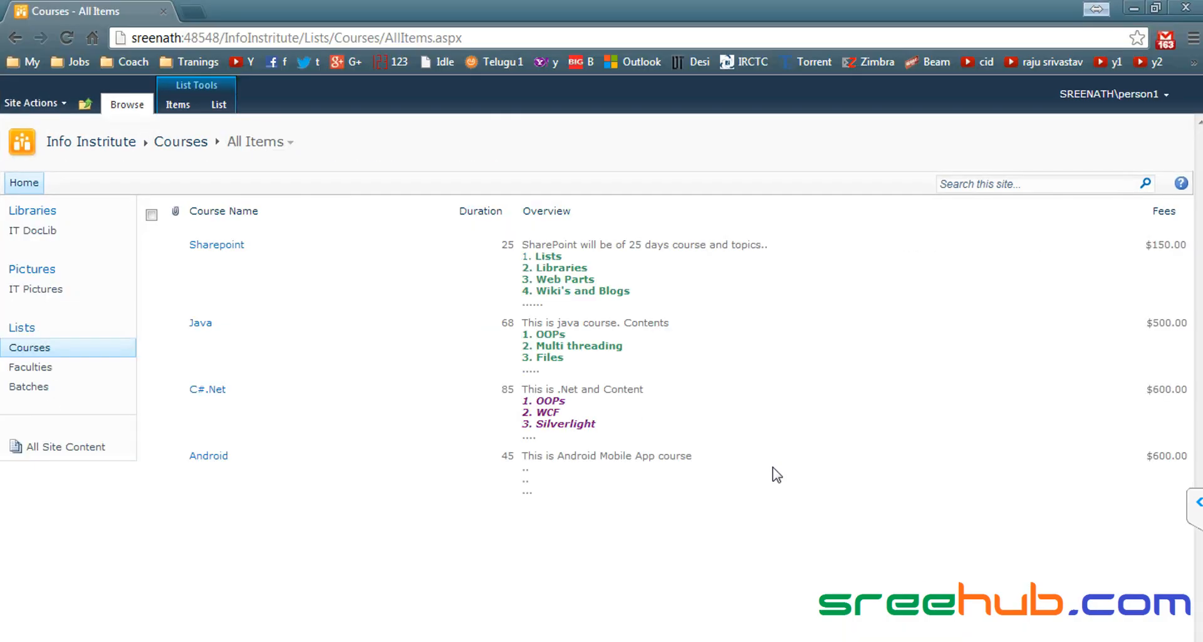
# Step: In Chrome, sign in as guest1 and open the Sharepoint item's menu, which offers only View Item
pyautogui.click(1142, 95)
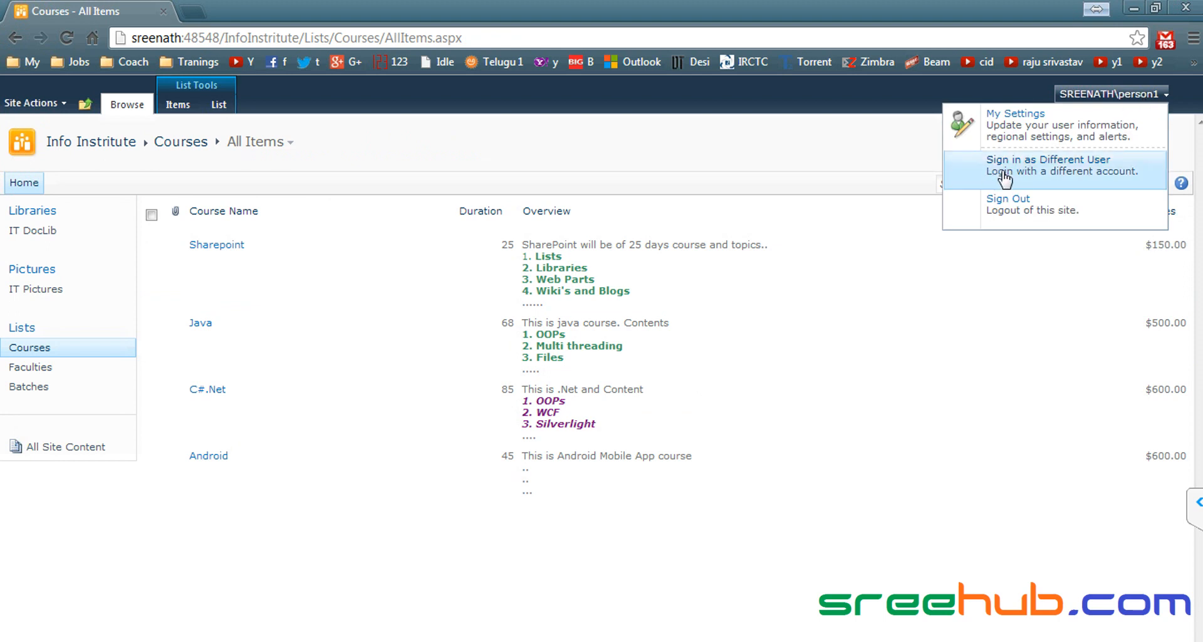
pyautogui.click(853, 109)
pyautogui.click(1078, 100)
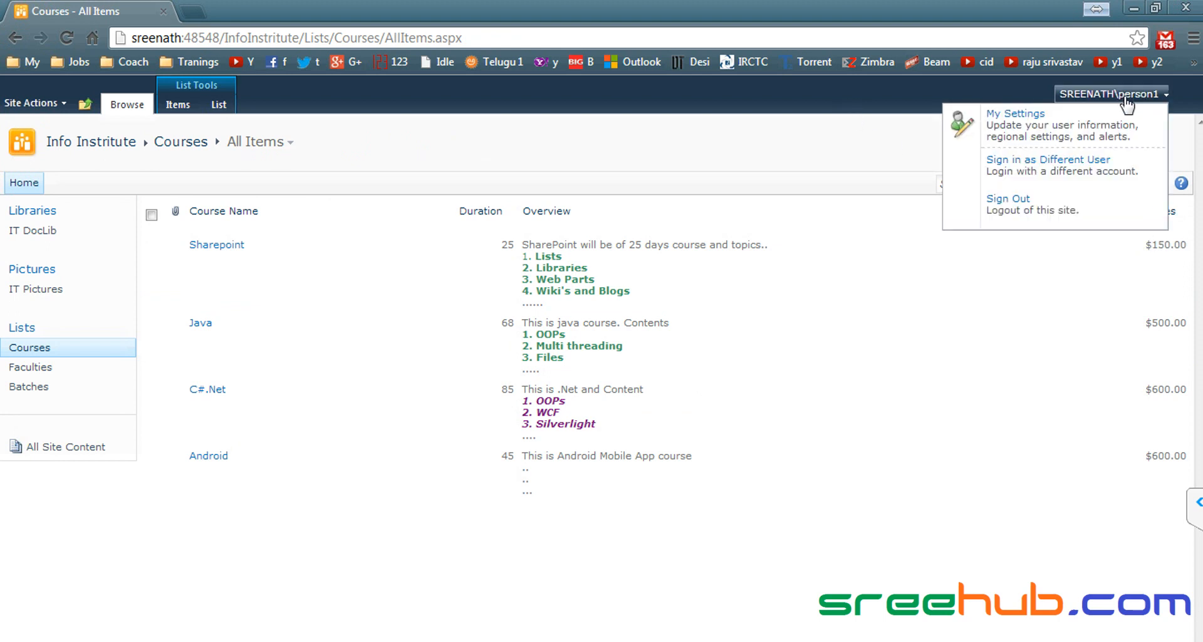
pyautogui.click(1103, 168)
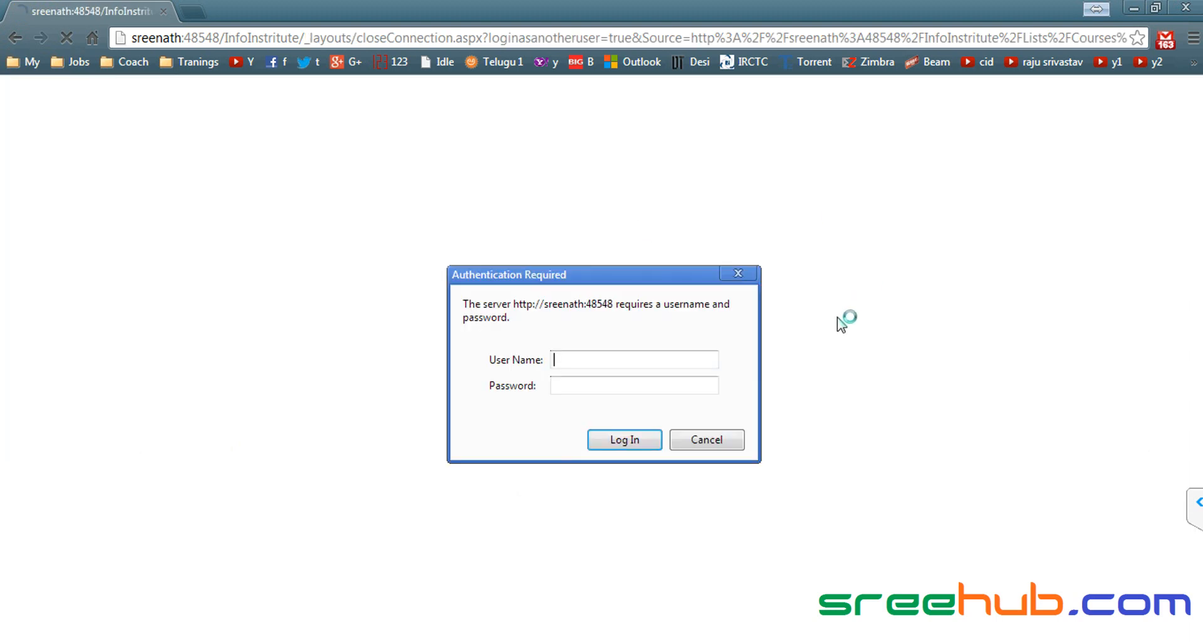
pyautogui.click(612, 363)
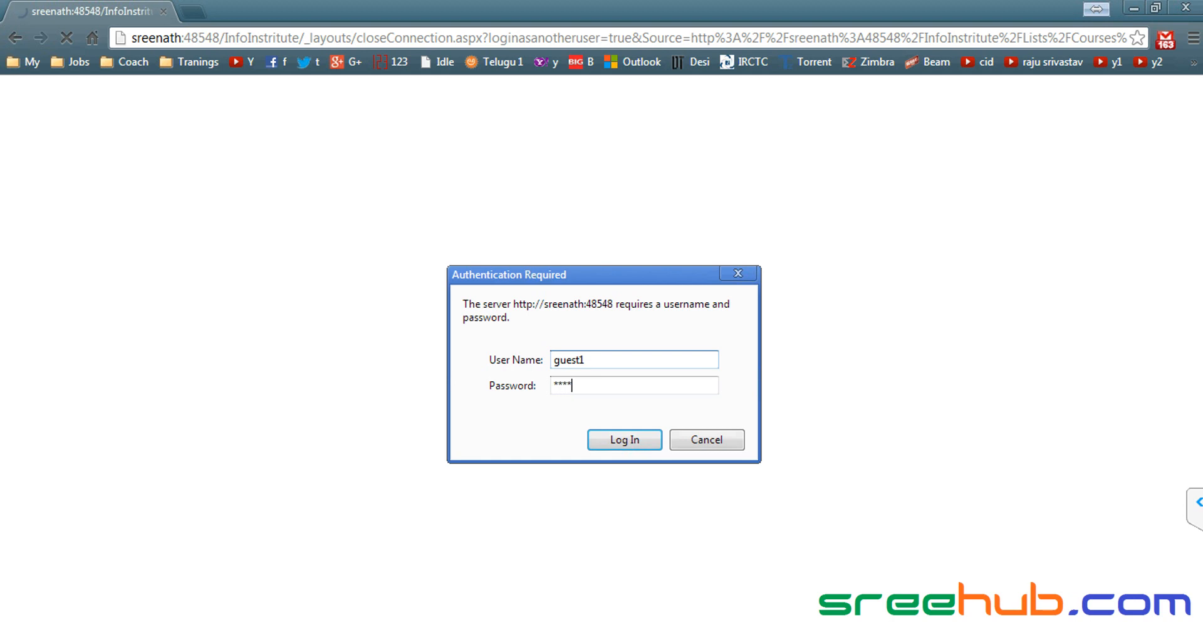
pyautogui.press('Return')
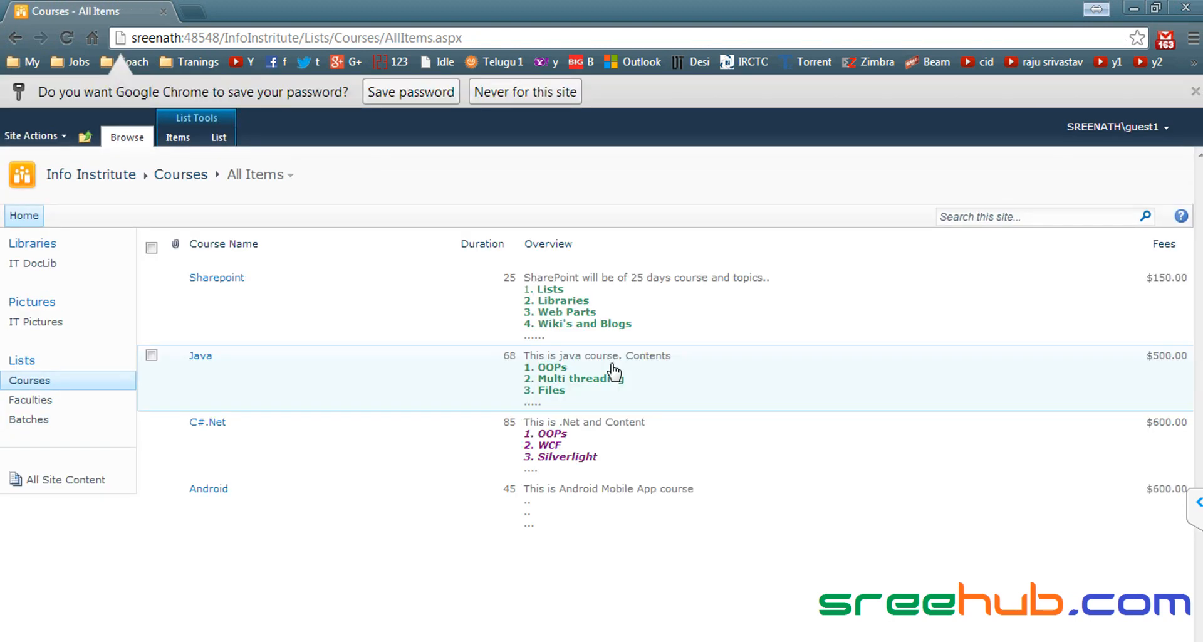
pyautogui.click(1195, 92)
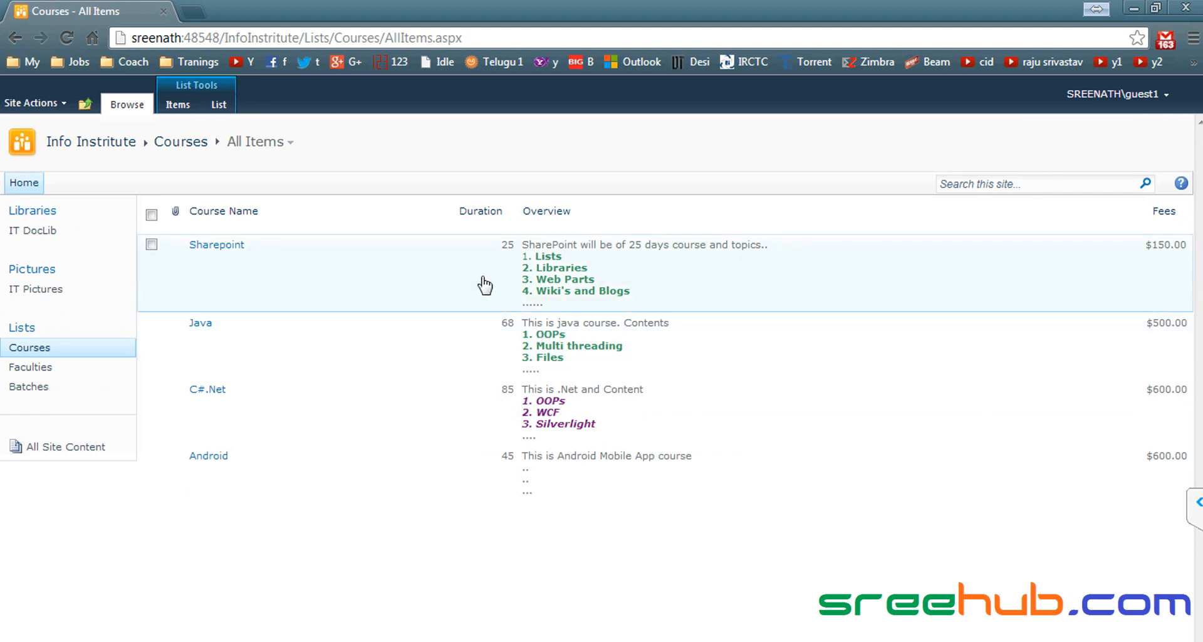
pyautogui.click(372, 276)
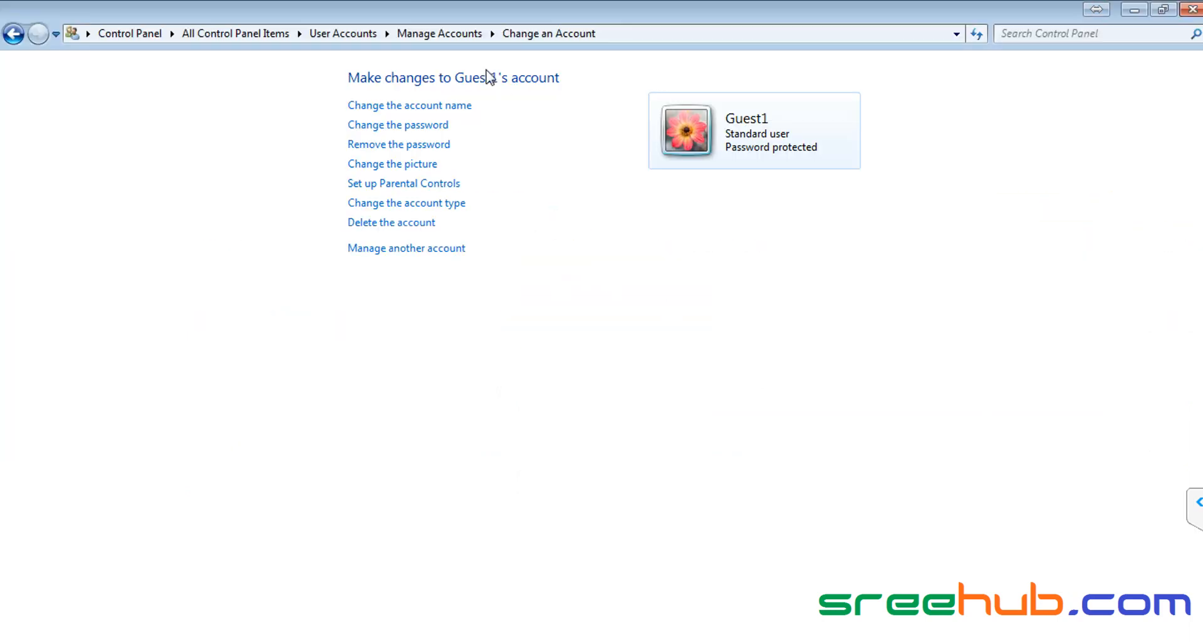
# Step: Return to Manage Accounts and scroll through the user accounts, including Guest1, Person1 and Person2
pyautogui.click(439, 35)
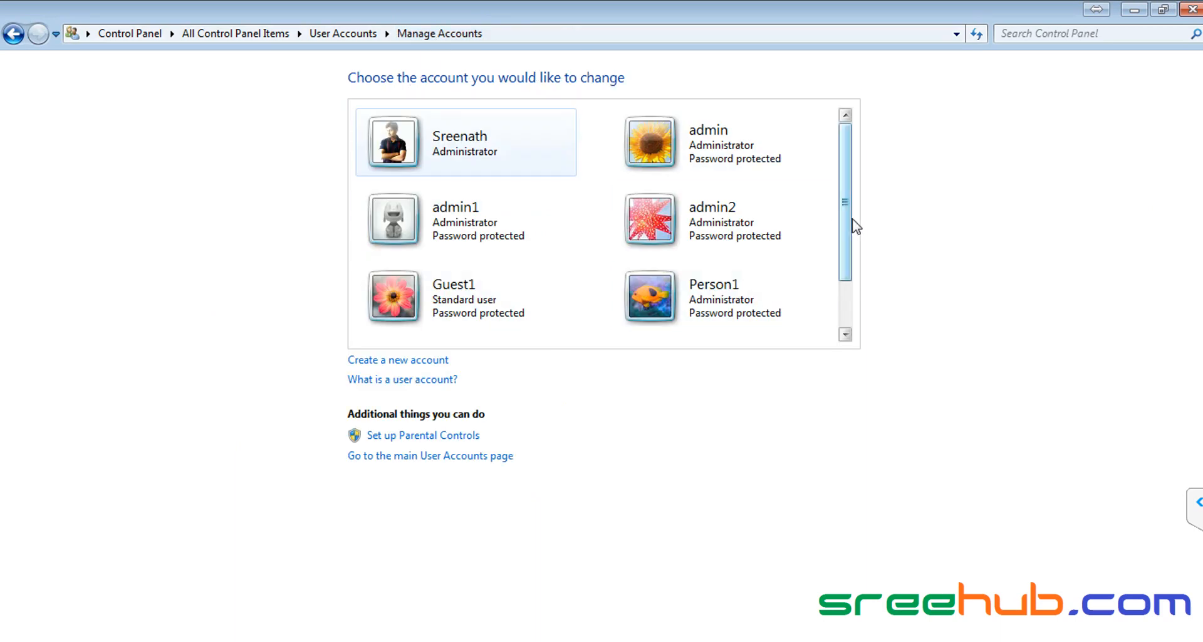
pyautogui.moveTo(852, 223); pyautogui.dragTo(852, 295)
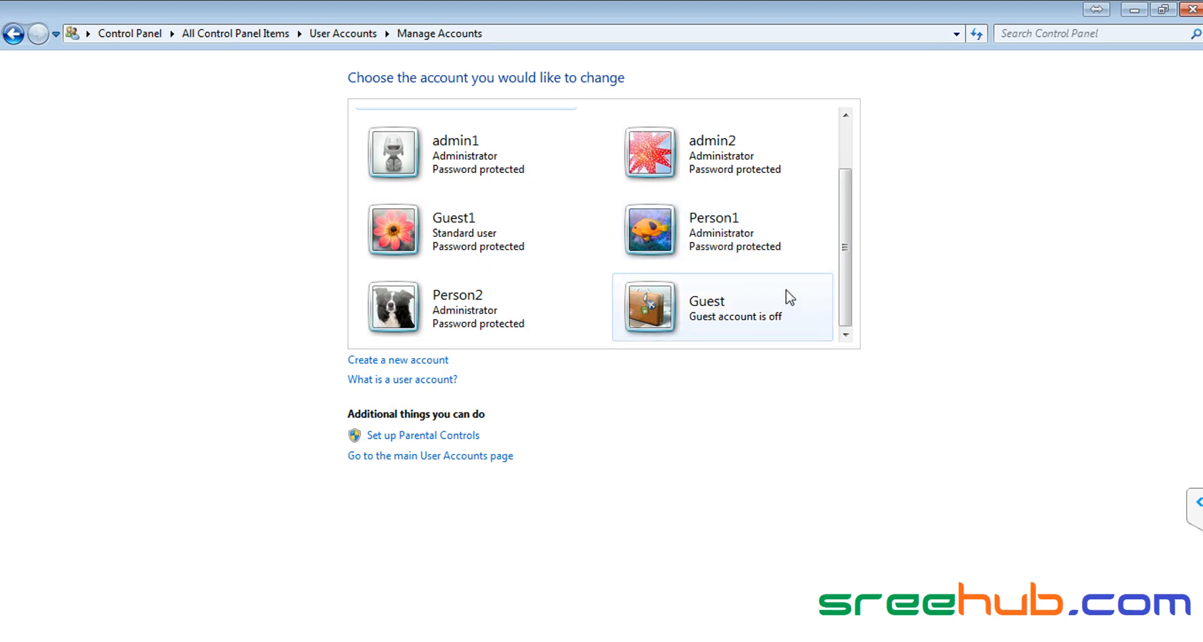
pyautogui.moveTo(854, 251); pyautogui.dragTo(849, 196)
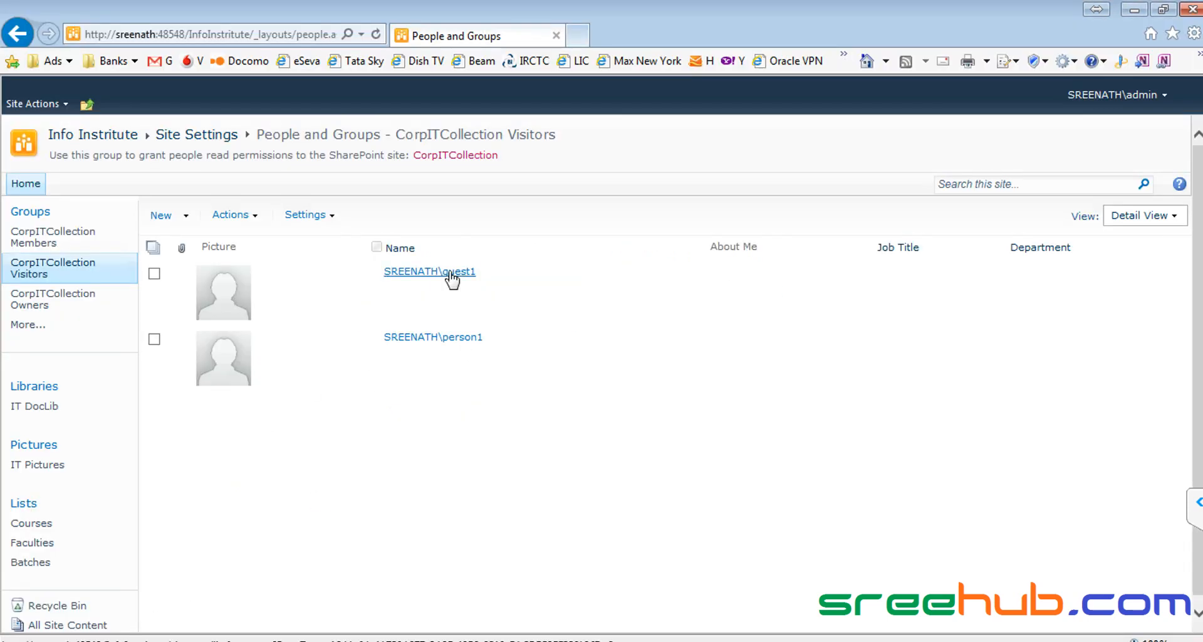
# Step: Remove guest1 from the CorpITCollection Visitors group
pyautogui.click(154, 274)
pyautogui.click(256, 219)
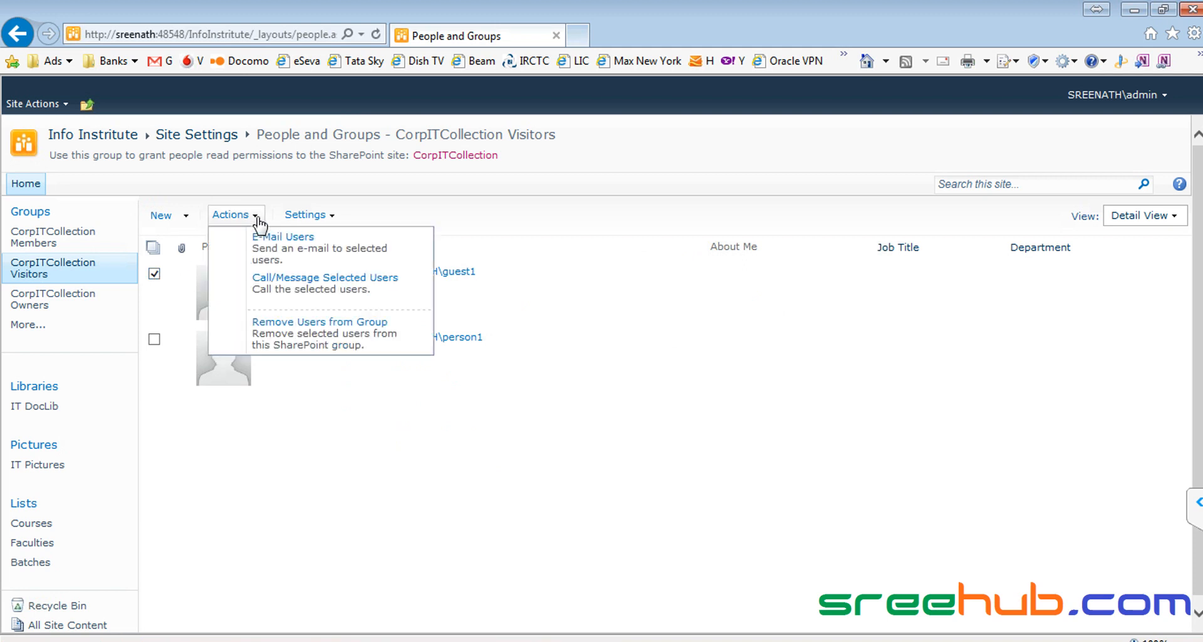
pyautogui.click(309, 324)
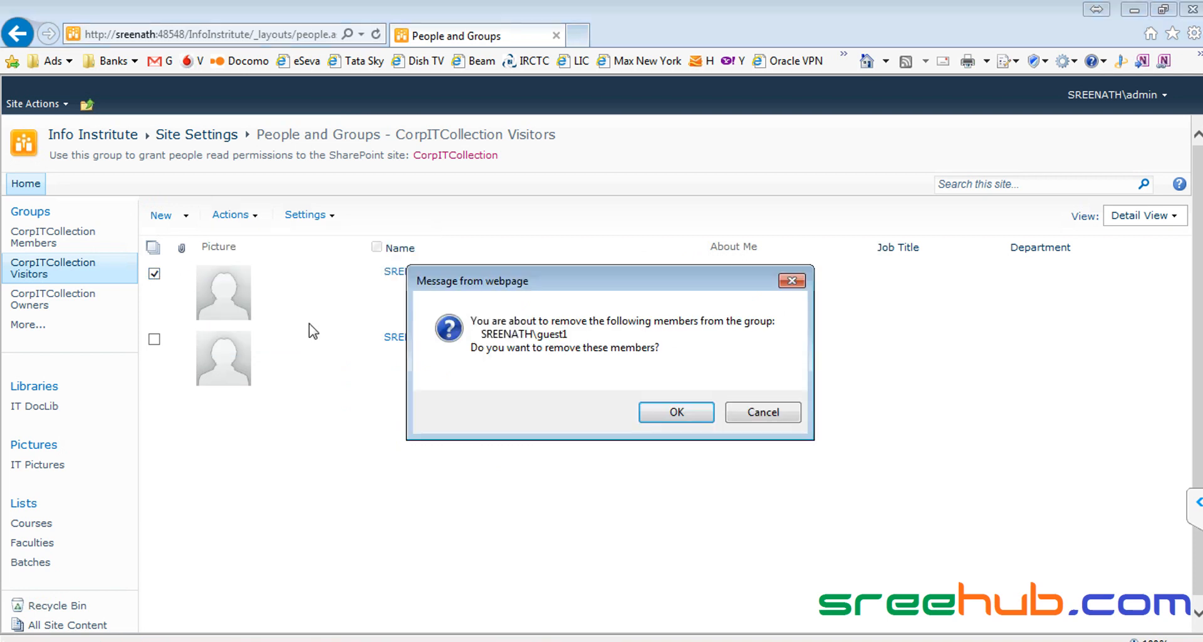
pyautogui.click(652, 411)
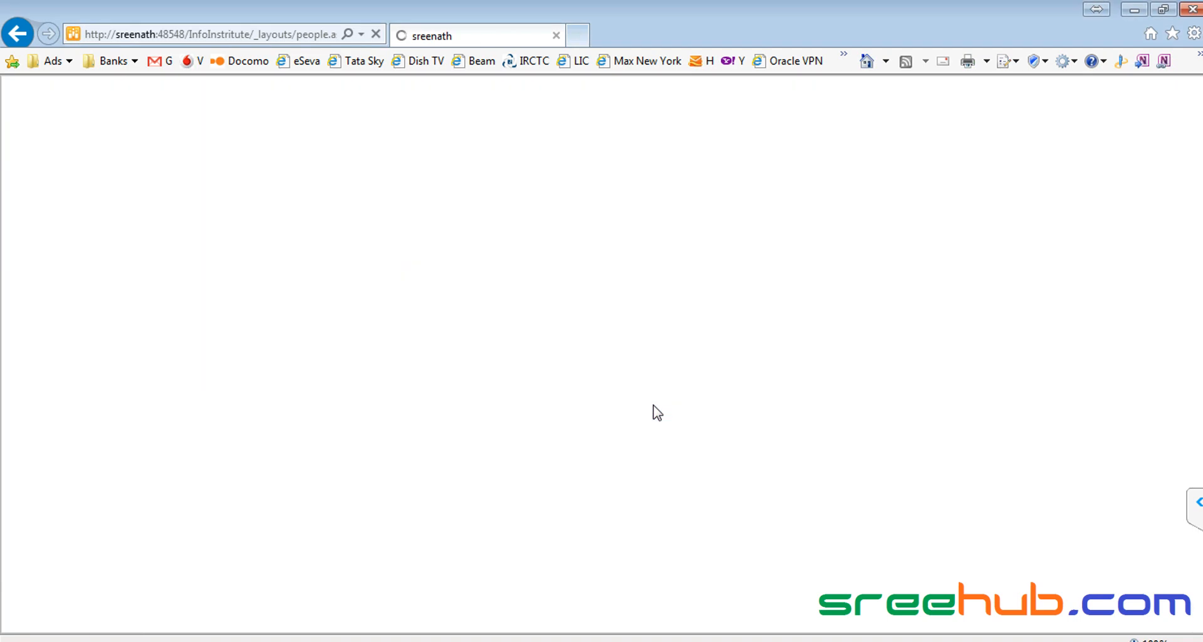
# Step: Add guest1 to the CorpITCollection Members group, resolving the name with Check Names
pyautogui.click(44, 242)
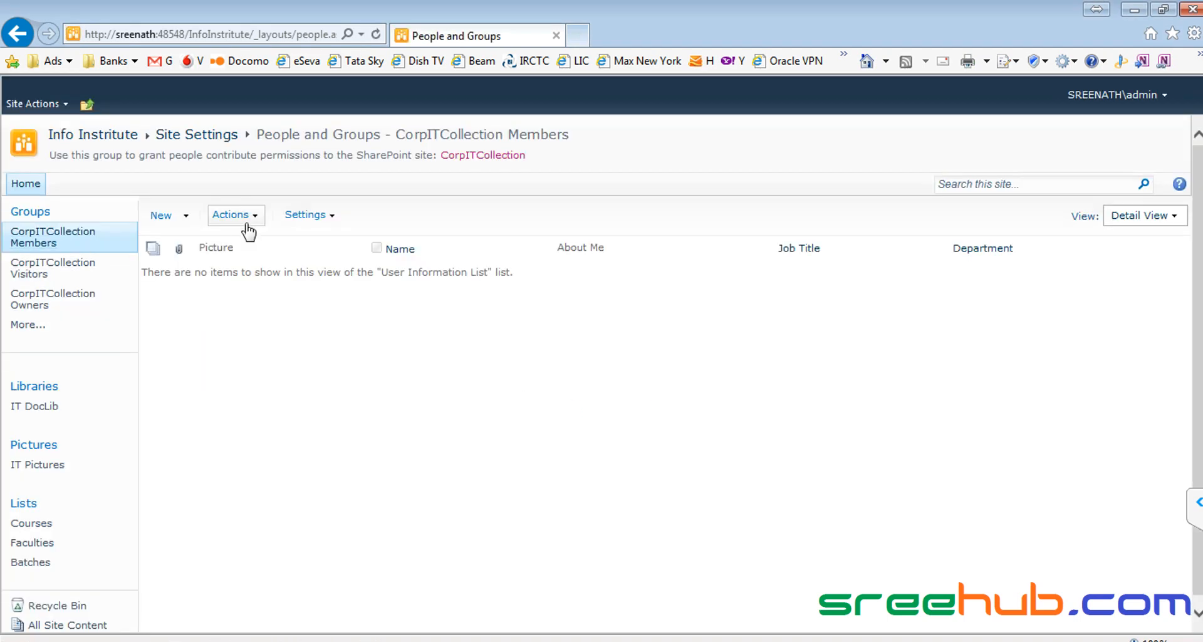
pyautogui.click(164, 216)
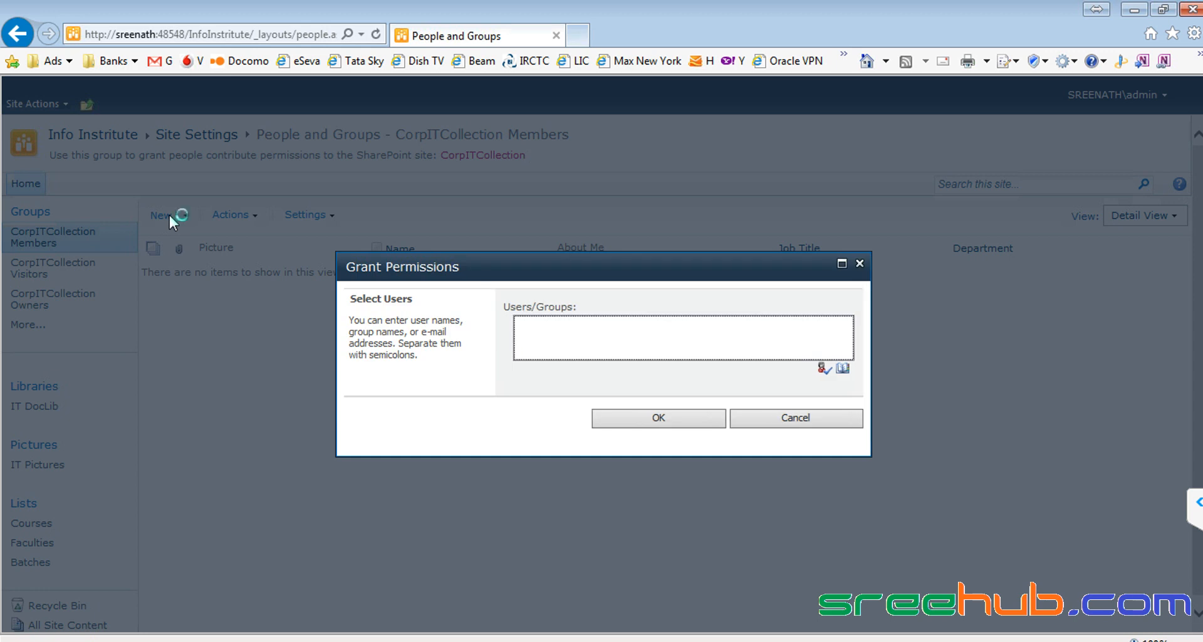
pyautogui.write('guest1')
pyautogui.click(822, 368)
pyautogui.click(681, 424)
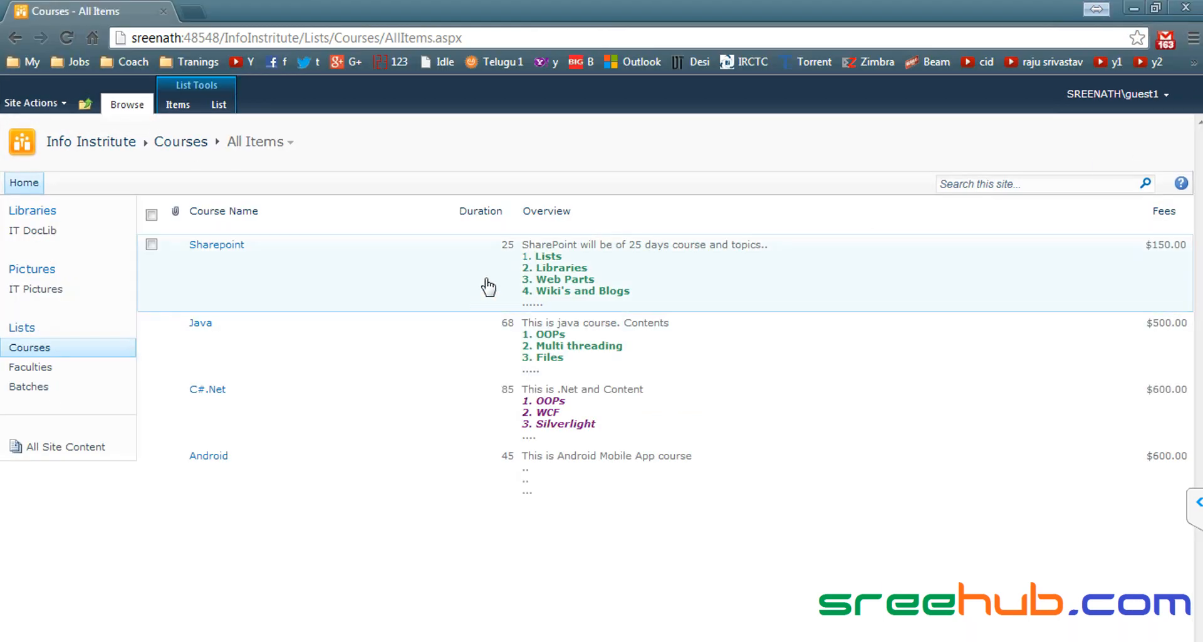
# Step: As guest1, confirm Edit Item and Delete Item on the Sharepoint item and check the List ribbon commands
pyautogui.click(372, 274)
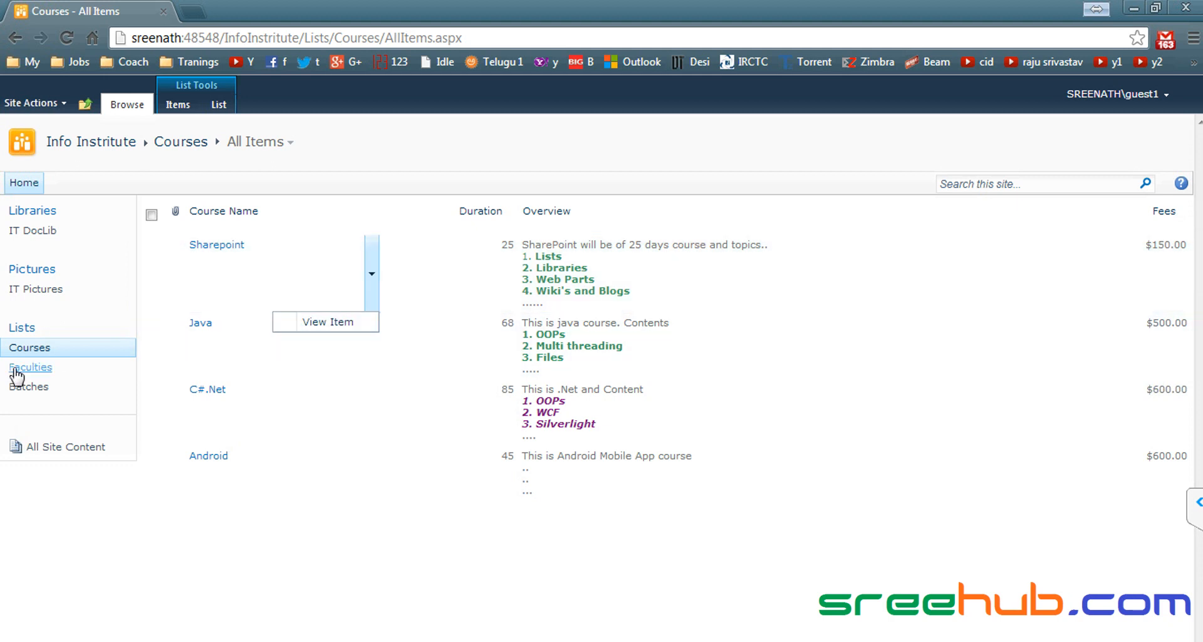
pyautogui.click(45, 369)
pyautogui.click(22, 346)
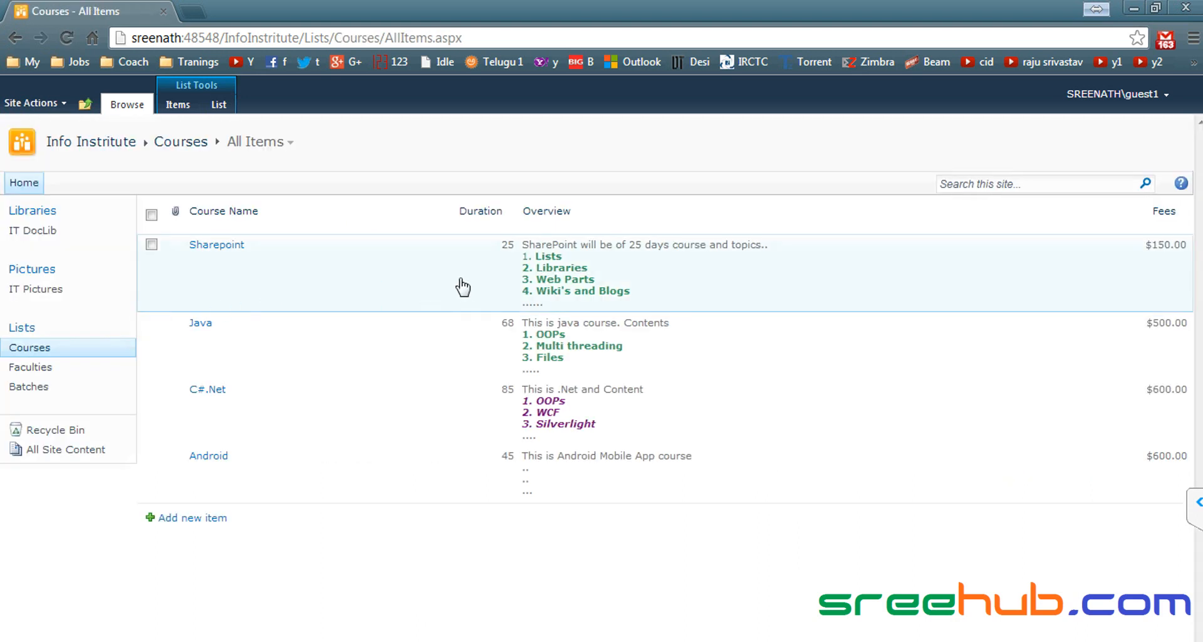
pyautogui.click(373, 273)
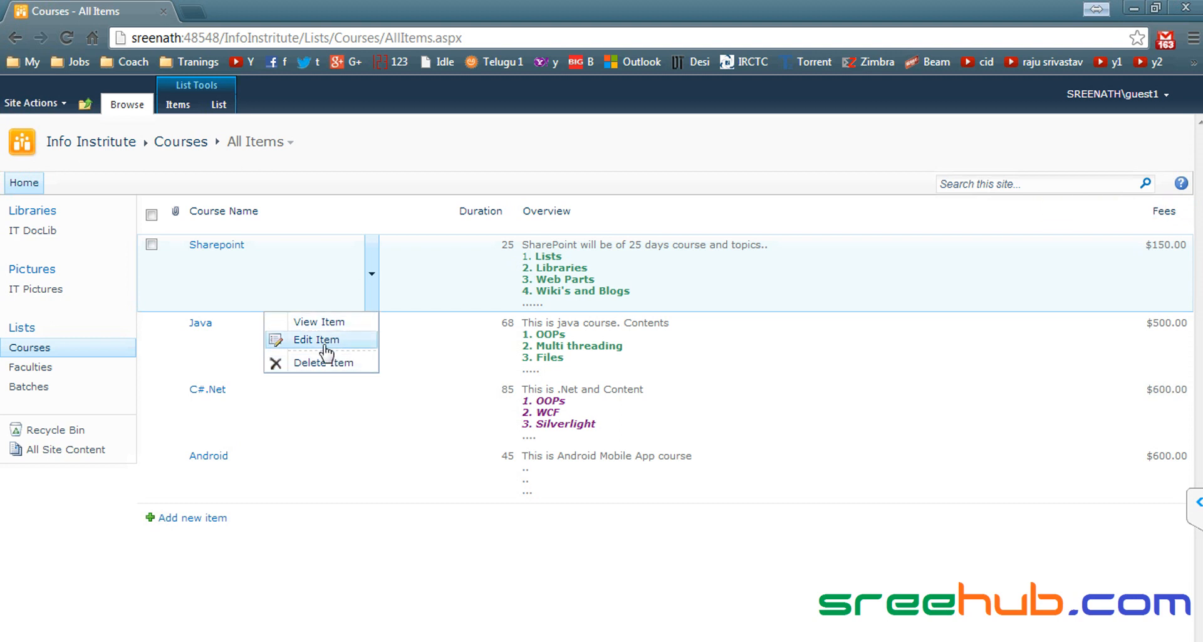
pyautogui.click(213, 114)
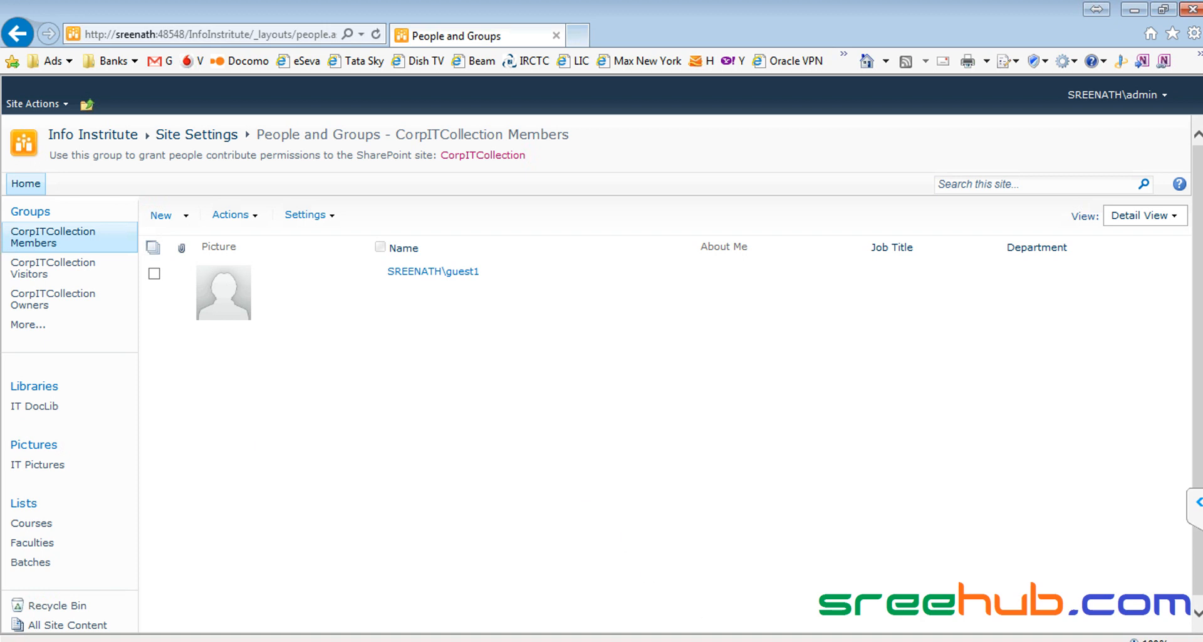
# Step: Select the 'User - Level' line in the Notepad++ security notes
pyautogui.hotkey('alt', 'Tab')
pyautogui.click(344, 290)
pyautogui.moveTo(282, 262); pyautogui.dragTo(489, 263)
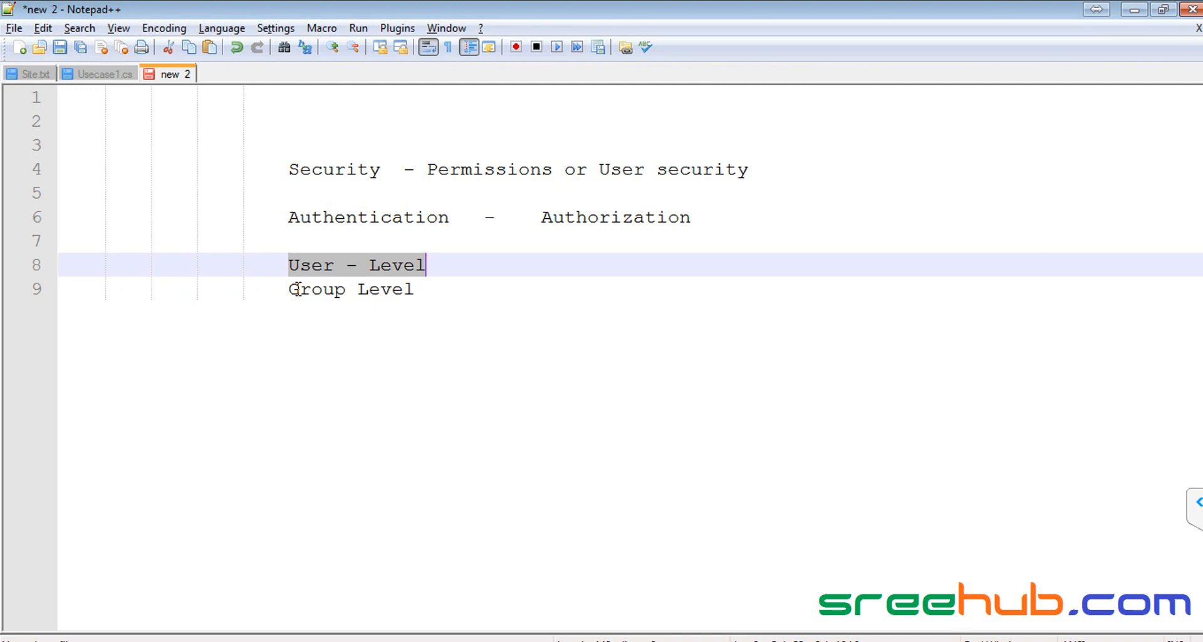
# Step: Highlight the User - Level and Group Level note lines, then return to the SharePoint Members page
pyautogui.moveTo(290, 263); pyautogui.dragTo(473, 265)
pyautogui.click(301, 265)
pyautogui.moveTo(287, 287); pyautogui.dragTo(421, 289)
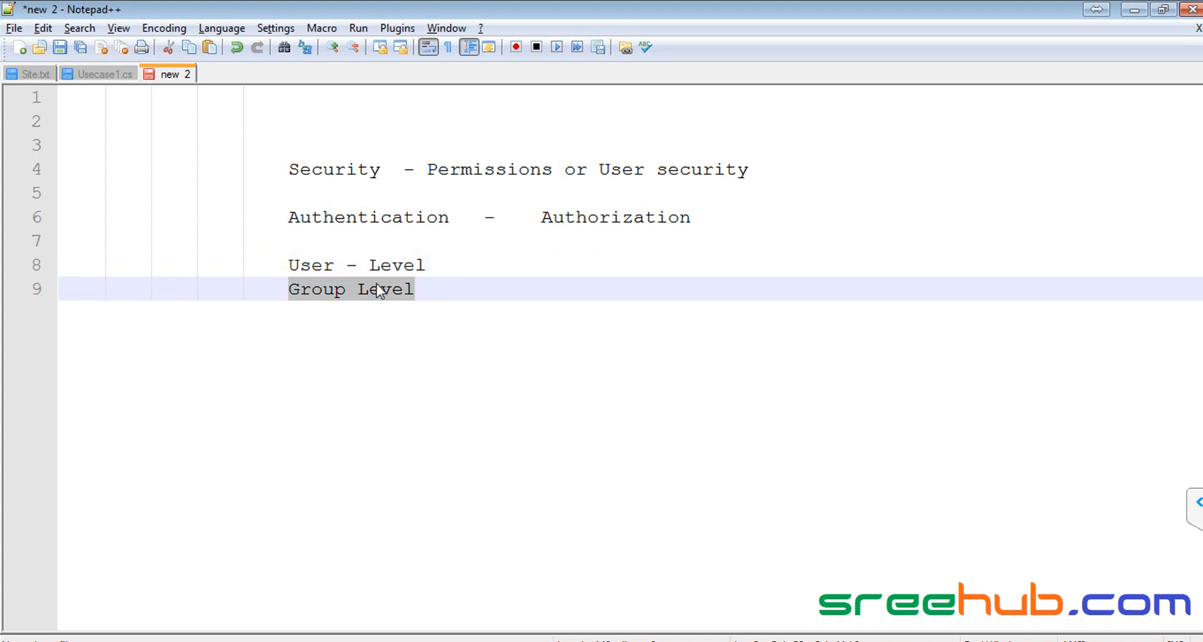
pyautogui.click(326, 269)
pyautogui.moveTo(291, 266); pyautogui.dragTo(459, 266)
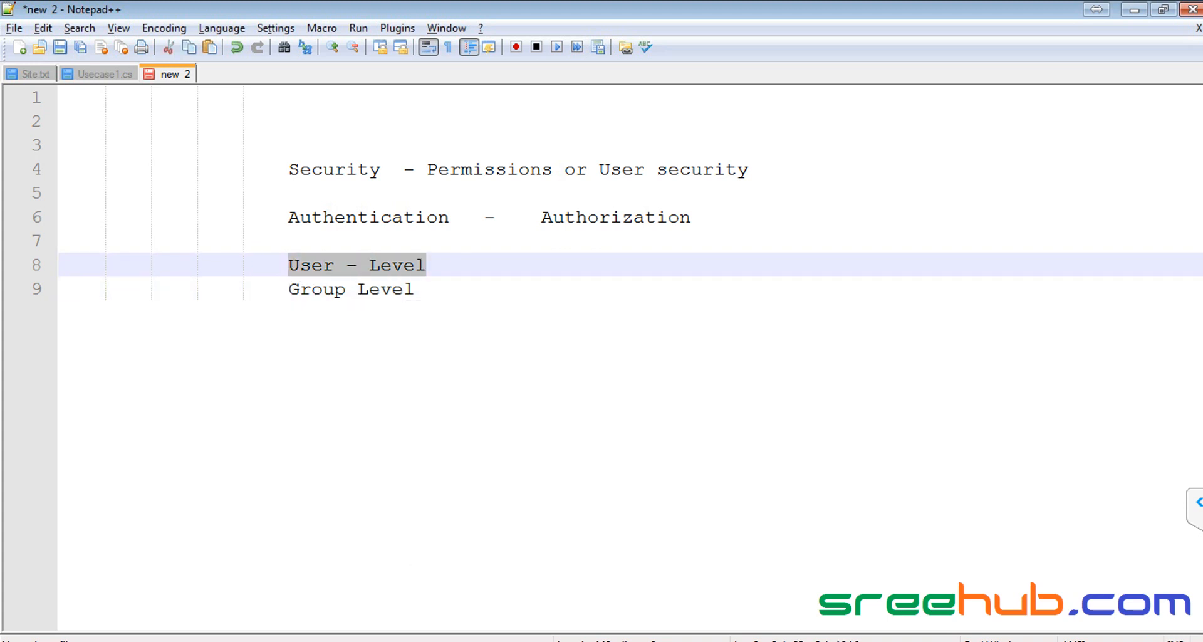
pyautogui.click(432, 641)
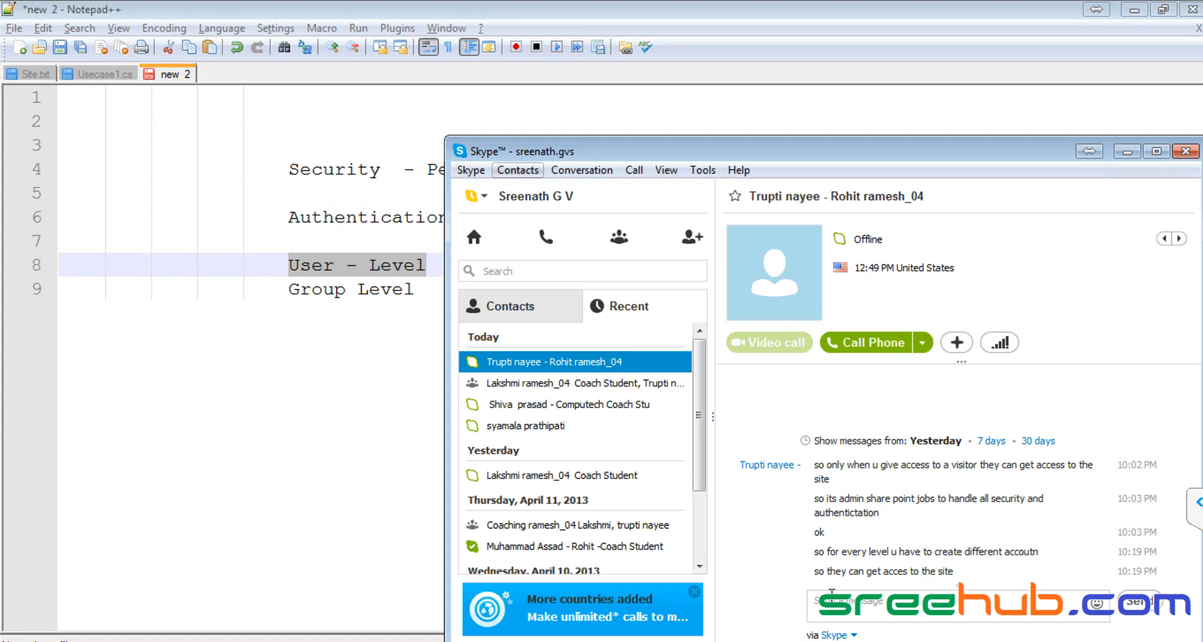
pyautogui.click(169, 639)
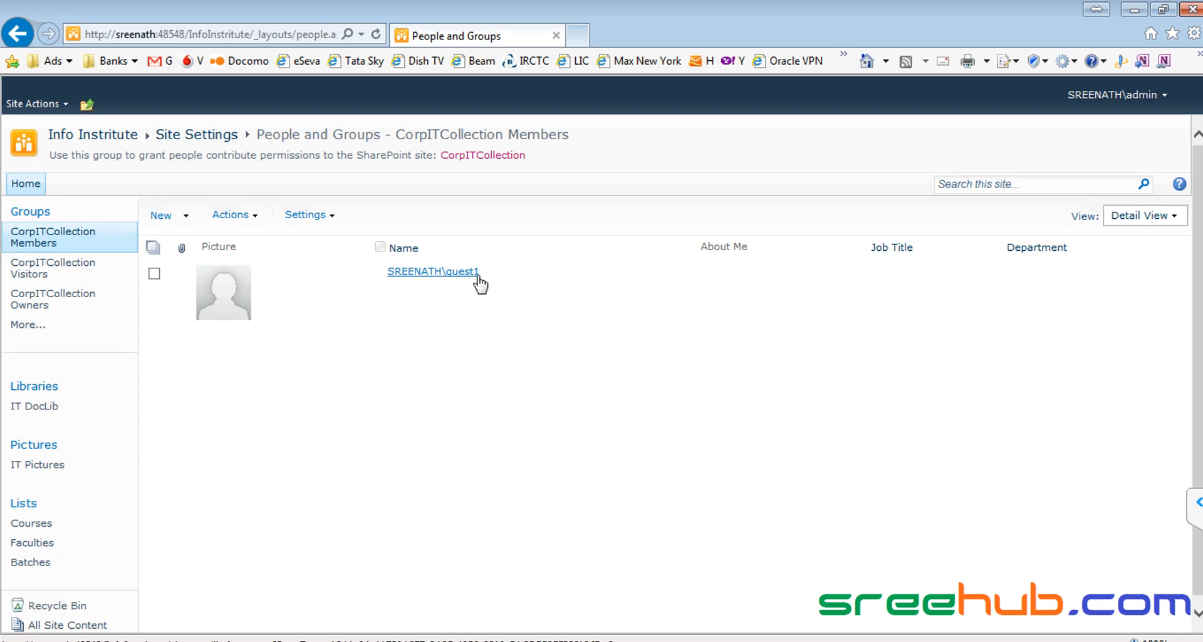
# Step: Add guest1 to the CorpITCollection Visitors group
pyautogui.click(37, 271)
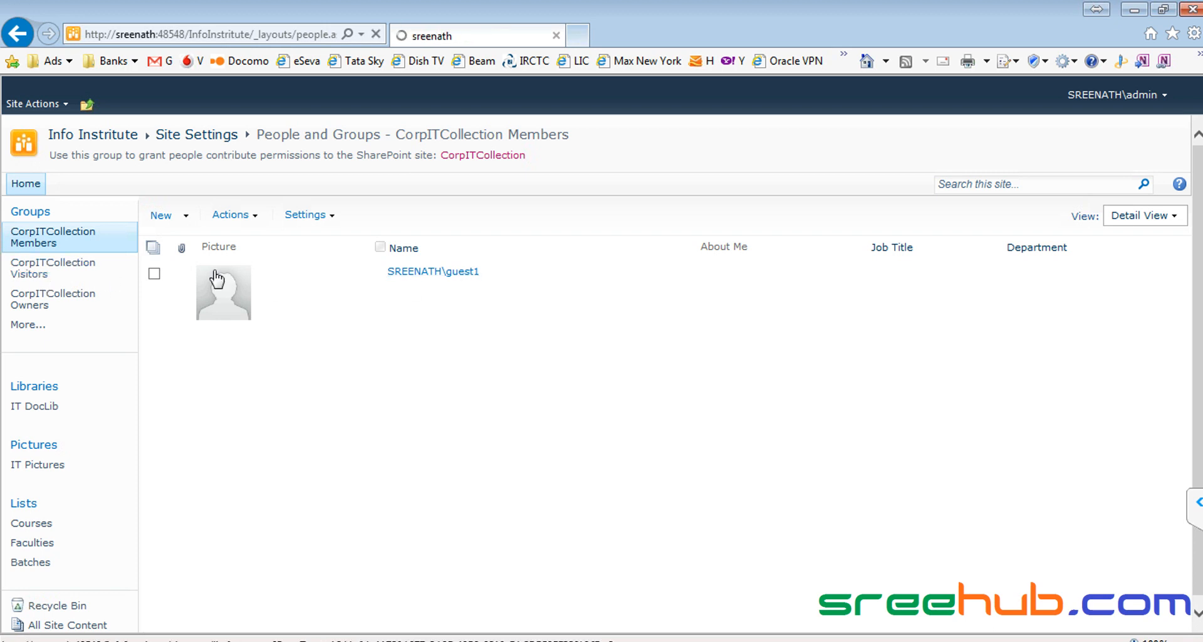
pyautogui.click(187, 218)
pyautogui.click(212, 238)
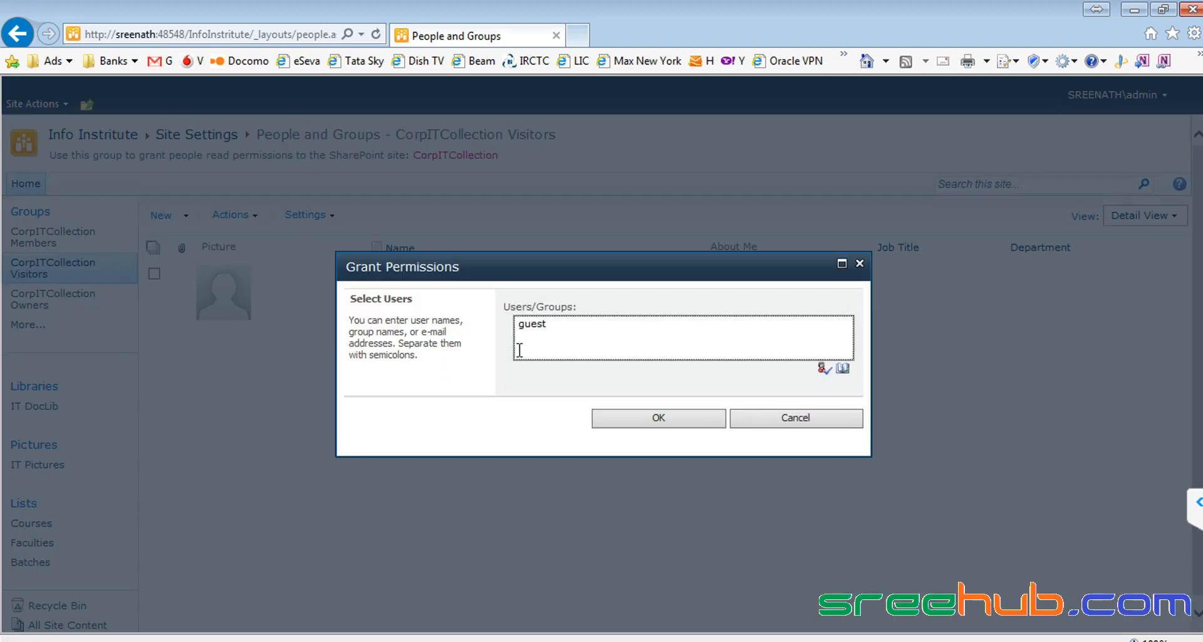
pyautogui.click(823, 370)
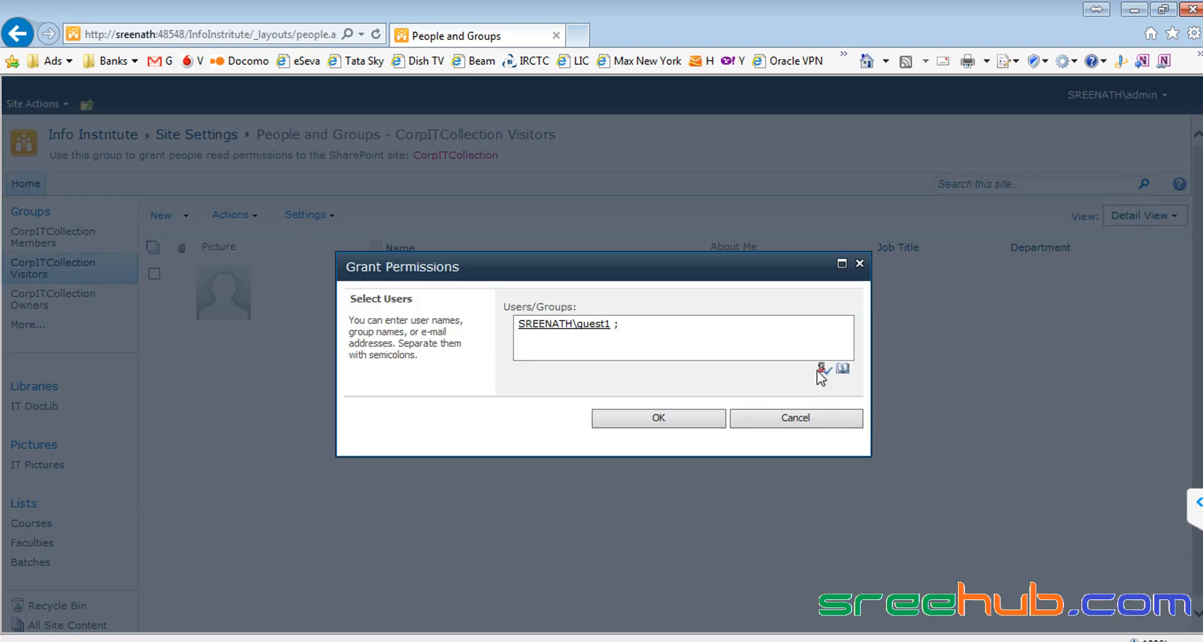
pyautogui.click(657, 419)
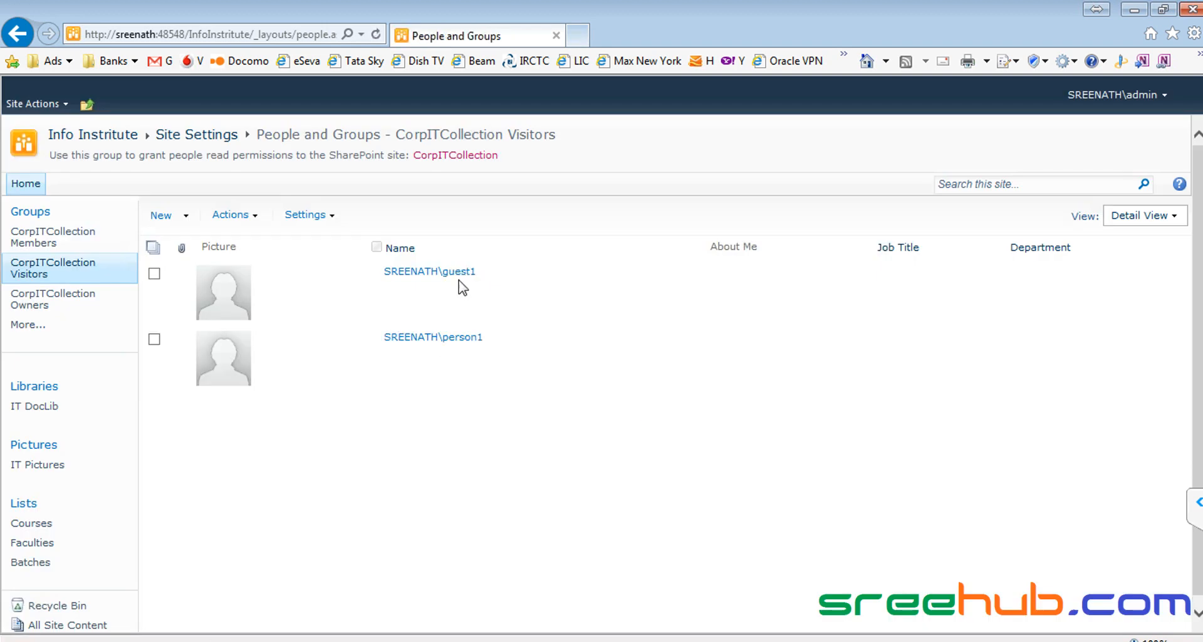
# Step: Revisit the Members group page, then switch to guest1's Chrome session
pyautogui.click(26, 237)
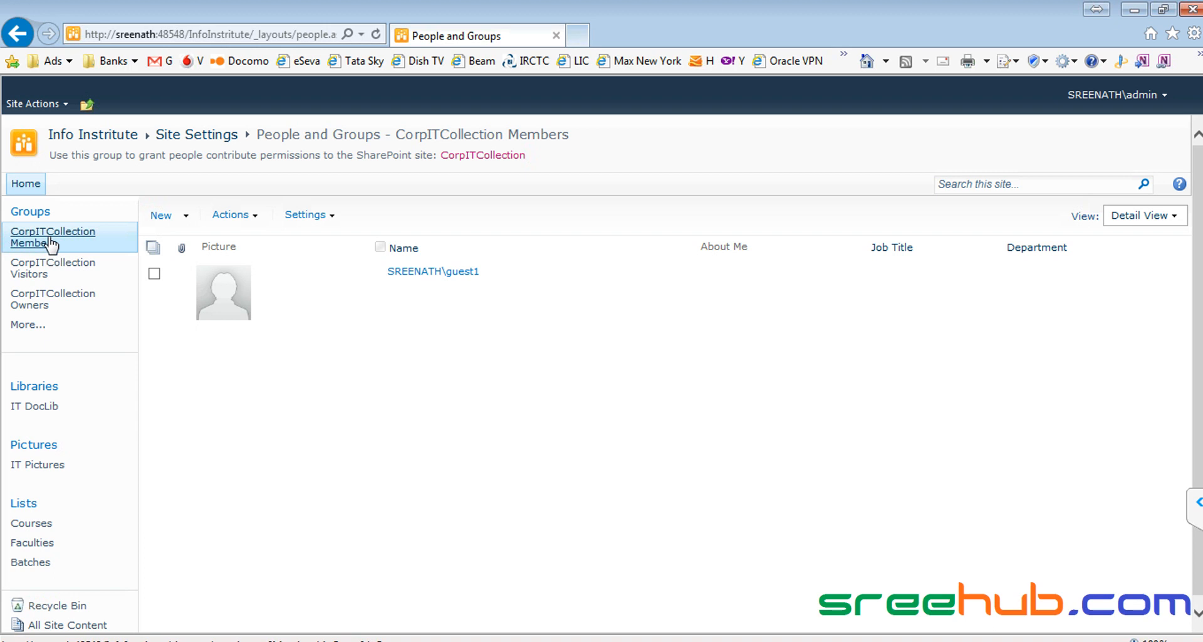
pyautogui.click(67, 263)
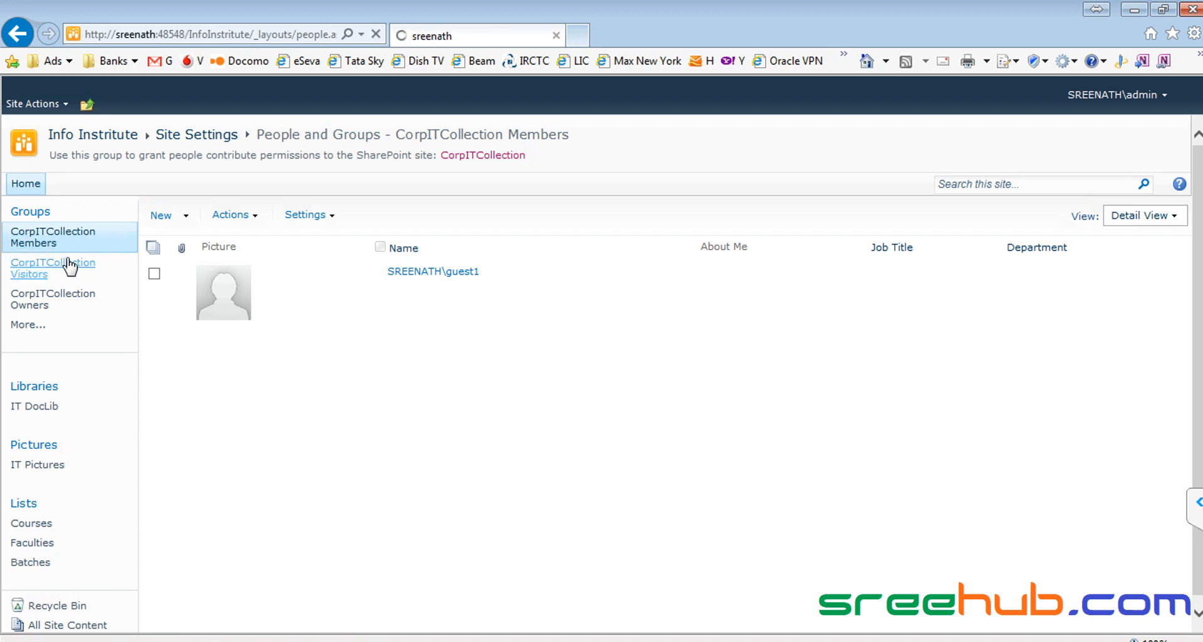
pyautogui.click(23, 241)
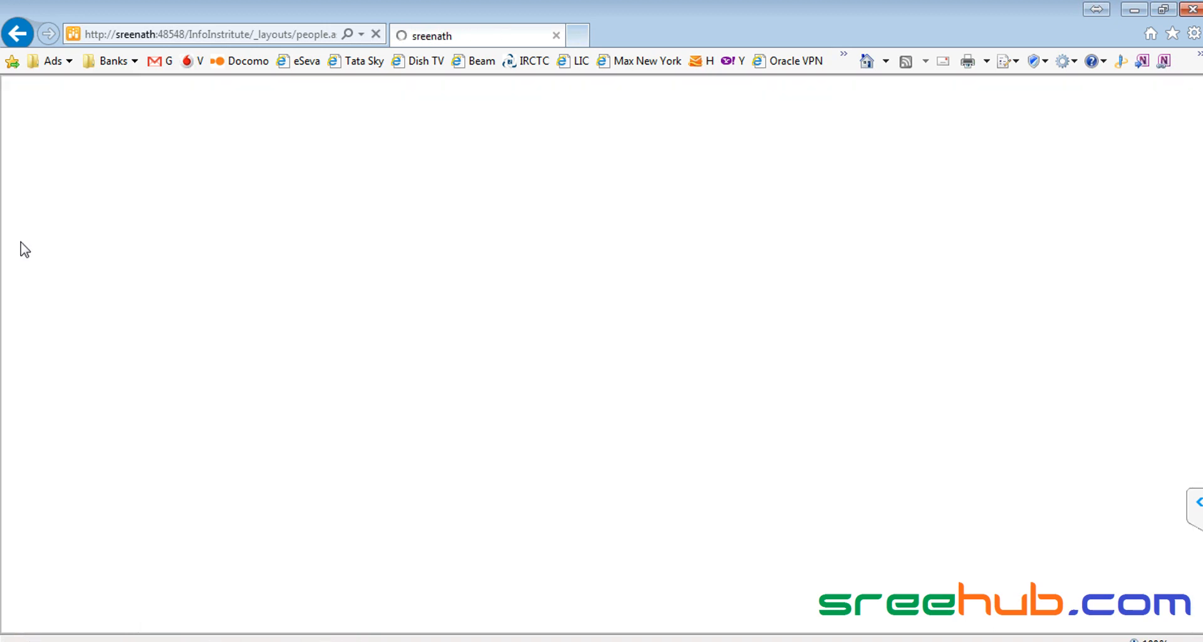
pyautogui.click(22, 245)
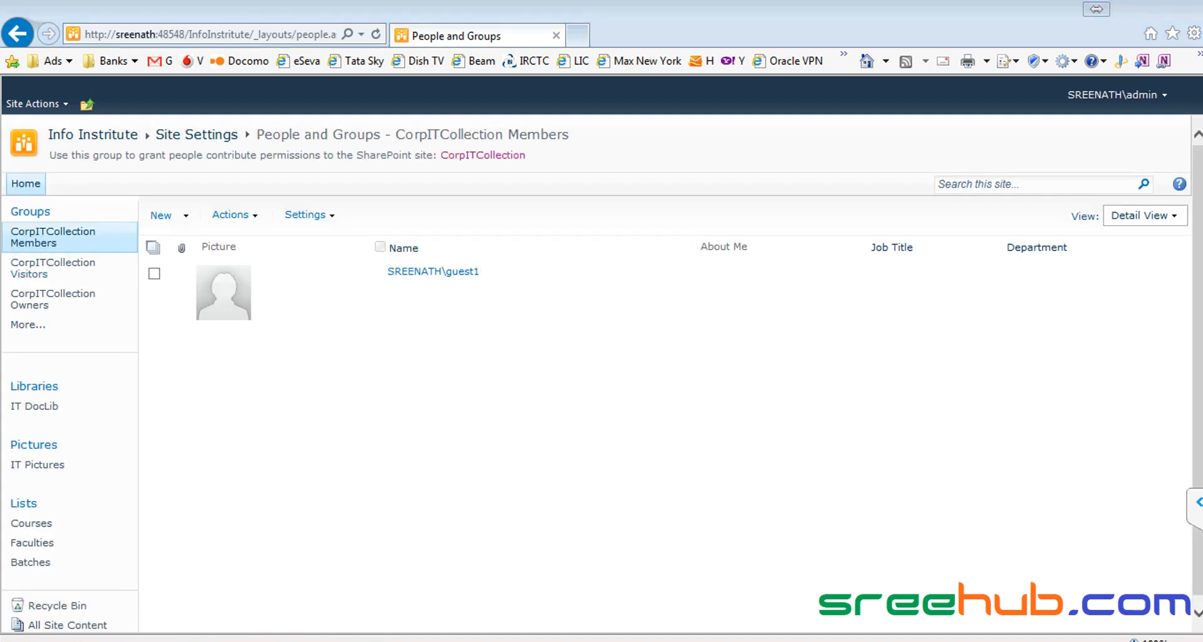
pyautogui.hotkey('alt', 'Tab')
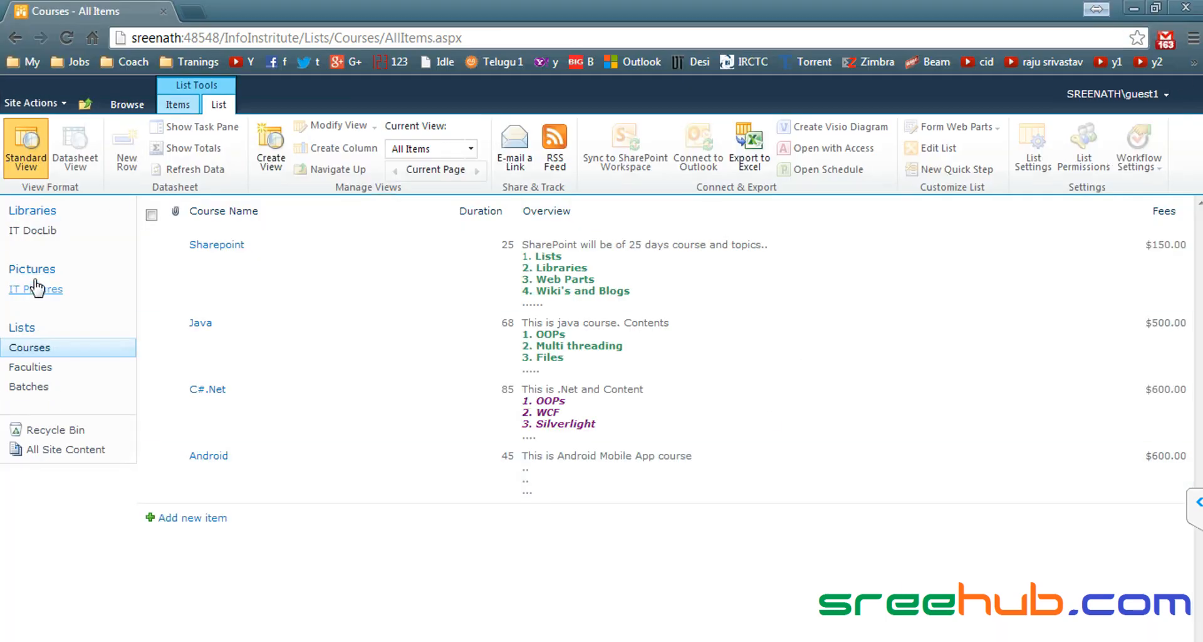
# Step: As guest1, open the Faculties list and the Faculty1 item's menu to check edit rights
pyautogui.click(32, 369)
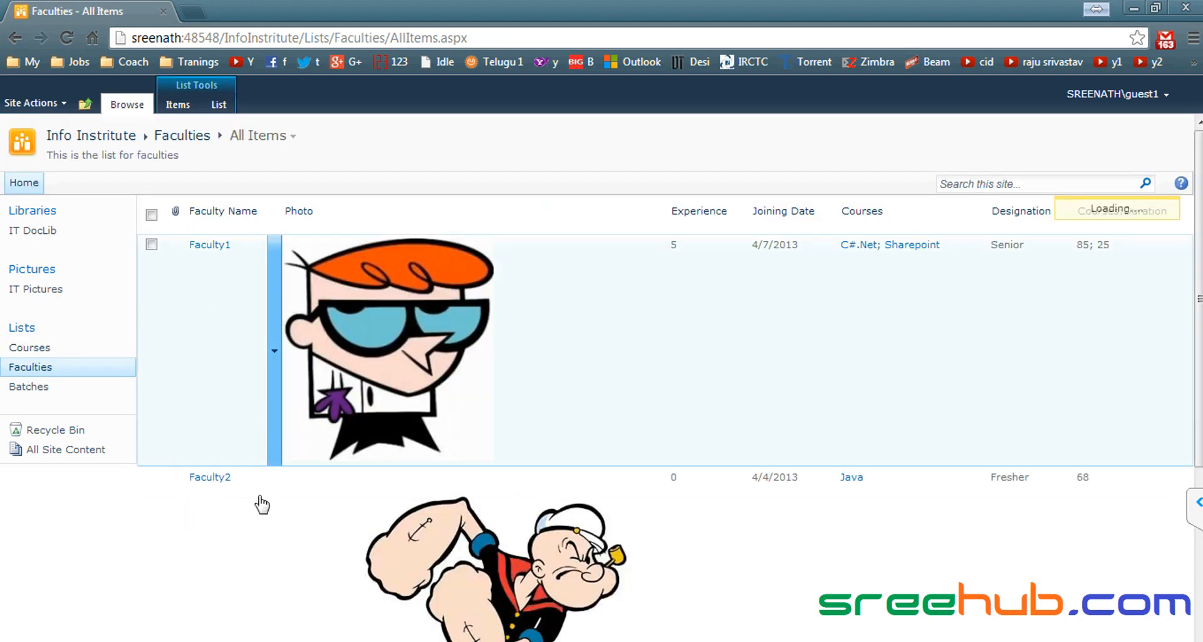
pyautogui.click(277, 454)
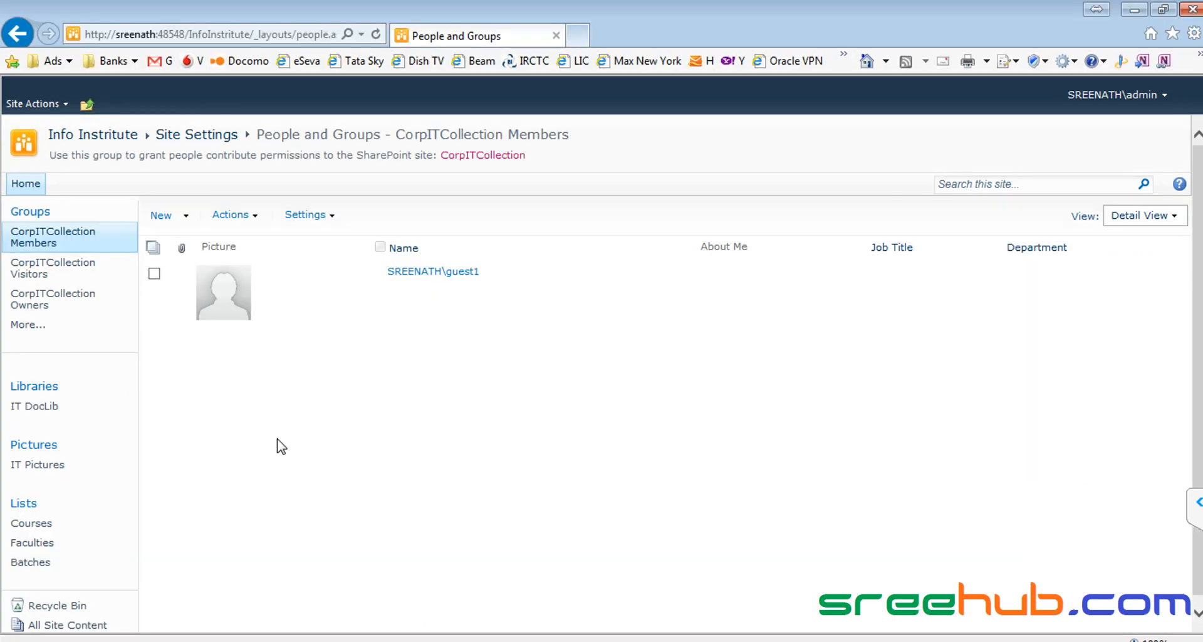
# Step: Add guest1 to the CorpITCollection Owners group, resolving the name with Check Names
pyautogui.click(37, 304)
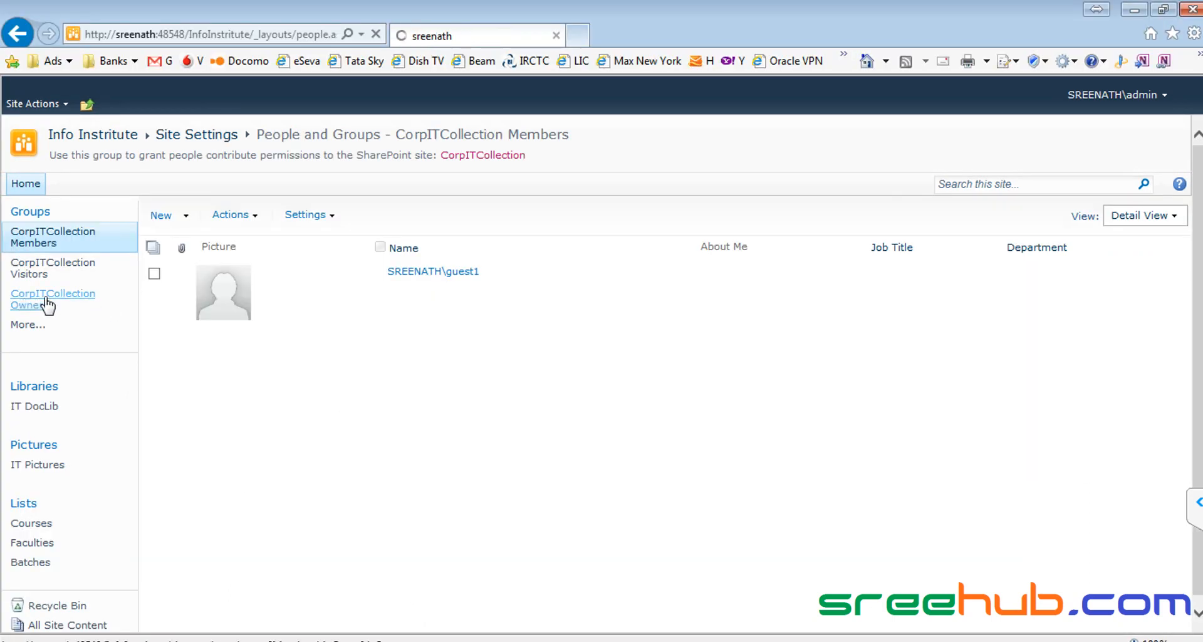
pyautogui.click(186, 215)
pyautogui.click(213, 238)
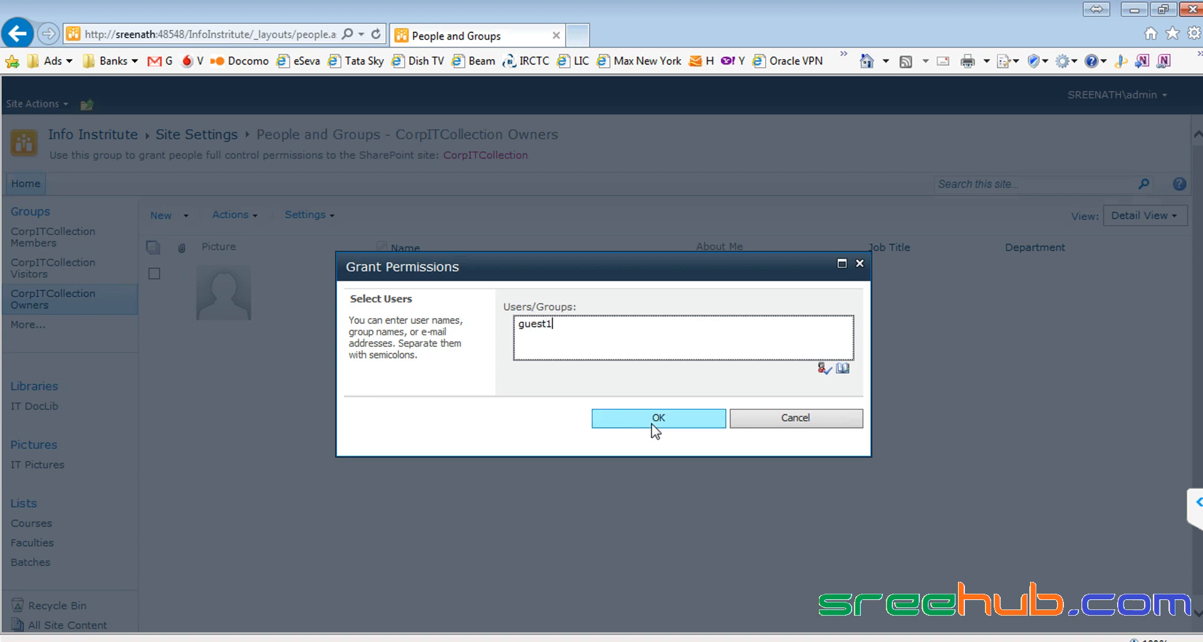
pyautogui.click(823, 368)
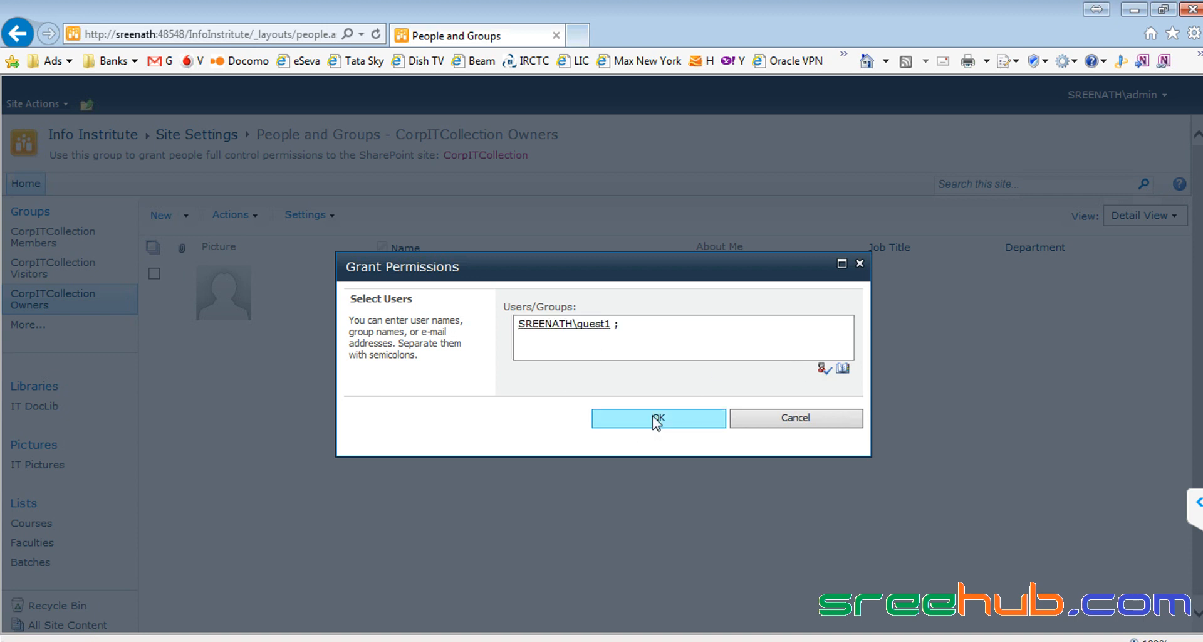
pyautogui.click(657, 419)
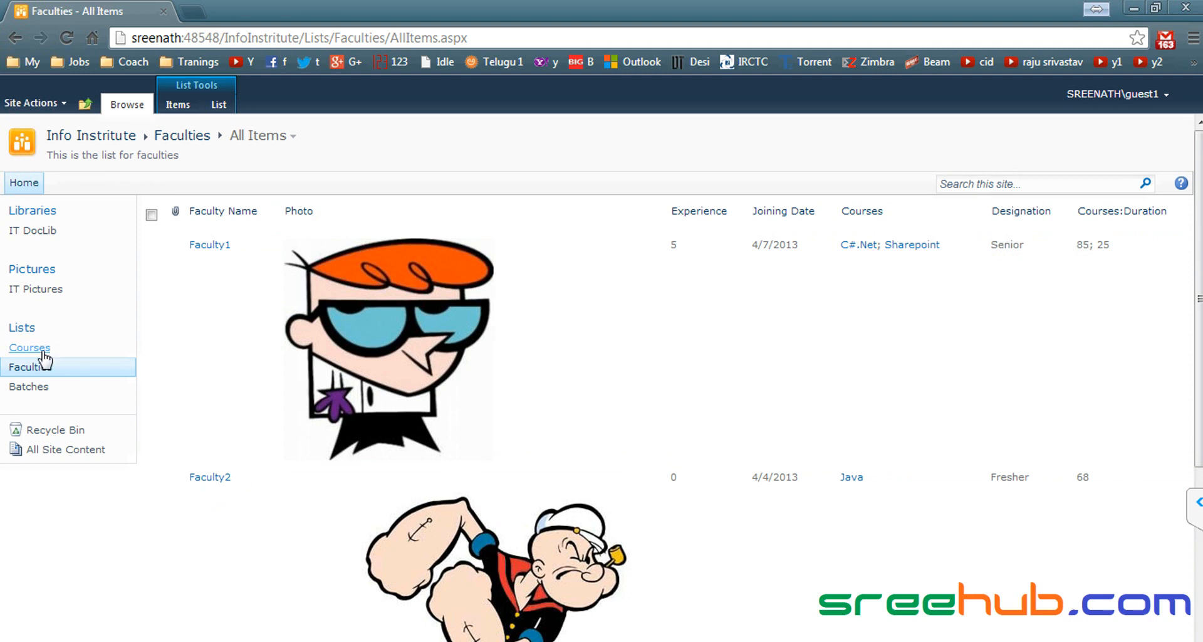
# Step: As guest1, open the Courses list and show its List ribbon commands
pyautogui.click(28, 349)
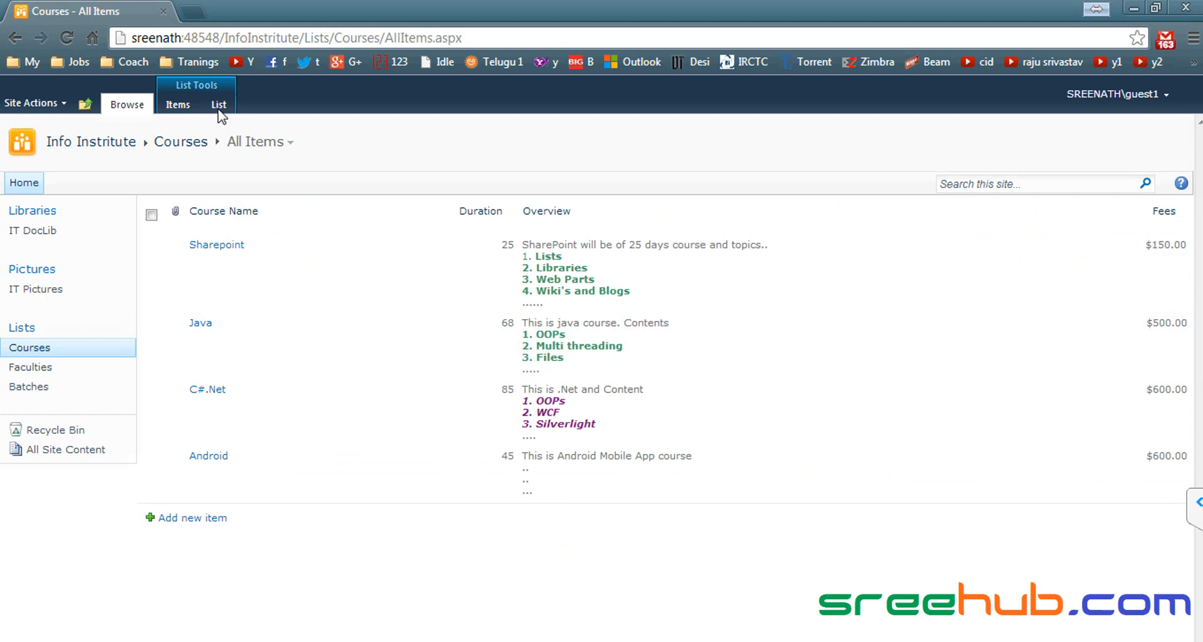
pyautogui.click(220, 105)
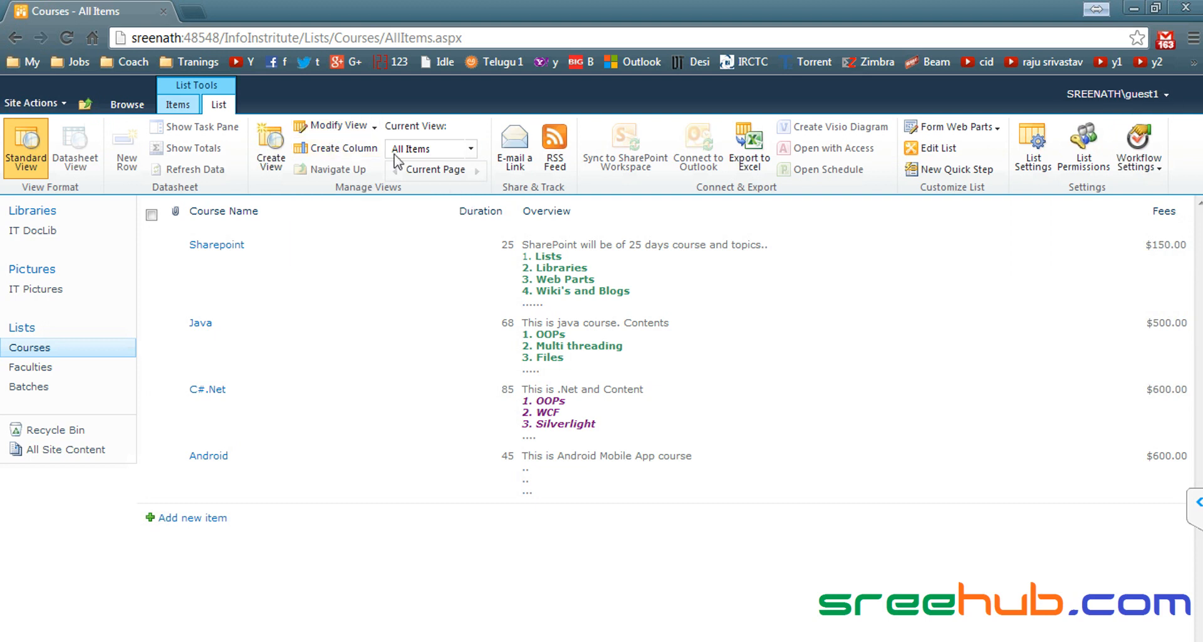
# Step: As guest1, open the CorpITCollection Visitors group through Site Actions > Site Permissions
pyautogui.click(35, 103)
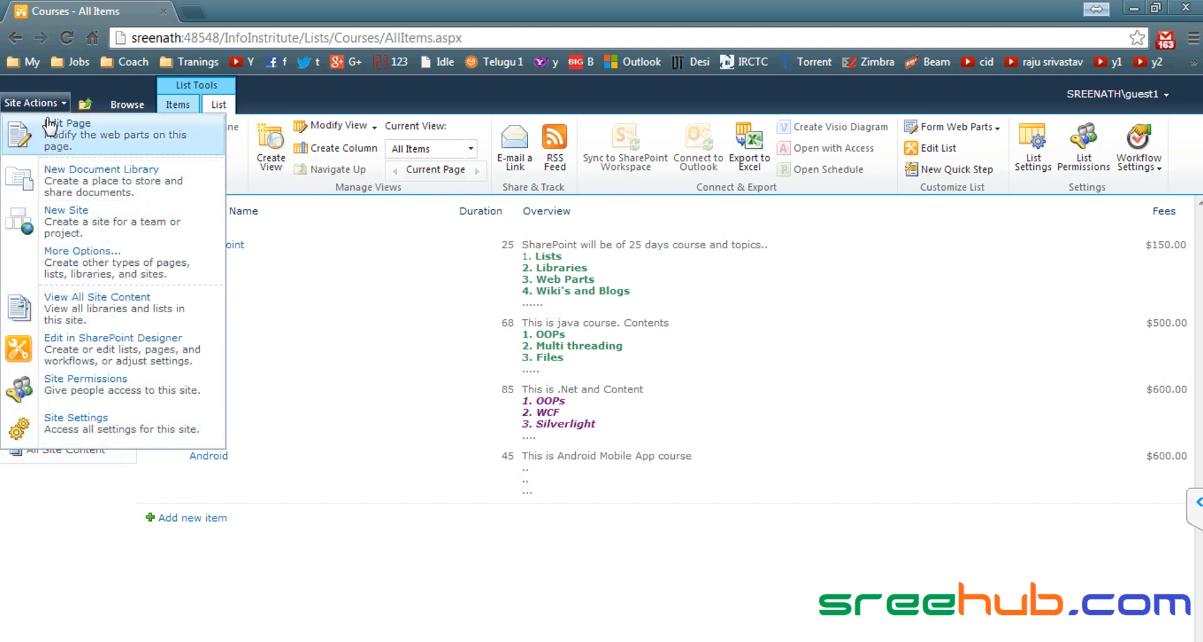
pyautogui.click(1164, 95)
pyautogui.click(4, 103)
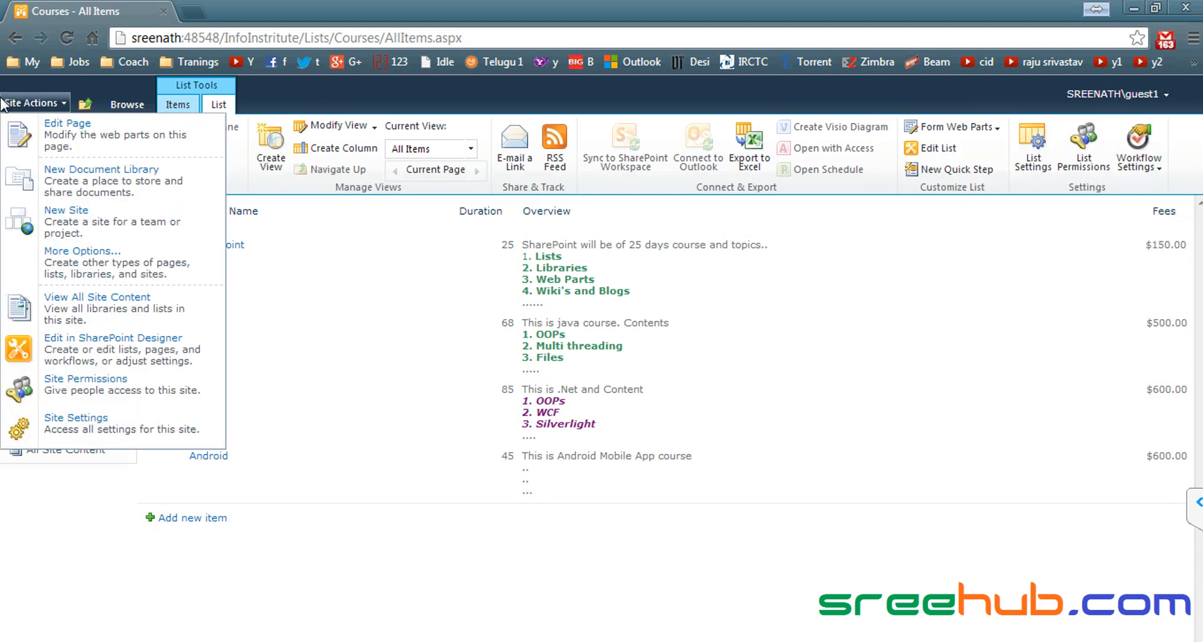
pyautogui.click(78, 395)
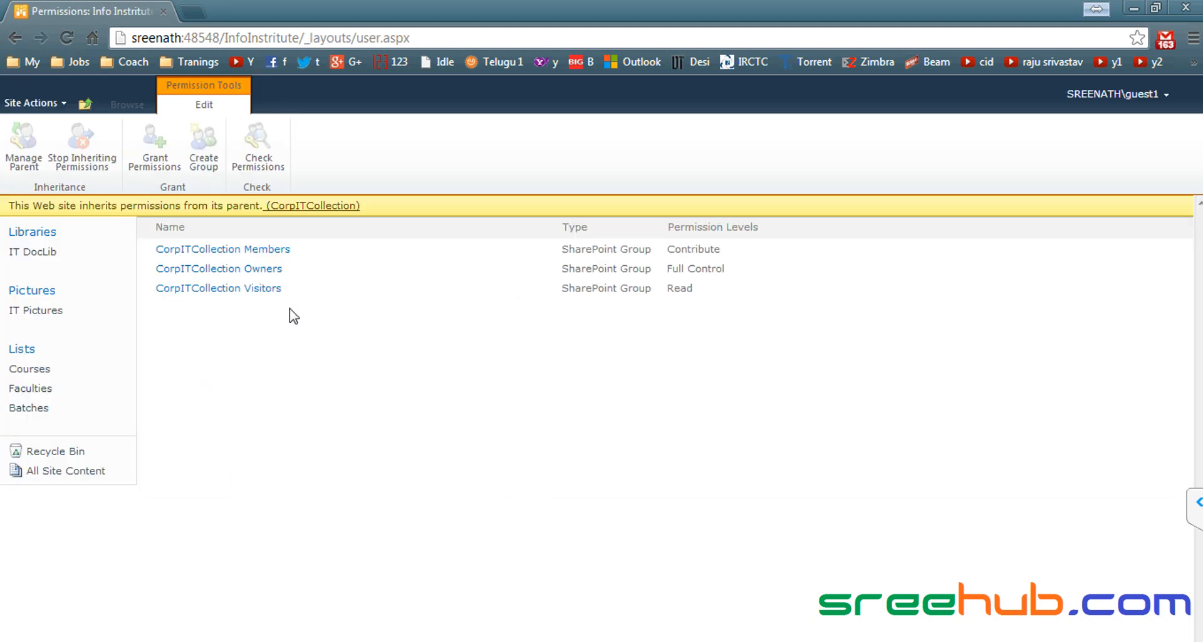
pyautogui.click(255, 289)
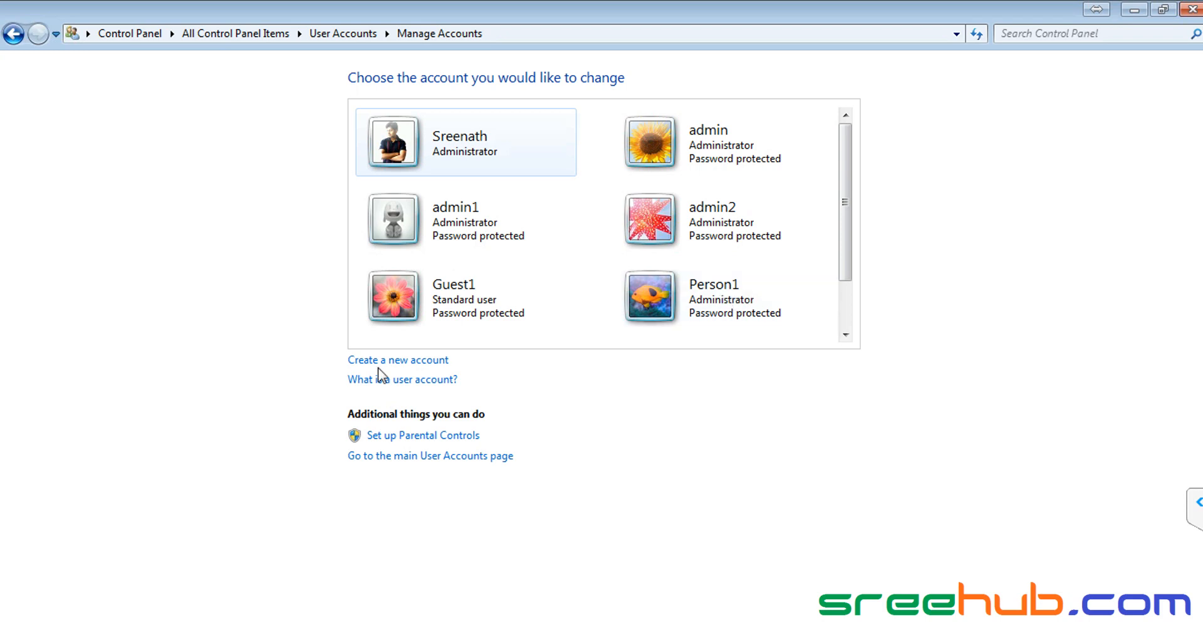
# Step: Create a new standard Windows user account named guest2
pyautogui.click(406, 355)
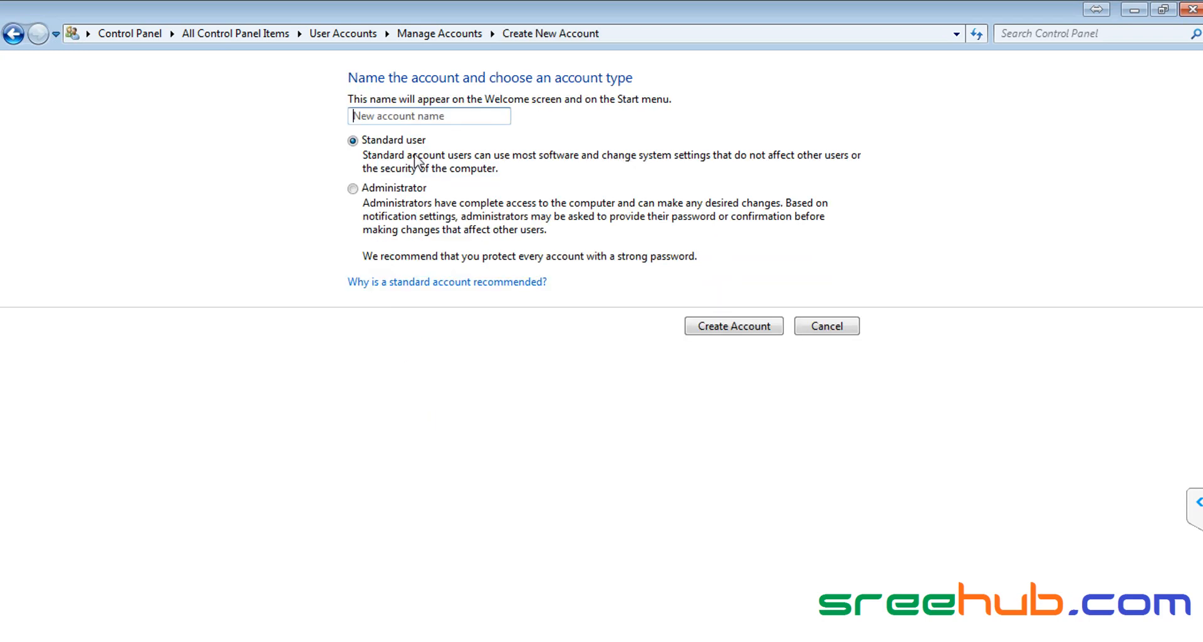
pyautogui.write('guest2')
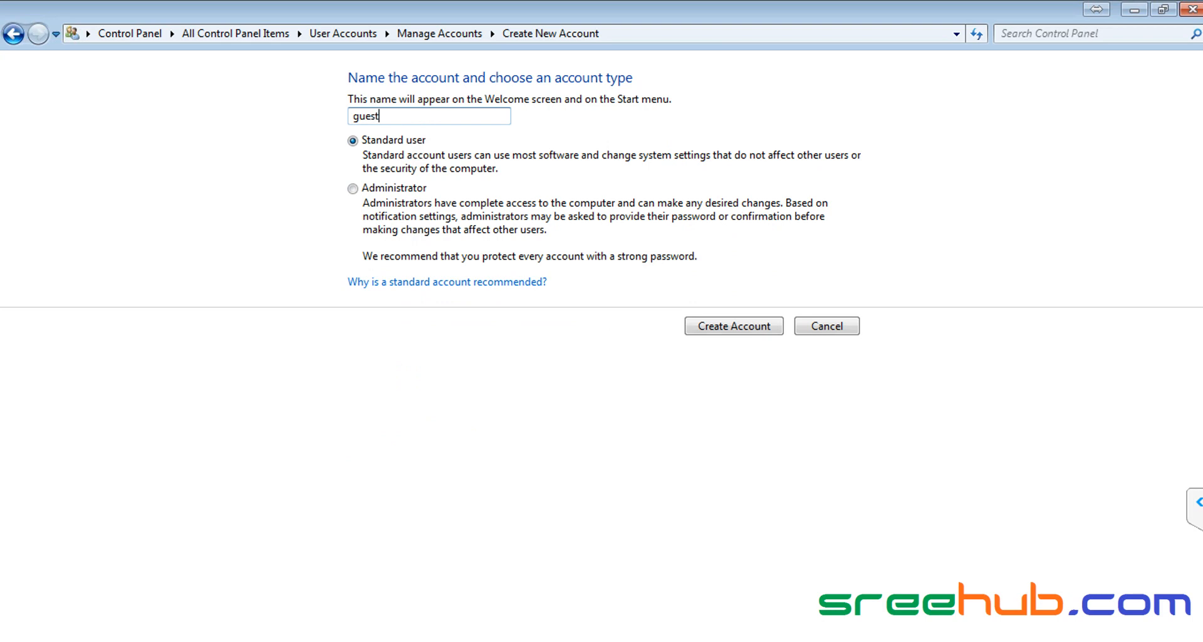
pyautogui.click(734, 326)
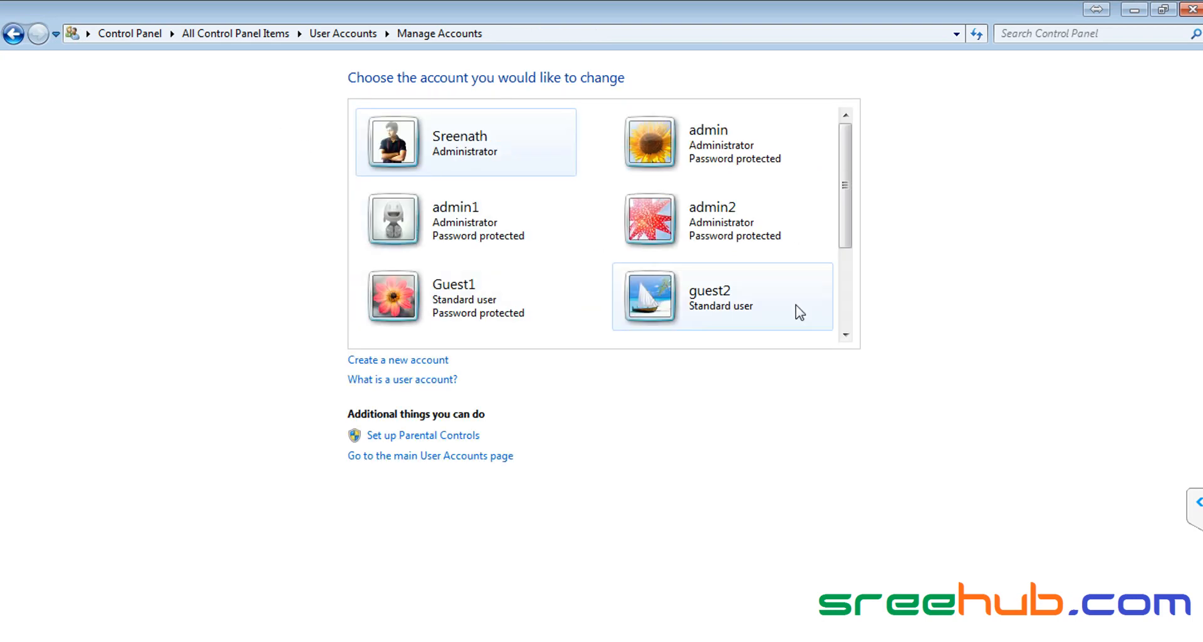
# Step: Give the guest2 account a password, entering and confirming it
pyautogui.click(689, 301)
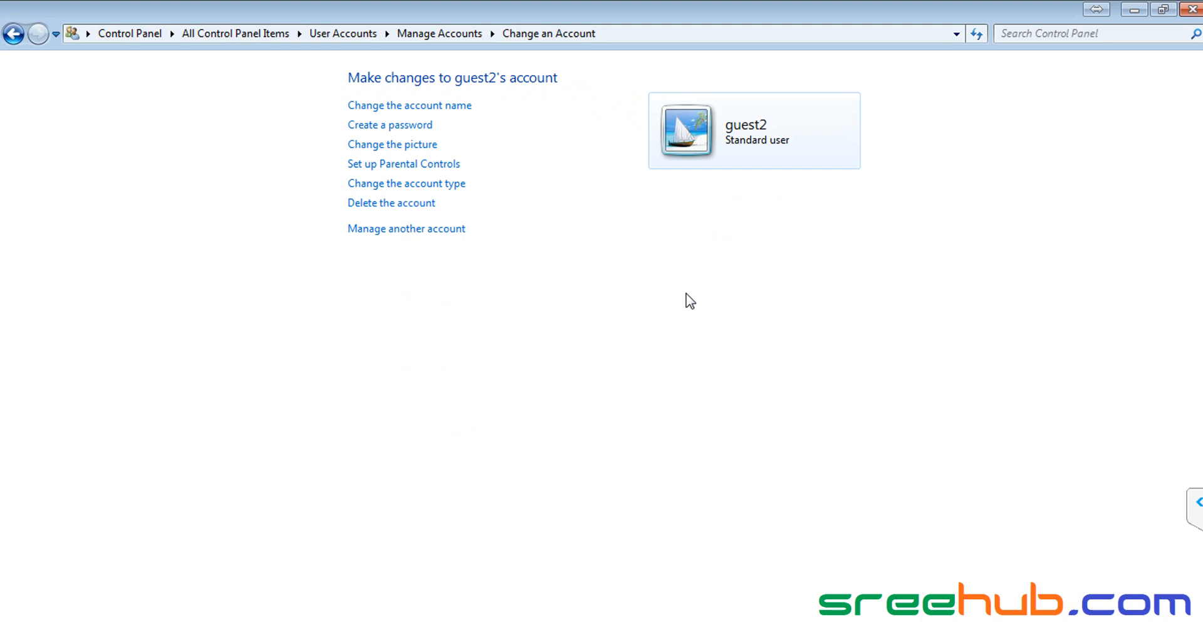
pyautogui.click(401, 129)
pyautogui.write('123')
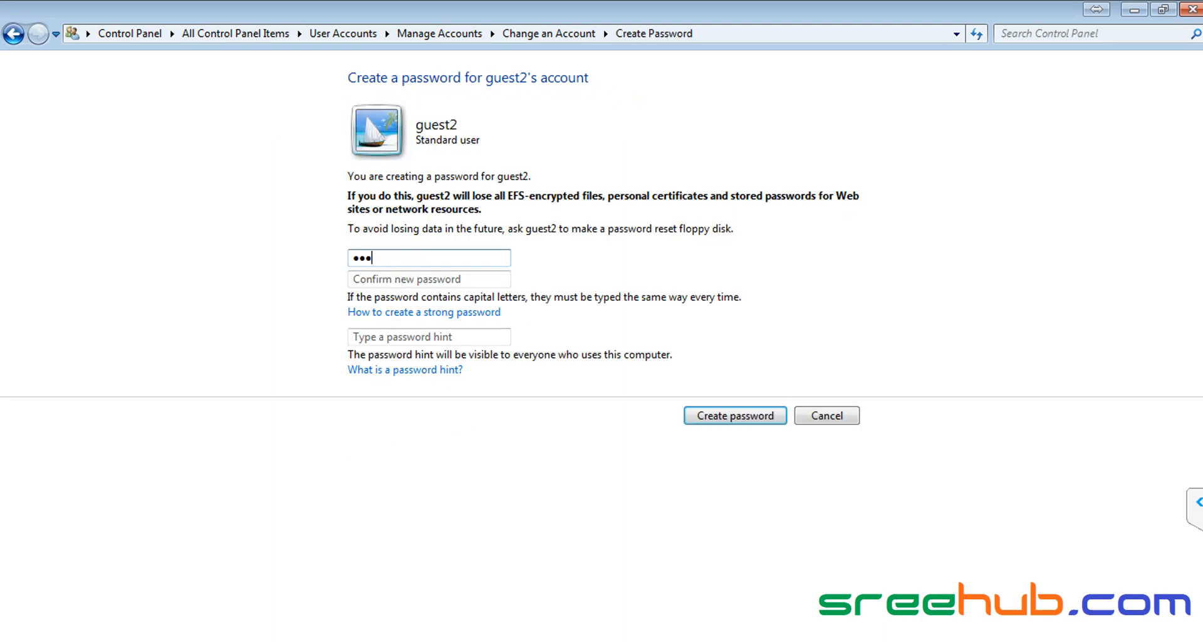
pyautogui.press('Tab')
pyautogui.write('123')
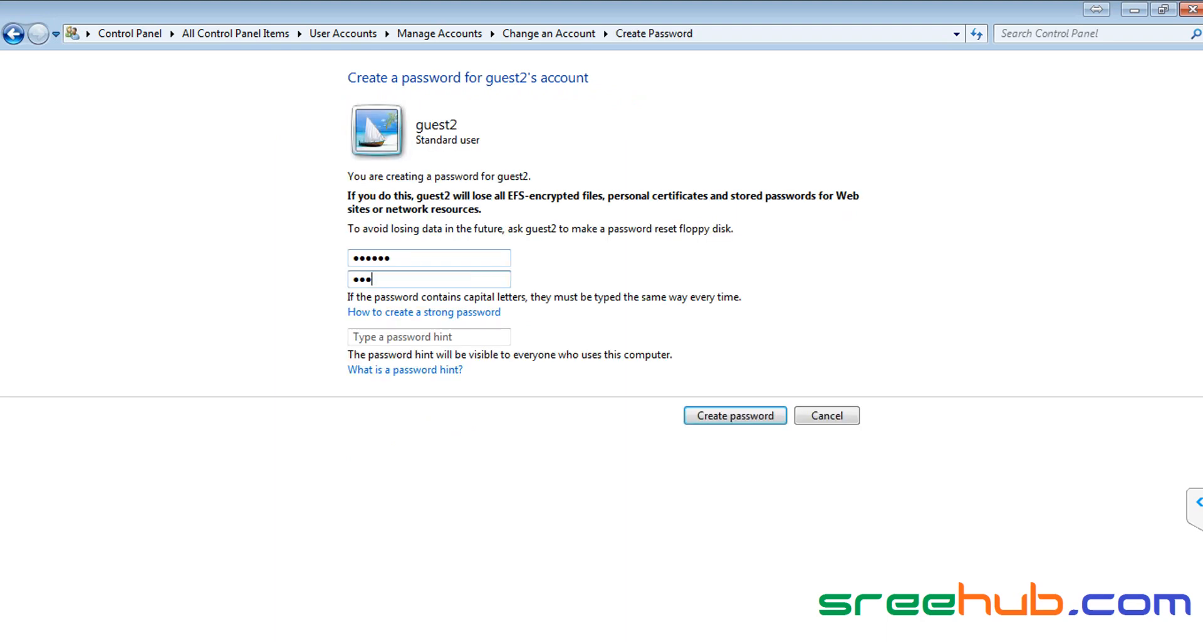
pyautogui.click(725, 418)
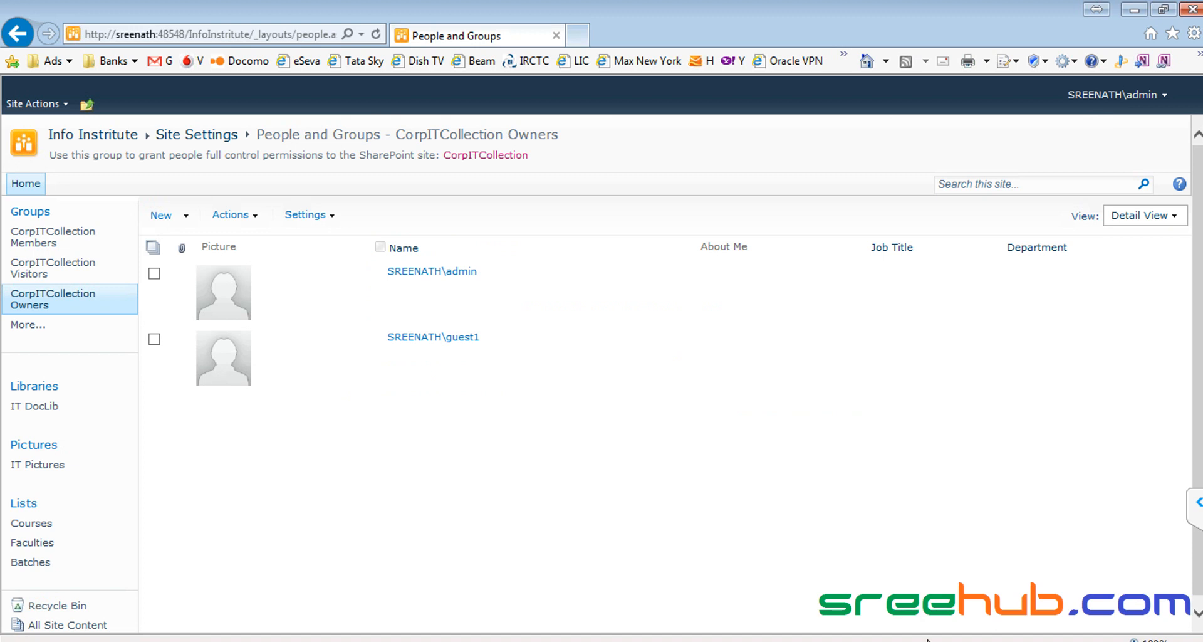
# Step: Remove person1 from the CorpITCollection Visitors group
pyautogui.click(959, 641)
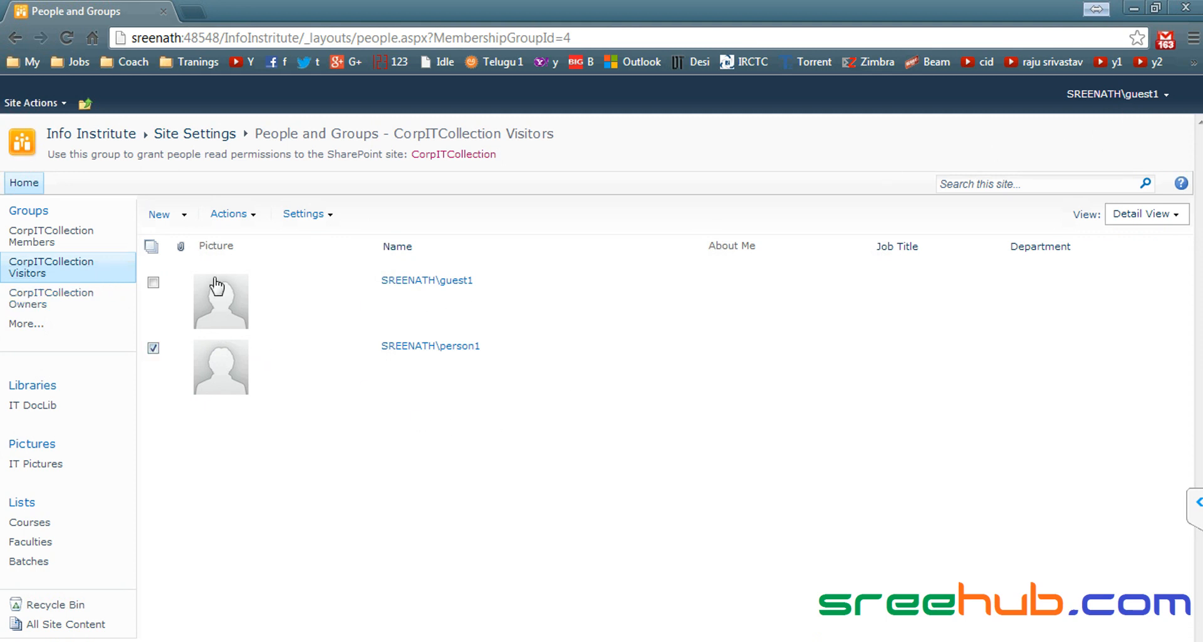
pyautogui.click(246, 215)
pyautogui.click(275, 333)
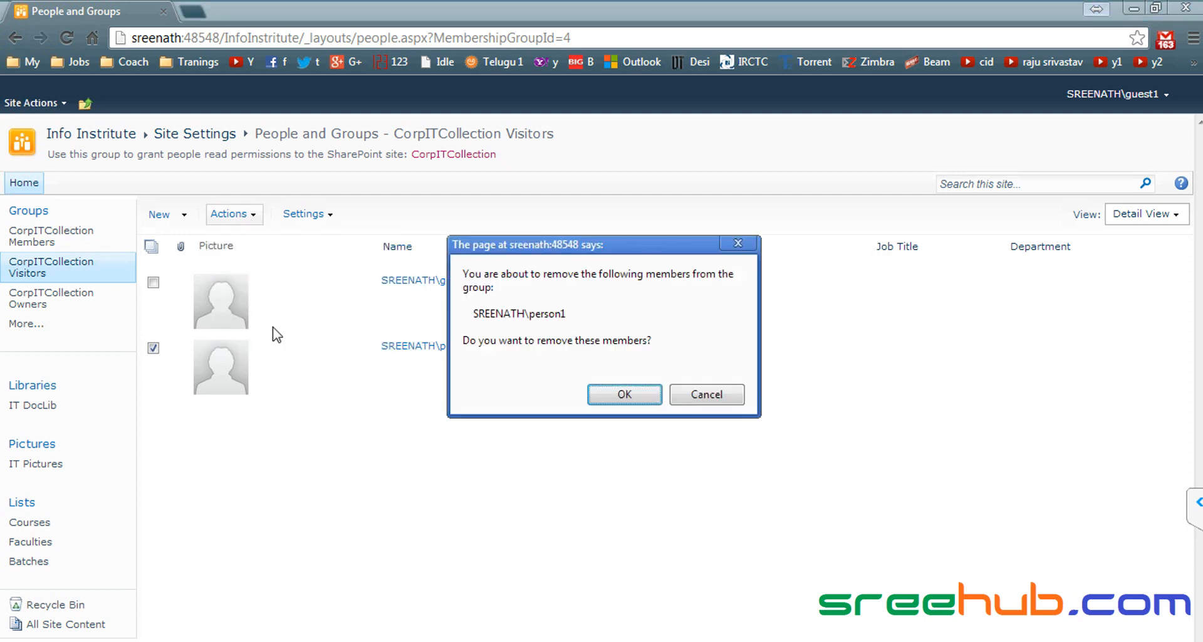
pyautogui.click(624, 395)
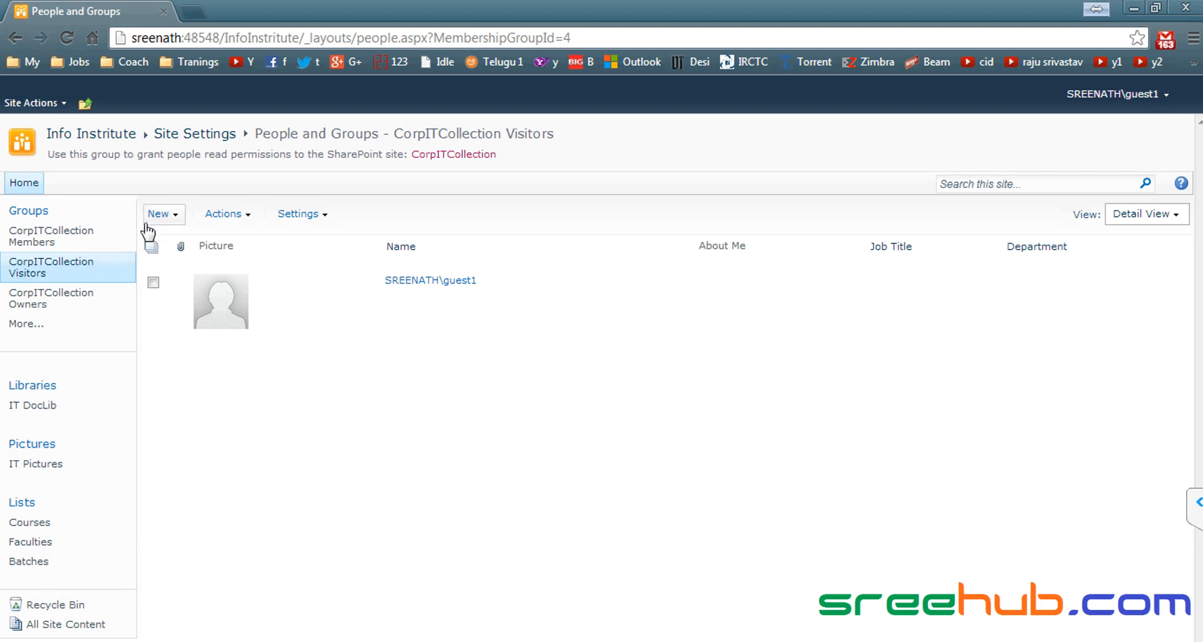
# Step: Add guest2 to the Visitors group, then start signing in as a different user
pyautogui.click(164, 215)
pyautogui.click(260, 247)
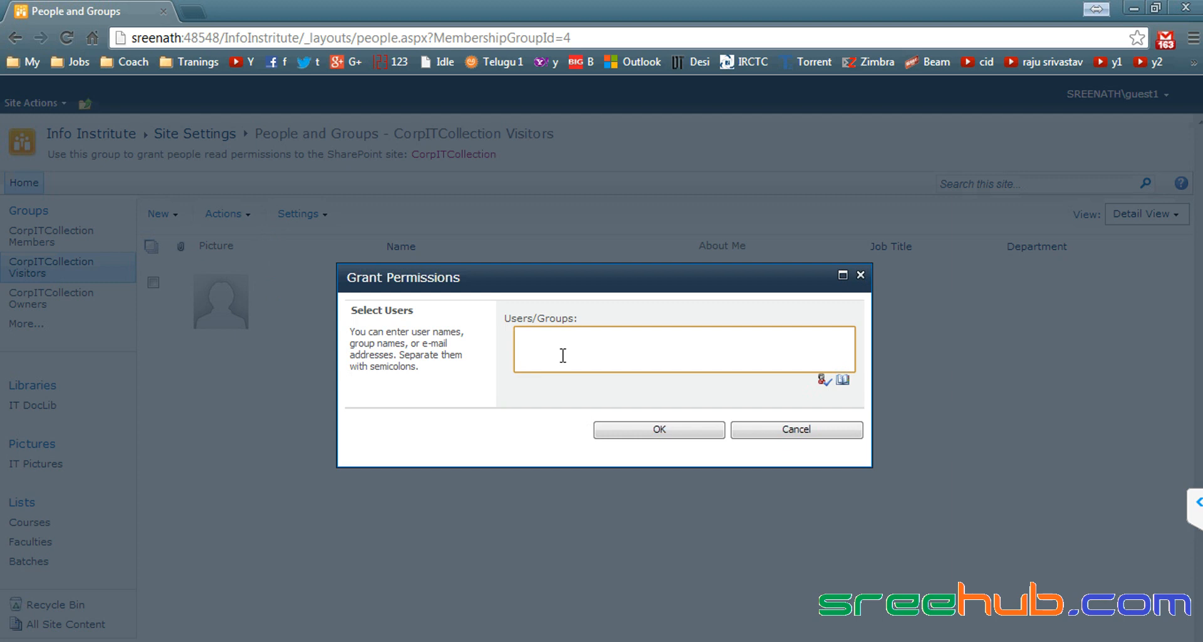
pyautogui.click(824, 380)
pyautogui.click(654, 431)
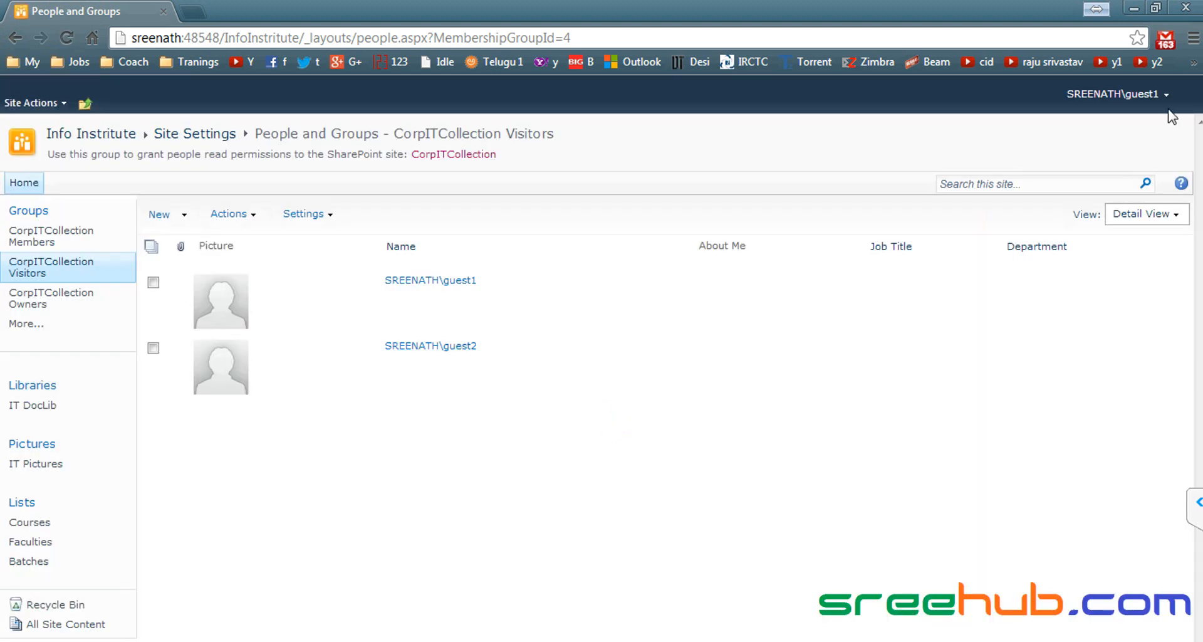
pyautogui.click(1163, 97)
pyautogui.click(1023, 170)
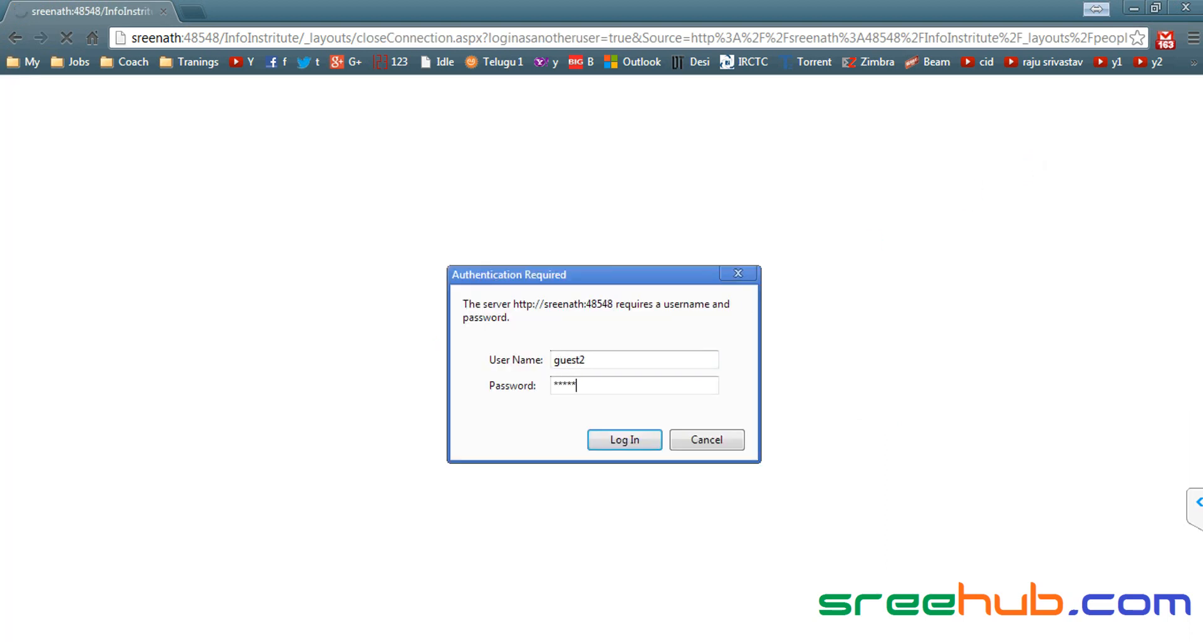
# Step: Sign in as guest2, then remove guest1 from the Visitors group in Internet Explorer
pyautogui.click(627, 440)
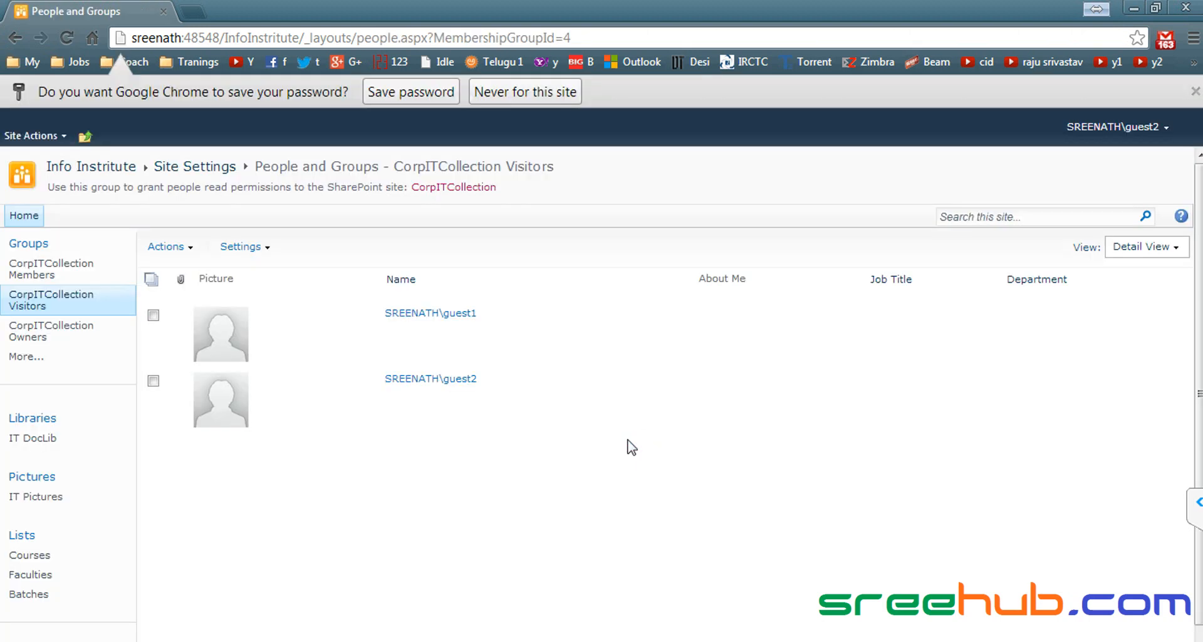
pyautogui.click(1195, 92)
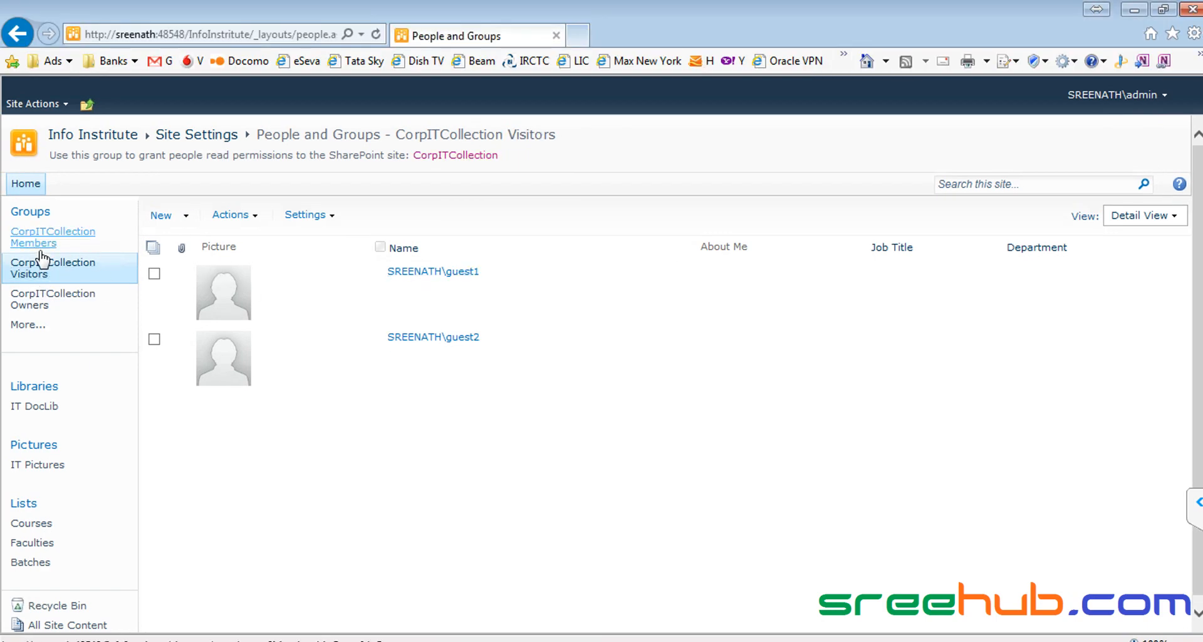
pyautogui.click(154, 274)
pyautogui.click(241, 216)
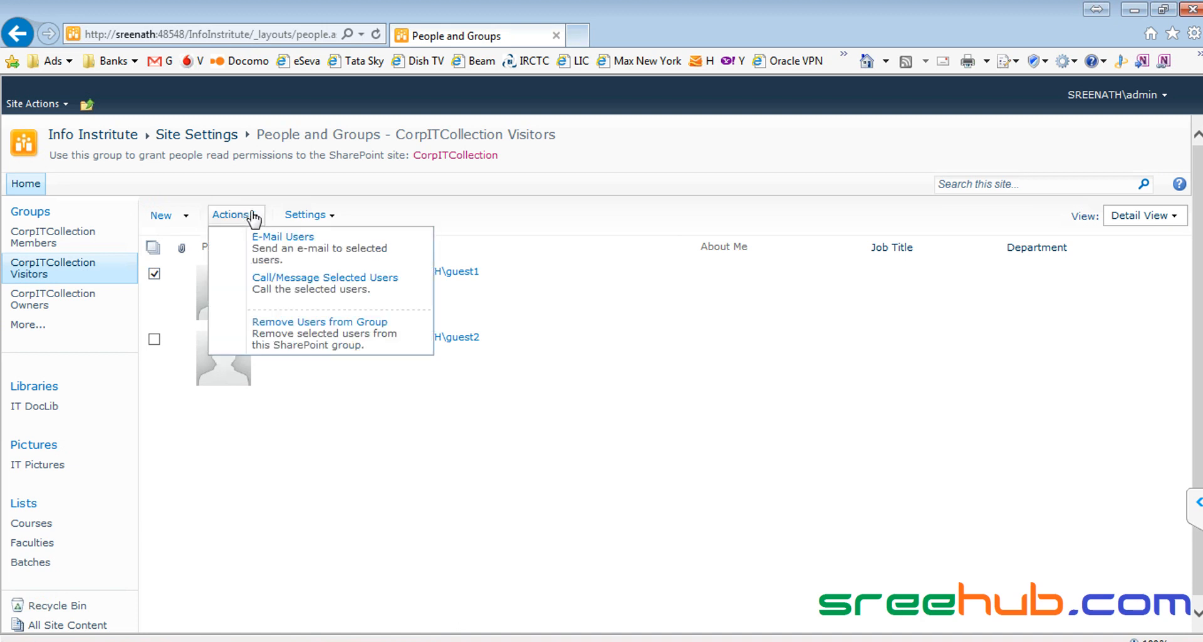
pyautogui.click(290, 322)
pyautogui.click(676, 412)
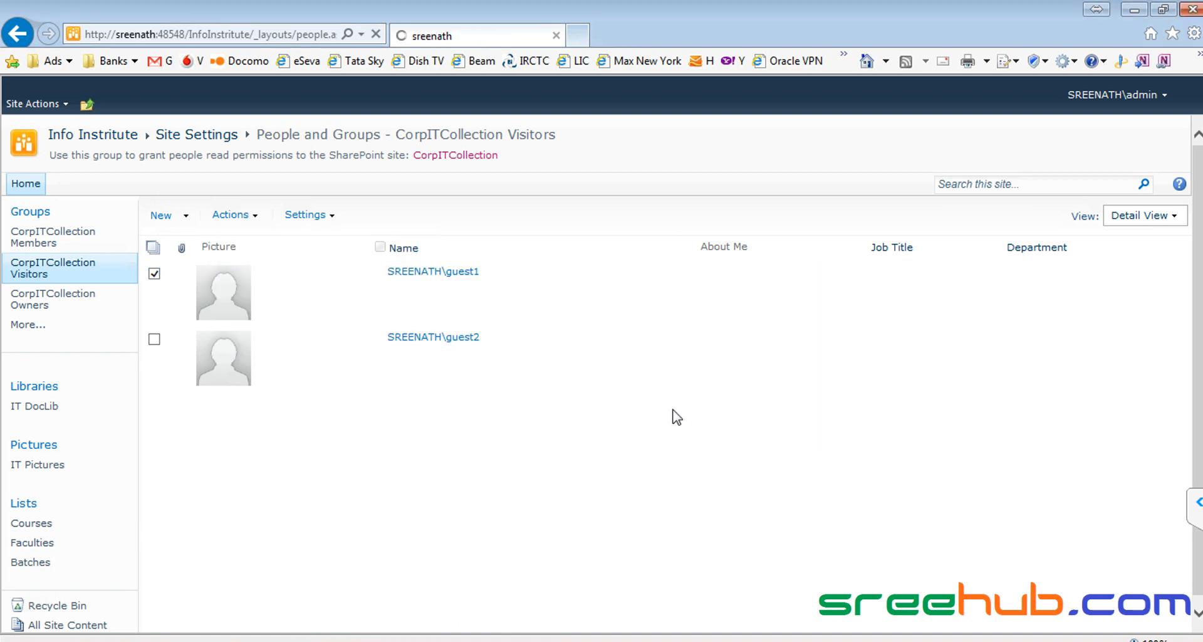
# Step: As guest2, go to the Info Institute home page and open the Courses list
pyautogui.hotkey('alt', 'Tab')
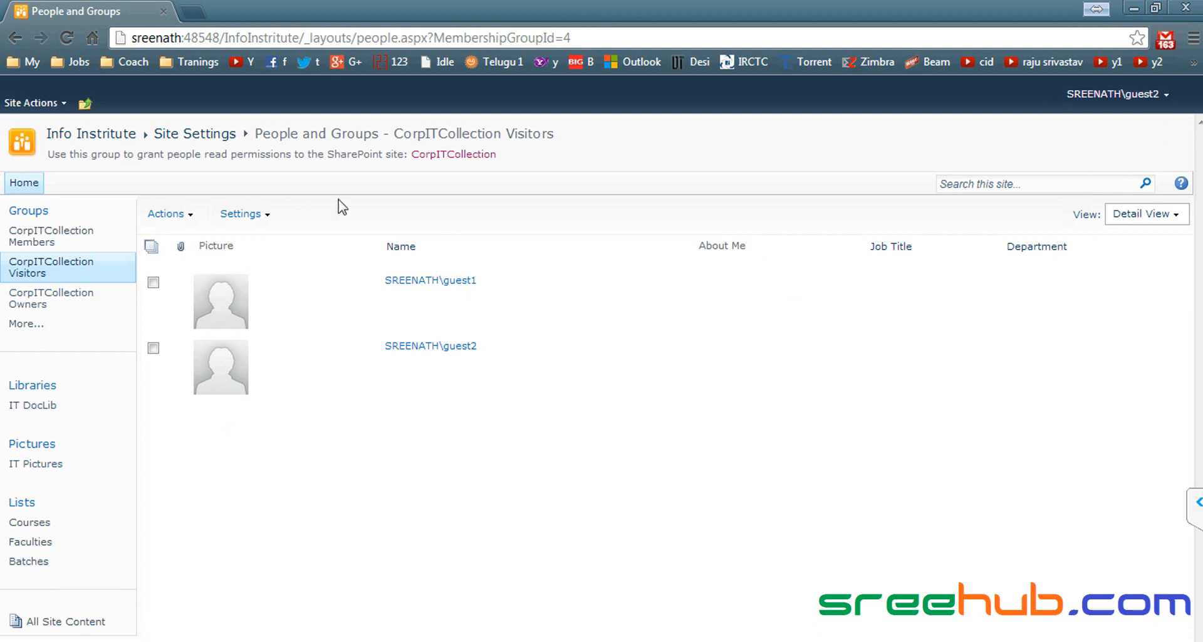
pyautogui.click(107, 140)
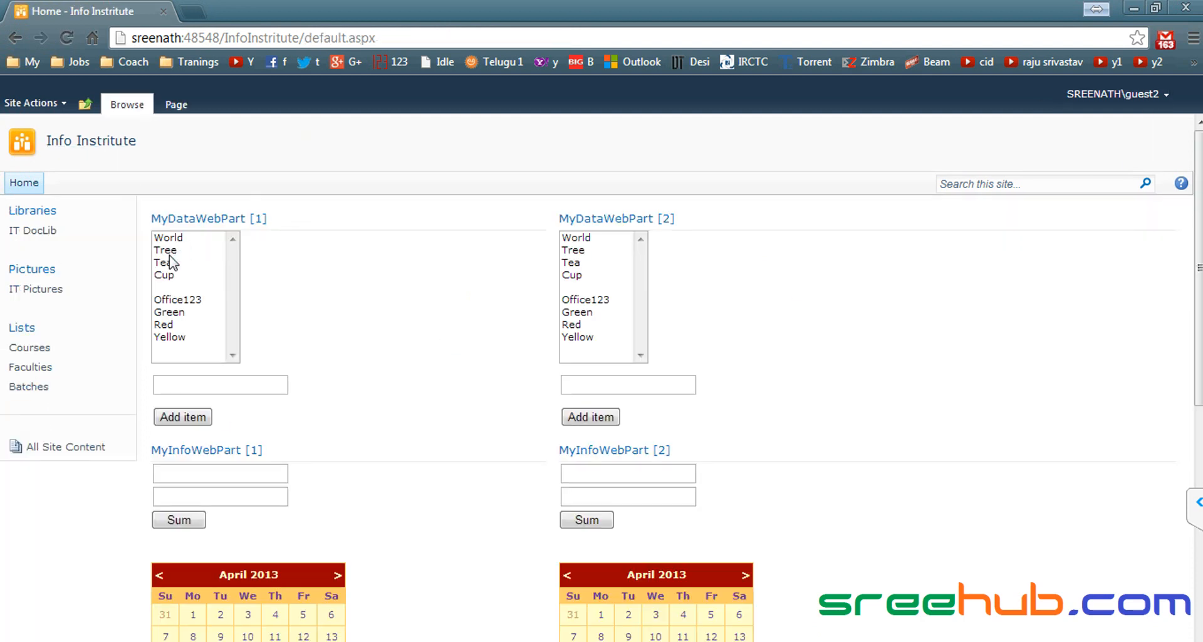
pyautogui.click(48, 353)
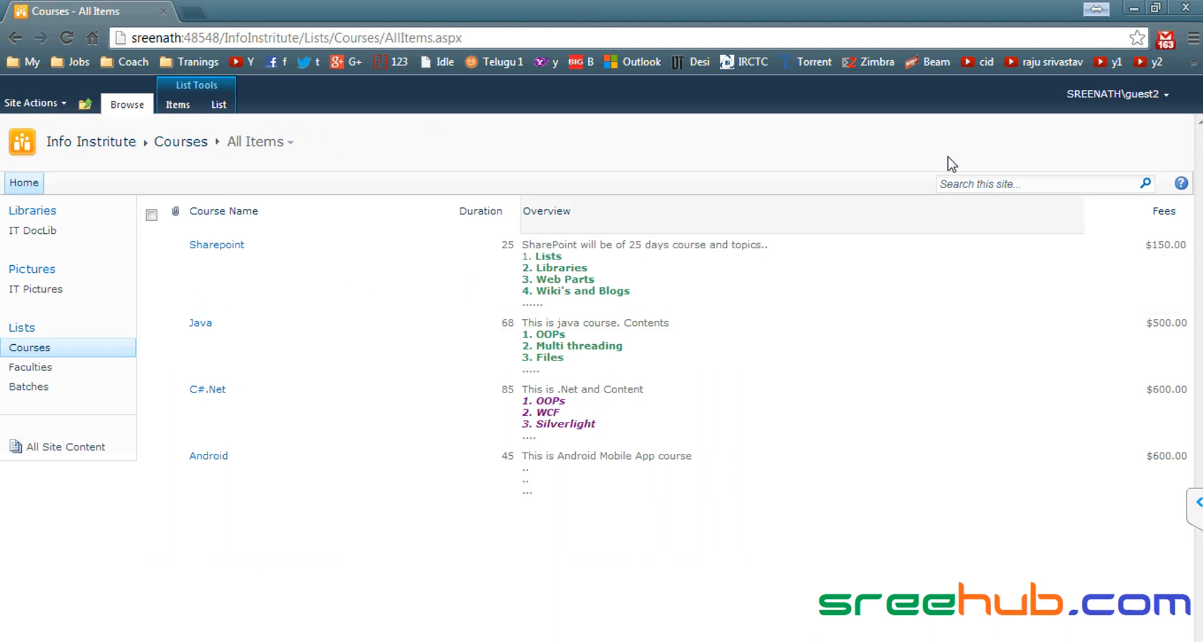
pyautogui.hotkey('alt', 'Tab')
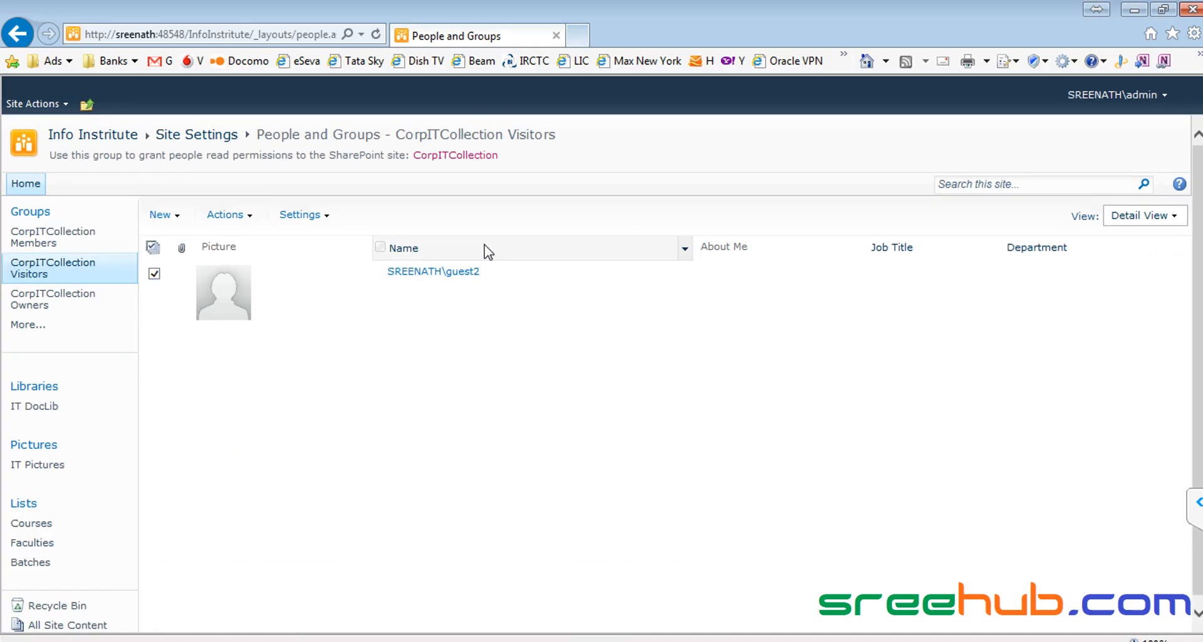
# Step: Remove guest2 from the Visitors group, leaving it empty
pyautogui.click(245, 215)
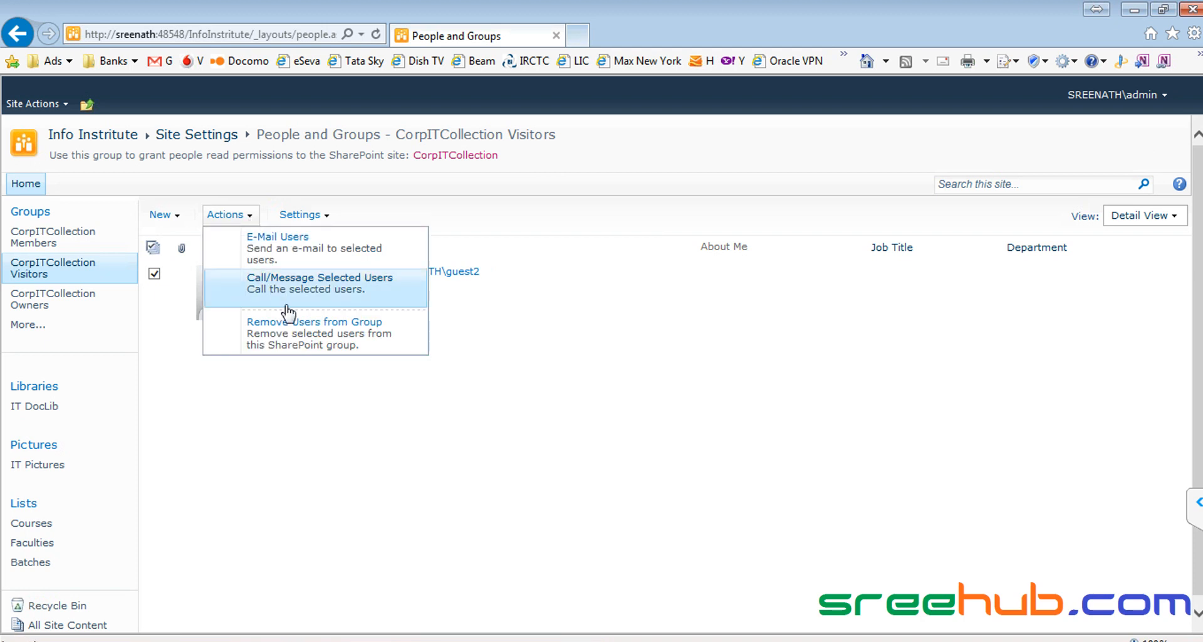
pyautogui.click(291, 329)
pyautogui.click(685, 413)
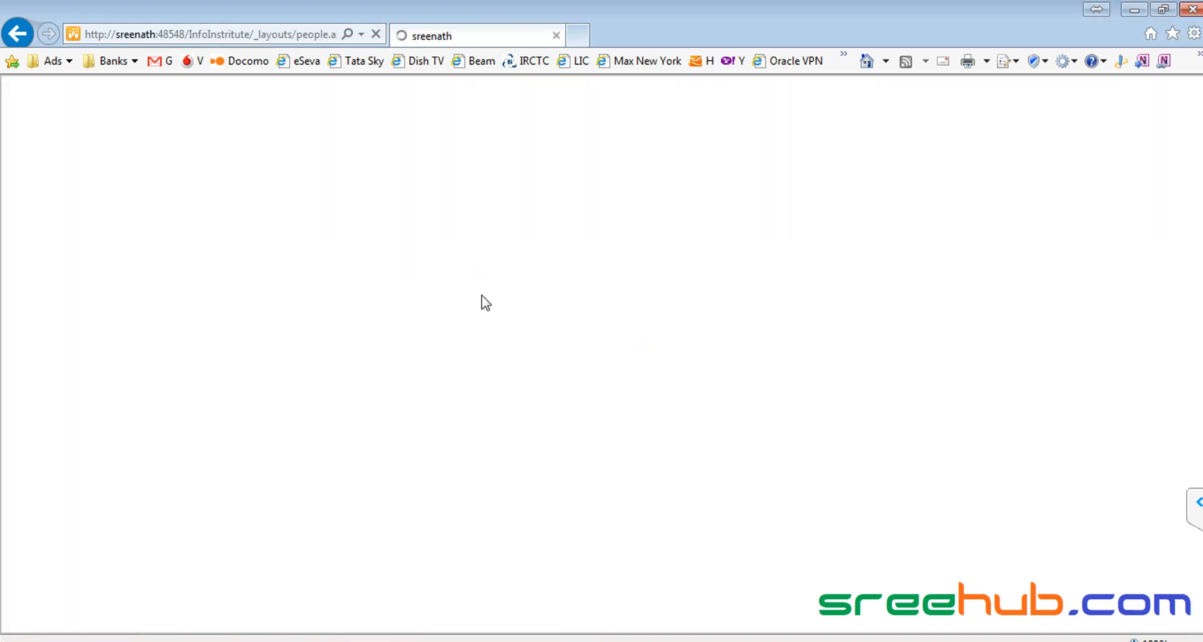
# Step: As guest2, open the Faculties list and highlight the account name on the Access Denied page
pyautogui.hotkey('alt', 'Tab')
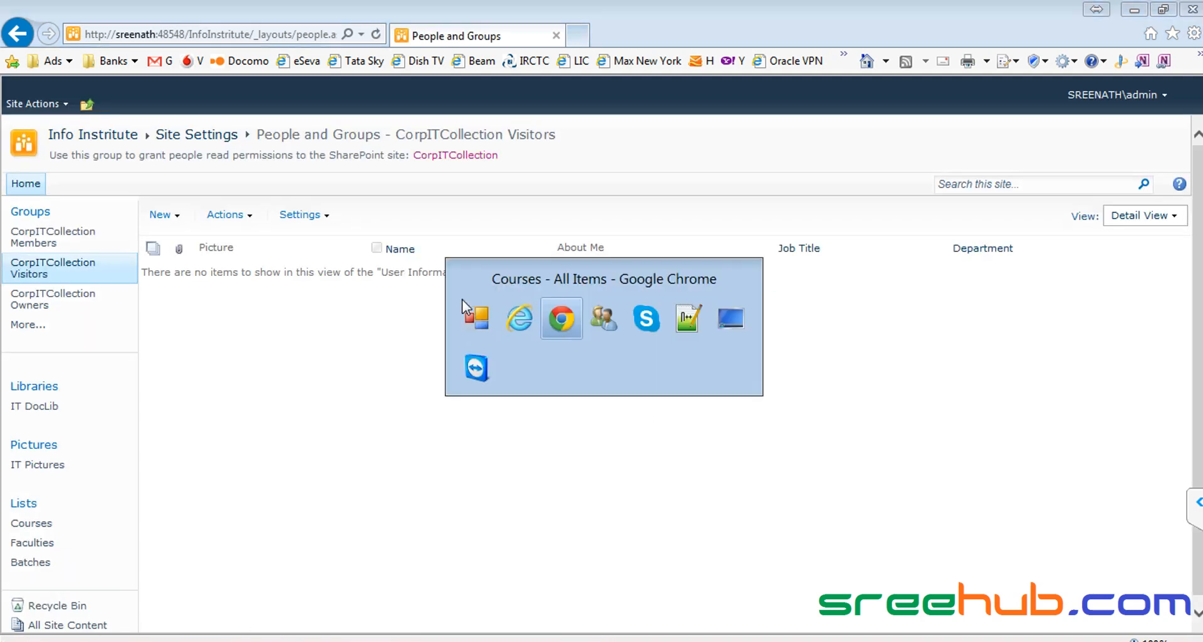
pyautogui.click(42, 367)
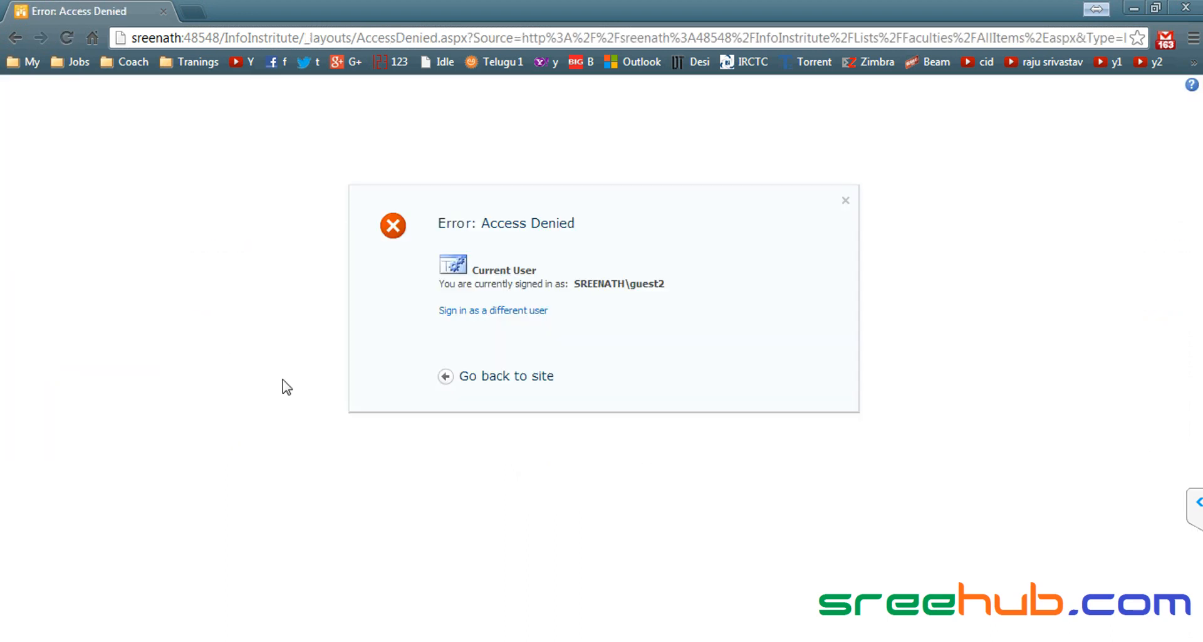
pyautogui.moveTo(558, 276); pyautogui.dragTo(746, 280)
pyautogui.click(755, 288)
pyautogui.moveTo(680, 281); pyautogui.dragTo(676, 282)
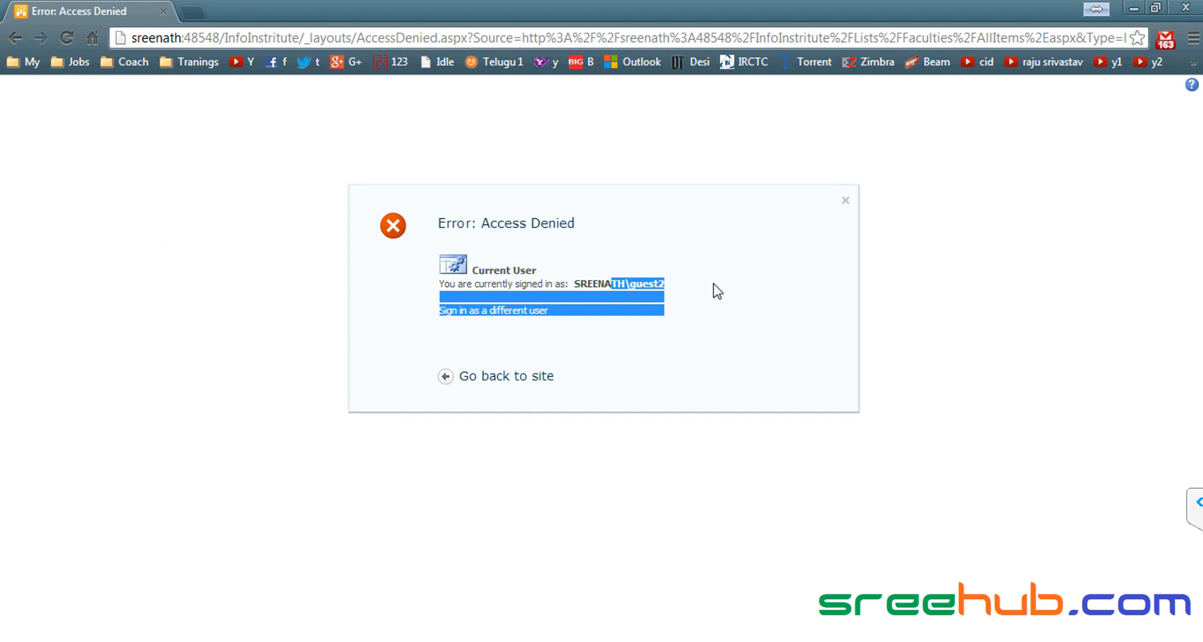
pyautogui.click(635, 298)
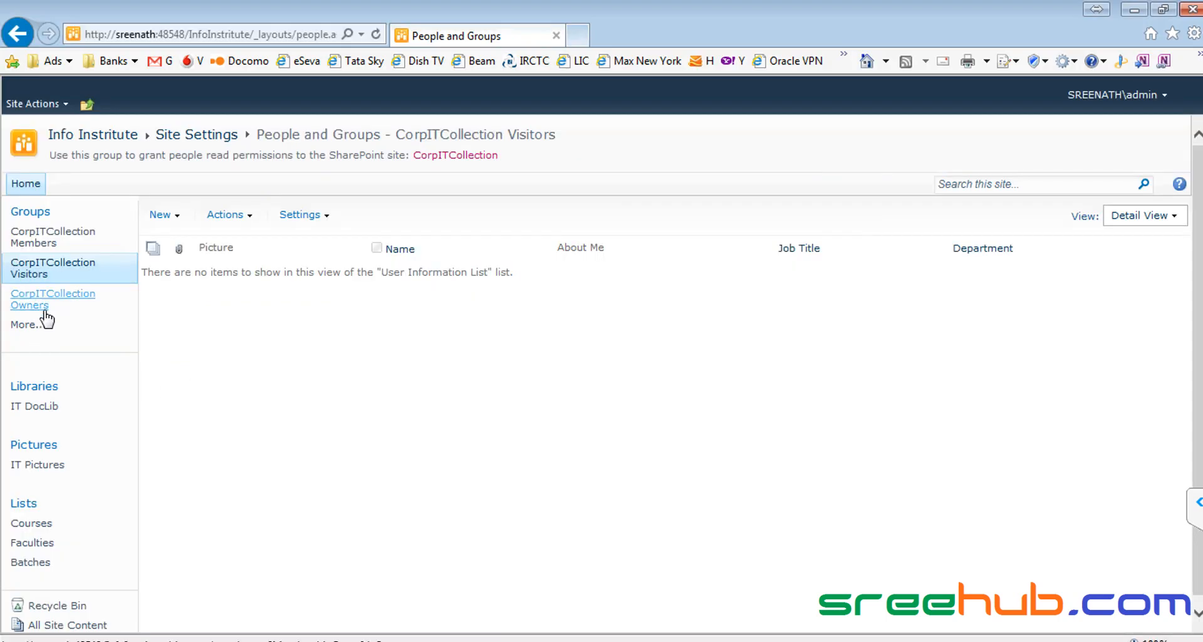
# Step: Remove guest1 from the CorpITCollection Owners group
pyautogui.click(46, 317)
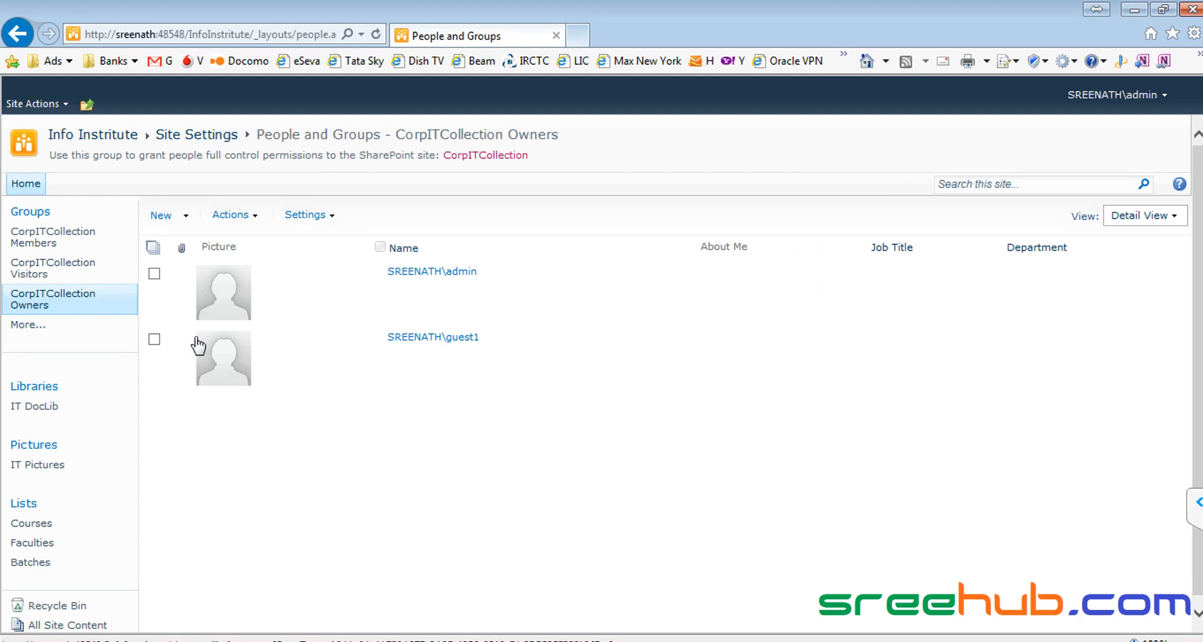
pyautogui.click(154, 339)
pyautogui.click(233, 215)
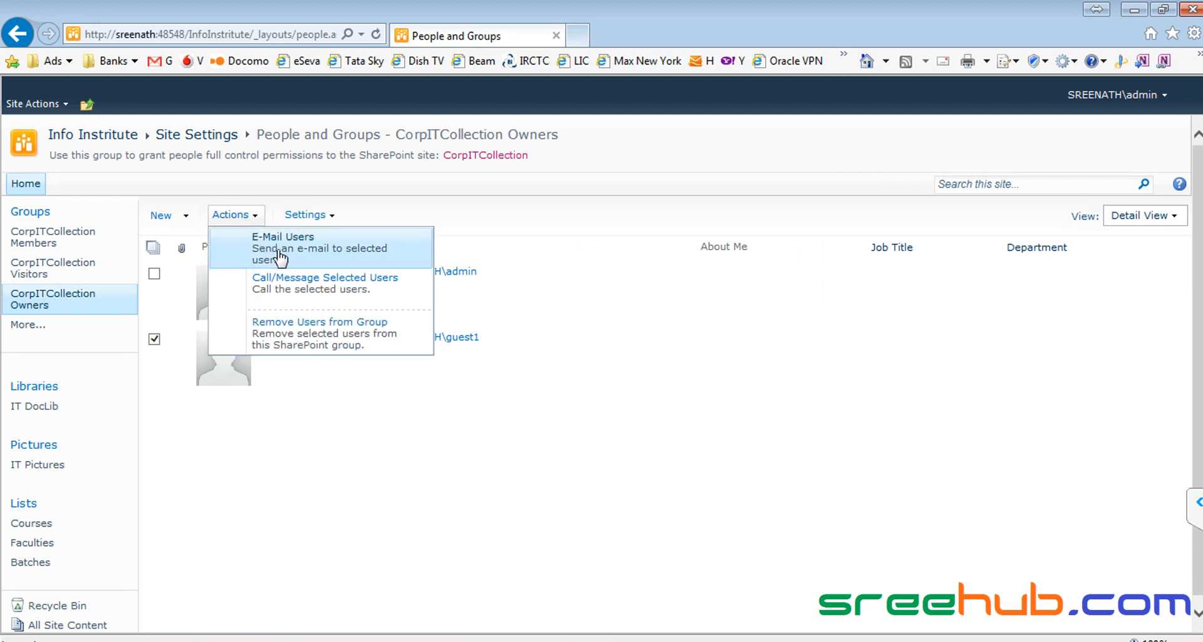
pyautogui.click(310, 322)
pyautogui.click(658, 414)
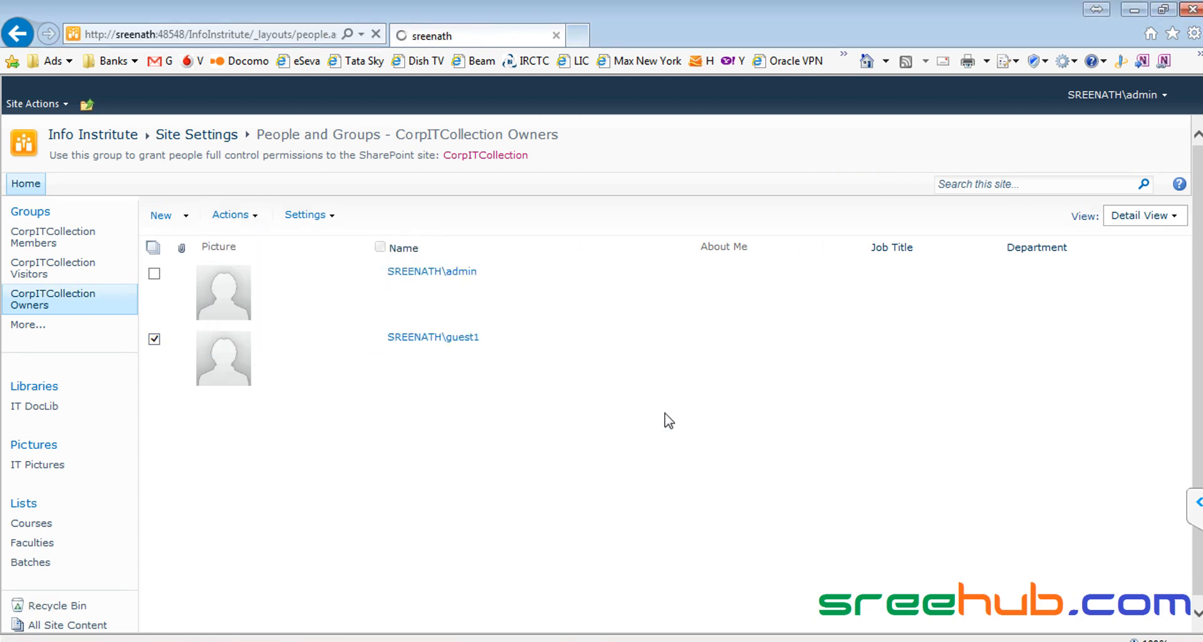
# Step: Add guest2 to the Owners group
pyautogui.click(177, 219)
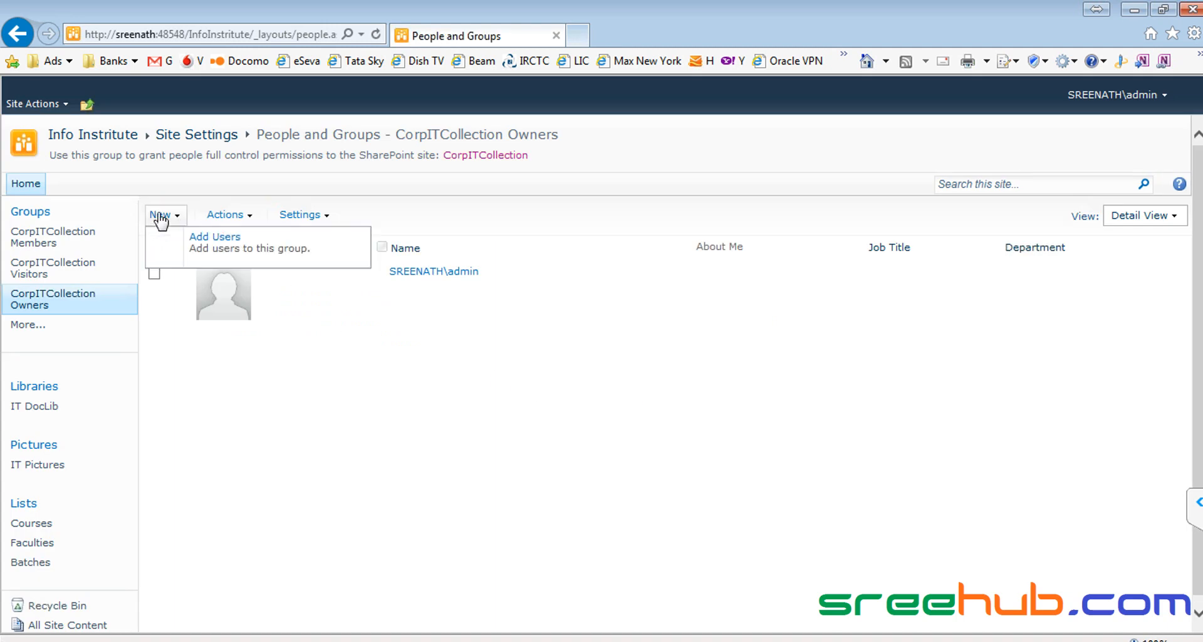
pyautogui.click(216, 237)
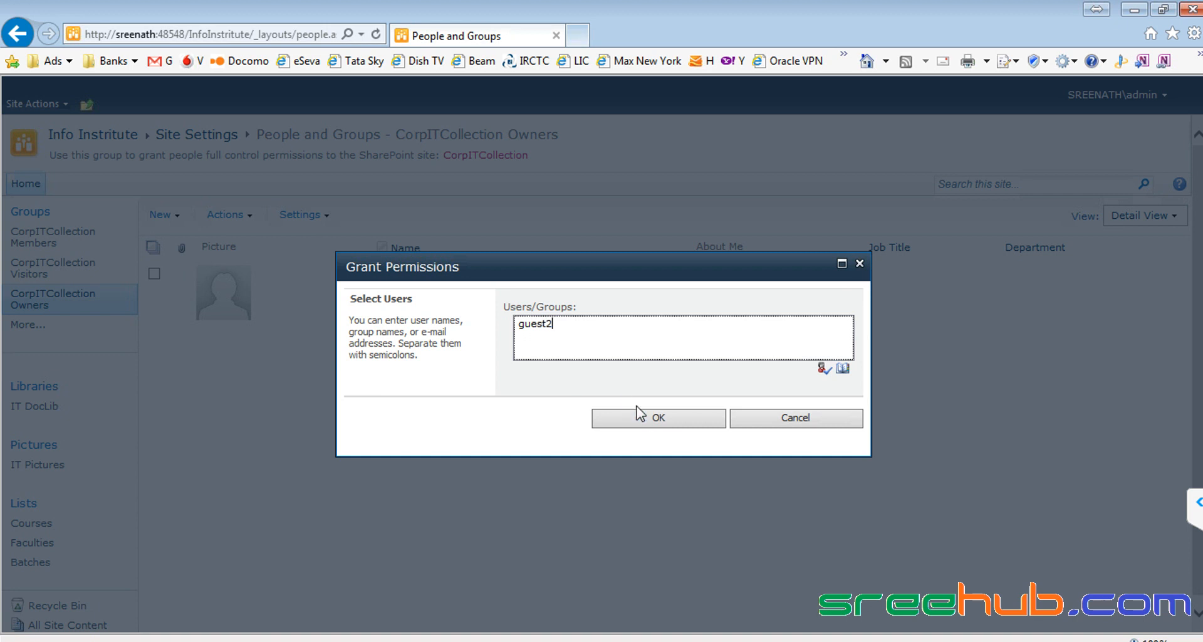
pyautogui.click(657, 418)
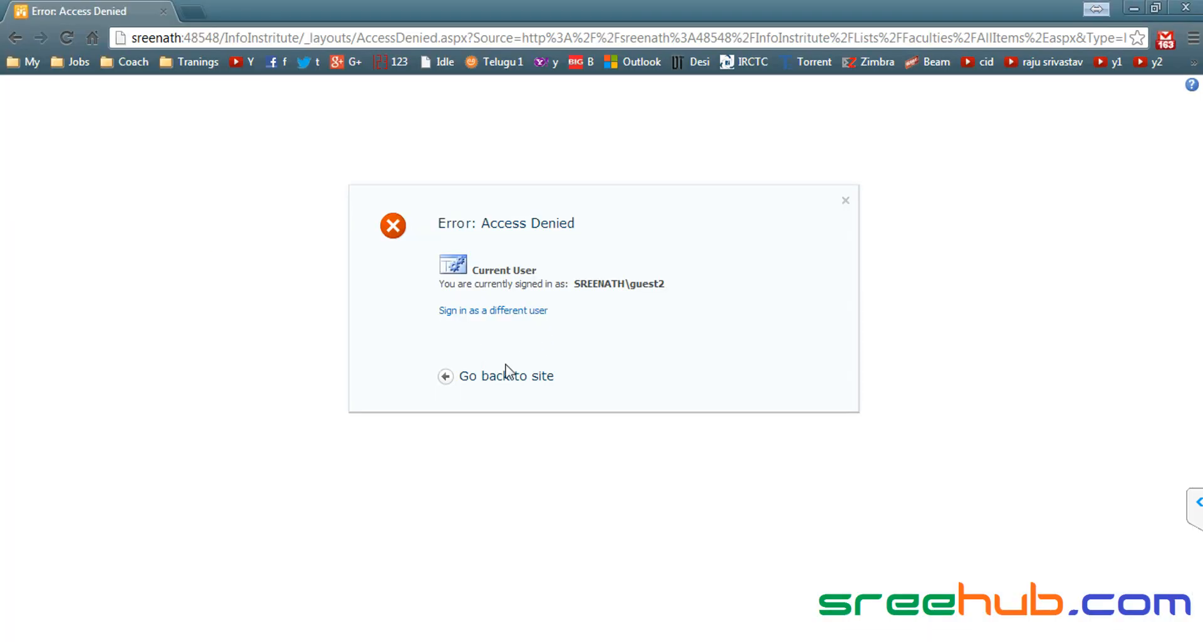
# Step: In guest2's Chrome session, return to the site and open the Courses list's List ribbon
pyautogui.click(508, 378)
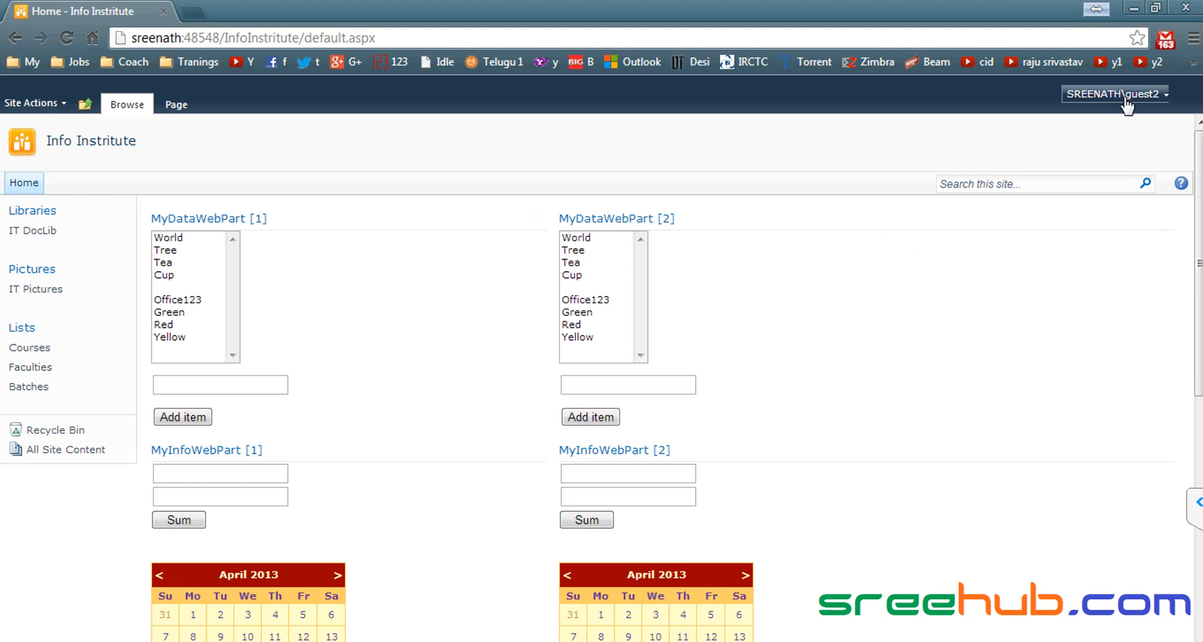
pyautogui.click(31, 348)
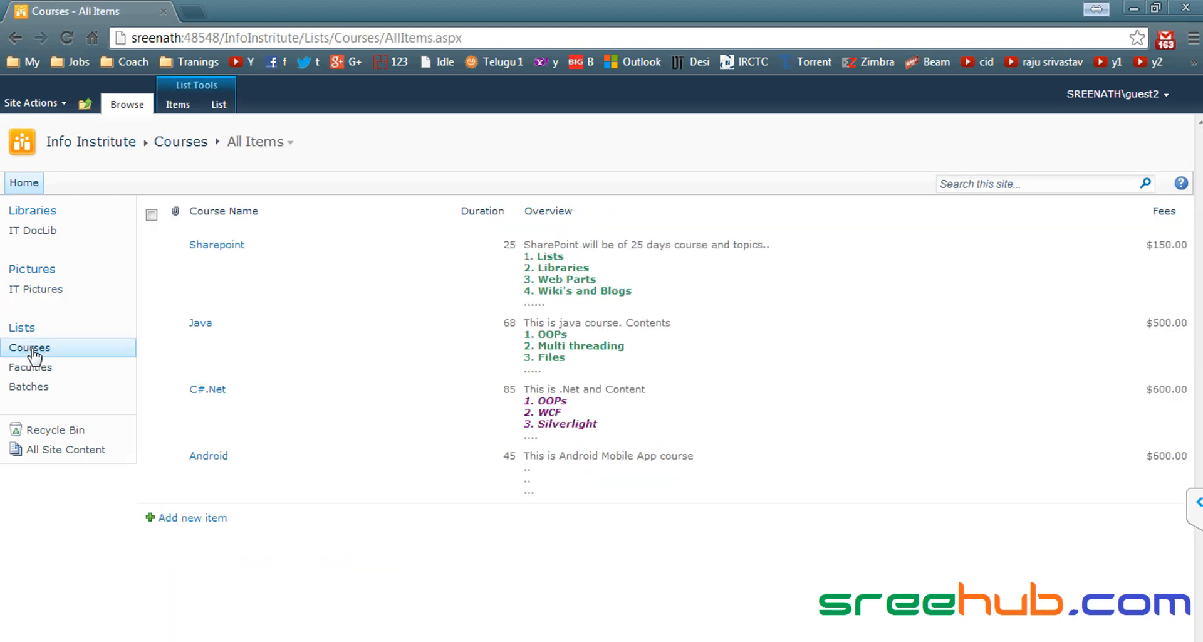
pyautogui.click(219, 104)
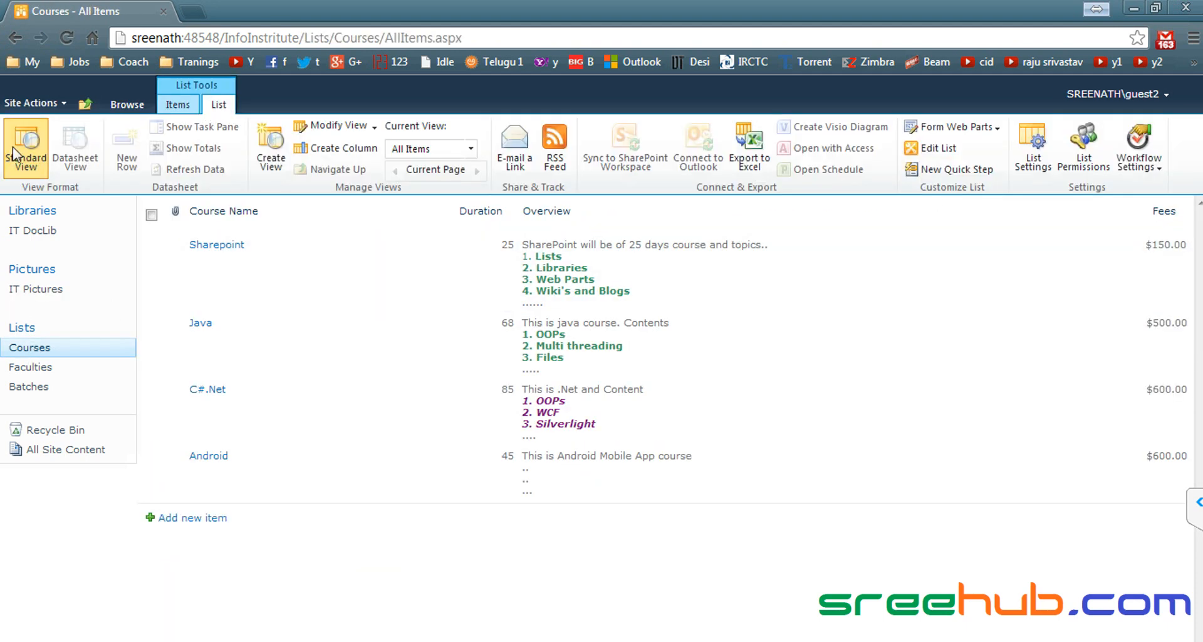
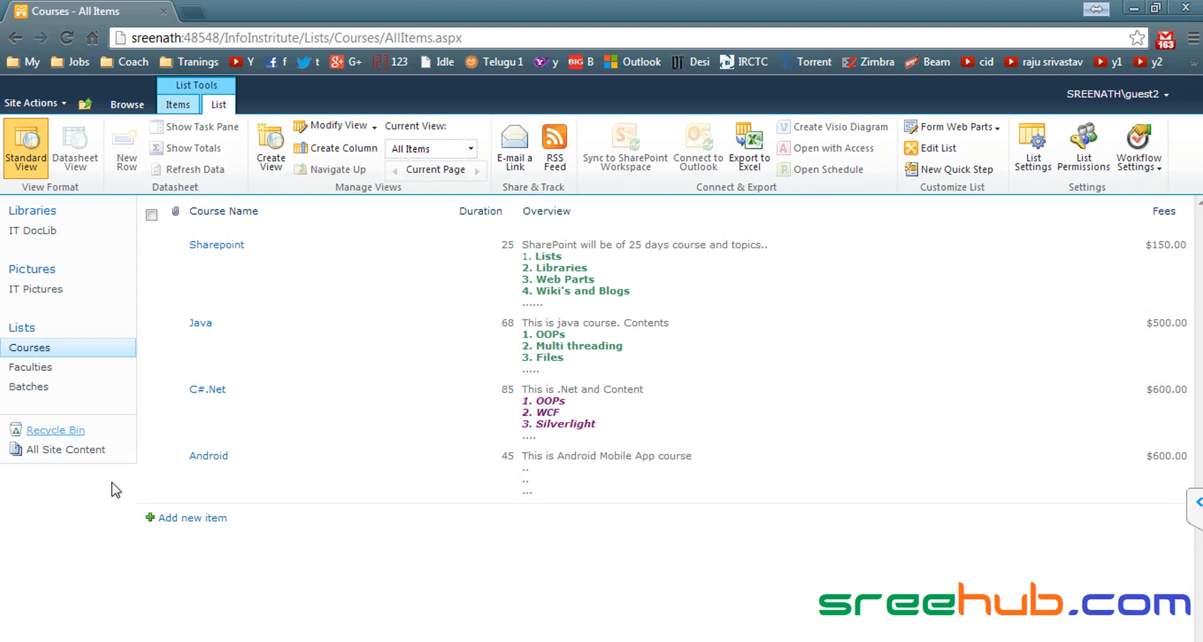
# Step: Switch from Chrome to the Windows Libraries window using the taskbar
pyautogui.click(401, 639)
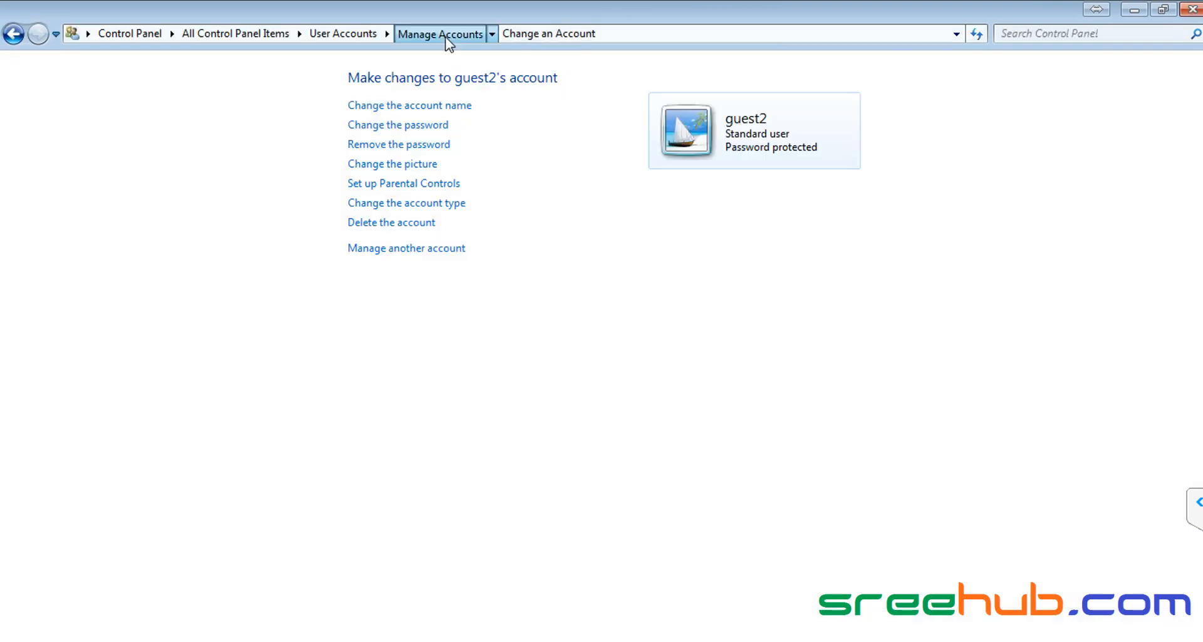
# Step: Review the Control Panel user accounts list, then minimize the Control Panel window
pyautogui.click(445, 35)
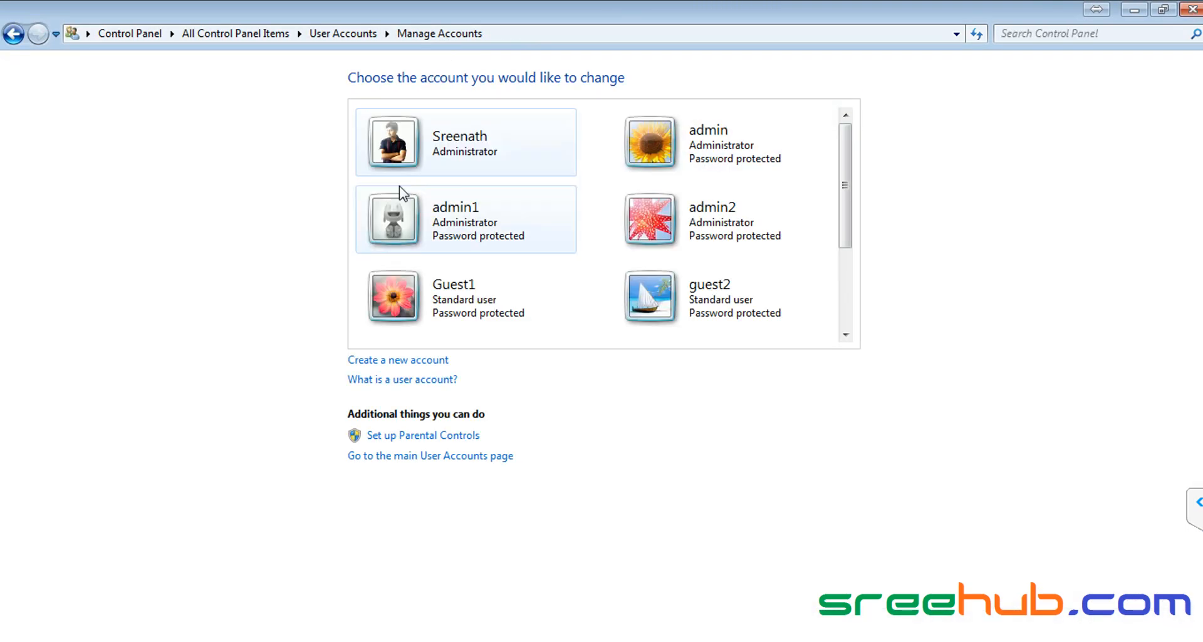
pyautogui.moveTo(846, 215)
pyautogui.mouseDown()
pyautogui.moveTo(850, 294)
pyautogui.moveTo(841, 201)
pyautogui.mouseUp()
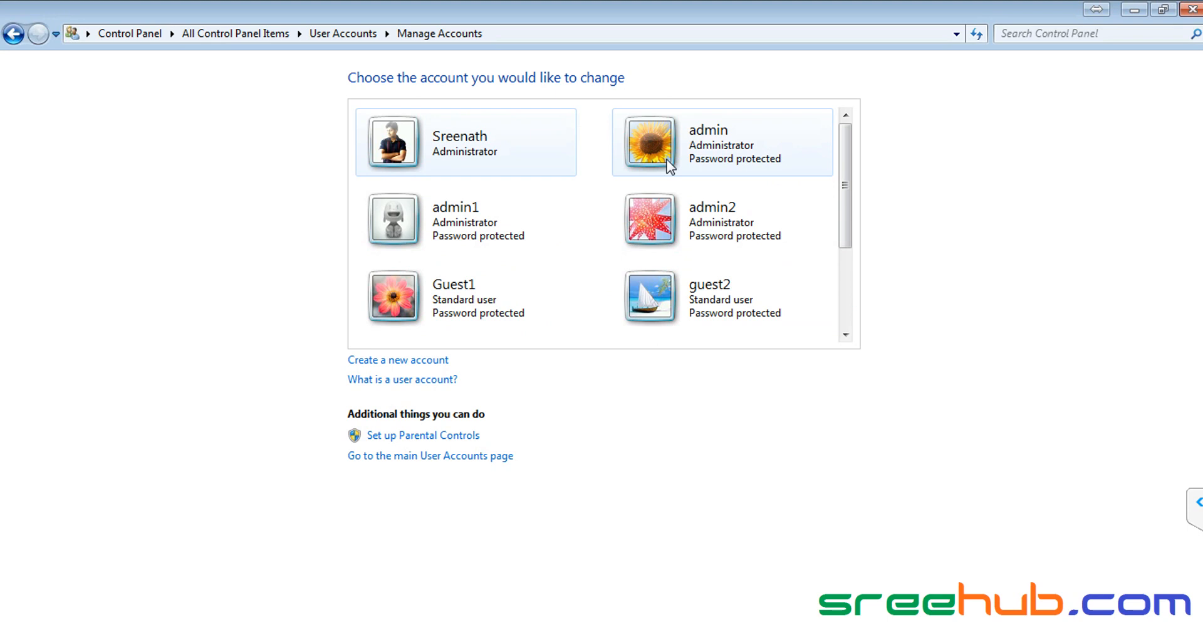
pyautogui.click(1128, 11)
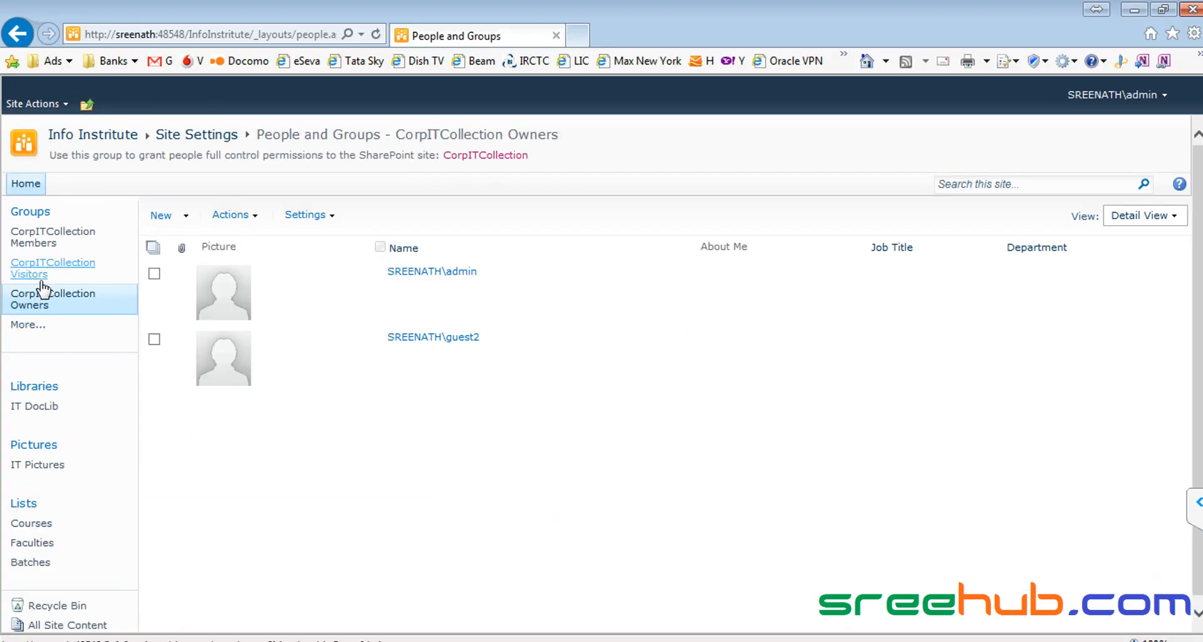
# Step: Open the Add Users dialog for the empty CorpITCollection Visitors group
pyautogui.click(36, 273)
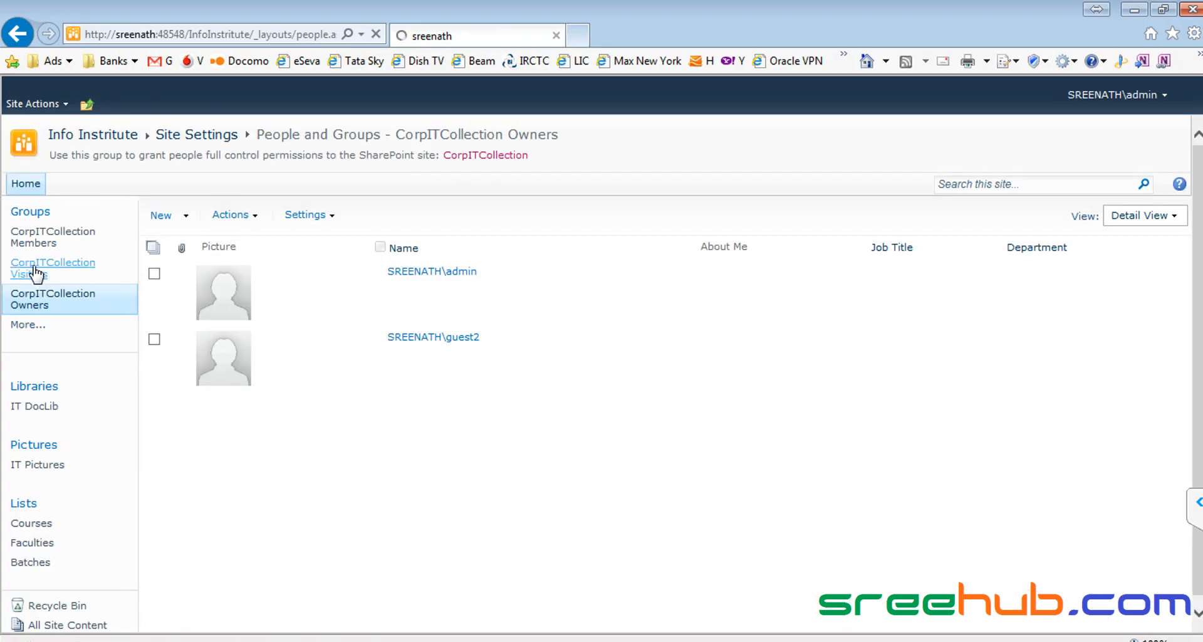
pyautogui.click(186, 217)
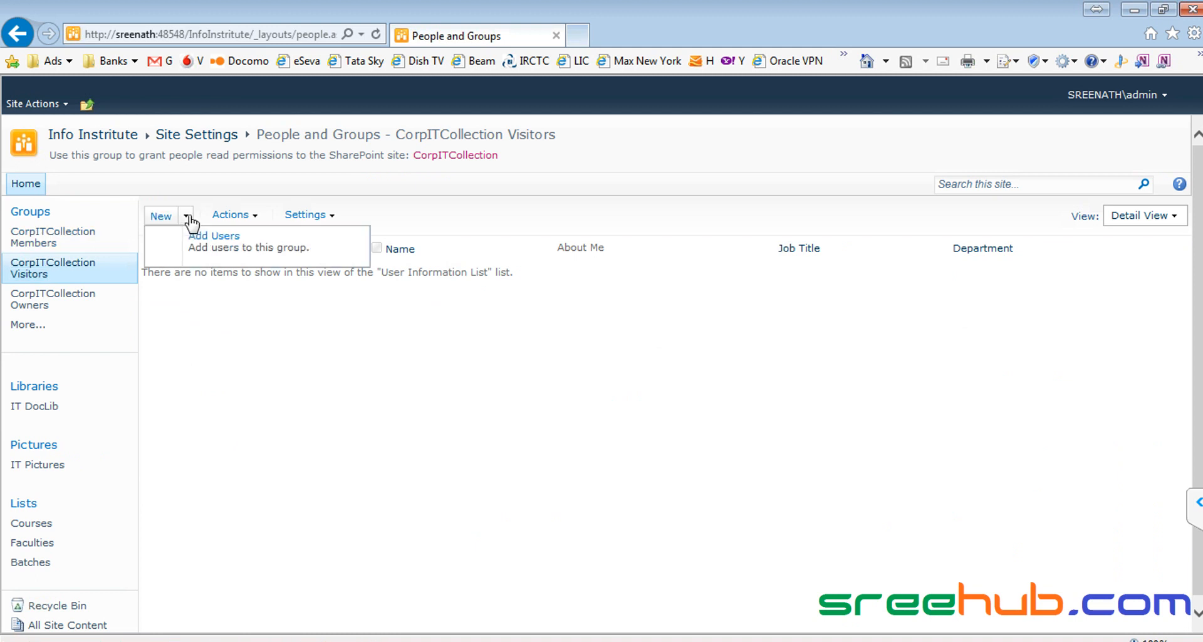
pyautogui.click(207, 237)
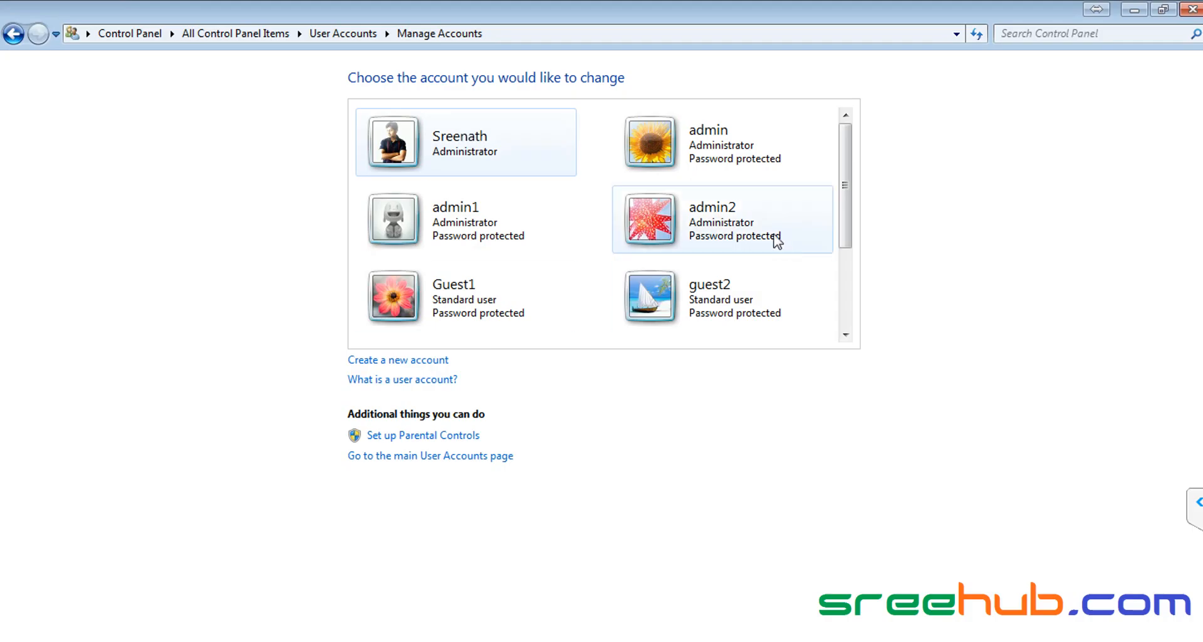
# Step: Create a new standard Windows user account named sam
pyautogui.moveTo(846, 199); pyautogui.dragTo(846, 336)
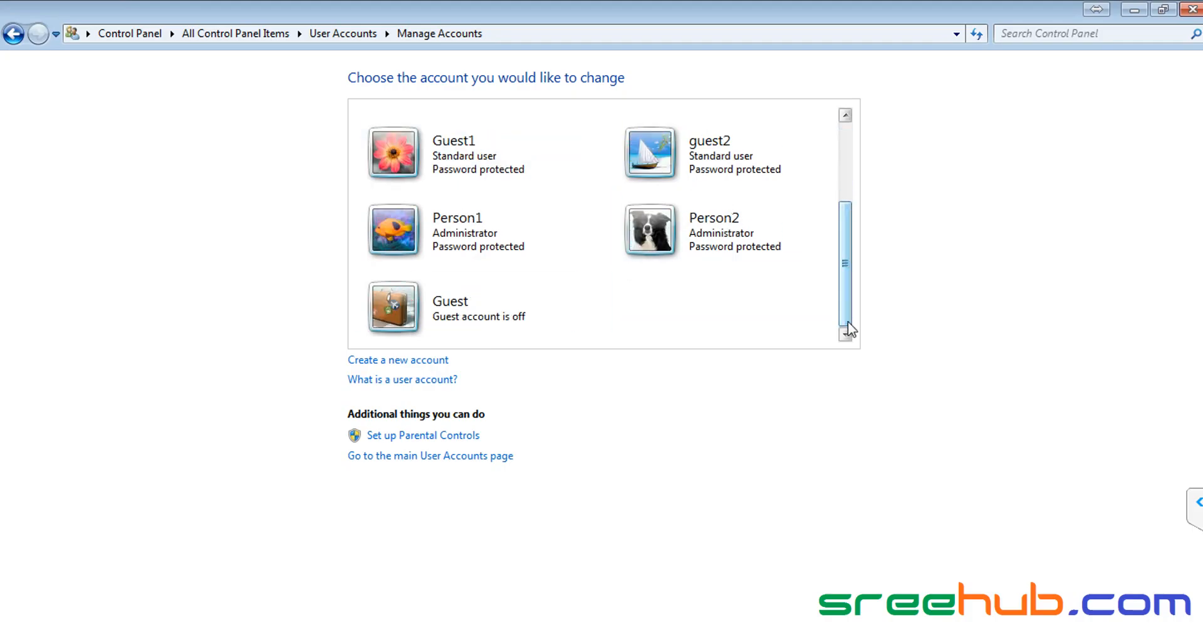
pyautogui.click(407, 361)
pyautogui.click(385, 116)
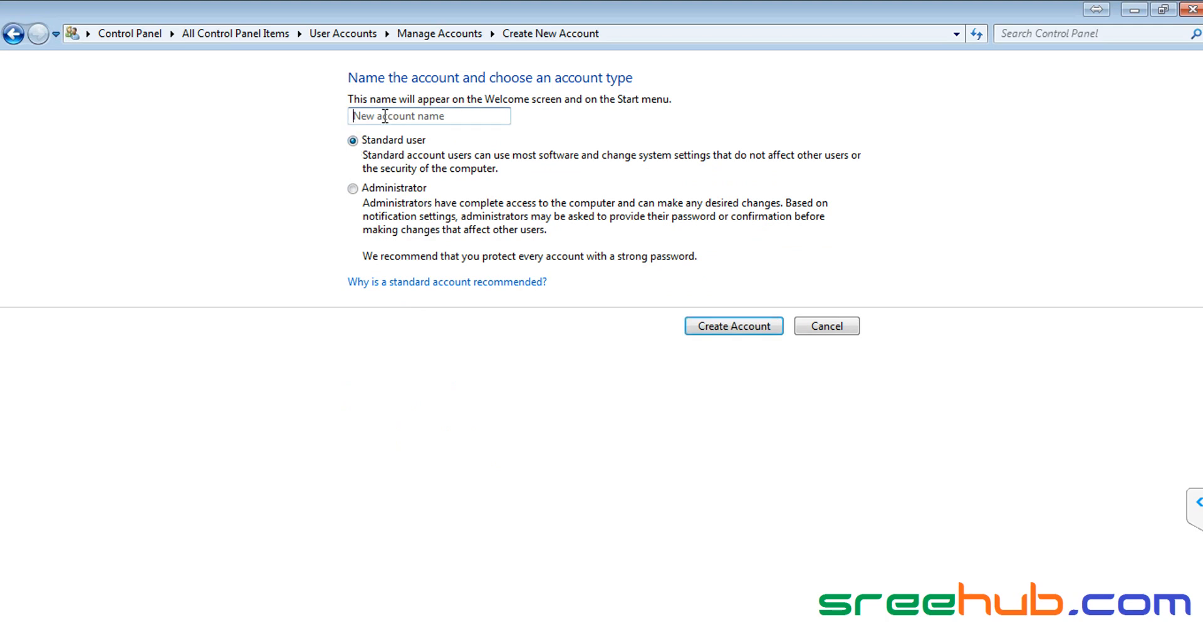
pyautogui.write('sam')
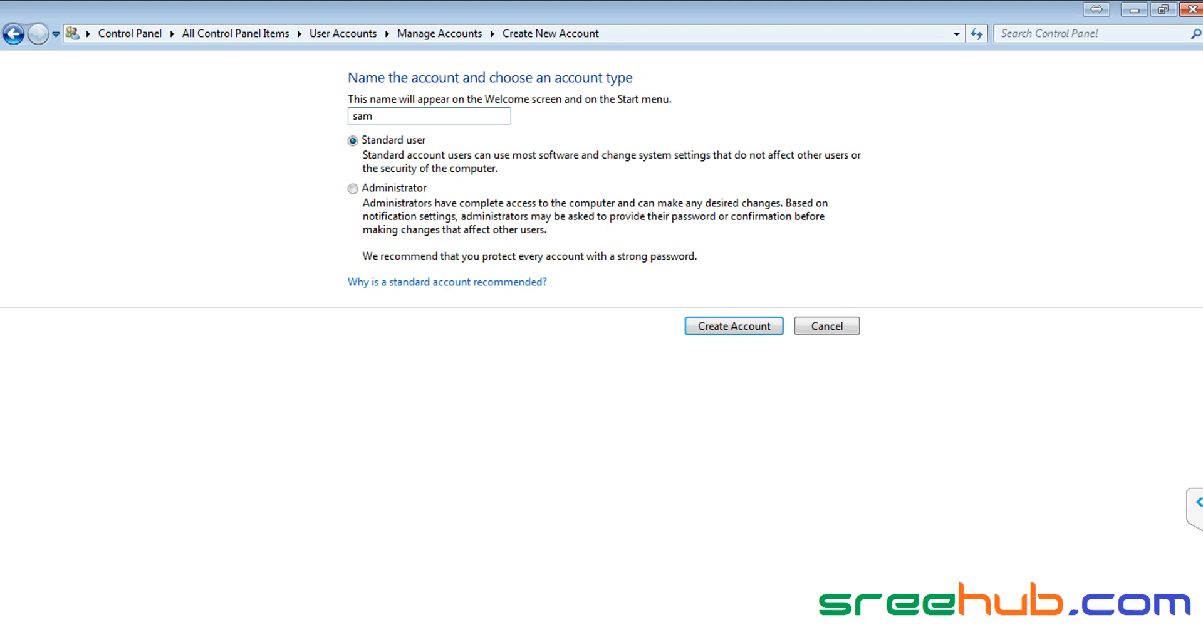
pyautogui.click(713, 325)
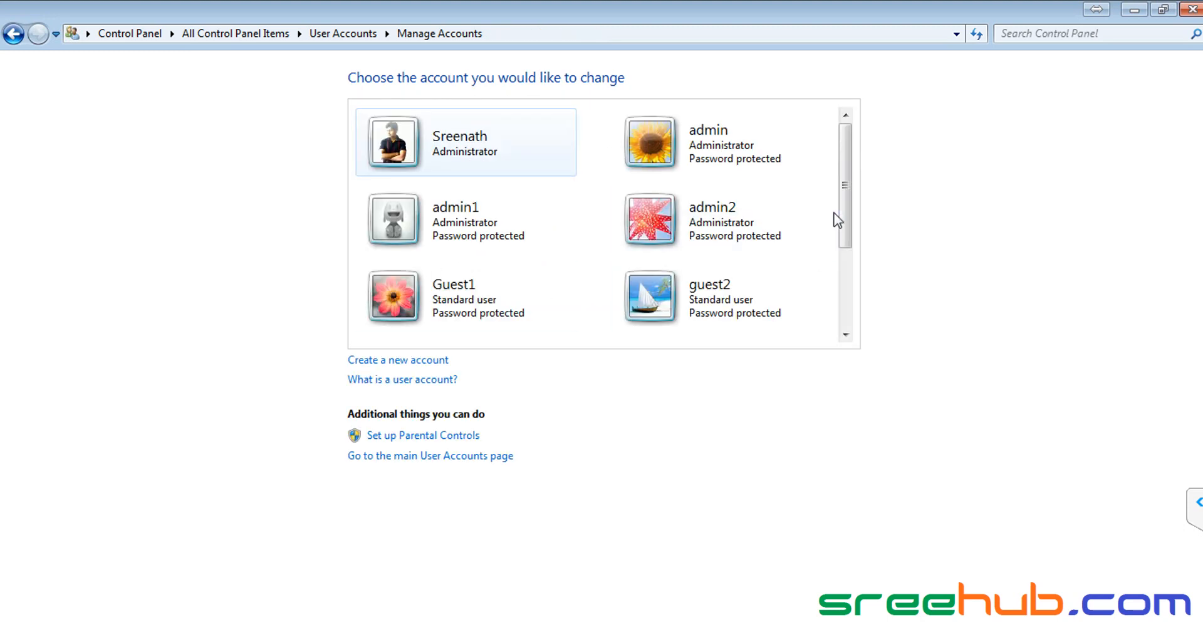
# Step: Give the sam account a password and return to the accounts list
pyautogui.moveTo(844, 234); pyautogui.dragTo(849, 318)
pyautogui.click(447, 312)
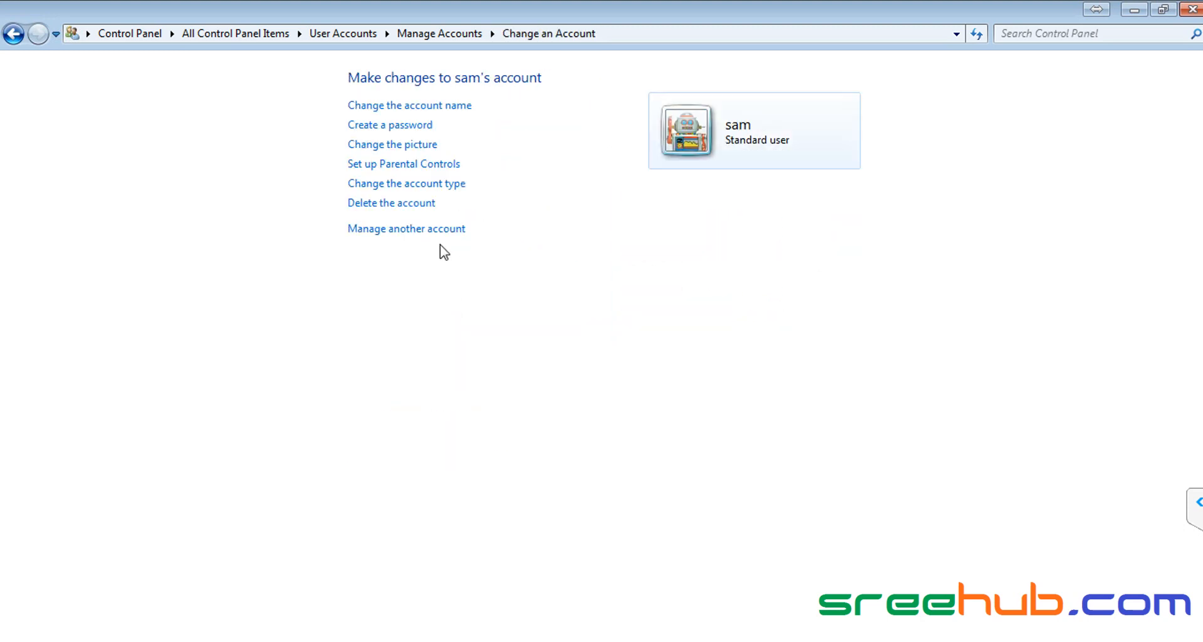
pyautogui.click(384, 129)
pyautogui.click(396, 256)
pyautogui.write('•••')
pyautogui.press('Tab')
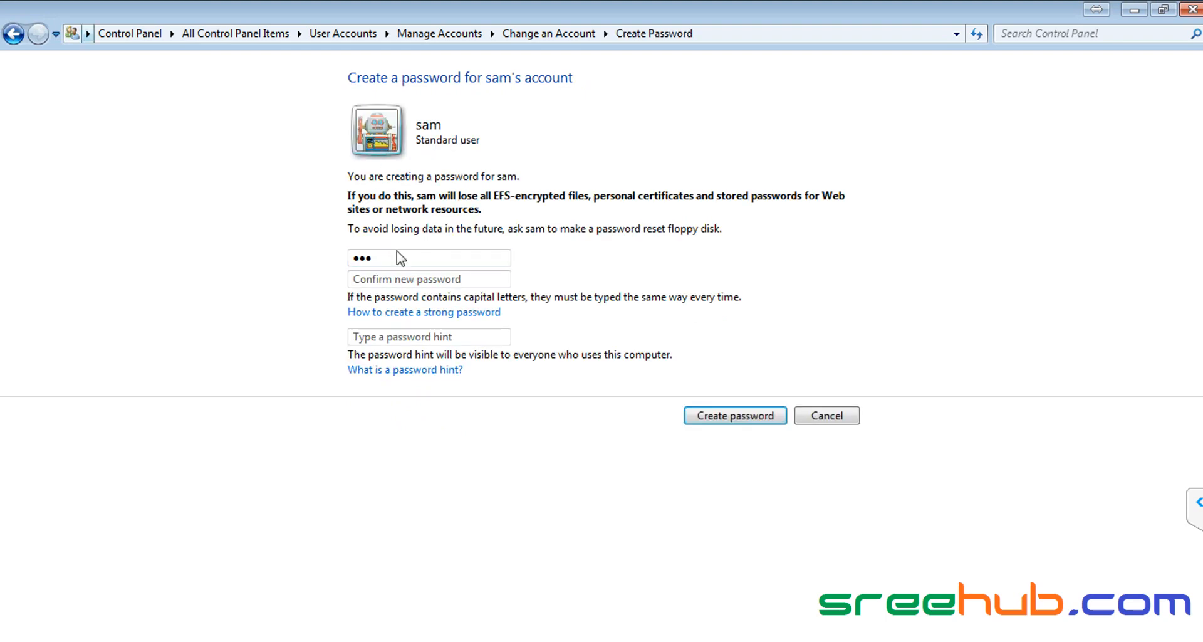
pyautogui.click(422, 279)
pyautogui.write('•')
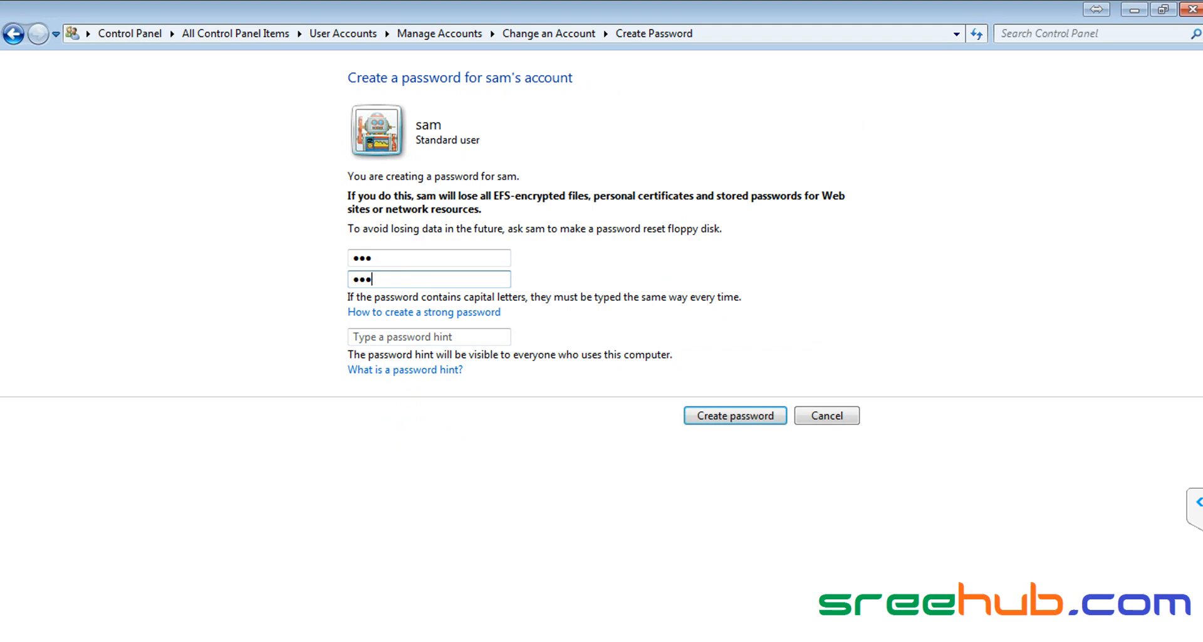
pyautogui.click(711, 419)
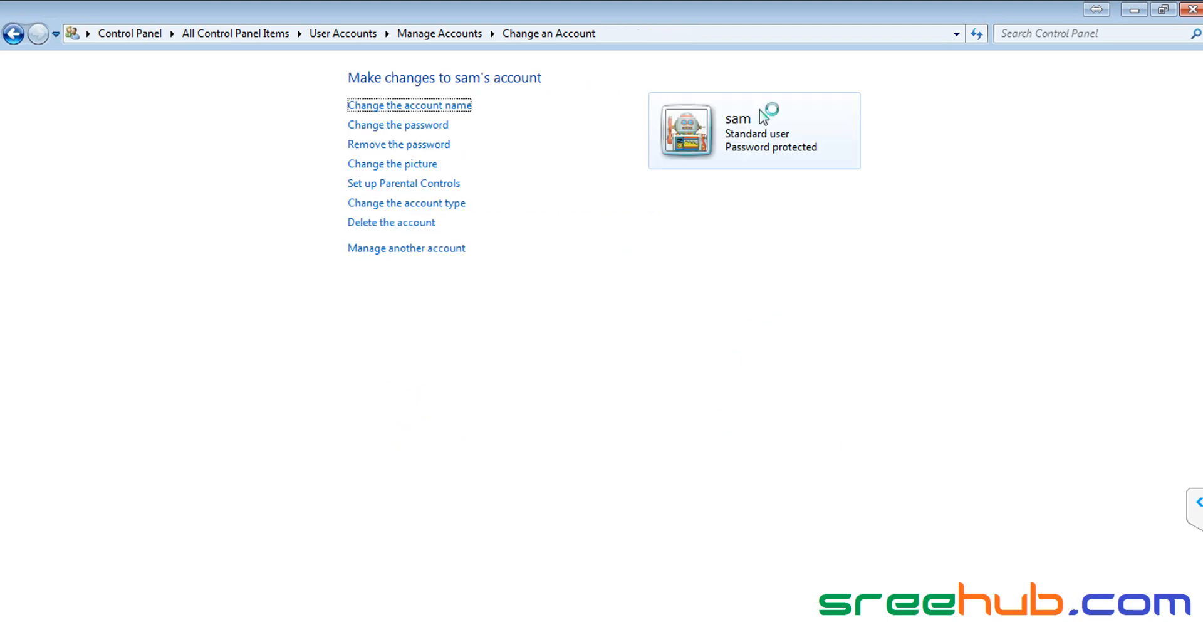
pyautogui.click(439, 34)
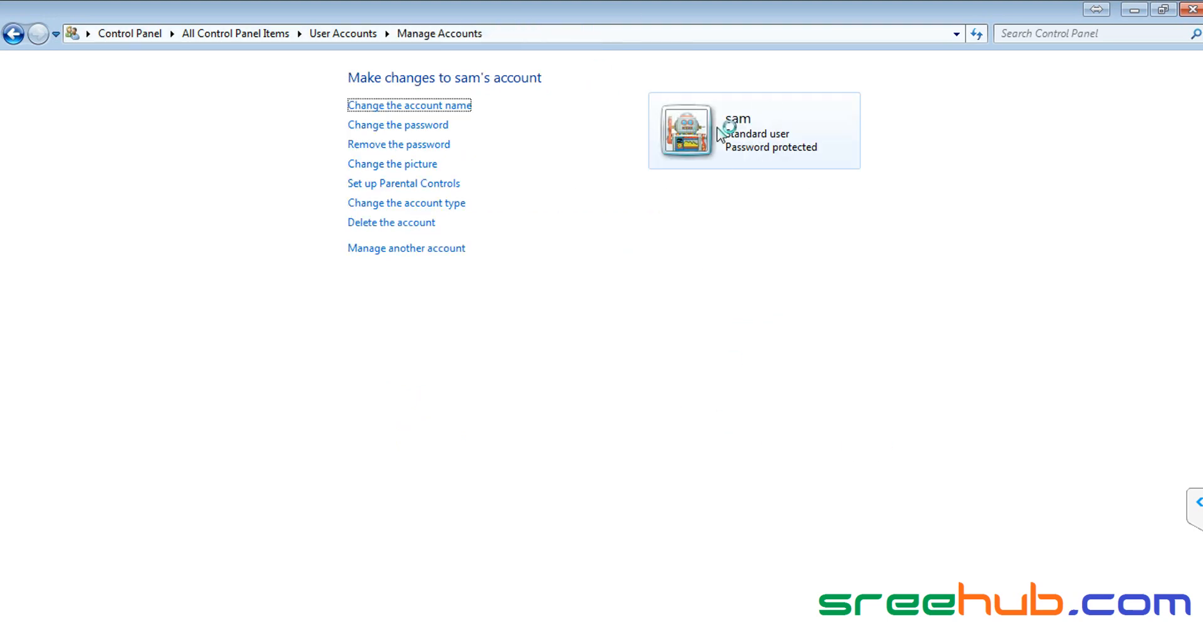
pyautogui.moveTo(841, 204); pyautogui.dragTo(596, 336)
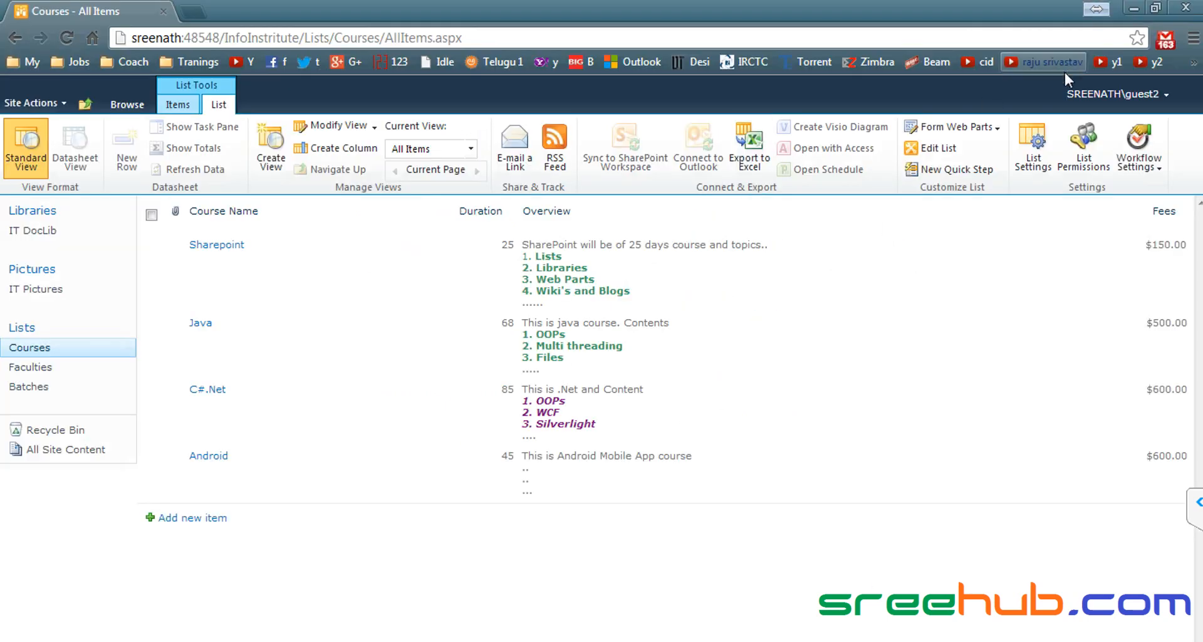
# Step: Sign in to the SharePoint site in Chrome as sam with his password
pyautogui.click(1134, 103)
pyautogui.click(1025, 159)
pyautogui.write('sam')
pyautogui.press('Tab')
pyautogui.write('***')
pyautogui.press('Return')
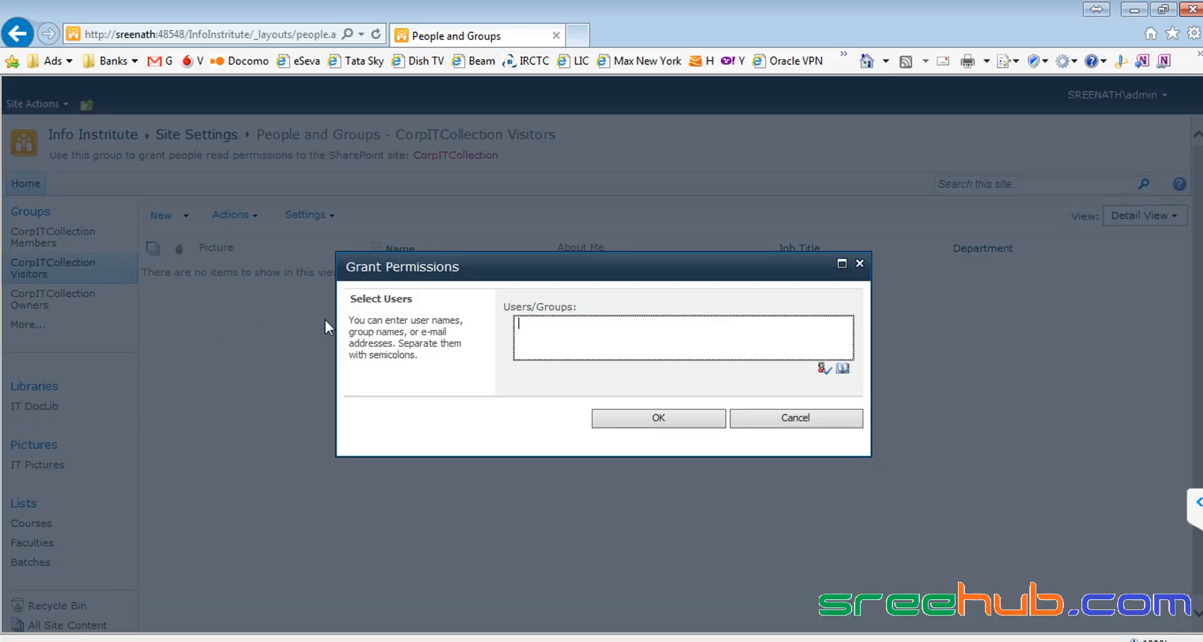
# Step: Close the add-users dialog and open CorpITCollection Visitors from the top-level Site Permissions page
pyautogui.click(861, 254)
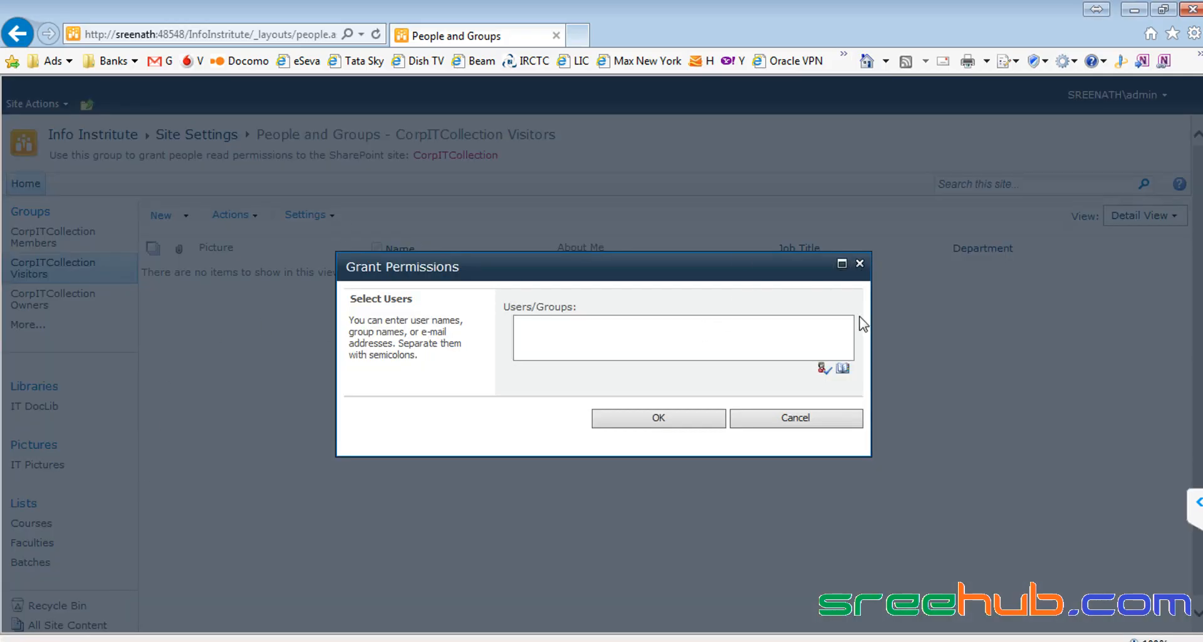
pyautogui.click(860, 263)
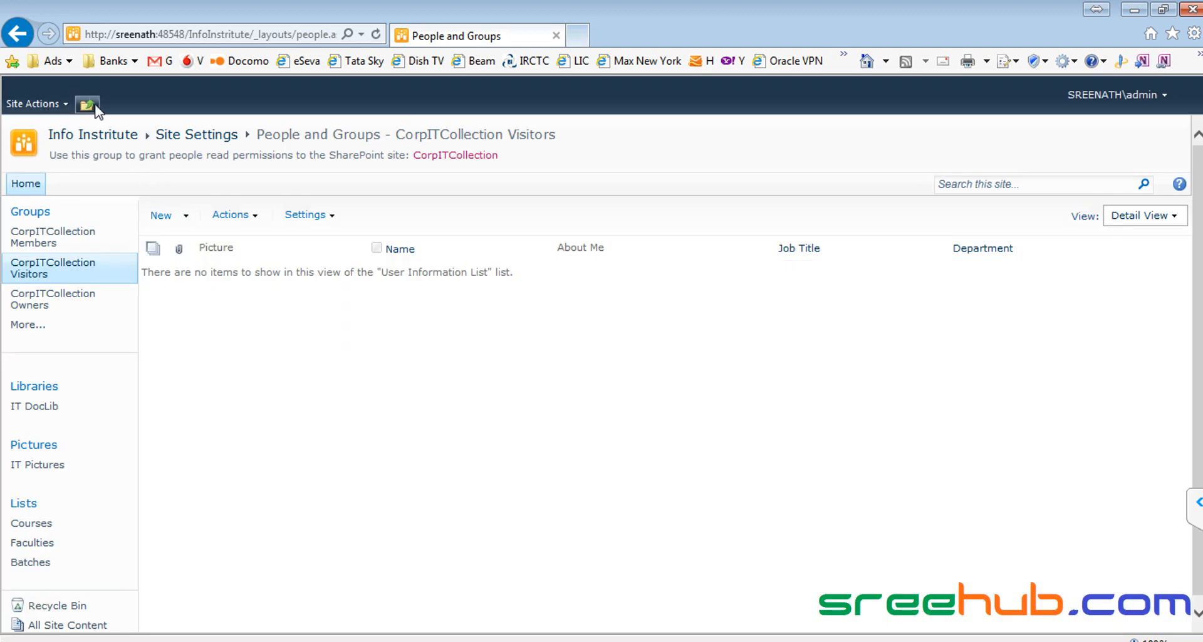
pyautogui.click(89, 104)
pyautogui.click(135, 155)
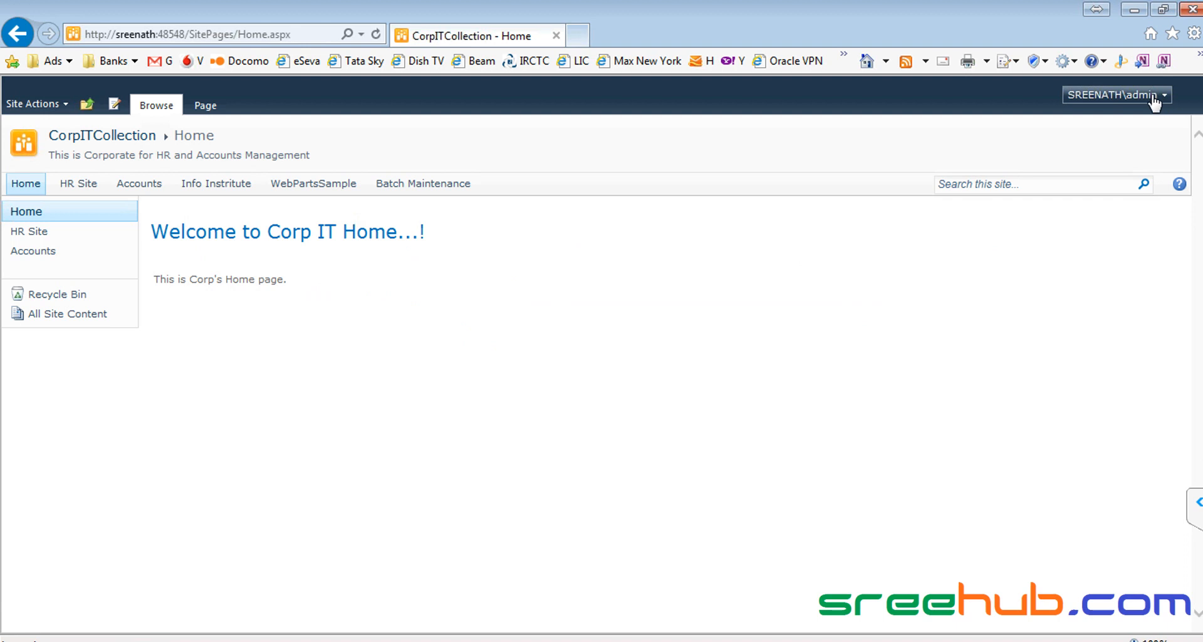
pyautogui.click(41, 105)
pyautogui.click(97, 467)
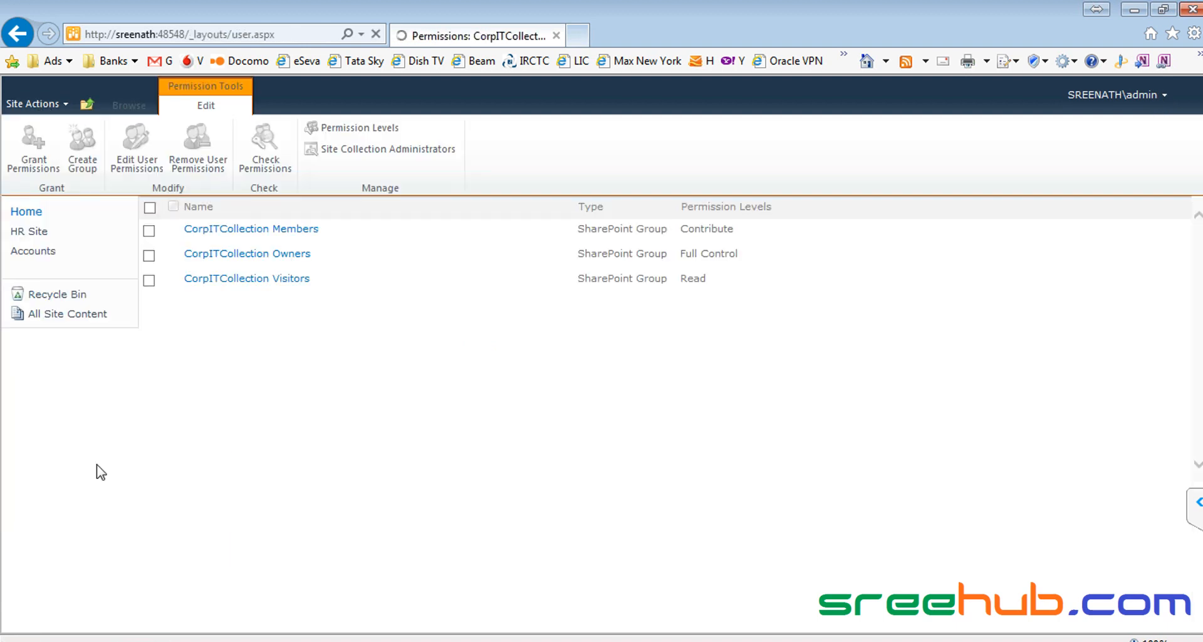
pyautogui.click(278, 280)
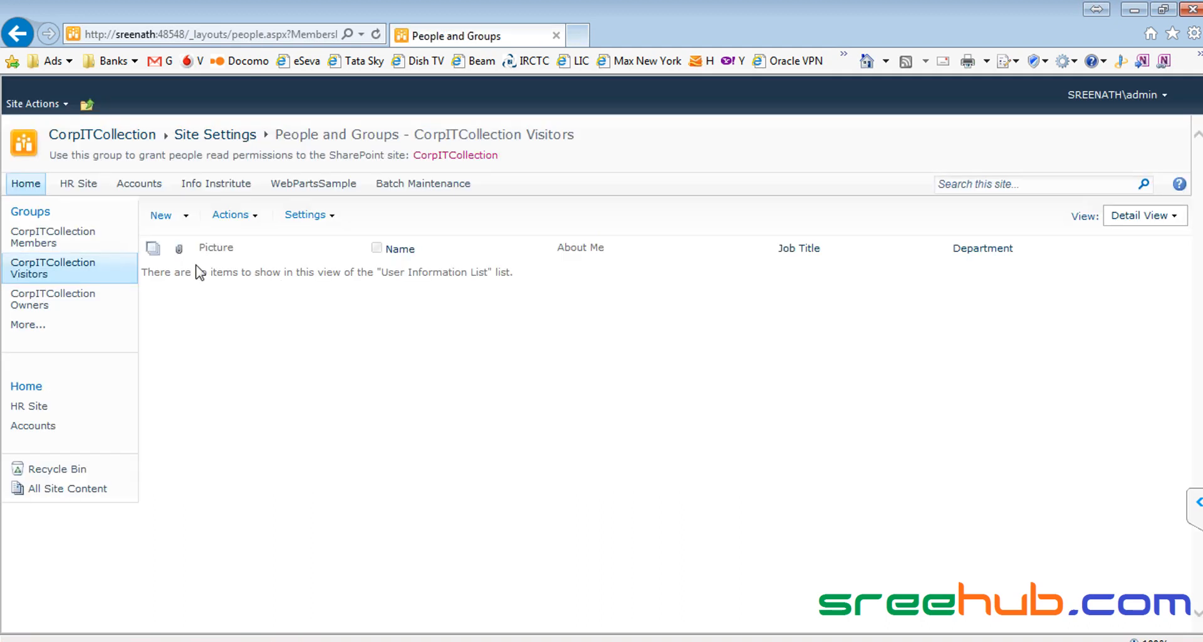
# Step: Add sam to CorpITCollection Visitors, then reload the site in sam's Chrome session
pyautogui.click(187, 218)
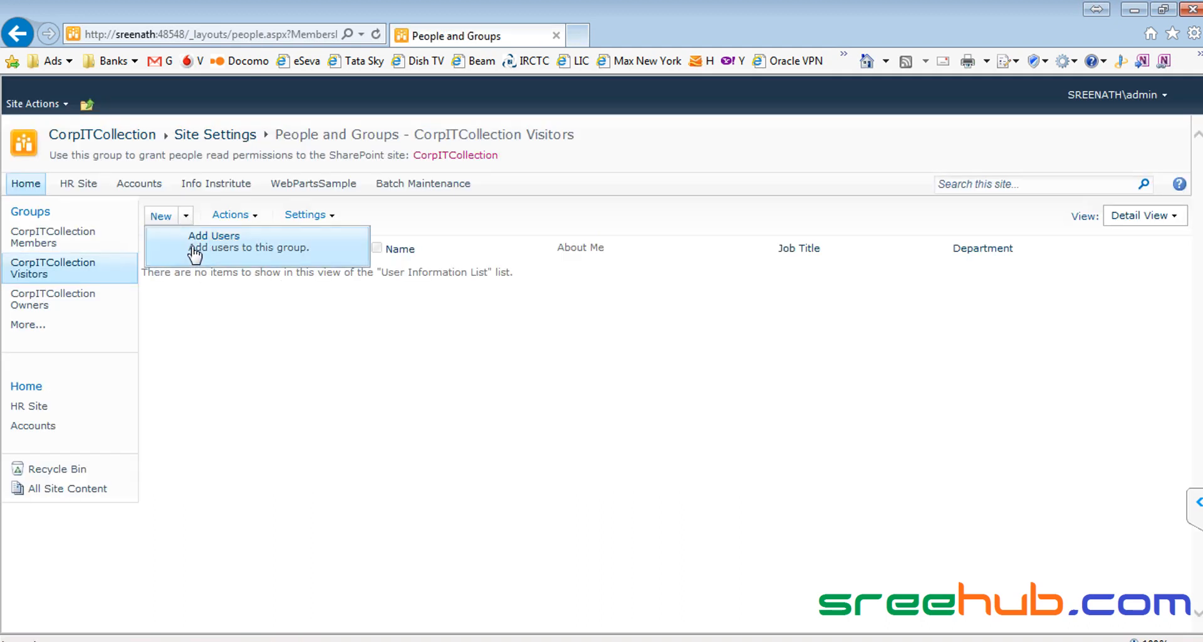
pyautogui.click(218, 254)
pyautogui.write('sam')
pyautogui.click(822, 369)
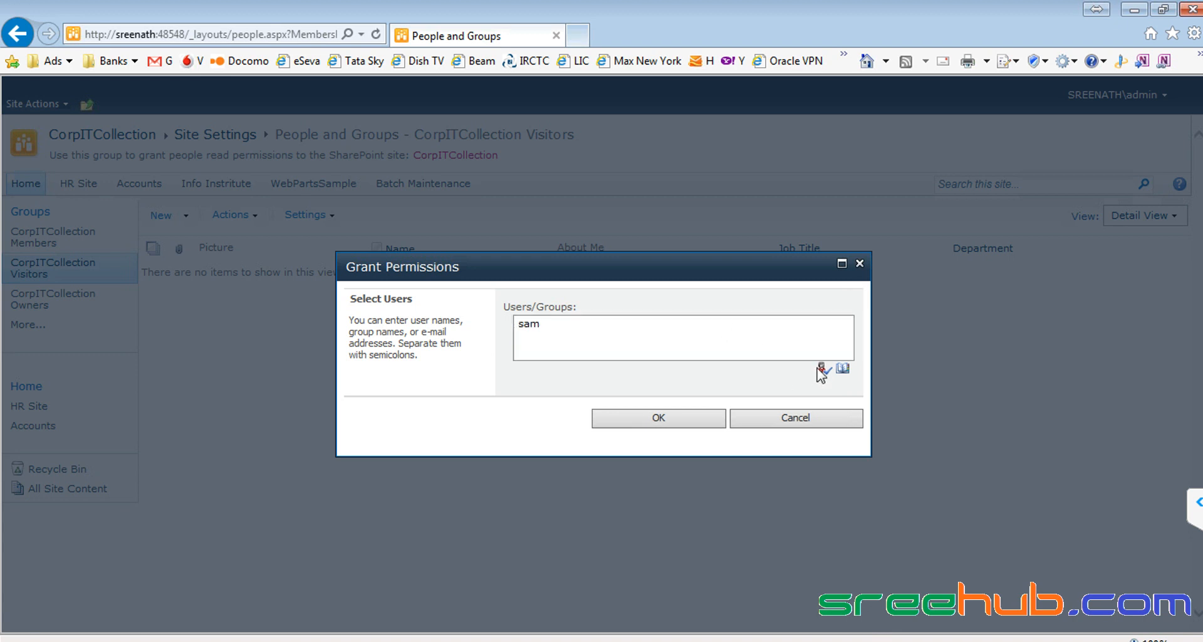
pyautogui.click(667, 418)
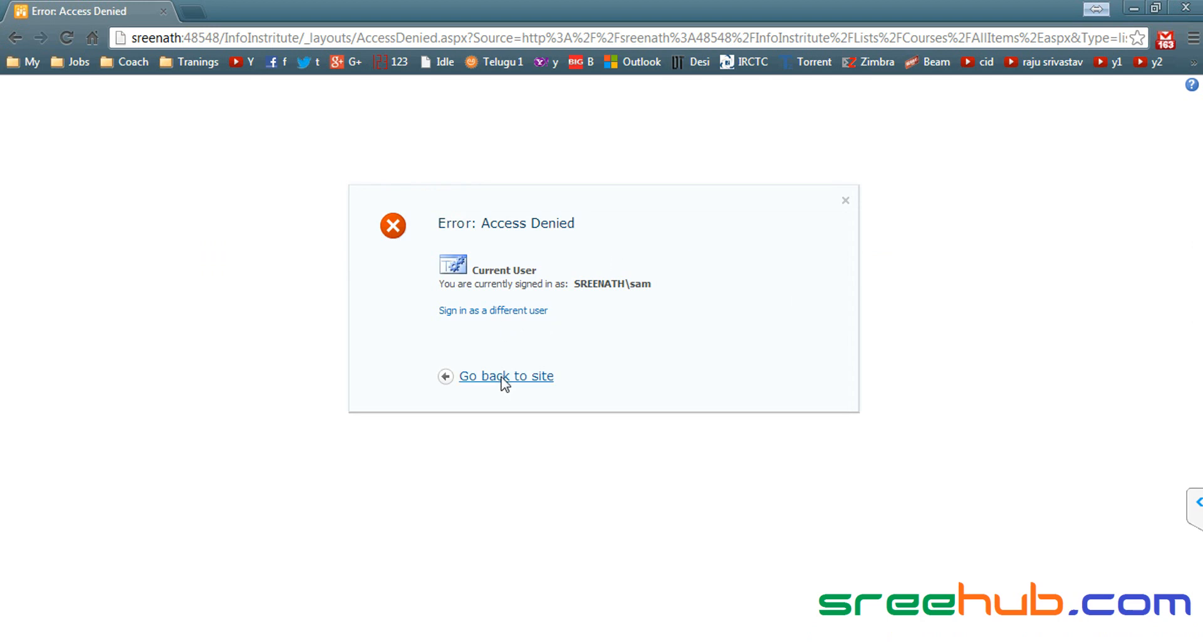
pyautogui.click(506, 382)
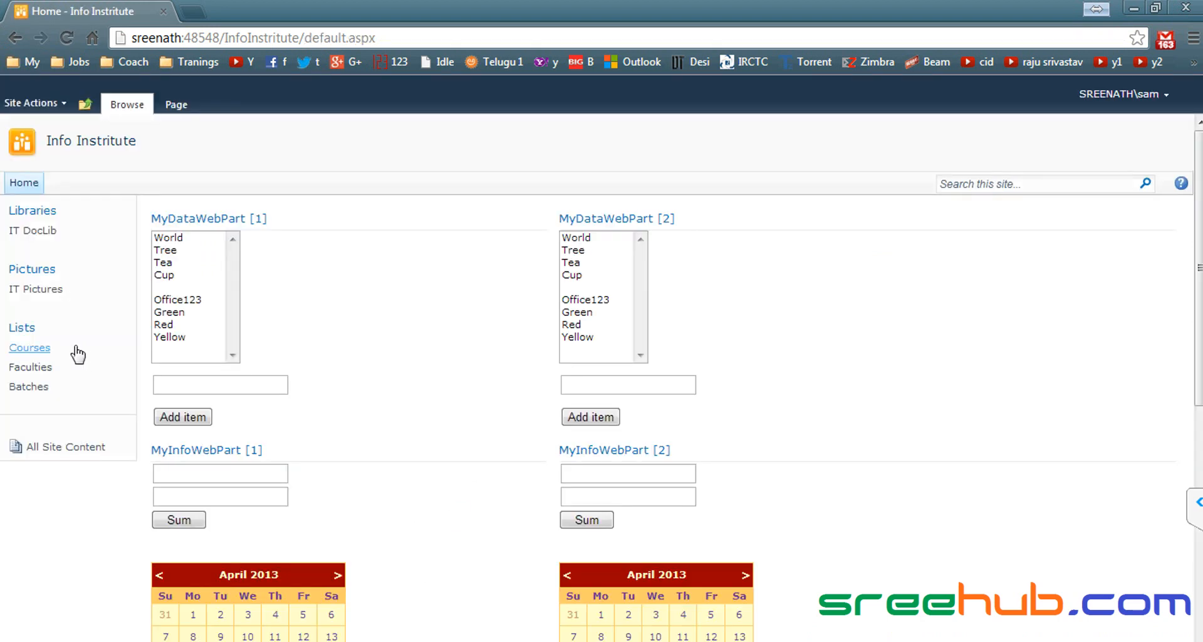
# Step: As sam, browse the Courses, Faculties and Batches lists with their List ribbons, then open IT DocLib
pyautogui.click(46, 348)
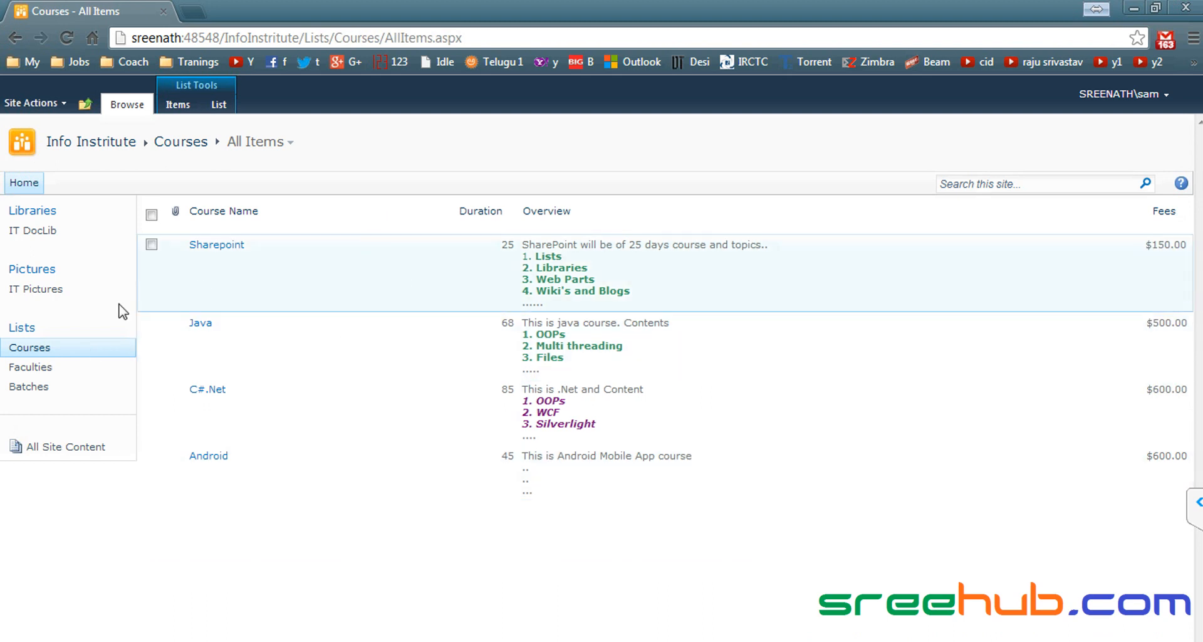
pyautogui.click(37, 369)
pyautogui.hotkey('alt', 'Tab')
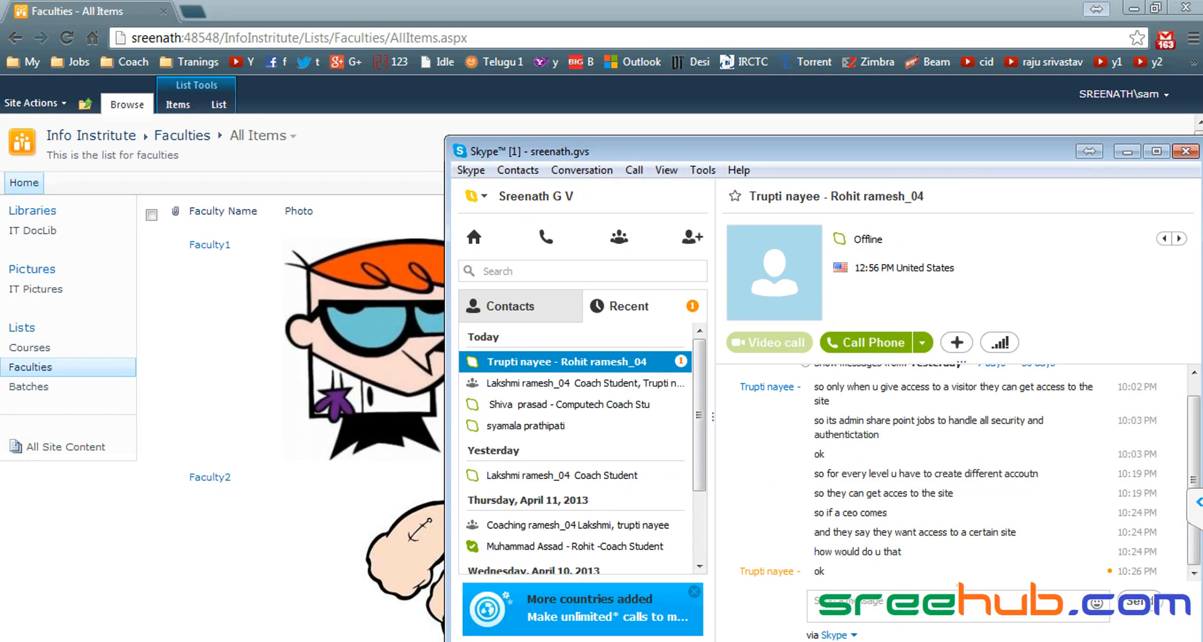
pyautogui.click(215, 105)
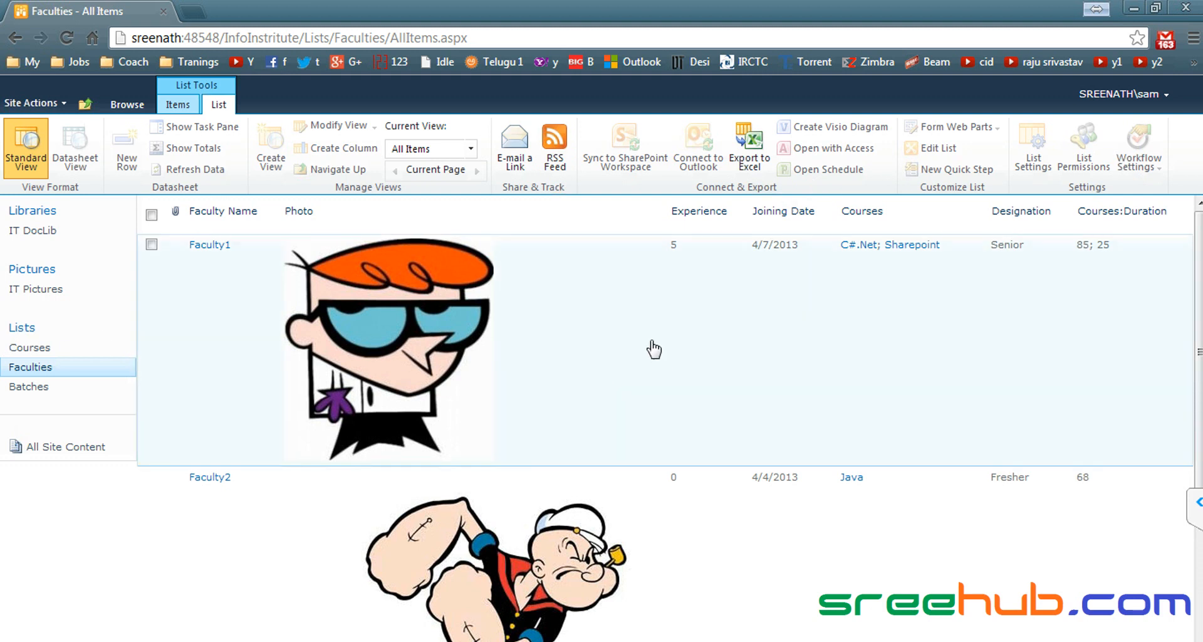
pyautogui.scroll(-4, 556, 333)
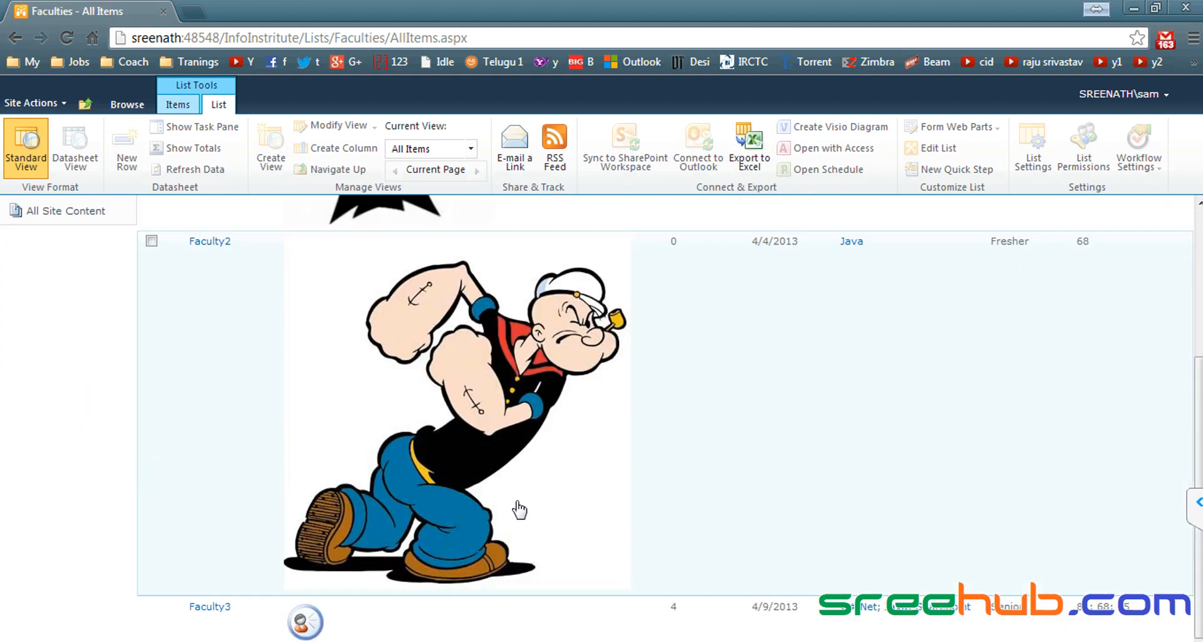
pyautogui.scroll(4, 94, 338)
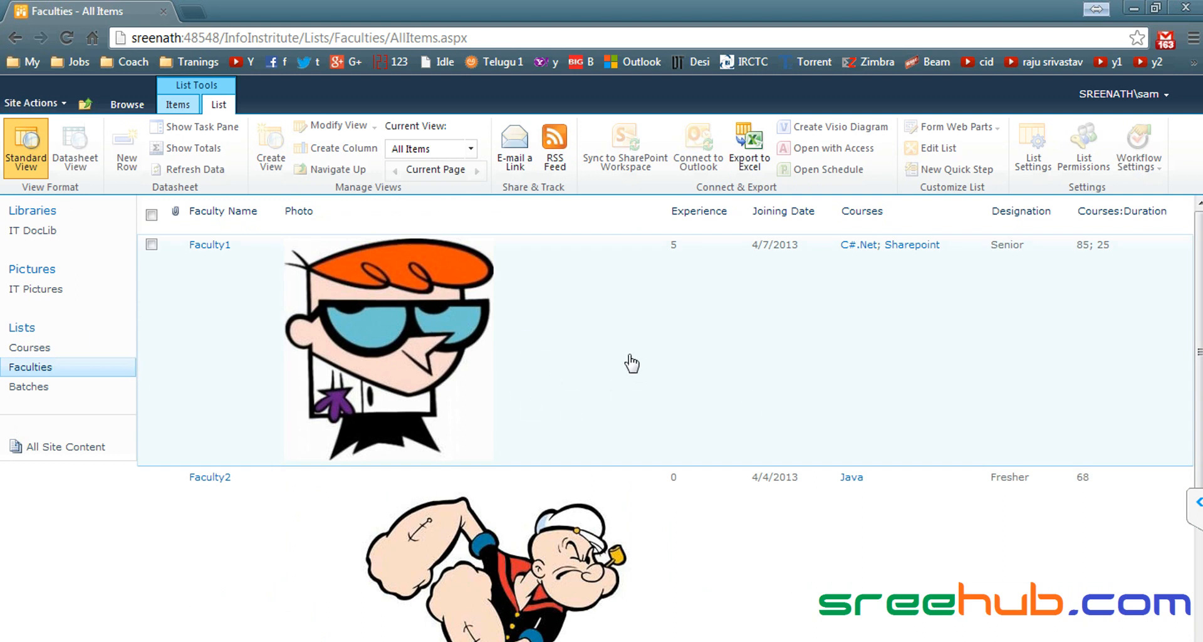
pyautogui.scroll(-4, 632, 362)
pyautogui.scroll(4, 632, 363)
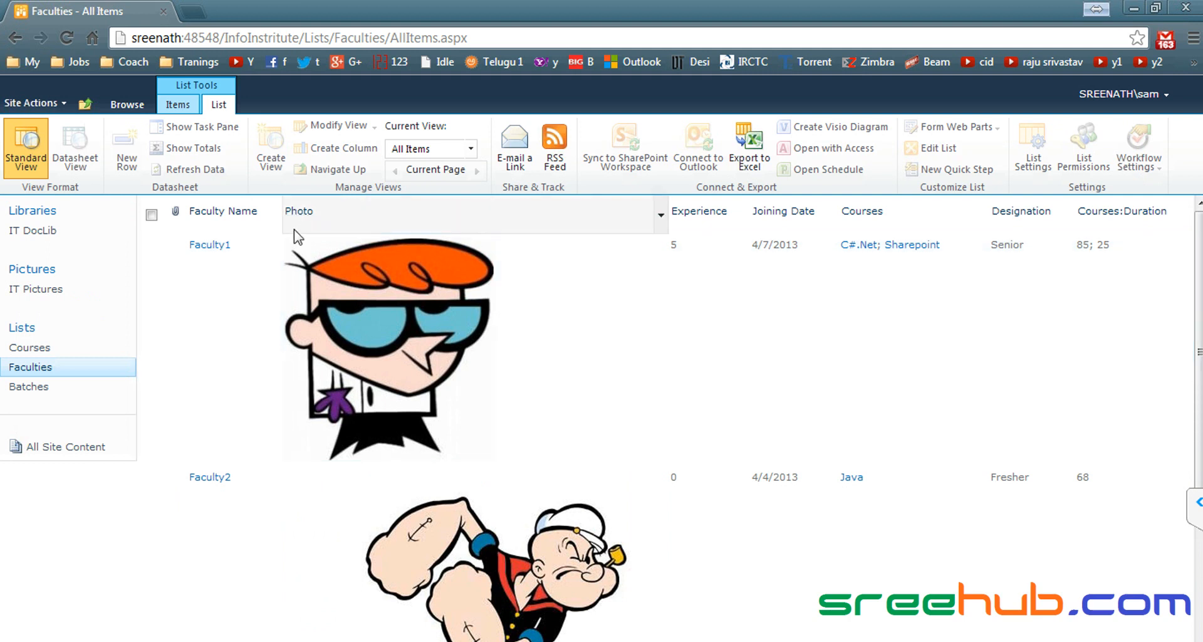
pyautogui.scroll(-4, 242, 389)
pyautogui.scroll(4, 242, 389)
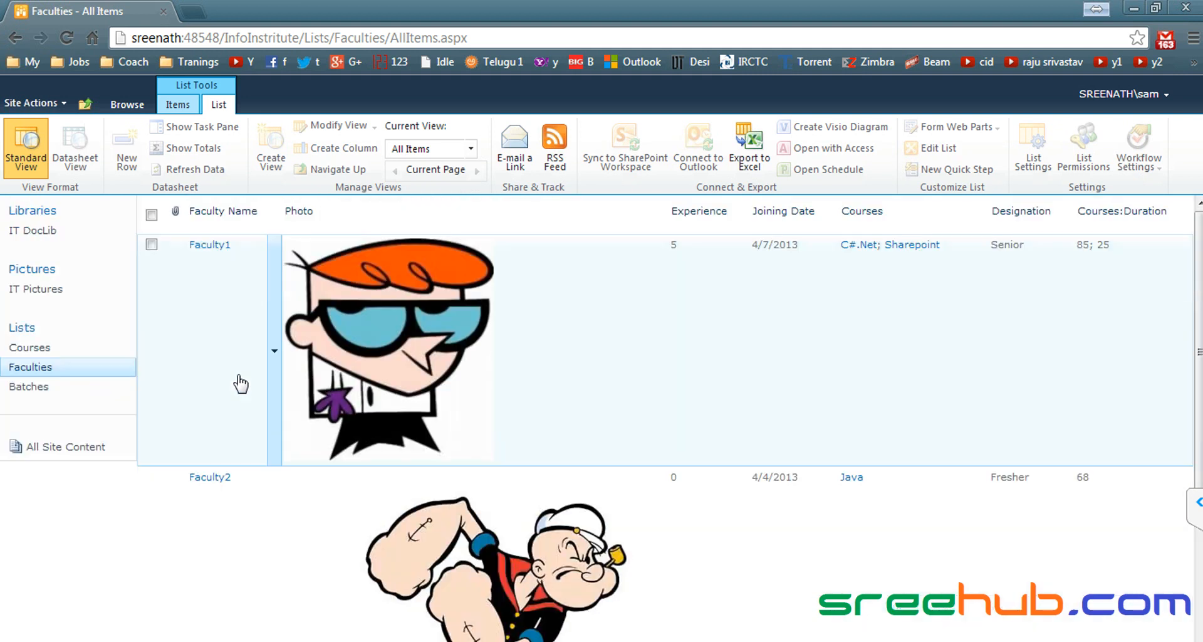
pyautogui.click(33, 388)
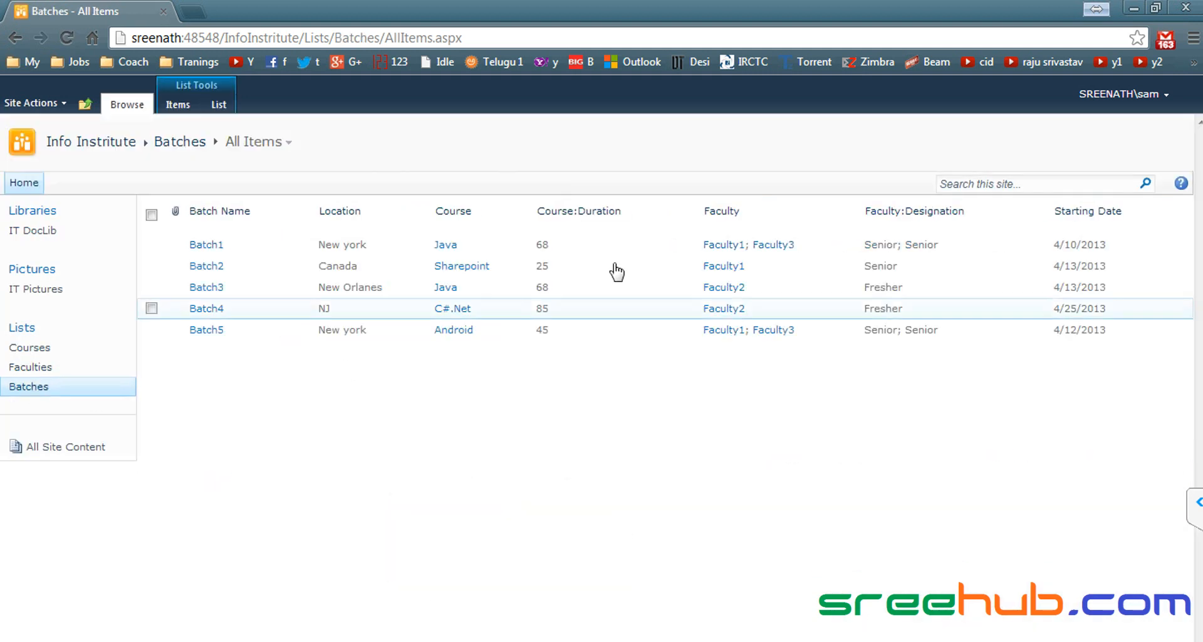
pyautogui.click(219, 104)
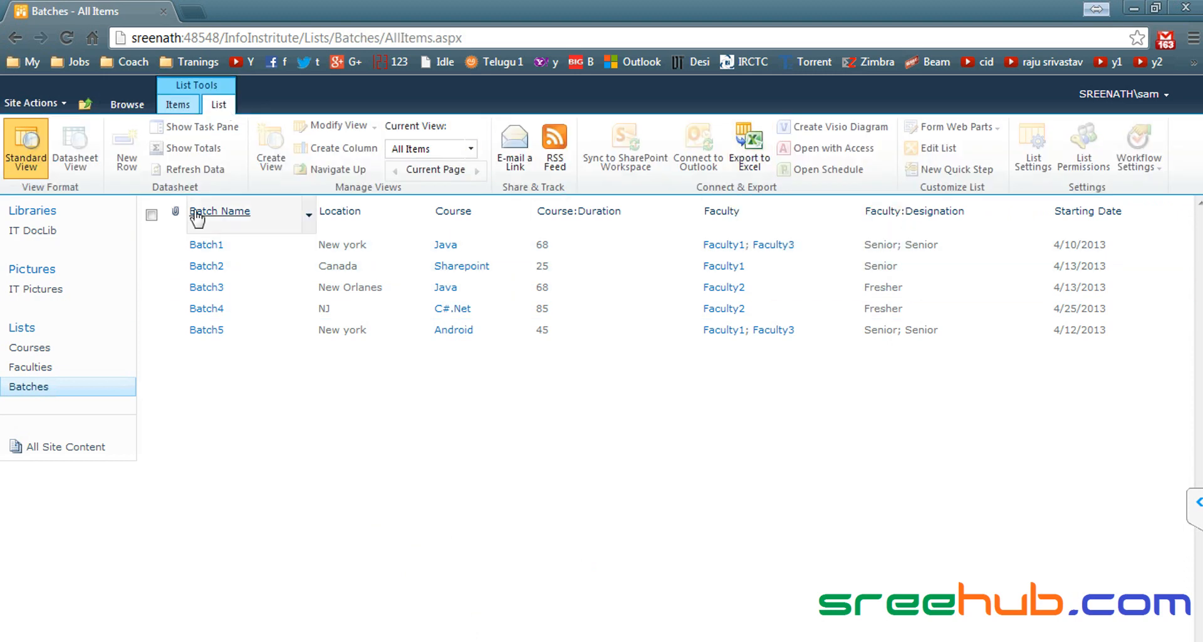
pyautogui.click(35, 232)
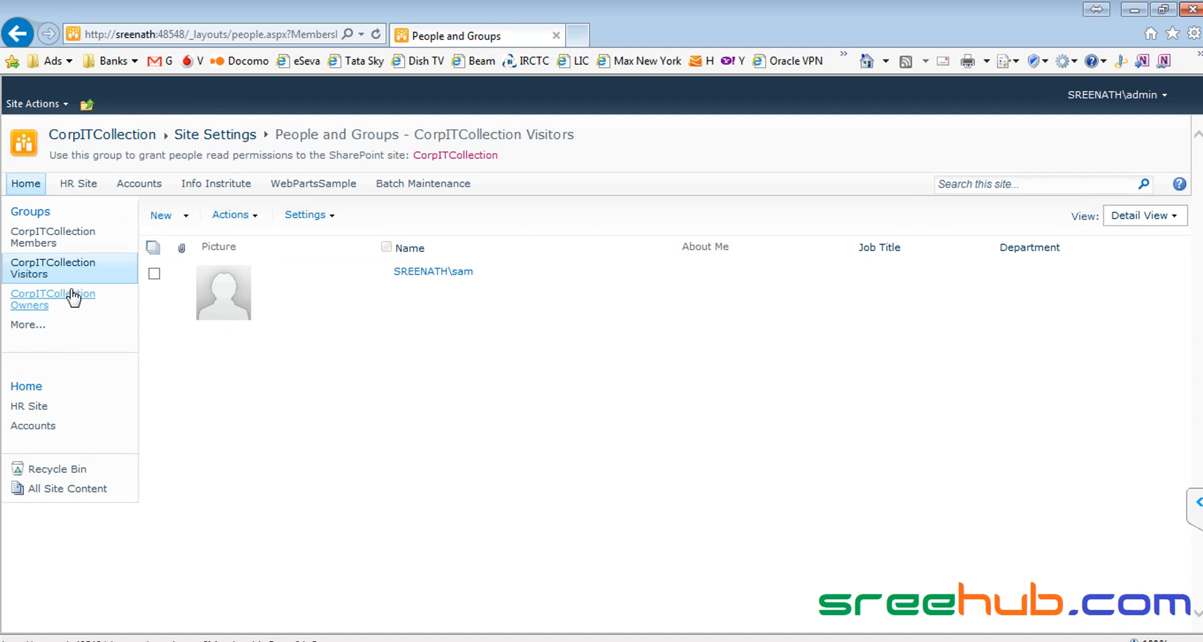
# Step: Start adding sam to the CorpITCollection Members group and resolve the name
pyautogui.click(44, 244)
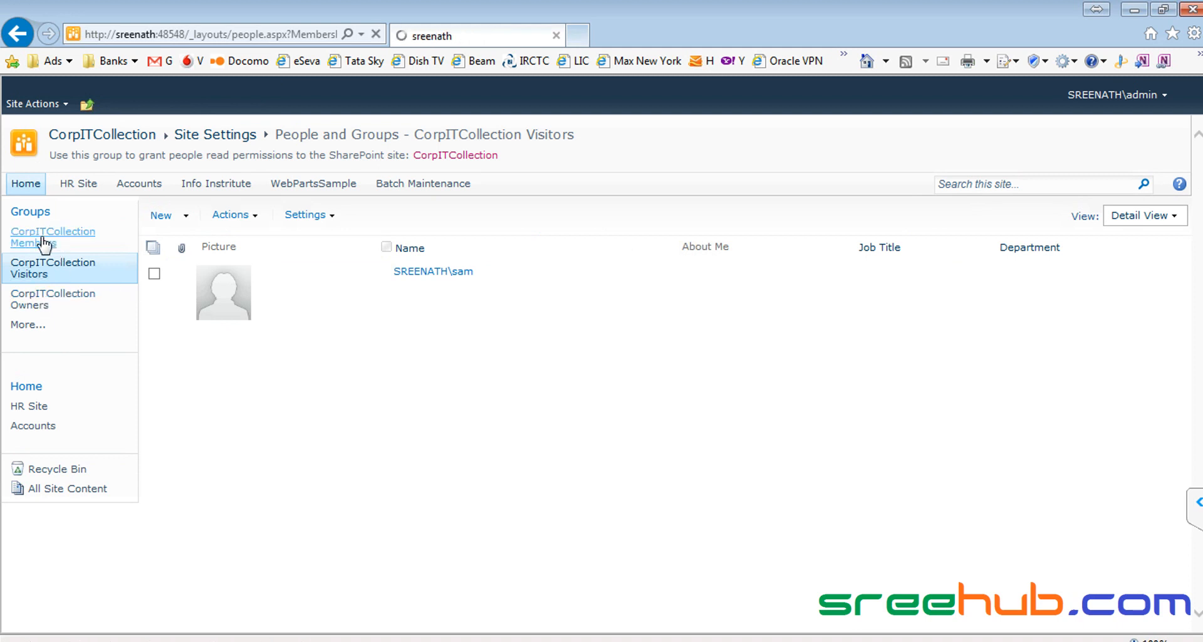
pyautogui.click(158, 216)
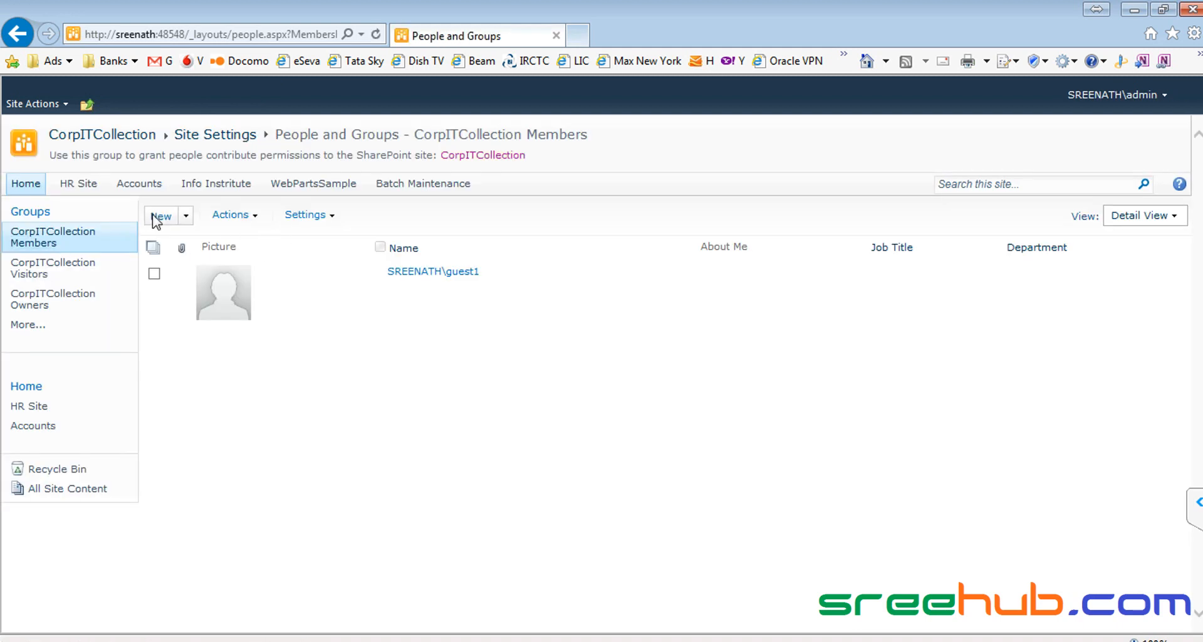
pyautogui.press('BackSpace')
pyautogui.write('sam')
pyautogui.click(823, 368)
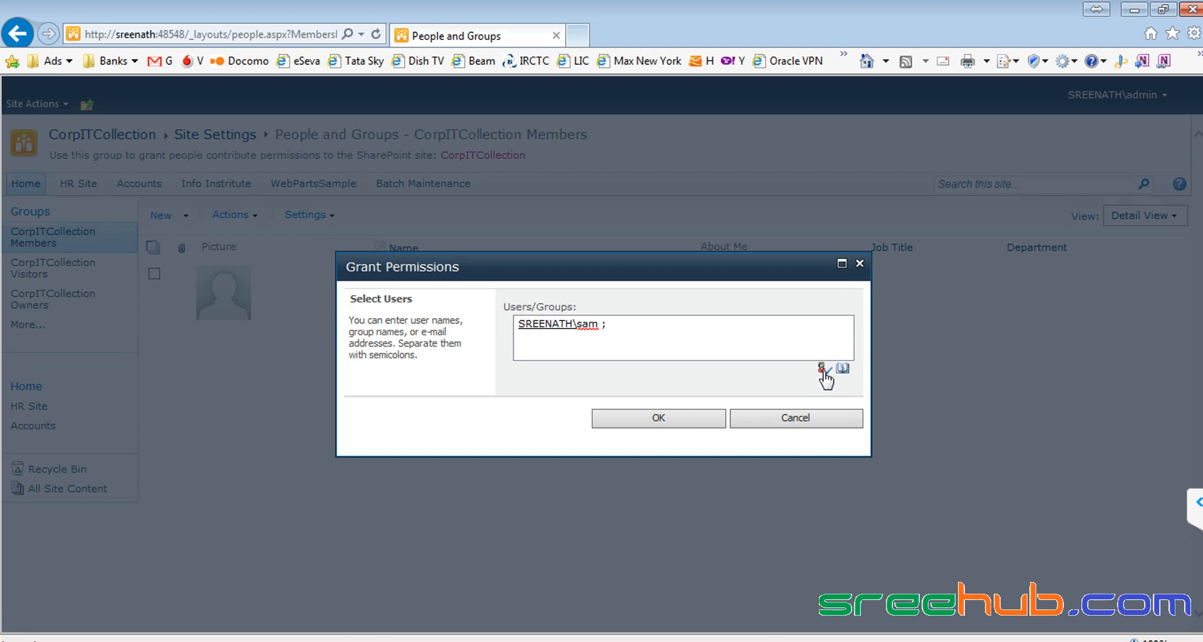
# Step: Clear the resolved entry from the Users/Groups field
pyautogui.click(543, 326)
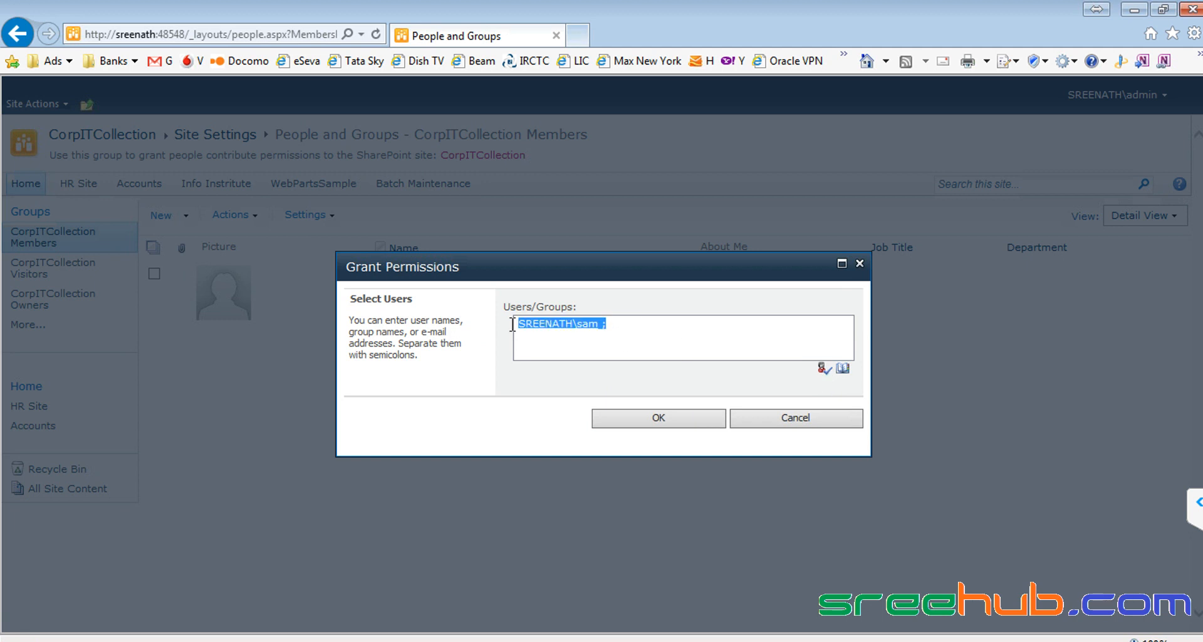
pyautogui.click(646, 341)
pyautogui.moveTo(578, 328); pyautogui.dragTo(518, 328)
pyautogui.tripleClick(538, 327)
pyautogui.click(519, 326)
pyautogui.tripleClick(580, 326)
pyautogui.click(660, 333)
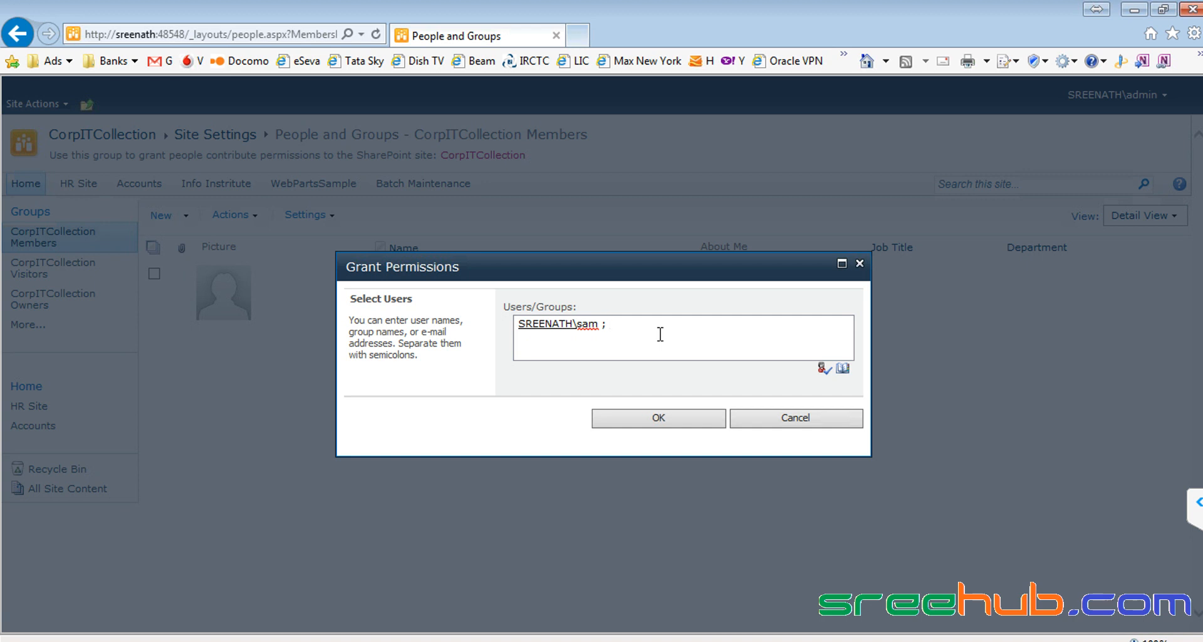
pyautogui.hotkey('ctrl', 'a')
pyautogui.press('BackSpace')
# Step: Re-enter sam, check the name, and add him to CorpITCollection Members
pyautogui.write('USdomain')
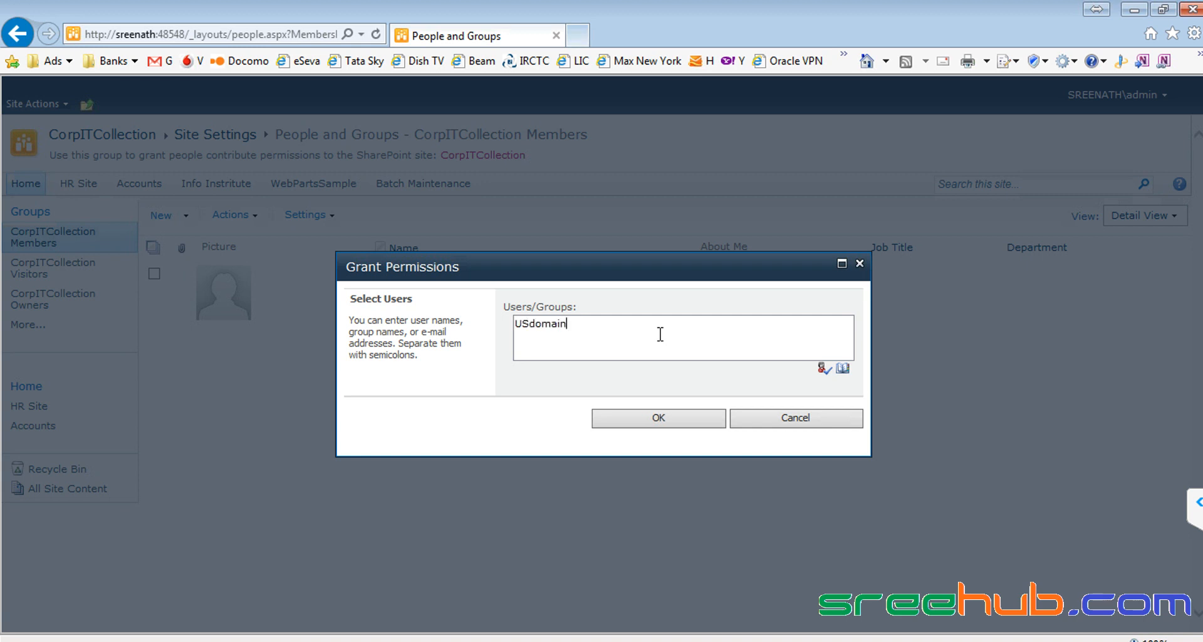
pyautogui.write('\\')
pyautogui.write('Muhamm')
pyautogui.write('ad')
pyautogui.write(';')
pyautogui.press('BackSpace')
pyautogui.press('BackSpace')
pyautogui.press('BackSpace')
pyautogui.press('BackSpace')
pyautogui.press('BackSpace')
pyautogui.press('BackSpace')
pyautogui.press('BackSpace')
pyautogui.press('BackSpace')
pyautogui.press('BackSpace')
pyautogui.press('BackSpace')
pyautogui.press('BackSpace')
pyautogui.press('BackSpace')
pyautogui.press('BackSpace')
pyautogui.press('BackSpace')
pyautogui.press('BackSpace')
pyautogui.press('BackSpace')
pyautogui.press('BackSpace')
pyautogui.press('BackSpace')
pyautogui.write('sam')
pyautogui.click(823, 369)
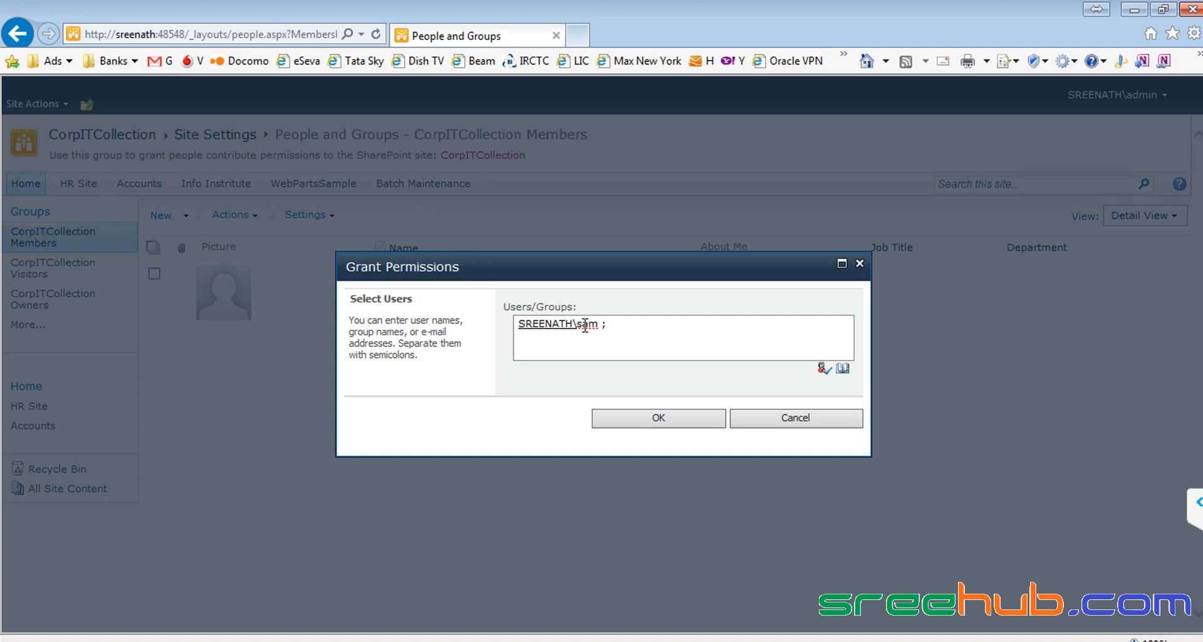
pyautogui.click(660, 418)
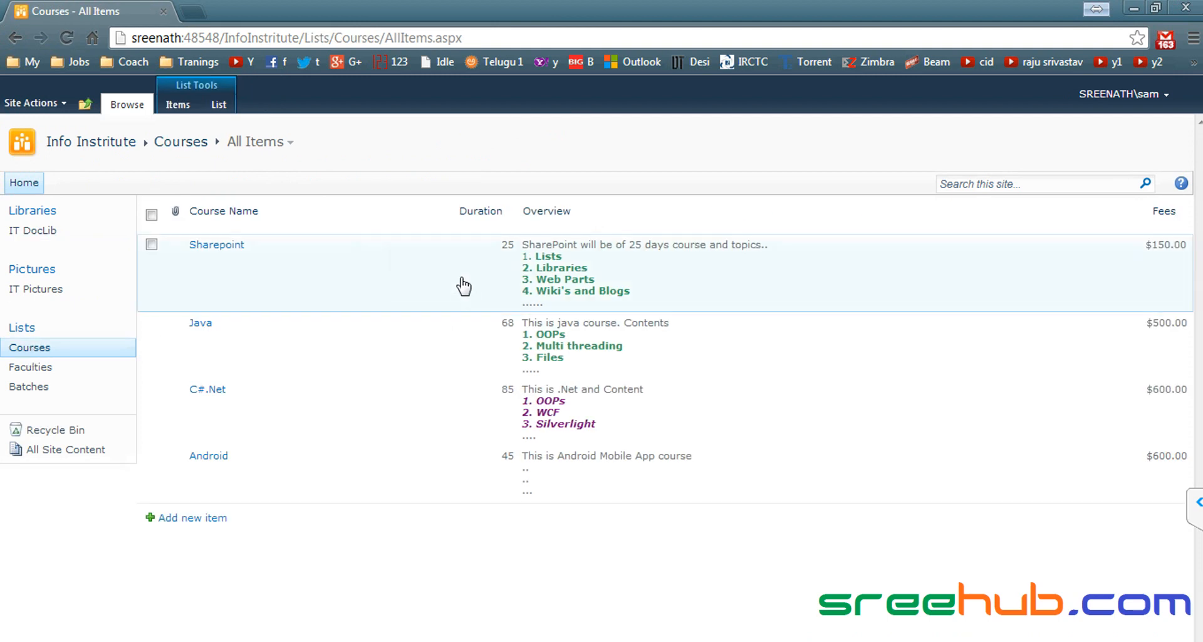
# Step: Show the Courses 'Sharepoint' item's Edit/Delete Item menu, then highlight Group Level in the security notes
pyautogui.click(373, 273)
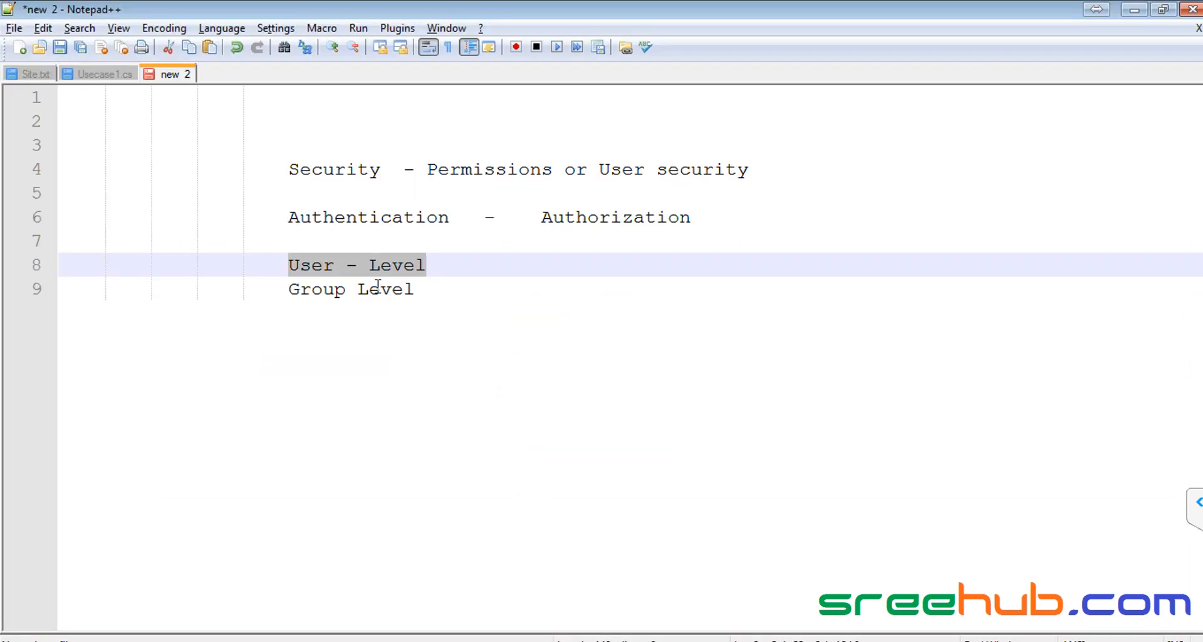
pyautogui.click(378, 287)
pyautogui.moveTo(423, 288); pyautogui.dragTo(445, 262)
# Step: Add indented Team member and Lead lines beneath the Group Level heading
pyautogui.moveTo(291, 300); pyautogui.dragTo(437, 290)
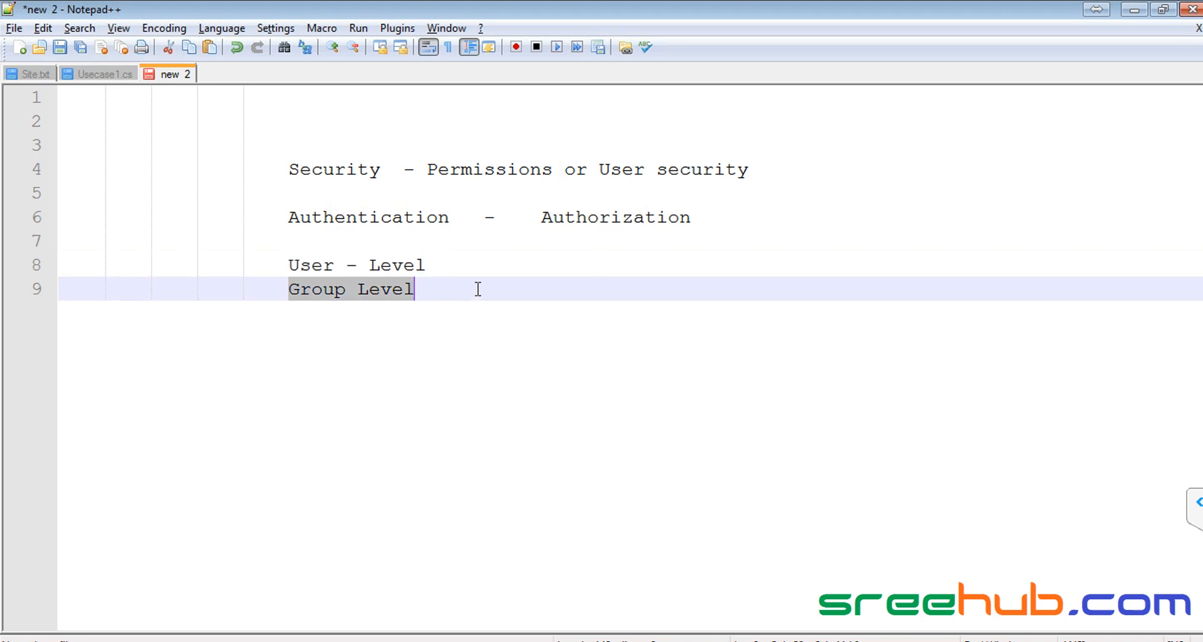
pyautogui.click(425, 296)
pyautogui.doubleClick(403, 290)
pyautogui.click(475, 304)
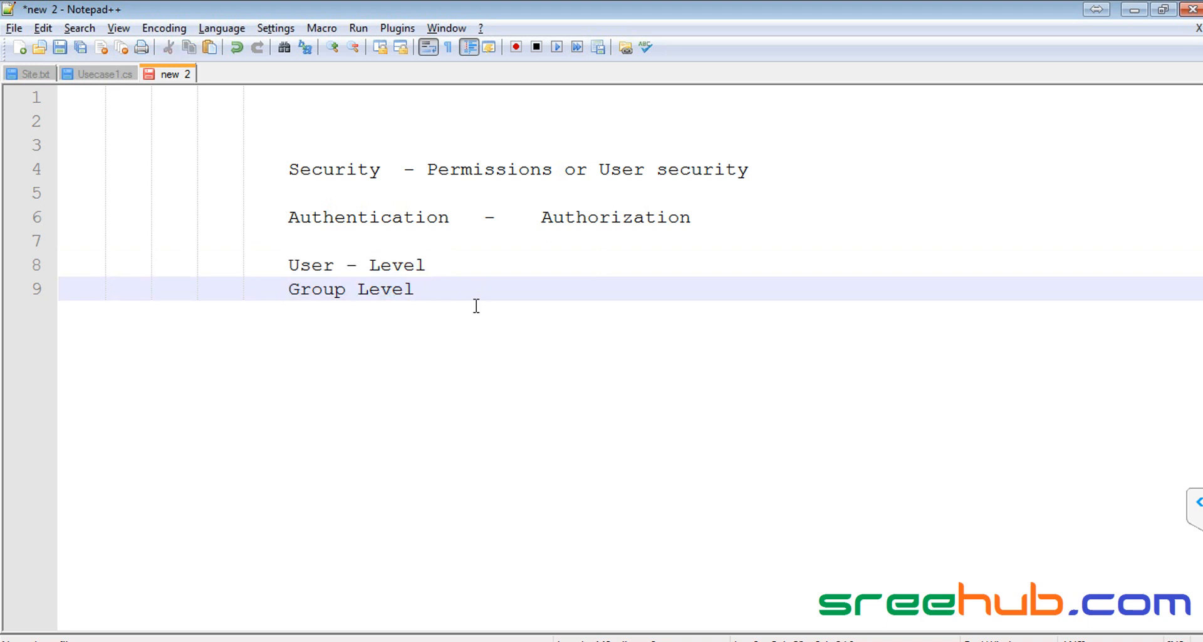
pyautogui.press('Return')
pyautogui.press('Return')
pyautogui.press('Tab')
pyautogui.press('Tab')
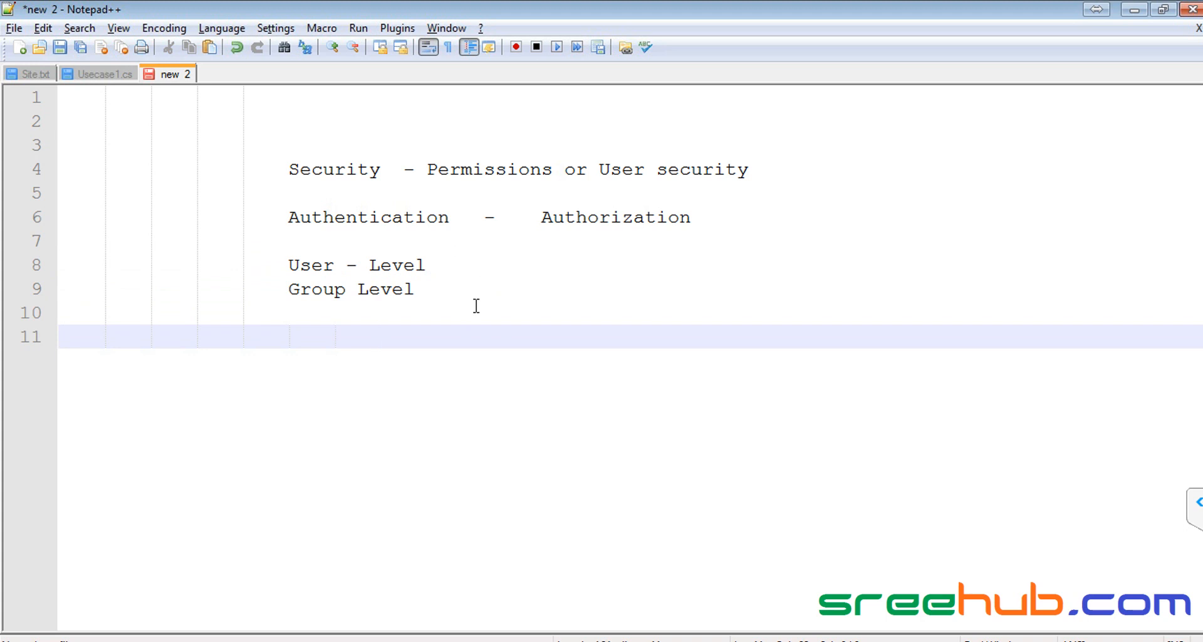
pyautogui.write('Team membe')
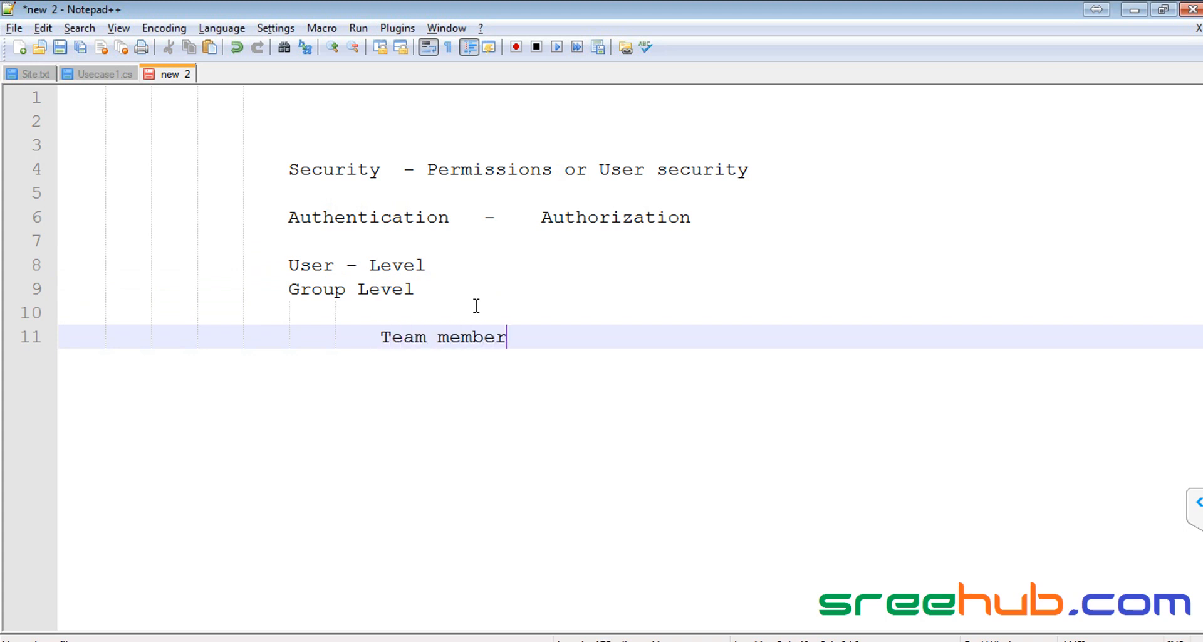
pyautogui.write('r')
pyautogui.press('Return')
pyautogui.write('Le')
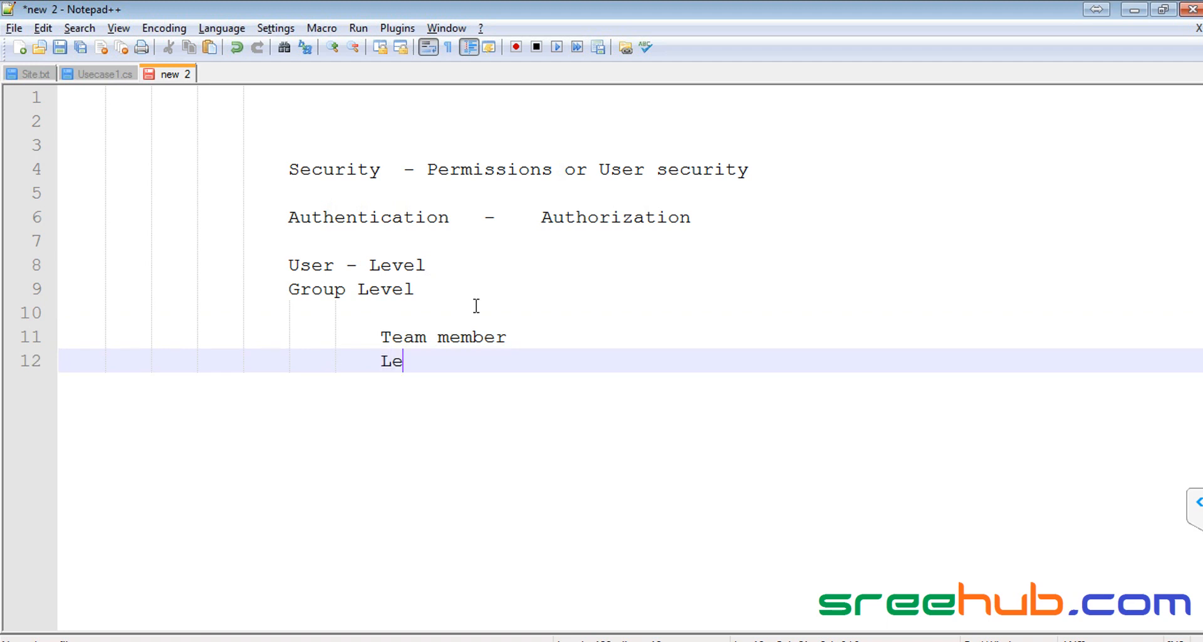
pyautogui.write('ad')
# Step: Continue the role hierarchy with Manager, Director, CEO and Chairman
pyautogui.press('Return')
pyautogui.write('M')
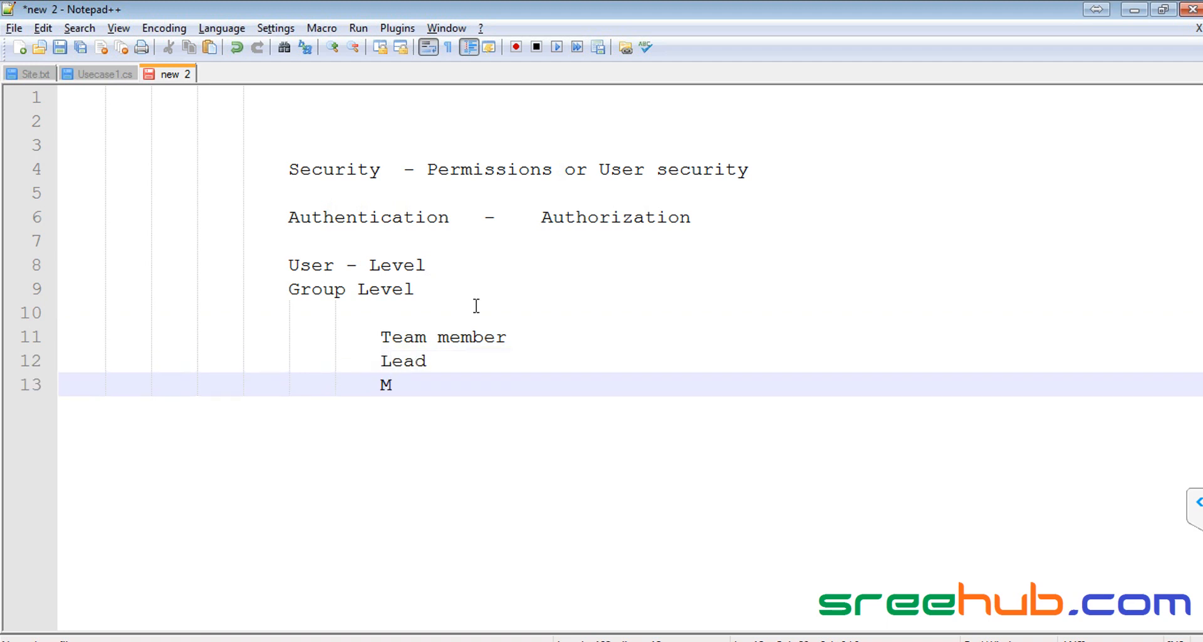
pyautogui.write('anager')
pyautogui.press('Return')
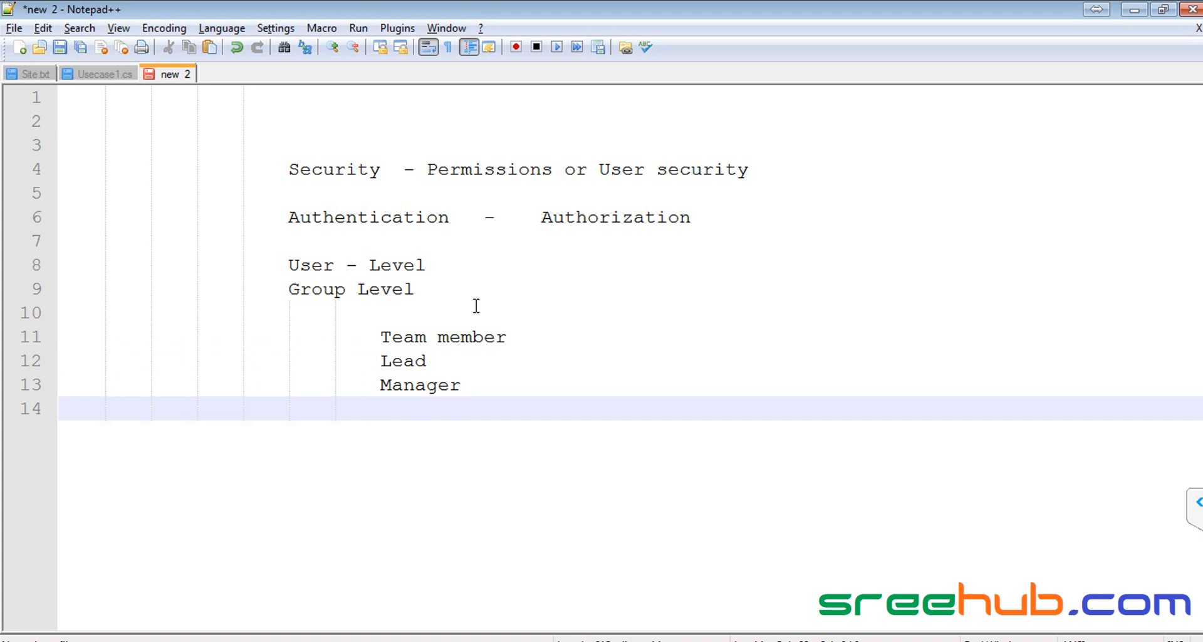
pyautogui.write('Director')
pyautogui.press('Return')
pyautogui.write('CEO')
pyautogui.press('Return')
pyautogui.write('Ch')
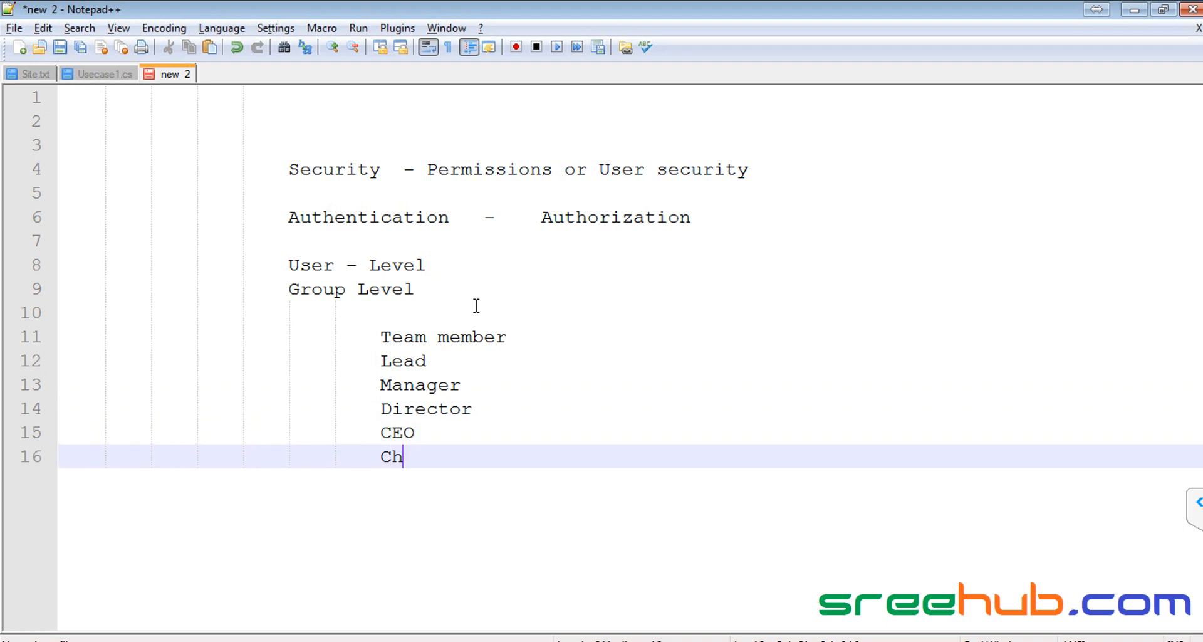
pyautogui.write('airman')
# Step: Select the role lines up to Team member, then the Team member and Lead lines
pyautogui.hotkey('shift', 'Up')
pyautogui.hotkey('shift', 'Up')
pyautogui.hotkey('shift', 'Up')
pyautogui.hotkey('shift', 'Up')
pyautogui.hotkey('shift', 'Up')
pyautogui.hotkey('shift', 'Home')
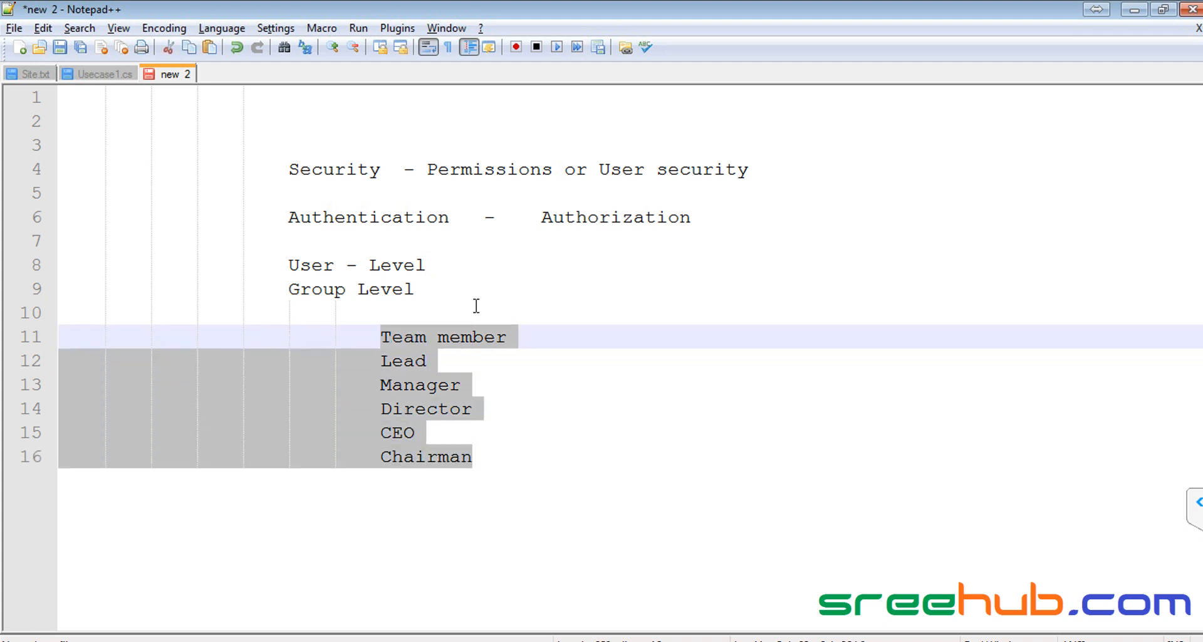
pyautogui.click(384, 336)
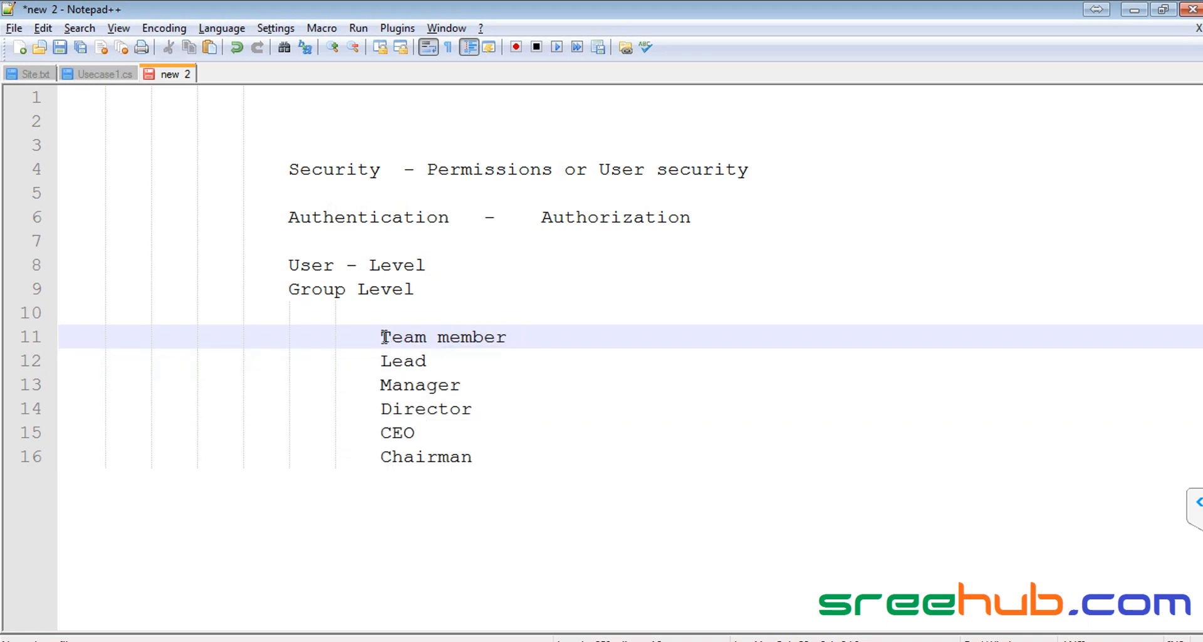
pyautogui.moveTo(384, 336); pyautogui.dragTo(545, 354)
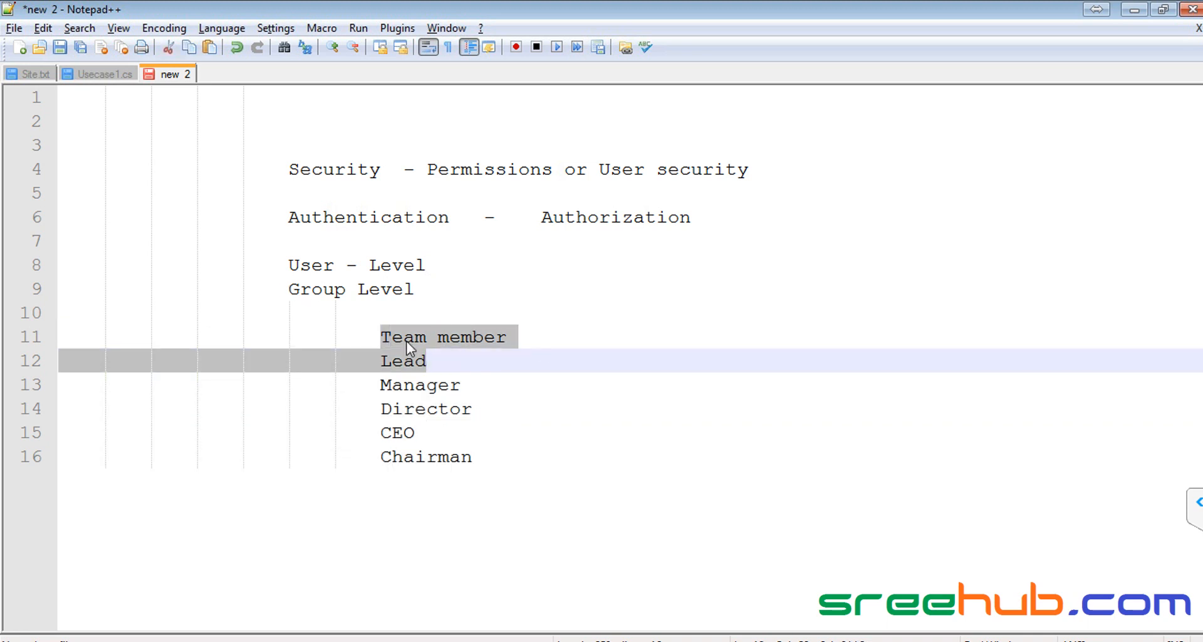
# Step: Add an indented user line 'Person1, guest2' under Team member
pyautogui.click(384, 336)
pyautogui.click(537, 338)
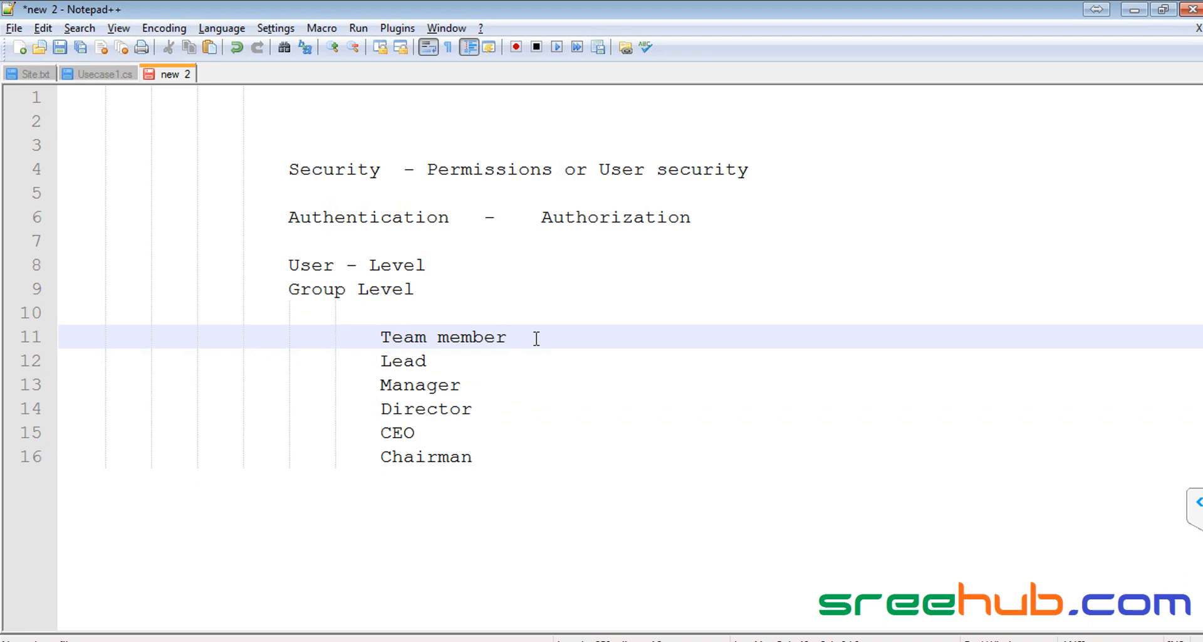
pyautogui.press('Return')
pyautogui.write('Personl')
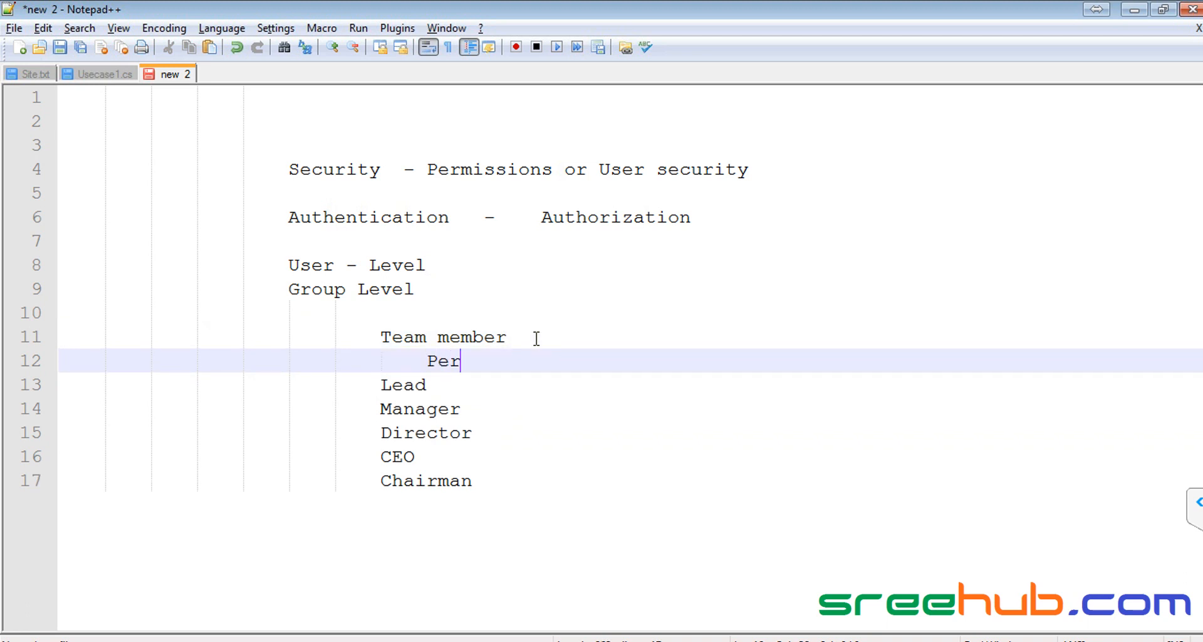
pyautogui.press('BackSpace')
pyautogui.press('BackSpace')
pyautogui.write('n1,guest2')
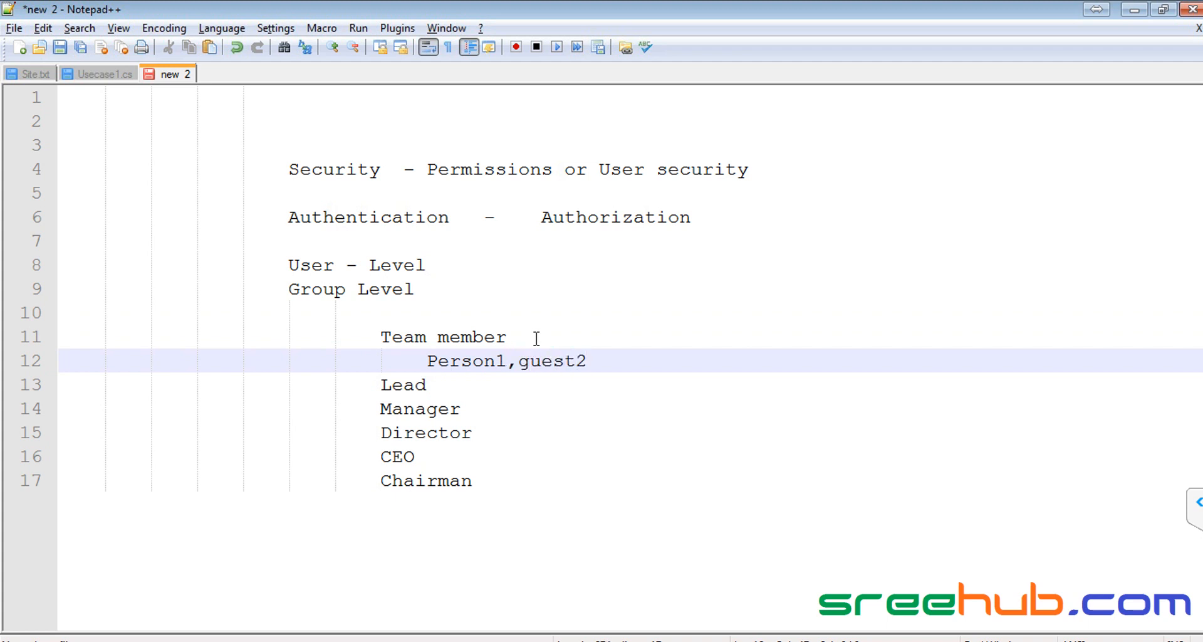
# Step: List two sample user names each under Lead and Manager, leaving an indented line under Director
pyautogui.click(439, 386)
pyautogui.press('Return')
pyautogui.press('Tab')
pyautogui.write('sam')
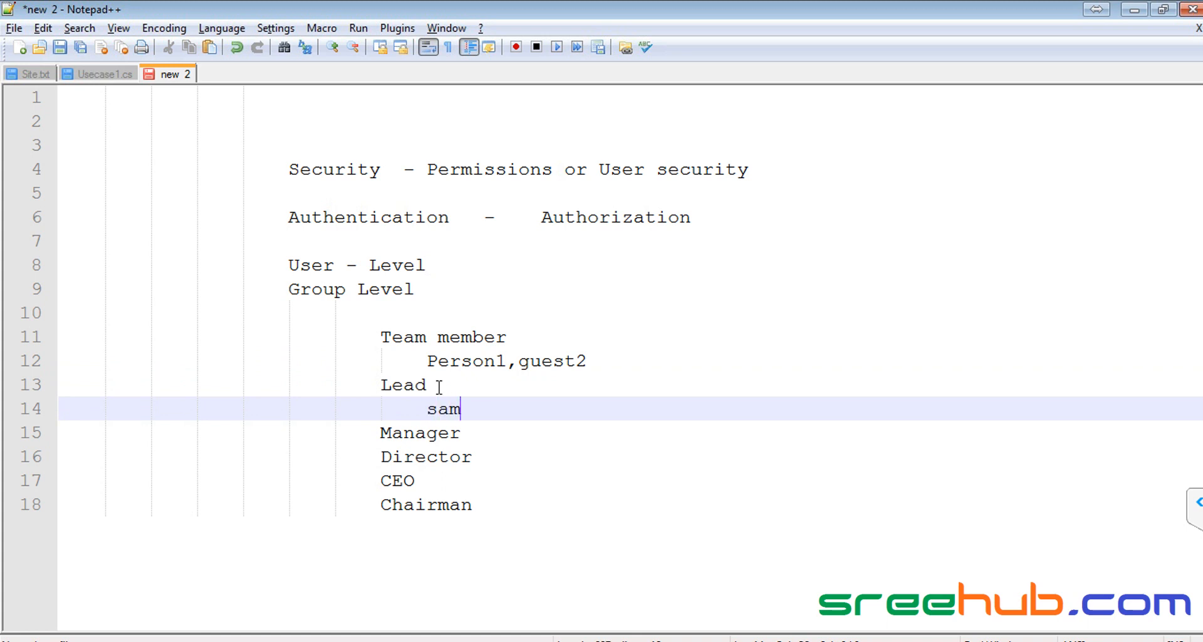
pyautogui.write(',kiran')
pyautogui.press('Down')
pyautogui.press('Return')
pyautogui.press('Tab')
pyautogui.write('muhammad,trup')
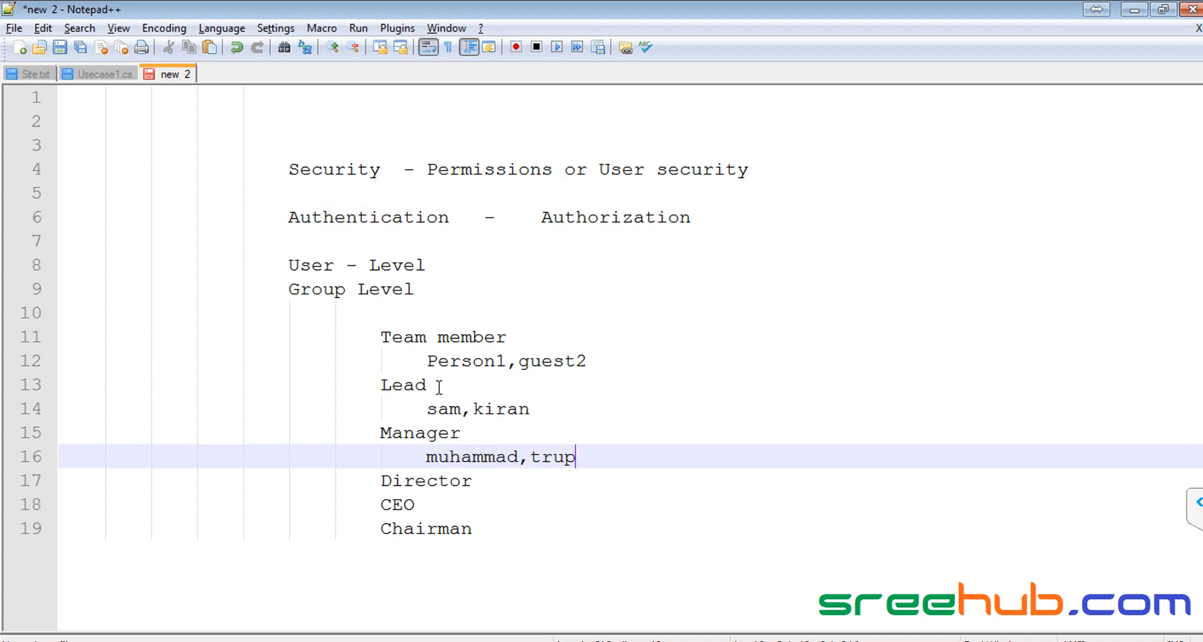
pyautogui.write('ti')
pyautogui.press('Down')
pyautogui.press('Return')
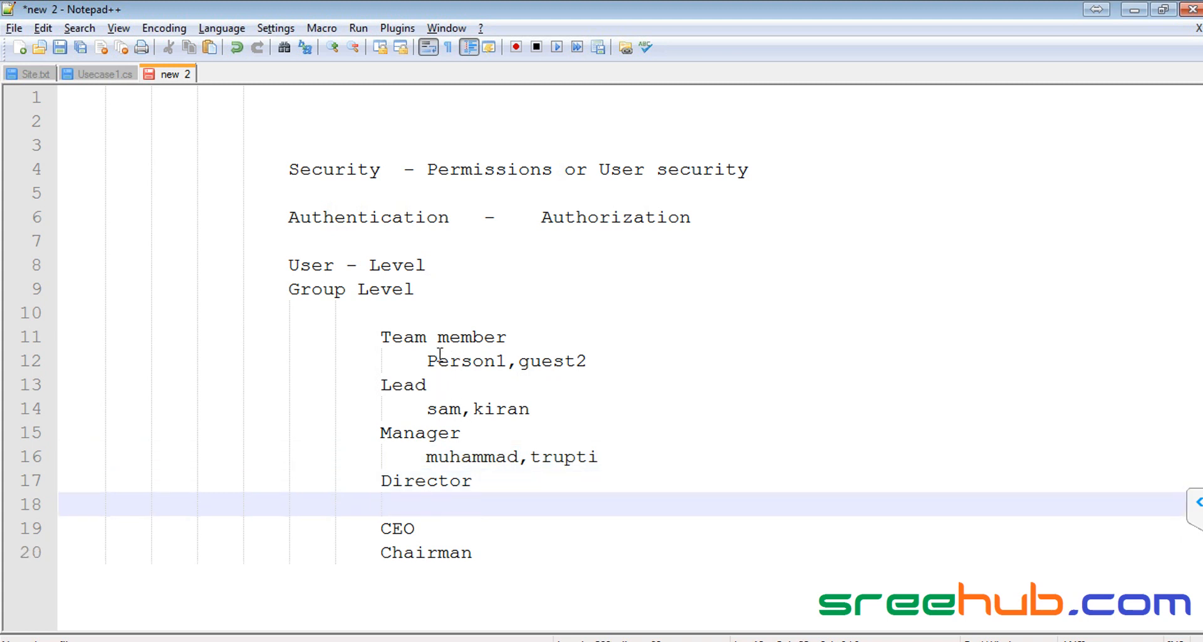
# Step: Highlight the user names under Team member, Manager and Lead in turn
pyautogui.moveTo(427, 360); pyautogui.dragTo(583, 362)
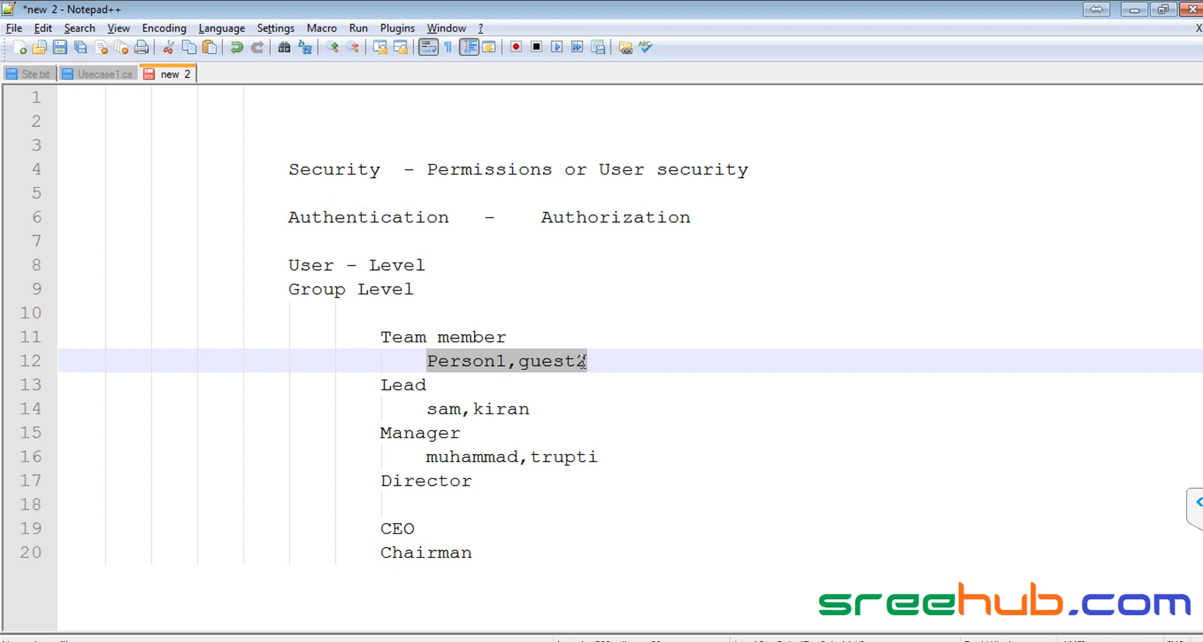
pyautogui.click(431, 364)
pyautogui.moveTo(429, 362); pyautogui.dragTo(627, 362)
pyautogui.moveTo(425, 457); pyautogui.dragTo(632, 455)
pyautogui.click(422, 409)
pyautogui.moveTo(422, 409); pyautogui.dragTo(605, 411)
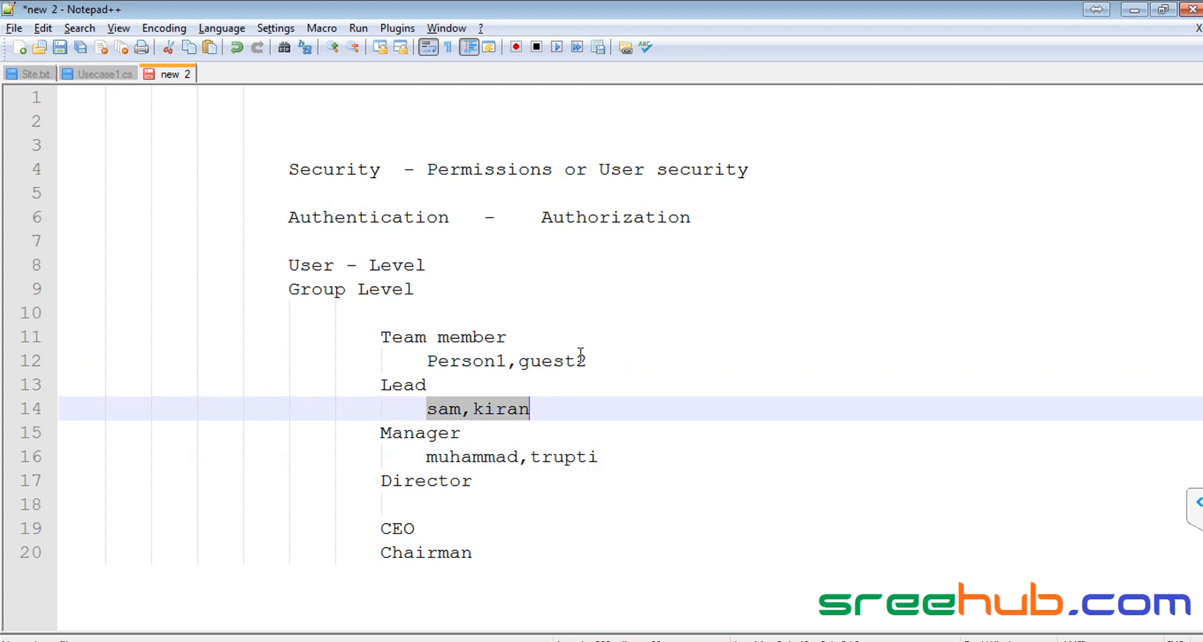
# Step: Append fresh1 and fresh2 to the Team member names, then switch to the browser's Members page
pyautogui.click(613, 361)
pyautogui.write(', fre')
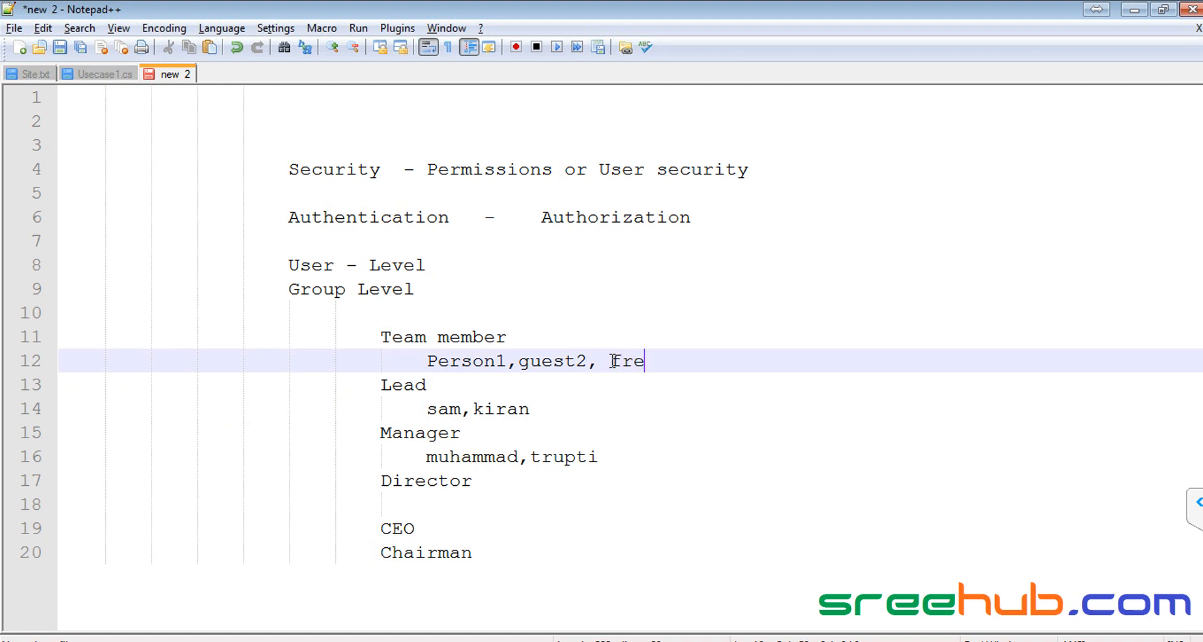
pyautogui.write('sh1,fresh1')
pyautogui.hotkey('ctrl', 'shift', 'Left')
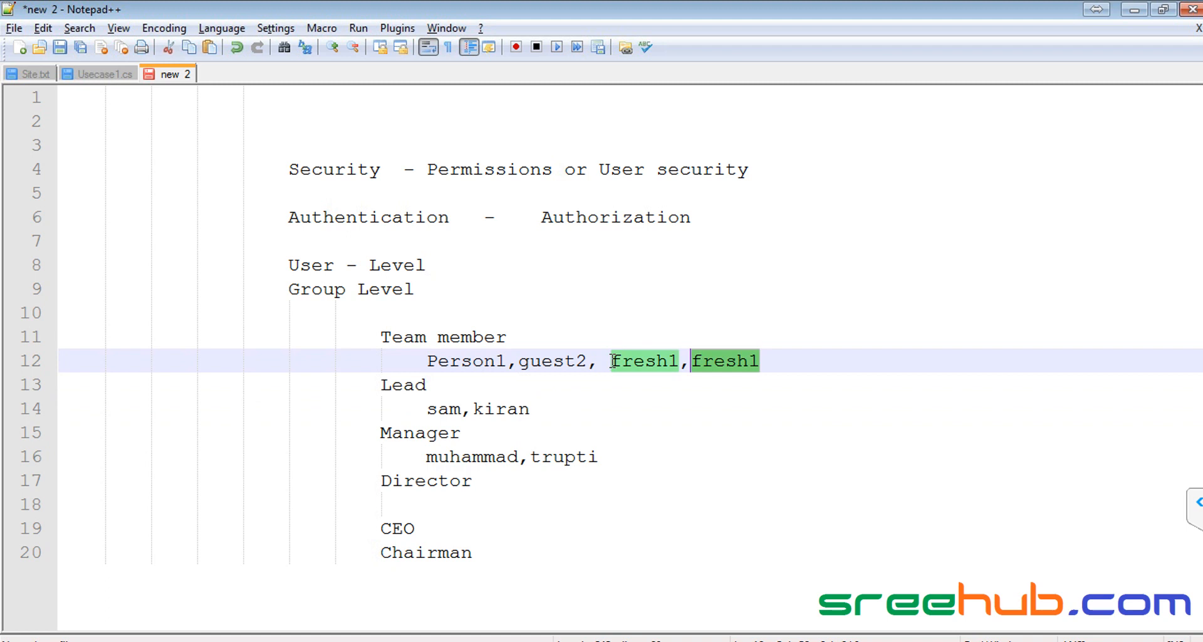
pyautogui.press('End')
pyautogui.press('BackSpace')
pyautogui.write('2')
pyautogui.hotkey('ctrl', 'shift', 'Left')
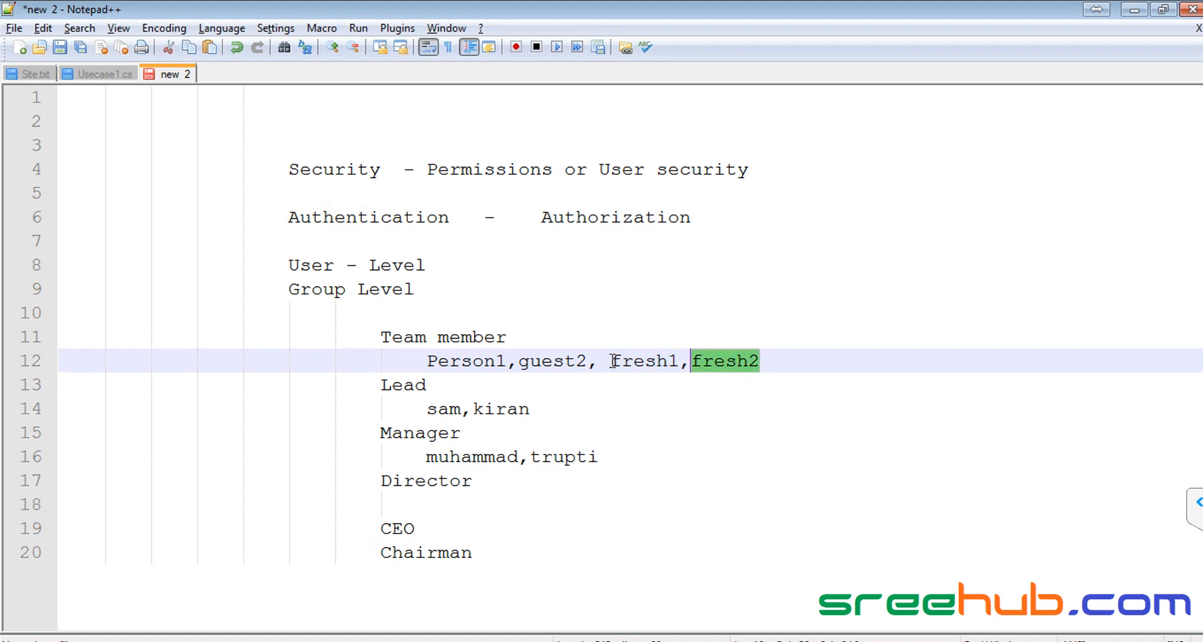
pyautogui.hotkey('ctrl', 'shift', 'Left')
pyautogui.hotkey('ctrl', 'shift', 'Left')
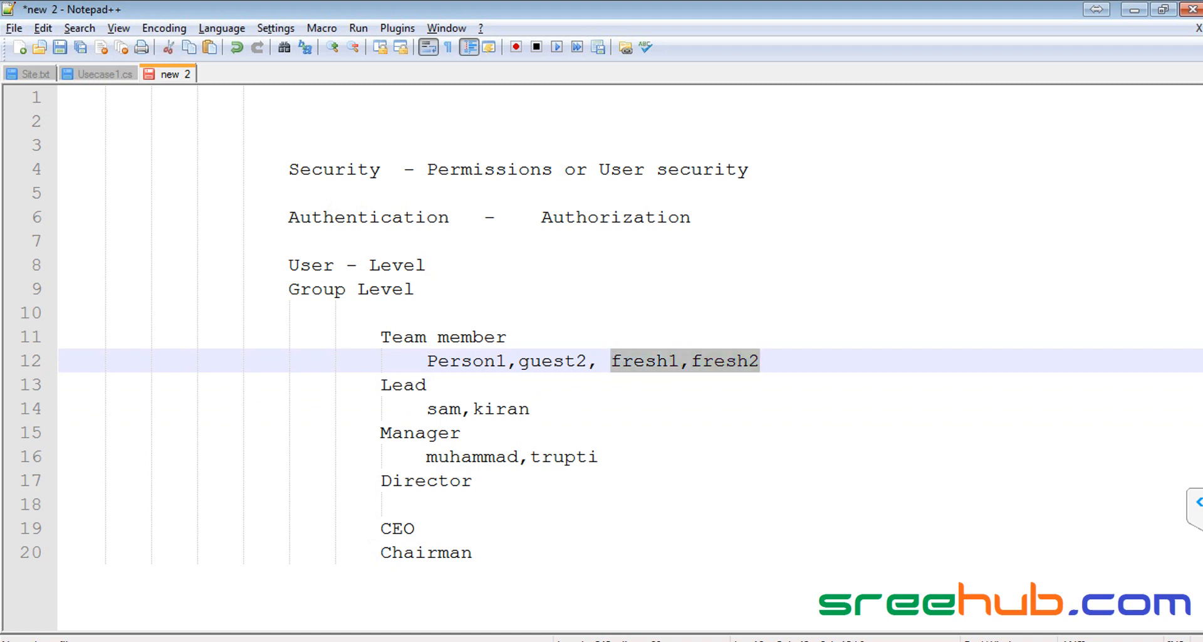
pyautogui.hotkey('alt', 'Tab')
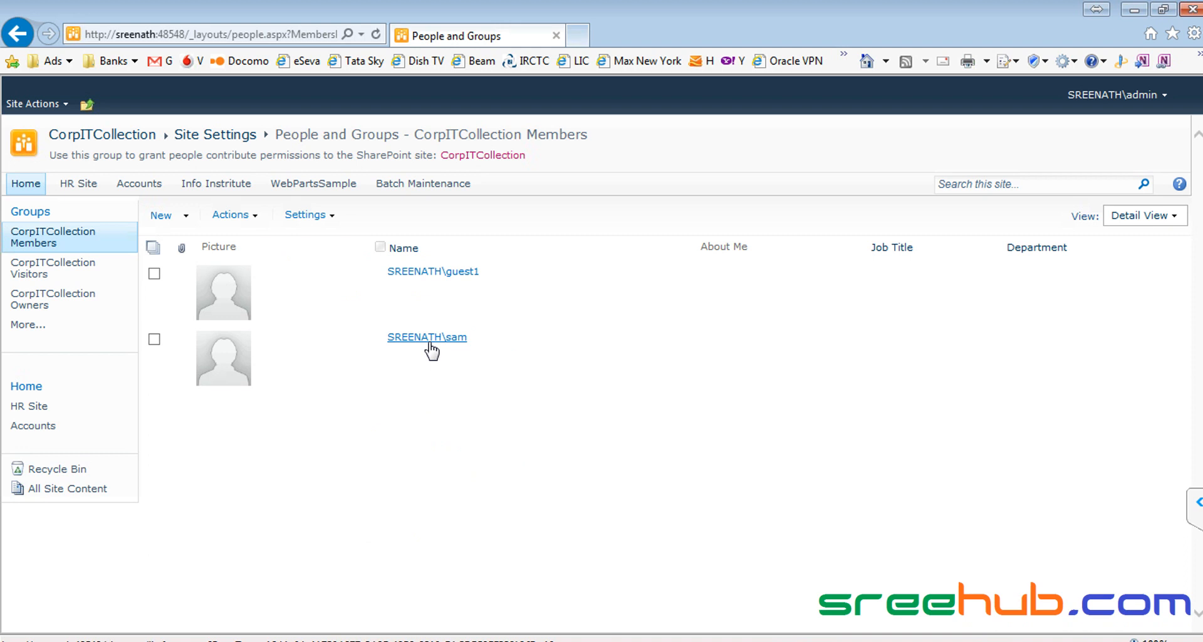
# Step: Switch from Internet Explorer back to the Notepad++ role notes with Alt+Tab
pyautogui.hotkey('alt', 'Tab')
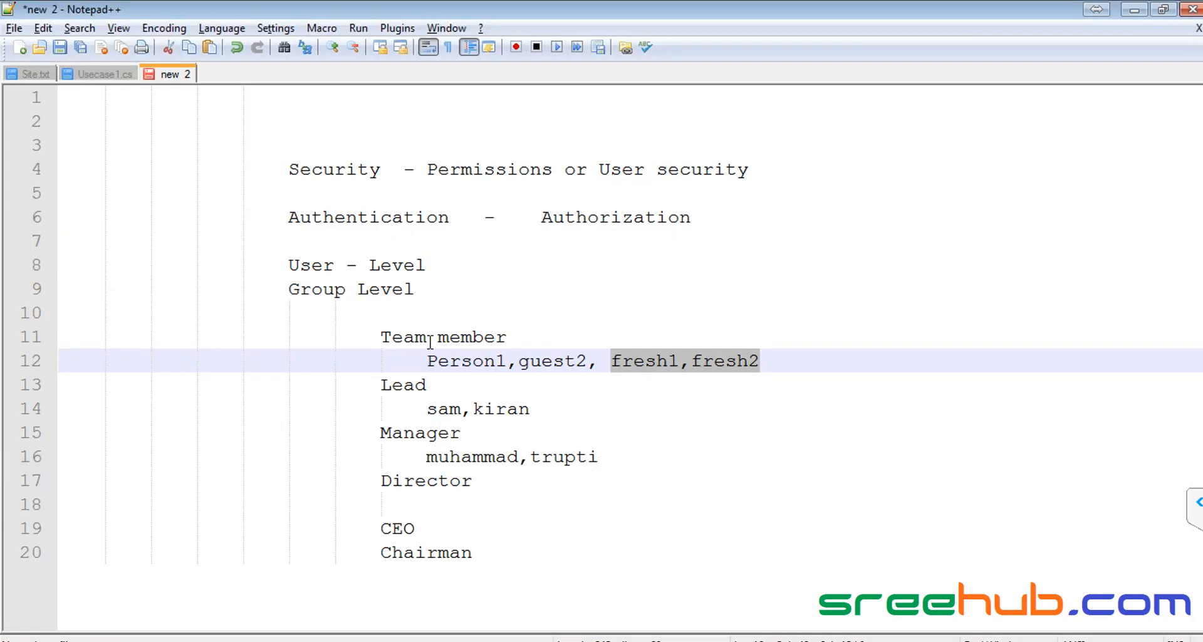
pyautogui.click(638, 364)
pyautogui.moveTo(608, 361); pyautogui.dragTo(676, 361)
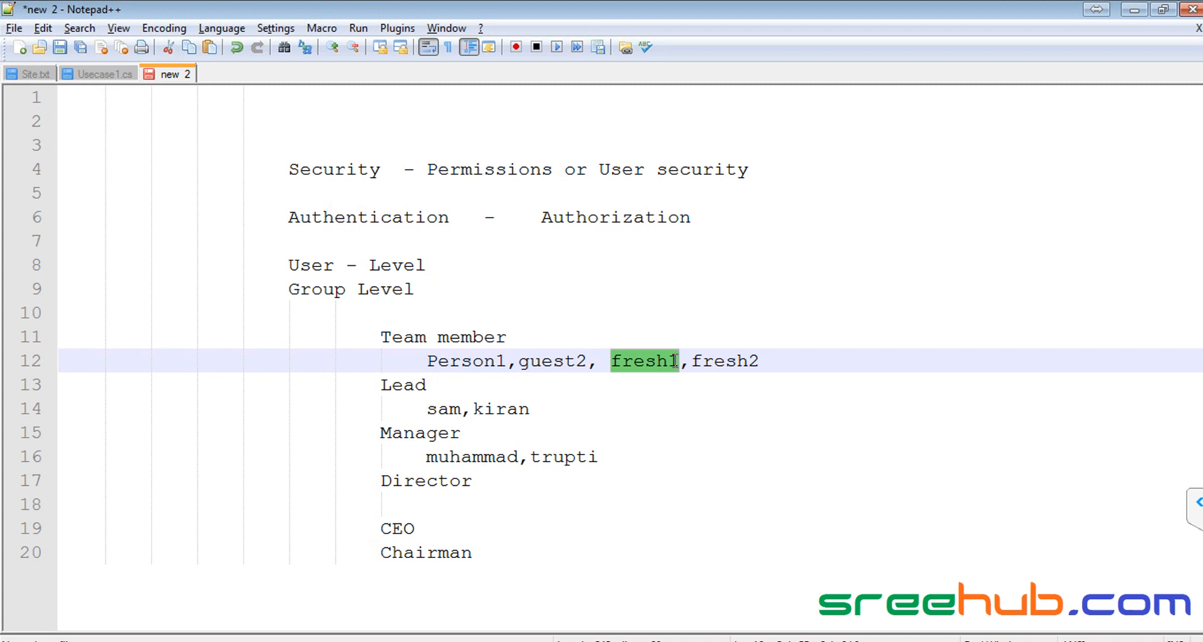
pyautogui.click(607, 362)
pyautogui.moveTo(377, 337); pyautogui.dragTo(536, 339)
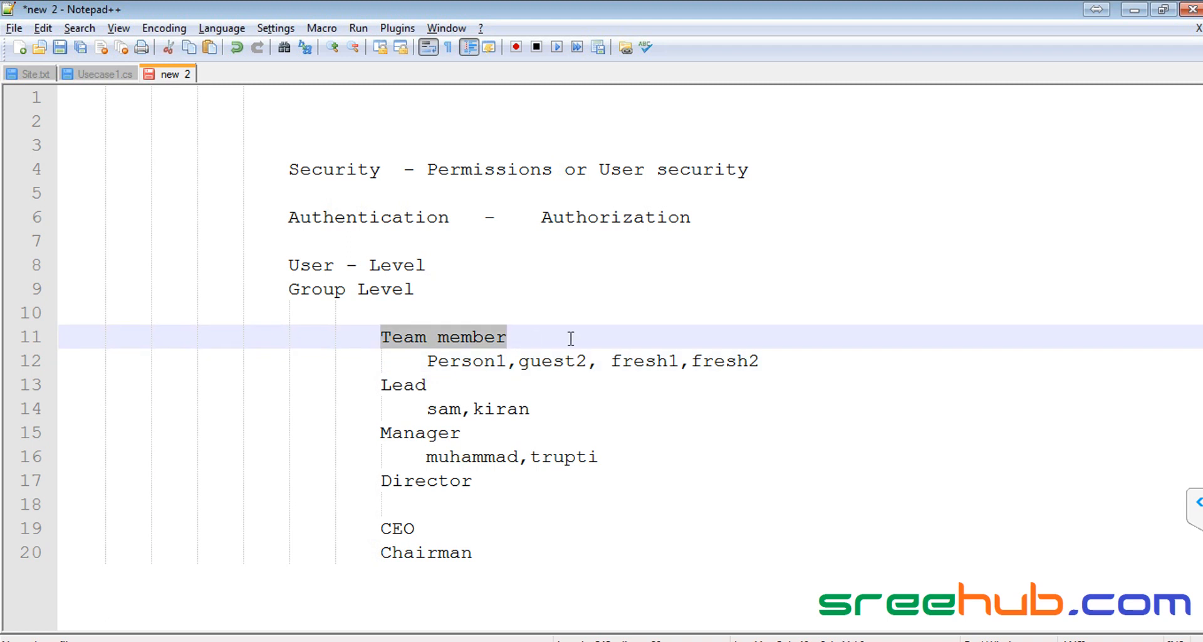
pyautogui.click(403, 338)
pyautogui.moveTo(385, 339); pyautogui.dragTo(543, 335)
pyautogui.click(449, 339)
pyautogui.moveTo(386, 338); pyautogui.dragTo(521, 337)
pyautogui.moveTo(384, 383); pyautogui.dragTo(442, 384)
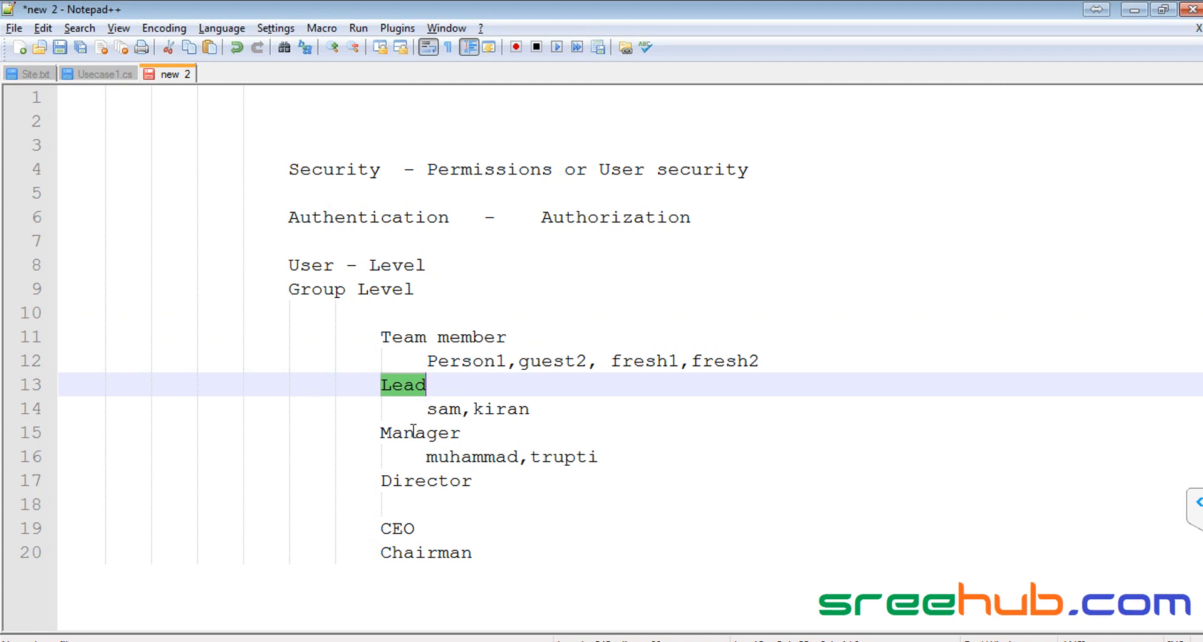
pyautogui.moveTo(378, 528); pyautogui.dragTo(377, 437)
pyautogui.click(399, 363)
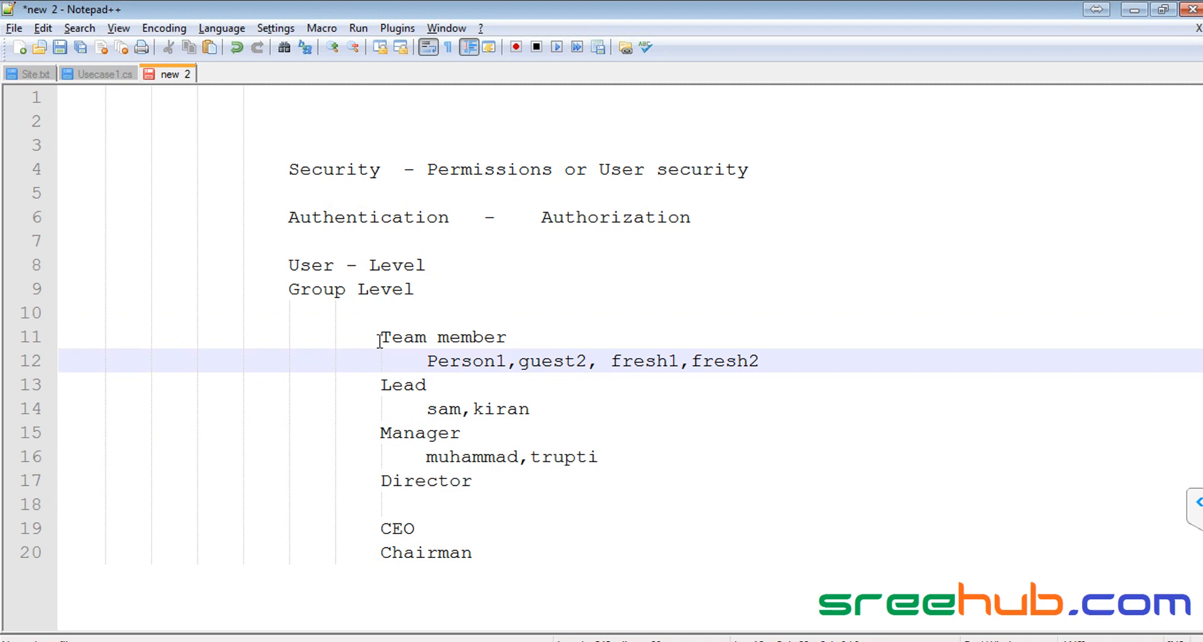
pyautogui.moveTo(381, 337); pyautogui.dragTo(540, 336)
pyautogui.moveTo(286, 266); pyautogui.dragTo(481, 265)
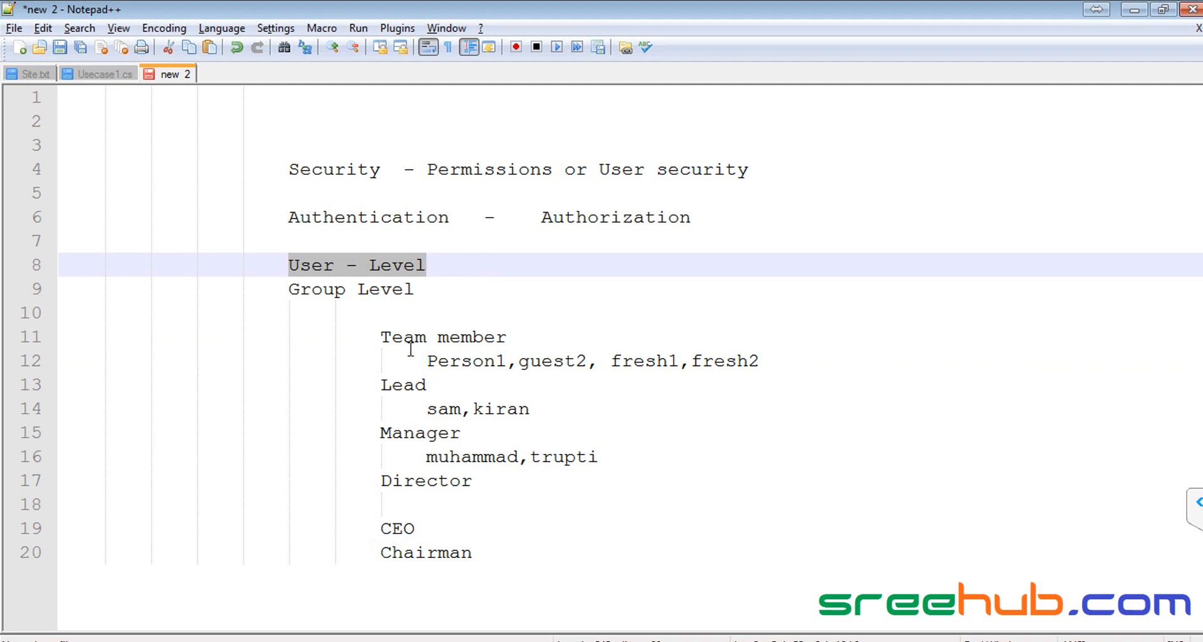
pyautogui.moveTo(381, 337); pyautogui.dragTo(562, 337)
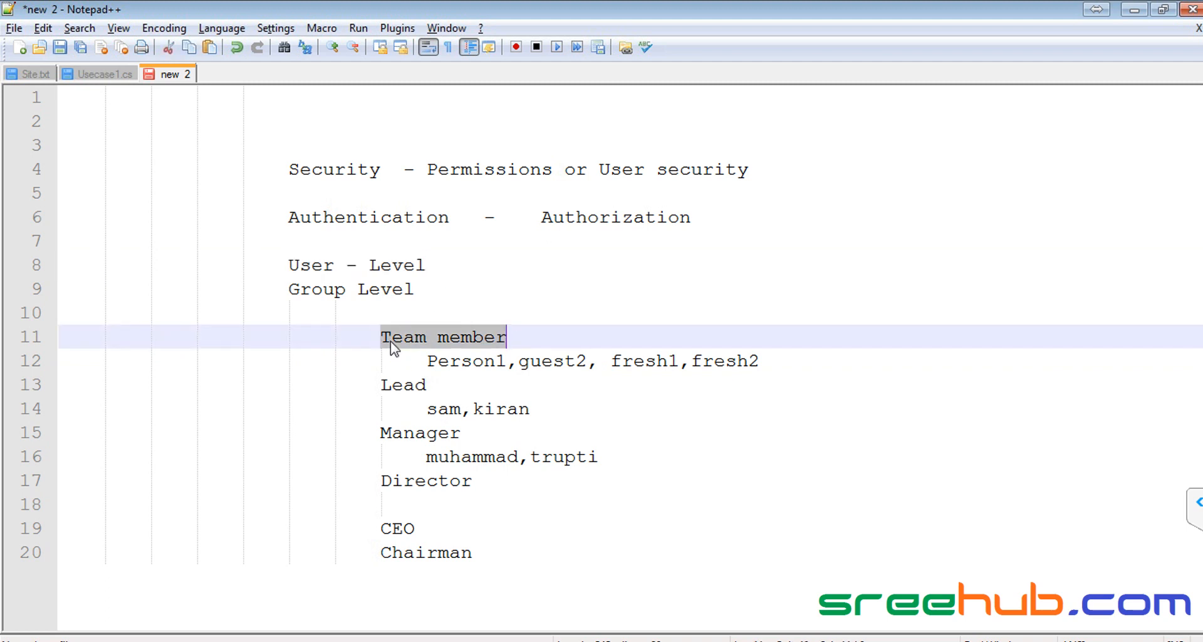
pyautogui.moveTo(382, 339); pyautogui.dragTo(498, 546)
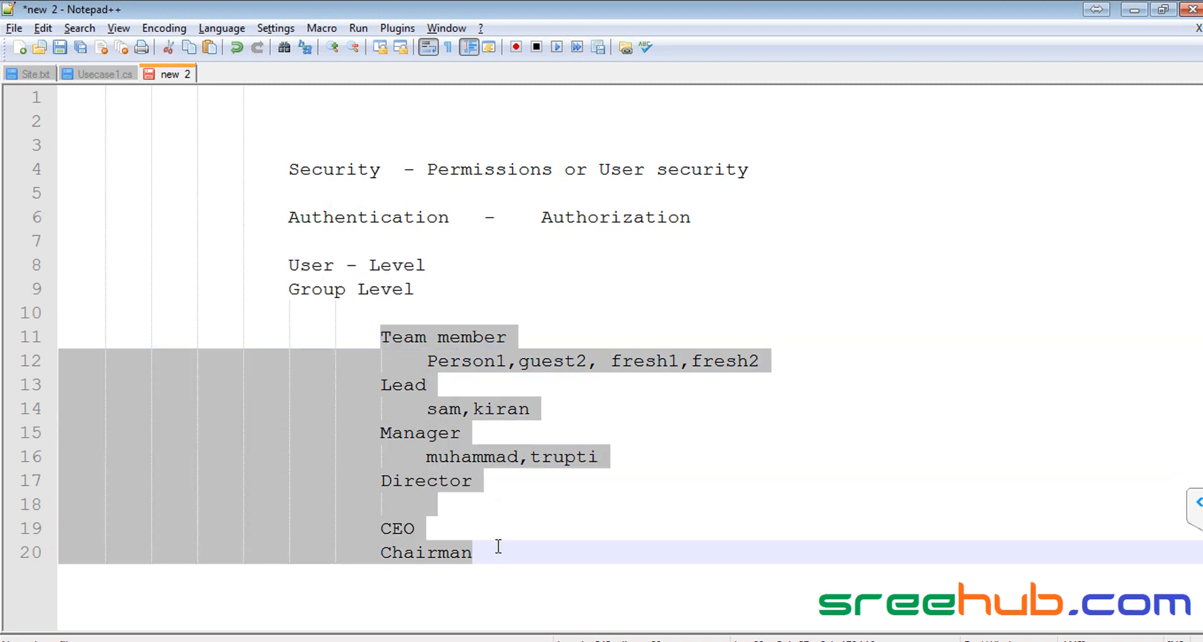
# Step: Add a 'Traineed' role heading below the Team member names with an indented line beneath
pyautogui.click(491, 345)
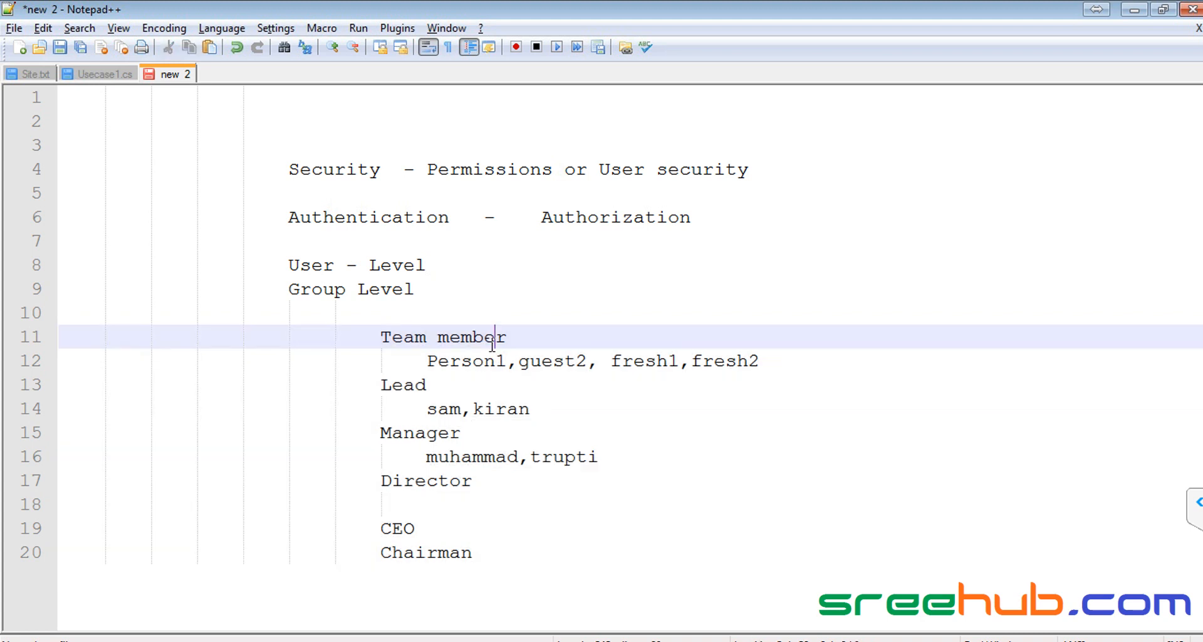
pyautogui.click(809, 366)
pyautogui.press('Return')
pyautogui.press('BackSpace')
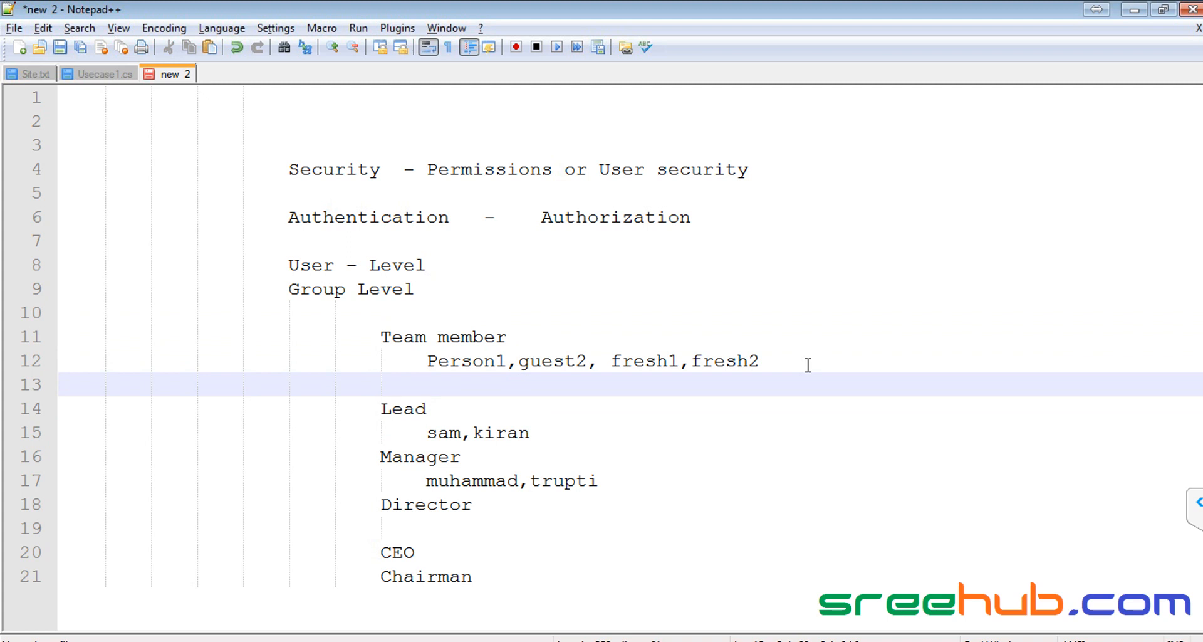
pyautogui.write('Traineed')
pyautogui.press('Return')
pyautogui.press('Tab')
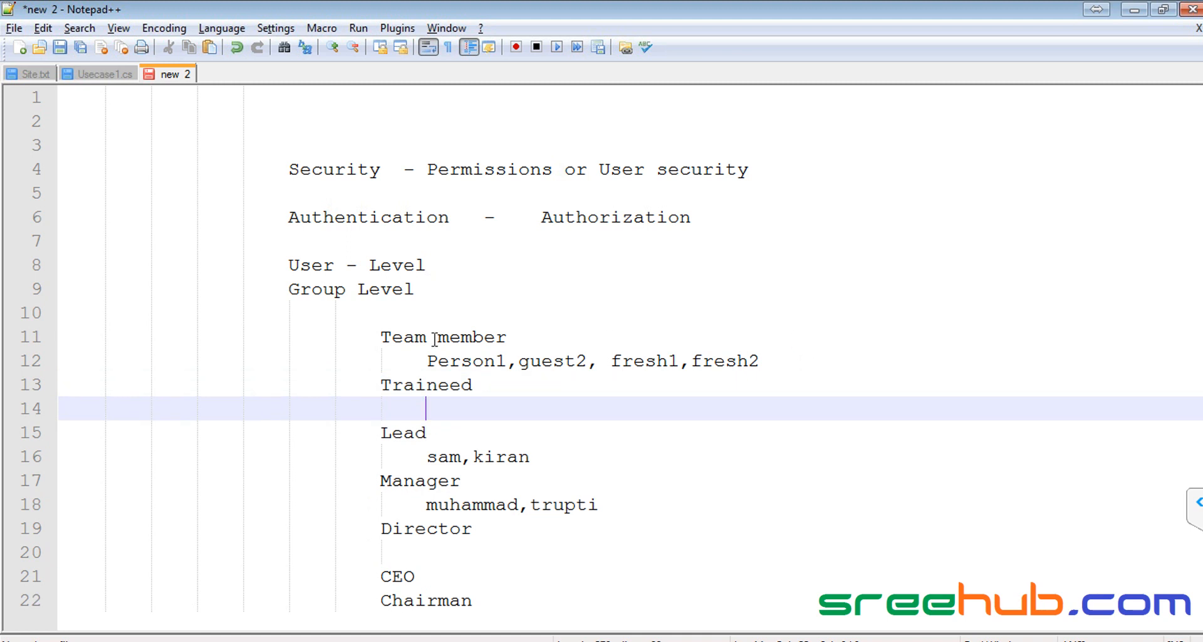
# Step: Write View under the new role and correct its spelling to Trainee
pyautogui.moveTo(386, 337); pyautogui.dragTo(526, 336)
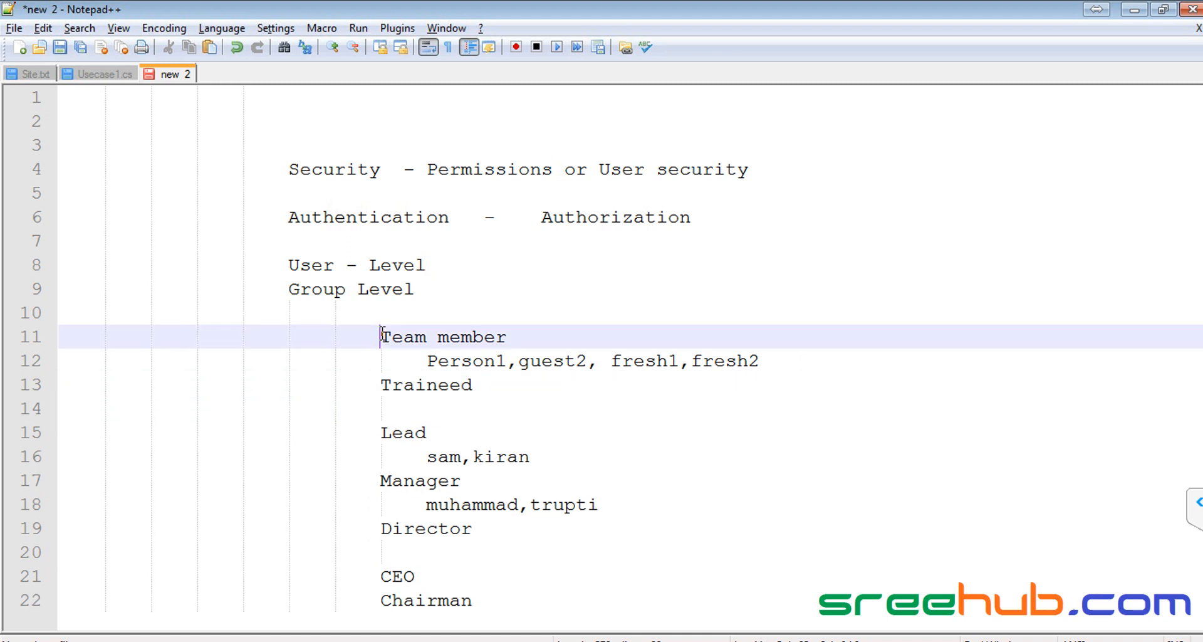
pyautogui.click(459, 408)
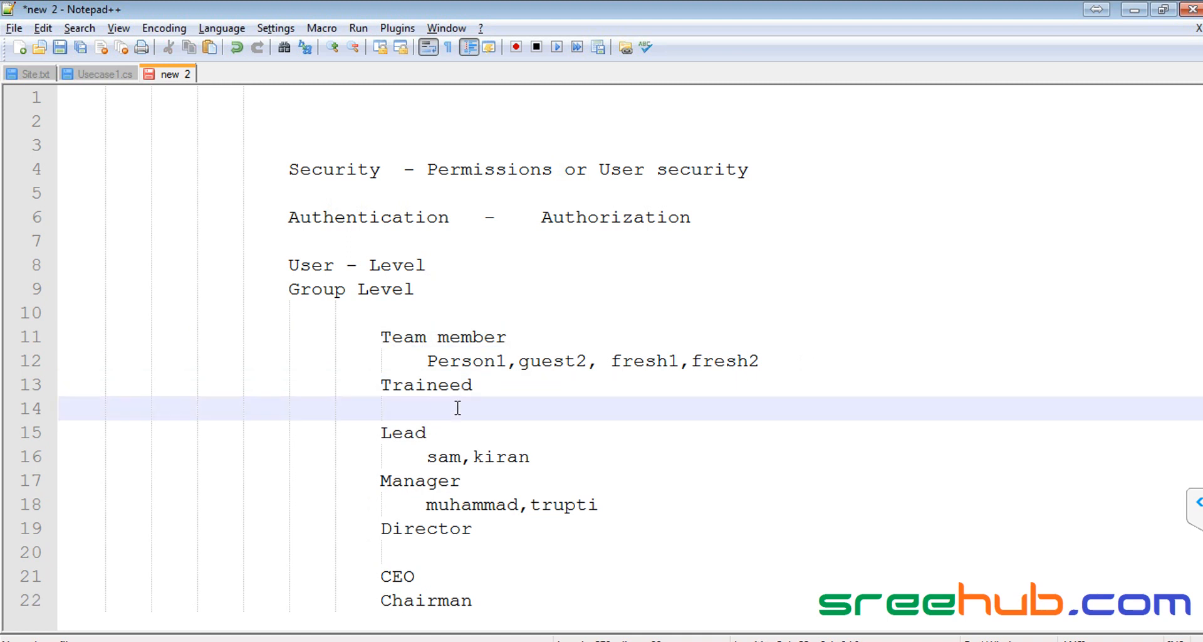
pyautogui.write('View')
pyautogui.press('Up')
pyautogui.press('BackSpace')
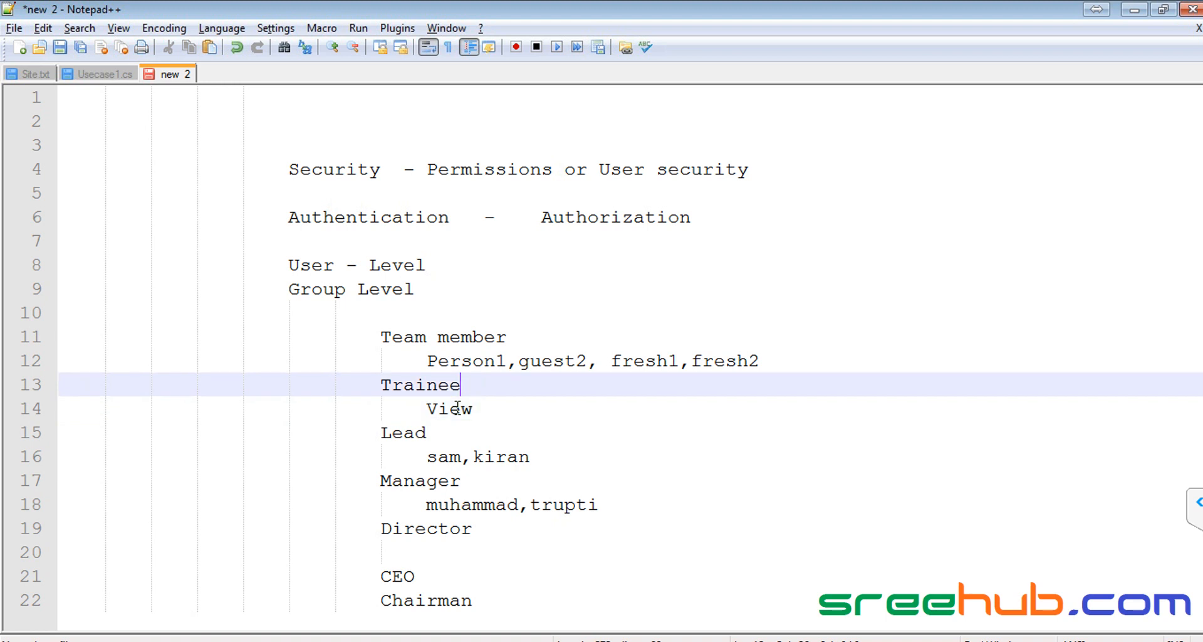
# Step: Highlight the Group Level line, then the User - Level line, in the security notes
pyautogui.click(286, 289)
pyautogui.moveTo(286, 289); pyautogui.dragTo(462, 290)
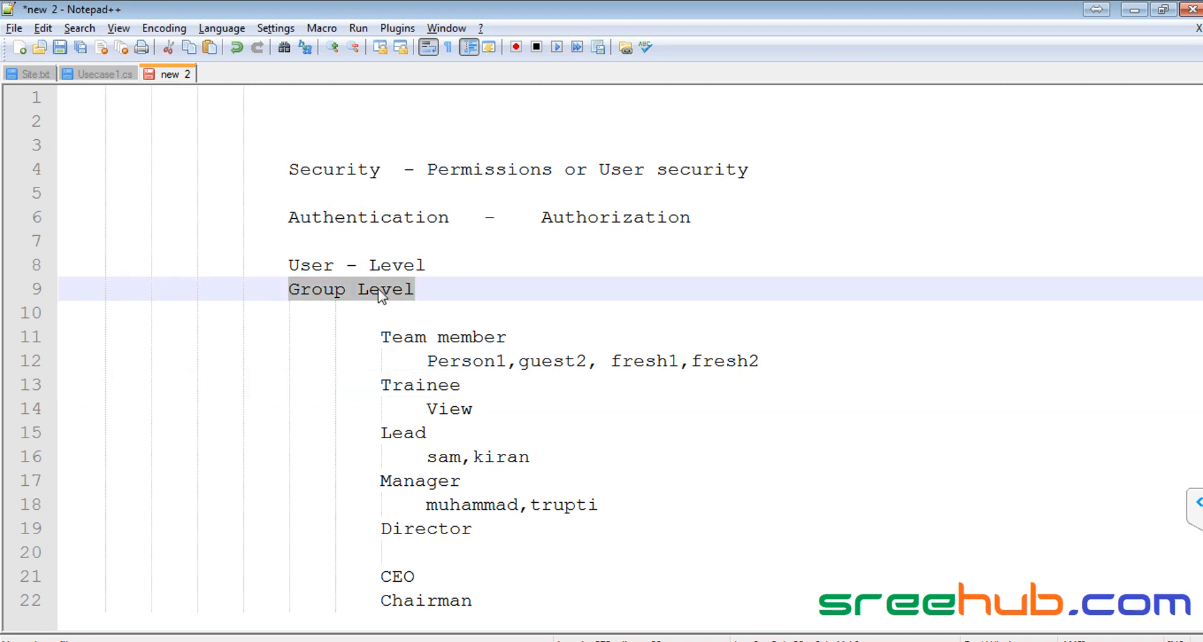
pyautogui.doubleClick(304, 289)
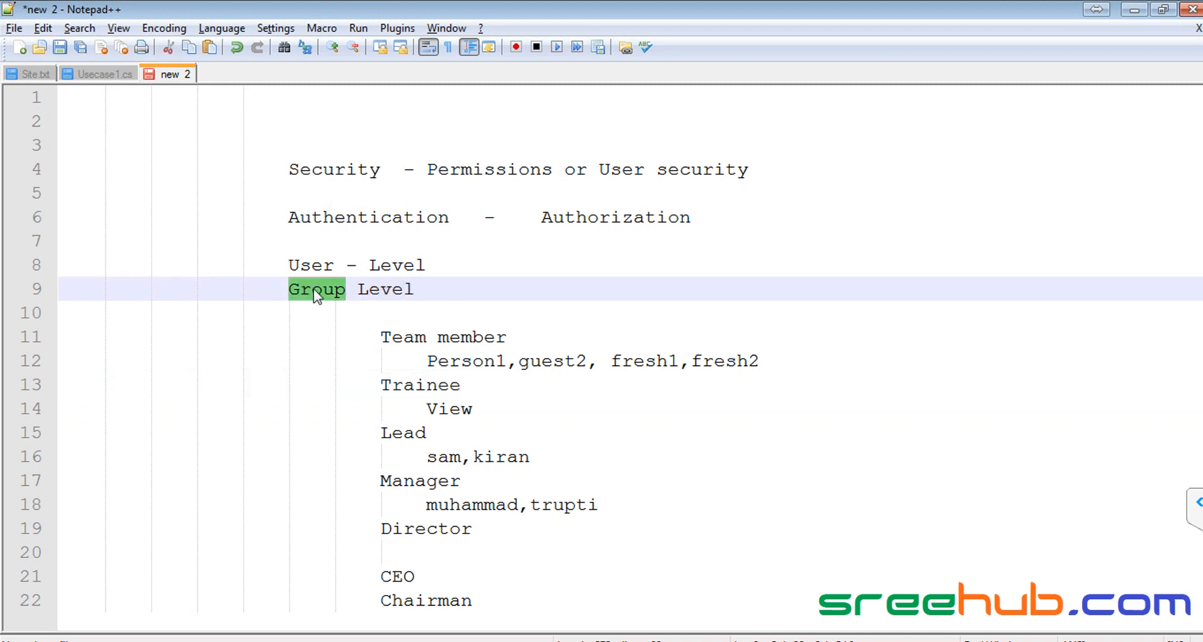
pyautogui.click(318, 263)
pyautogui.moveTo(288, 264); pyautogui.dragTo(468, 265)
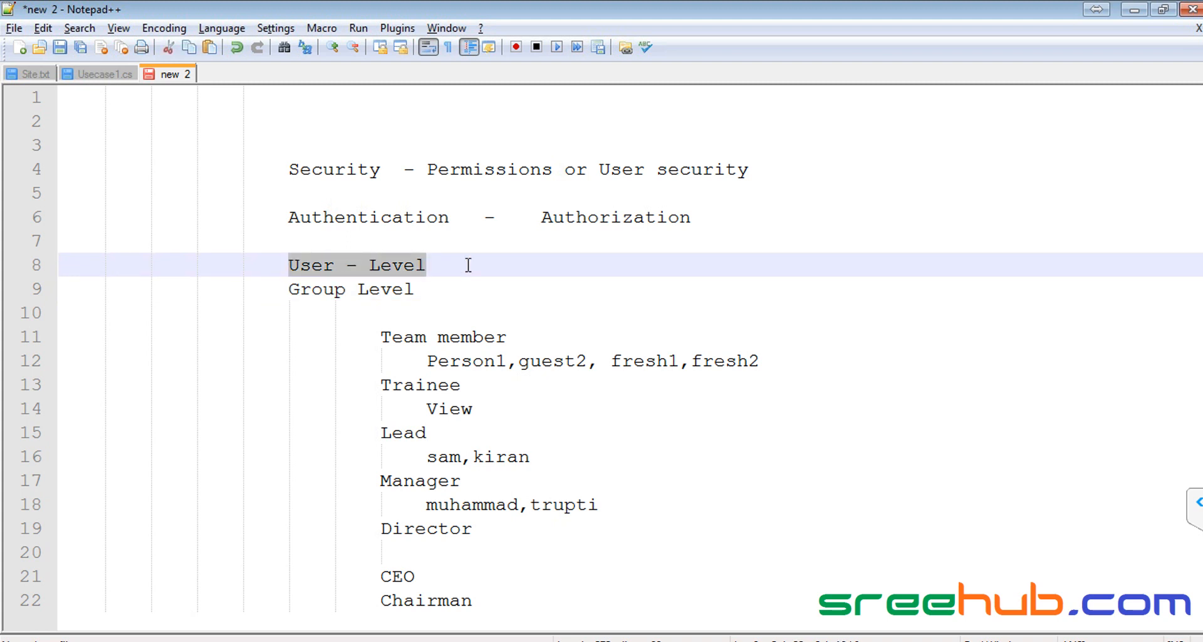
pyautogui.moveTo(288, 289); pyautogui.dragTo(479, 286)
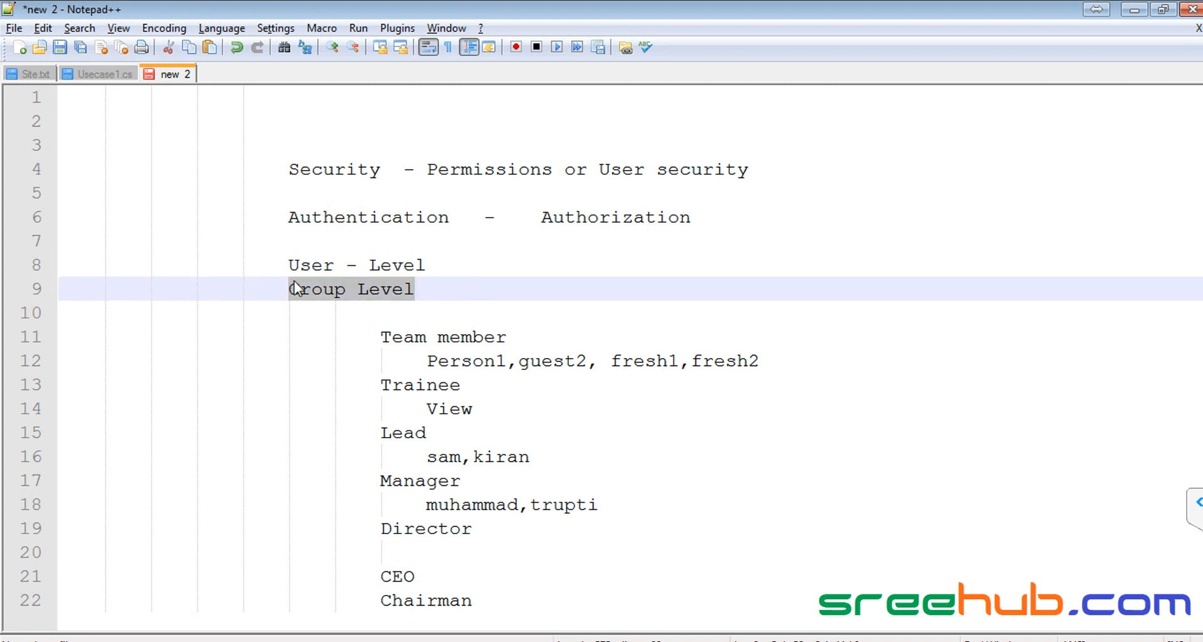
# Step: Re-highlight User - Level and Group Level, then bring the Chrome Courses list forward
pyautogui.click(311, 265)
pyautogui.moveTo(289, 264); pyautogui.dragTo(449, 266)
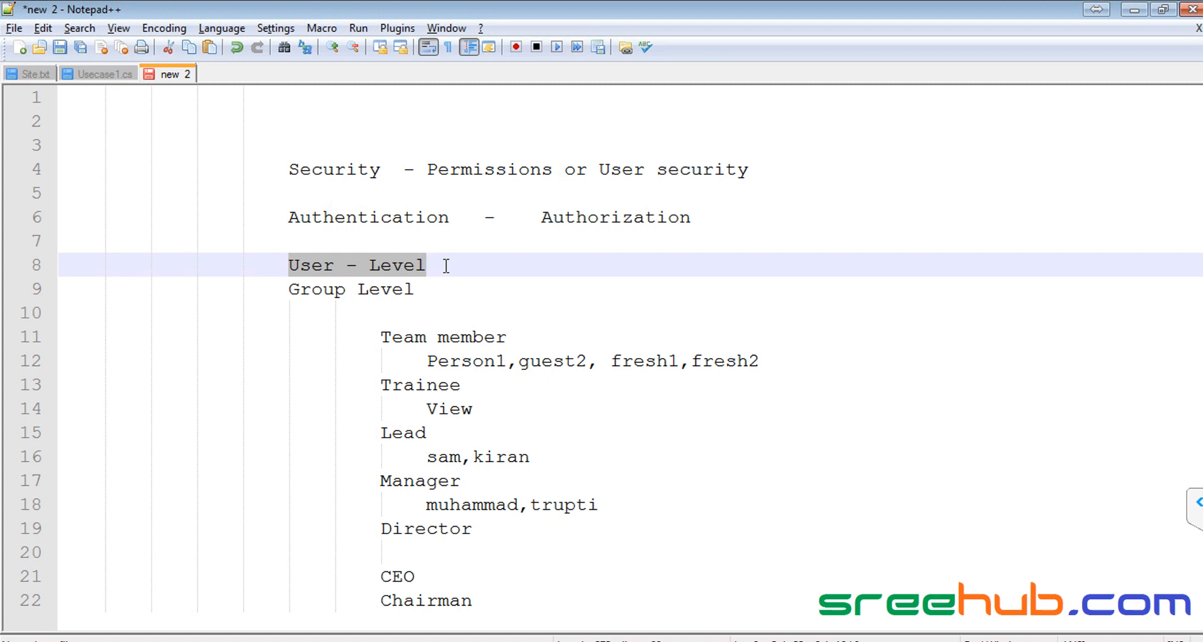
pyautogui.doubleClick(316, 266)
pyautogui.doubleClick(332, 291)
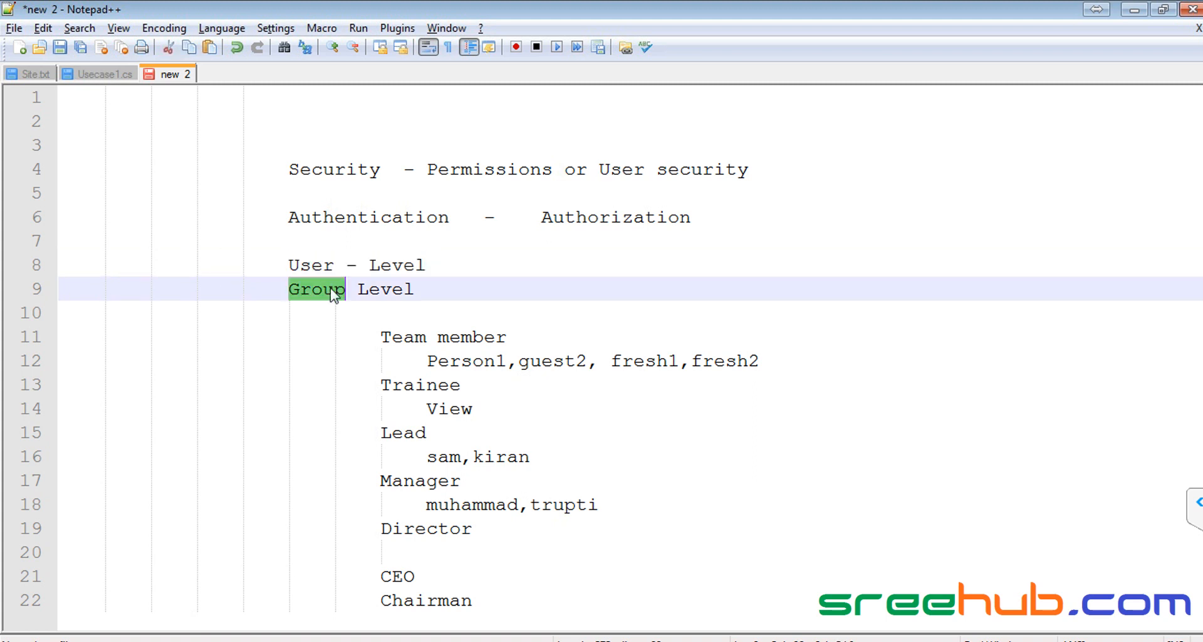
pyautogui.moveTo(289, 289); pyautogui.dragTo(465, 290)
pyautogui.hotkey('alt', 'Tab')
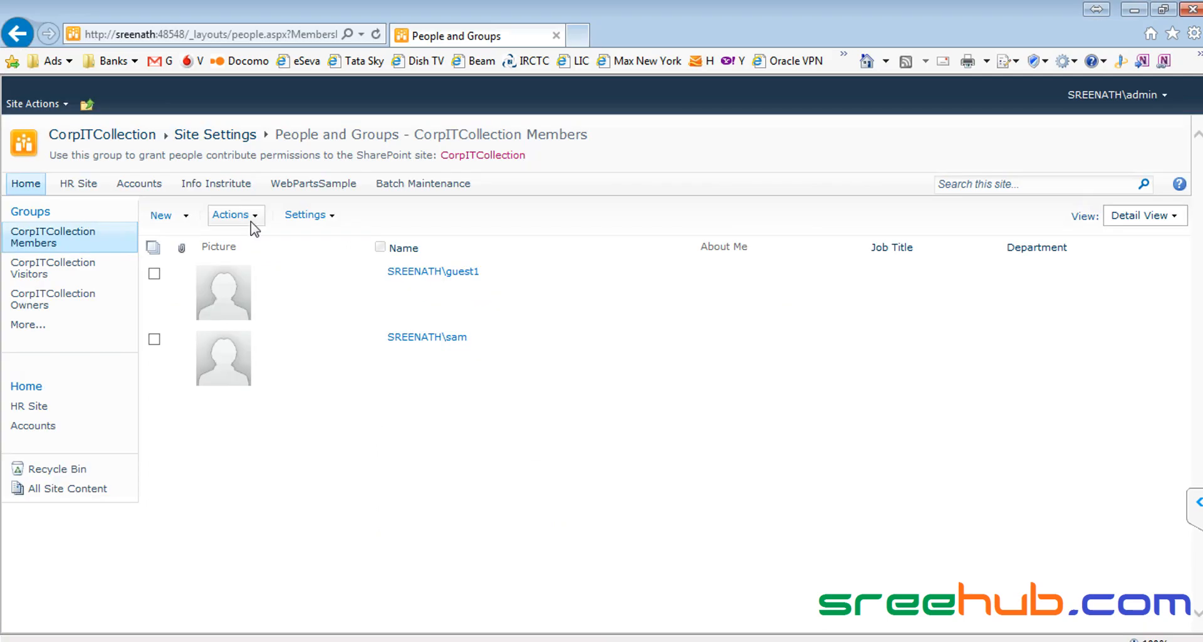
pyautogui.hotkey('alt', 'Tab')
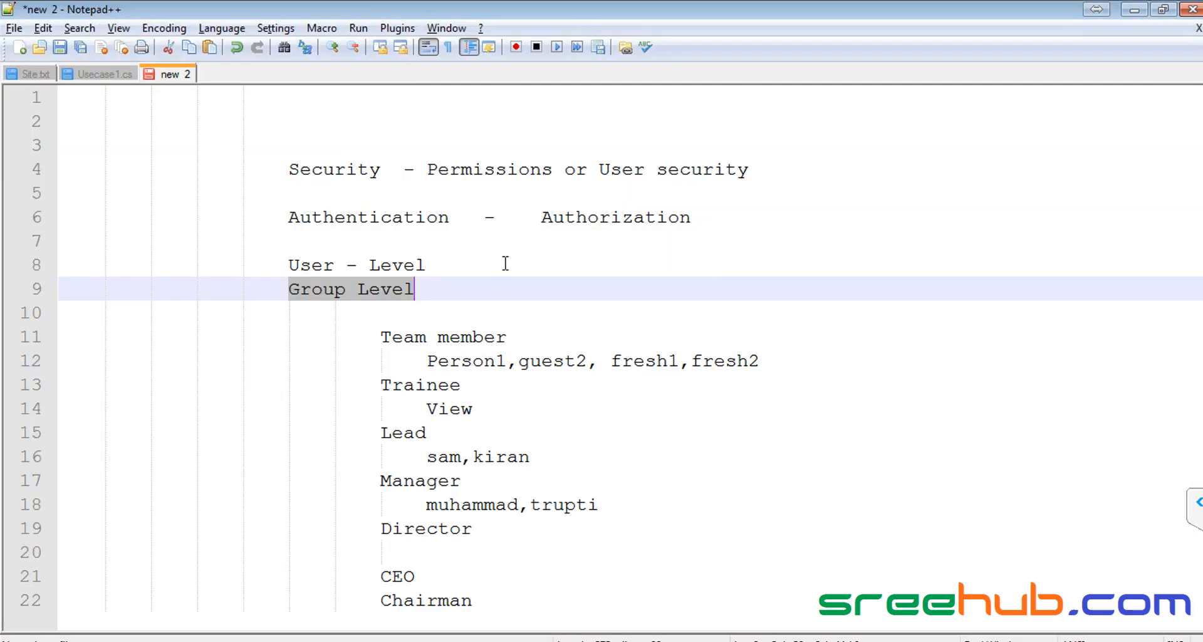
pyautogui.hotkey('alt', 'Tab')
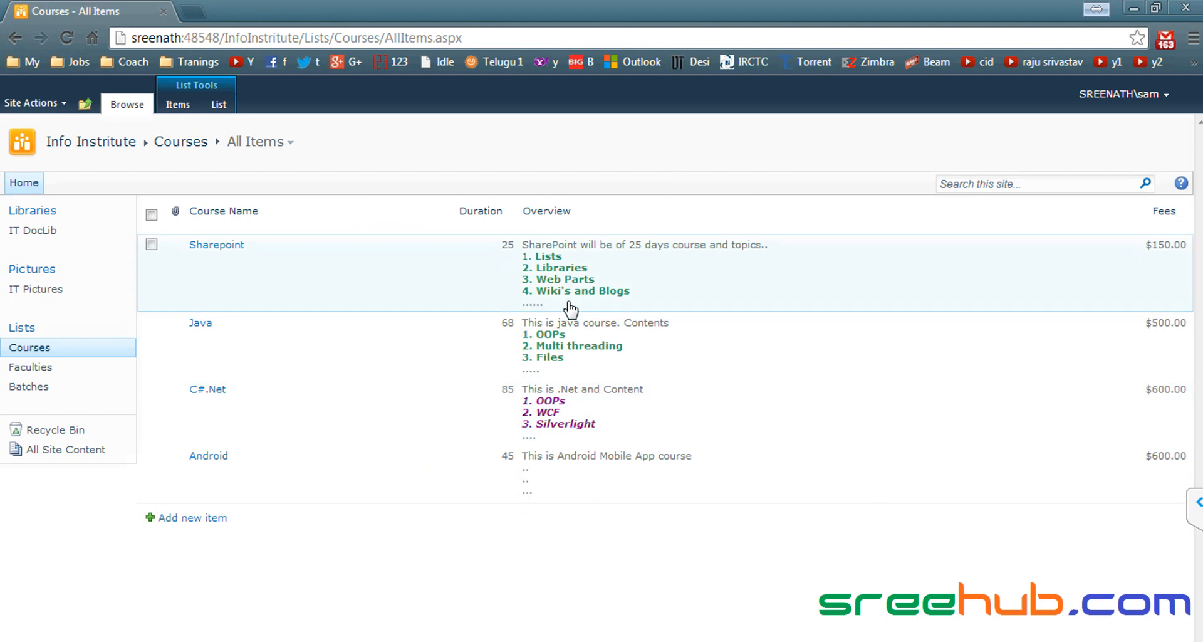
# Step: Emphasise Authentication and Authorization in the notes, then show the Courses list-level commands in Chrome
pyautogui.hotkey('alt', 'Tab')
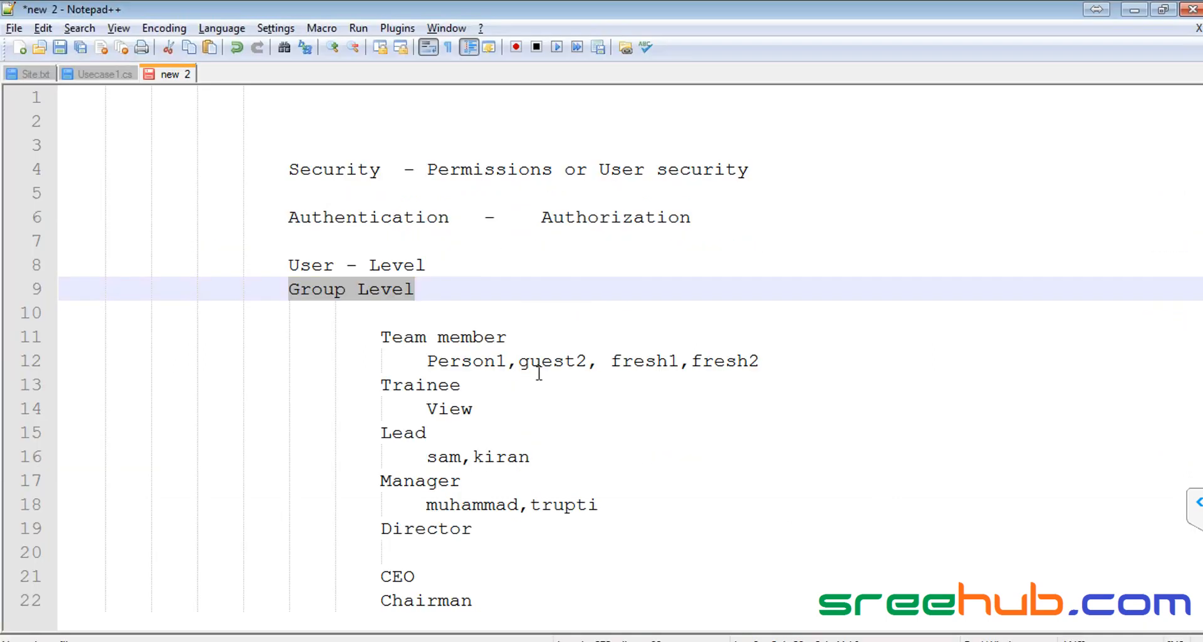
pyautogui.doubleClick(387, 219)
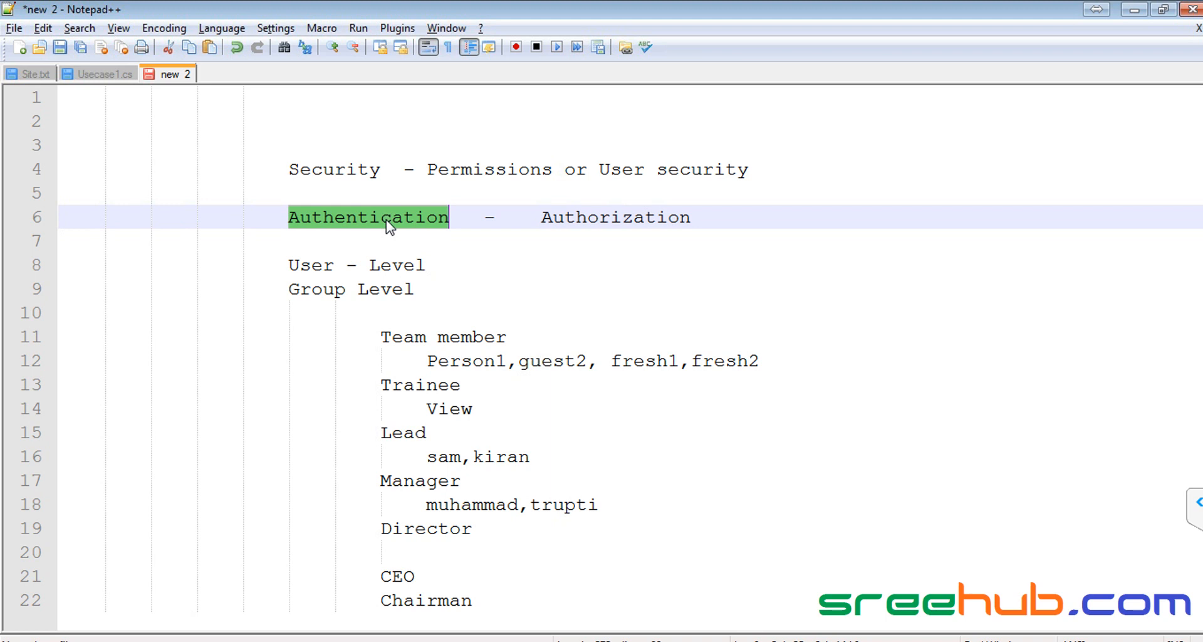
pyautogui.doubleClick(624, 218)
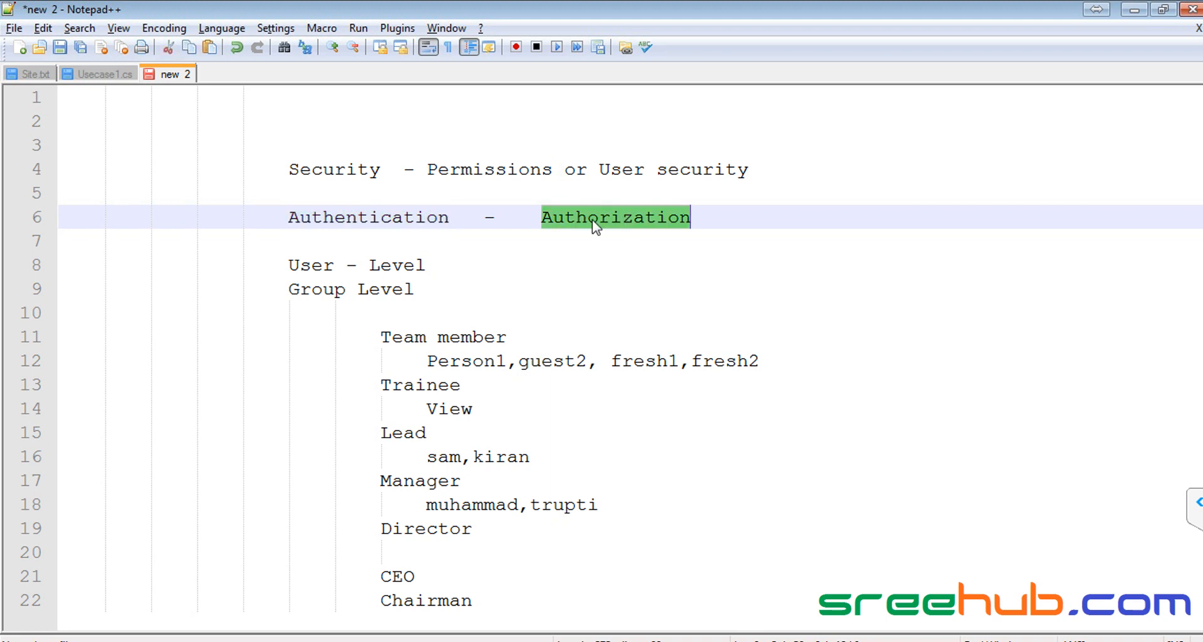
pyautogui.doubleClick(409, 220)
pyautogui.hotkey('alt', 'Tab')
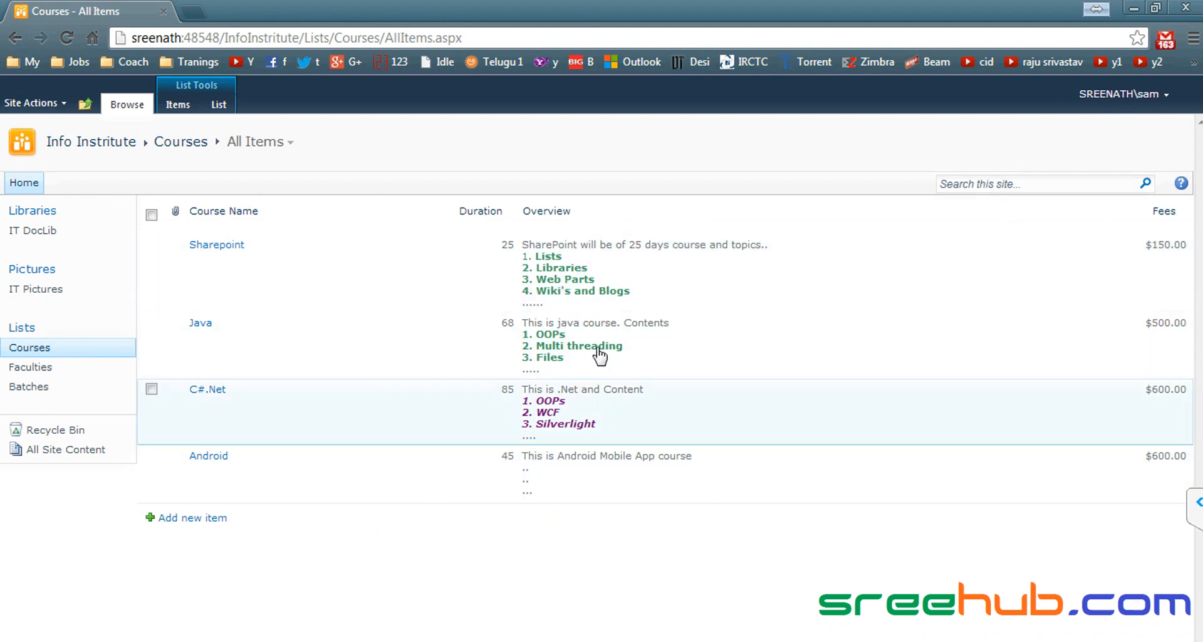
pyautogui.hotkey('alt', 'Tab')
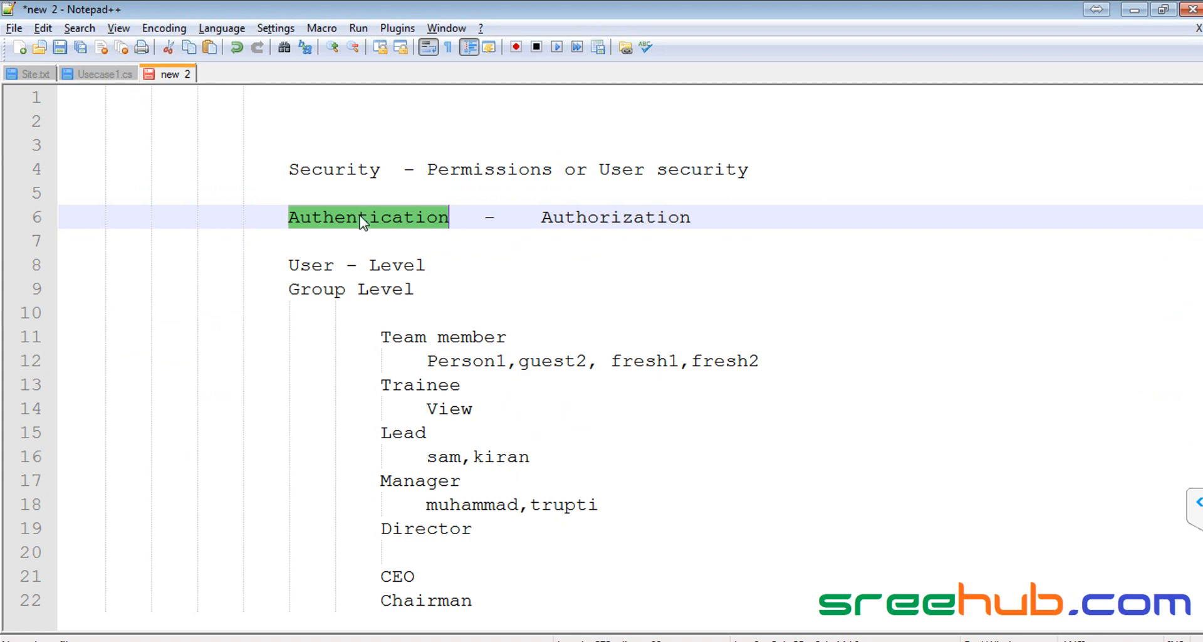
pyautogui.hotkey('alt', 'Tab')
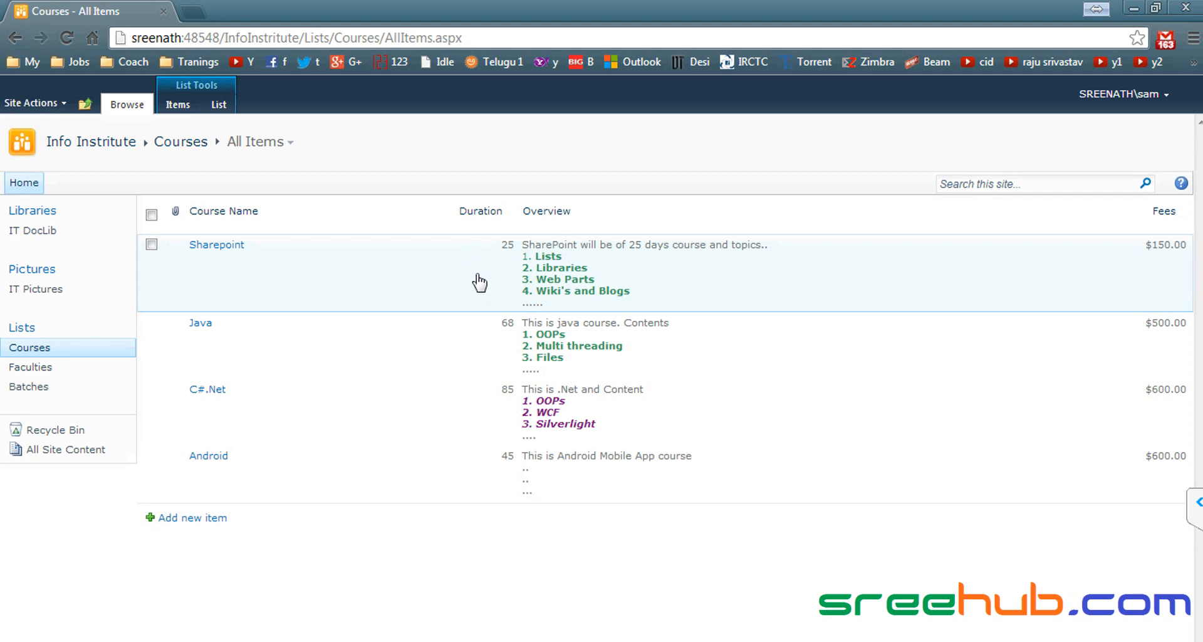
pyautogui.click(219, 104)
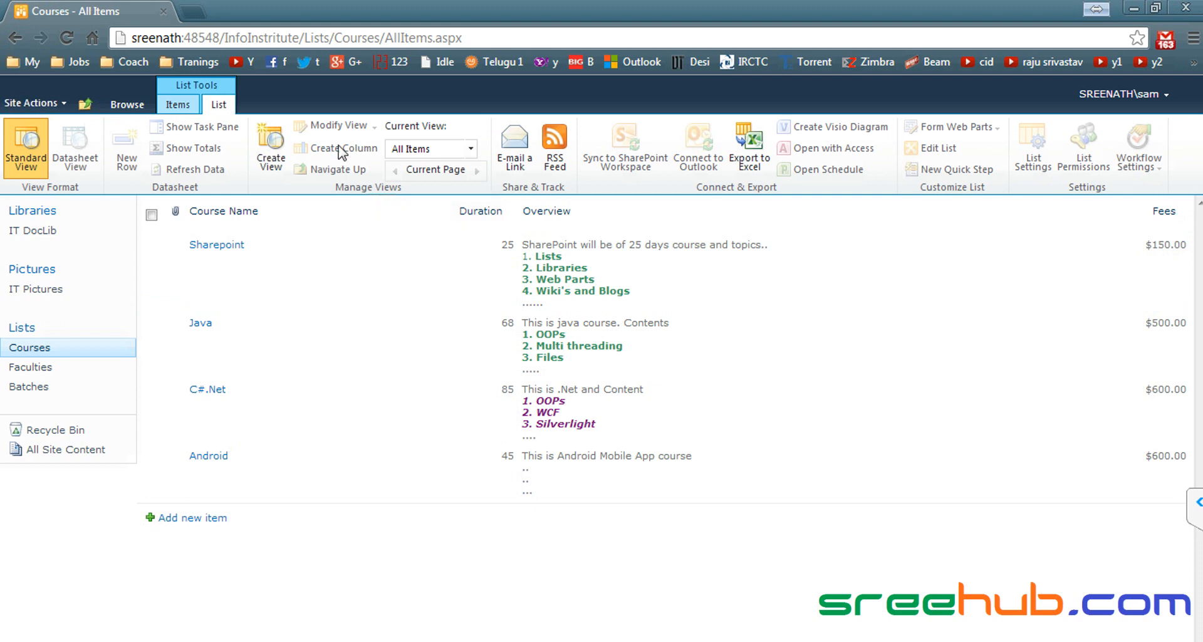
# Step: Highlight Authorization, the Authentication - Authorization line, Permissions, User - Level and Group Level in the notes
pyautogui.hotkey('alt', 'Tab')
pyautogui.doubleClick(618, 218)
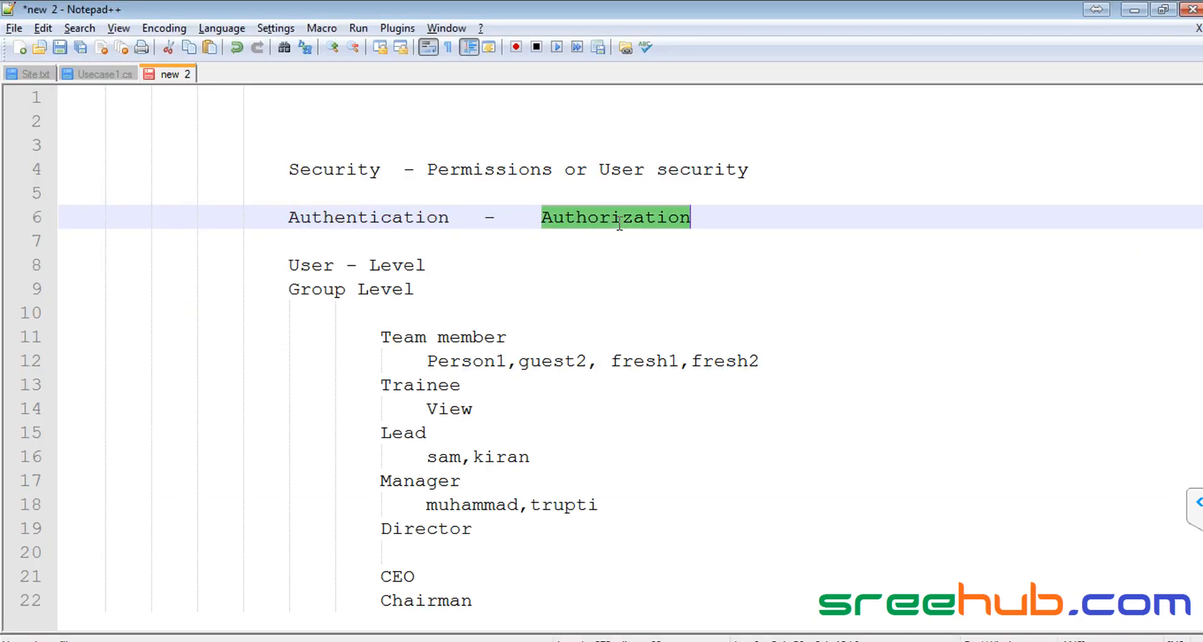
pyautogui.hotkey('alt', 'Tab')
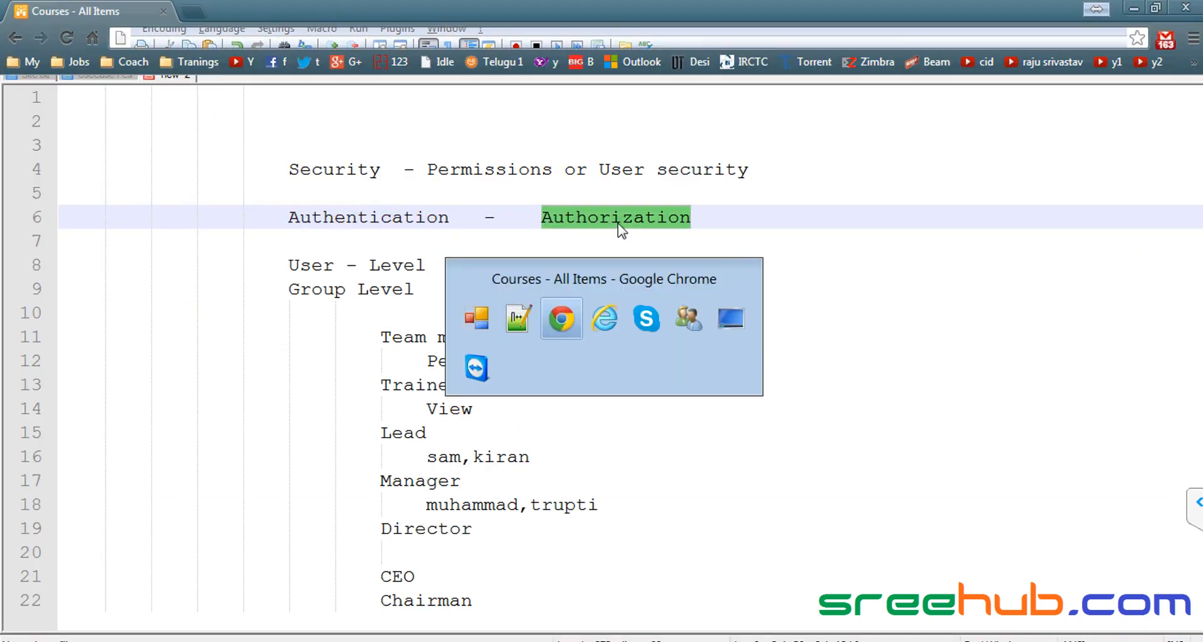
pyautogui.hotkey('alt', 'Tab')
pyautogui.click(344, 216)
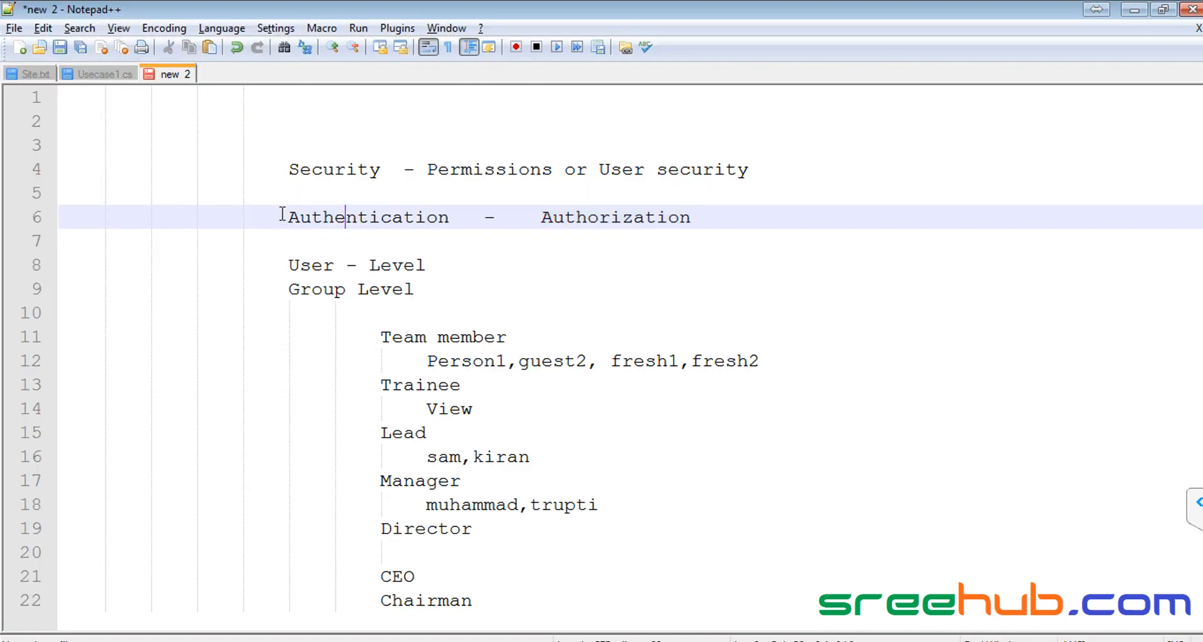
pyautogui.moveTo(288, 217); pyautogui.dragTo(802, 217)
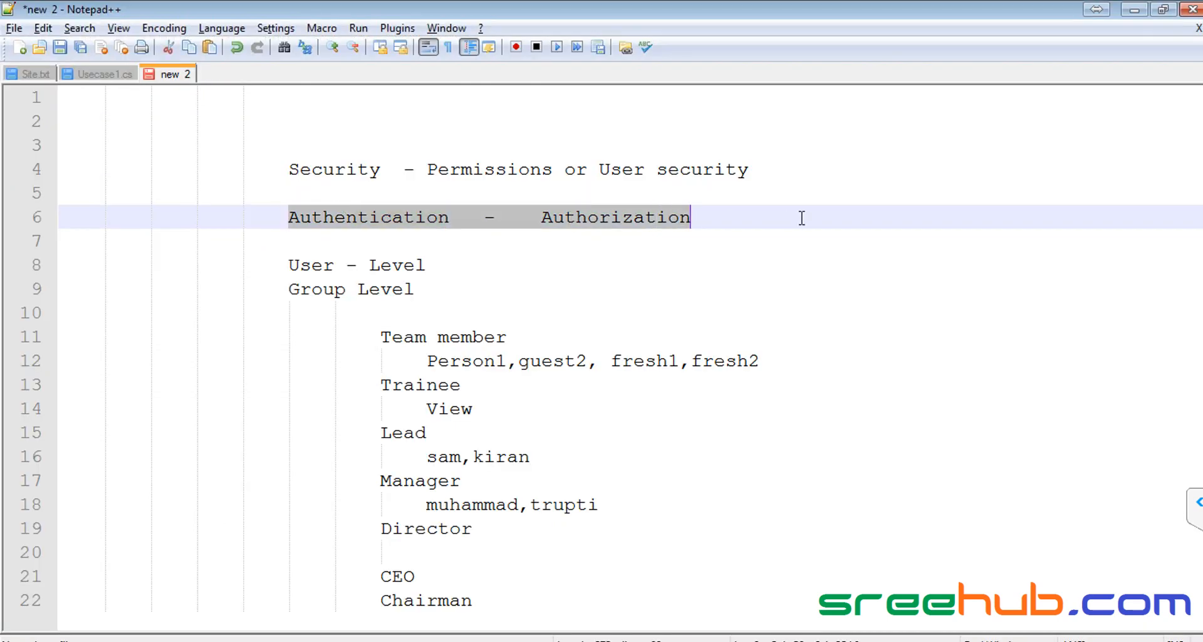
pyautogui.doubleClick(475, 168)
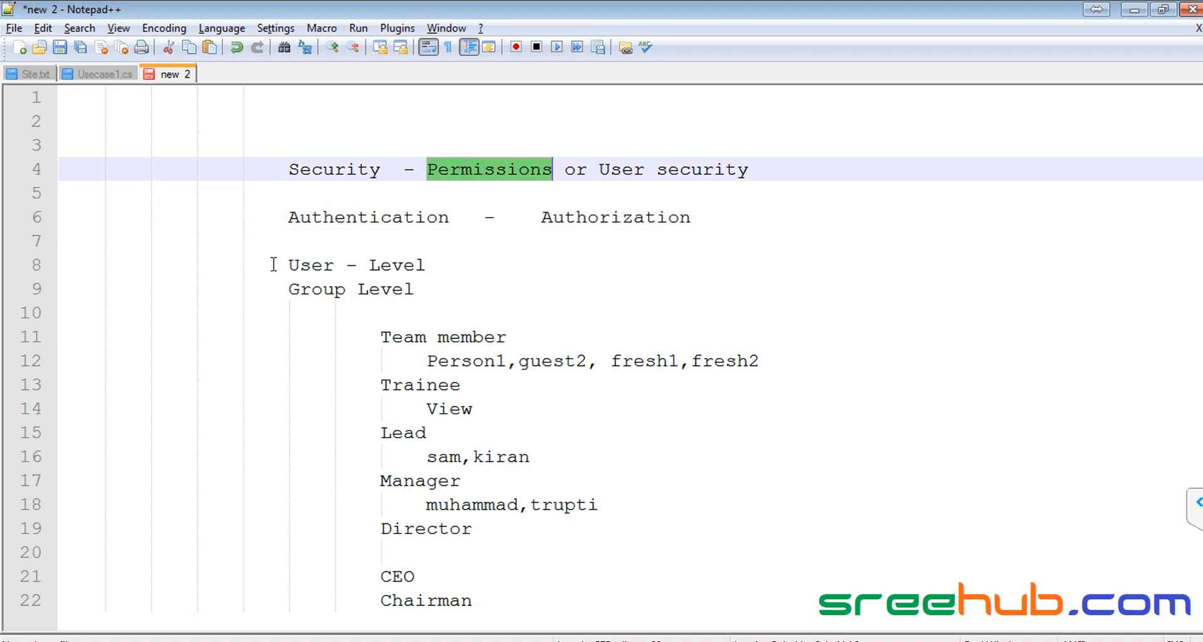
pyautogui.moveTo(271, 266); pyautogui.dragTo(426, 266)
pyautogui.moveTo(287, 288); pyautogui.dragTo(431, 289)
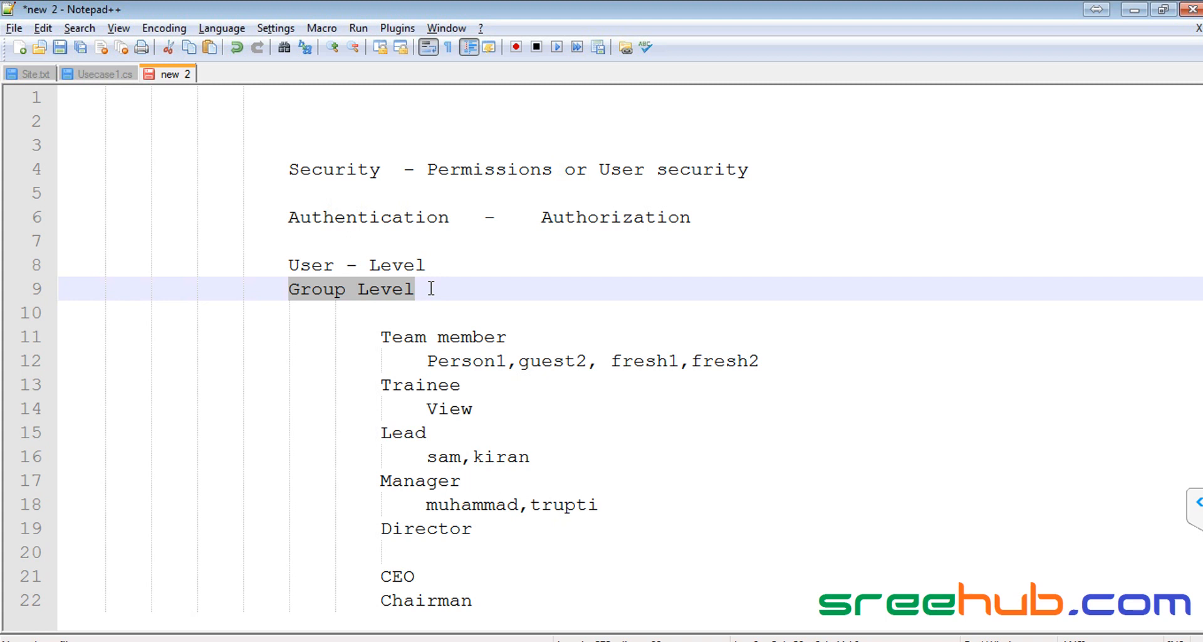
# Step: Return to the admin browser and go through Site Settings to the site's people and groups
pyautogui.click(277, 640)
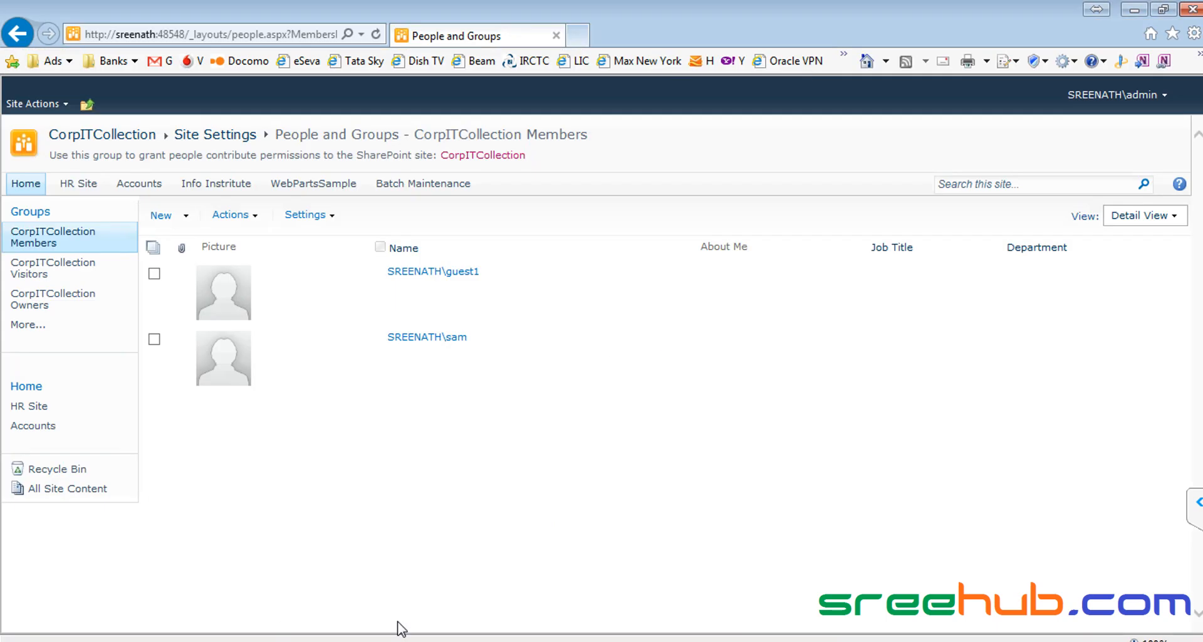
pyautogui.click(840, 641)
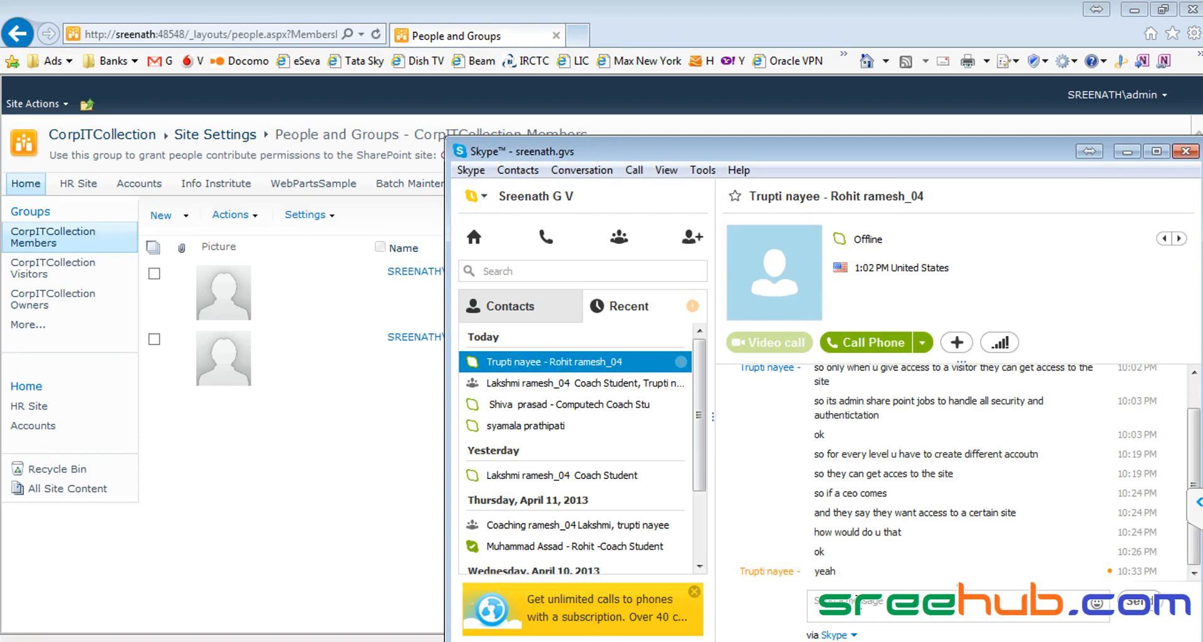
pyautogui.click(297, 532)
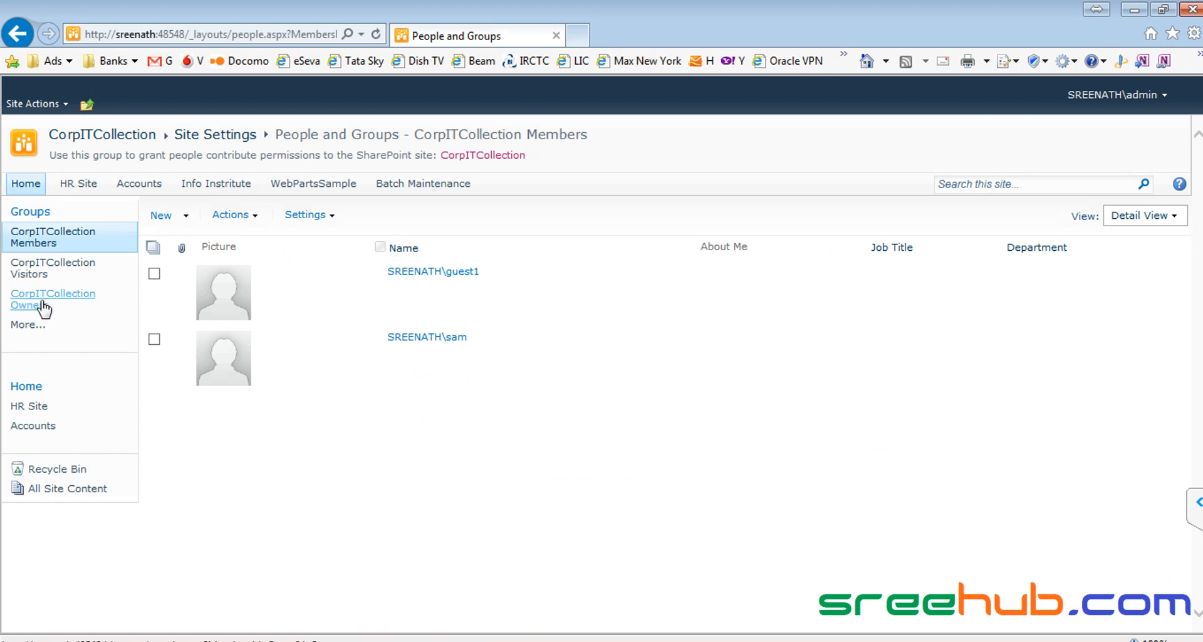
pyautogui.click(34, 103)
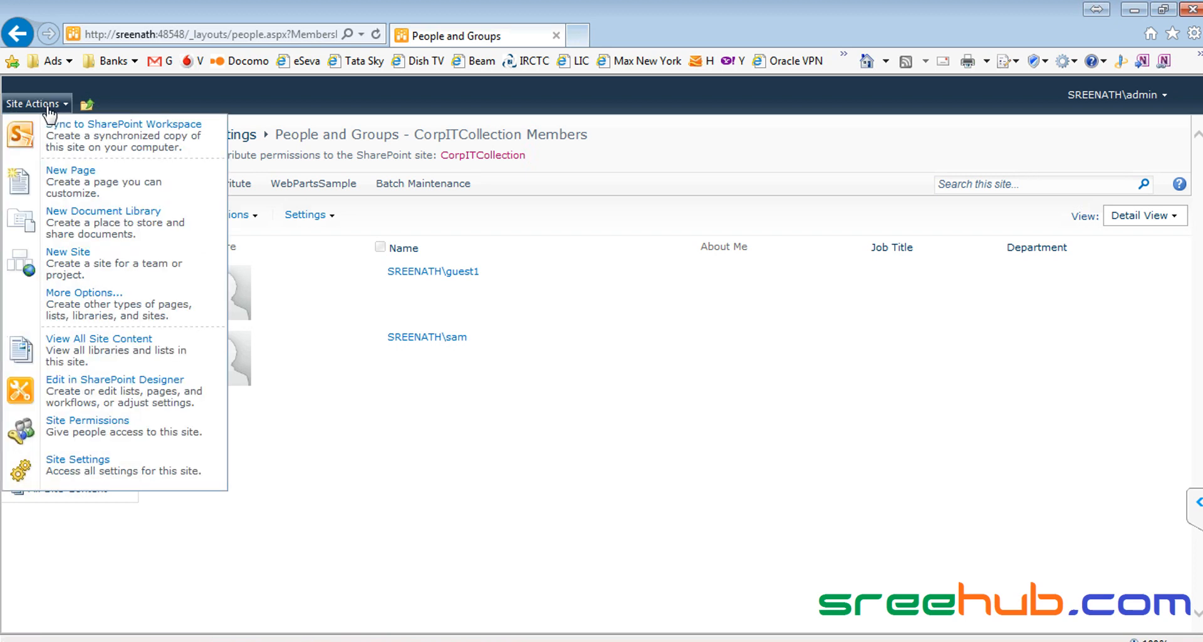
pyautogui.click(94, 473)
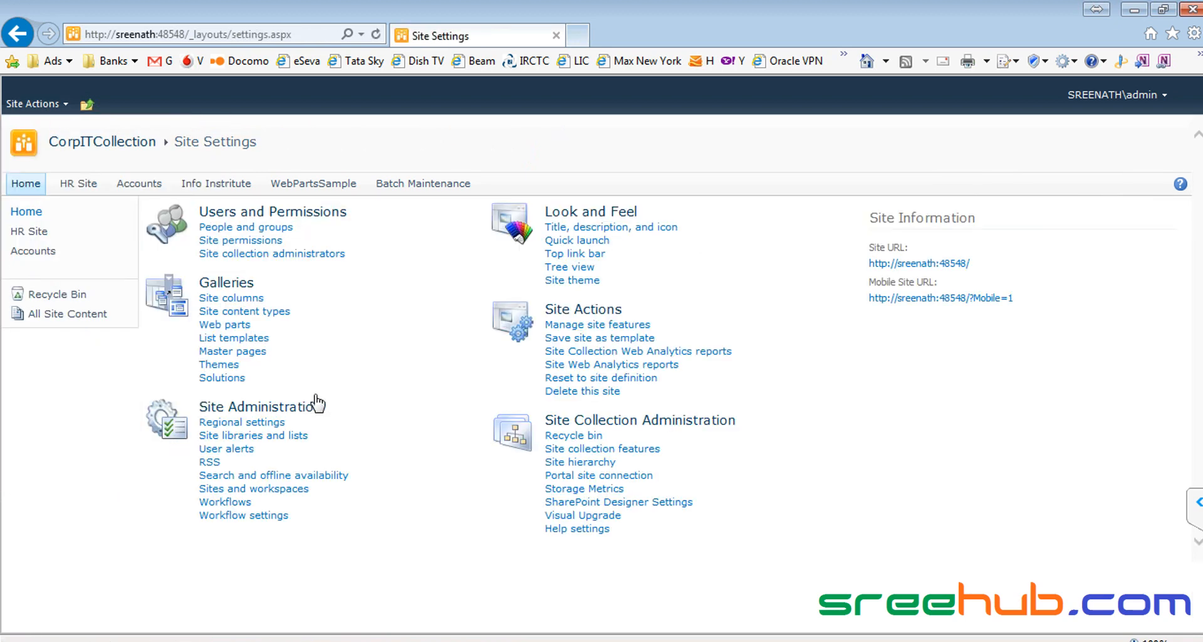
pyautogui.click(227, 228)
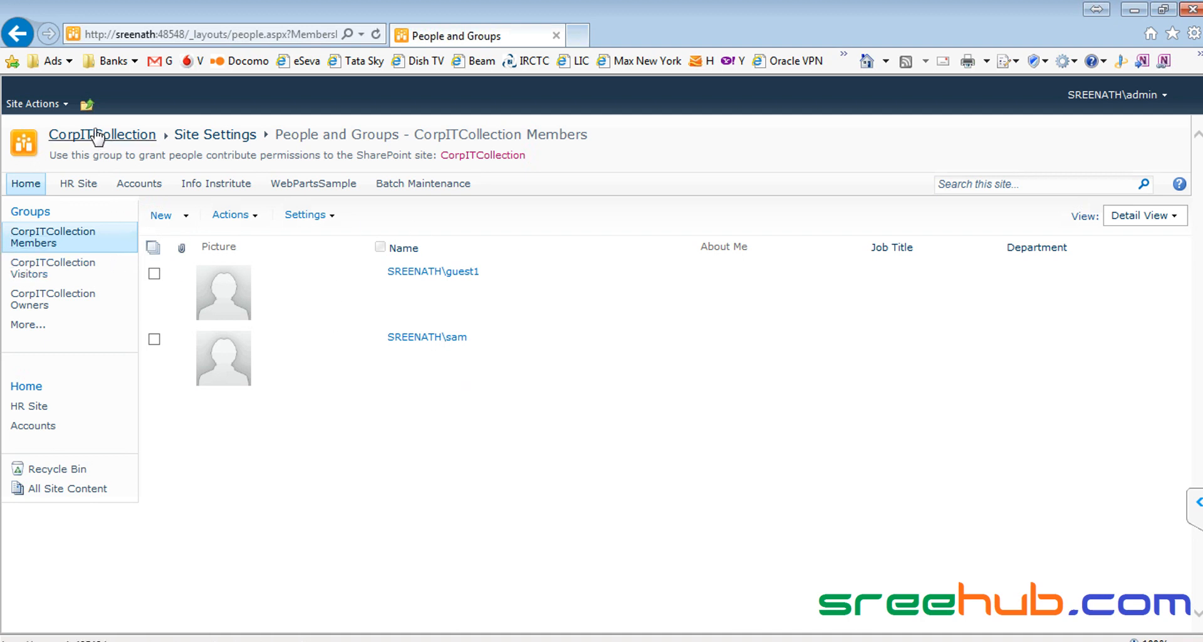
# Step: On Site Permissions, change CorpITCollection Visitors from Read to Full Control
pyautogui.click(33, 102)
pyautogui.click(100, 428)
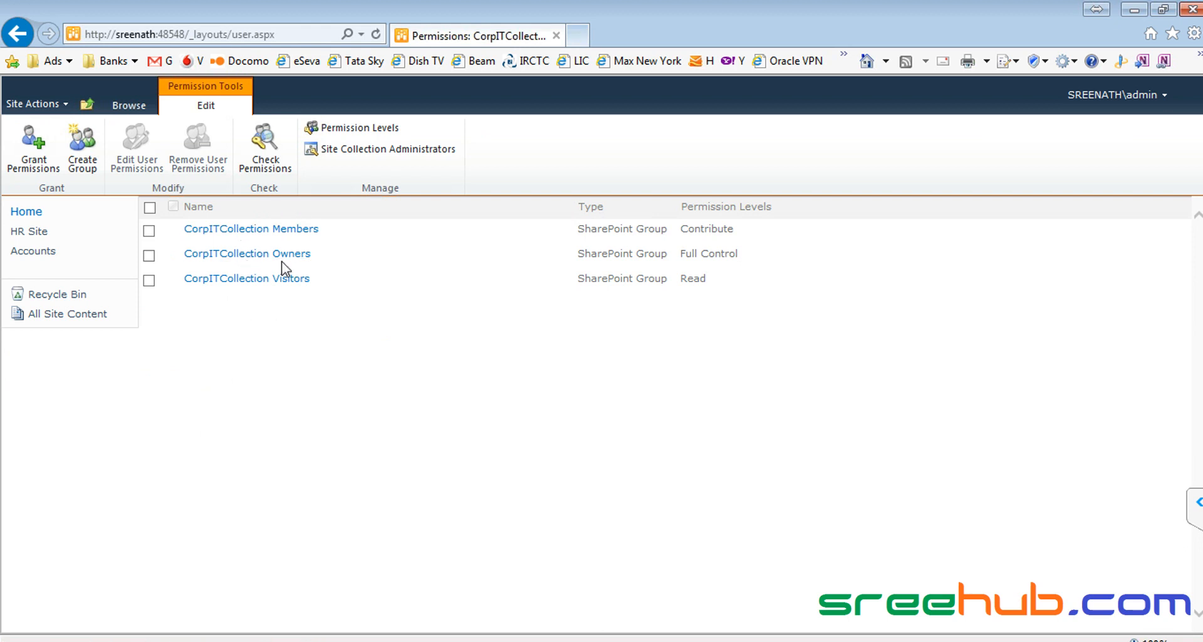
pyautogui.click(144, 151)
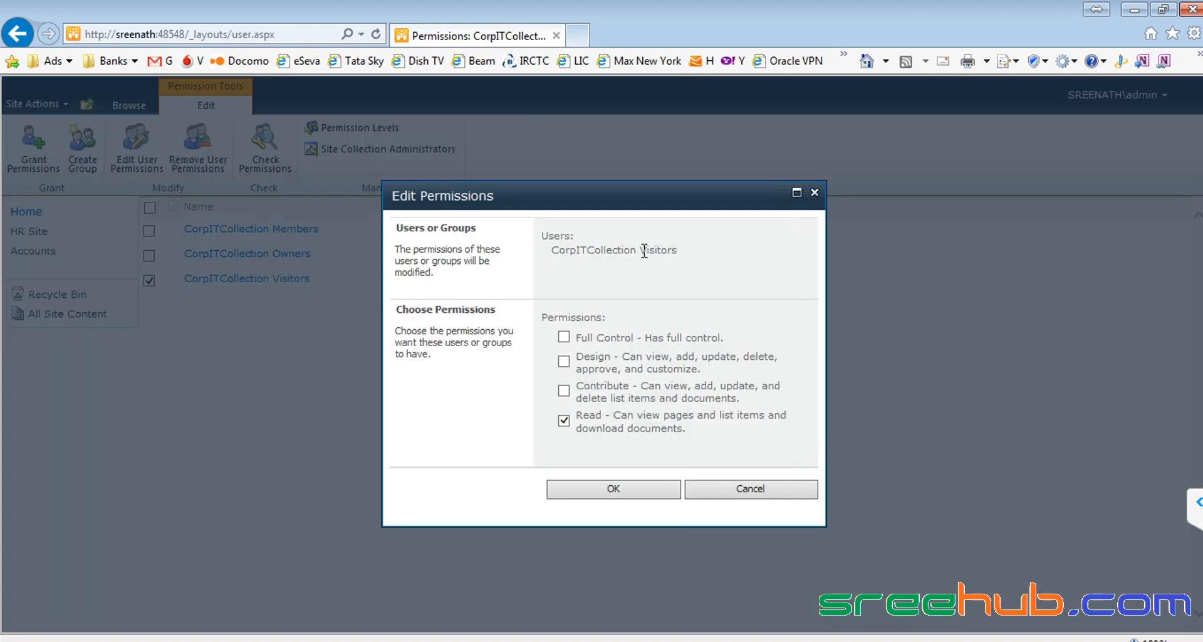
pyautogui.moveTo(642, 251); pyautogui.dragTo(702, 251)
pyautogui.click(564, 420)
pyautogui.click(564, 337)
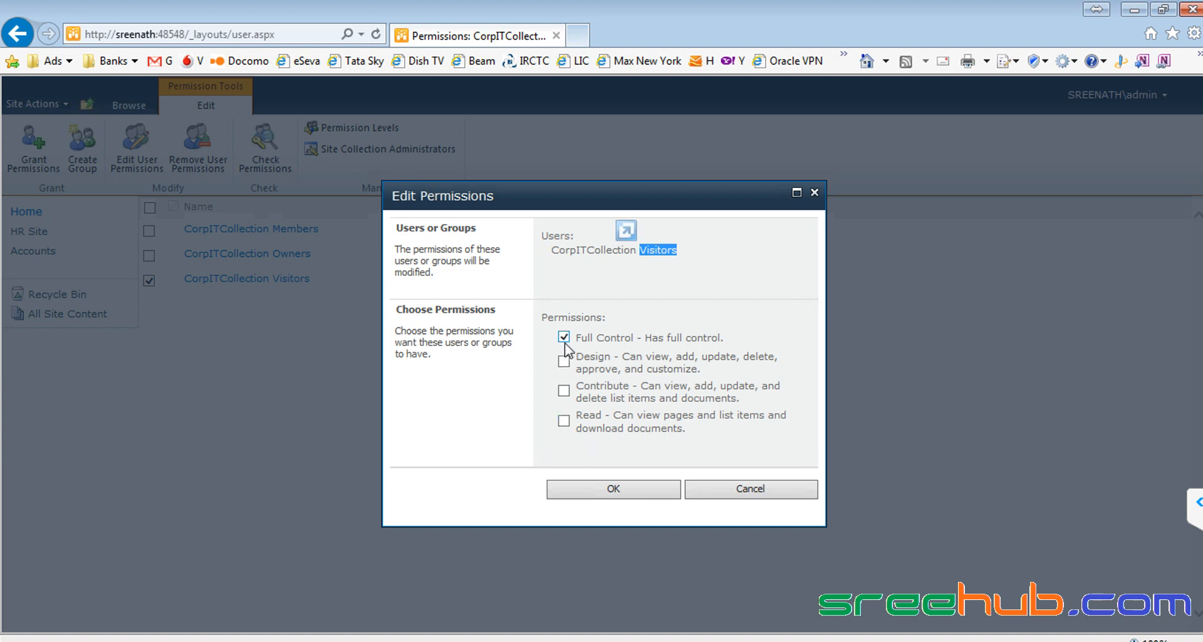
pyautogui.click(614, 489)
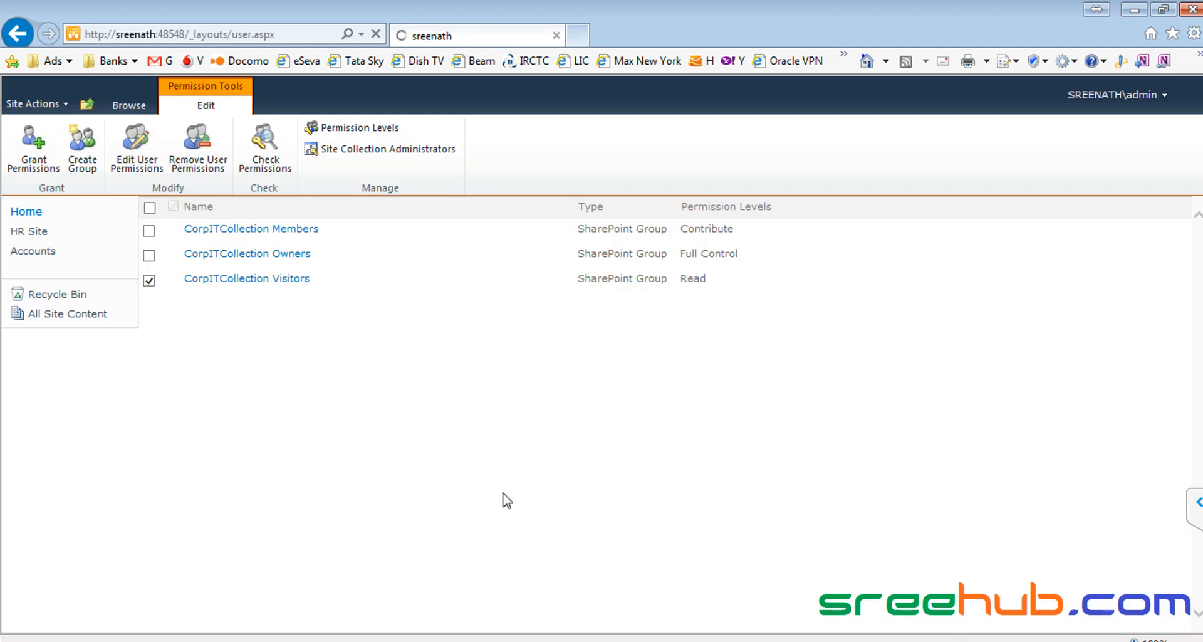
# Step: View Visitors group members, then as the test user show the Faculties List ribbon and minimise Chrome
pyautogui.click(251, 285)
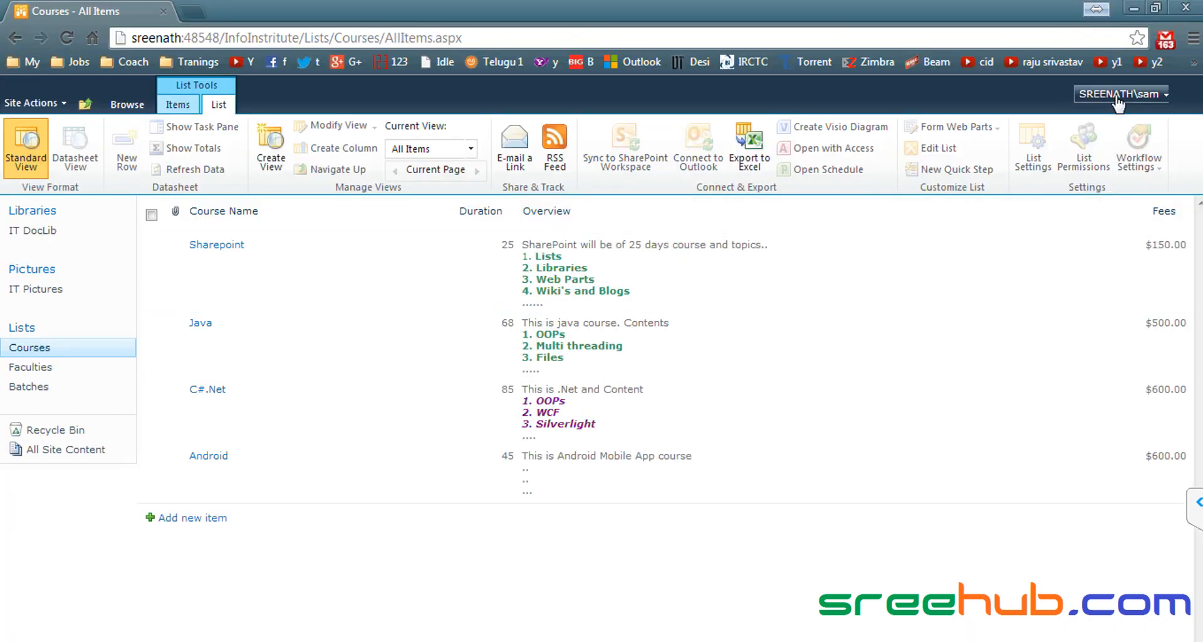
pyautogui.click(32, 369)
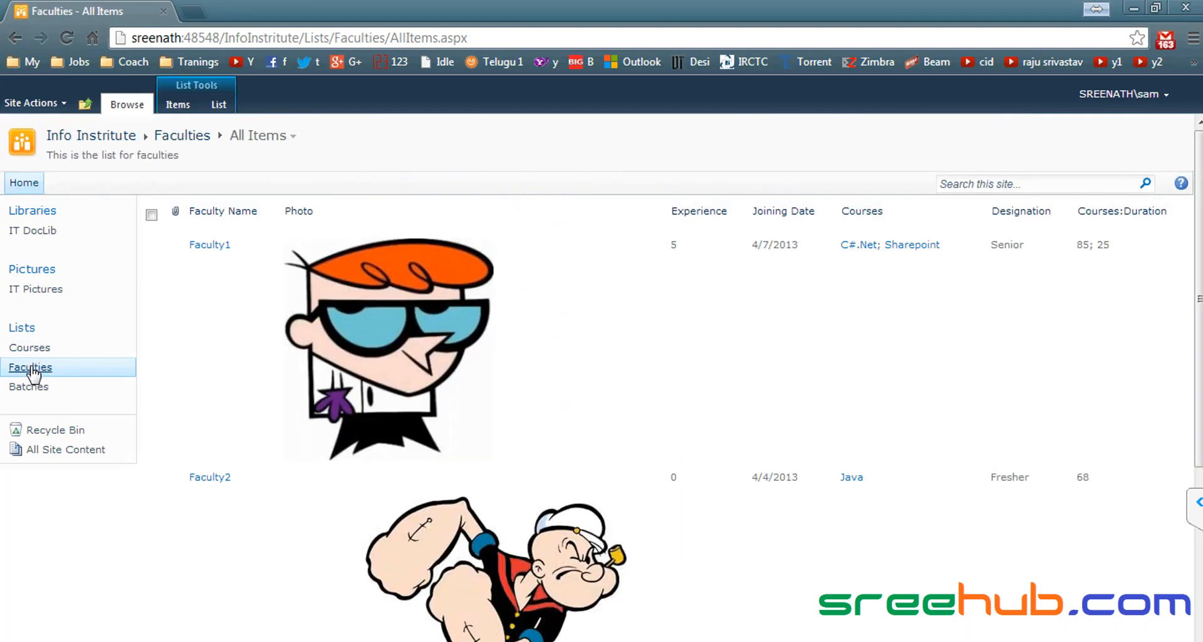
pyautogui.click(219, 104)
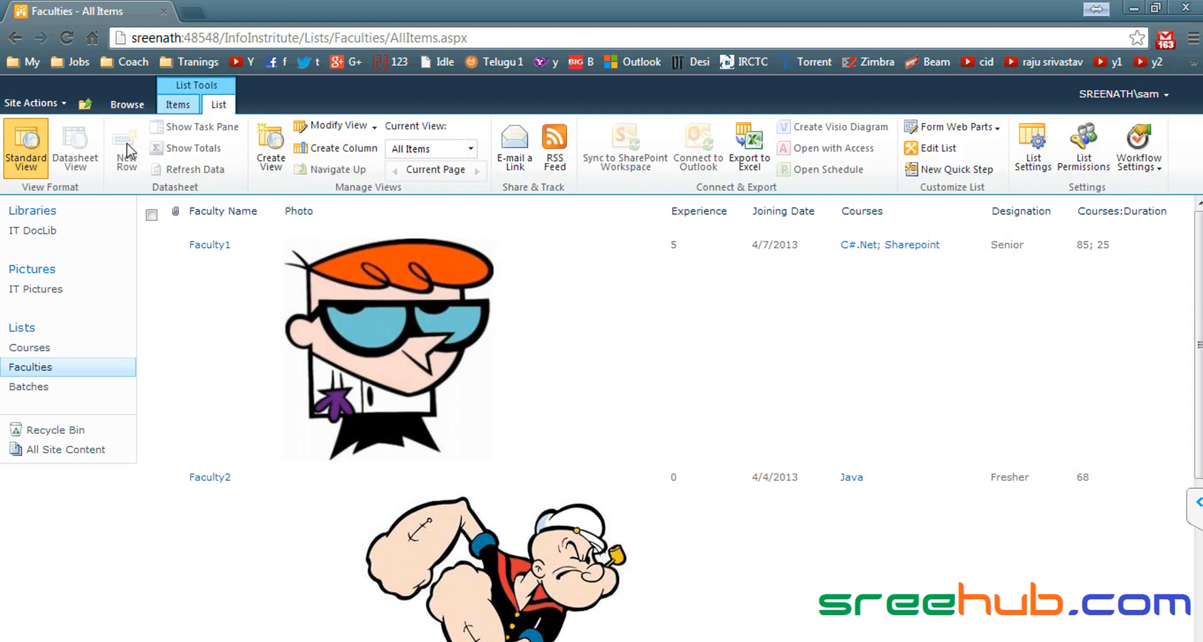
pyautogui.click(1134, 7)
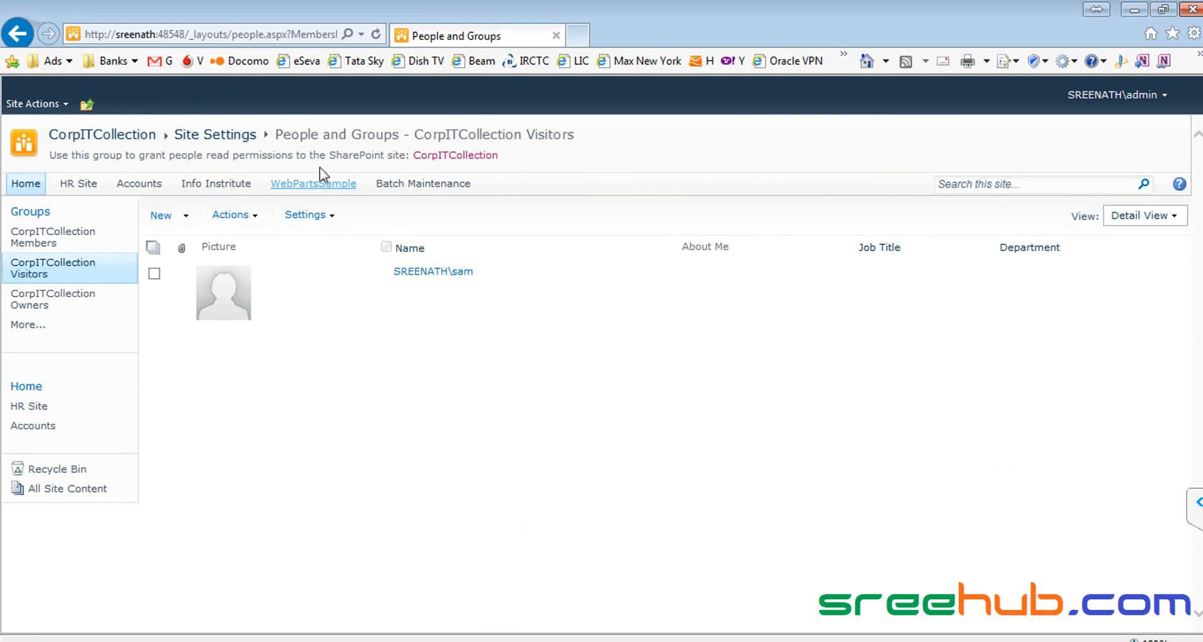
# Step: Via Site Actions > Site Permissions, set CorpITCollection Visitors back from Full Control to Read
pyautogui.click(215, 136)
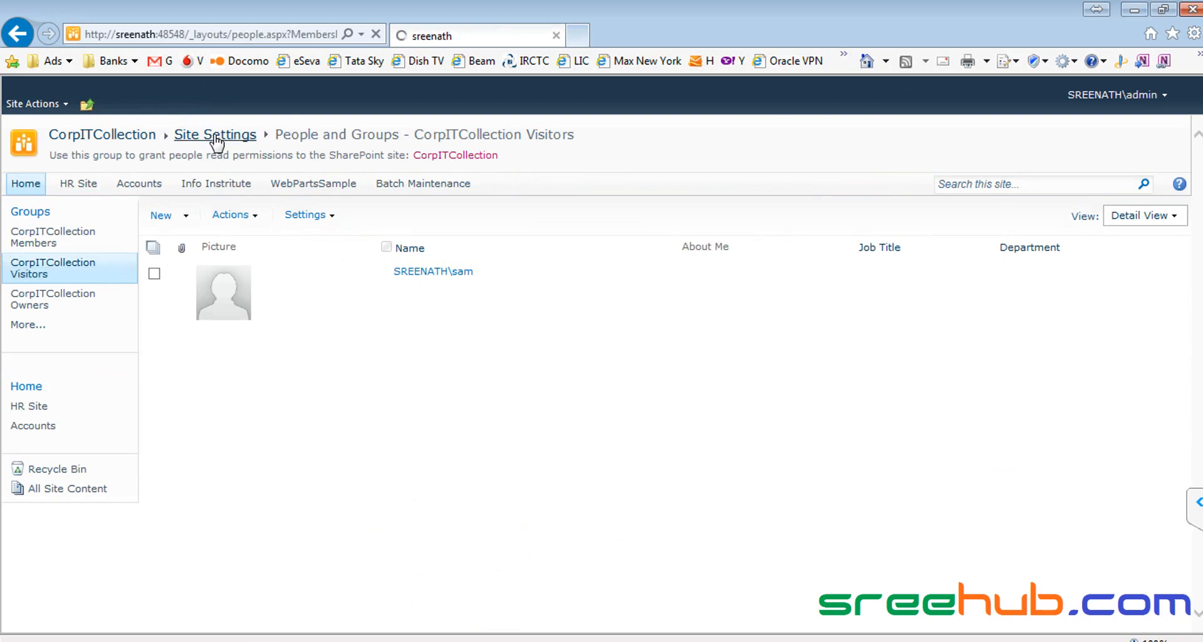
pyautogui.click(15, 110)
pyautogui.click(88, 471)
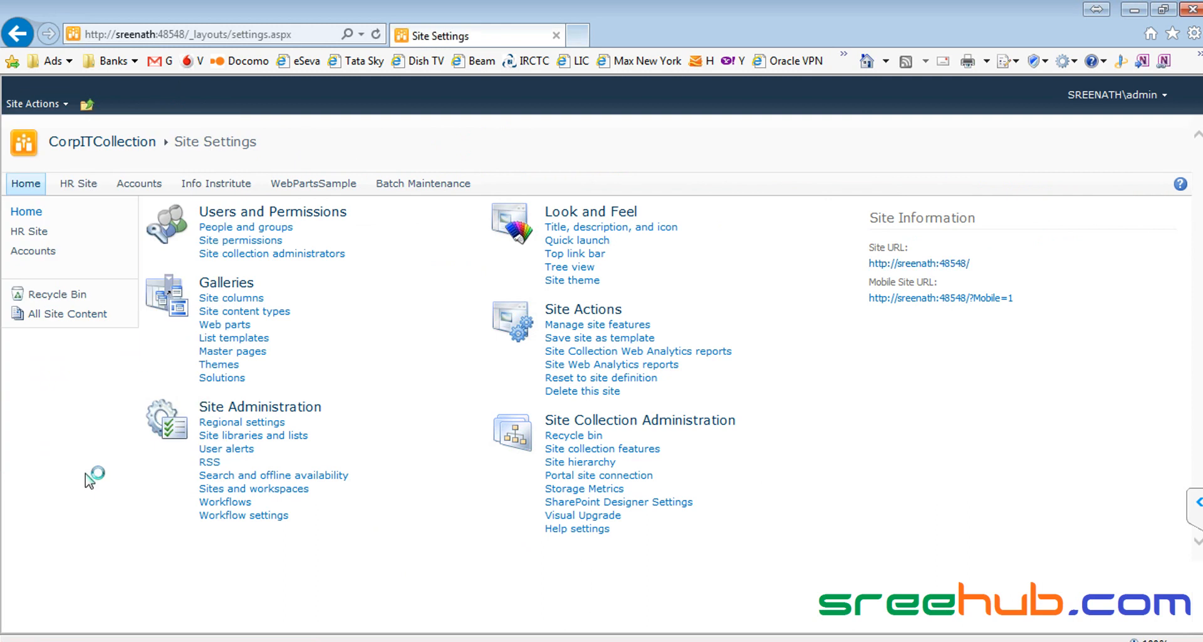
pyautogui.click(35, 103)
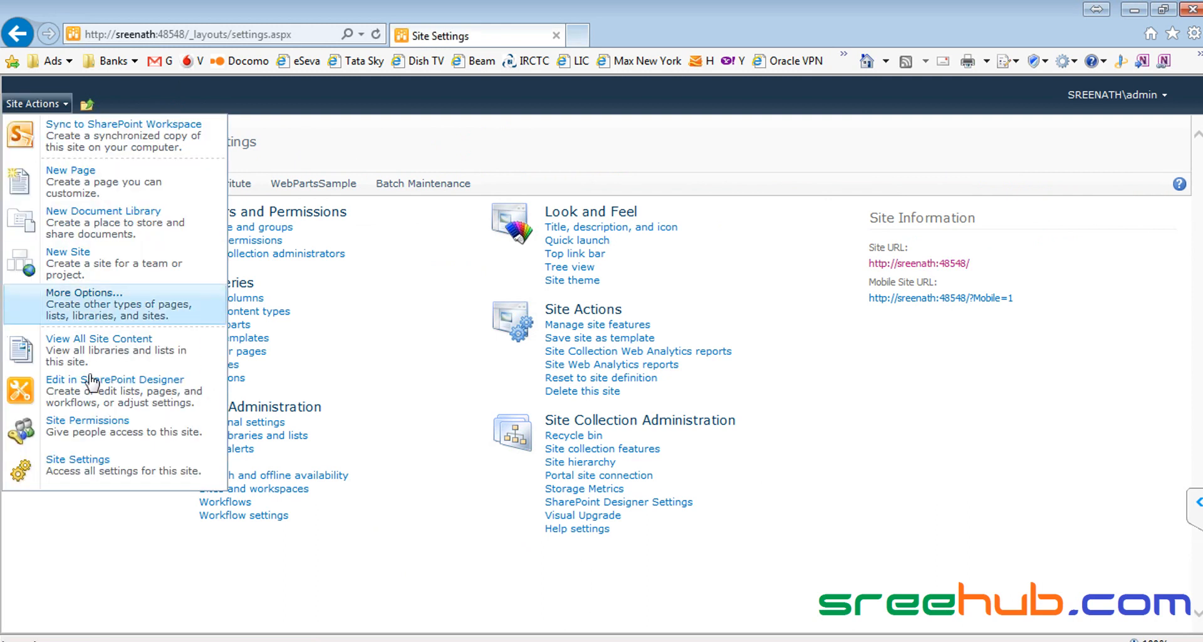
pyautogui.click(92, 443)
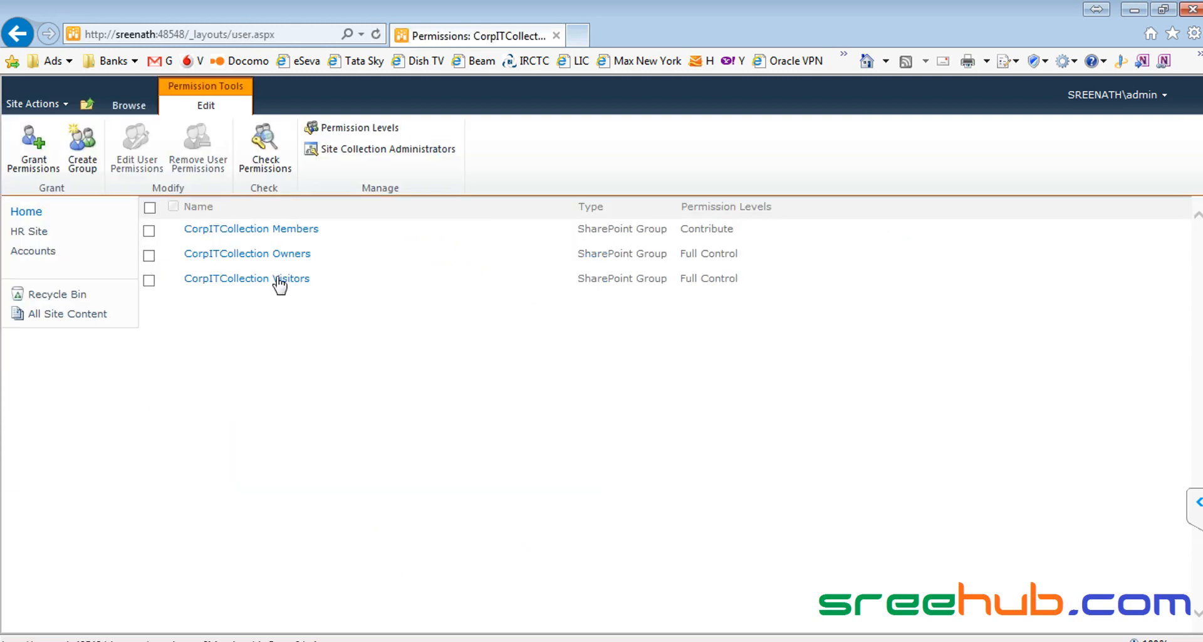
pyautogui.click(150, 280)
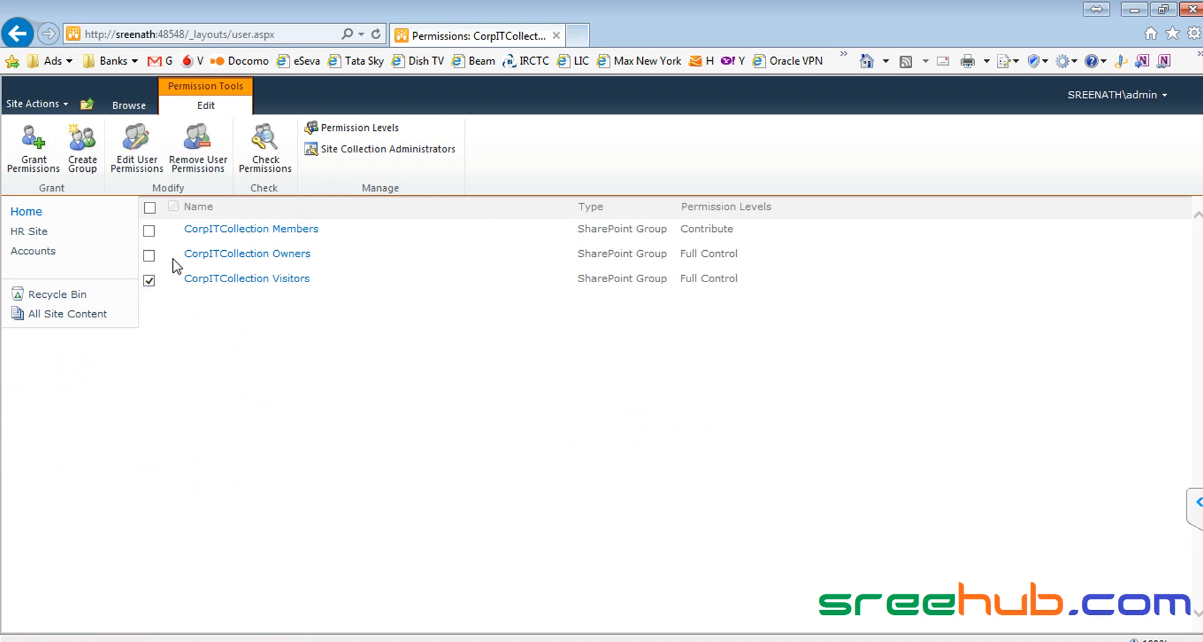
pyautogui.click(144, 144)
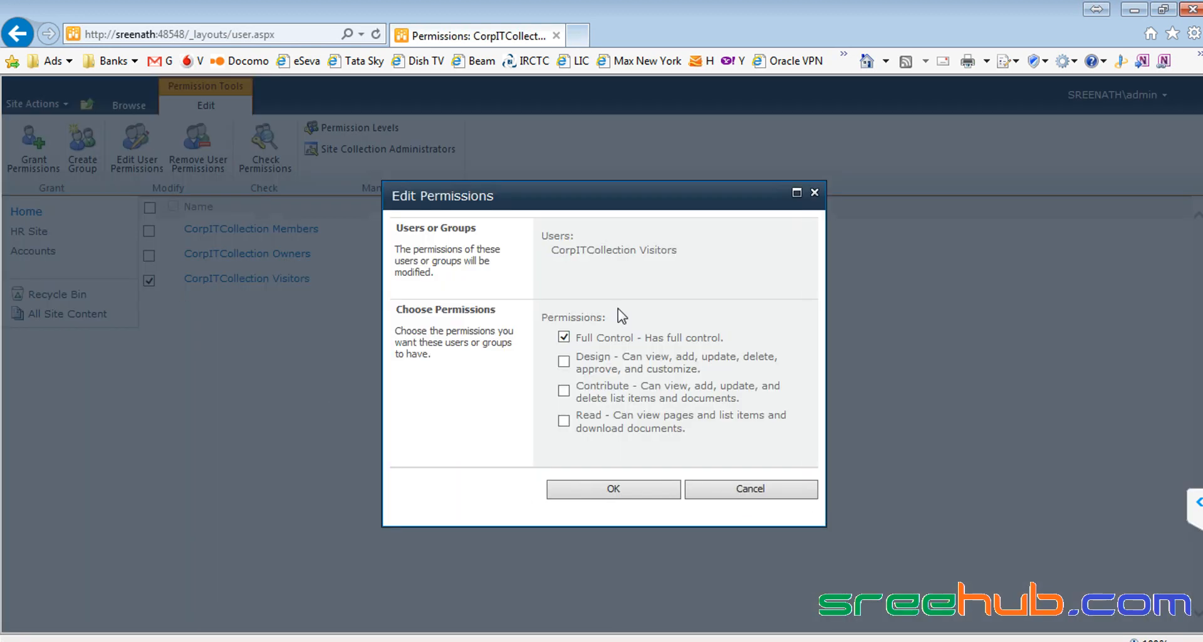
pyautogui.click(564, 421)
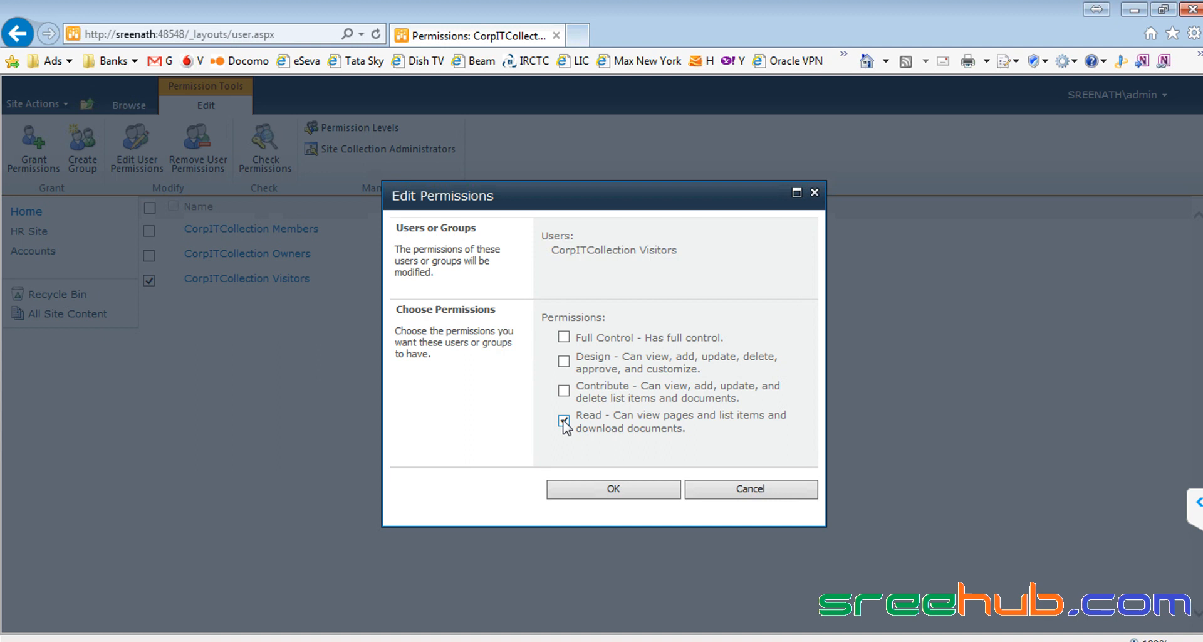
pyautogui.click(613, 488)
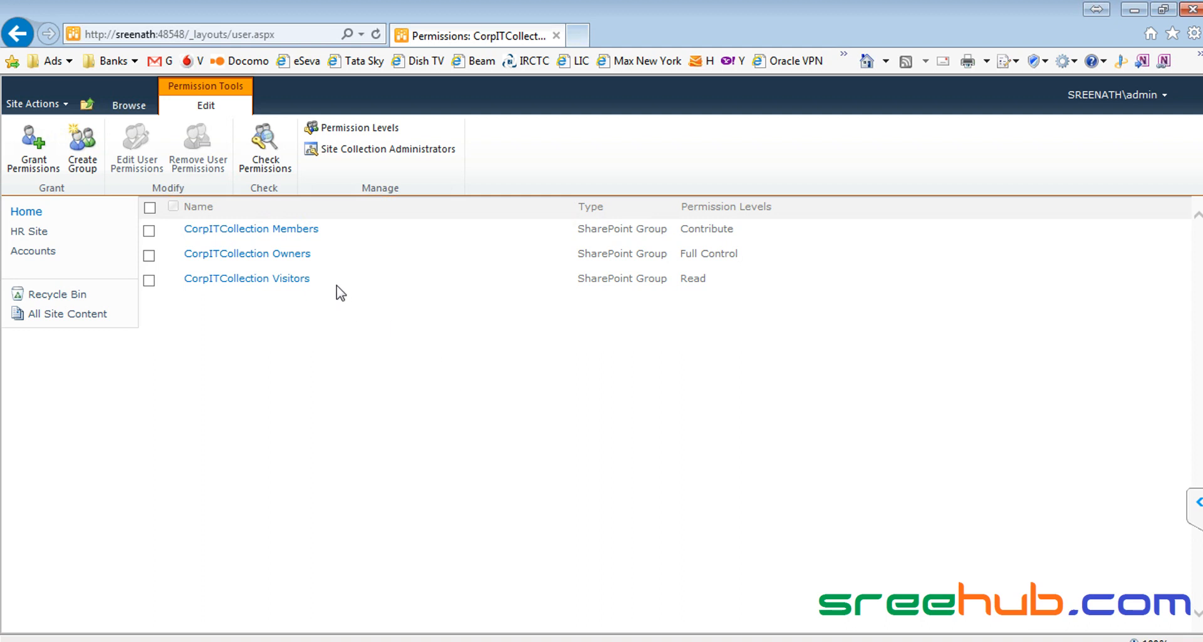
# Step: Open Edit User Permissions for the CorpITCollection Visitors group, then bring the Notepad++ notes forward
pyautogui.moveTo(336, 282); pyautogui.dragTo(180, 295)
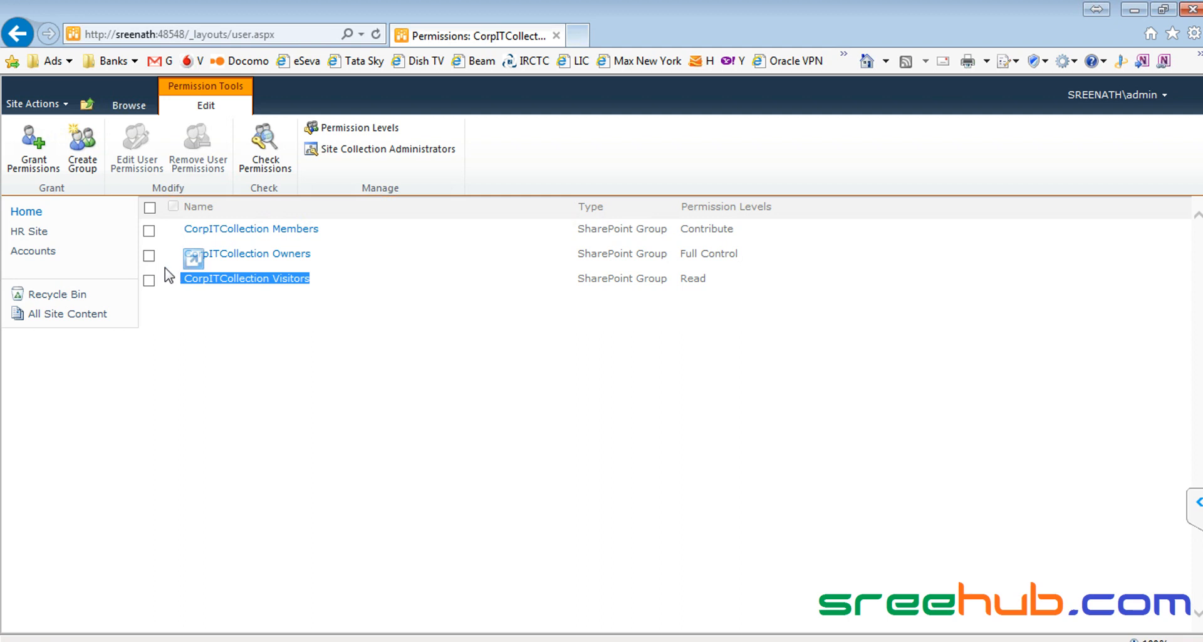
pyautogui.click(149, 280)
pyautogui.click(128, 138)
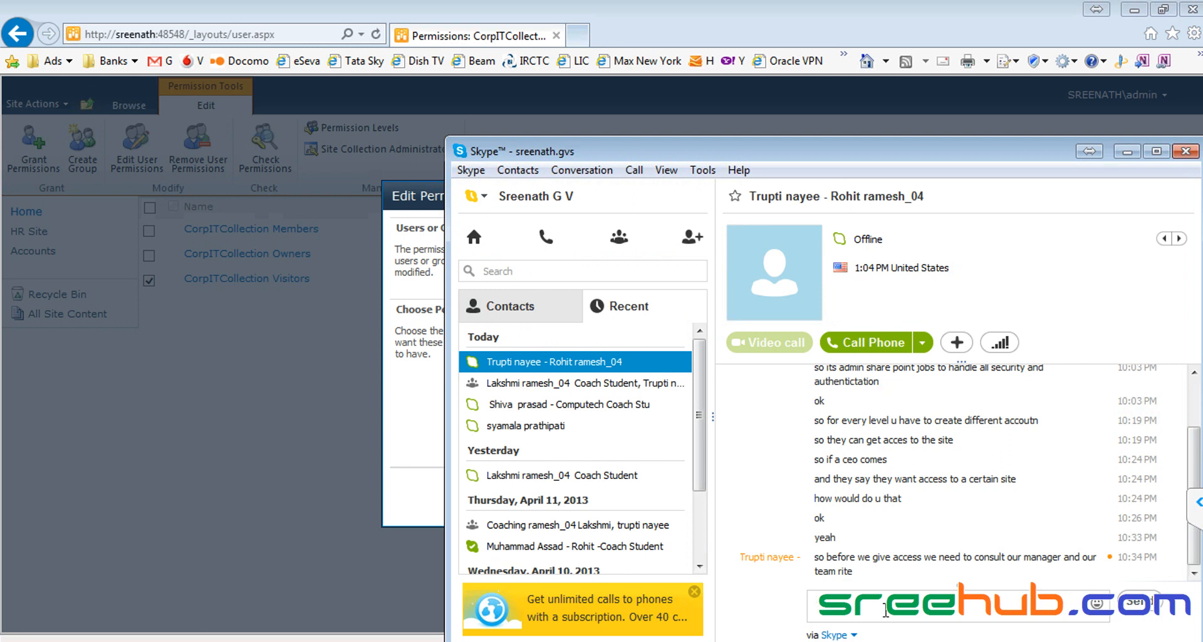
pyautogui.click(1127, 153)
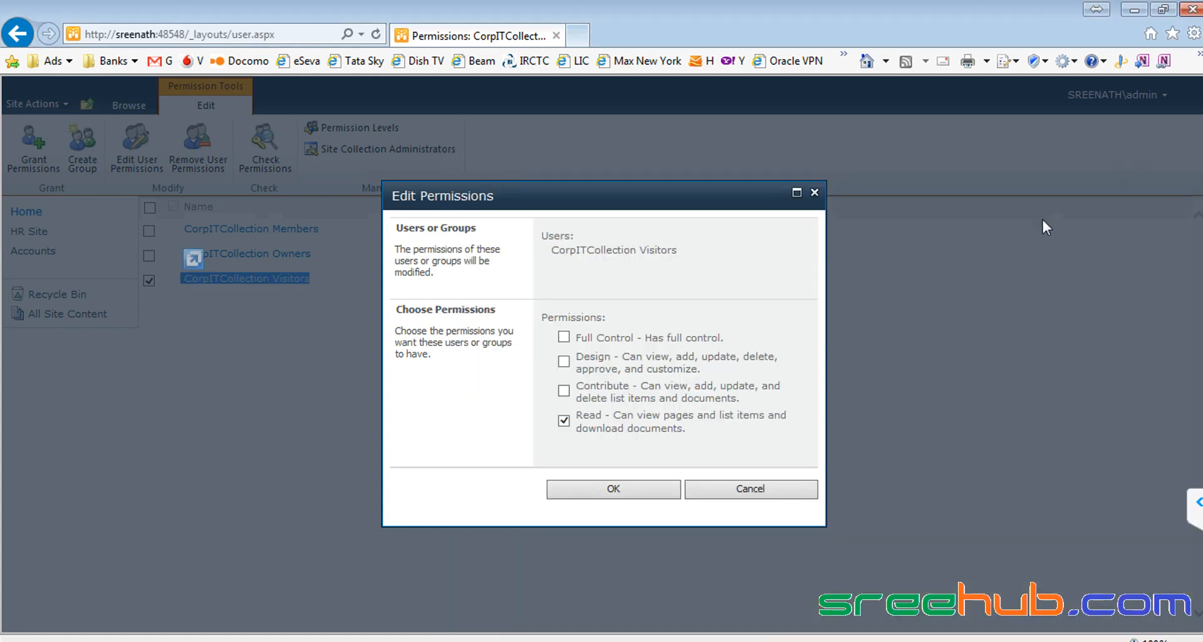
pyautogui.hotkey('alt', 'Tab')
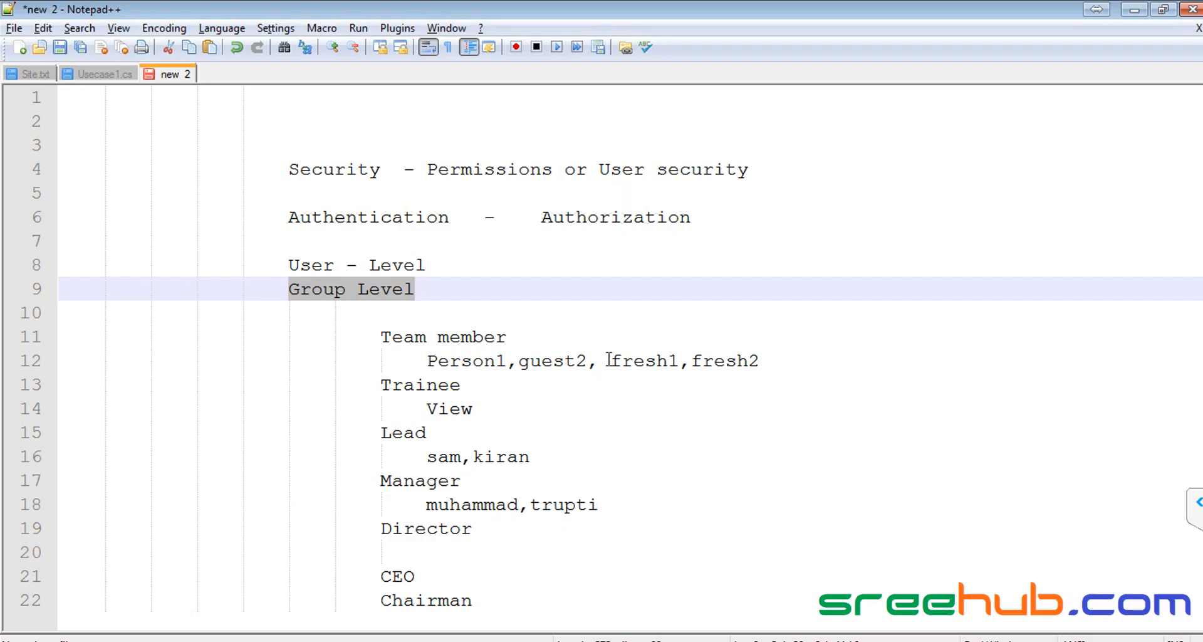
pyautogui.moveTo(379, 480); pyautogui.dragTo(502, 482)
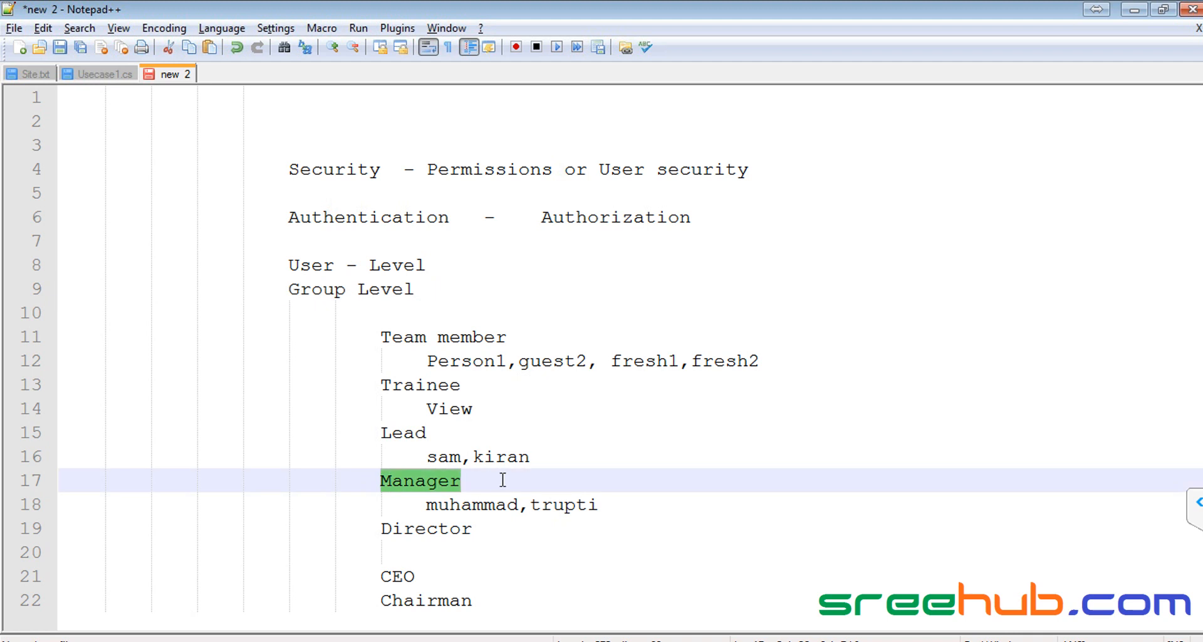
pyautogui.moveTo(612, 361); pyautogui.dragTo(760, 362)
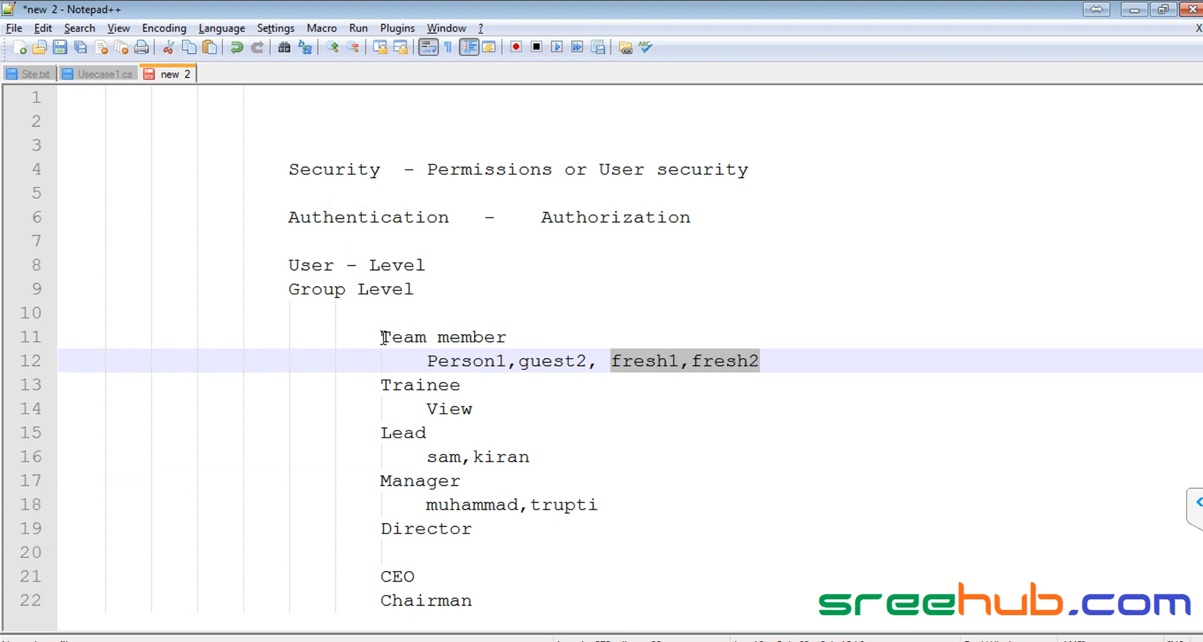
pyautogui.moveTo(381, 337); pyautogui.dragTo(538, 336)
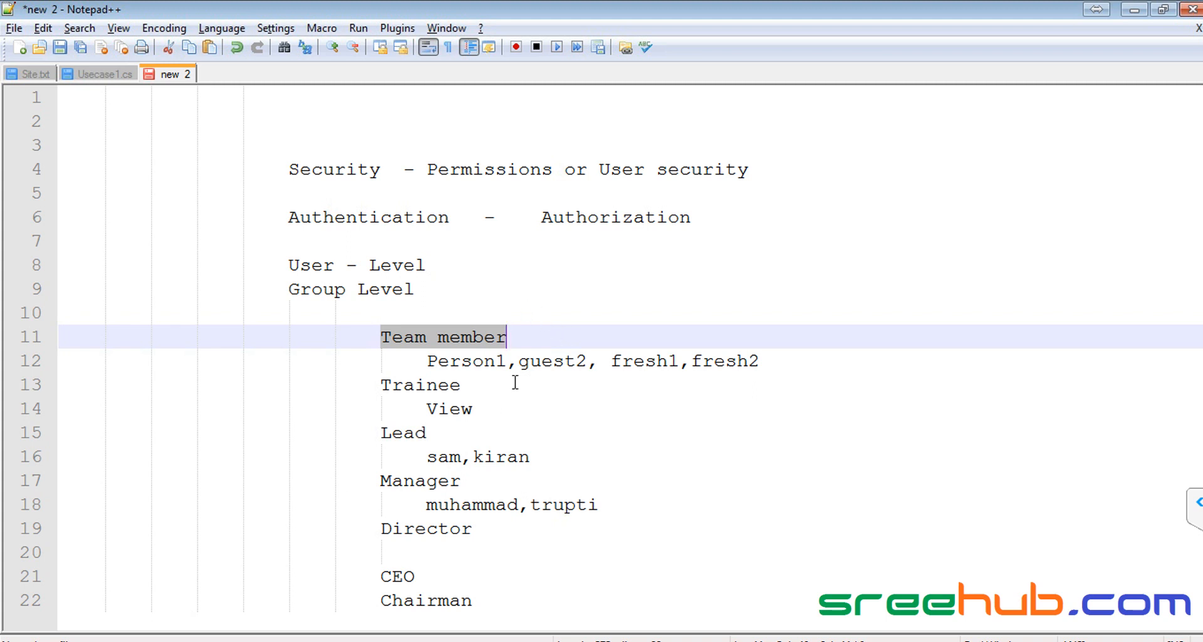
pyautogui.moveTo(380, 481); pyautogui.dragTo(503, 479)
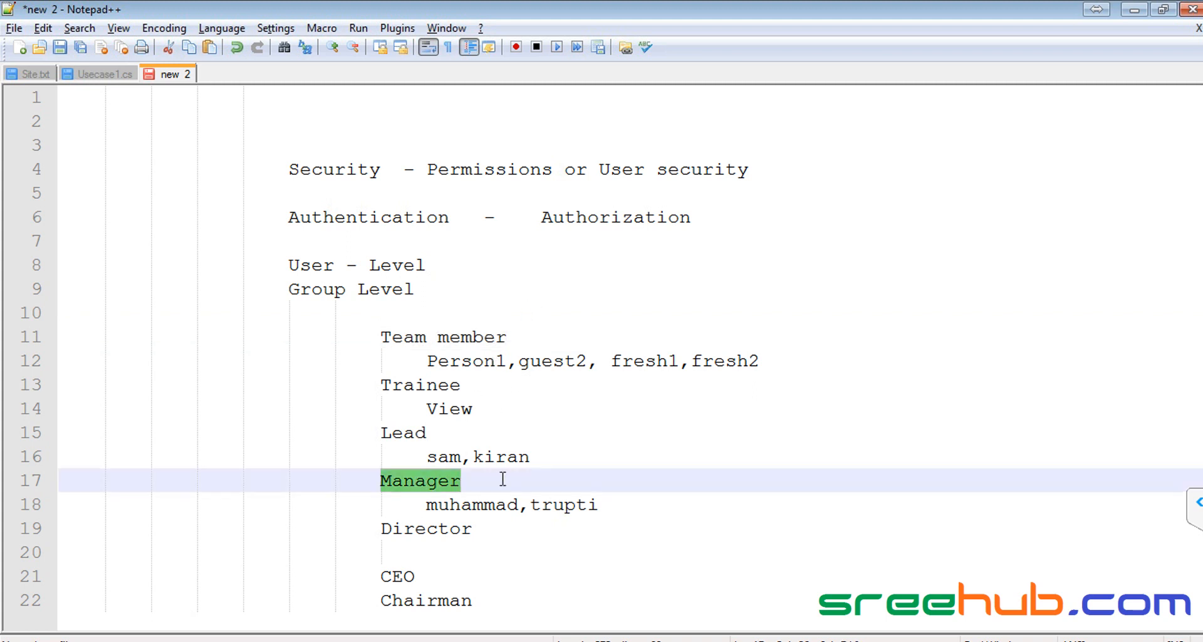
pyautogui.moveTo(380, 337); pyautogui.dragTo(510, 338)
pyautogui.click(371, 337)
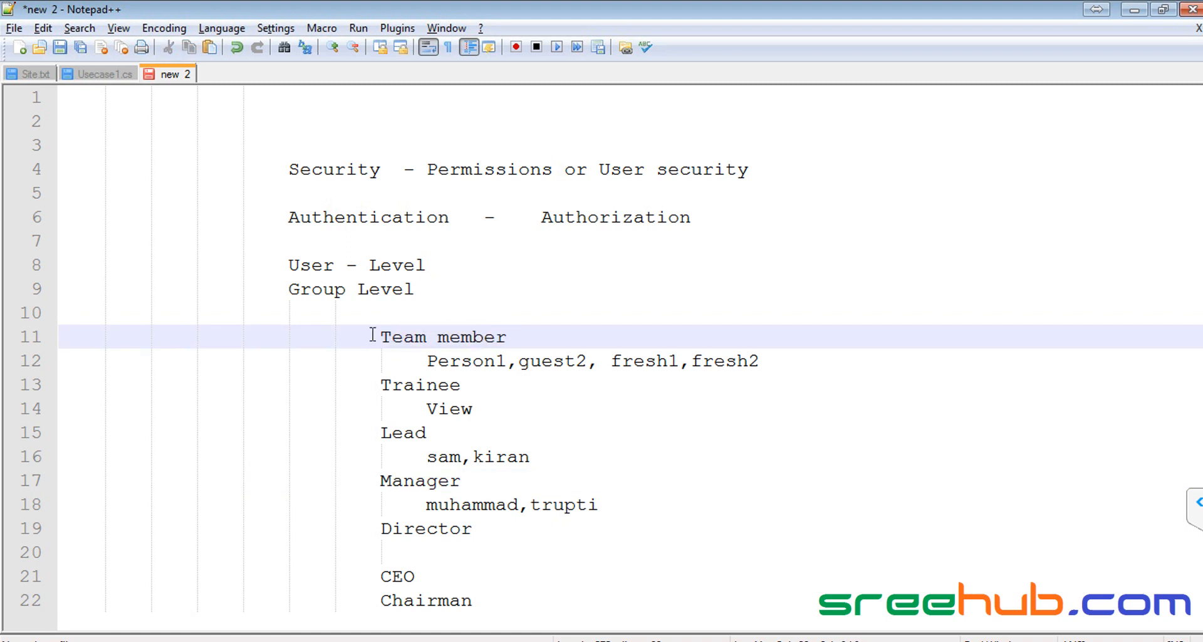
pyautogui.moveTo(380, 337); pyautogui.dragTo(585, 336)
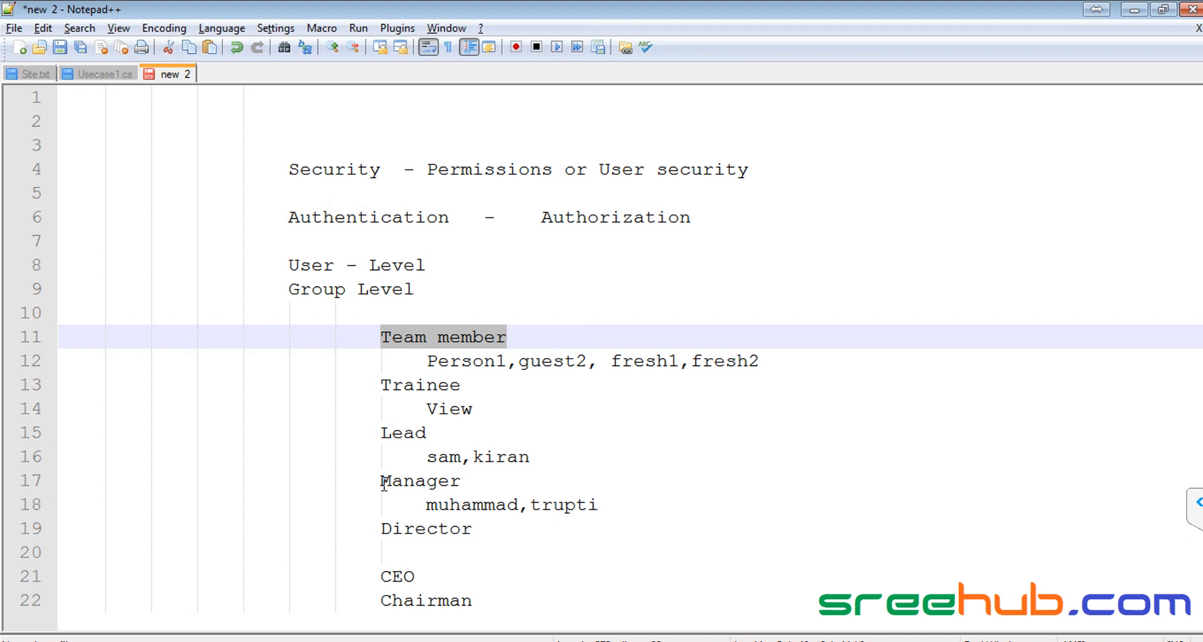
pyautogui.moveTo(384, 488); pyautogui.dragTo(491, 477)
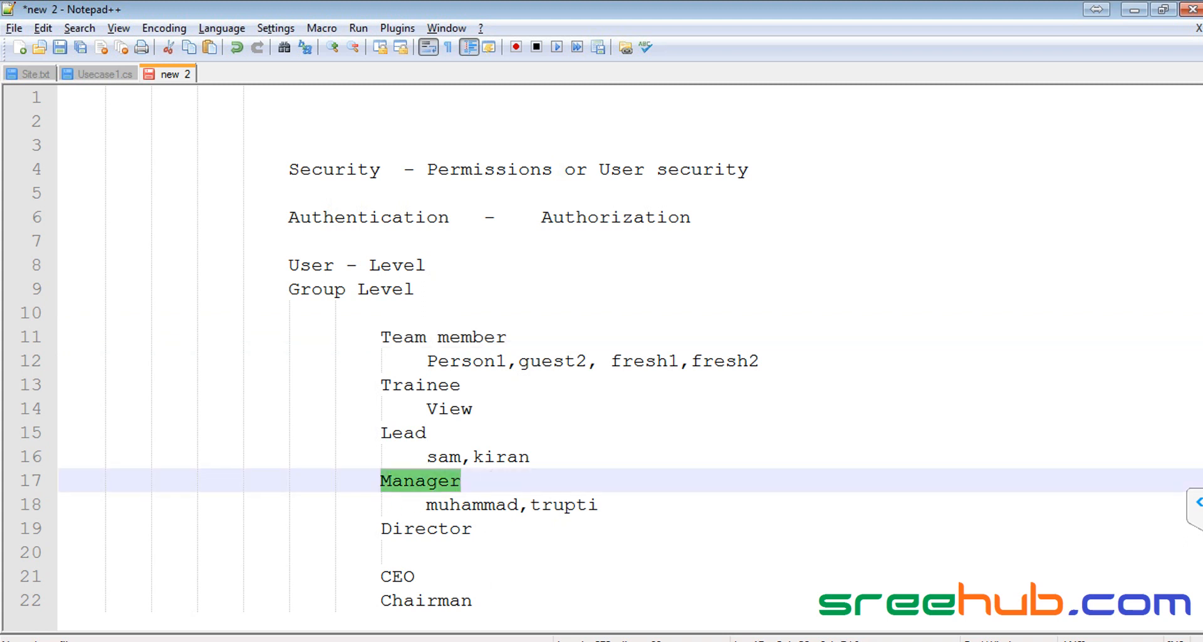
pyautogui.hotkey('alt', 'Tab')
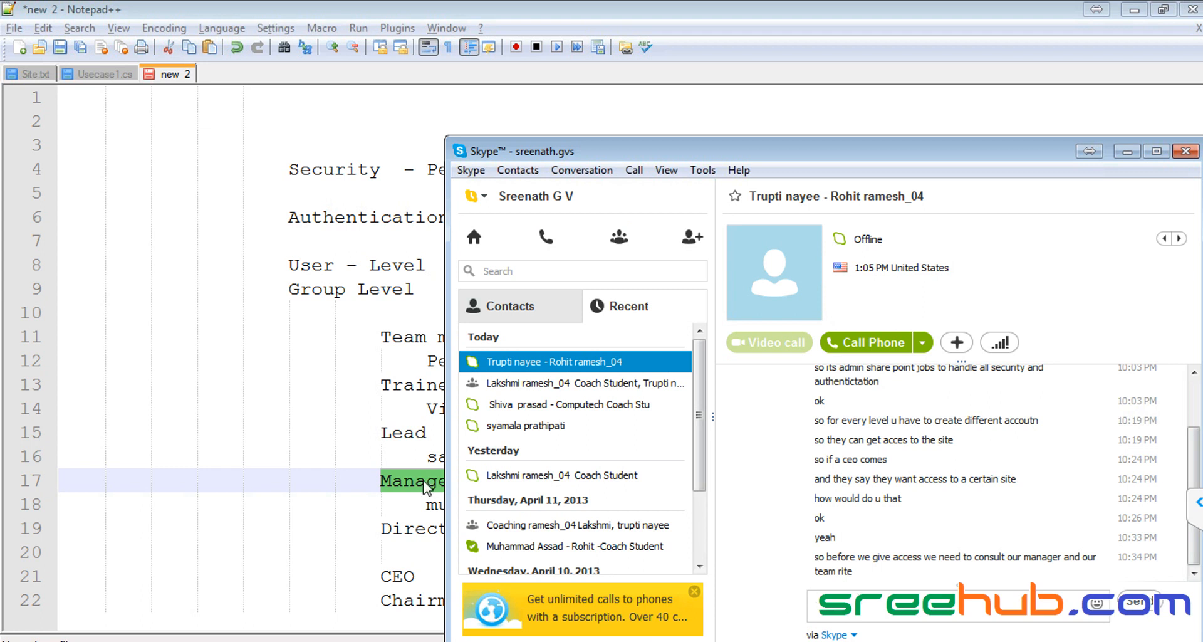
pyautogui.hotkey('alt', 'Tab')
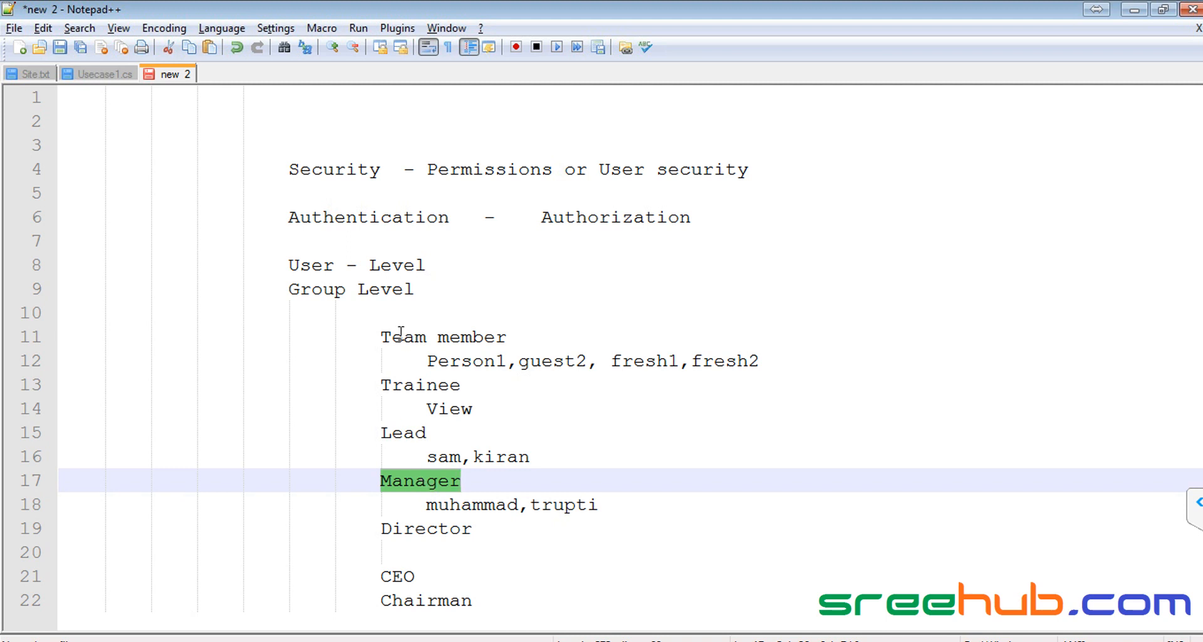
# Step: Highlight the Team member heading, its member names and CEO in the notes to explain groups
pyautogui.moveTo(382, 336); pyautogui.dragTo(572, 341)
pyautogui.moveTo(393, 576); pyautogui.dragTo(444, 572)
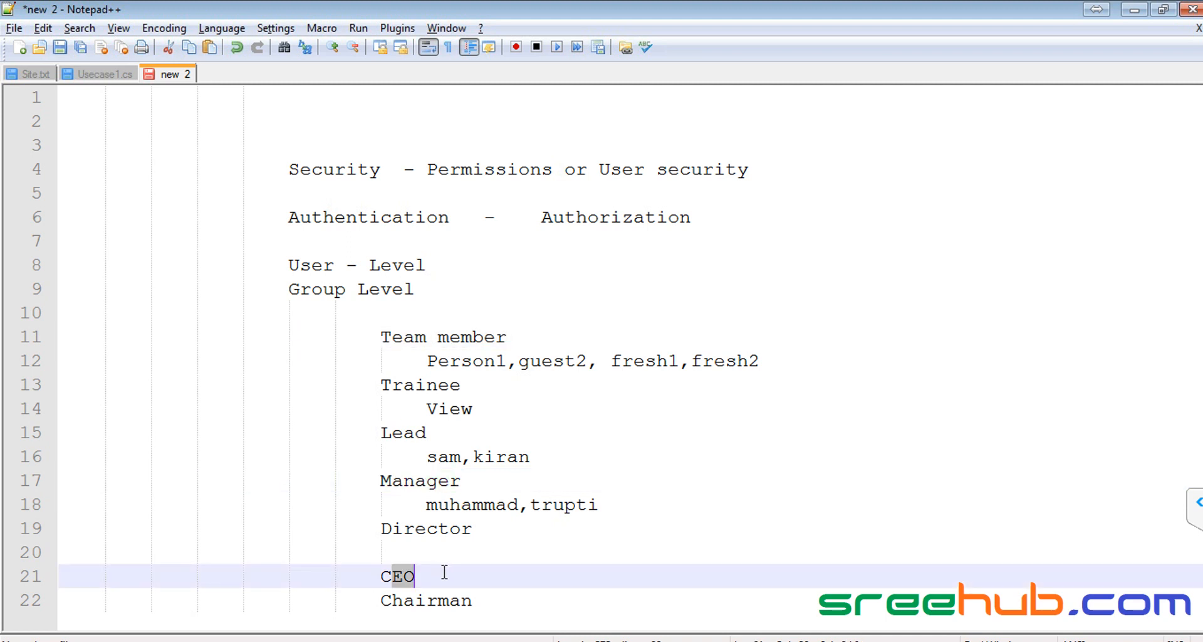
pyautogui.click(444, 572)
pyautogui.doubleClick(404, 578)
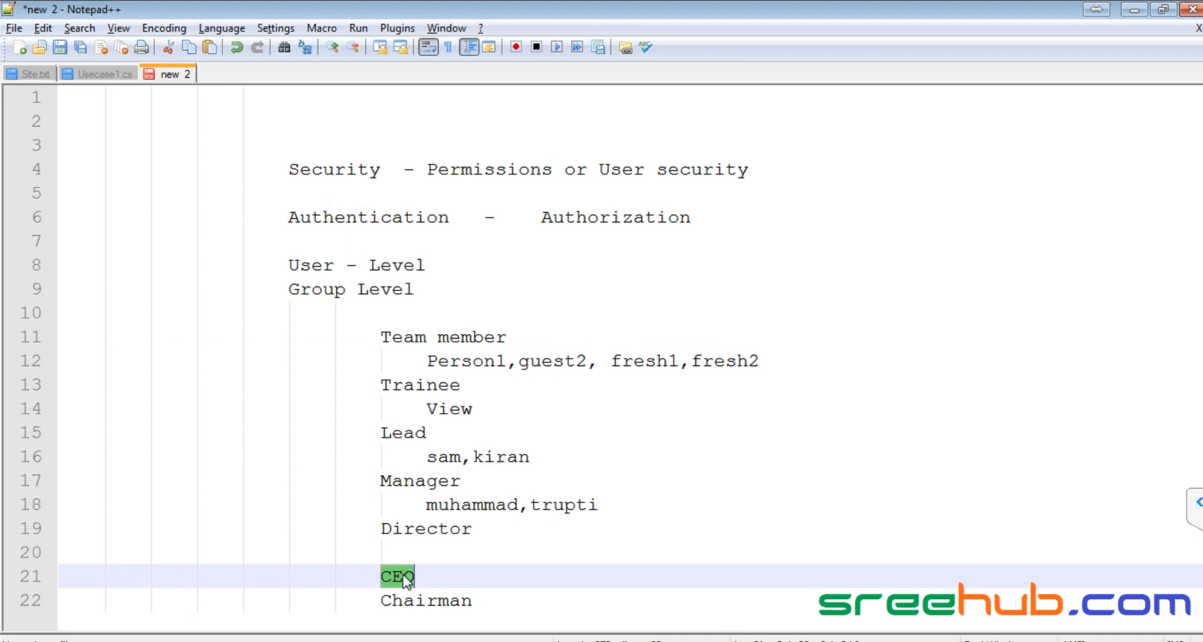
pyautogui.moveTo(382, 337); pyautogui.dragTo(509, 338)
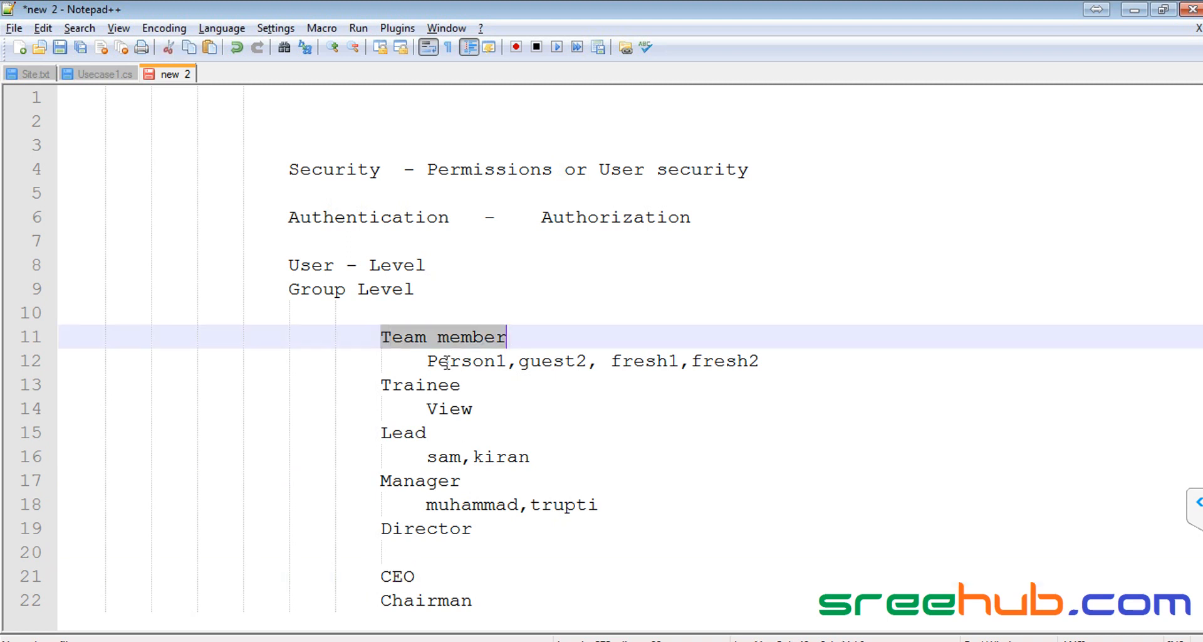
pyautogui.moveTo(428, 361); pyautogui.dragTo(759, 361)
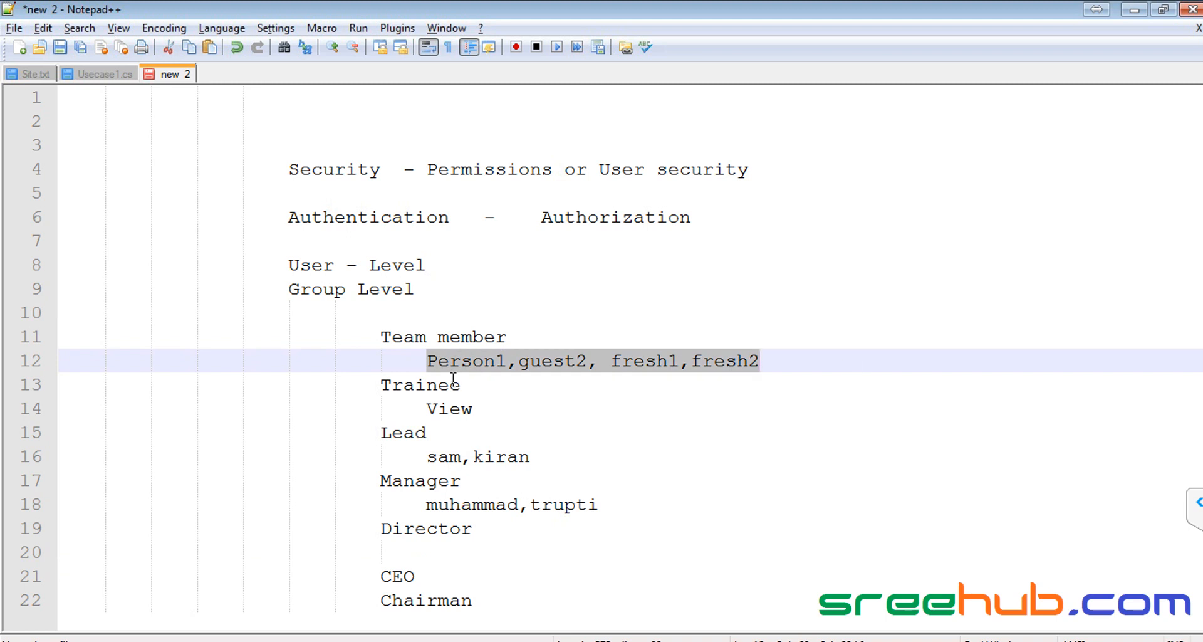
pyautogui.doubleClick(405, 577)
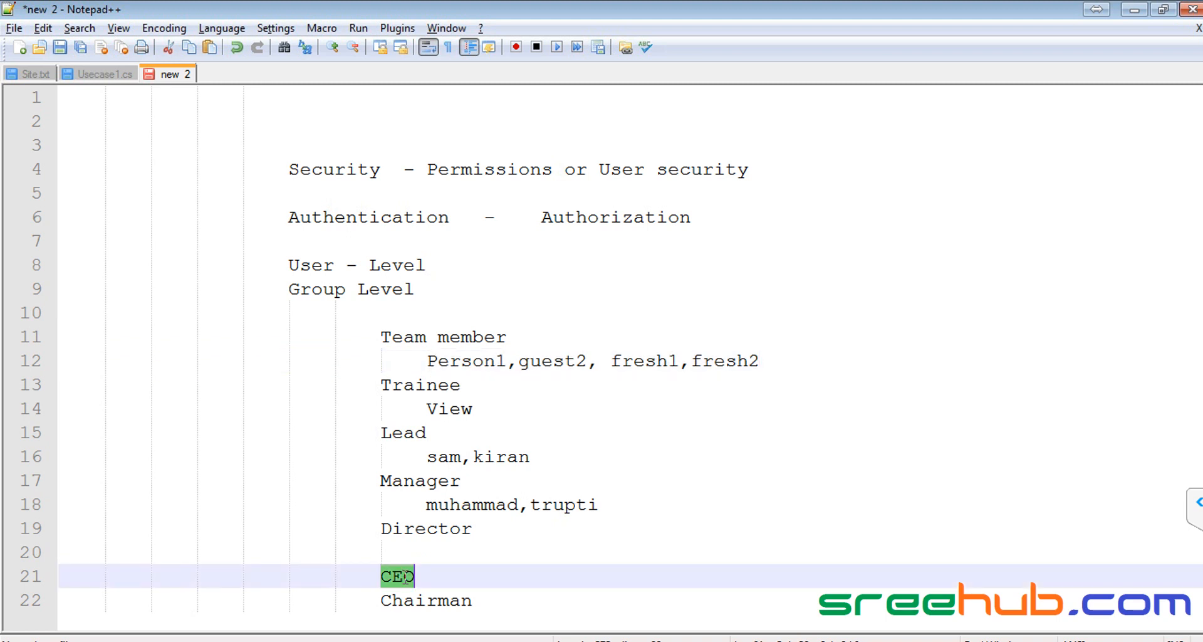
pyautogui.moveTo(382, 336); pyautogui.dragTo(508, 337)
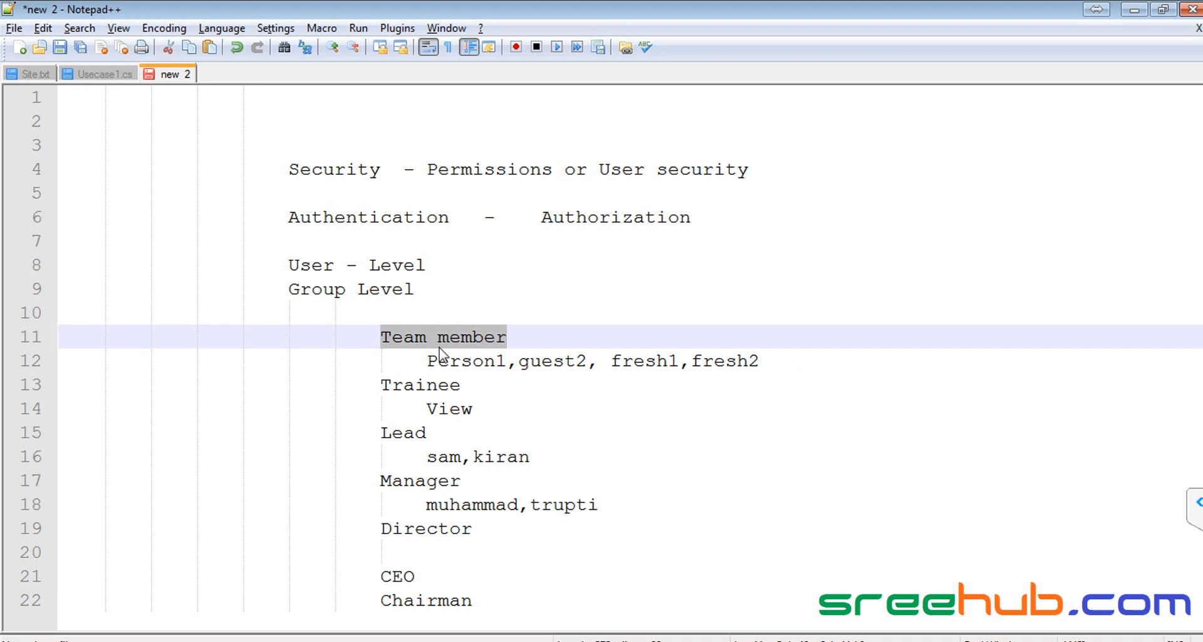
pyautogui.moveTo(428, 361); pyautogui.dragTo(763, 362)
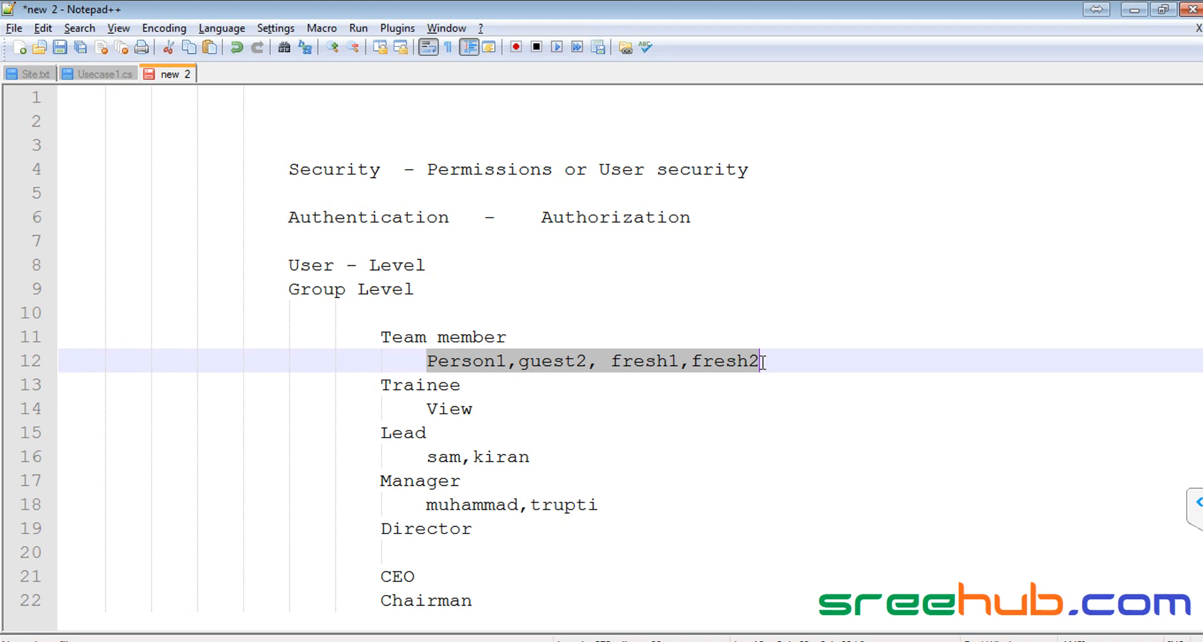
pyautogui.doubleClick(401, 577)
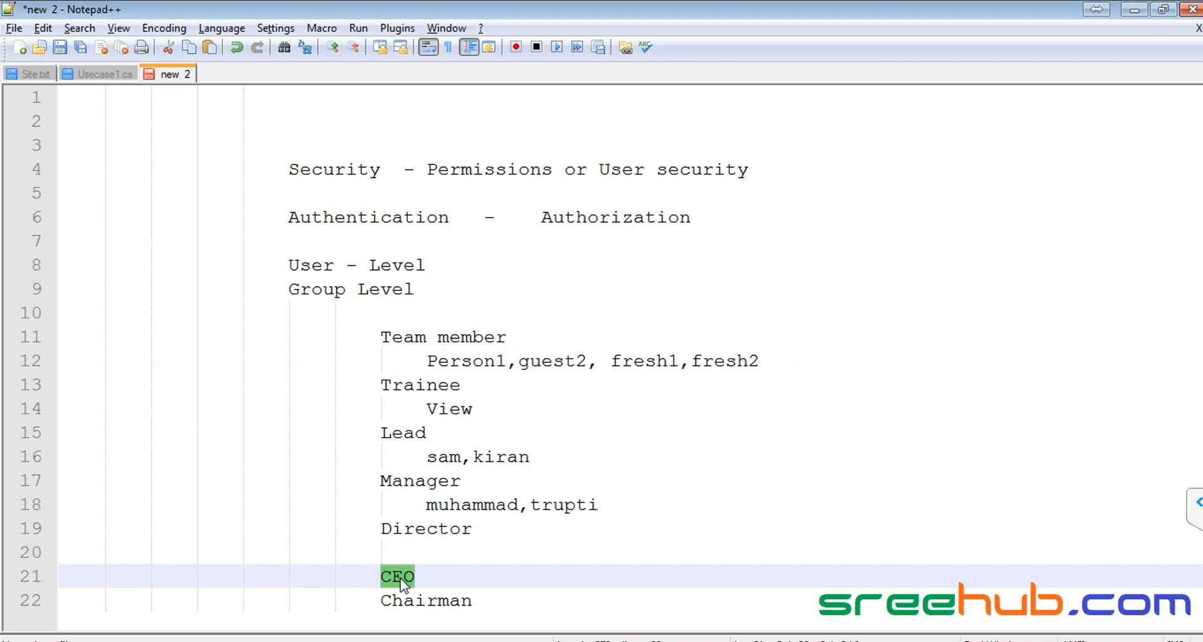
# Step: Reselect the Team member heading and names, then minimize Notepad++ to reveal the browser
pyautogui.moveTo(381, 336); pyautogui.dragTo(529, 339)
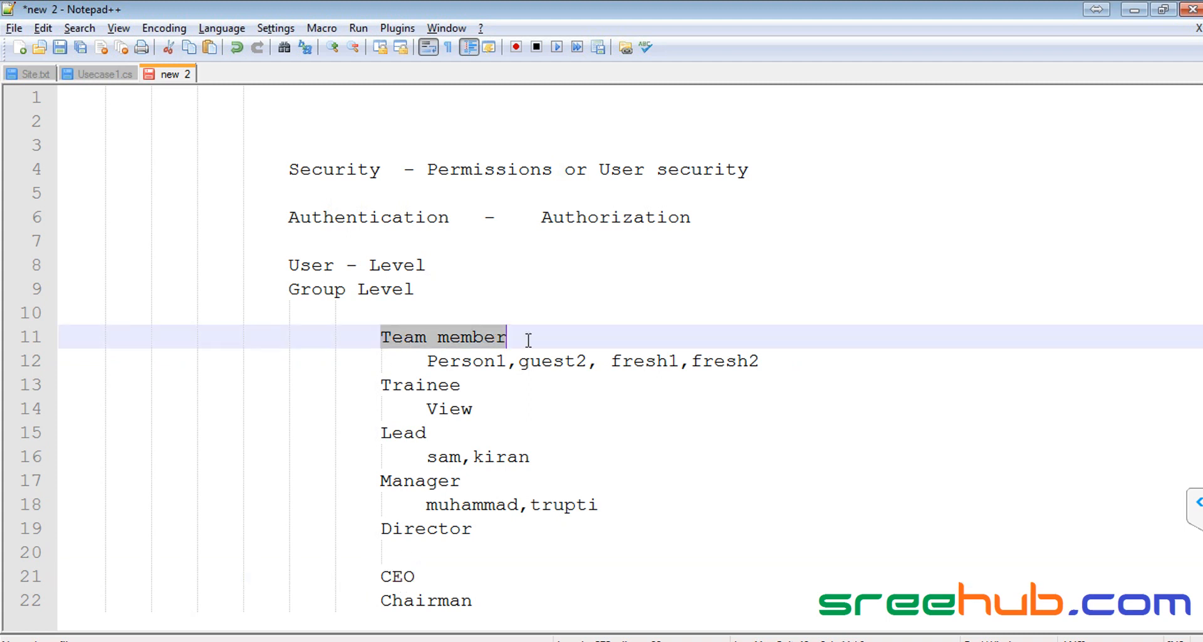
pyautogui.moveTo(382, 337); pyautogui.dragTo(520, 337)
pyautogui.click(436, 337)
pyautogui.moveTo(380, 335); pyautogui.dragTo(67, 344)
pyautogui.click(802, 361)
pyautogui.click(306, 358)
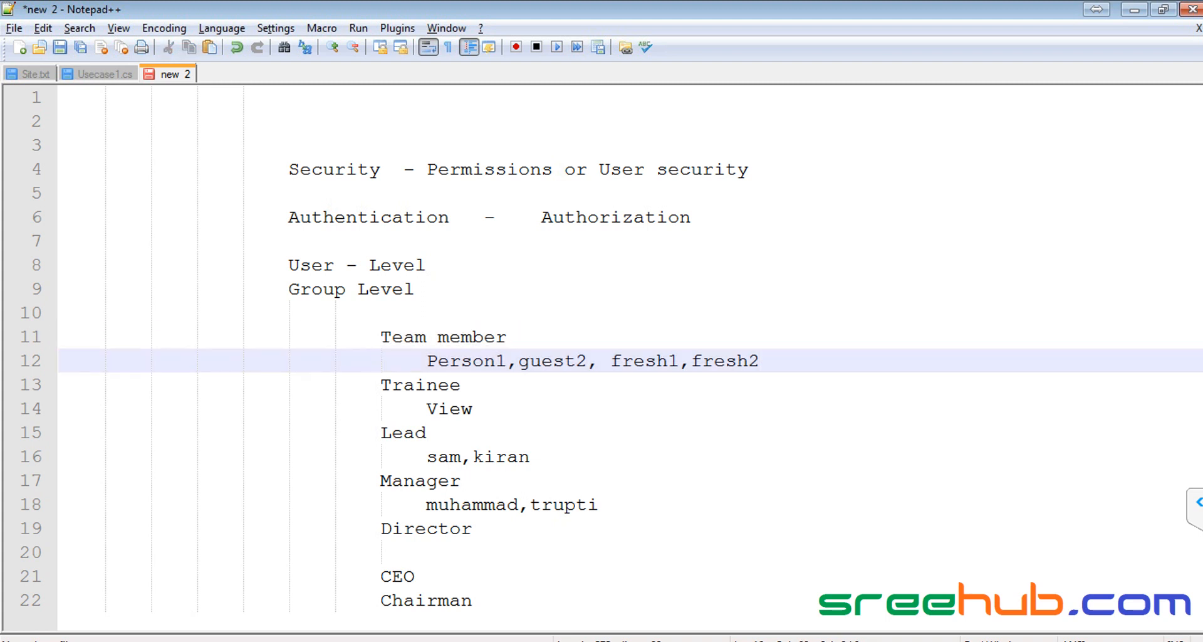
pyautogui.click(1134, 10)
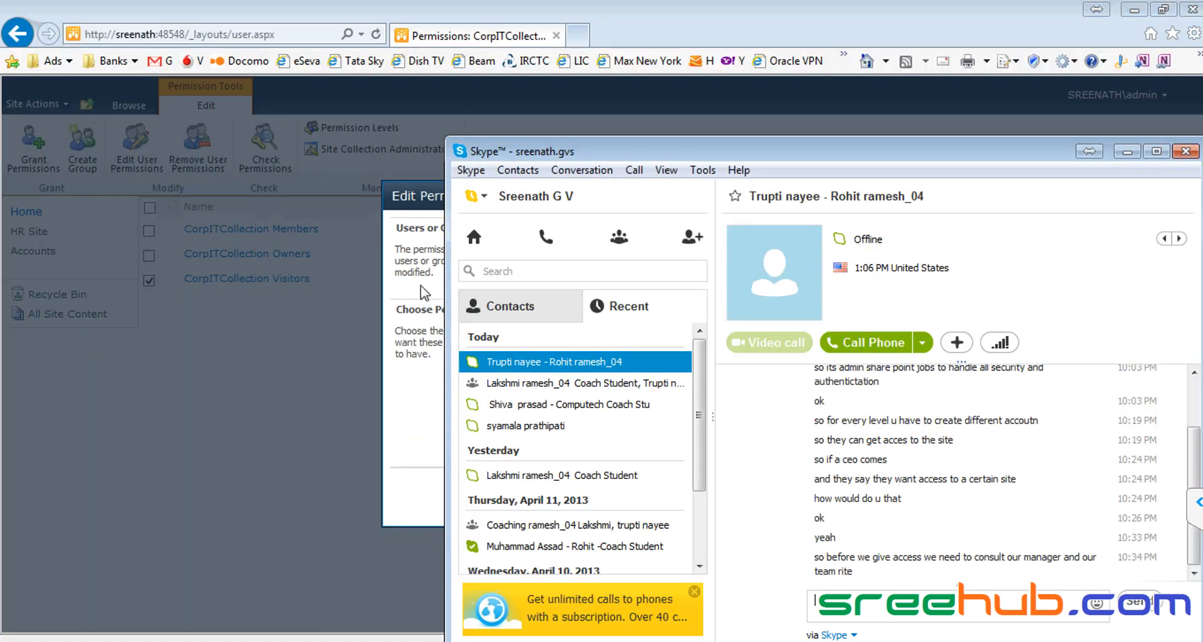
# Step: Delete the empty first line at the top of the Notepad++ security notes
pyautogui.hotkey('alt', 'Tab')
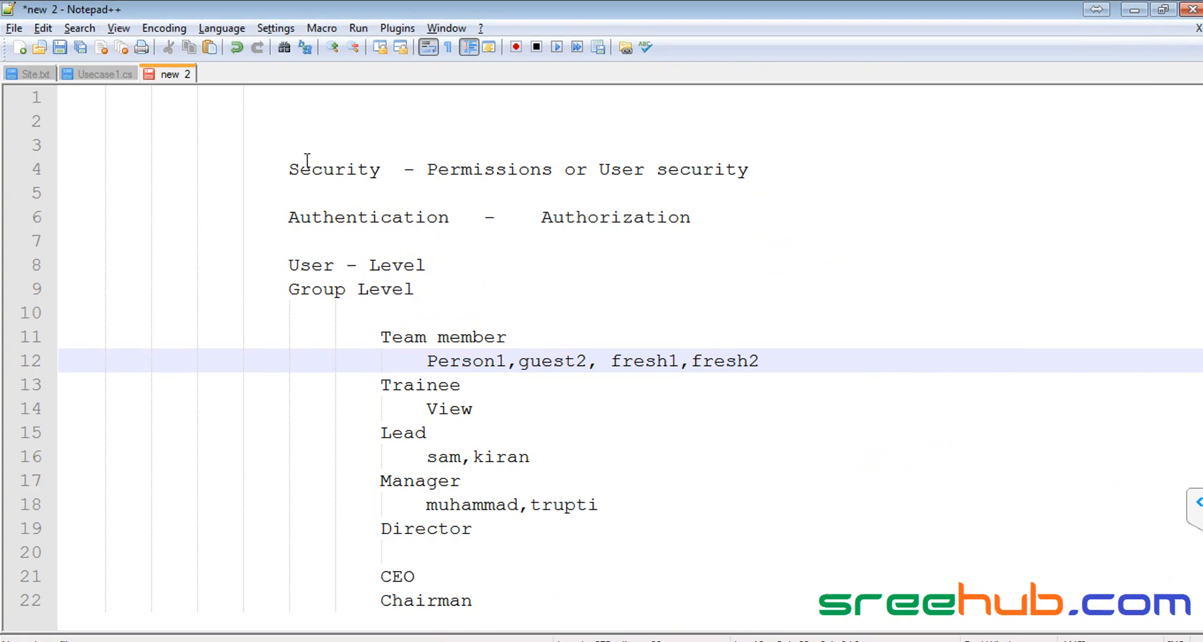
pyautogui.doubleClick(324, 173)
pyautogui.doubleClick(491, 173)
pyautogui.moveTo(289, 218); pyautogui.dragTo(765, 223)
pyautogui.moveTo(280, 263); pyautogui.dragTo(289, 179)
pyautogui.click(461, 204)
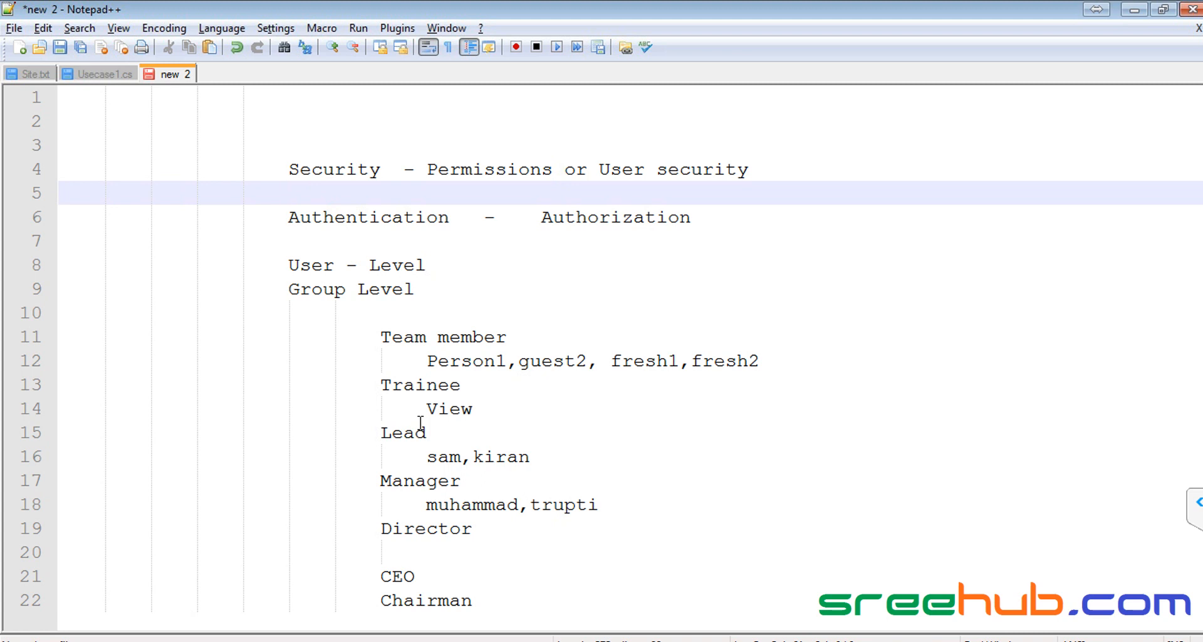
pyautogui.hotkey('ctrl', 'Home')
pyautogui.press('Delete')
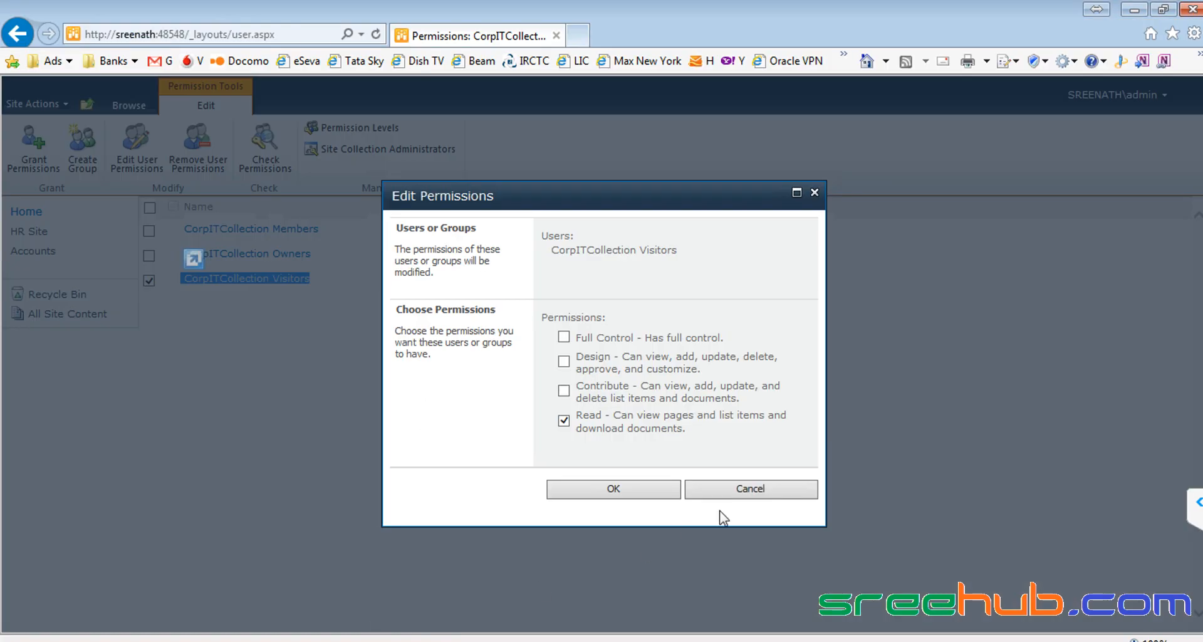
# Step: Cancel the Visitors permission dialog and open the Info Institute subsite from CorpITCollection
pyautogui.click(755, 490)
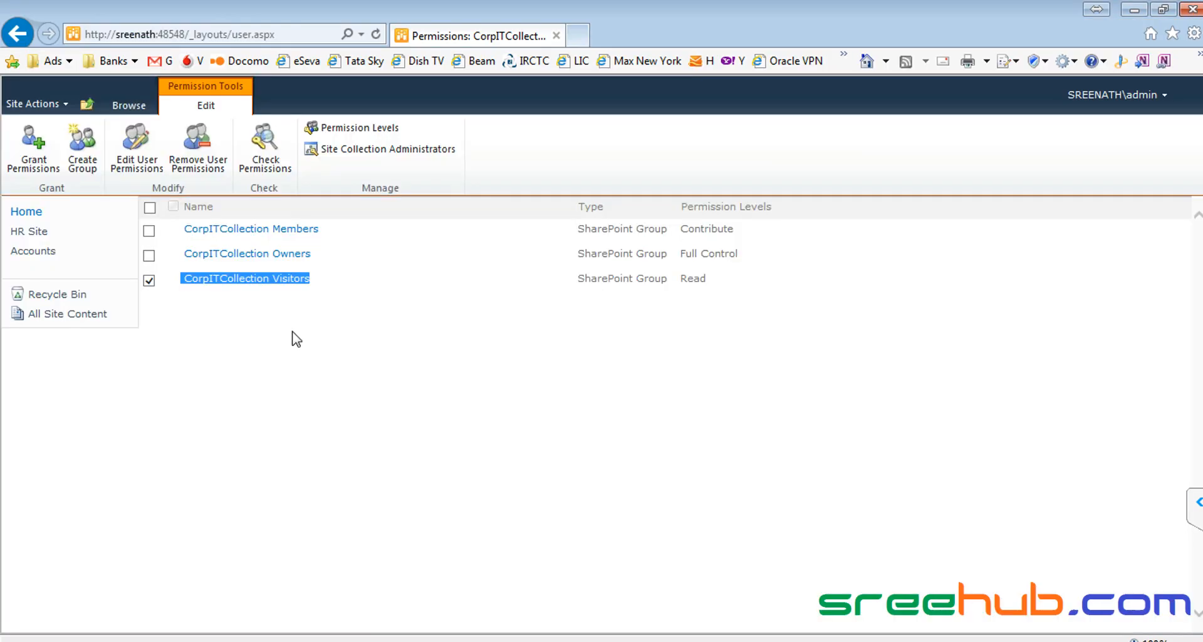
pyautogui.click(125, 105)
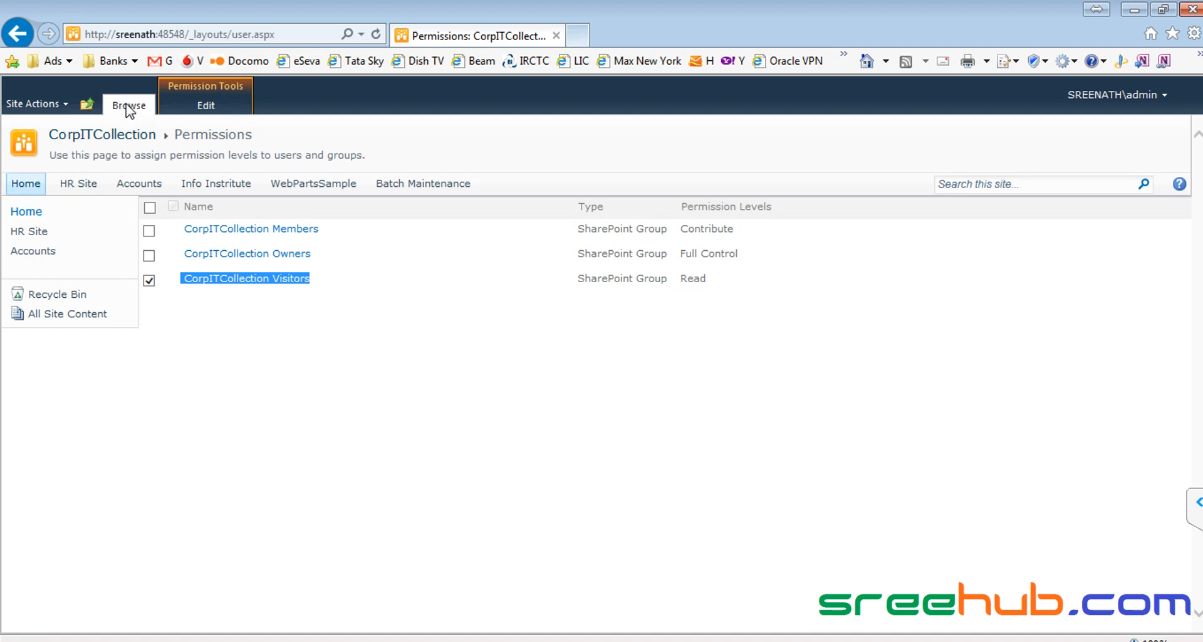
pyautogui.click(119, 135)
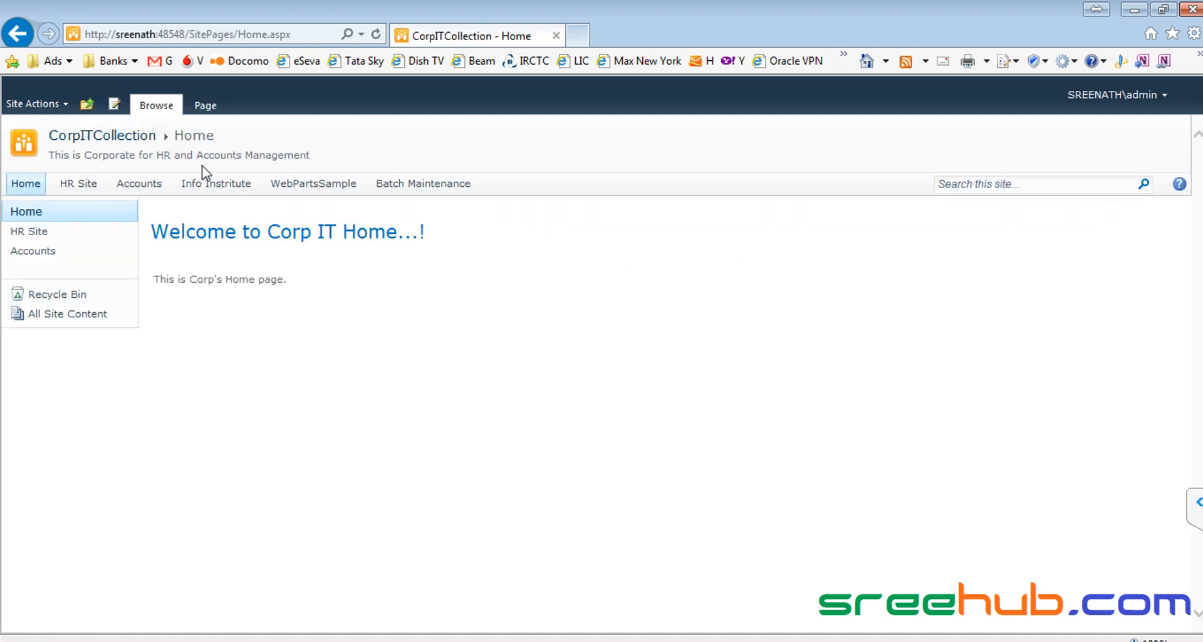
pyautogui.click(216, 183)
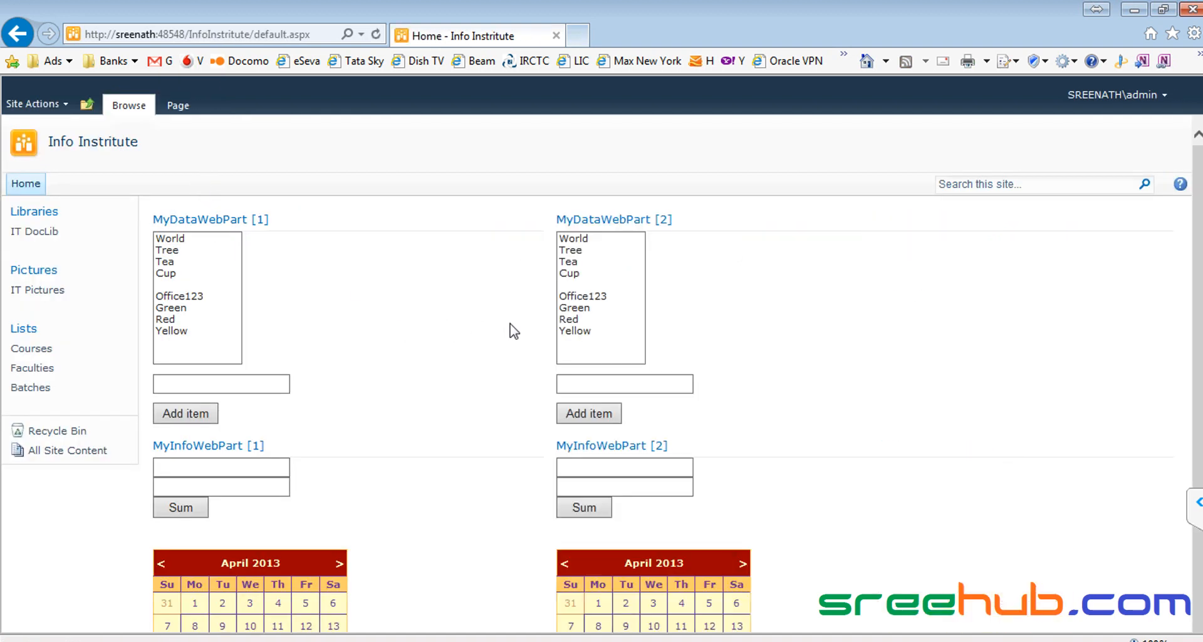
pyautogui.scroll(-6, 510, 326)
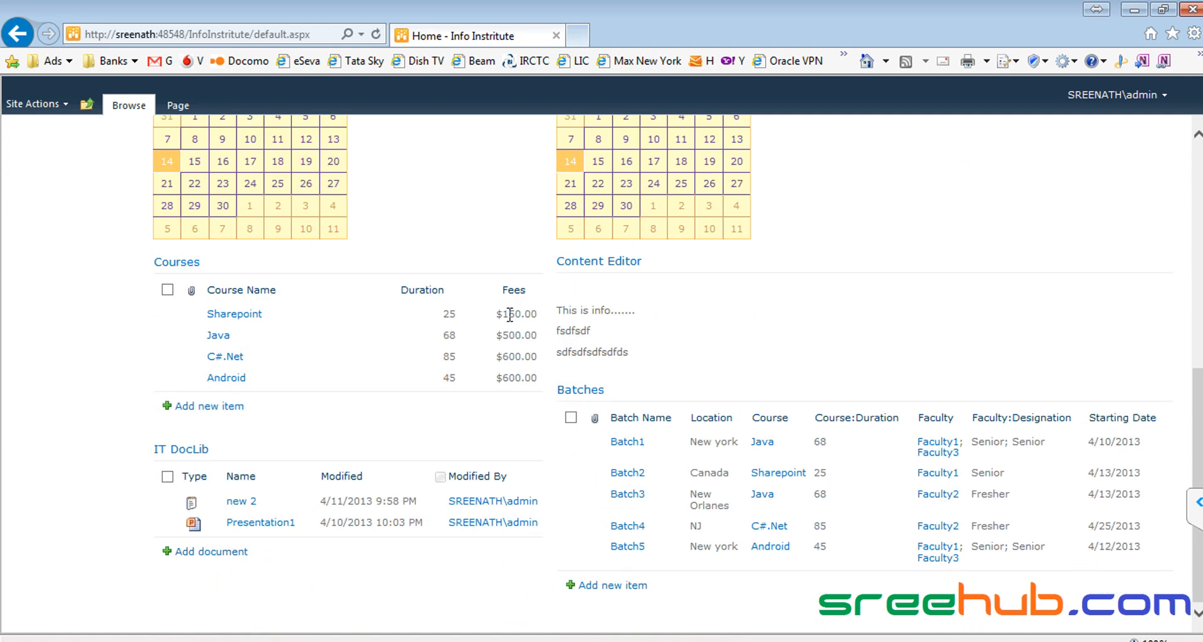
# Step: Navigate back up to CorpITCollection and open the Batch Maintenance subsite
pyautogui.hotkey('alt', 'Tab')
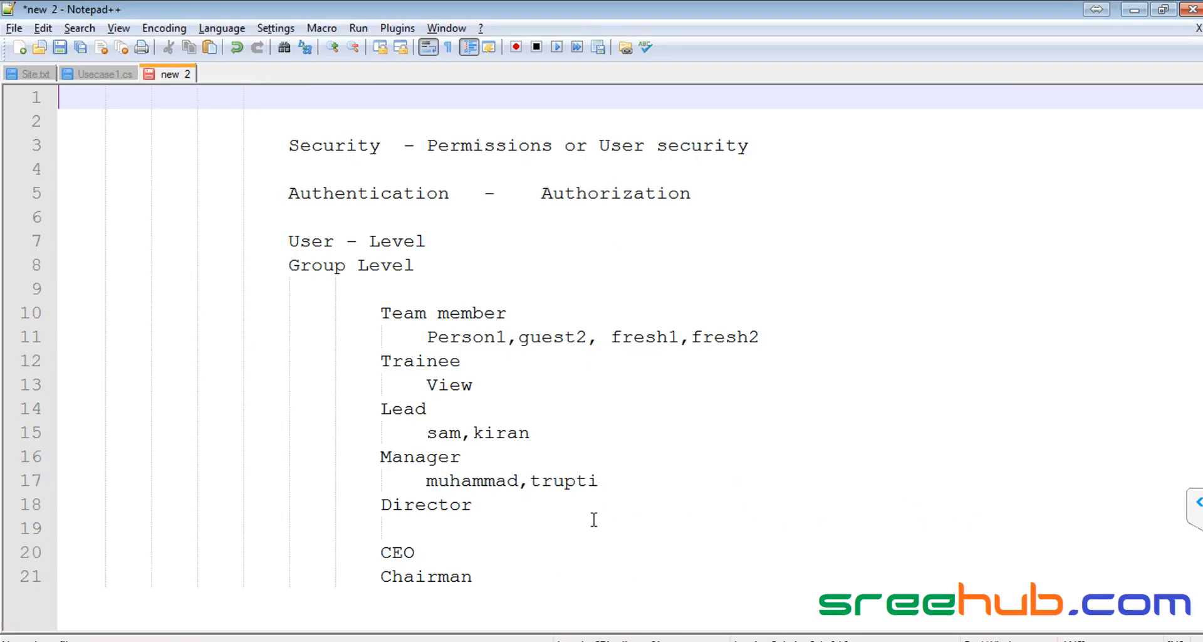
pyautogui.hotkey('alt', 'Tab')
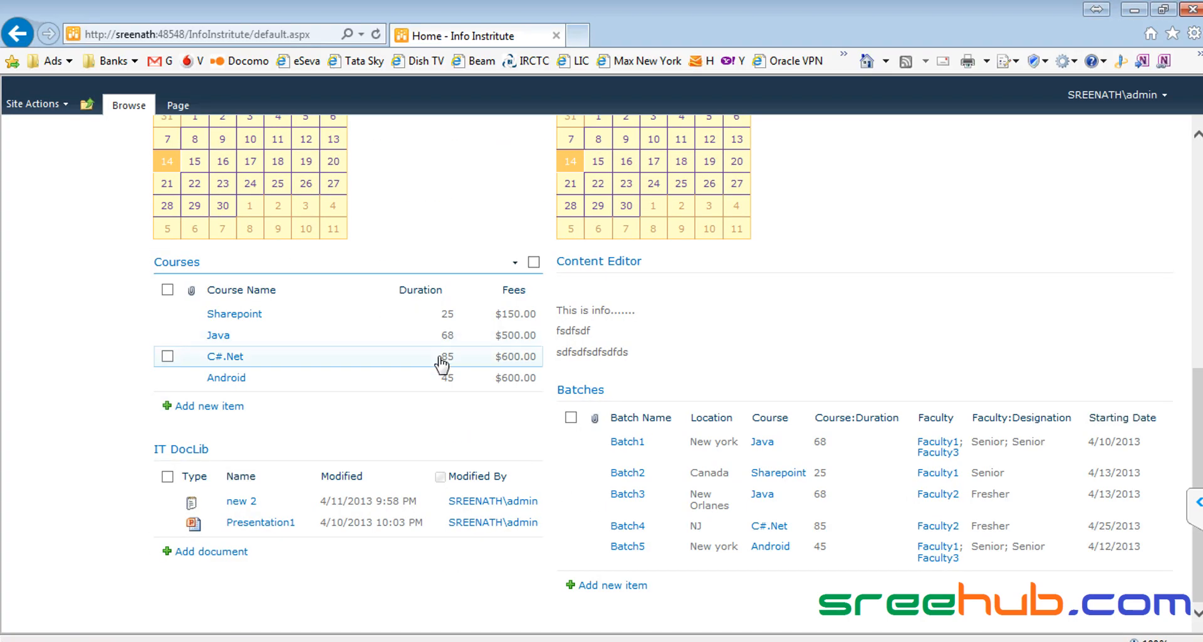
pyautogui.scroll(6, 445, 362)
pyautogui.scroll(1, 69, 200)
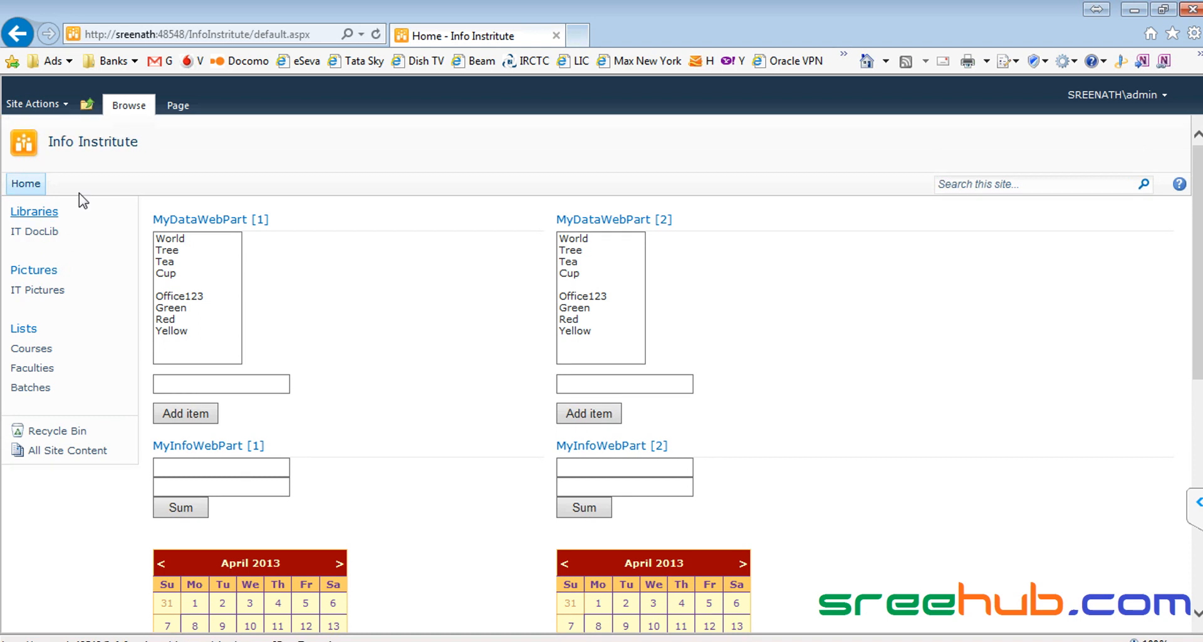
pyautogui.click(88, 105)
pyautogui.click(135, 148)
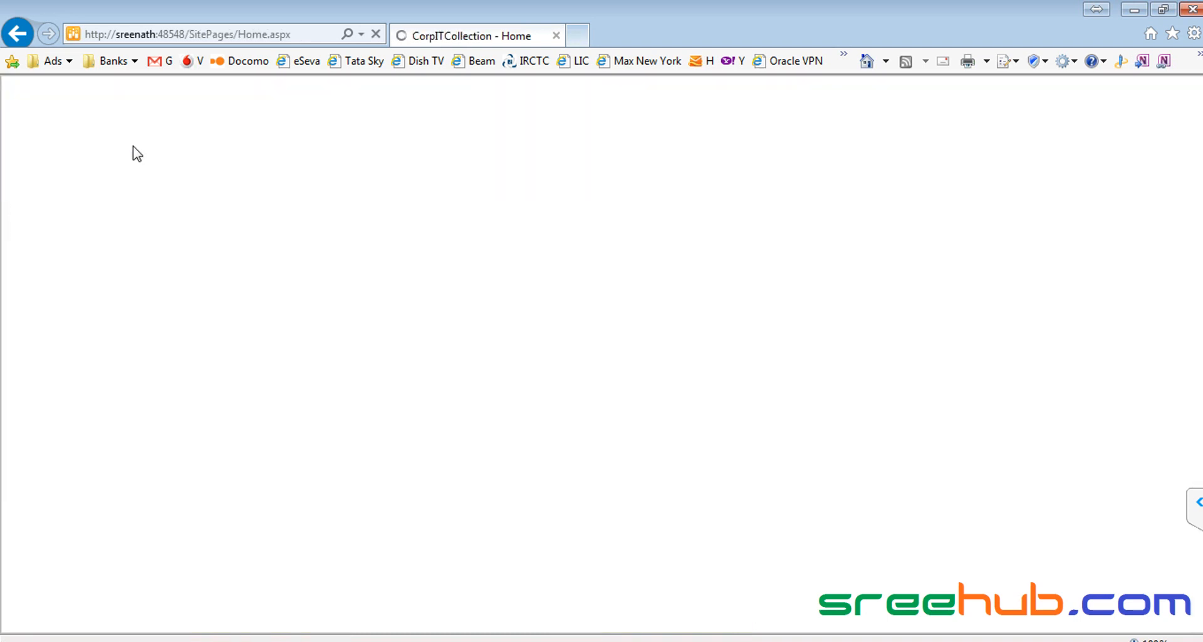
pyautogui.click(407, 185)
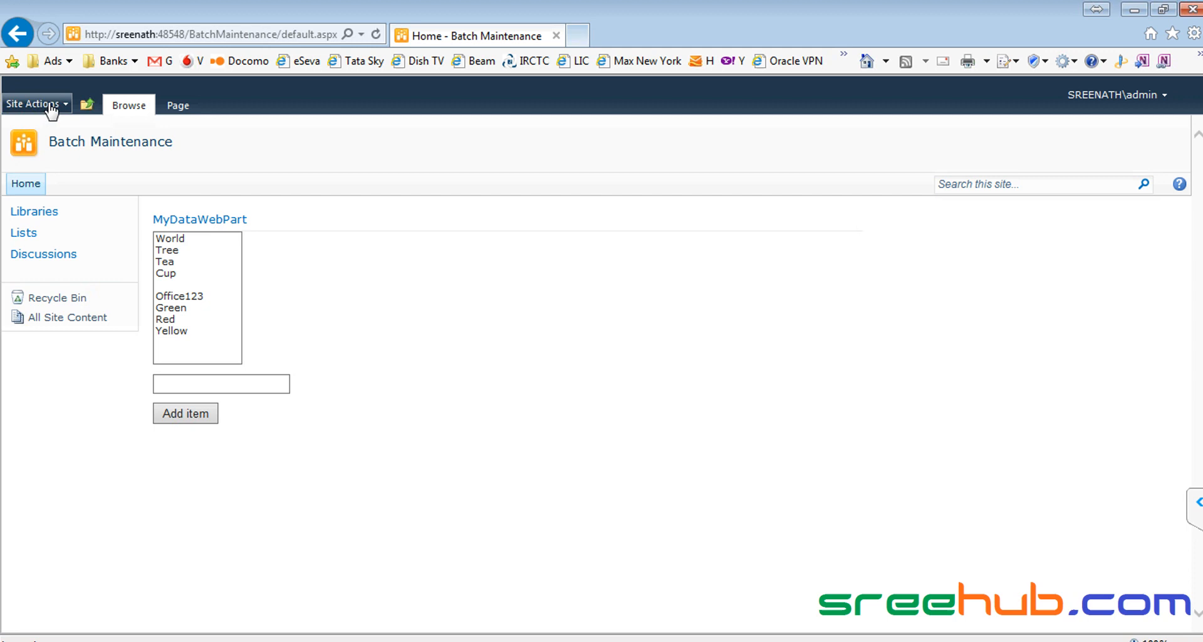
# Step: Open the CorpITCollection Members group via Site Permissions and tick both listed members
pyautogui.click(28, 104)
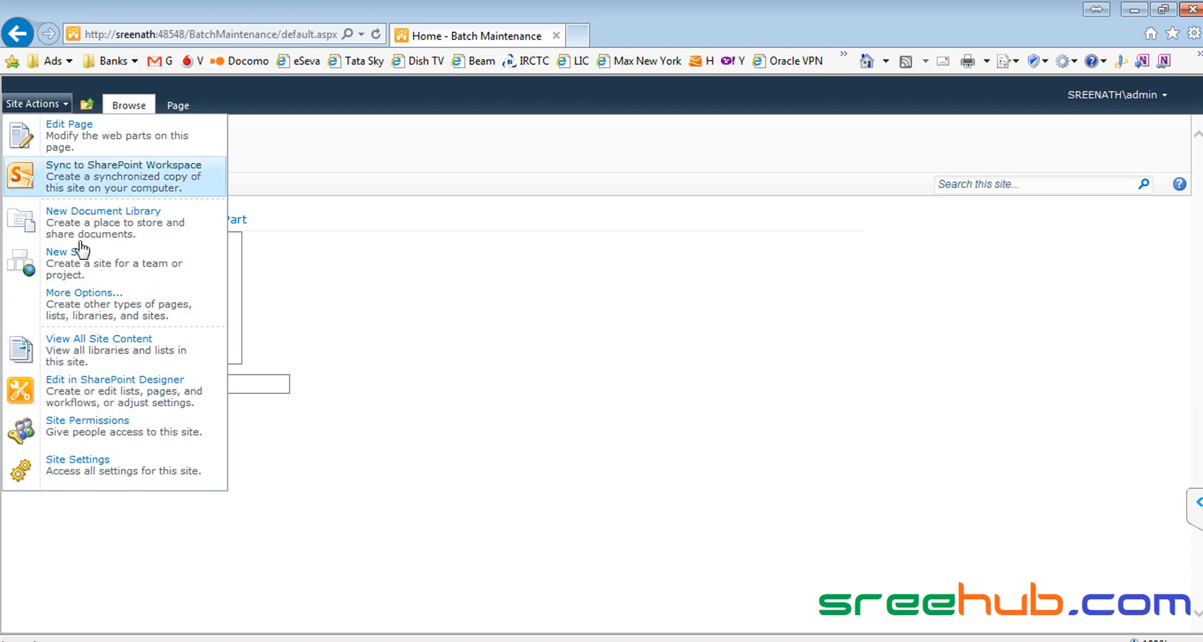
pyautogui.click(98, 431)
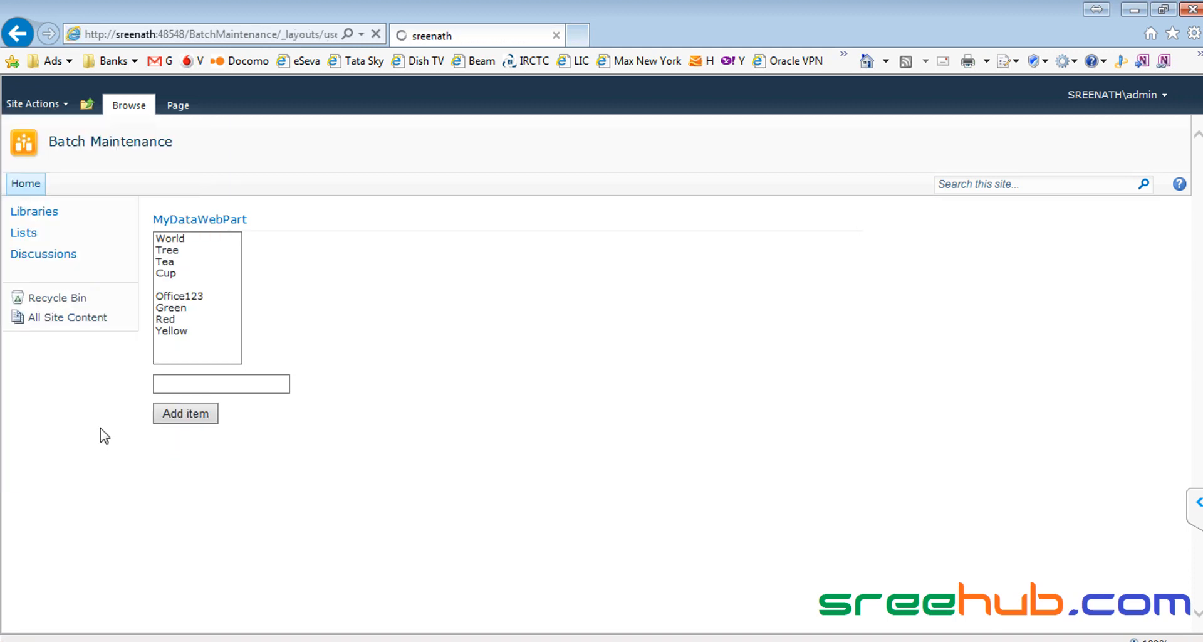
pyautogui.click(254, 251)
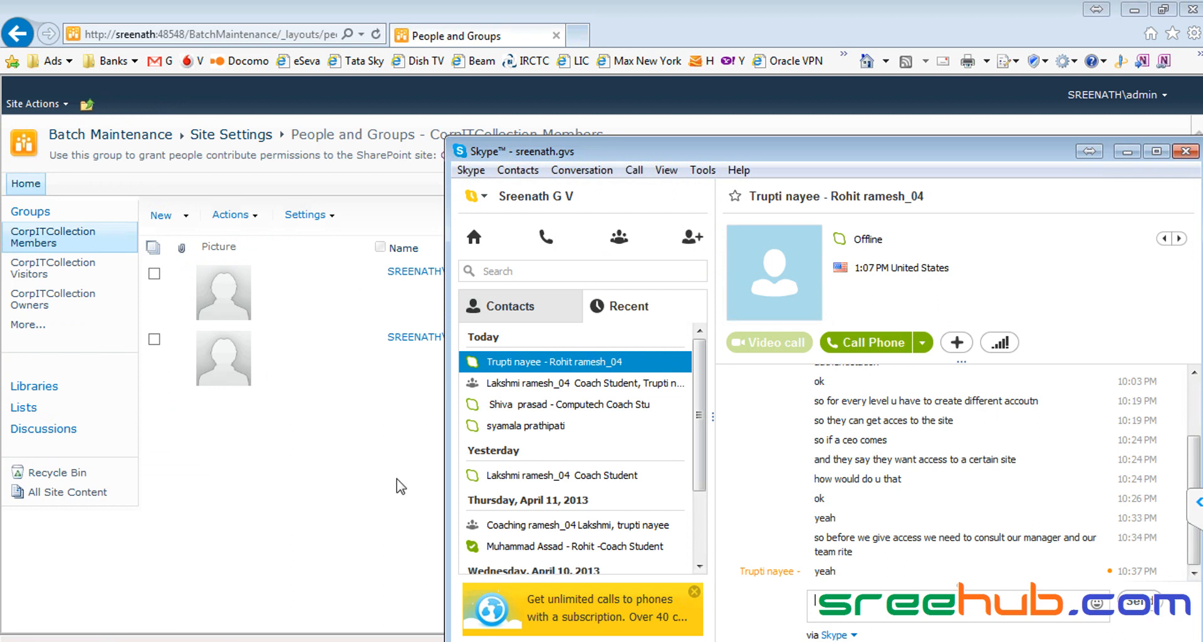
pyautogui.click(281, 509)
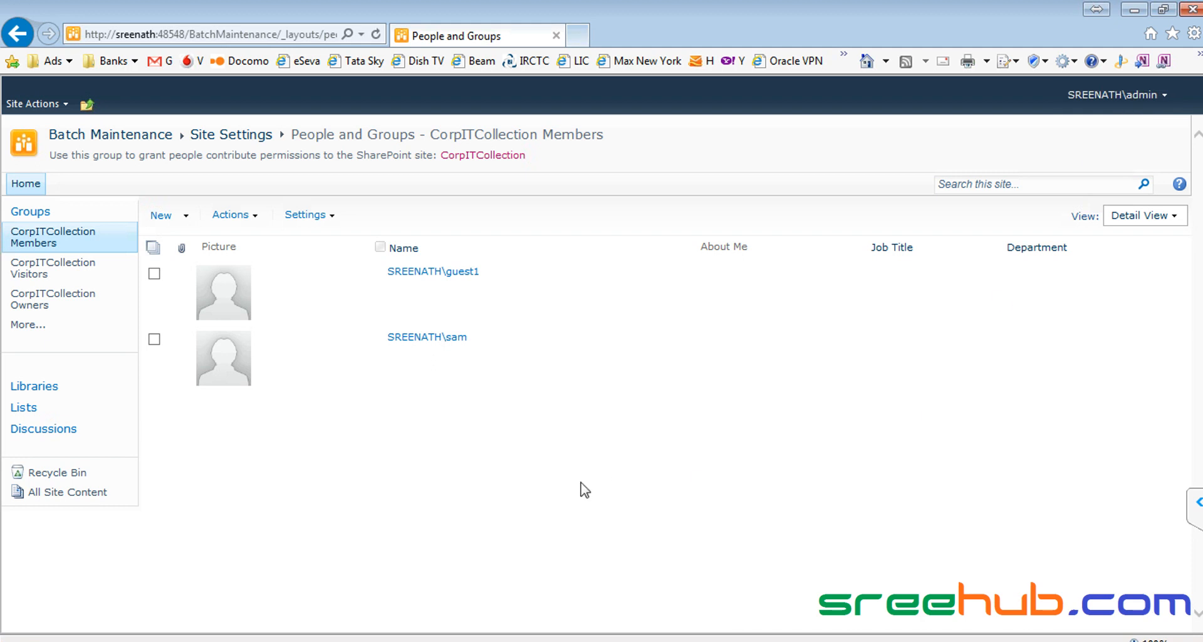
pyautogui.click(188, 216)
pyautogui.click(148, 541)
pyautogui.click(153, 247)
# Step: Copy guest2 from the Team member line and append it, after a comma, to the Manager line
pyautogui.hotkey('alt', 'Tab')
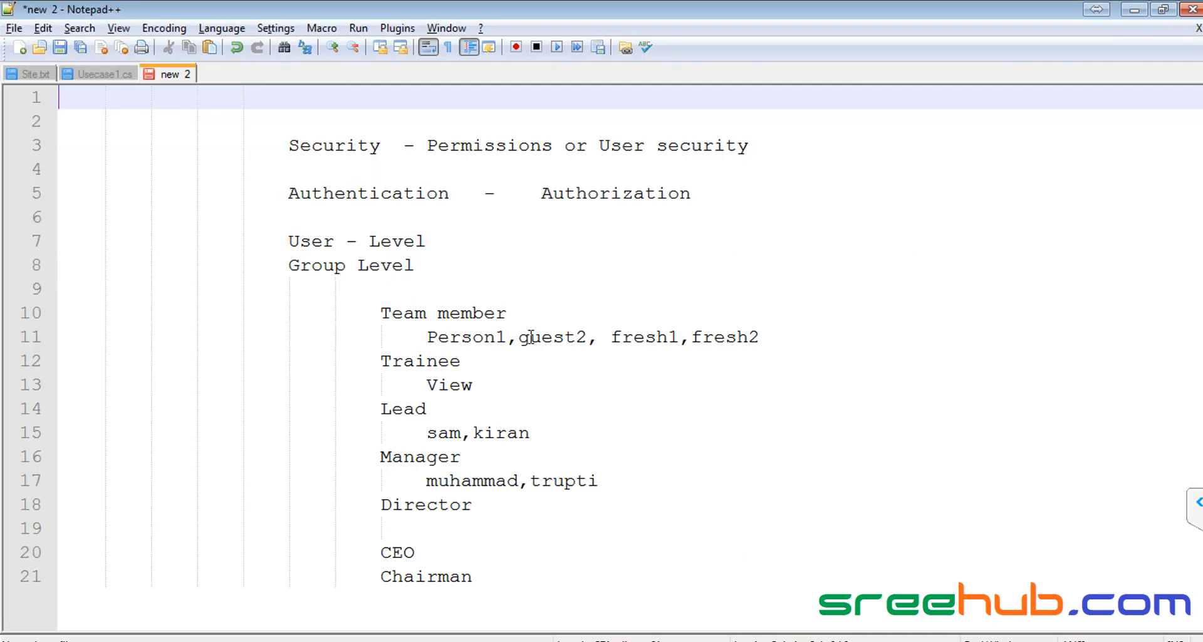
pyautogui.moveTo(520, 337); pyautogui.dragTo(576, 337)
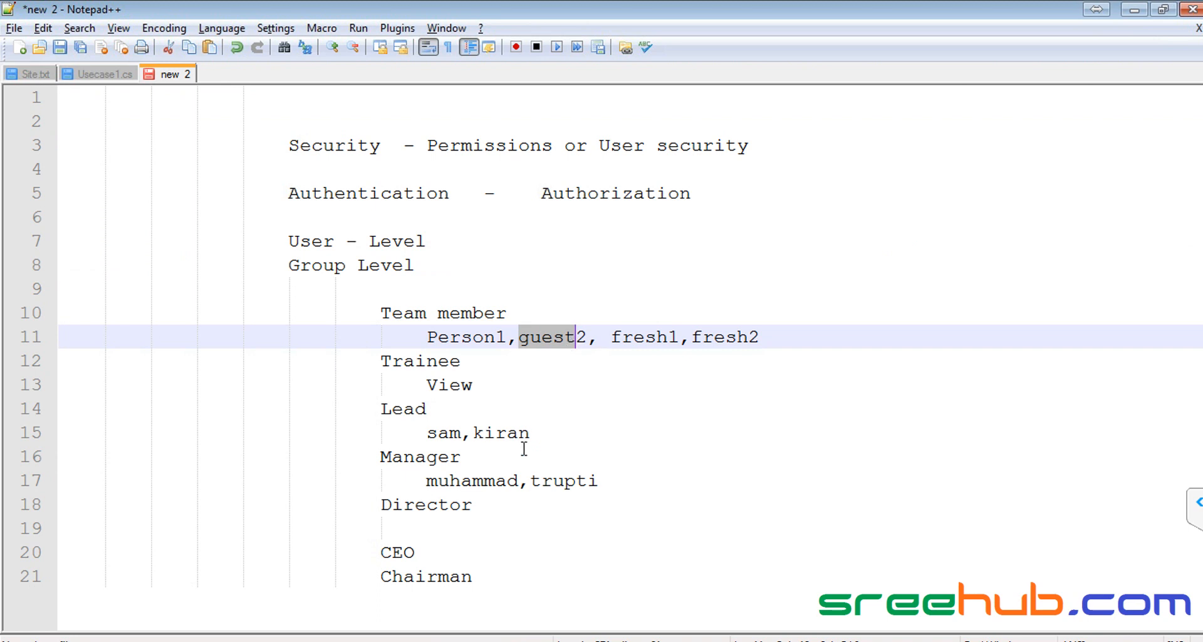
pyautogui.hotkey('alt', 'Tab')
pyautogui.hotkey('alt', 'Tab')
pyautogui.moveTo(376, 453); pyautogui.dragTo(485, 451)
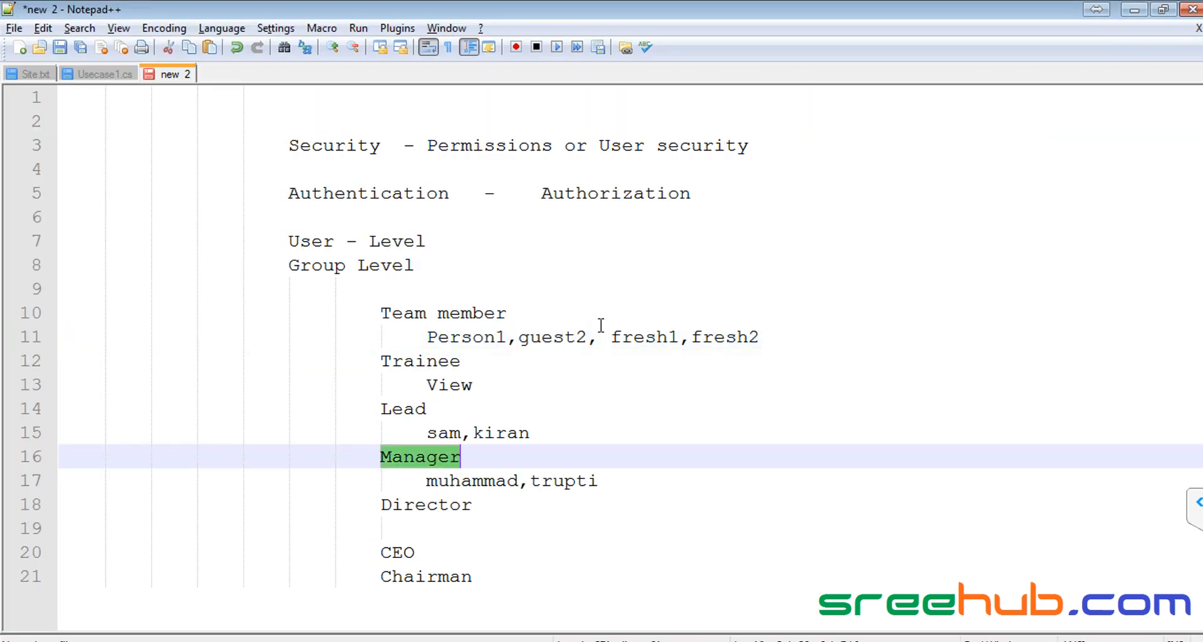
pyautogui.click(522, 338)
pyautogui.moveTo(522, 339); pyautogui.dragTo(586, 338)
pyautogui.hotkey('ctrl', 'c')
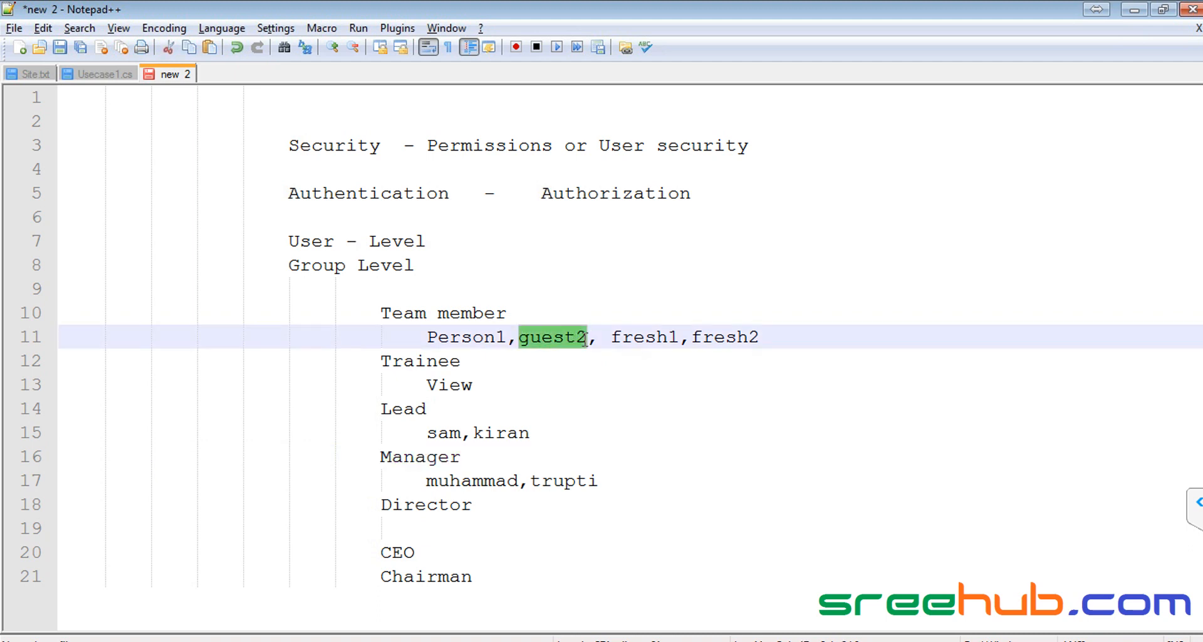
pyautogui.click(643, 487)
pyautogui.write(',')
pyautogui.hotkey('ctrl', 'v')
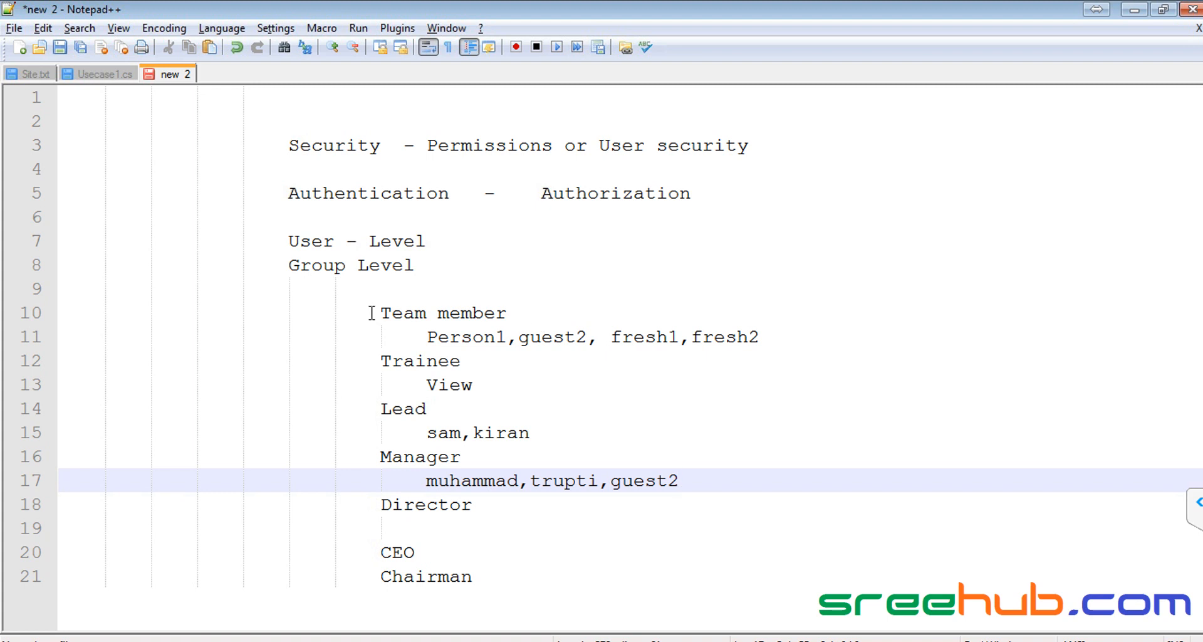
# Step: Highlight the Team member, guest2, Manager and Group Level entries to explain the change
pyautogui.moveTo(380, 313); pyautogui.dragTo(532, 313)
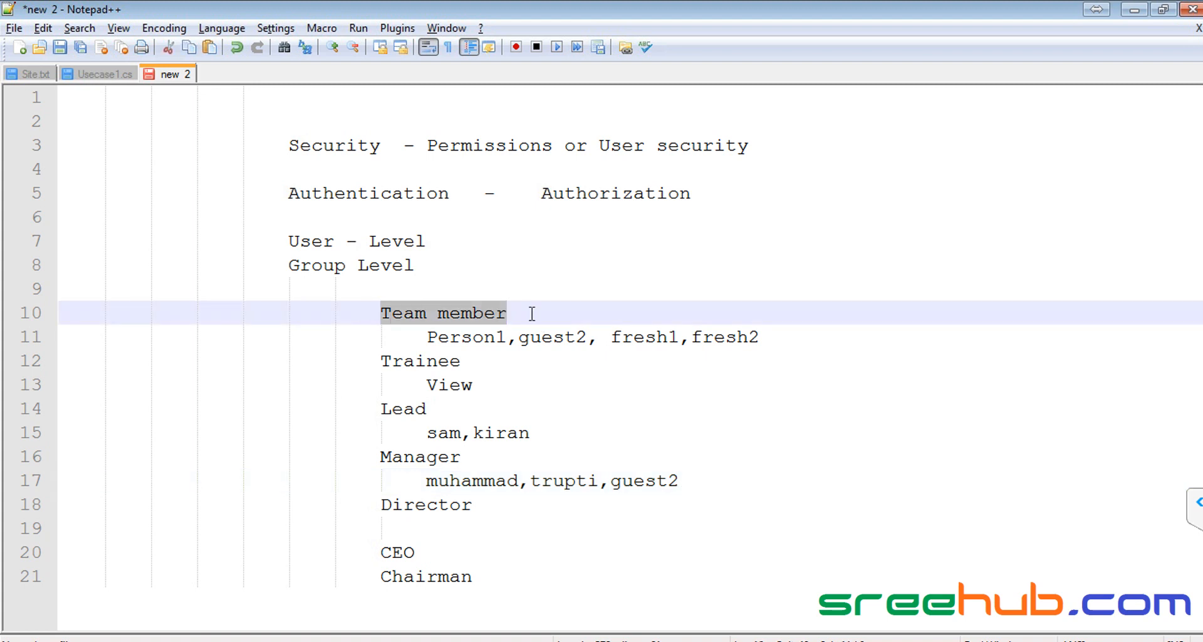
pyautogui.doubleClick(560, 342)
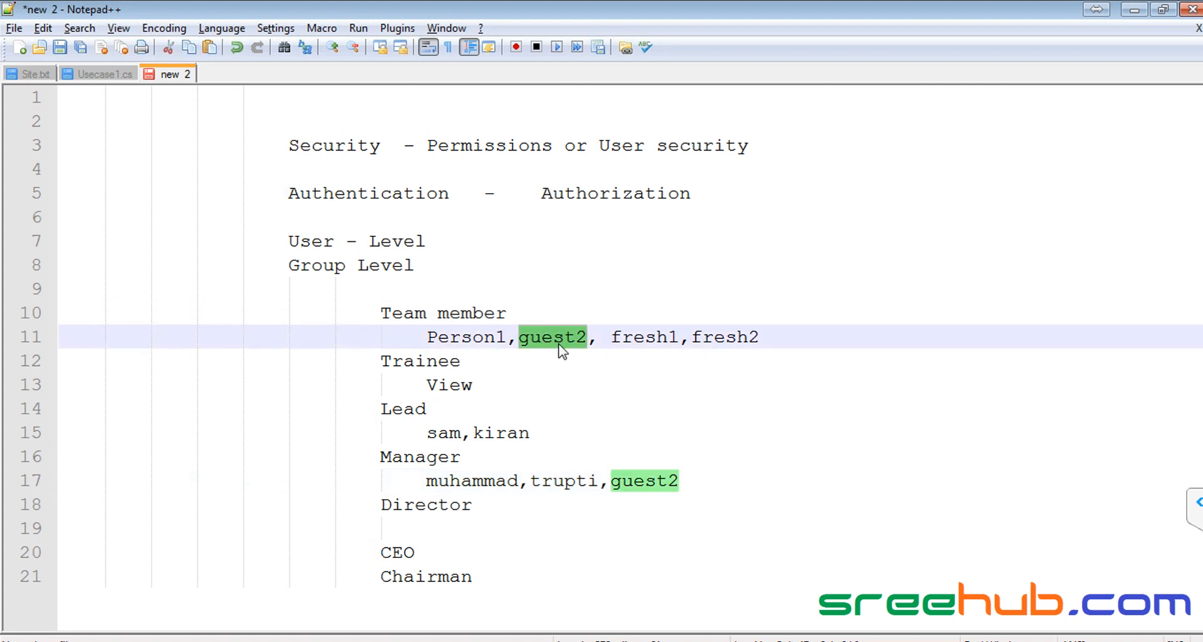
pyautogui.click(675, 488)
pyautogui.moveTo(462, 456); pyautogui.dragTo(376, 452)
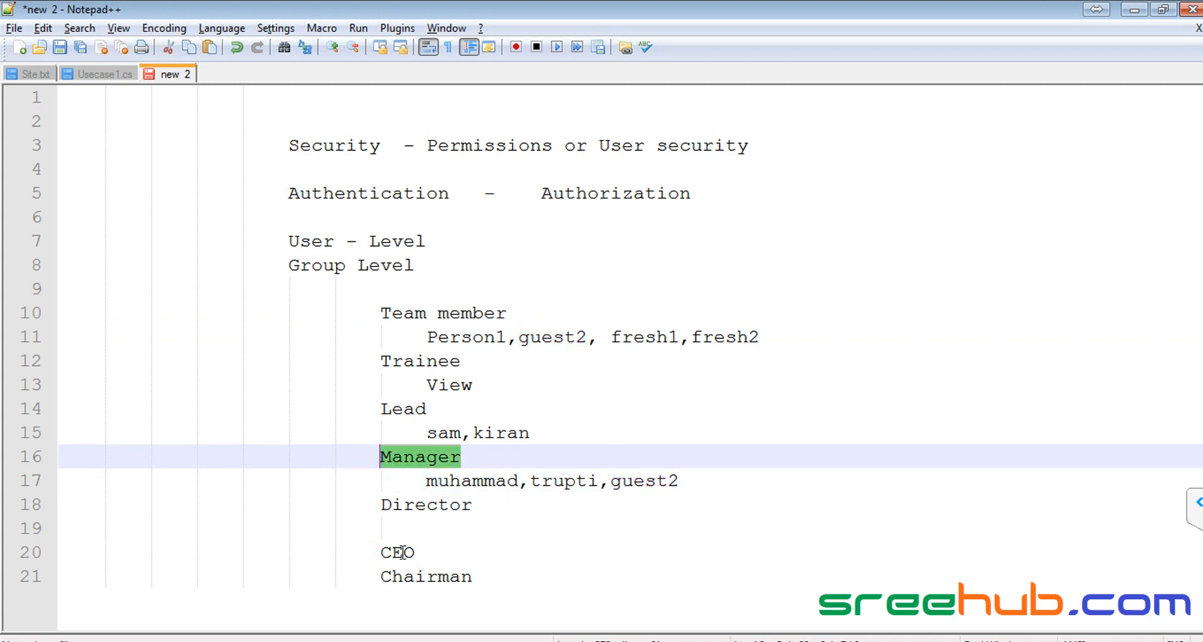
pyautogui.click(413, 452)
pyautogui.moveTo(287, 265); pyautogui.dragTo(480, 268)
pyautogui.click(486, 268)
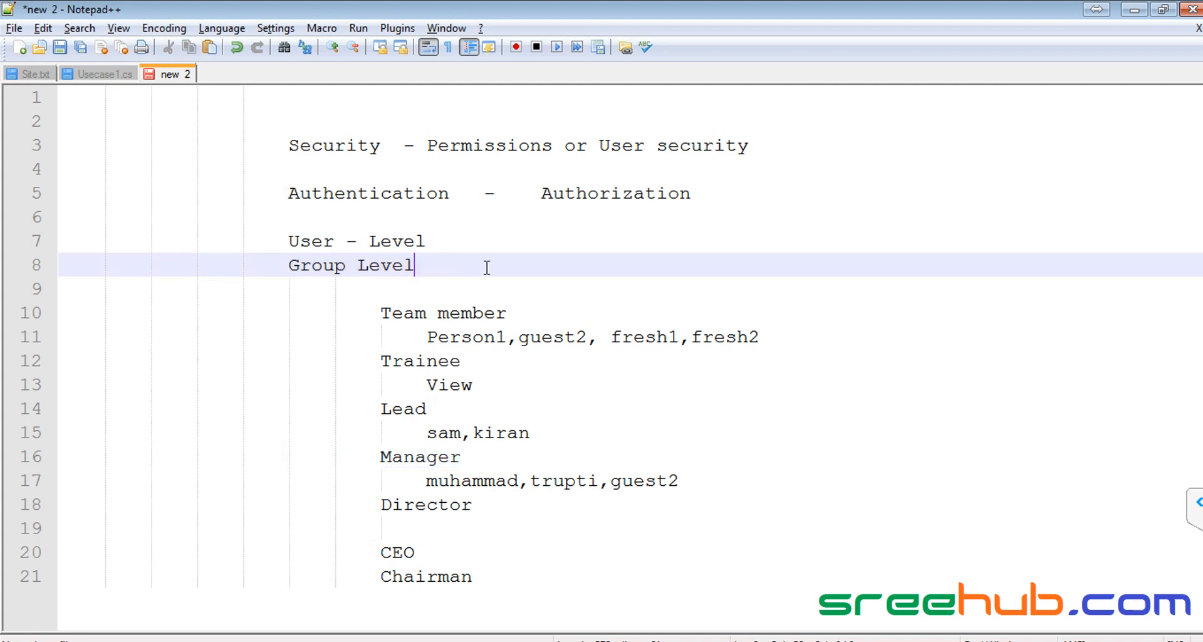
pyautogui.hotkey('alt', 'Tab')
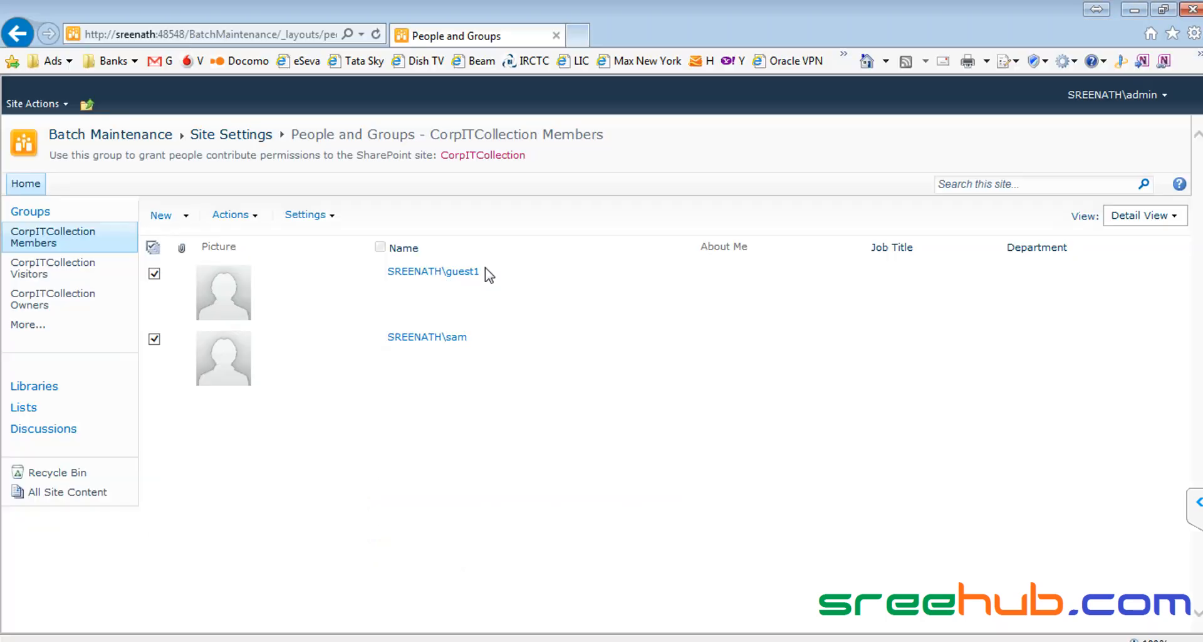
# Step: Remove both users from the Members group and the sole user from the Visitors group
pyautogui.click(253, 216)
pyautogui.click(300, 339)
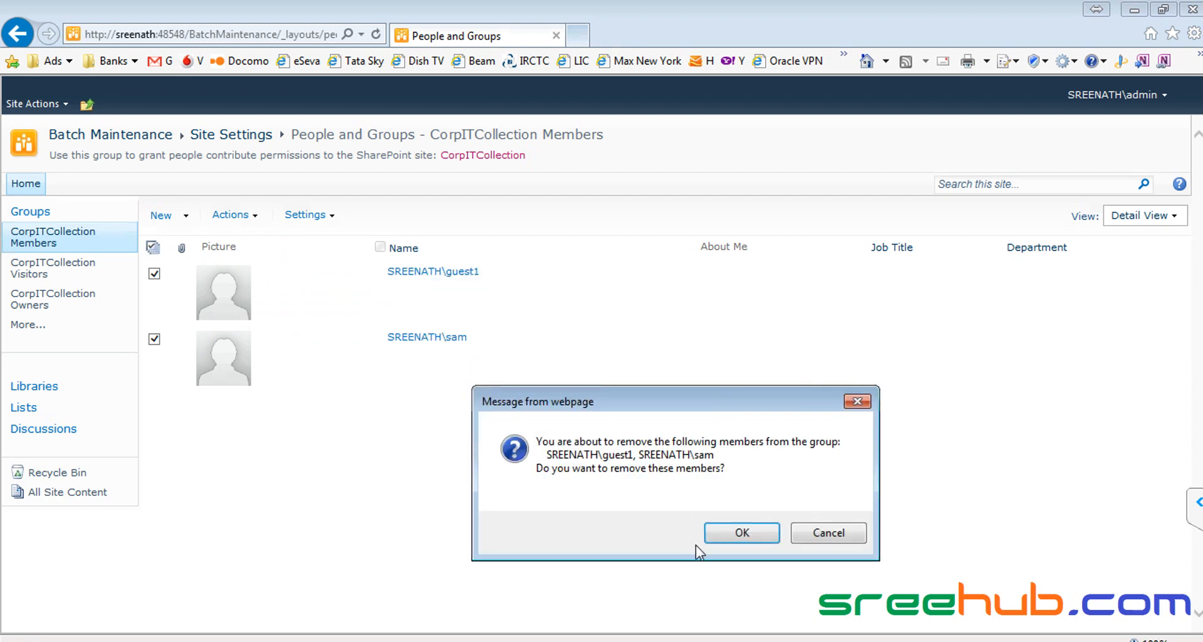
pyautogui.press('Return')
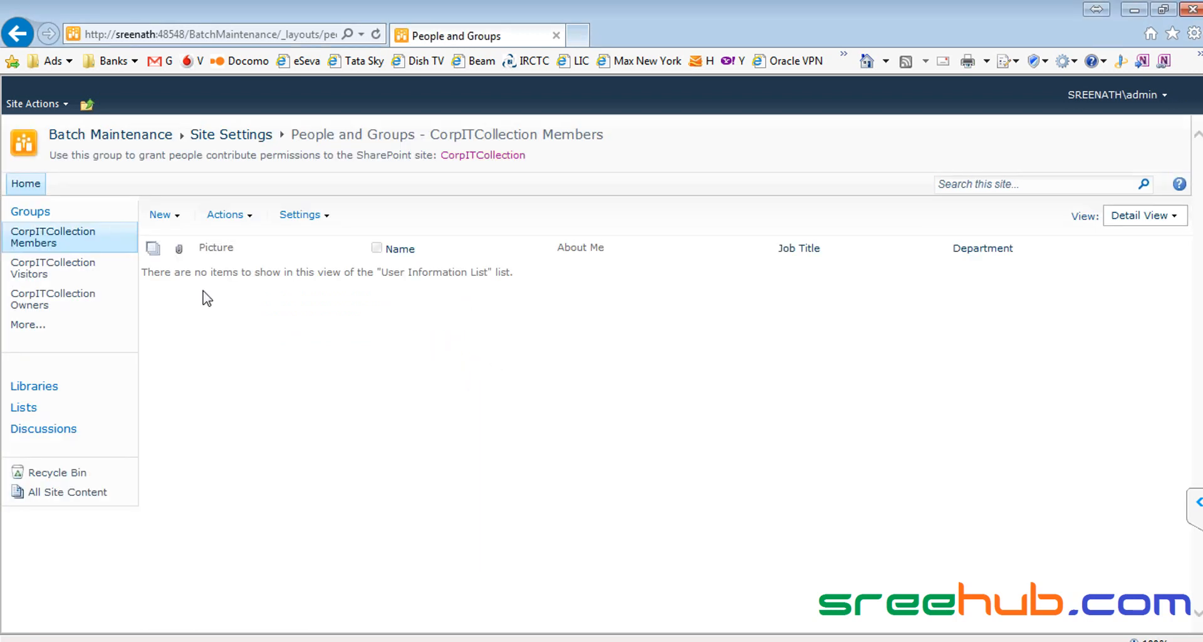
pyautogui.click(57, 275)
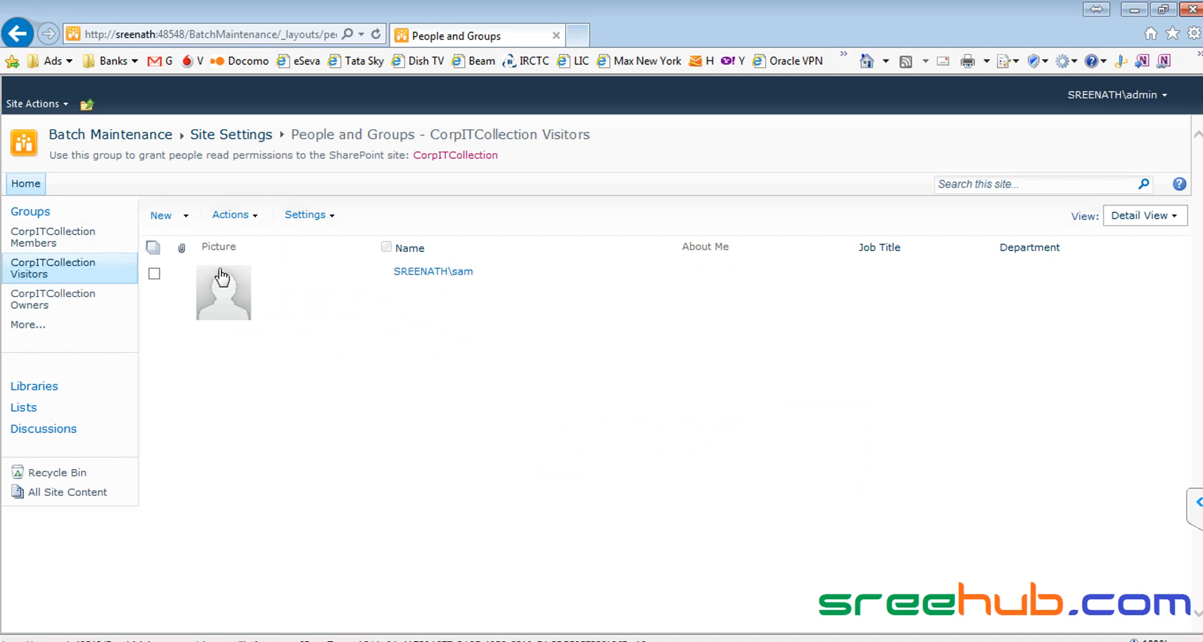
pyautogui.click(153, 247)
pyautogui.click(254, 216)
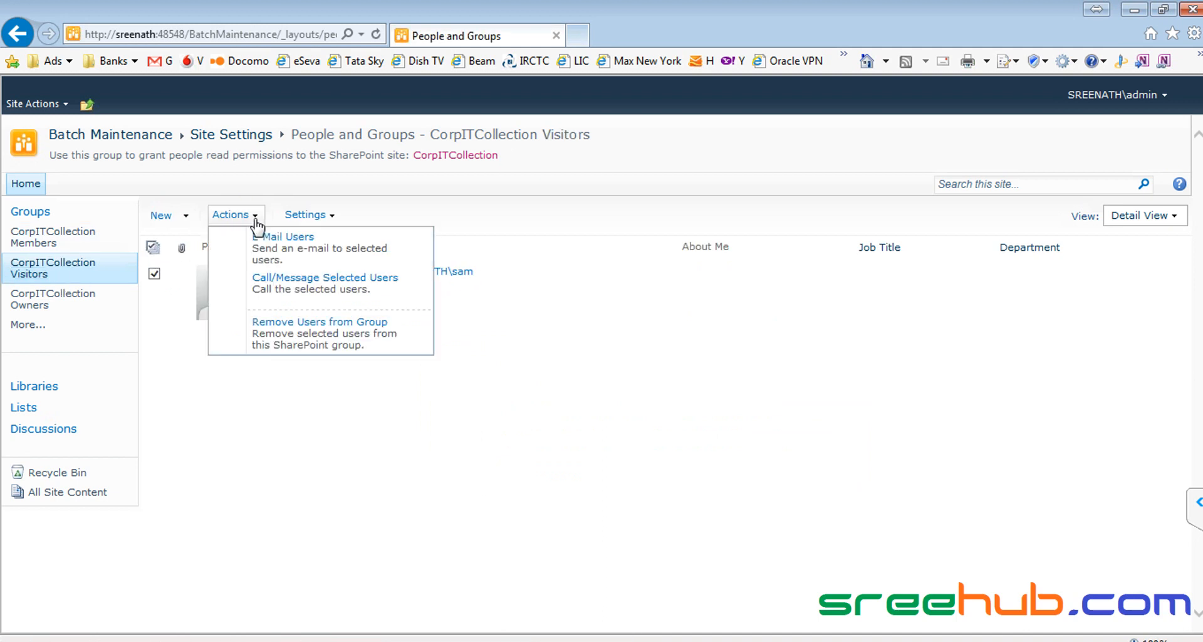
pyautogui.click(292, 353)
pyautogui.click(677, 411)
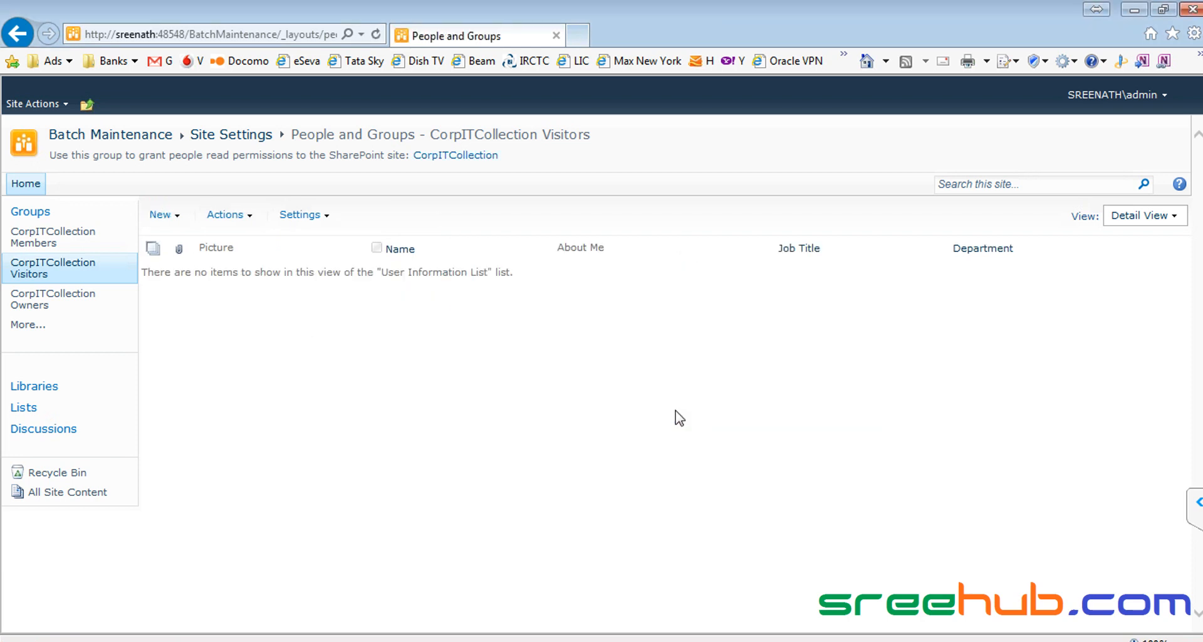
# Step: Remove the guest user from the Owners group, leaving only the admin account
pyautogui.click(41, 305)
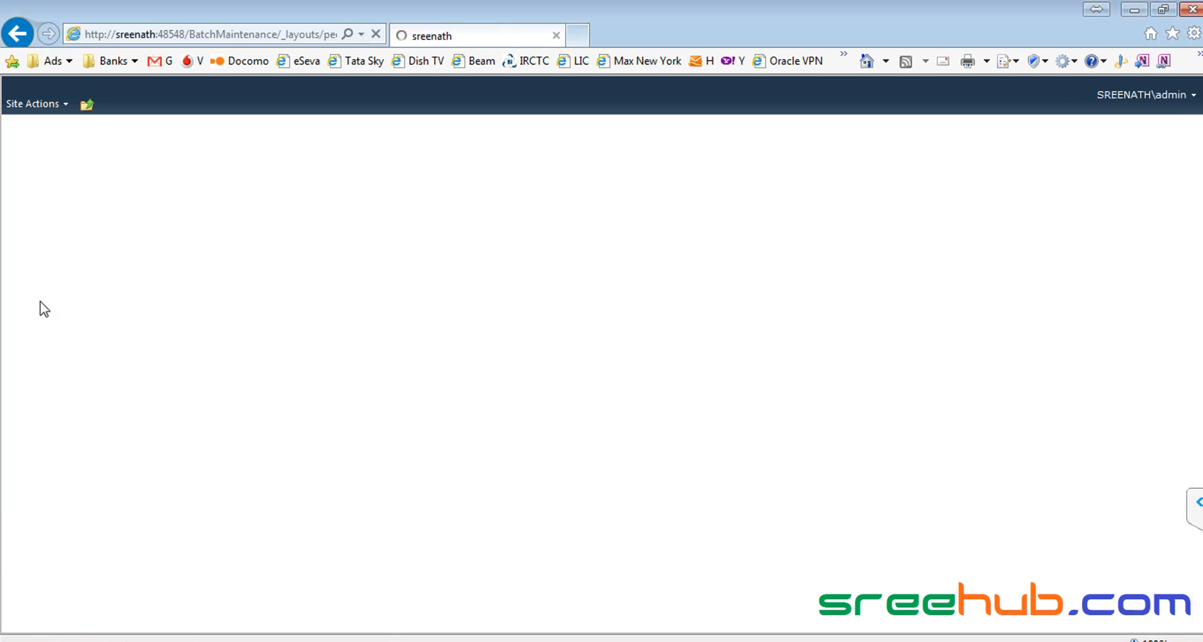
pyautogui.click(155, 339)
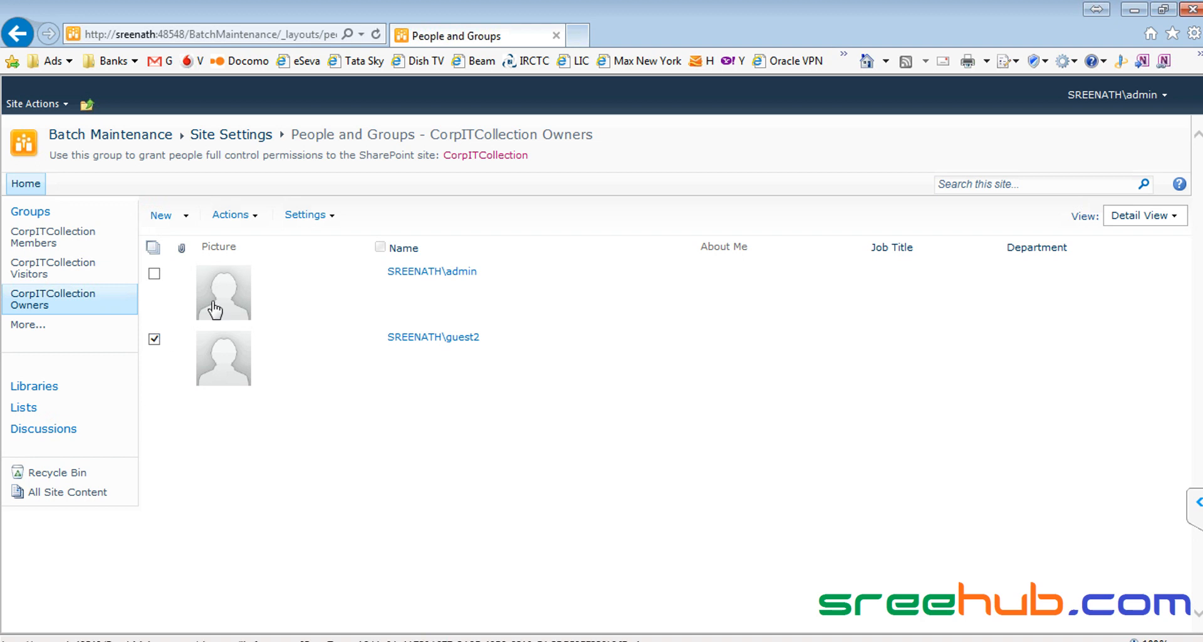
pyautogui.click(250, 216)
pyautogui.click(302, 342)
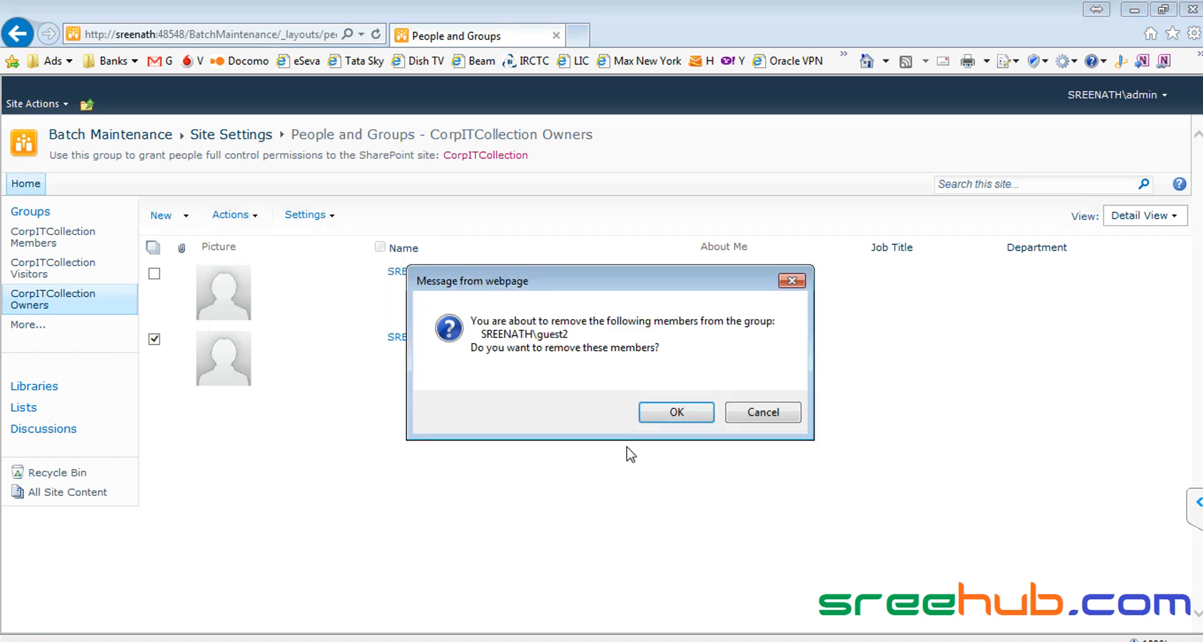
pyautogui.click(684, 414)
# Step: Verify the Members, Visitors and Owners groups, then open the IT Pictures library as the removed user
pyautogui.click(33, 238)
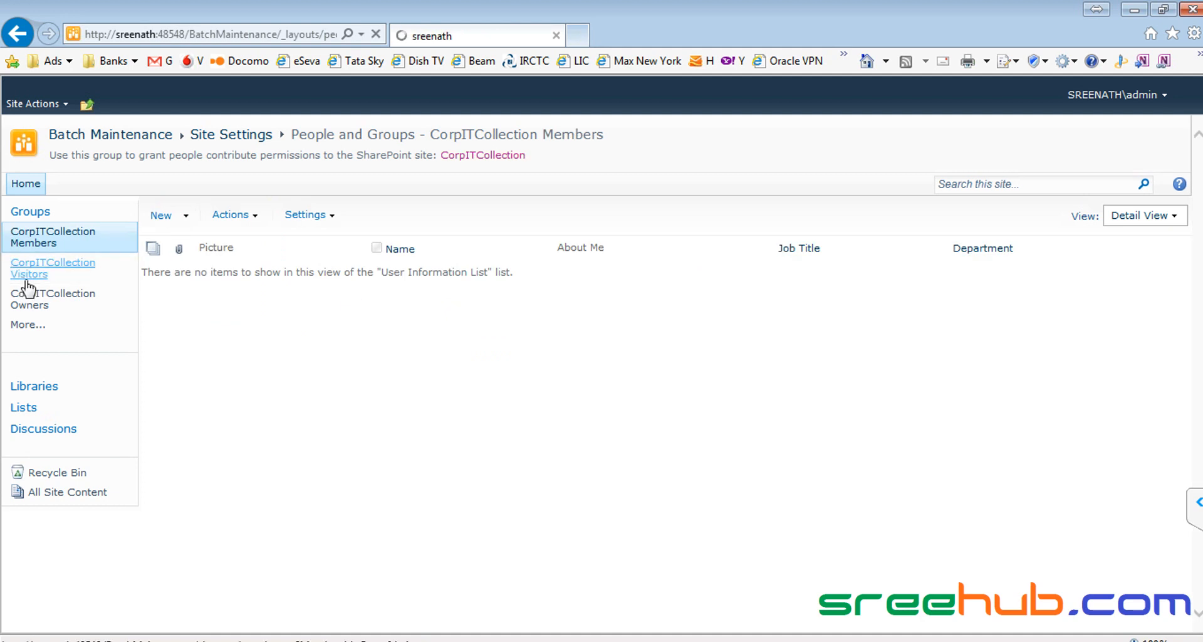
pyautogui.click(25, 279)
pyautogui.click(16, 301)
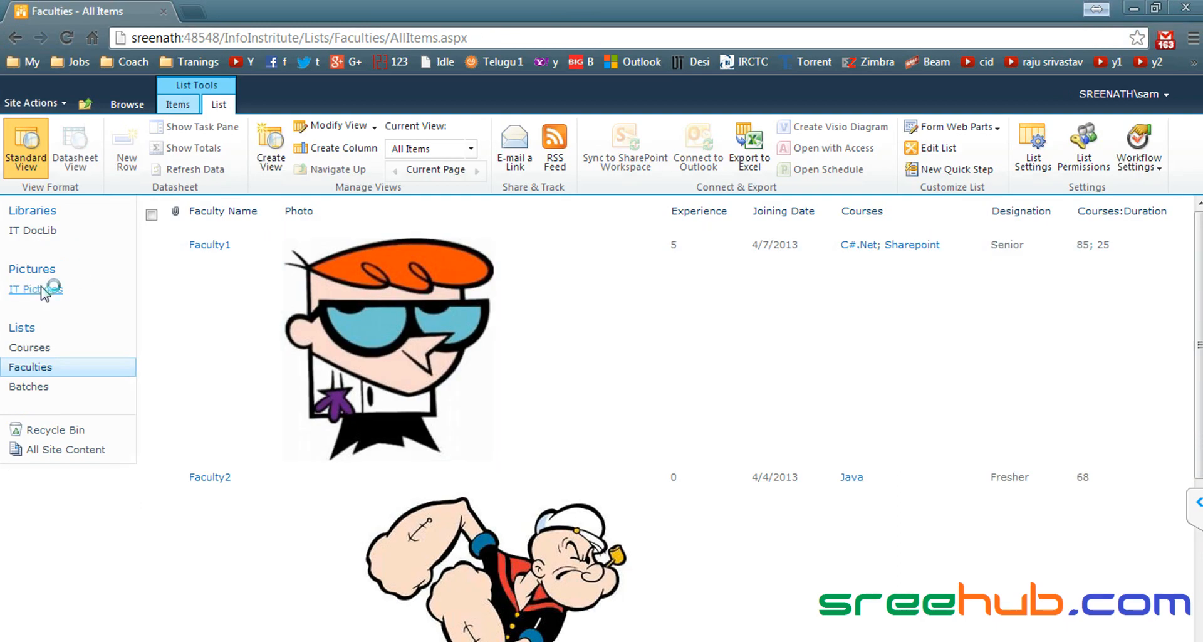
pyautogui.click(41, 292)
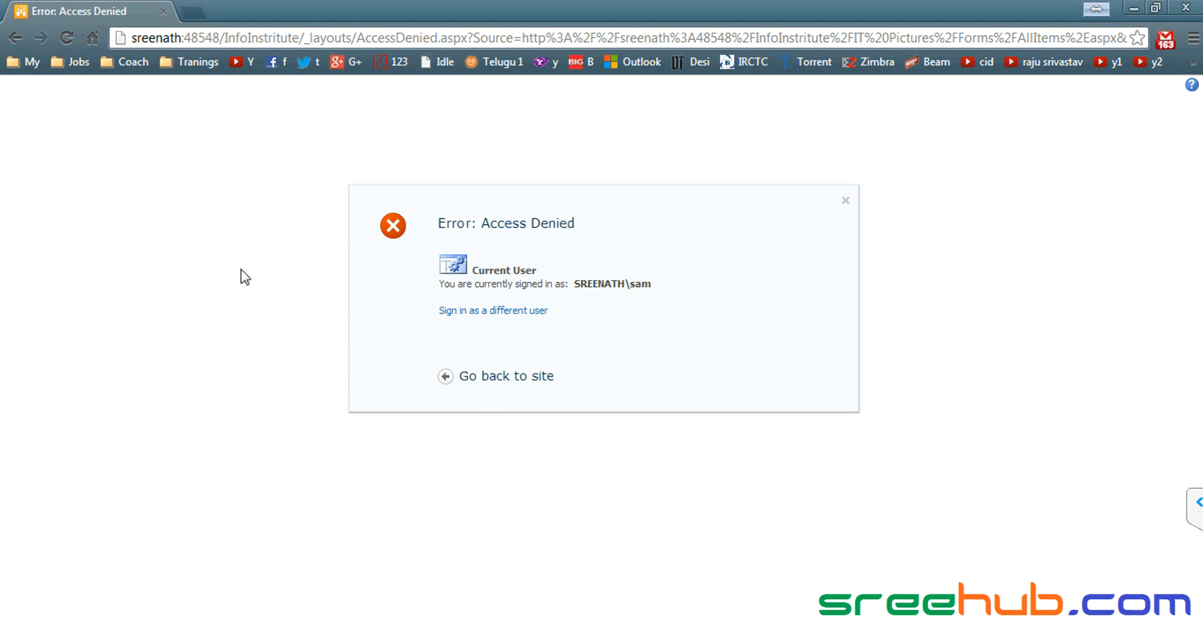
pyautogui.moveTo(1022, 536); pyautogui.dragTo(362, 172)
pyautogui.click(410, 485)
pyautogui.click(143, 640)
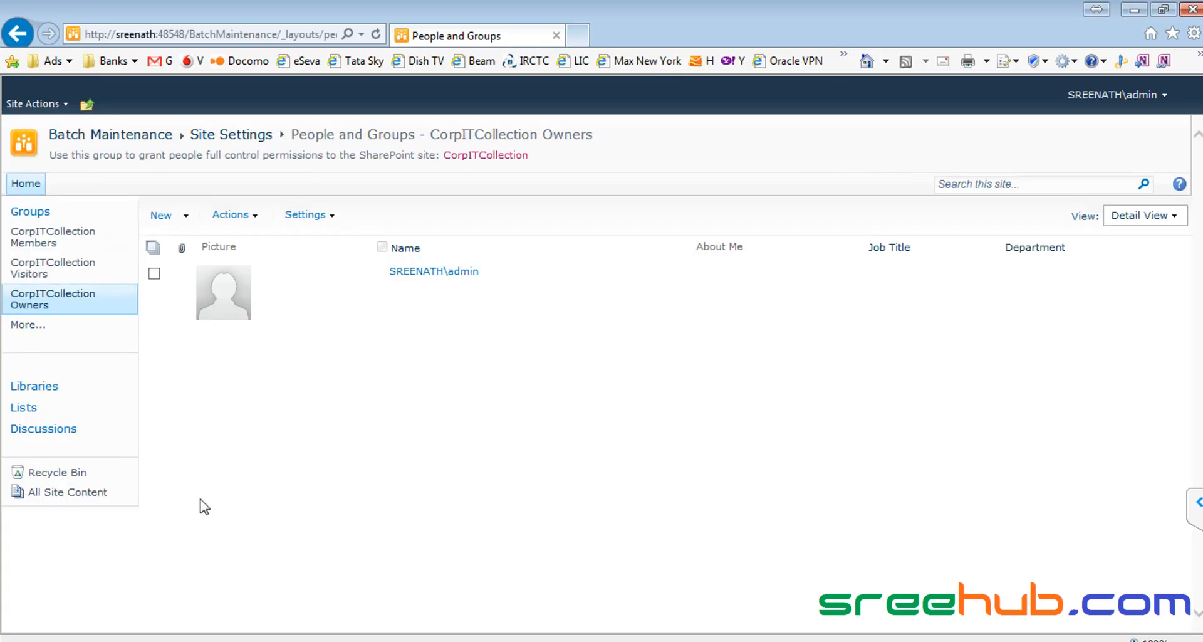
pyautogui.click(119, 136)
pyautogui.click(87, 103)
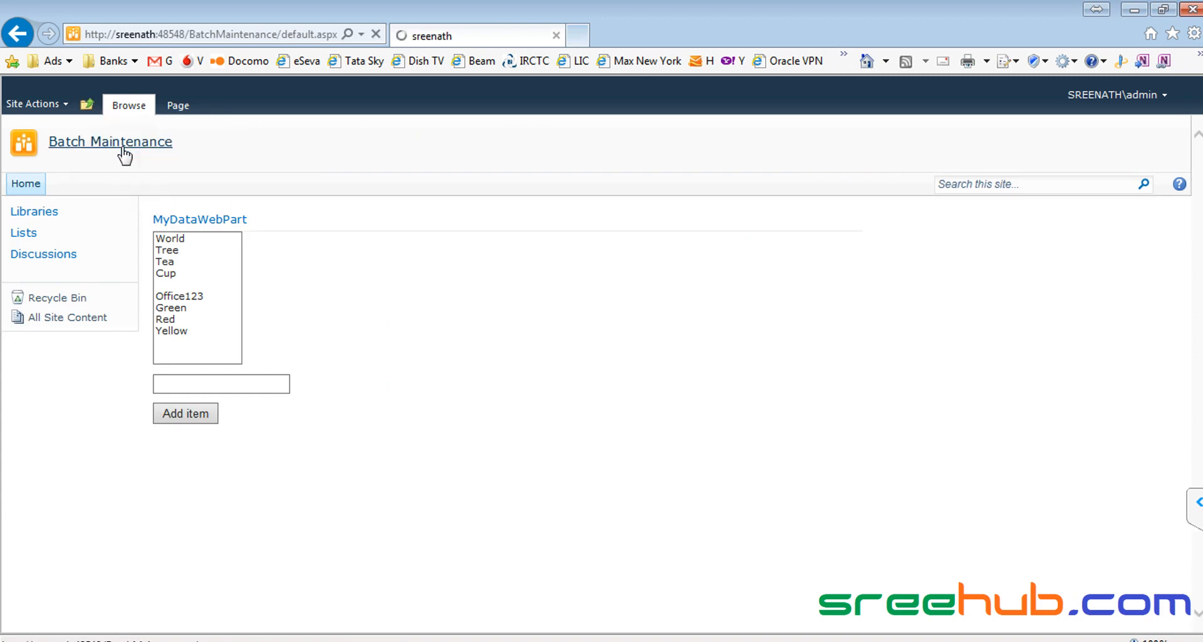
pyautogui.click(128, 151)
pyautogui.click(1134, 10)
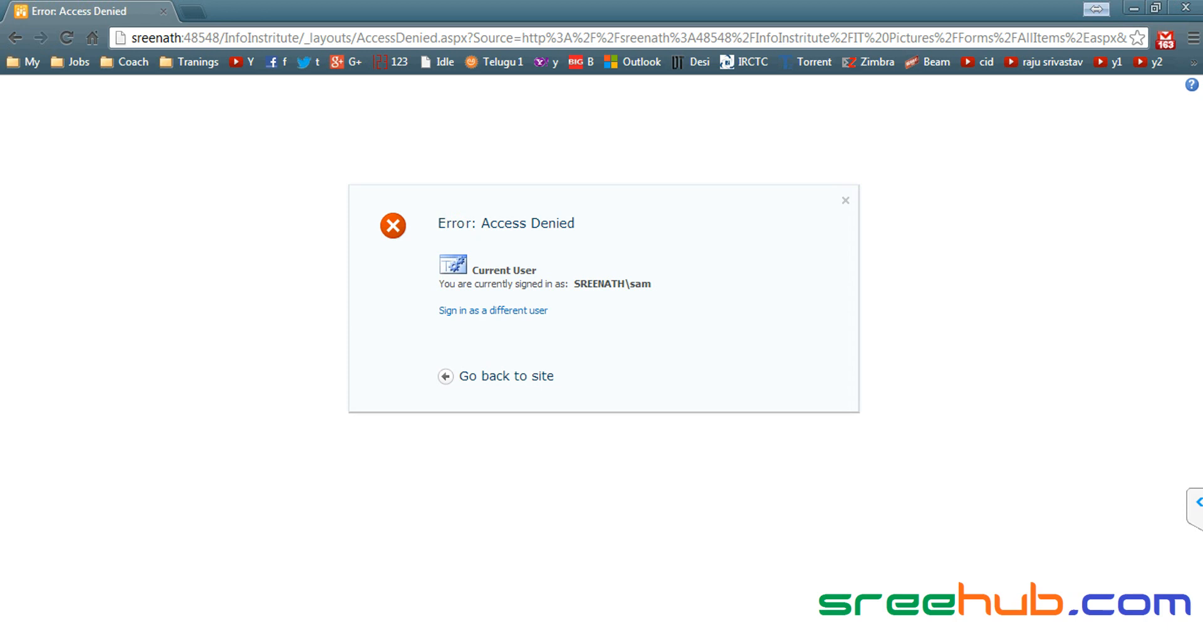
pyautogui.rightClick(1036, 640)
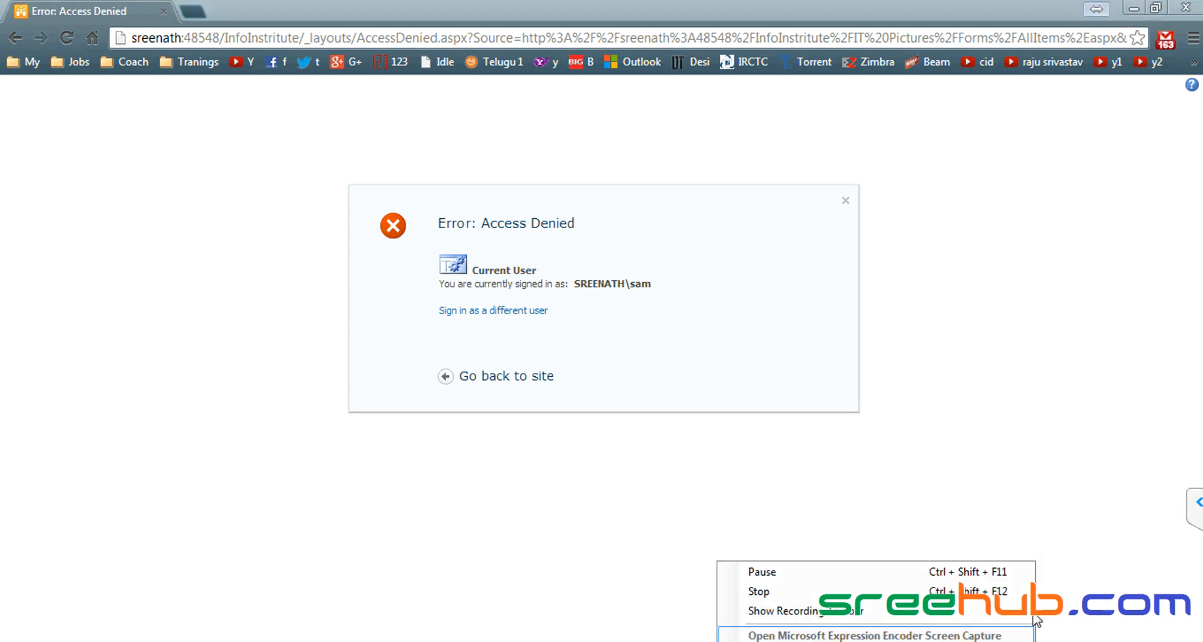